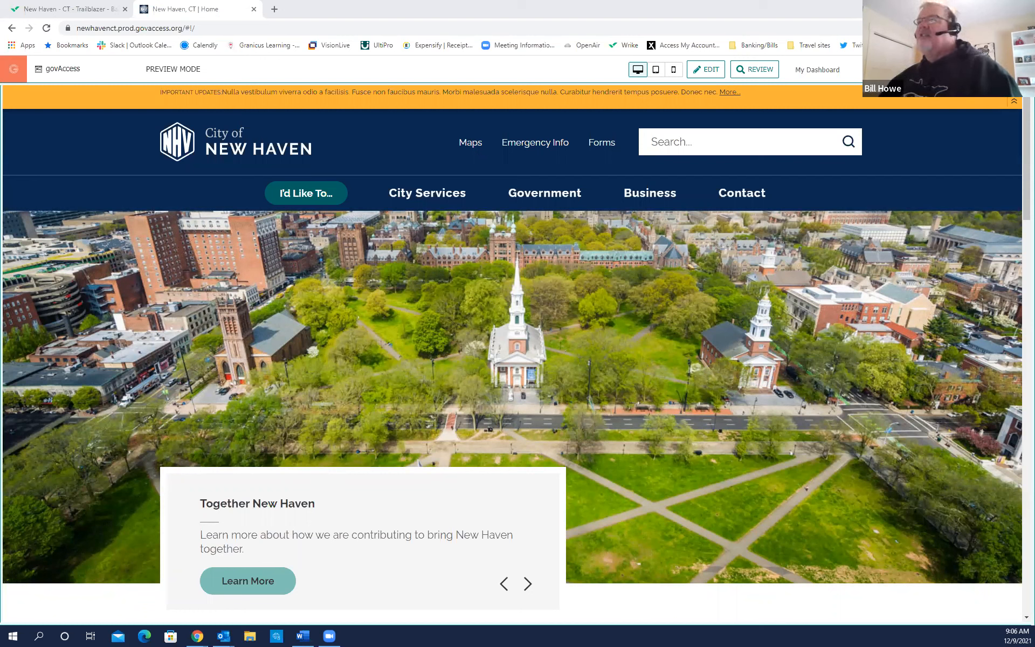
Open the New Haven home page preview and scroll through its content.
{"action": "left_click", "coordinate": [238, 155]}
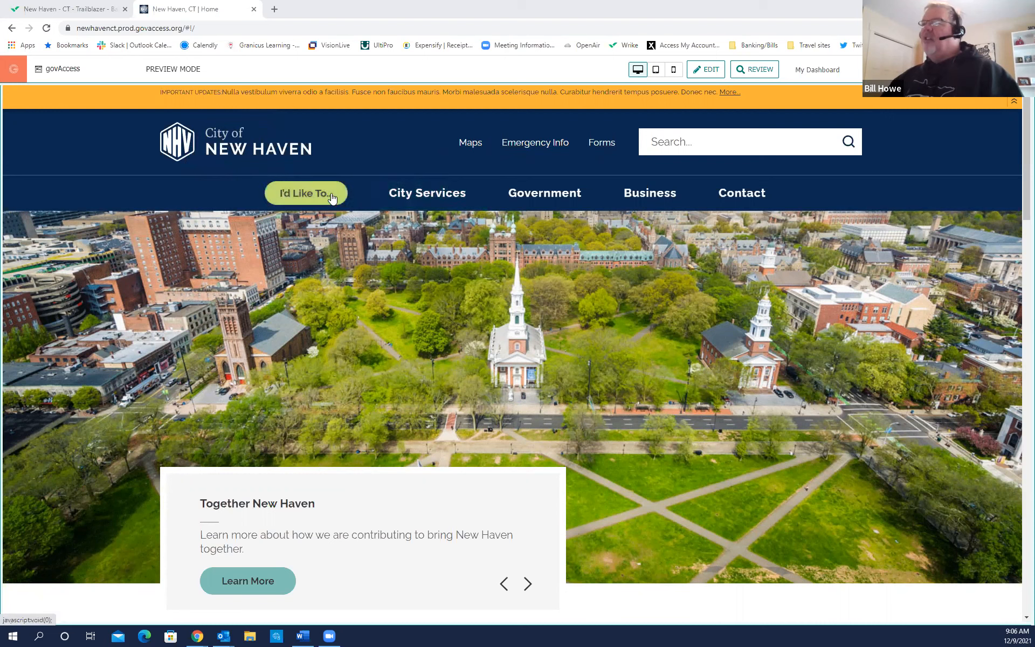
{"action": "mouse_move", "coordinate": [720, 197]}
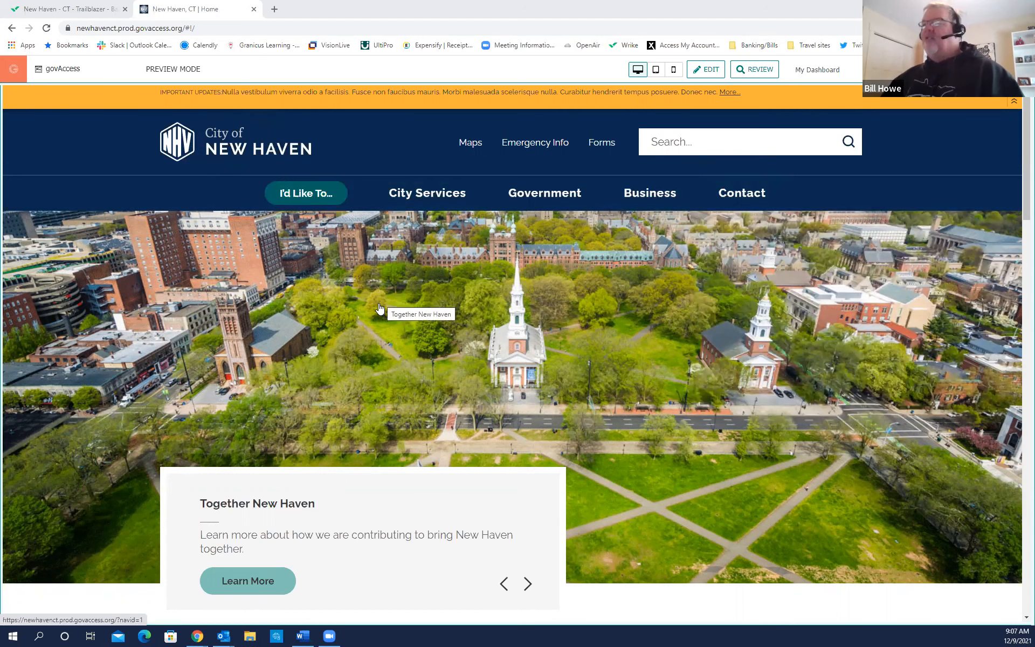
{"action": "scroll", "coordinate": [379, 309], "scroll_direction": "down", "scroll_amount": 1}
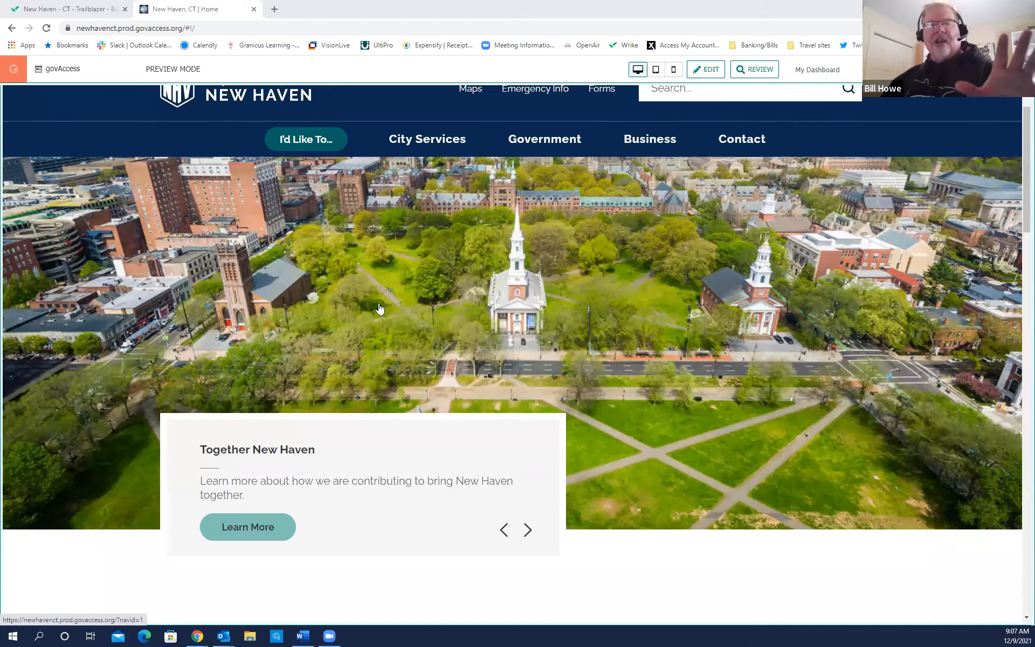
{"action": "scroll", "coordinate": [379, 308], "scroll_direction": "down", "scroll_amount": 3}
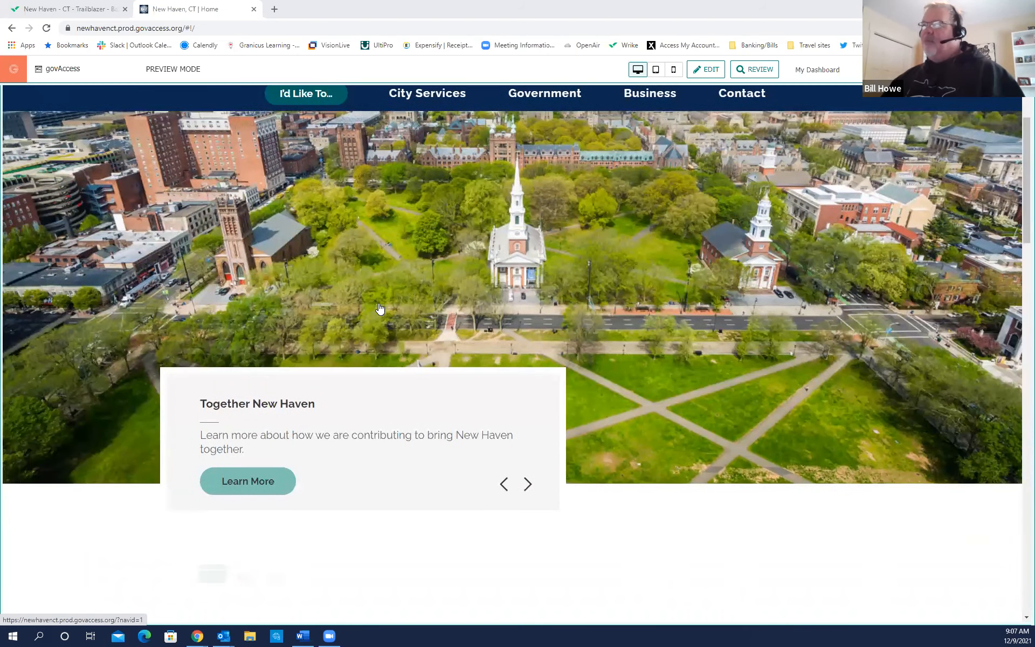
{"action": "scroll", "coordinate": [662, 292], "scroll_direction": "up", "scroll_amount": 4}
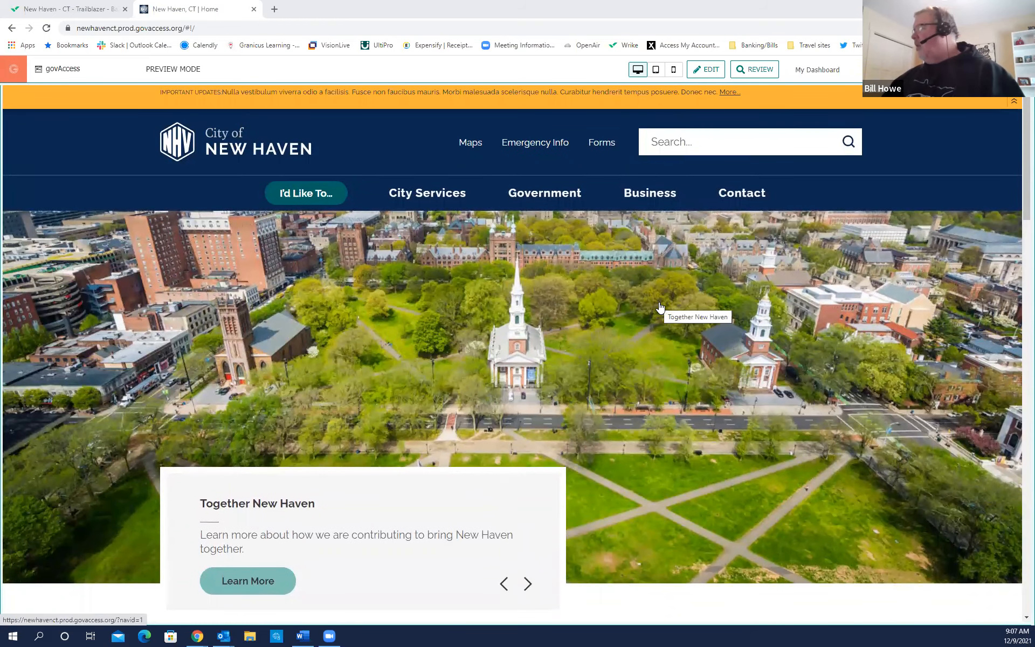
{"action": "scroll", "coordinate": [660, 307], "scroll_direction": "down", "scroll_amount": 7}
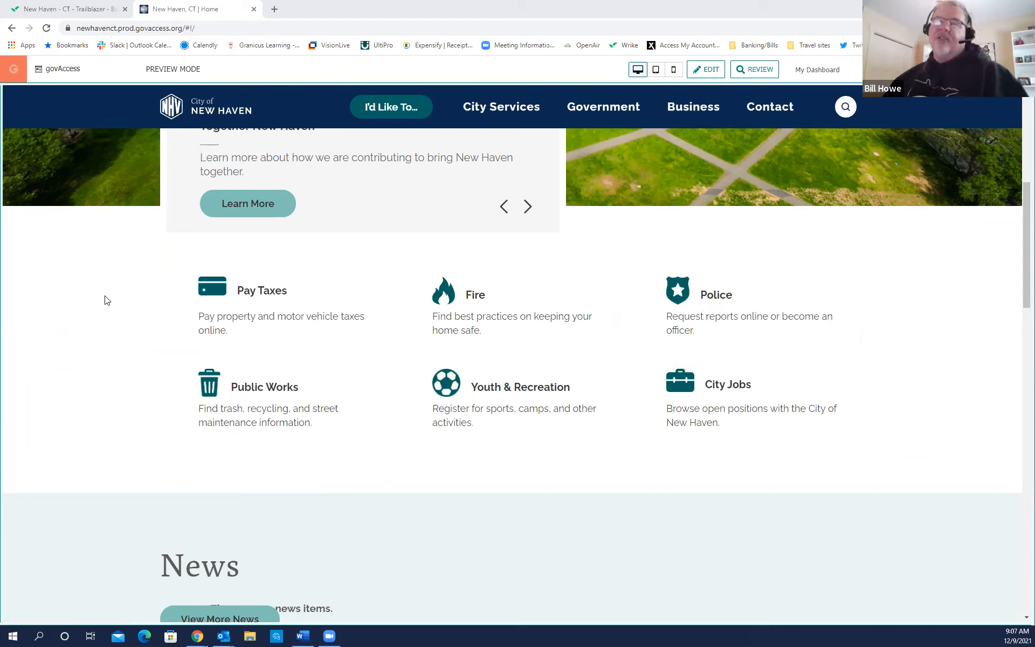
{"action": "key", "text": "ctrl"}
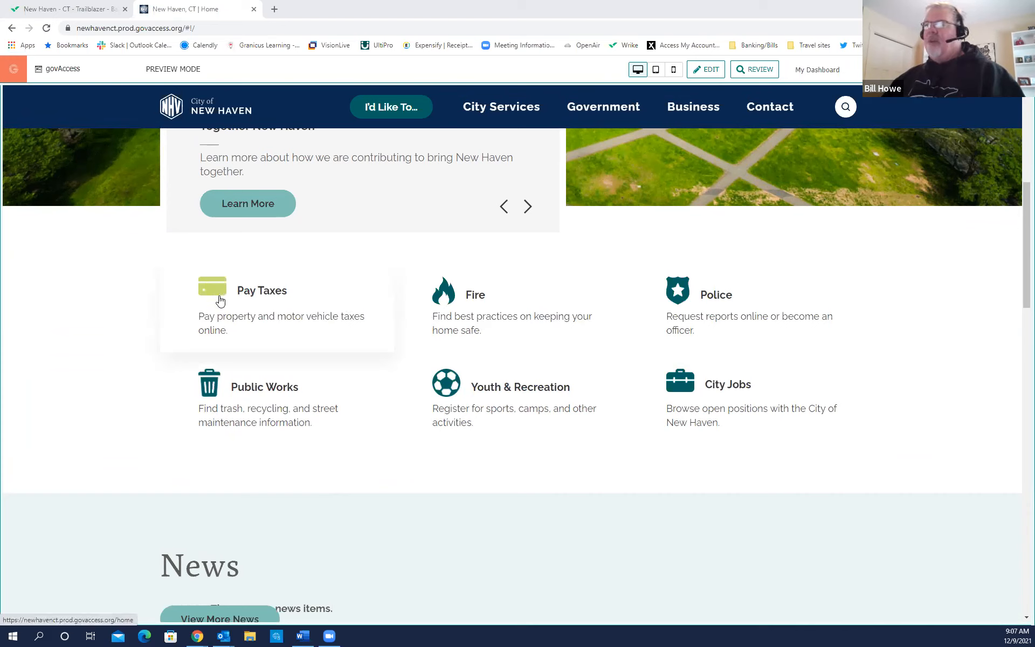
{"action": "key", "text": "ctrl"}
{"action": "key", "text": "ctrl"}
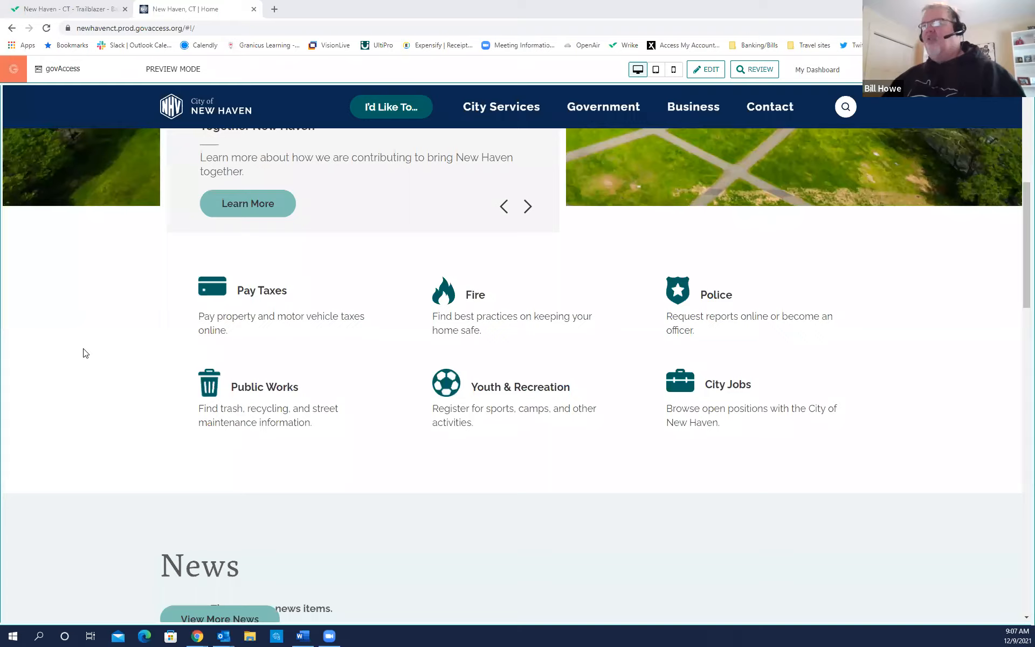
{"action": "scroll", "coordinate": [85, 352], "scroll_direction": "down", "scroll_amount": 5}
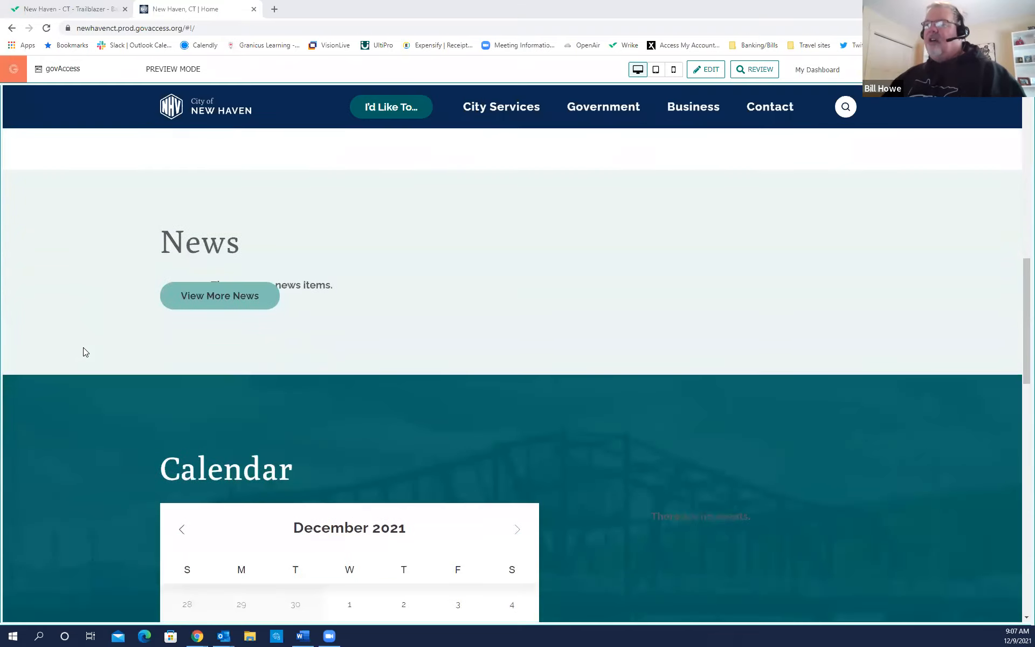
{"action": "scroll", "coordinate": [83, 349], "scroll_direction": "down", "scroll_amount": 1}
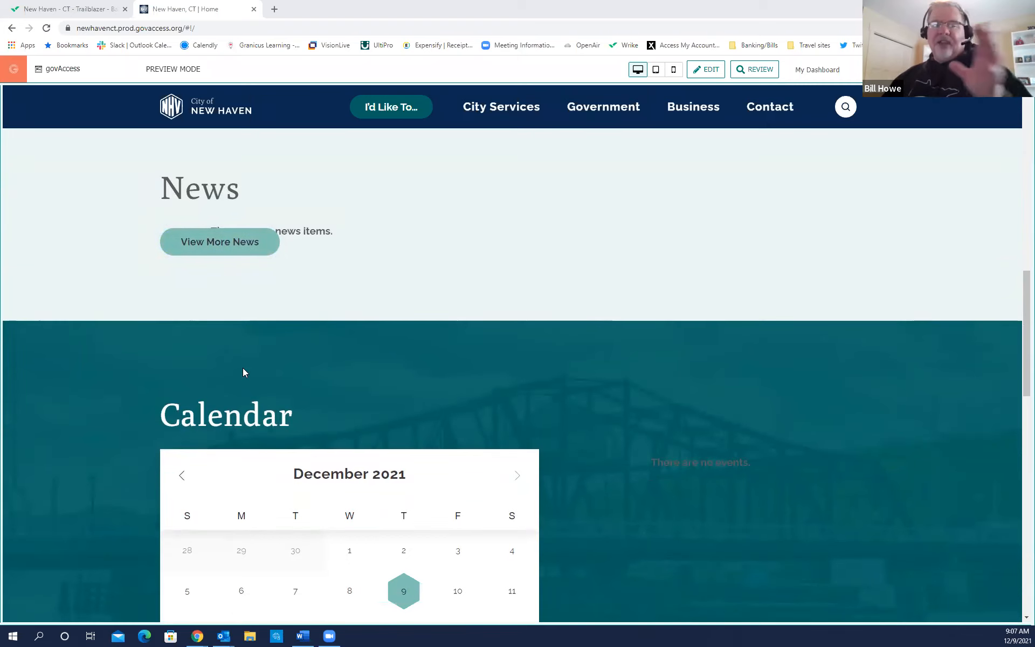
{"action": "key", "text": "ctrl"}
{"action": "key", "text": "ctrl"}
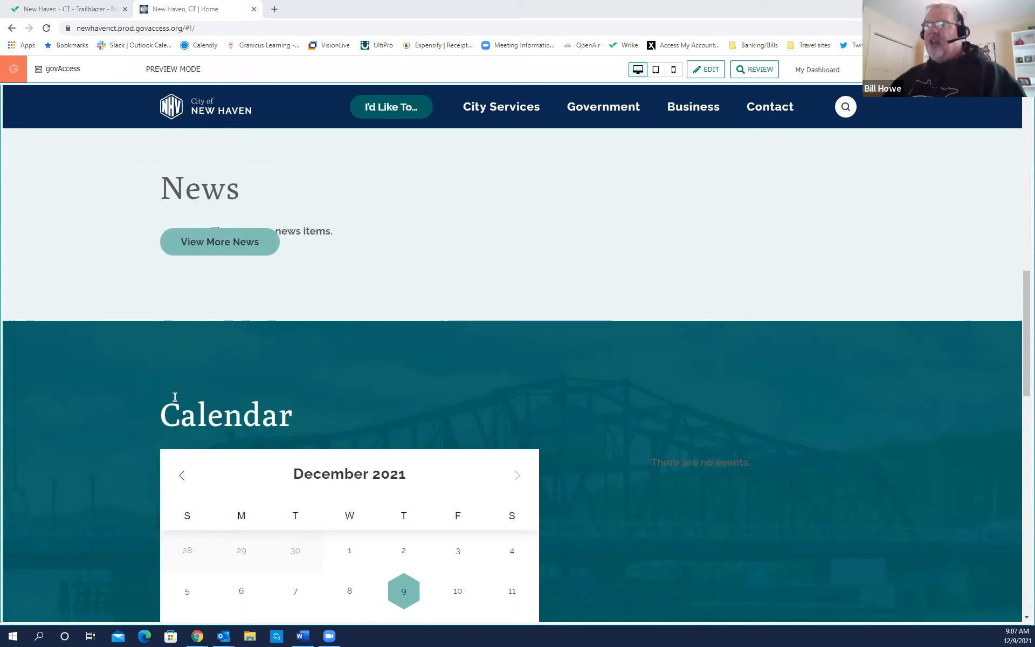
{"action": "scroll", "coordinate": [175, 396], "scroll_direction": "down", "scroll_amount": 10}
{"action": "scroll", "coordinate": [144, 382], "scroll_direction": "down", "scroll_amount": 5}
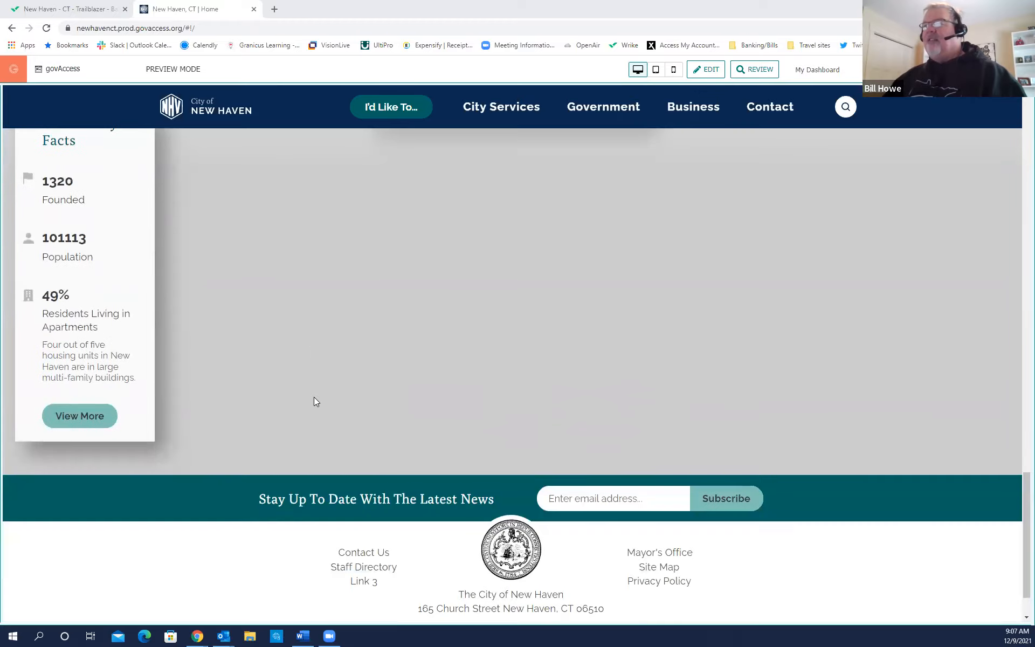
{"action": "scroll", "coordinate": [314, 402], "scroll_direction": "up", "scroll_amount": 2}
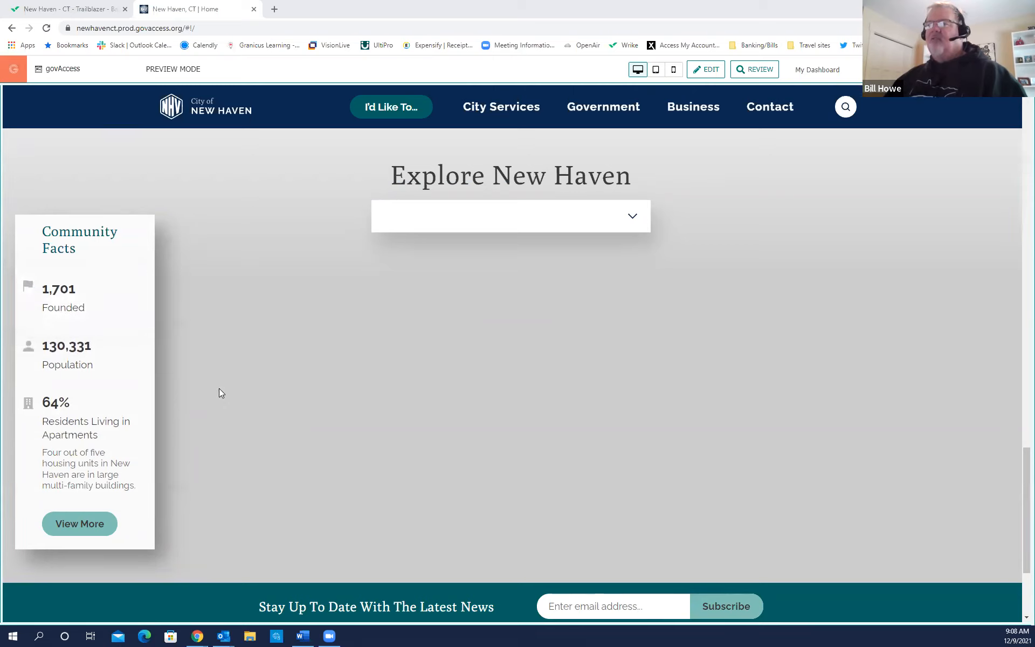
{"action": "scroll", "coordinate": [200, 397], "scroll_direction": "down", "scroll_amount": 3}
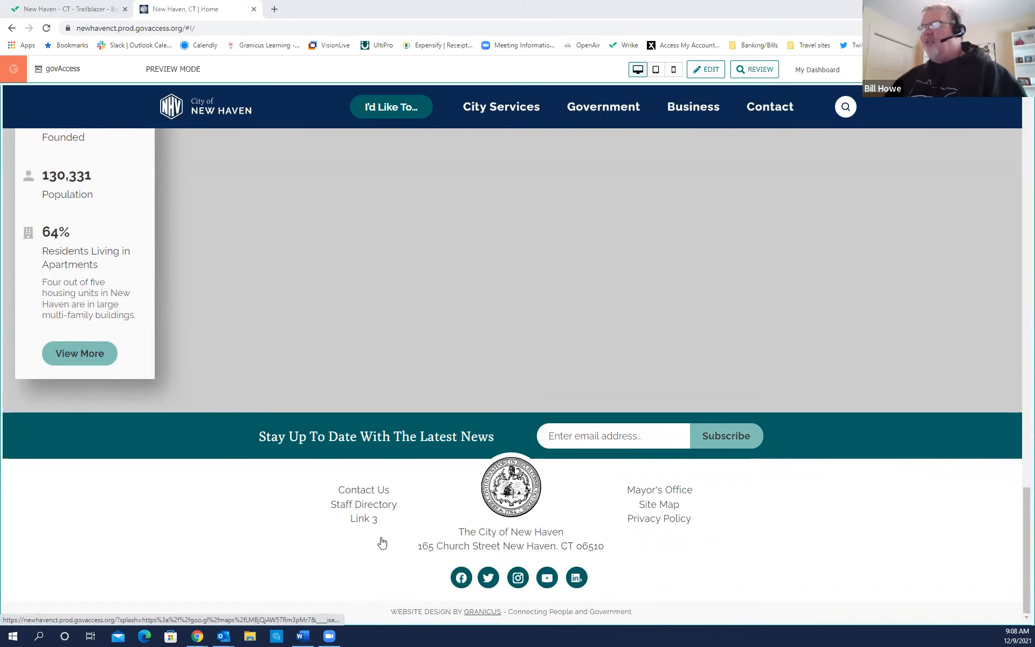
{"action": "scroll", "coordinate": [335, 532], "scroll_direction": "up", "scroll_amount": 4}
{"action": "scroll", "coordinate": [333, 526], "scroll_direction": "up", "scroll_amount": 15}
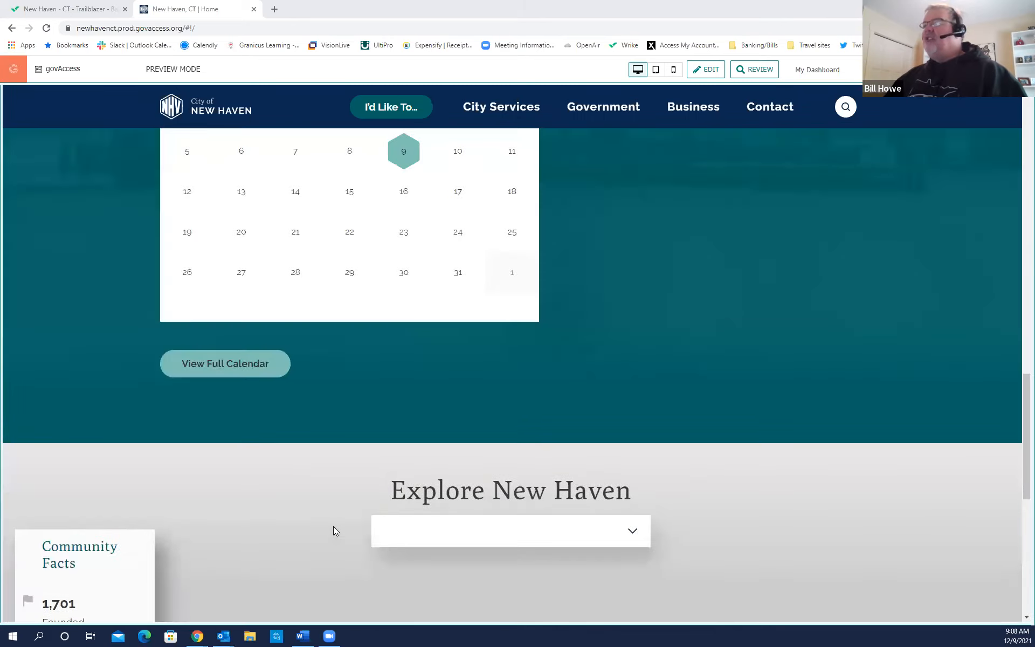
{"action": "scroll", "coordinate": [335, 528], "scroll_direction": "up", "scroll_amount": 10}
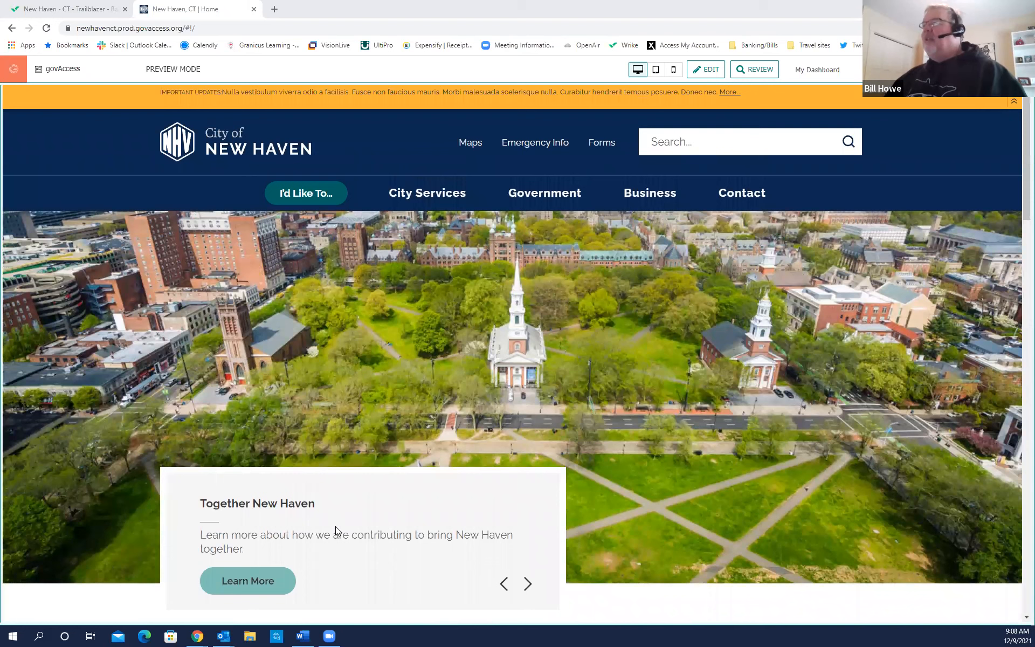
Switch the preview to tablet width and scroll through the reflowed homepage.
{"action": "left_click", "coordinate": [637, 70]}
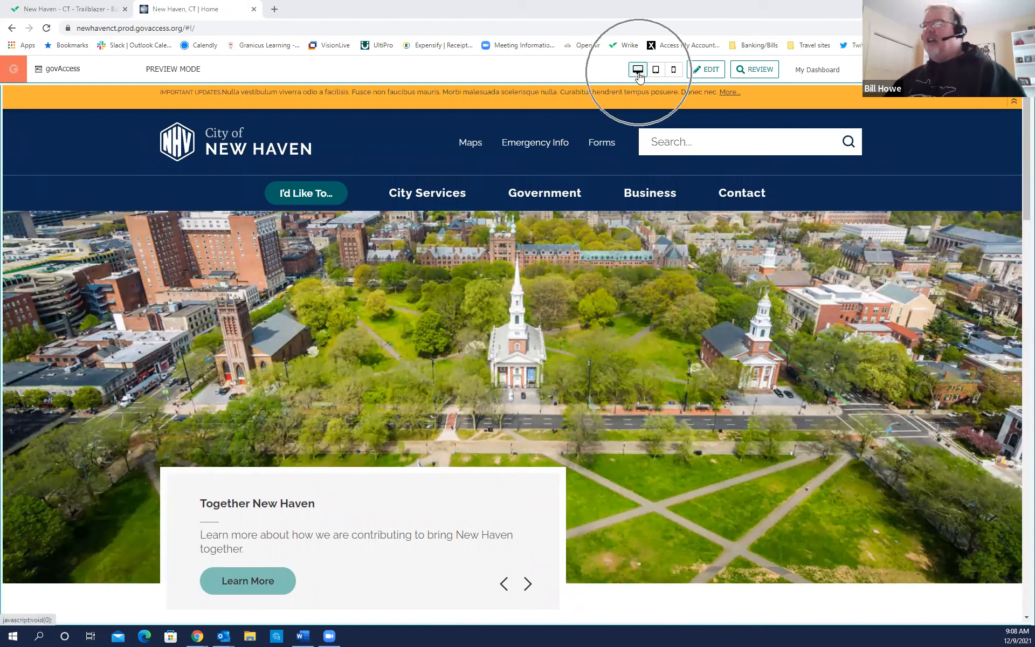
{"action": "left_click", "coordinate": [638, 71]}
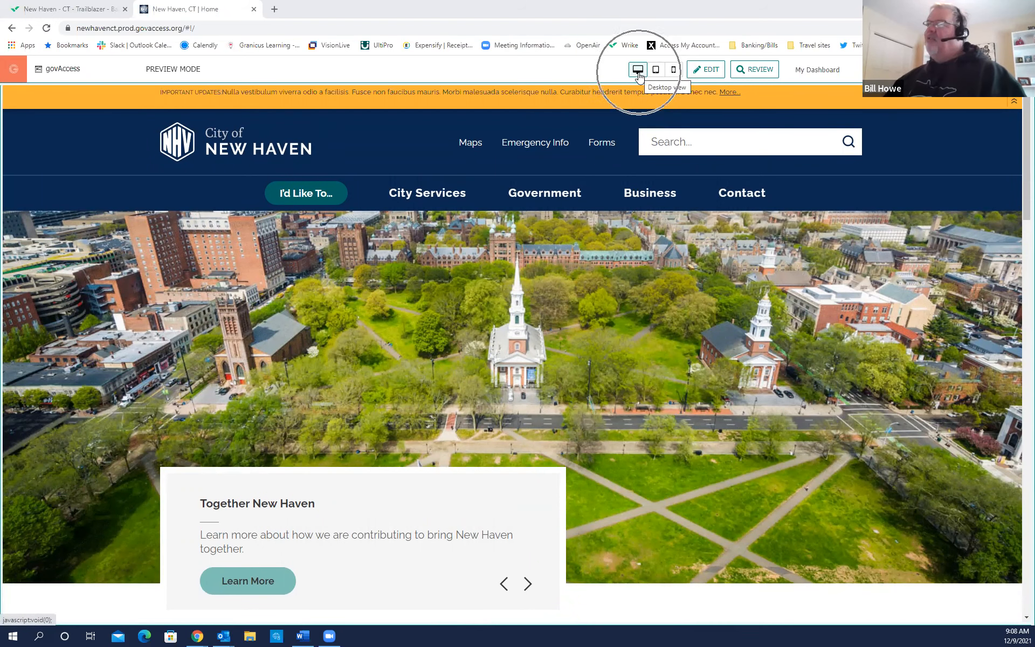
{"action": "left_click", "coordinate": [656, 76]}
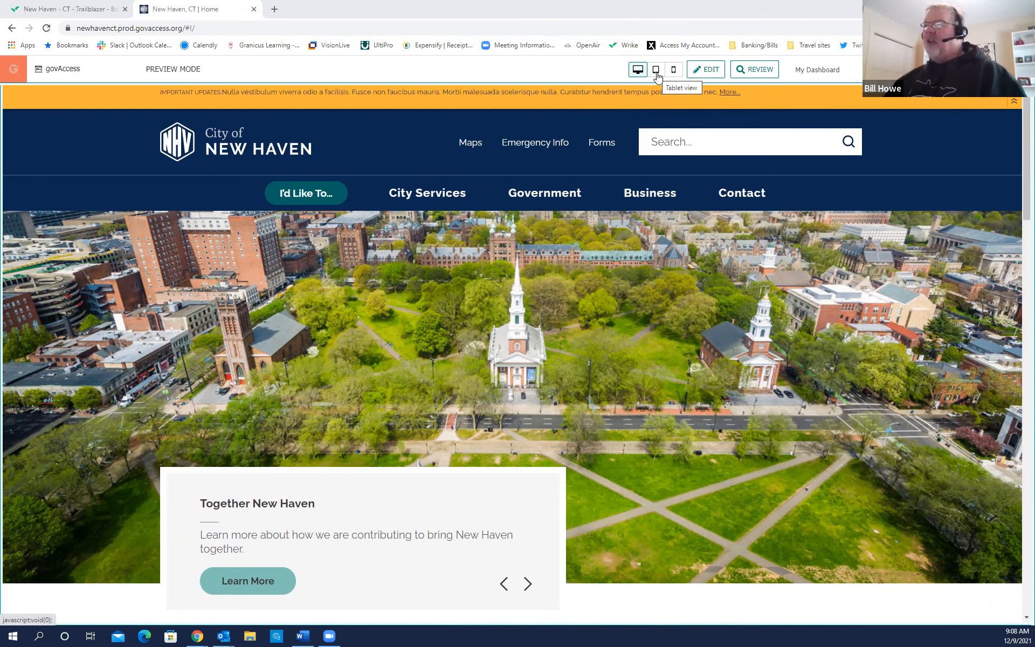
{"action": "left_click", "coordinate": [657, 75]}
{"action": "left_click", "coordinate": [657, 76]}
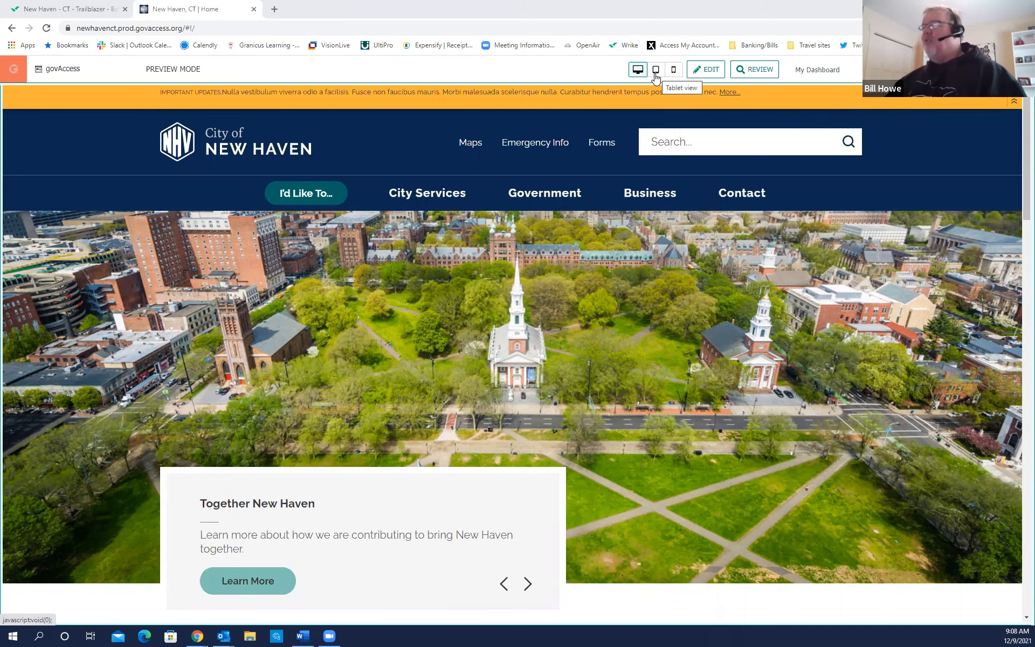
{"action": "left_click", "coordinate": [655, 72]}
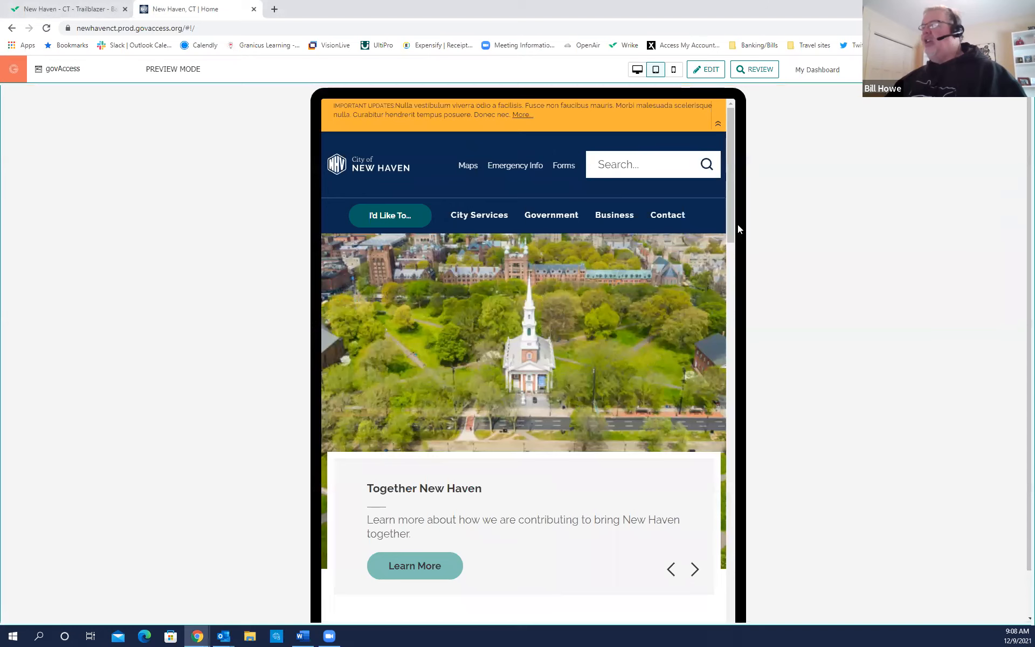
{"action": "scroll", "coordinate": [730, 224], "scroll_direction": "down", "scroll_amount": 1}
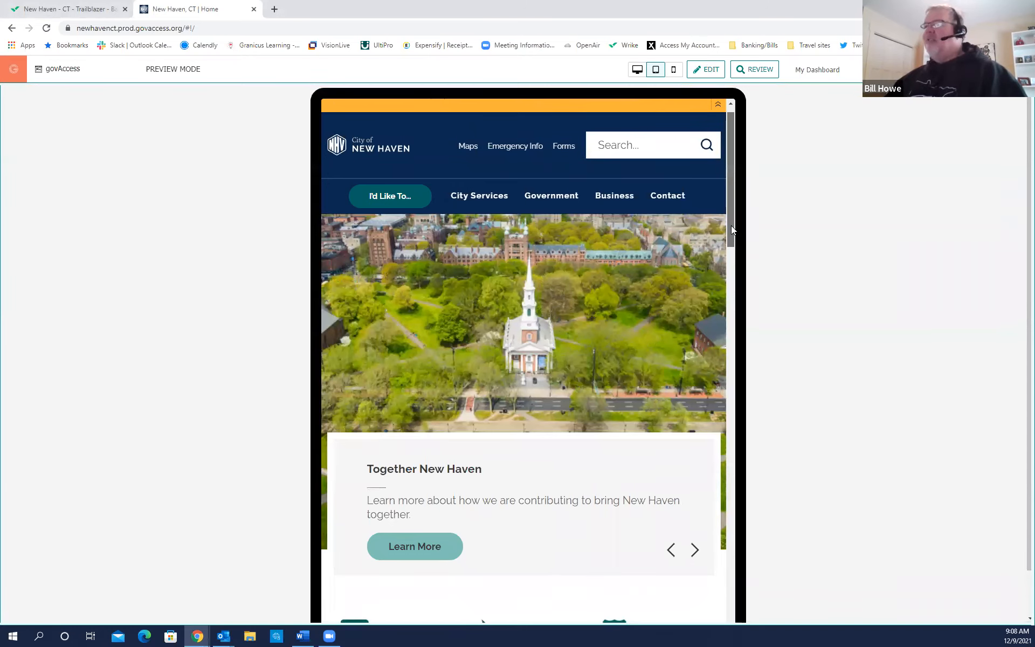
{"action": "scroll", "coordinate": [731, 225], "scroll_direction": "up", "scroll_amount": 1}
{"action": "left_click_drag", "start_coordinate": [730, 221], "coordinate": [759, 173]}
{"action": "left_click", "coordinate": [674, 70]}
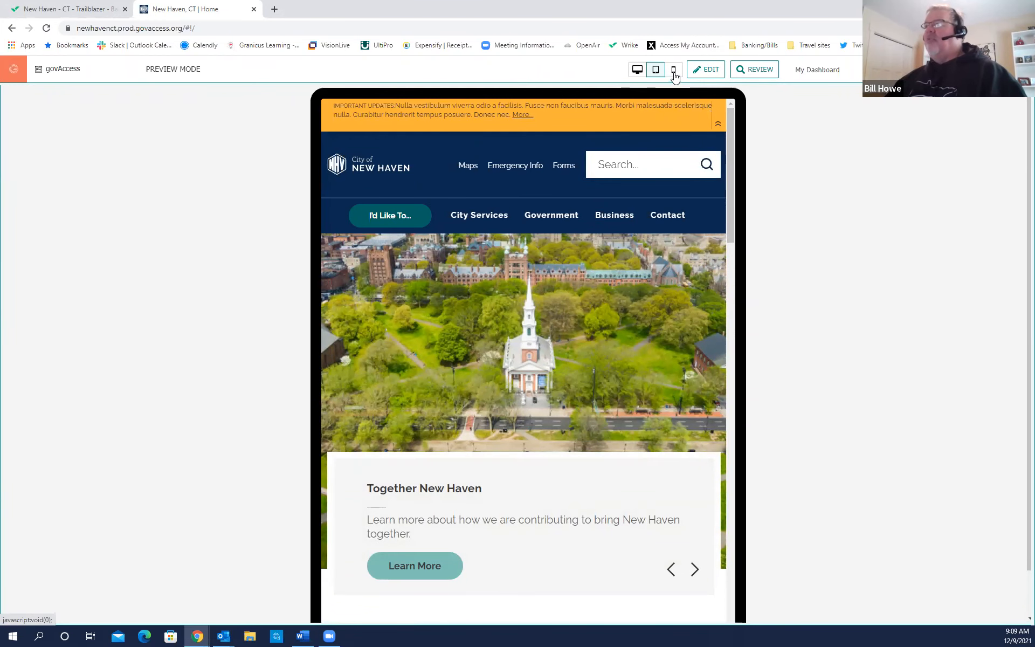
Preview at phone width, then open and close the mobile navigation menu.
{"action": "left_click", "coordinate": [674, 71]}
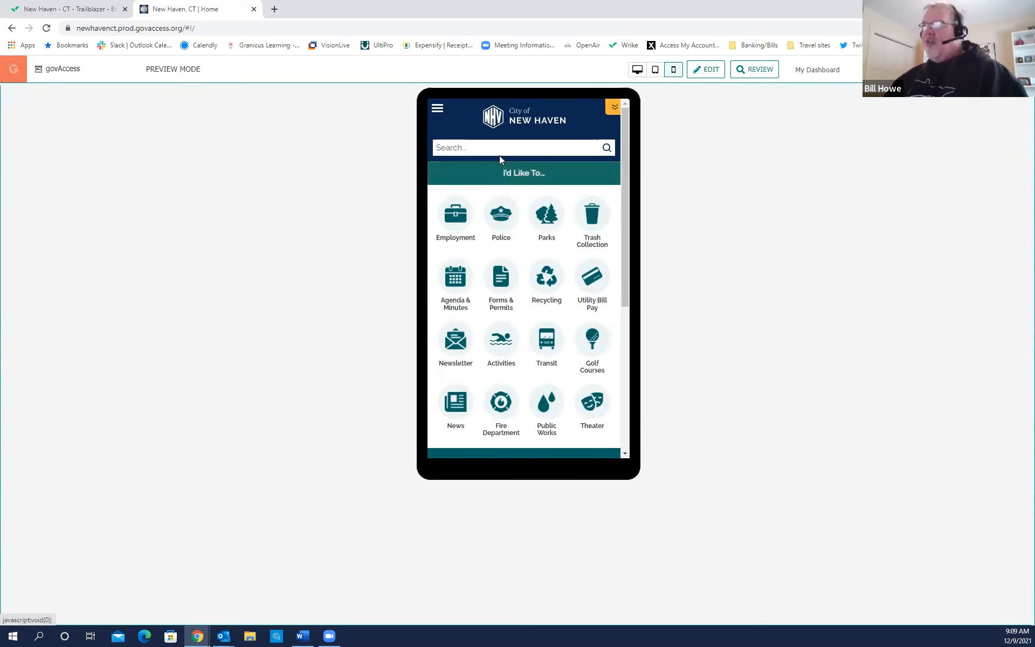
{"action": "left_click", "coordinate": [438, 118]}
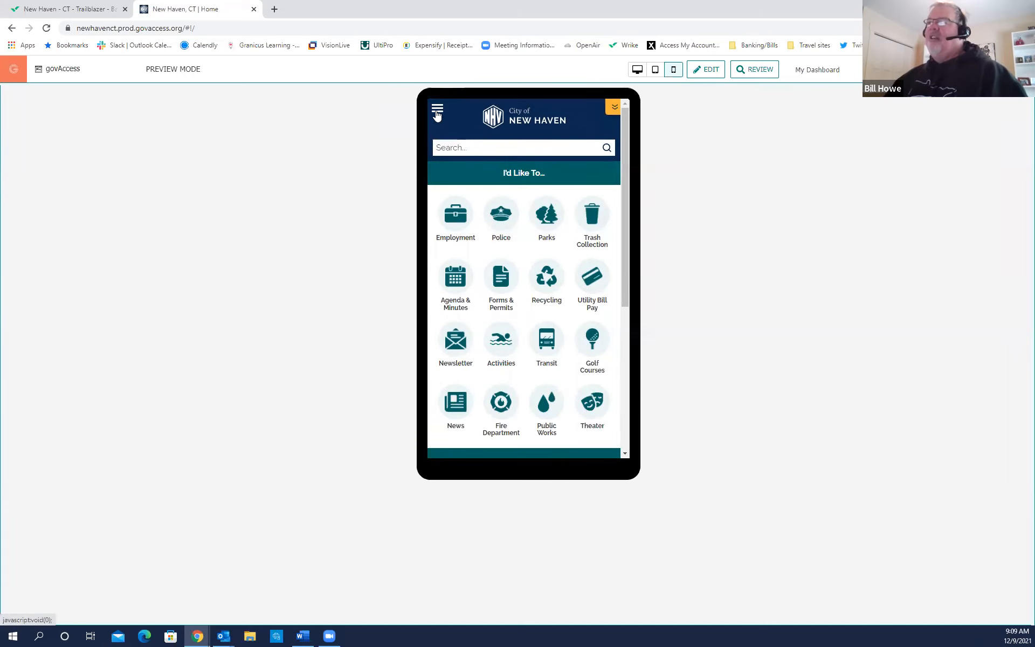
{"action": "left_click", "coordinate": [437, 115]}
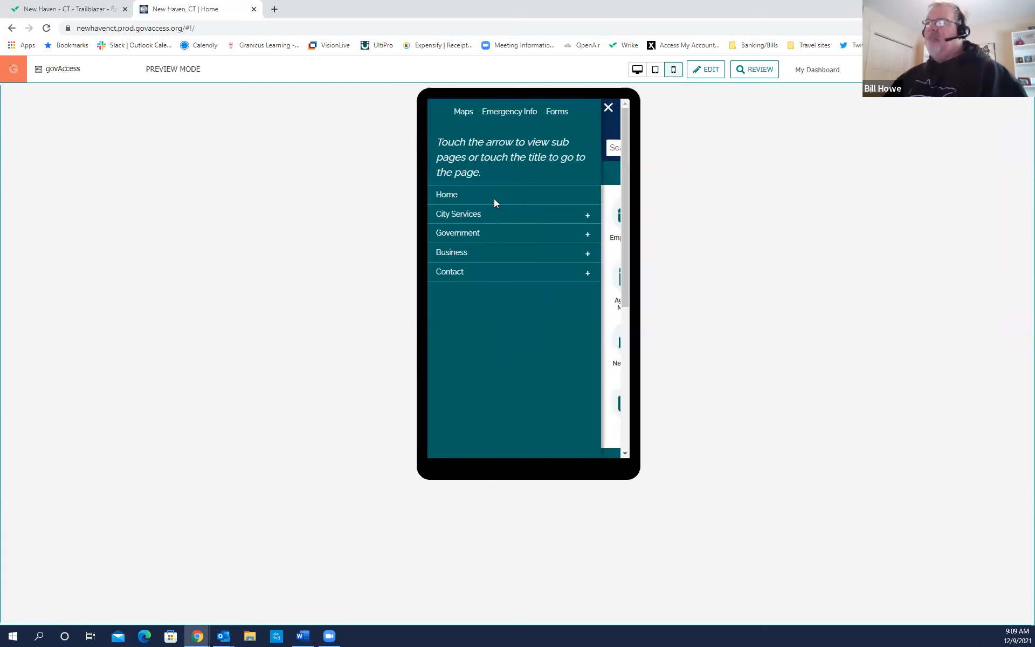
{"action": "left_click", "coordinate": [610, 118]}
Scroll through the mobile quick links, then return the preview to desktop layout.
{"action": "left_click_drag", "start_coordinate": [625, 162], "coordinate": [621, 207]}
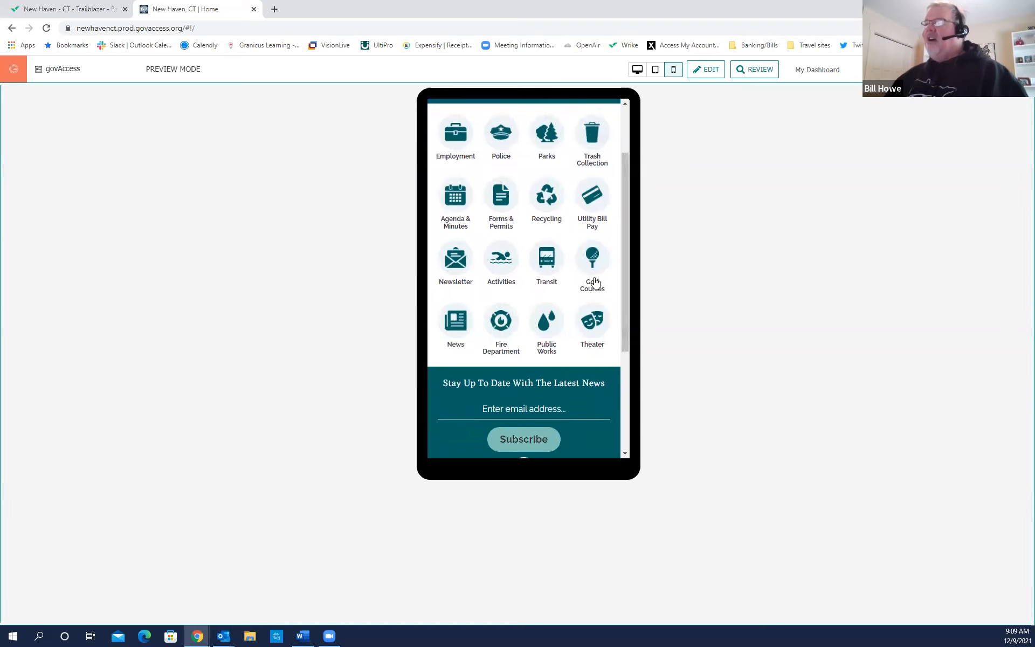
{"action": "left_click", "coordinate": [459, 338]}
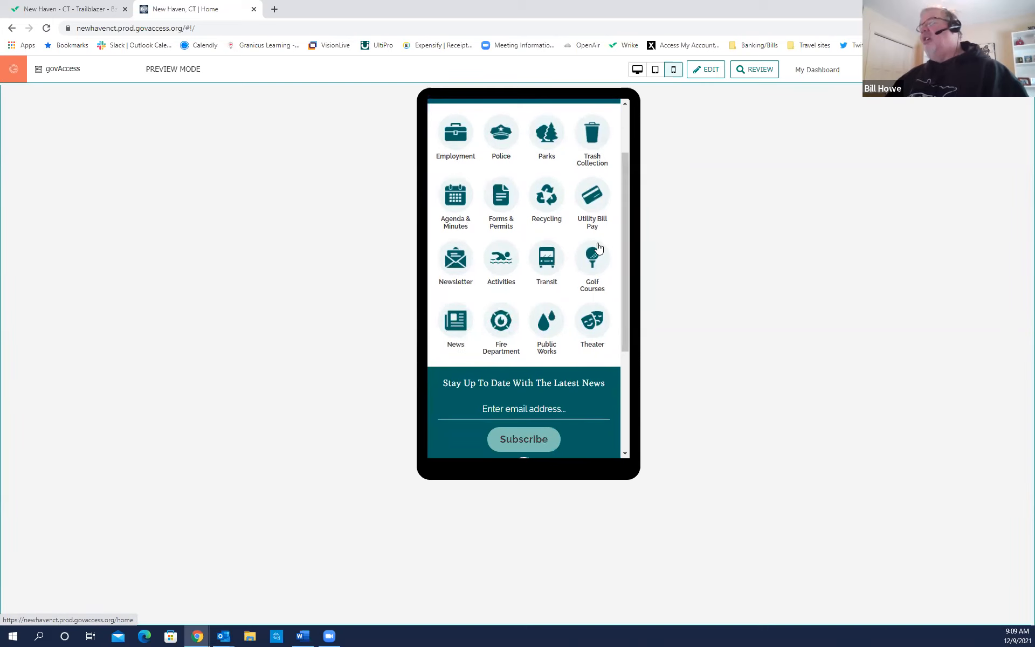
{"action": "left_click_drag", "start_coordinate": [624, 276], "coordinate": [619, 223]}
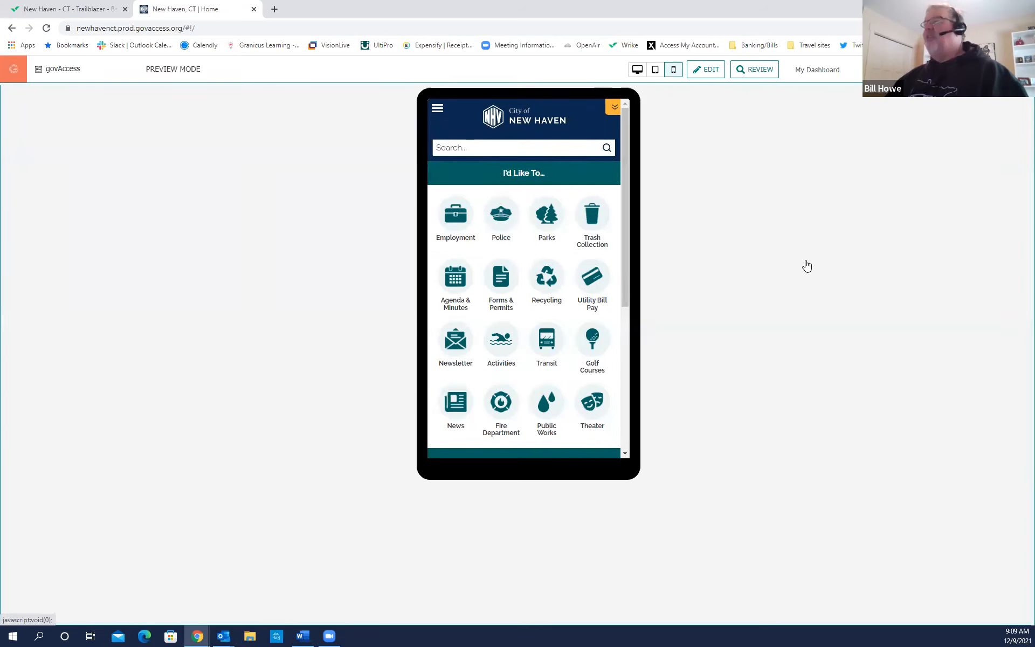
{"action": "left_click", "coordinate": [637, 69]}
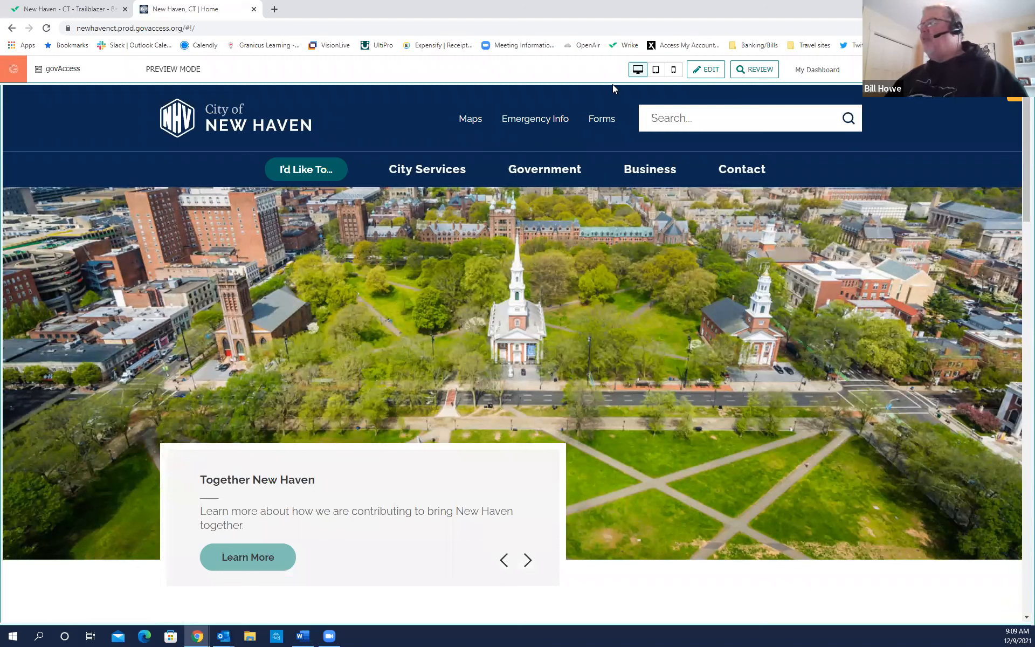
Go back to My Dashboard from the homepage preview.
{"action": "left_click", "coordinate": [814, 75]}
{"action": "left_click", "coordinate": [817, 74]}
{"action": "left_click", "coordinate": [818, 73]}
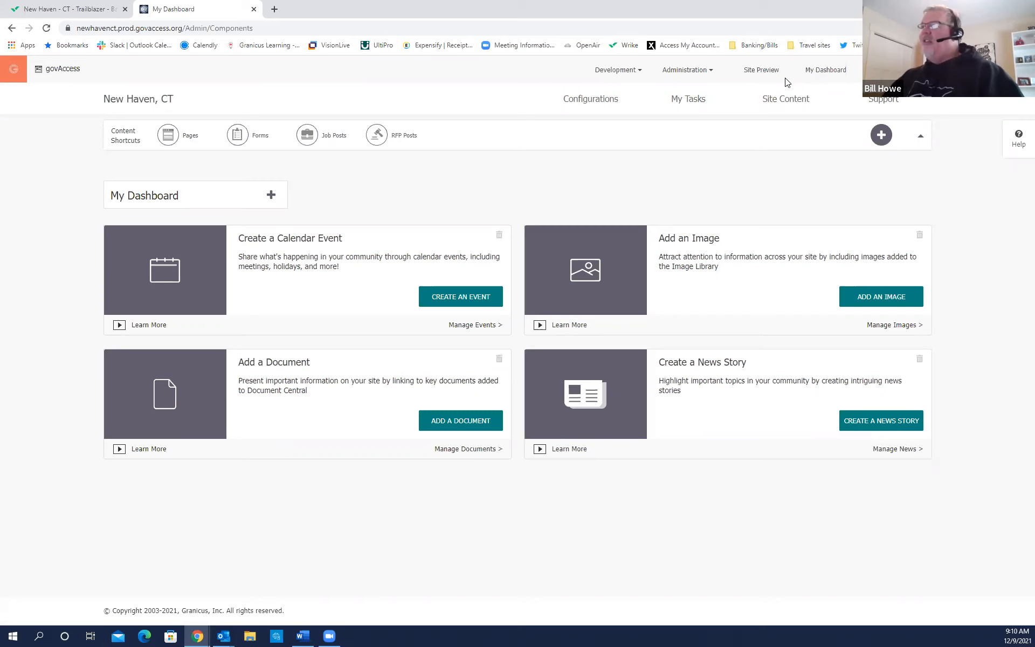
{"action": "key", "text": "ctrl"}
{"action": "key", "text": "ctrl"}
{"action": "key", "text": "ctrl"}
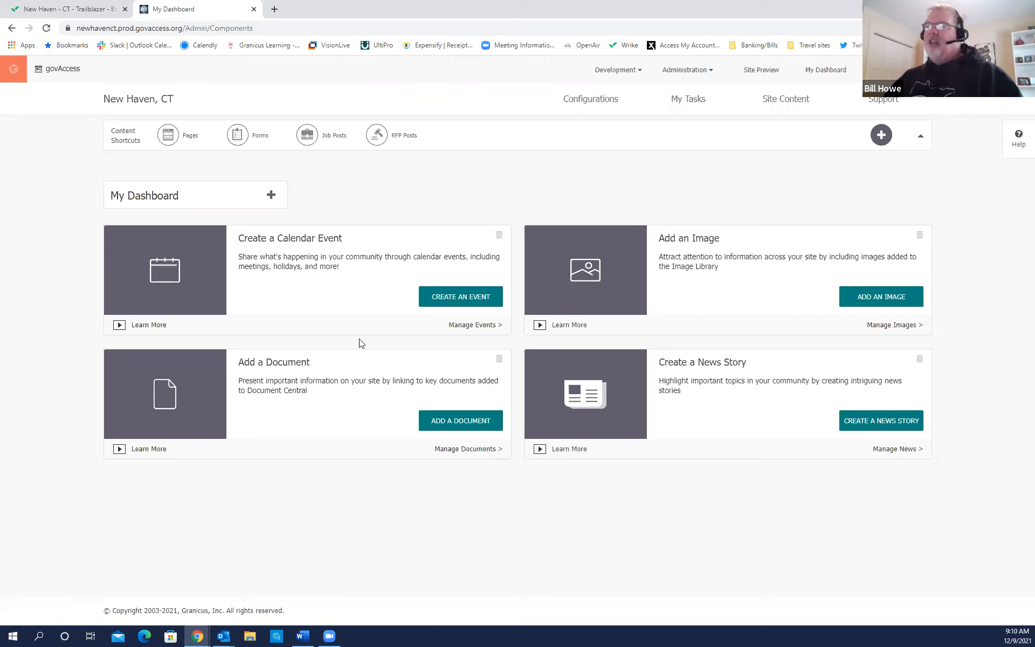
Move the Add a Document block into the top-left dashboard slot.
{"action": "left_click", "coordinate": [336, 361]}
{"action": "left_click_drag", "start_coordinate": [336, 361], "coordinate": [321, 235]}
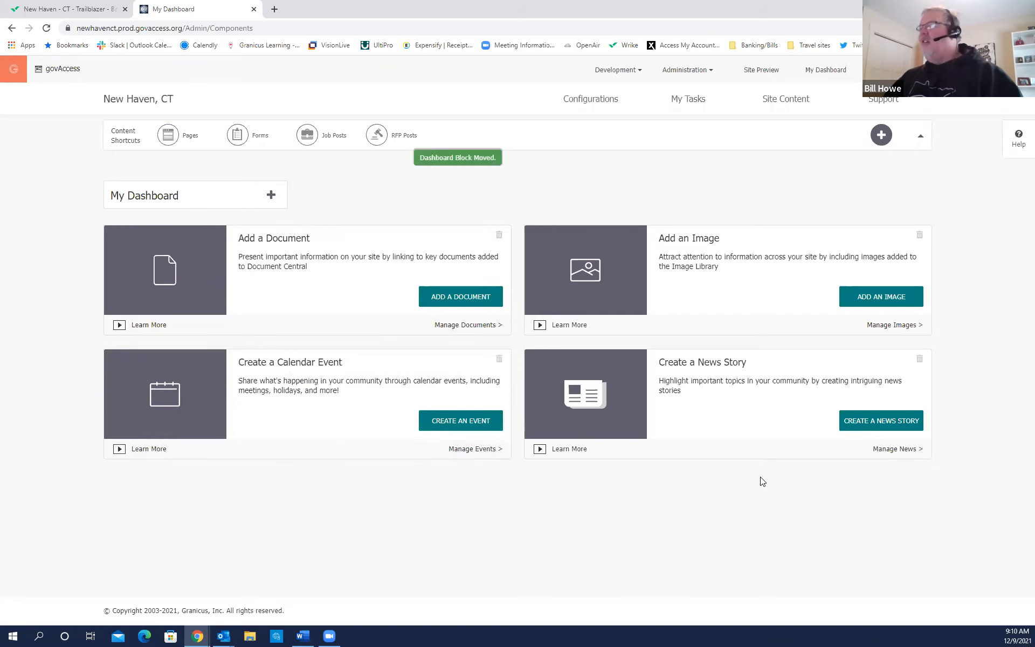
{"action": "mouse_move", "coordinate": [792, 108]}
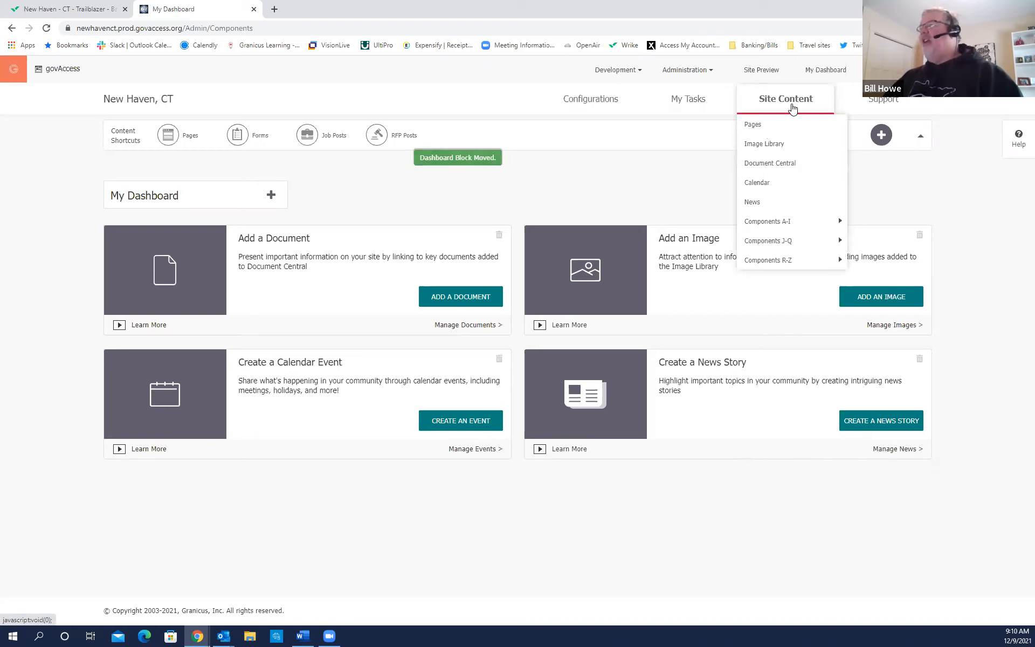
{"action": "left_click", "coordinate": [792, 107]}
{"action": "key", "text": "ctrl"}
{"action": "key", "text": "ctrl"}
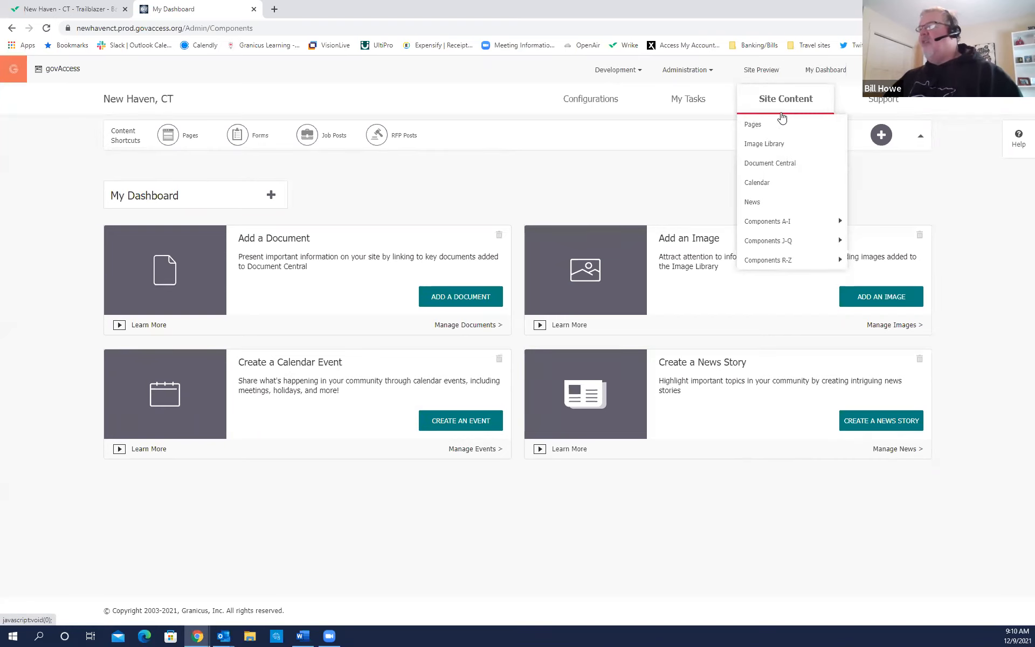
{"action": "key", "text": "ctrl"}
{"action": "key", "text": "ctrl"}
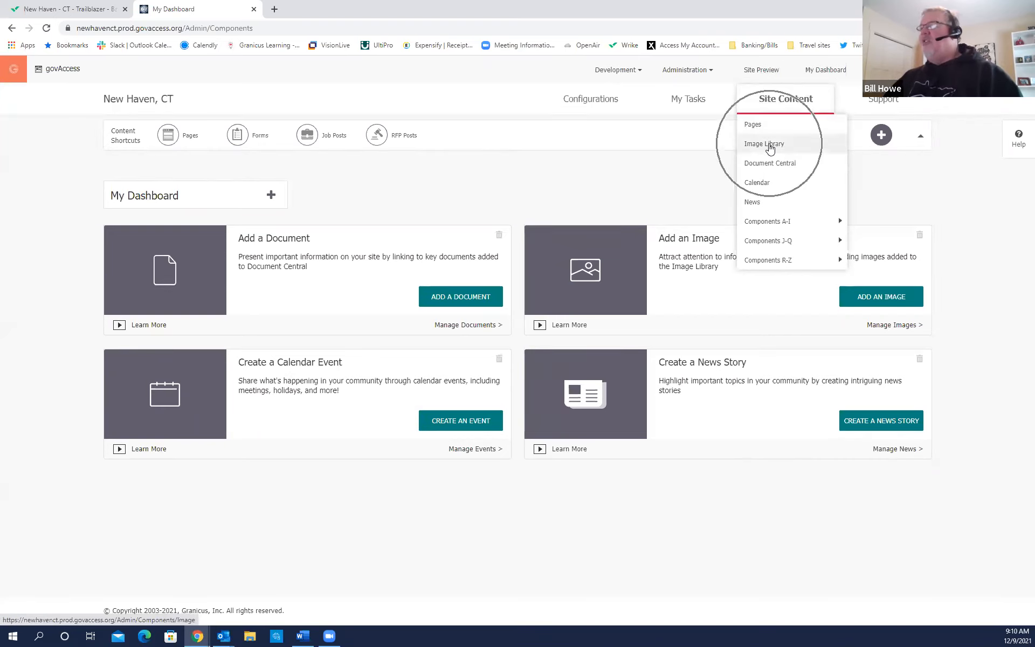
{"action": "key", "text": "ctrl"}
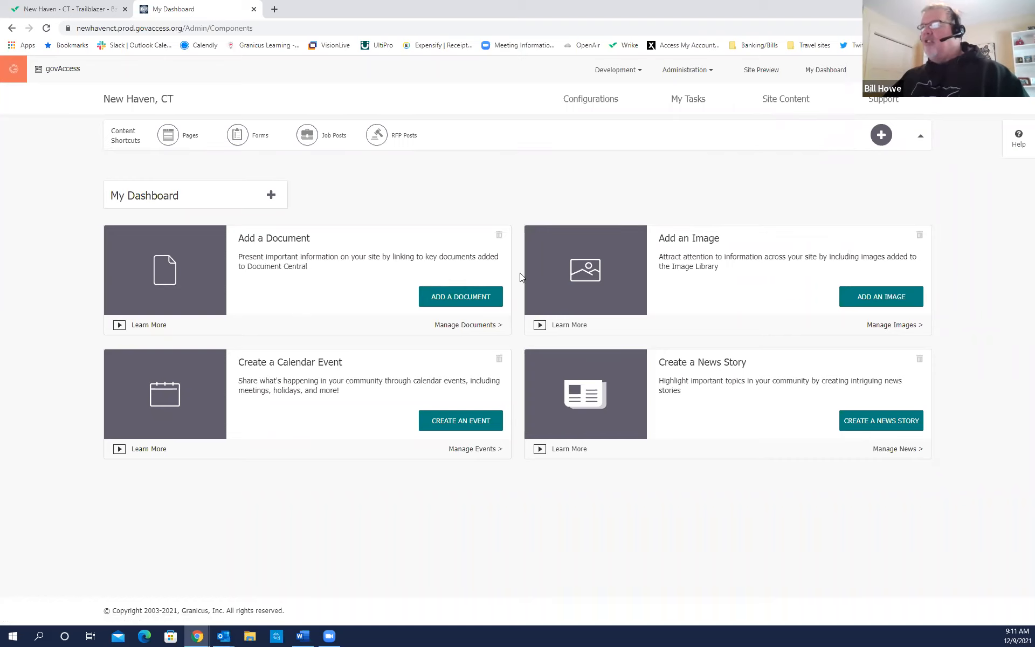
{"action": "key", "text": "ctrl"}
{"action": "key", "text": "ctrl"}
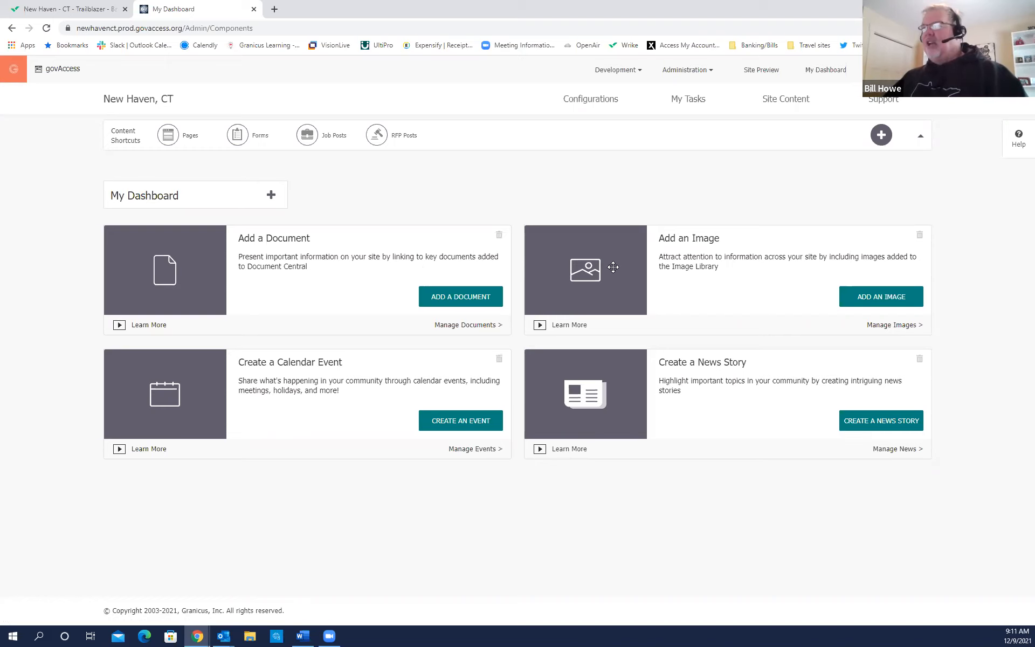
{"action": "left_click", "coordinate": [291, 380]}
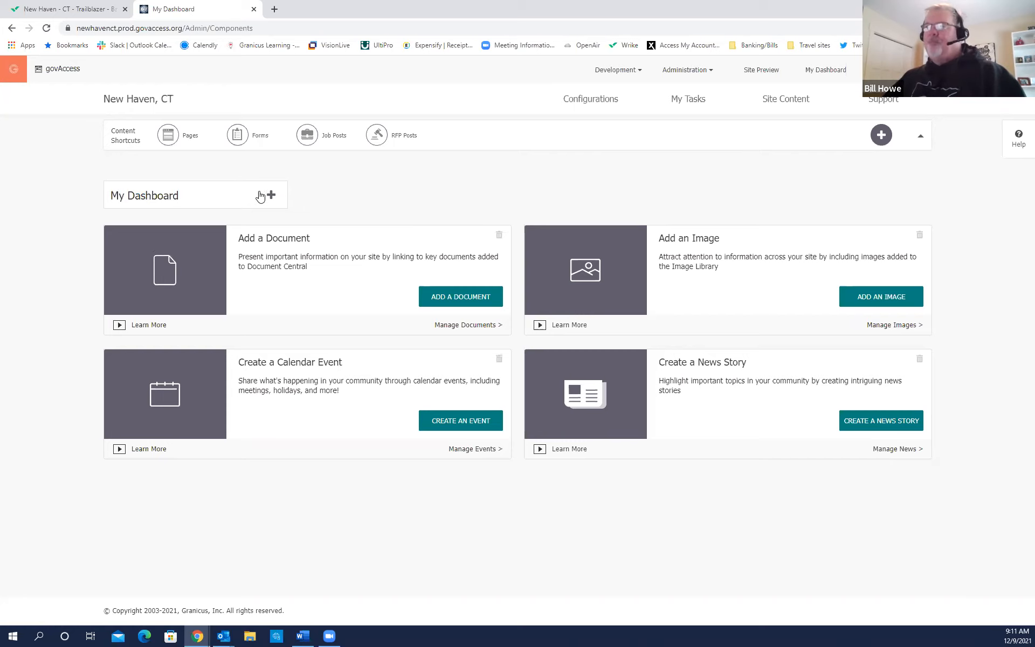
{"action": "key", "text": "ctrl"}
{"action": "key", "text": "ctrl"}
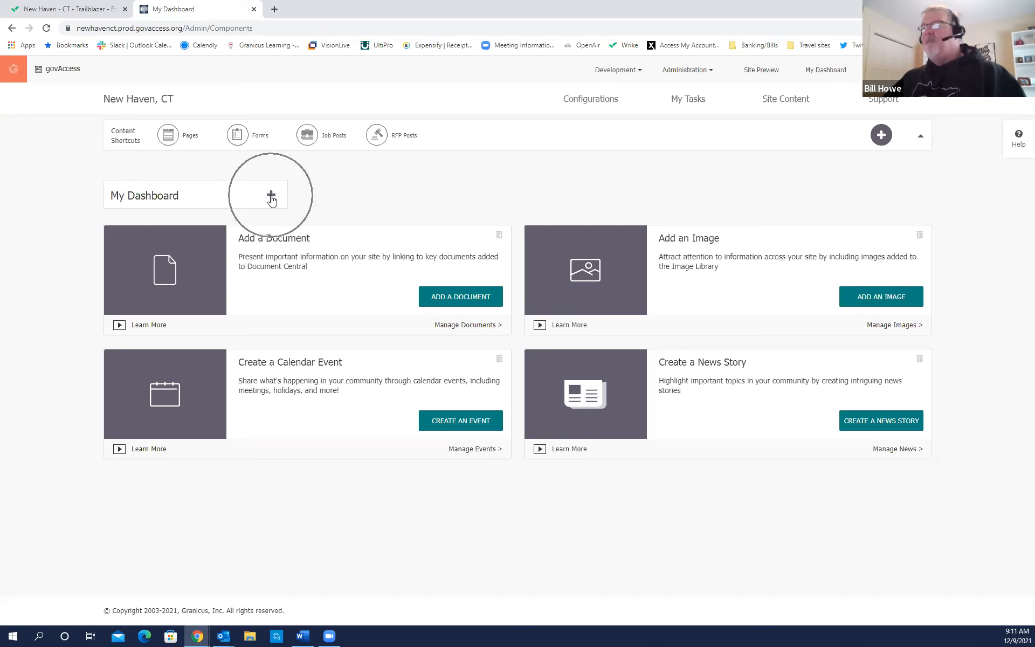
Drag the Scheduled Content Review tile from the block list beneath the four dashboard blocks.
{"action": "left_click", "coordinate": [271, 196]}
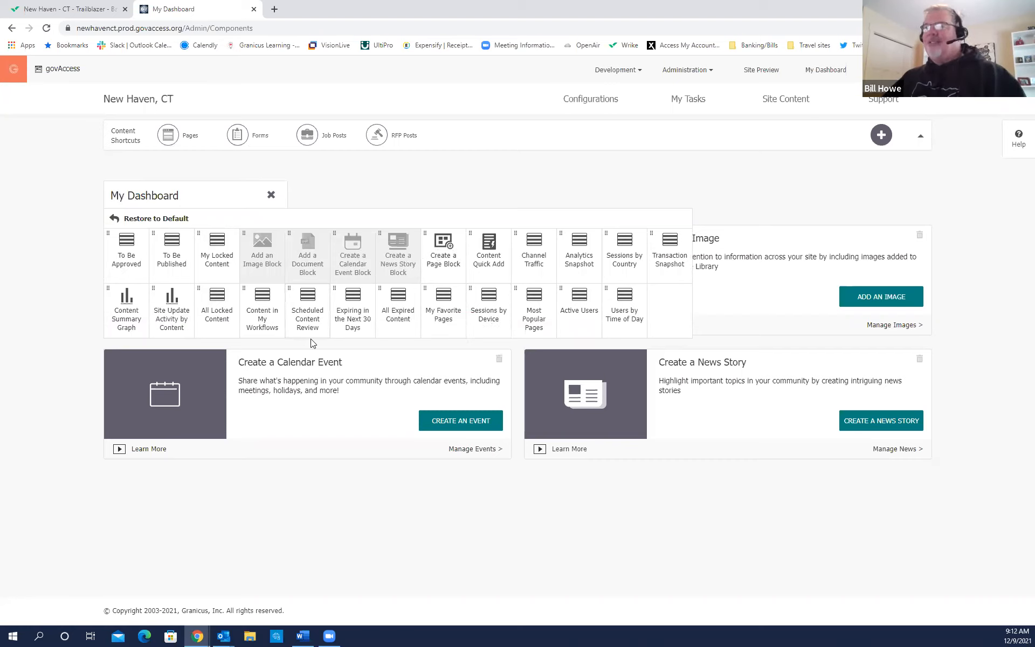
{"action": "left_click", "coordinate": [309, 315]}
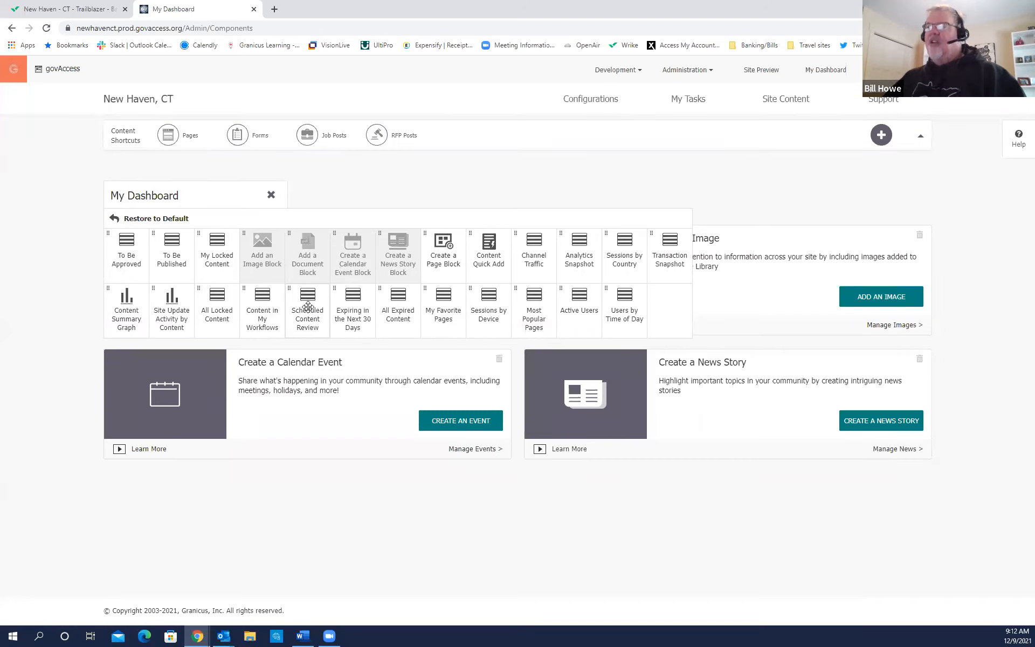
{"action": "key", "text": "ctrl"}
{"action": "left_click_drag", "start_coordinate": [307, 307], "coordinate": [257, 503]}
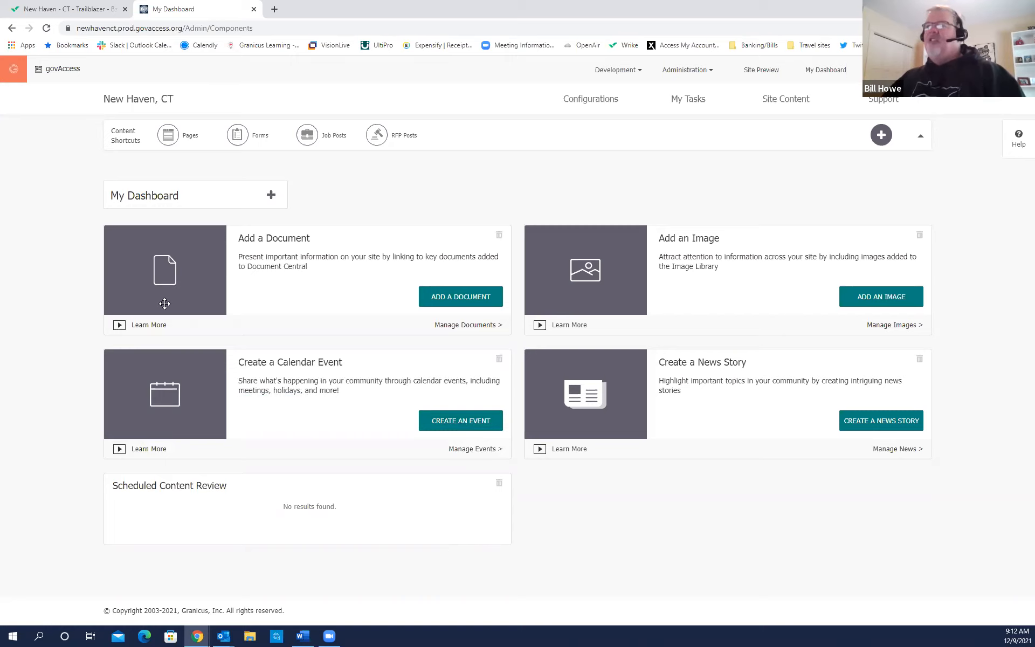
{"action": "left_click", "coordinate": [271, 196]}
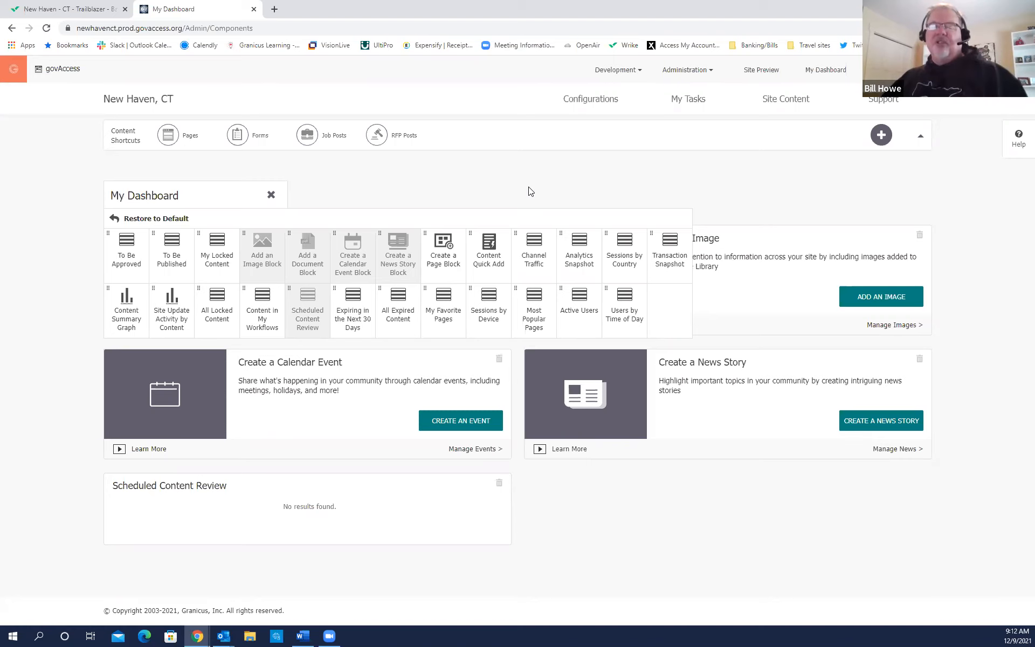
{"action": "left_click", "coordinate": [448, 206]}
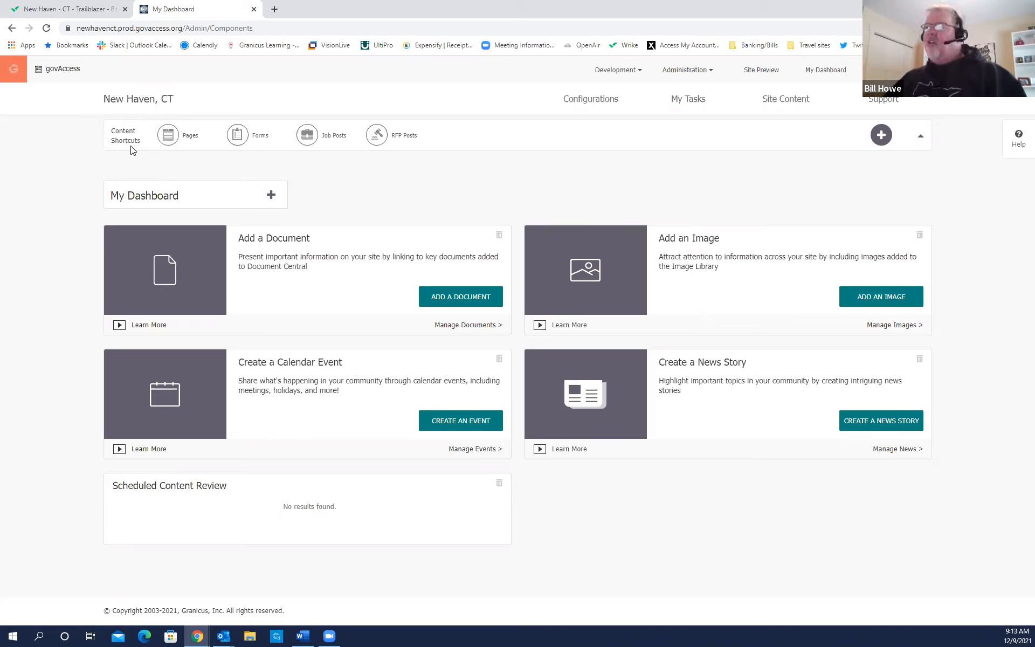
Open the Pages content list from the content shortcuts.
{"action": "mouse_move", "coordinate": [778, 107]}
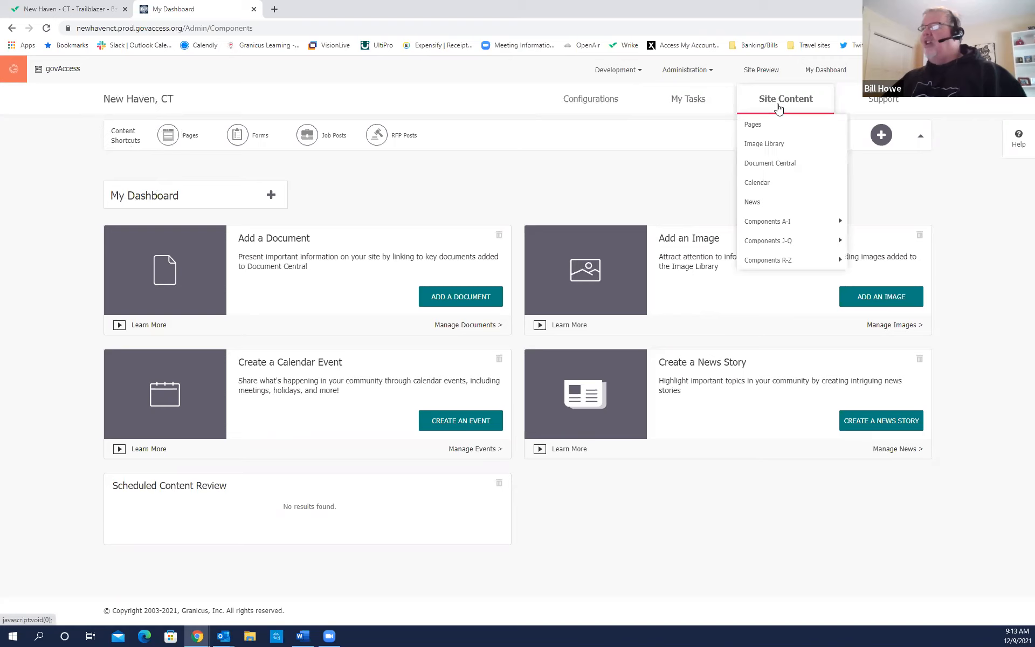
{"action": "left_click", "coordinate": [752, 129]}
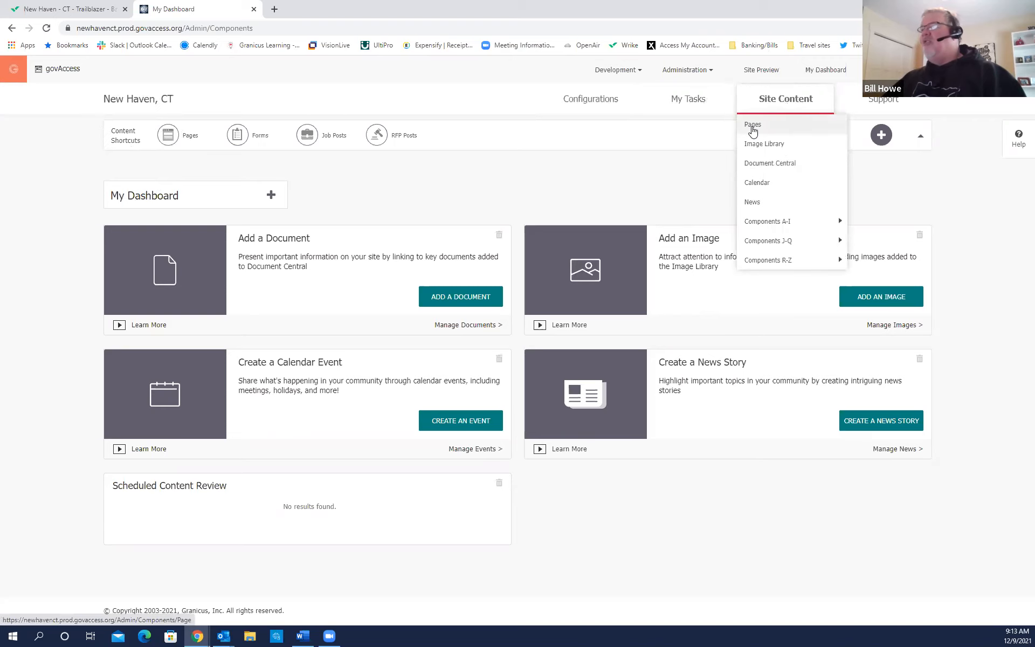
{"action": "left_click", "coordinate": [178, 147]}
{"action": "left_click", "coordinate": [178, 147]}
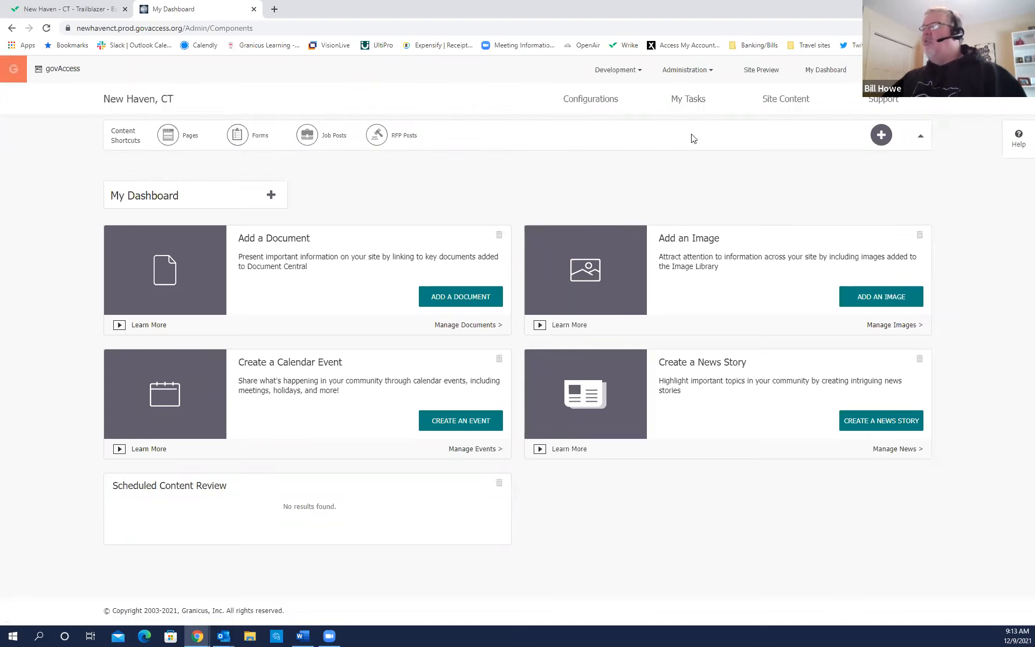
Add Image Library to Content Shortcuts alongside Pages, Forms, Job Posts and RFP Posts.
{"action": "left_click", "coordinate": [880, 137]}
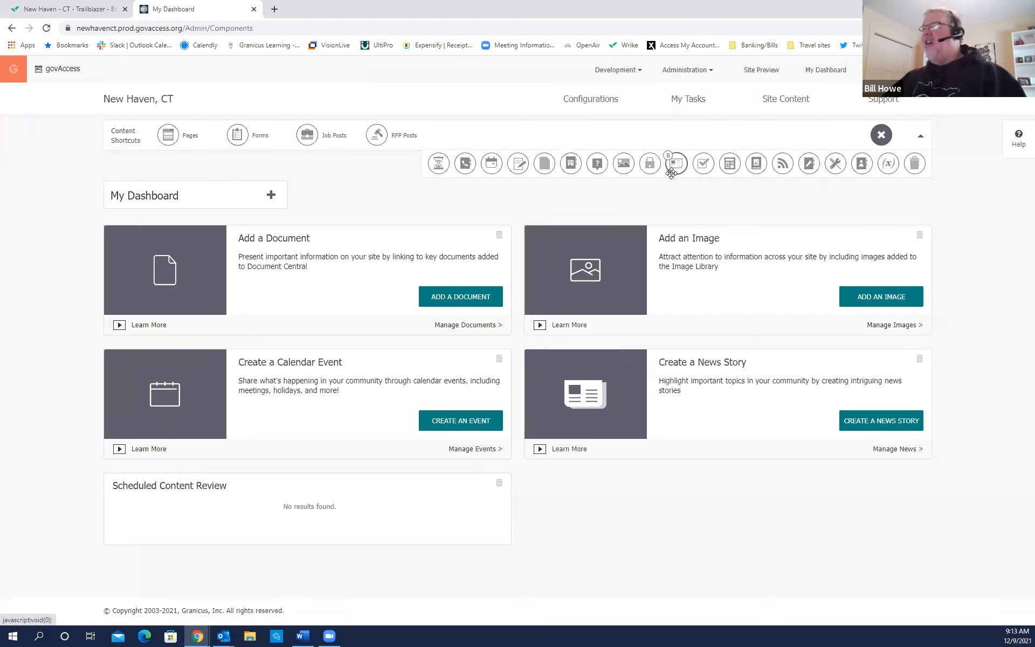
{"action": "left_click_drag", "start_coordinate": [625, 169], "coordinate": [445, 136]}
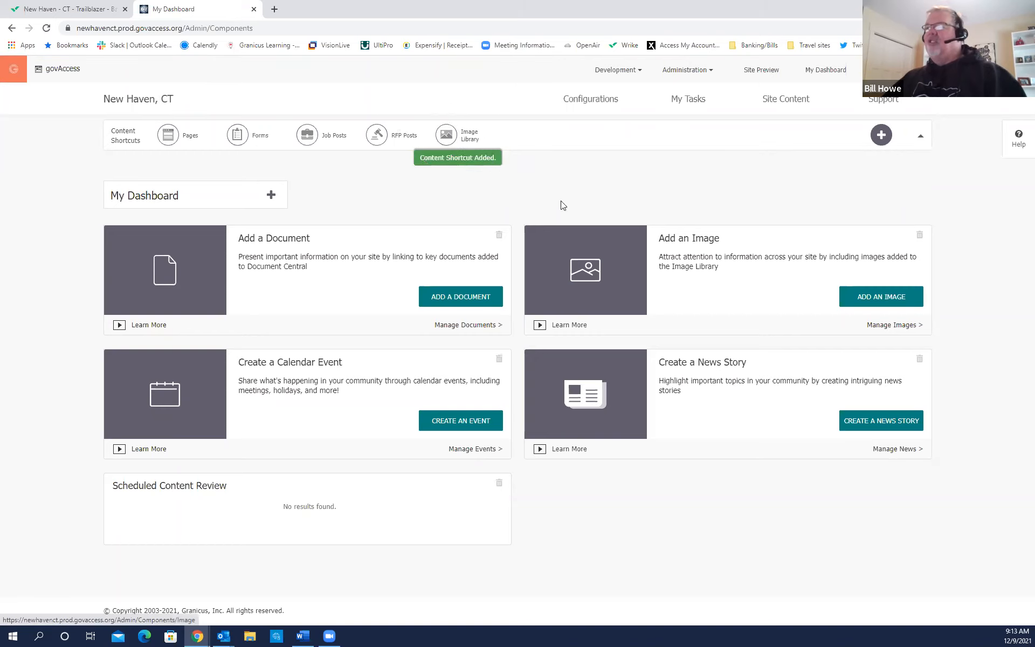
{"action": "key", "text": "ctrl"}
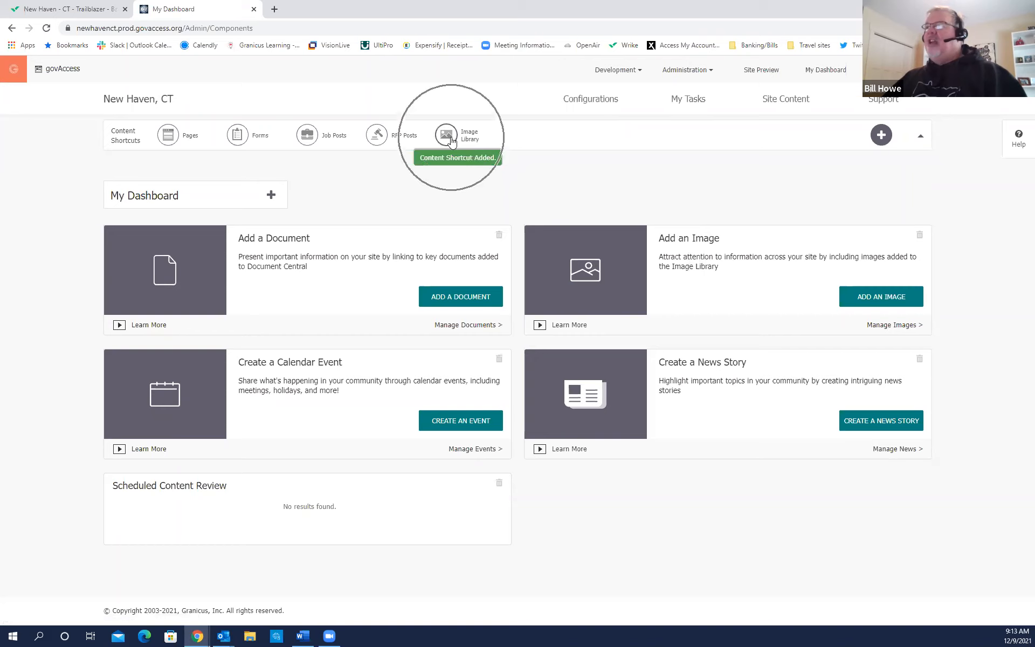
{"action": "mouse_move", "coordinate": [785, 98]}
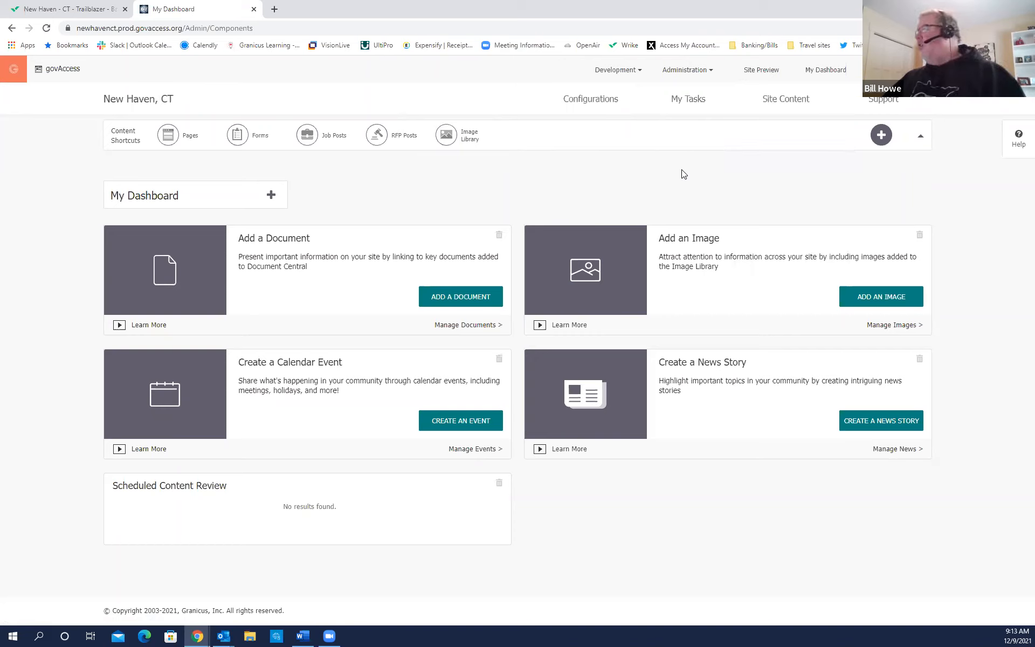
{"action": "left_click", "coordinate": [887, 106]}
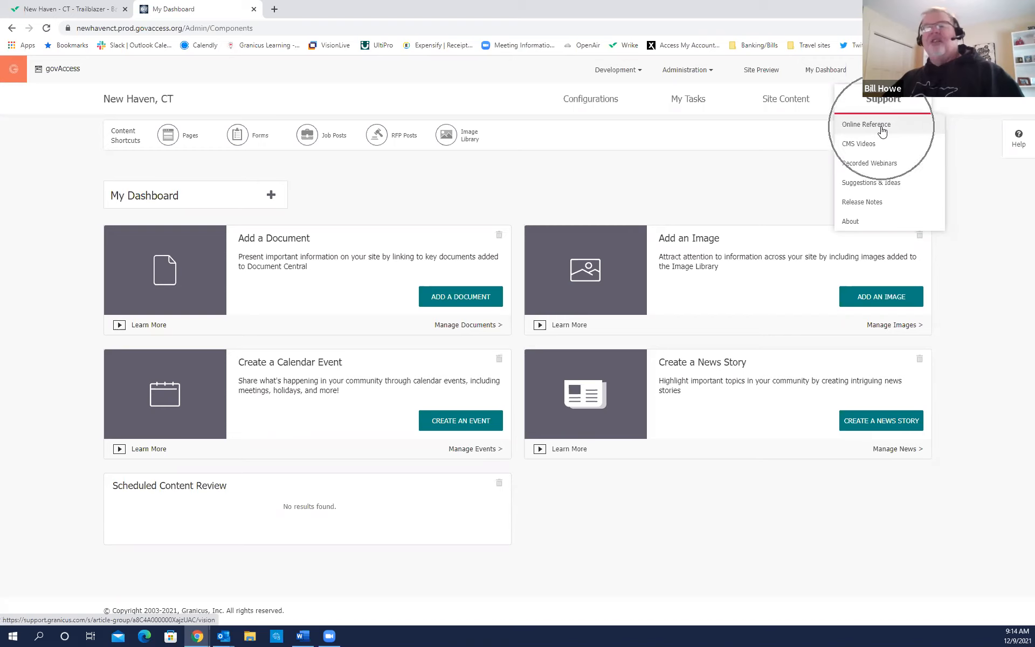
Open Support > Online Reference and show all six CMS Training Reference articles.
{"action": "left_click", "coordinate": [881, 131]}
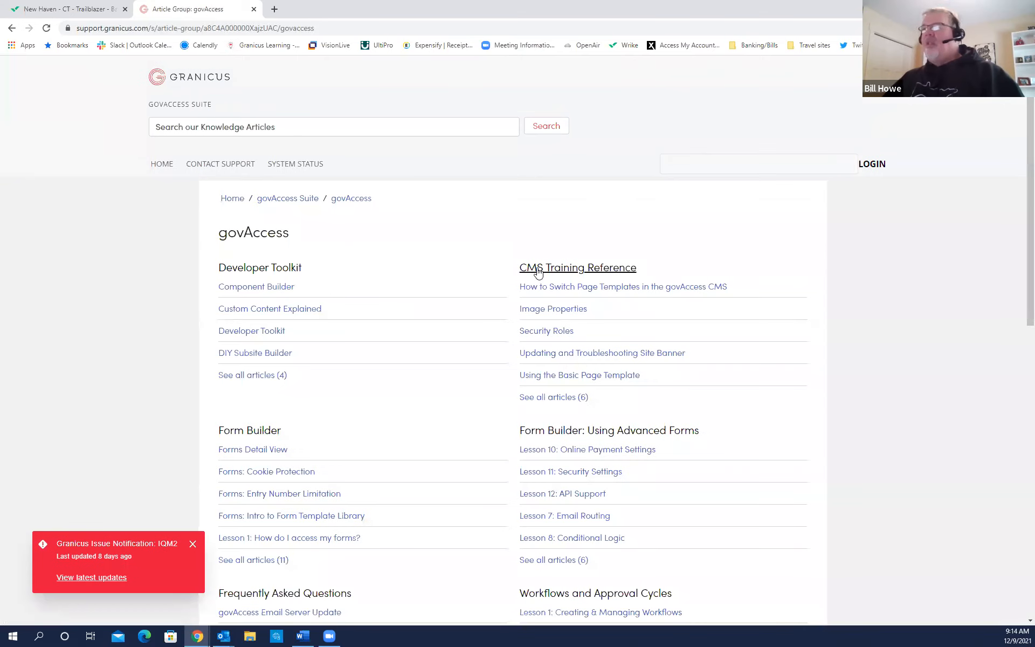
{"action": "key", "text": "ctrl"}
{"action": "key", "text": "ctrl"}
{"action": "key", "text": "ctrl"}
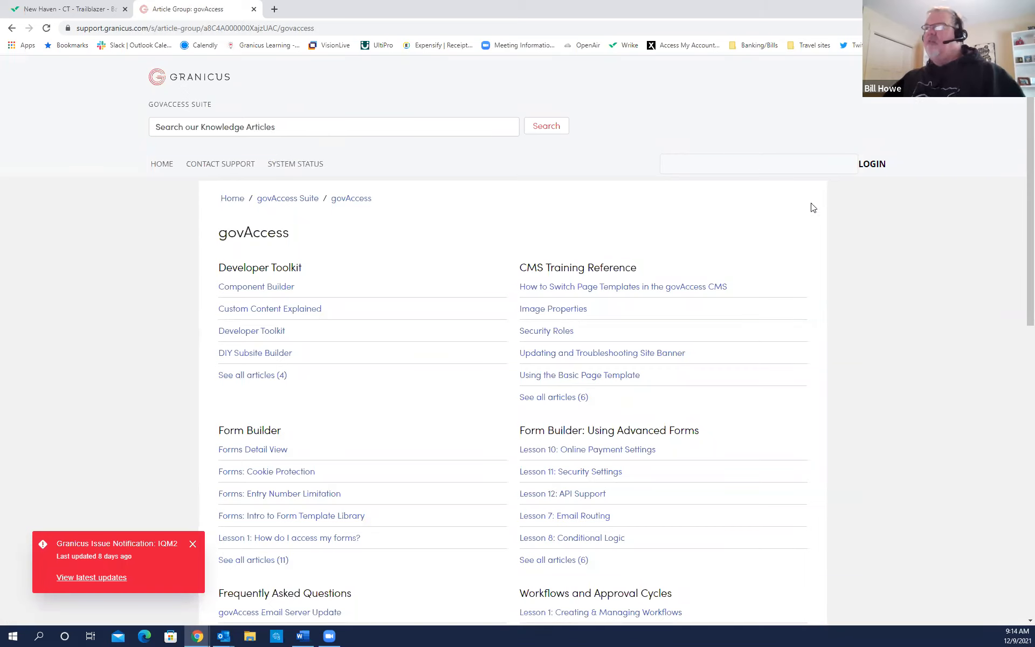
{"action": "scroll", "coordinate": [853, 257], "scroll_direction": "down", "scroll_amount": 3}
{"action": "scroll", "coordinate": [853, 258], "scroll_direction": "up", "scroll_amount": 2}
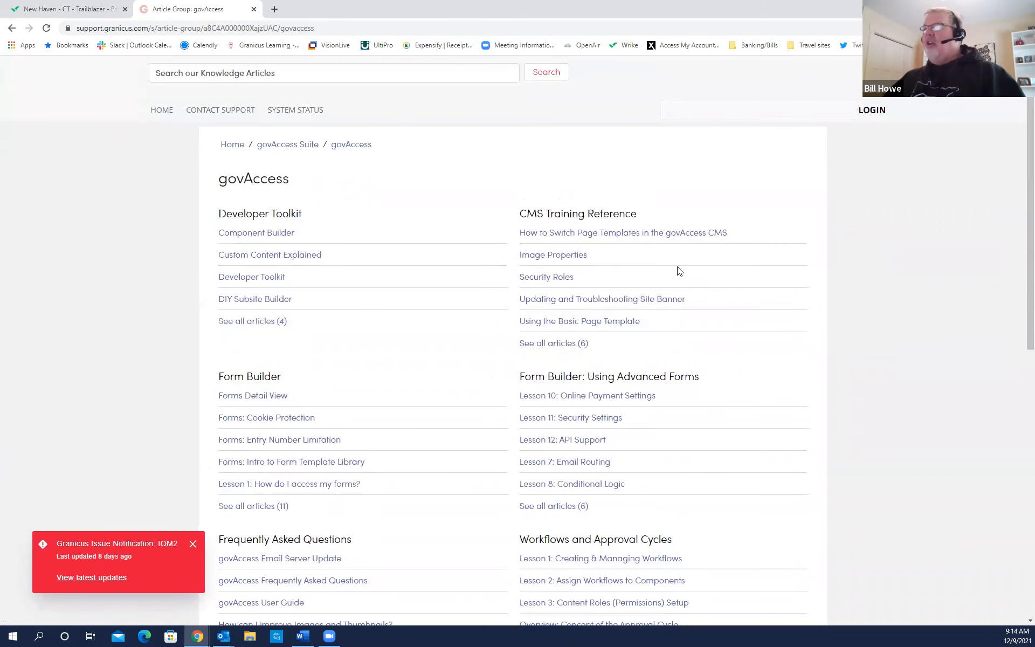
{"action": "key", "text": "ctrl"}
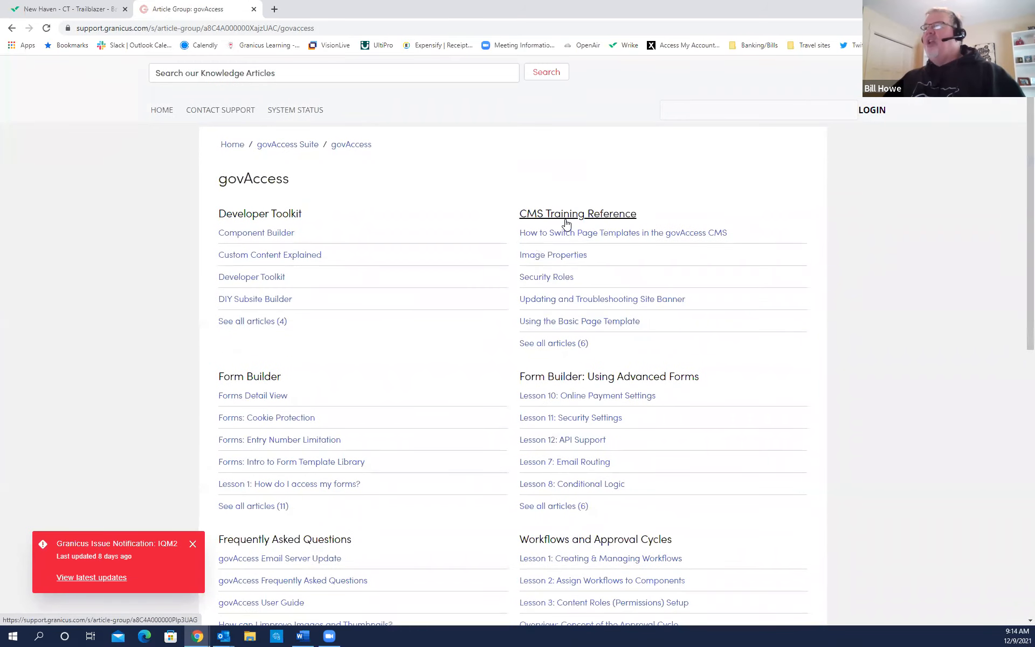
{"action": "key", "text": "ctrl"}
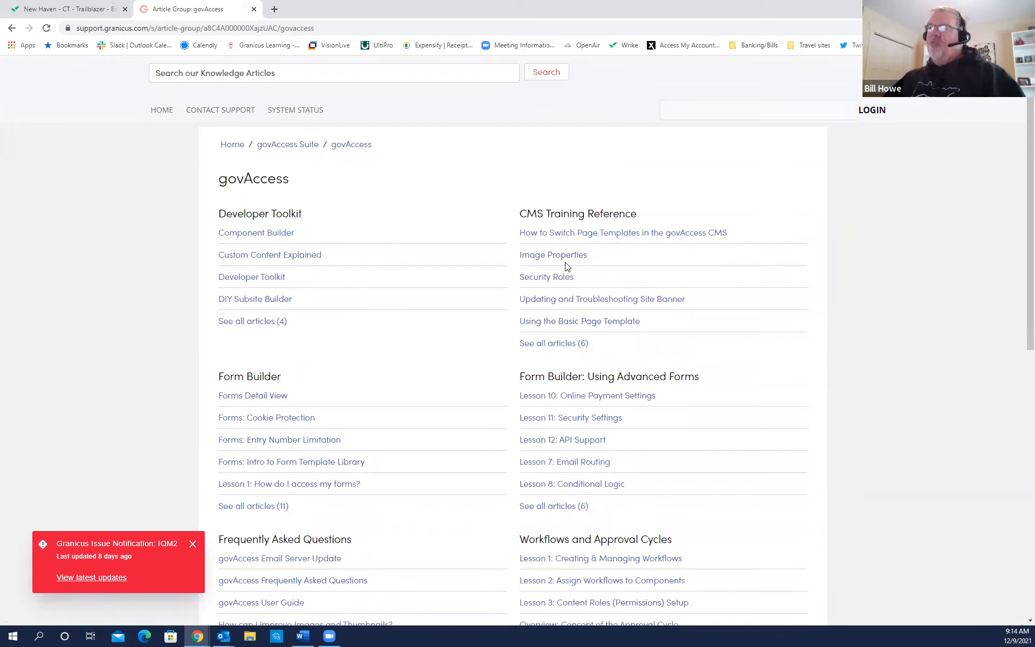
{"action": "key", "text": "ctrl"}
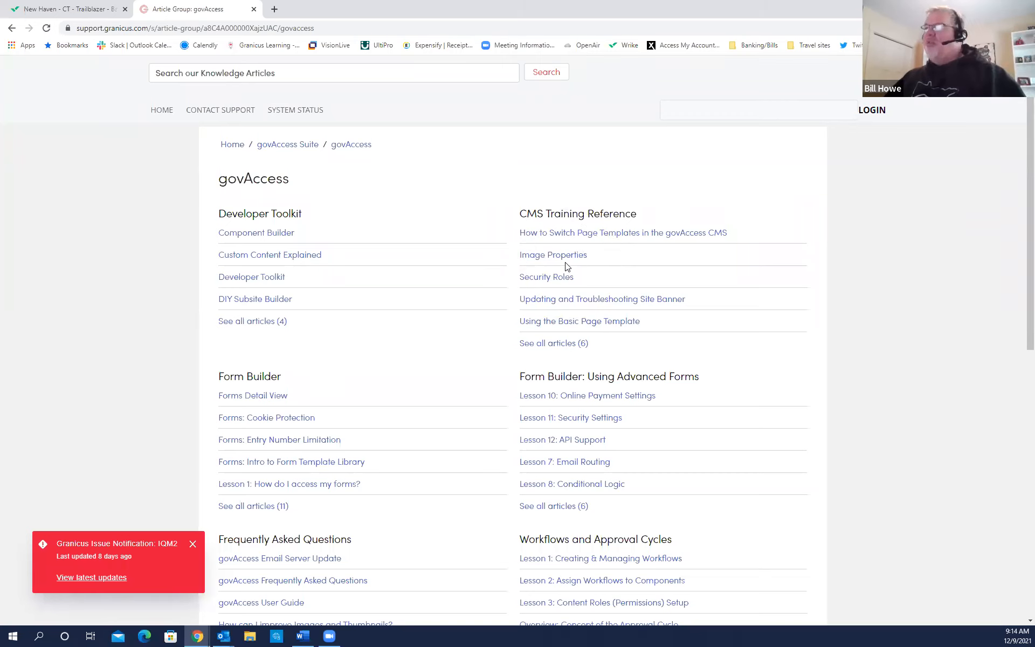
{"action": "key", "text": "ctrl"}
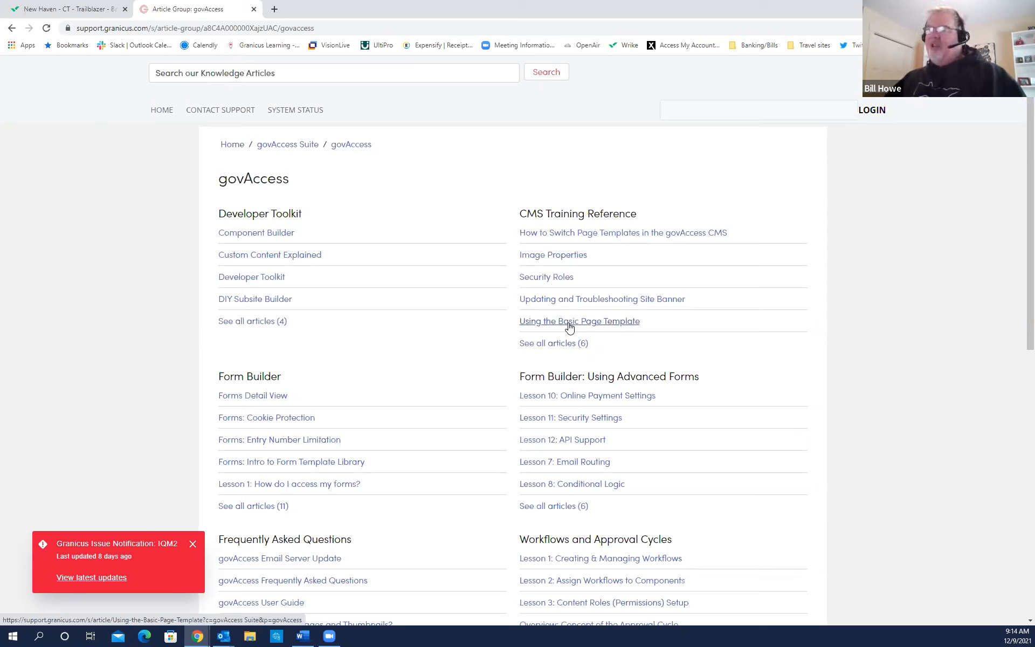
{"action": "left_click", "coordinate": [561, 347]}
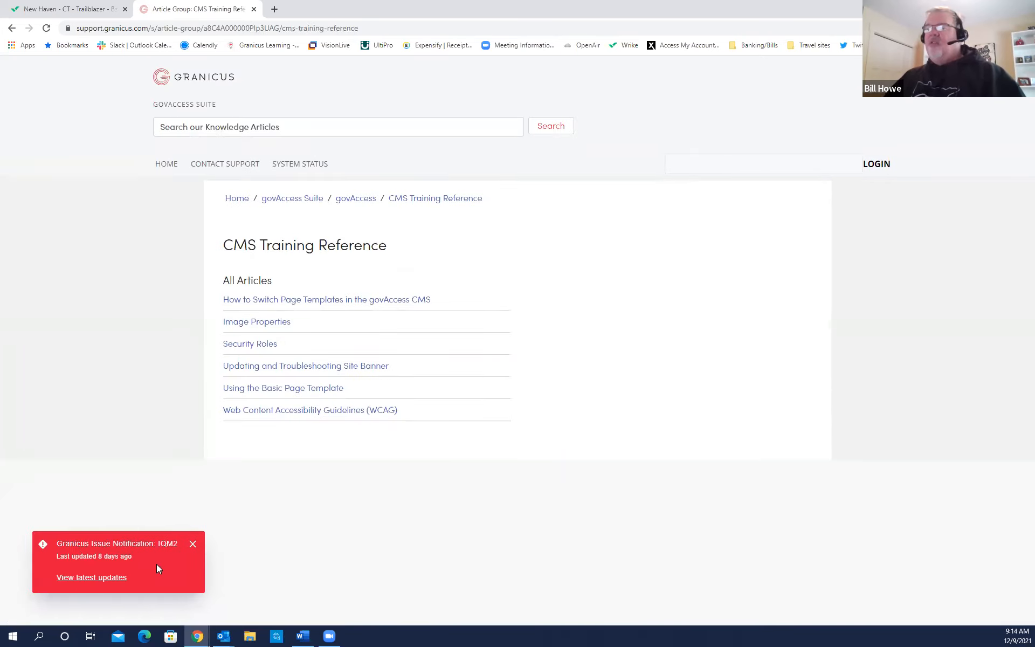
Close the red Granicus Issue Notification over the CMS Training Reference list.
{"action": "left_click", "coordinate": [193, 543]}
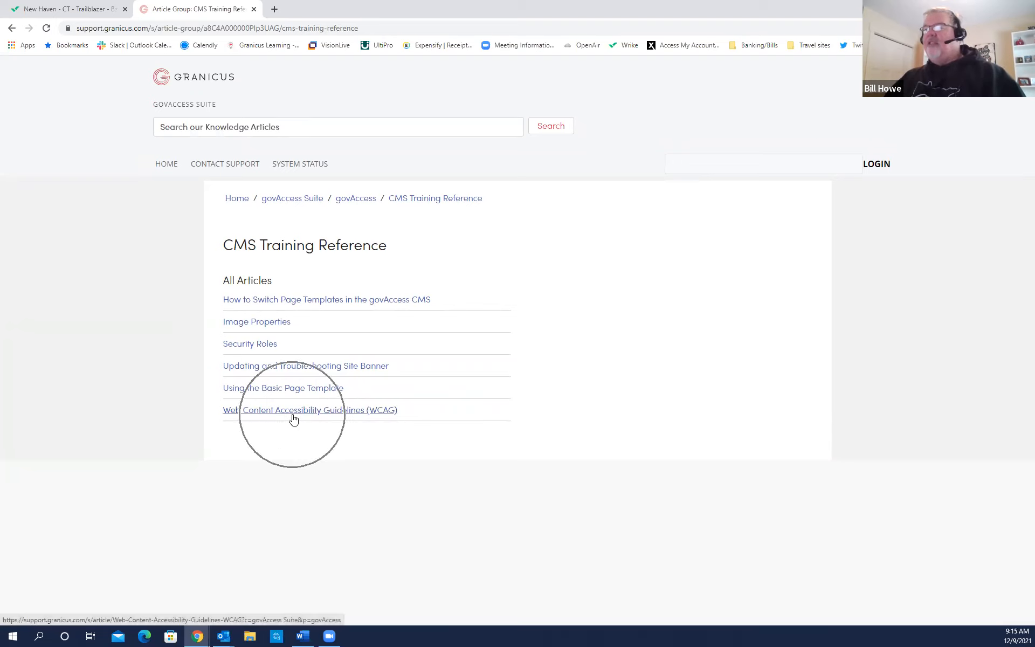
{"action": "key", "text": "ctrl"}
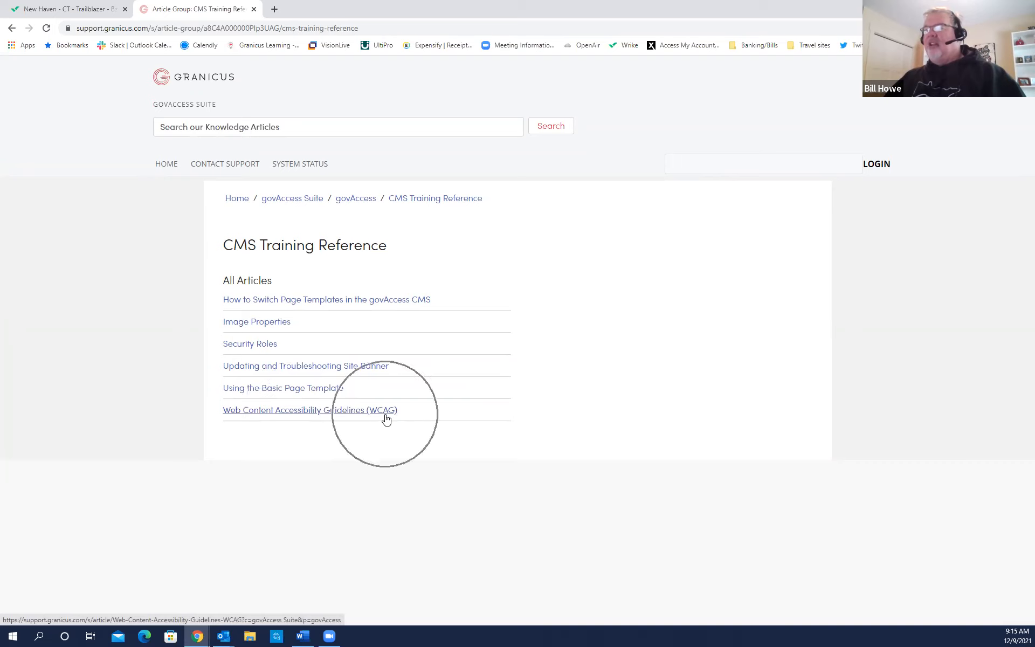
{"action": "key", "text": "ctrl"}
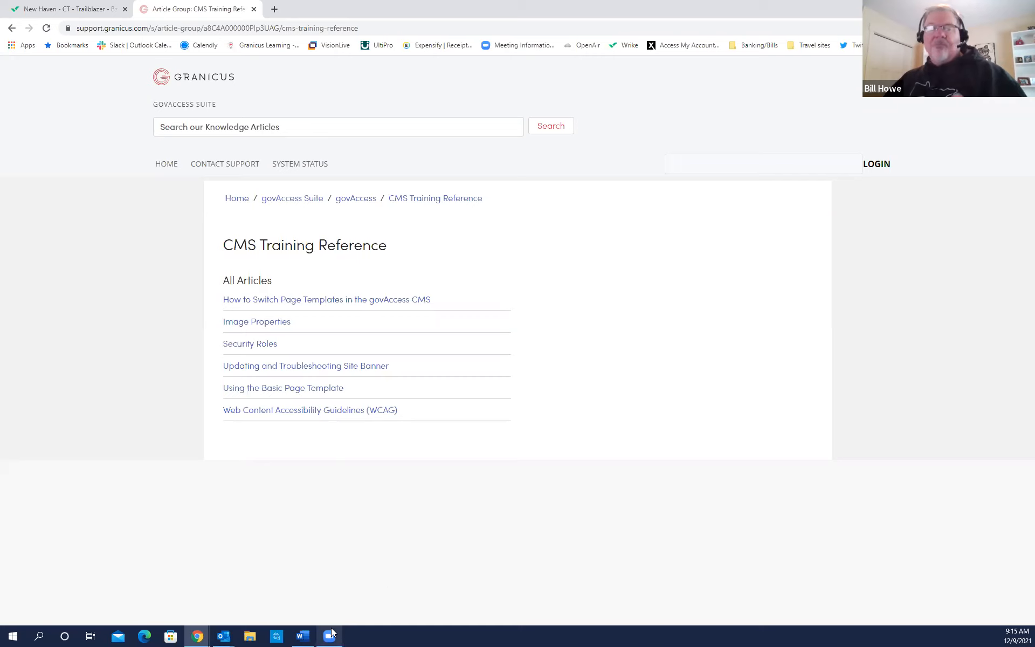
{"action": "mouse_move", "coordinate": [332, 633]}
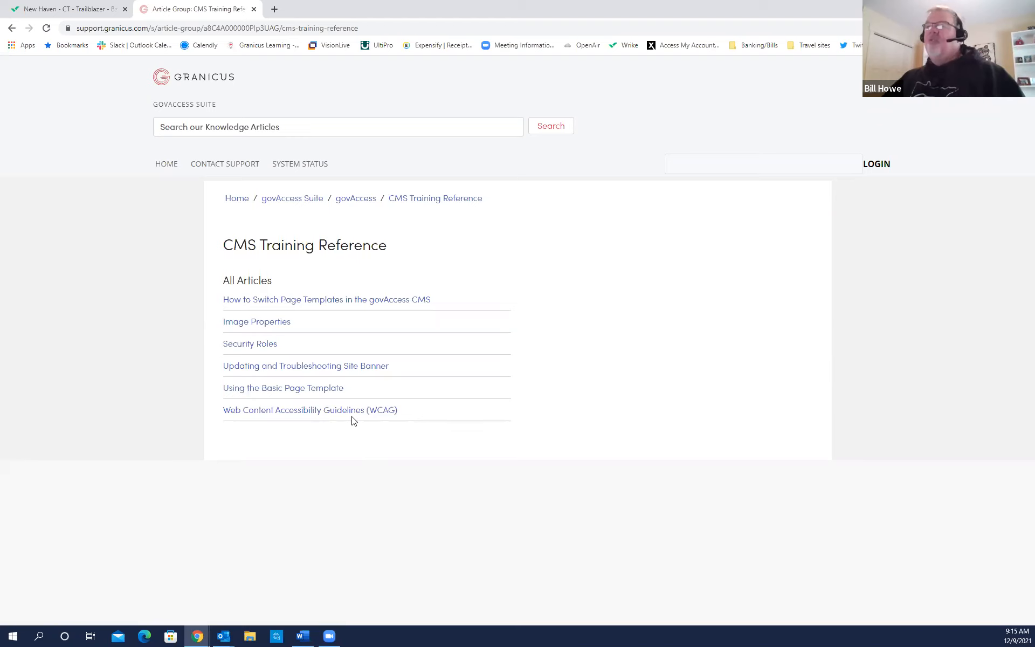
Go back twice to the New Haven dashboard and select Support > CMS Videos.
{"action": "left_click", "coordinate": [13, 30]}
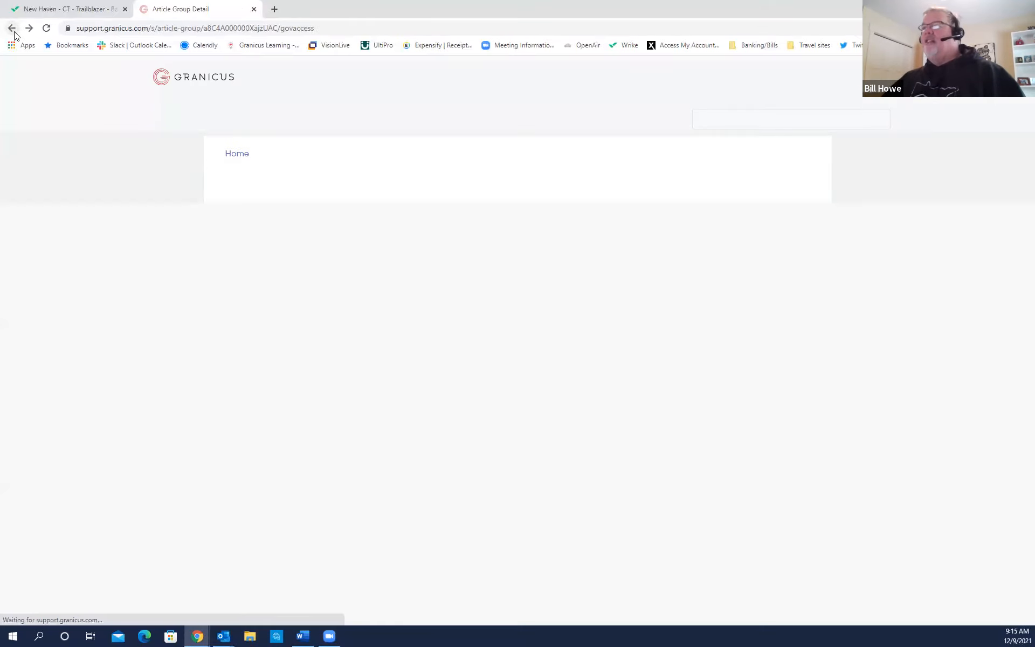
{"action": "left_click", "coordinate": [13, 31]}
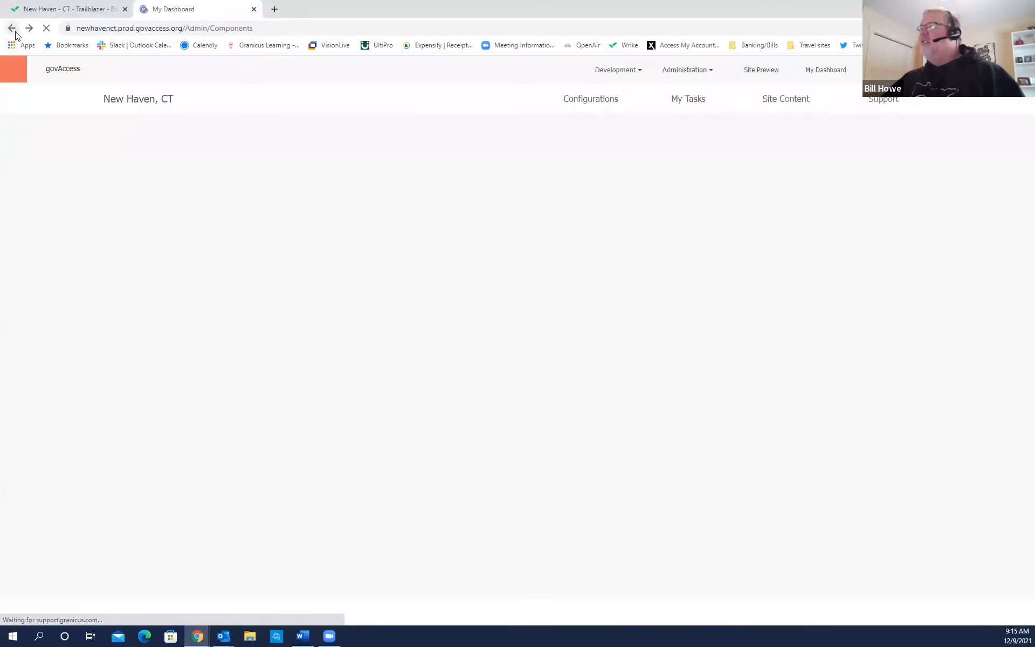
{"action": "mouse_move", "coordinate": [881, 111]}
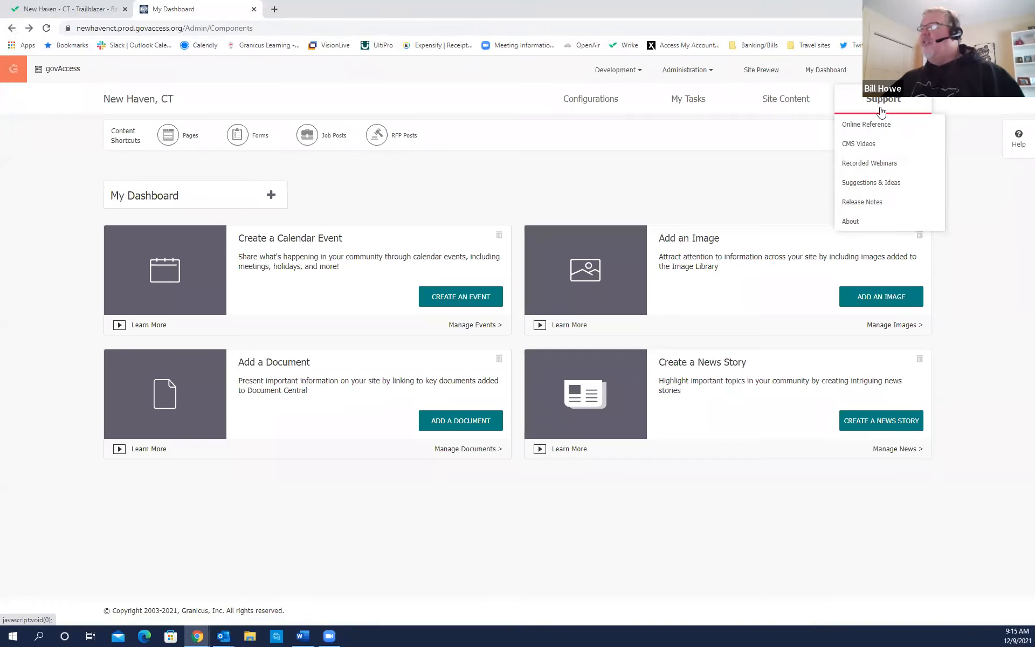
{"action": "left_click", "coordinate": [864, 155]}
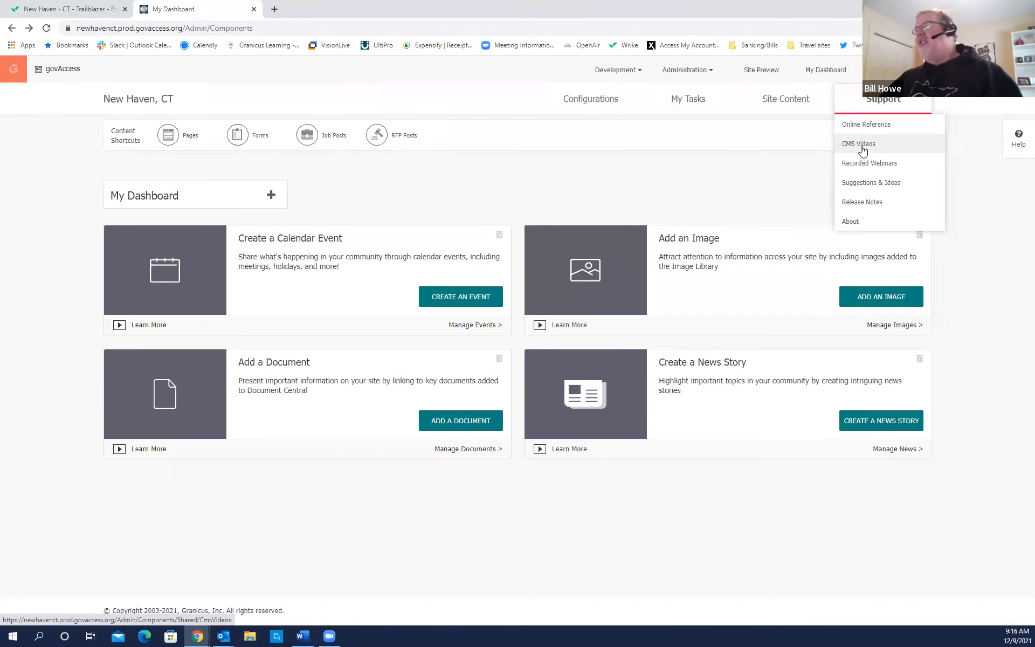
Open the CMS Online Videos page and scroll through it.
{"action": "left_click", "coordinate": [861, 150]}
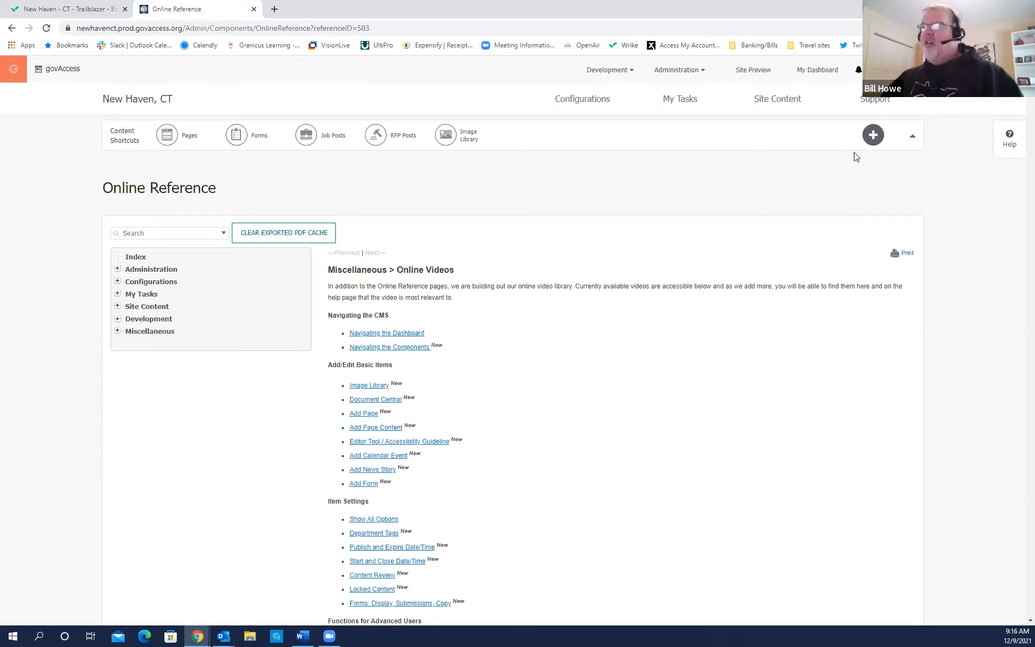
{"action": "scroll", "coordinate": [582, 316], "scroll_direction": "down", "scroll_amount": 1}
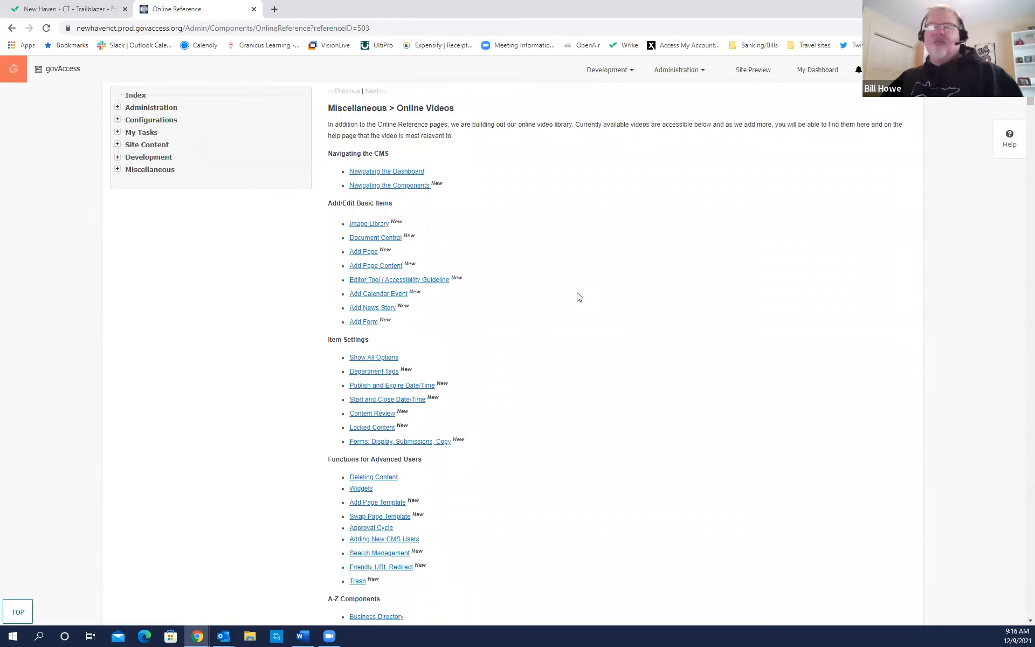
{"action": "scroll", "coordinate": [578, 297], "scroll_direction": "up", "scroll_amount": 1}
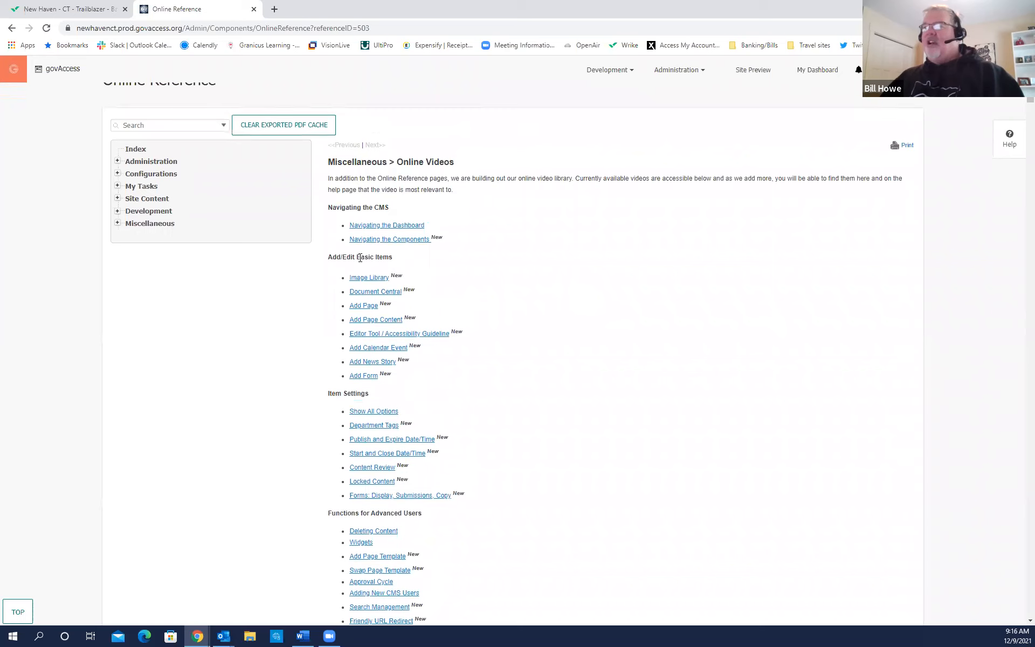
{"action": "key", "text": "ctrl"}
{"action": "key", "text": "ctrl"}
{"action": "key", "text": "ctrl"}
{"action": "key", "text": "ctrl"}
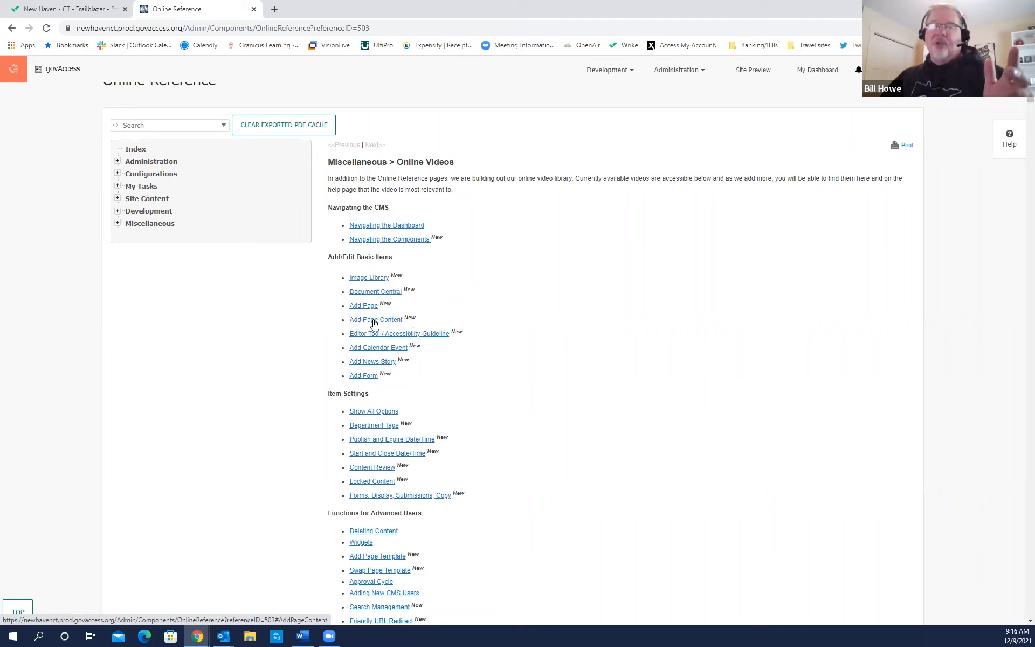
Jump to the How to Use Document Central video section.
{"action": "left_click", "coordinate": [389, 365]}
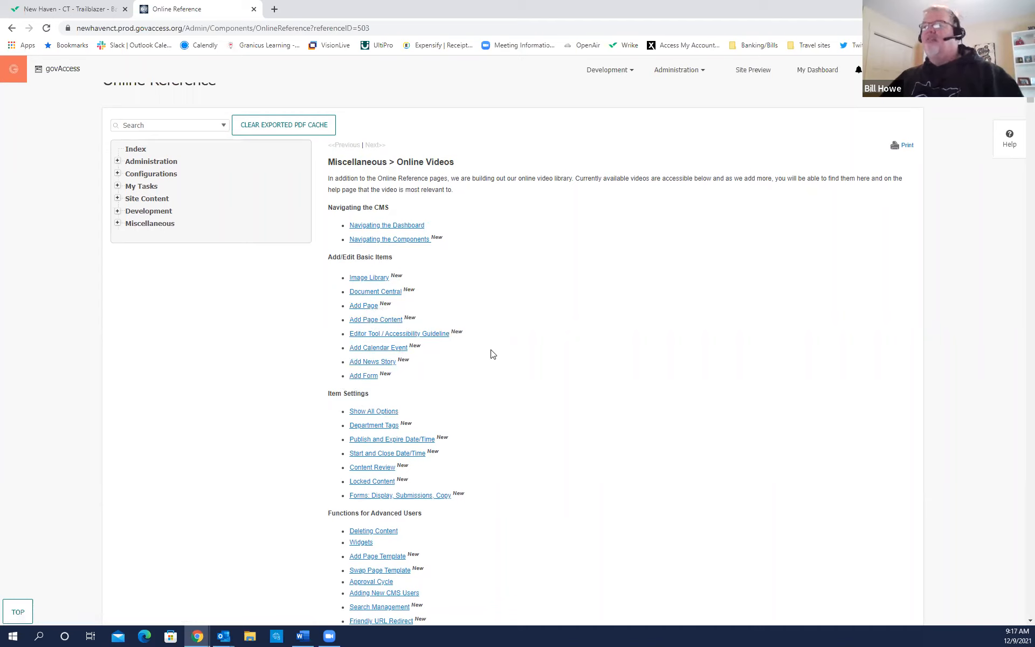
{"action": "left_click", "coordinate": [389, 296]}
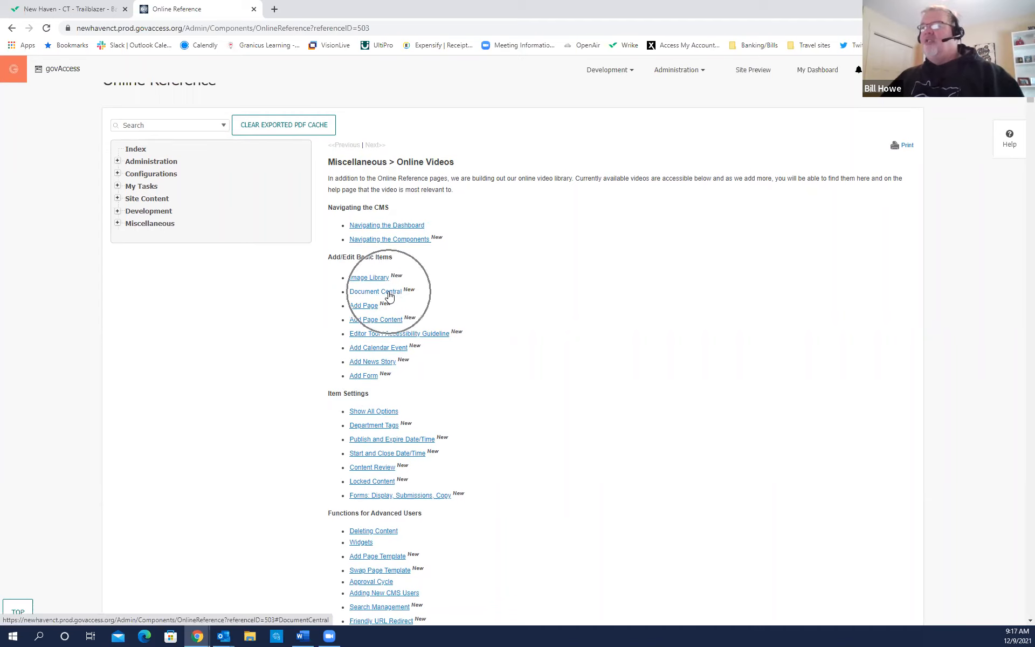
{"action": "left_click", "coordinate": [389, 295]}
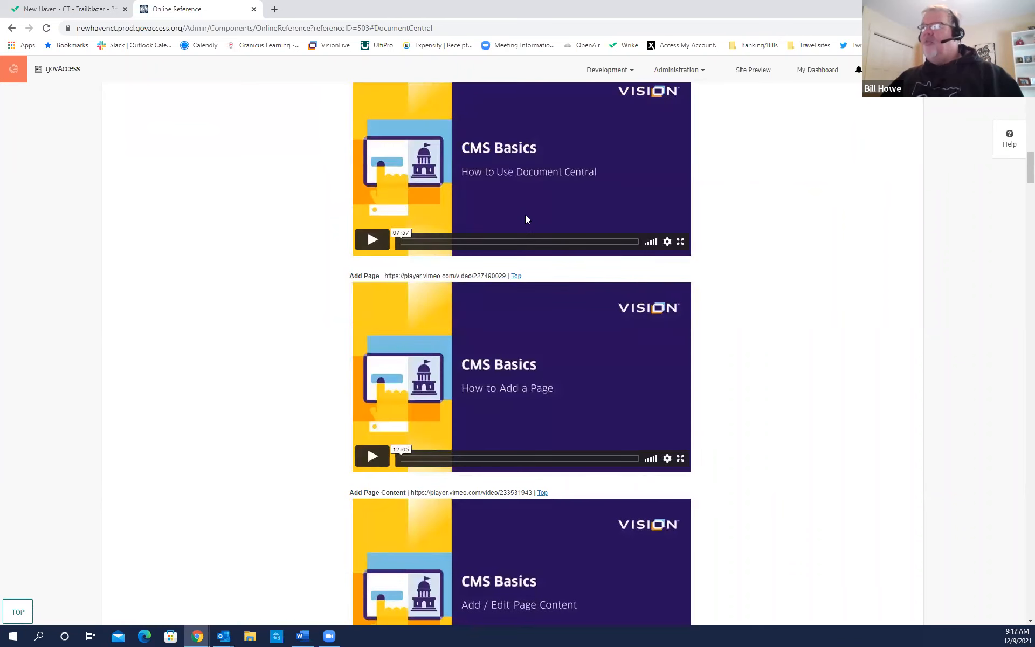
{"action": "left_click", "coordinate": [656, 99]}
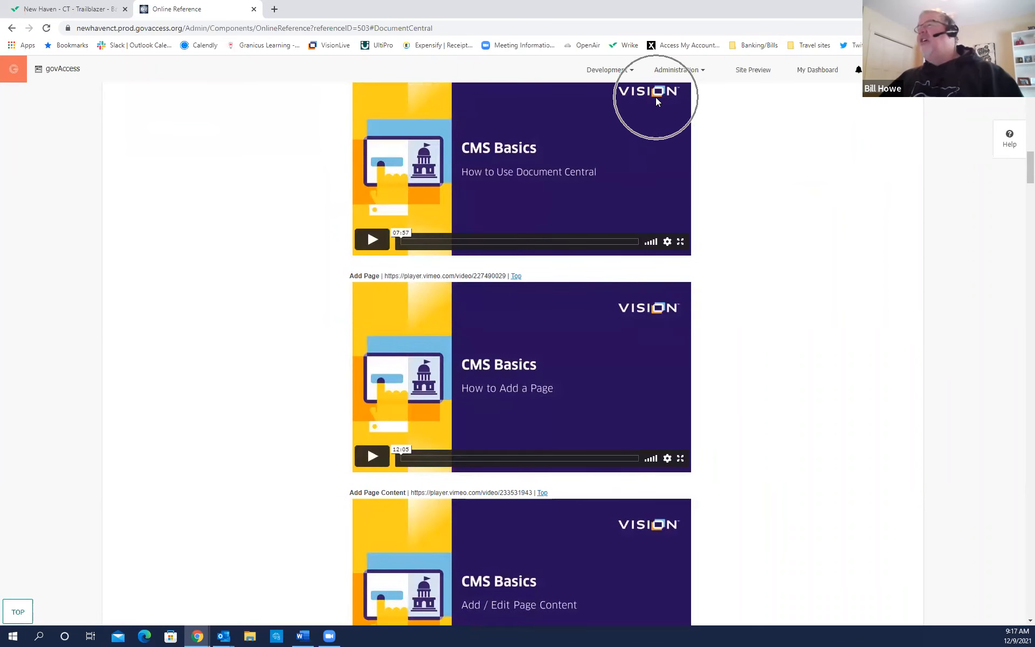
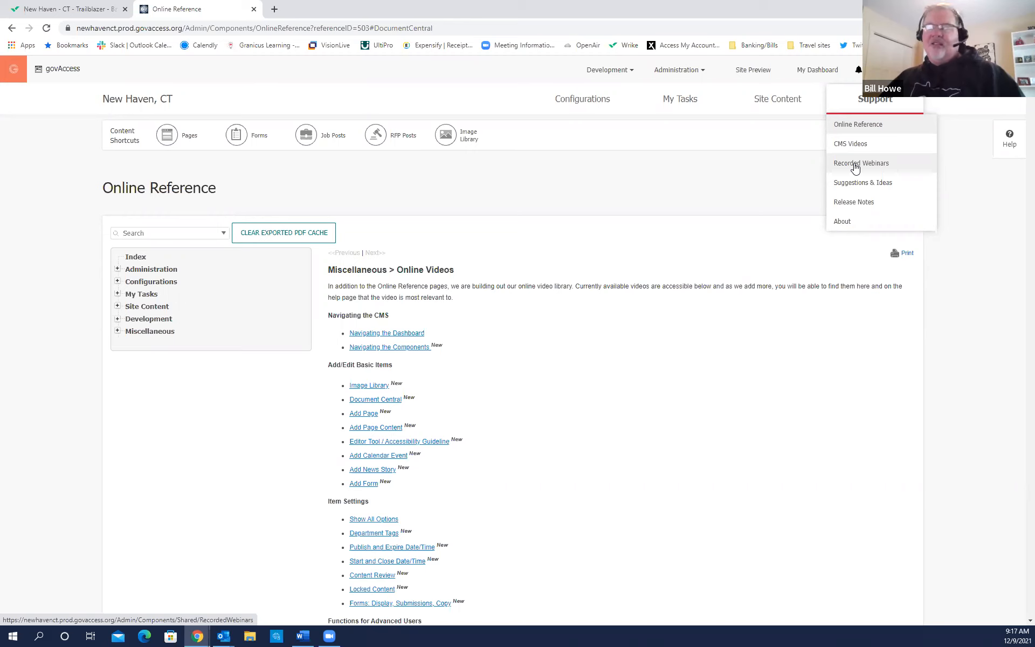
Open Support > Recorded Webinars to view the Webinar Videos page, then scroll through and back.
{"action": "left_click", "coordinate": [855, 168]}
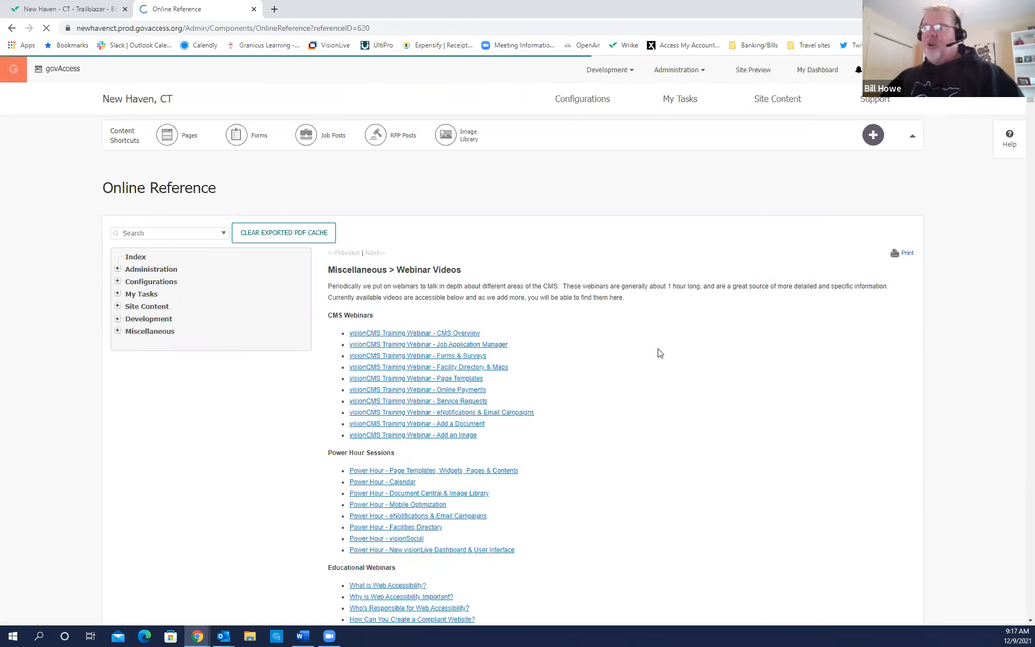
{"action": "scroll", "coordinate": [659, 353], "scroll_direction": "down", "scroll_amount": 3}
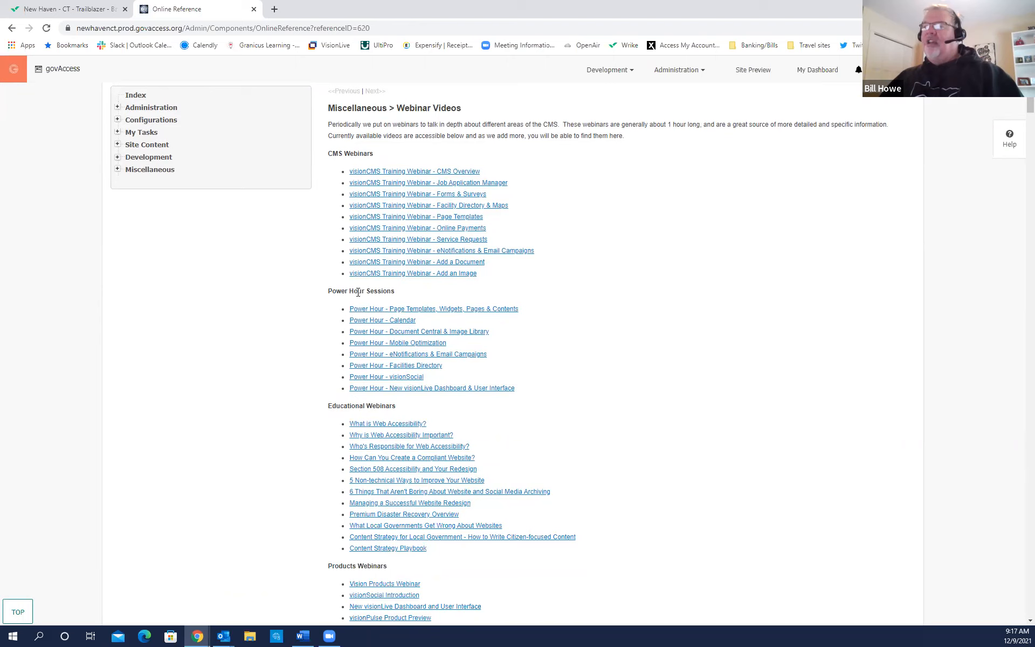
{"action": "key", "text": "ctrl"}
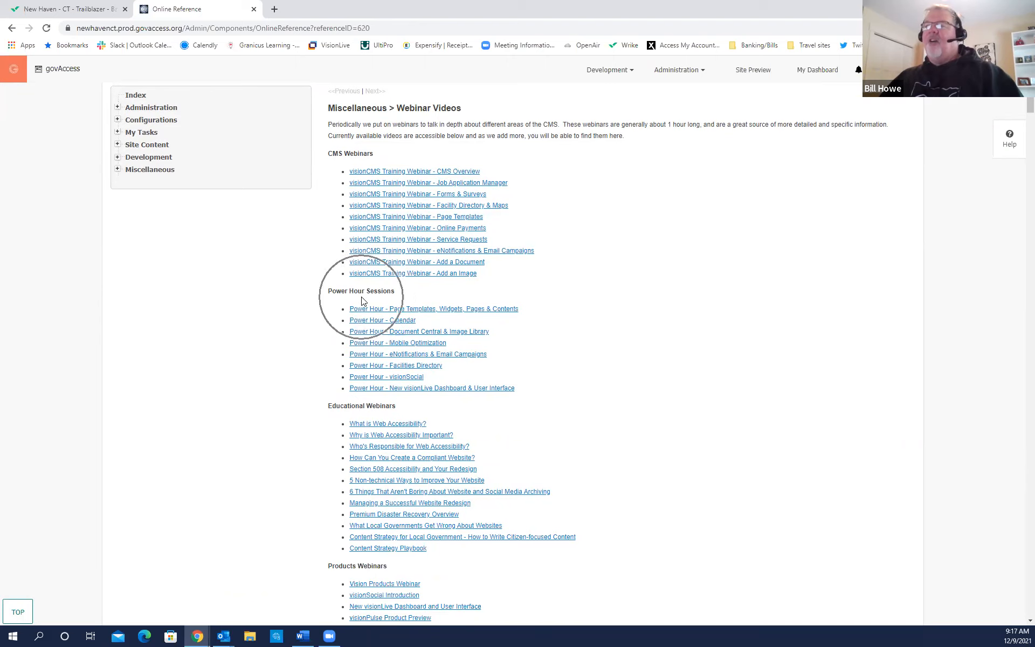
{"action": "key", "text": "ctrl"}
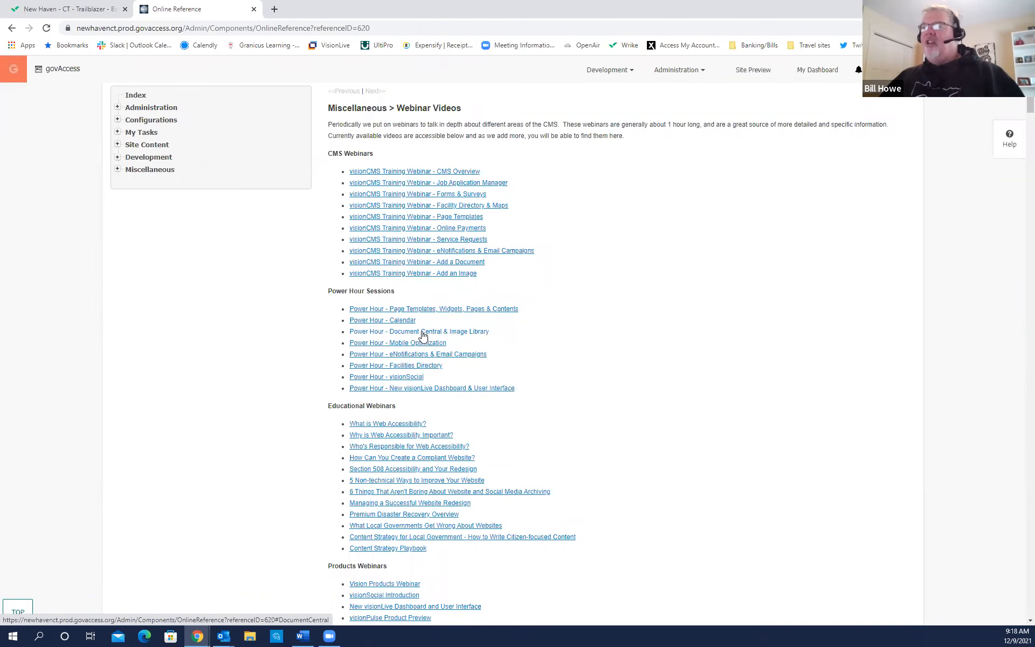
{"action": "key", "text": "ctrl"}
{"action": "scroll", "coordinate": [481, 350], "scroll_direction": "up", "scroll_amount": 3}
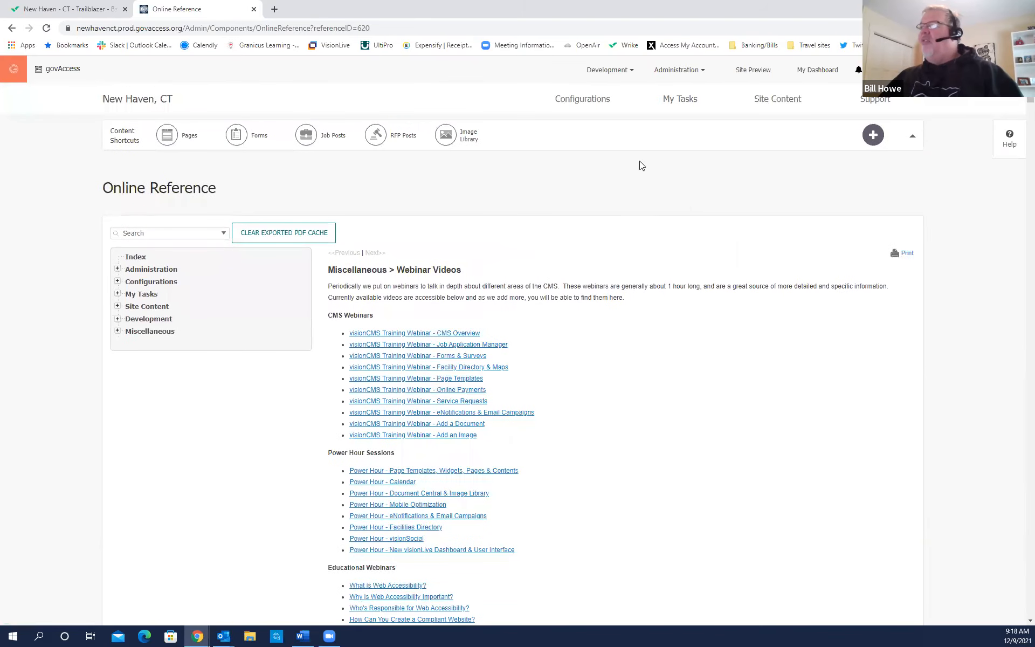
{"action": "left_click", "coordinate": [868, 101]}
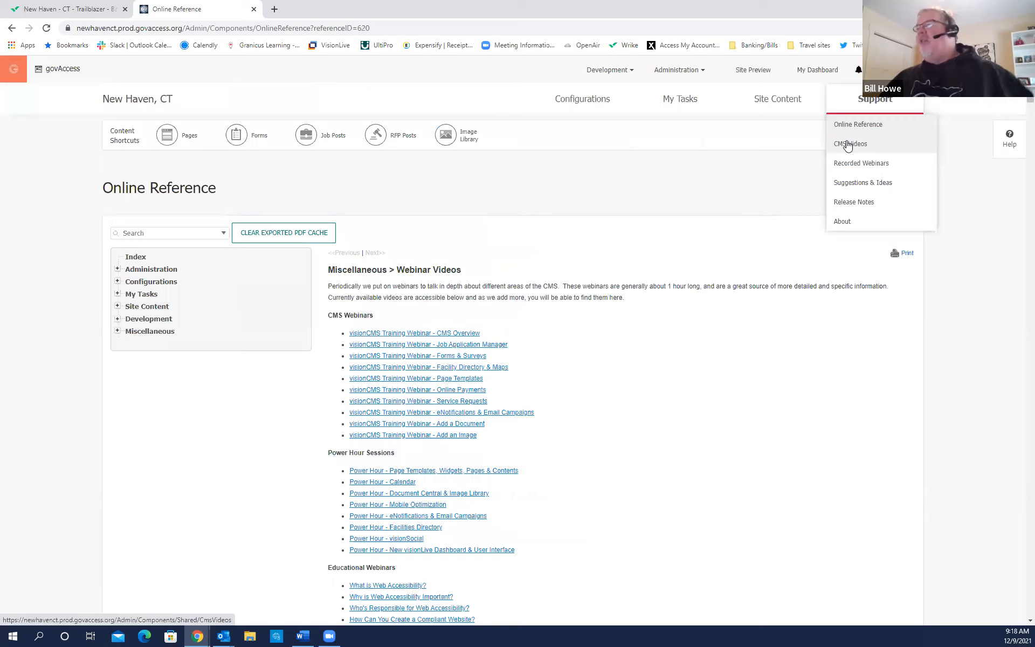
{"action": "left_click", "coordinate": [860, 183]}
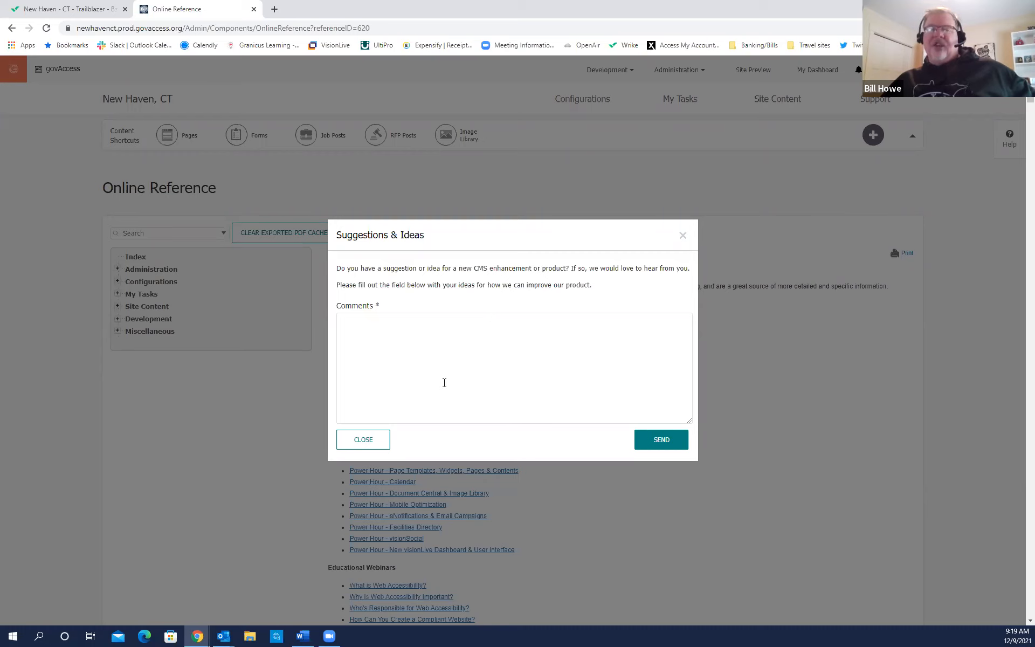
{"action": "left_click", "coordinate": [363, 439]}
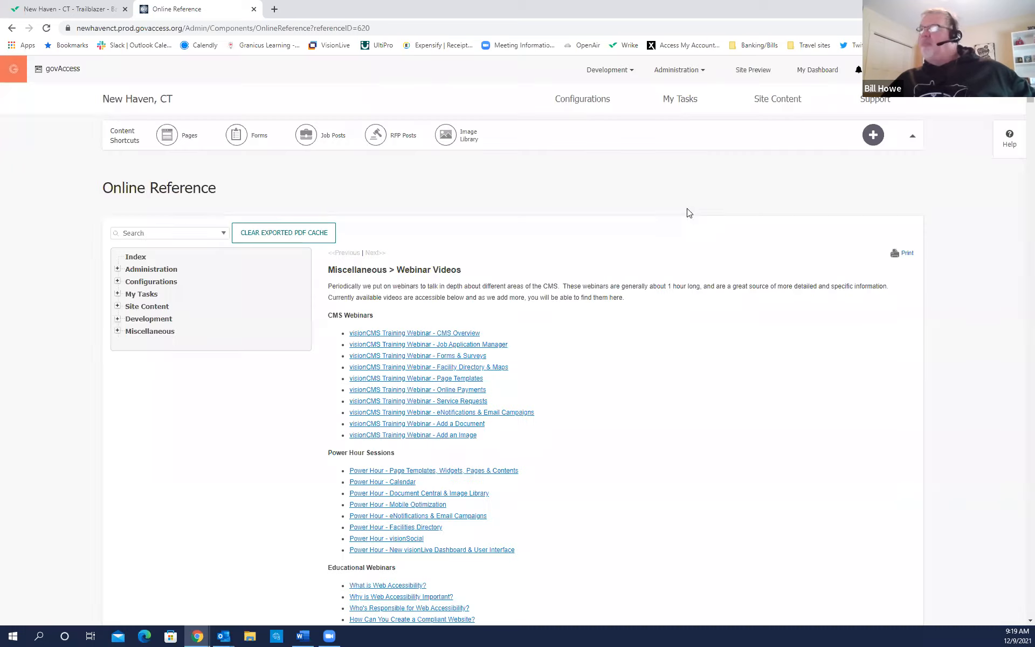
{"action": "mouse_move", "coordinate": [865, 110]}
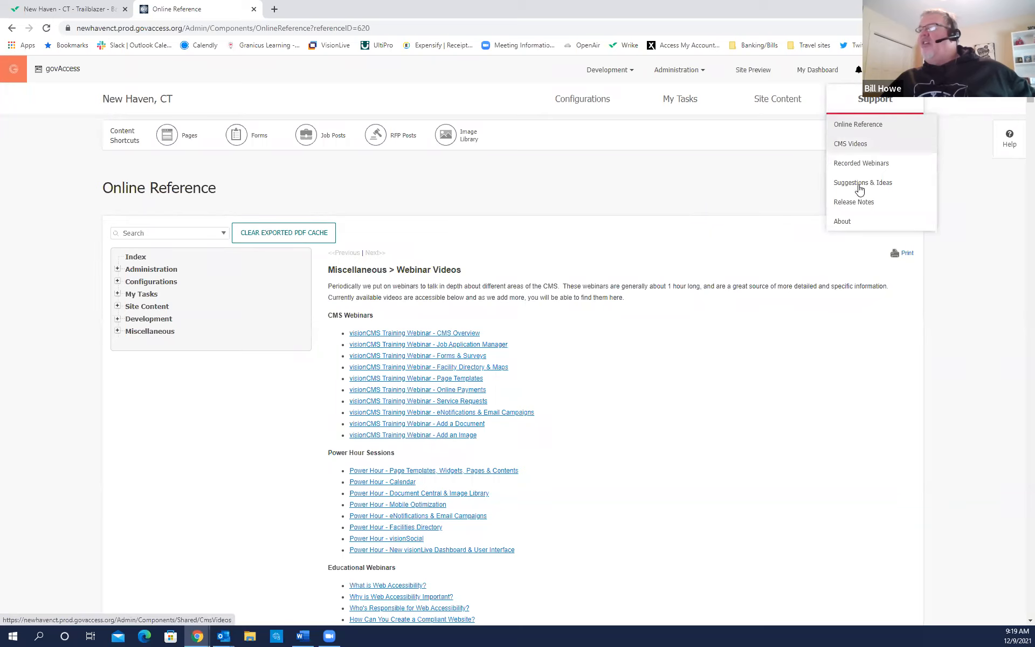
{"action": "left_click", "coordinate": [842, 222]}
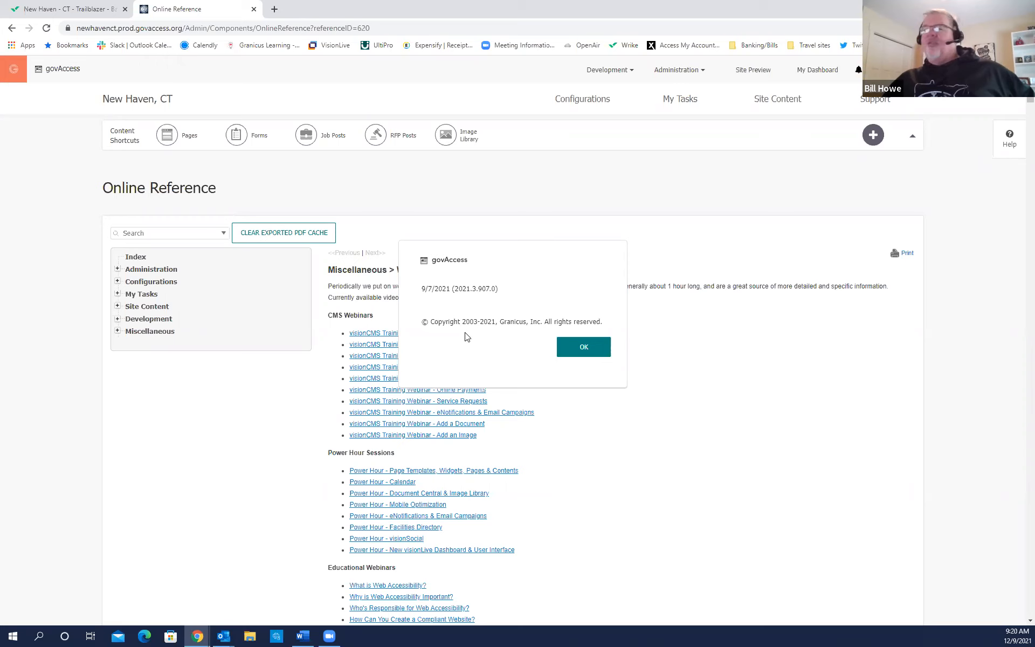
{"action": "left_click", "coordinate": [586, 347]}
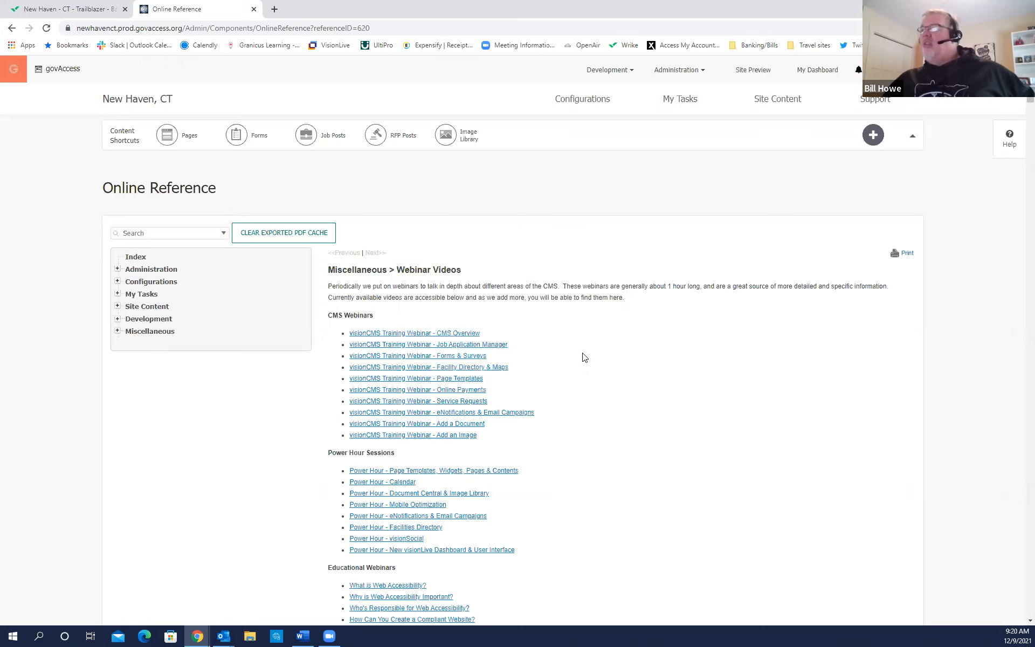
Reopen the Support menu, then go to My Dashboard and choose its Add a Document card.
{"action": "left_click", "coordinate": [879, 112]}
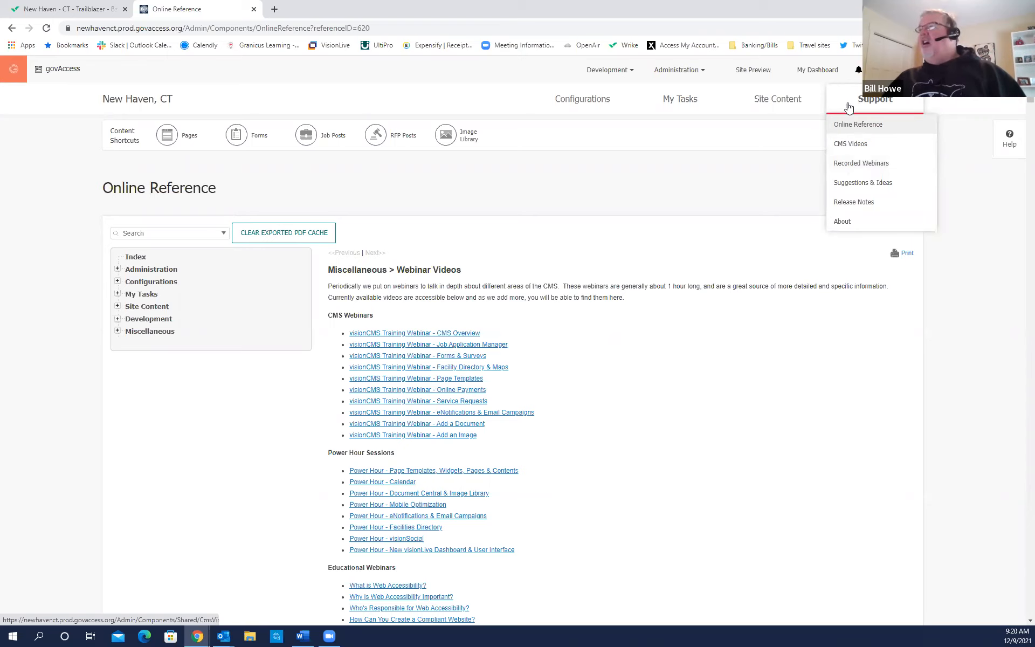
{"action": "left_click", "coordinate": [818, 70]}
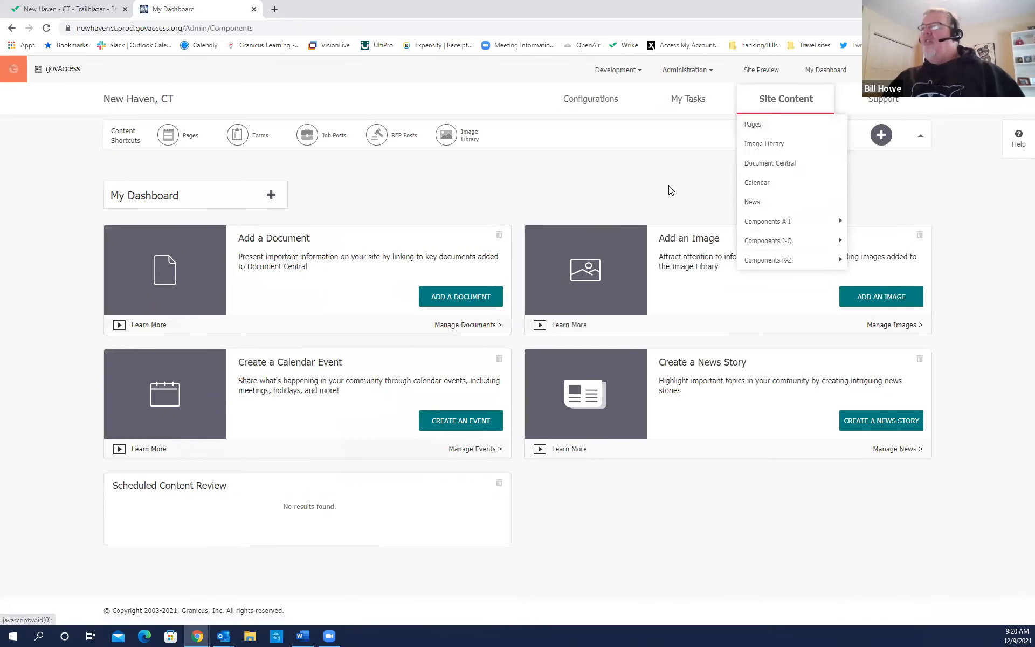
{"action": "mouse_move", "coordinate": [785, 105]}
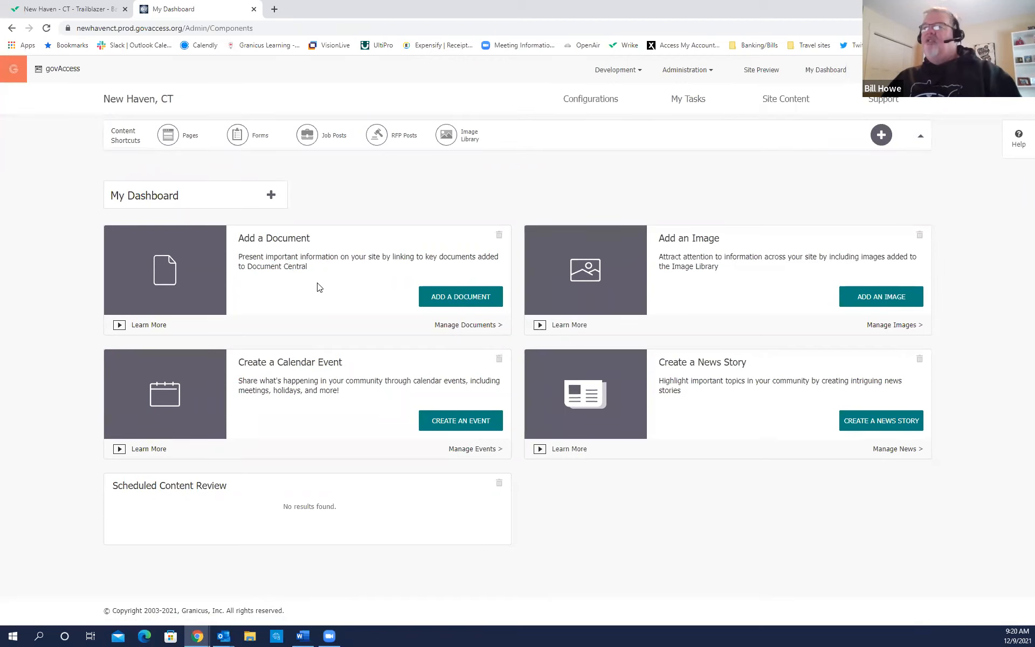
{"action": "left_click", "coordinate": [445, 301]}
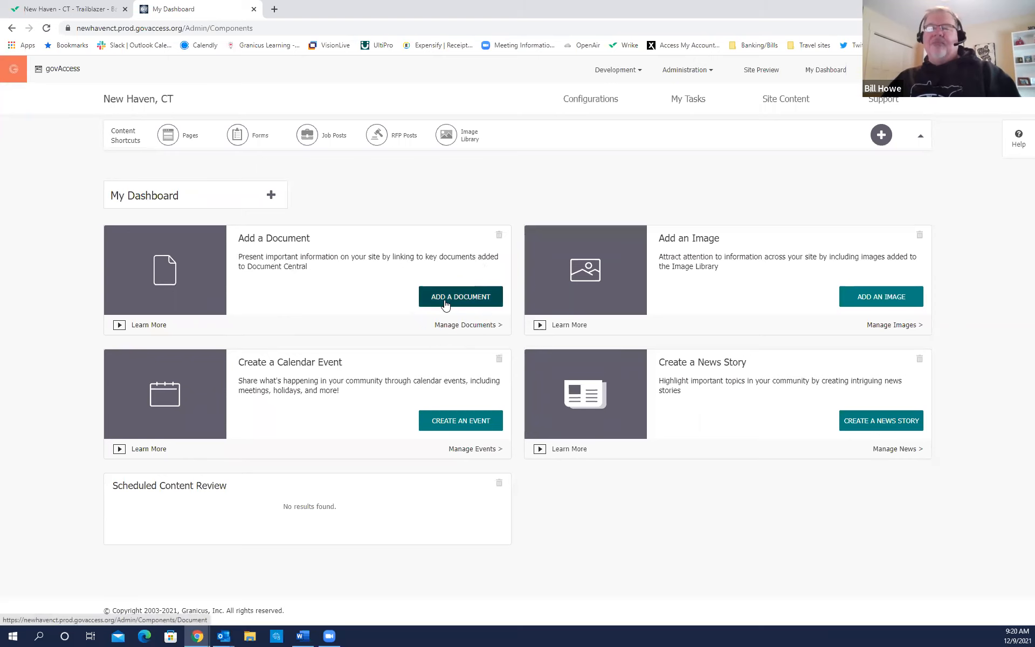
Open Manage Document Central from Add a Document and scroll through the page.
{"action": "left_click", "coordinate": [449, 301]}
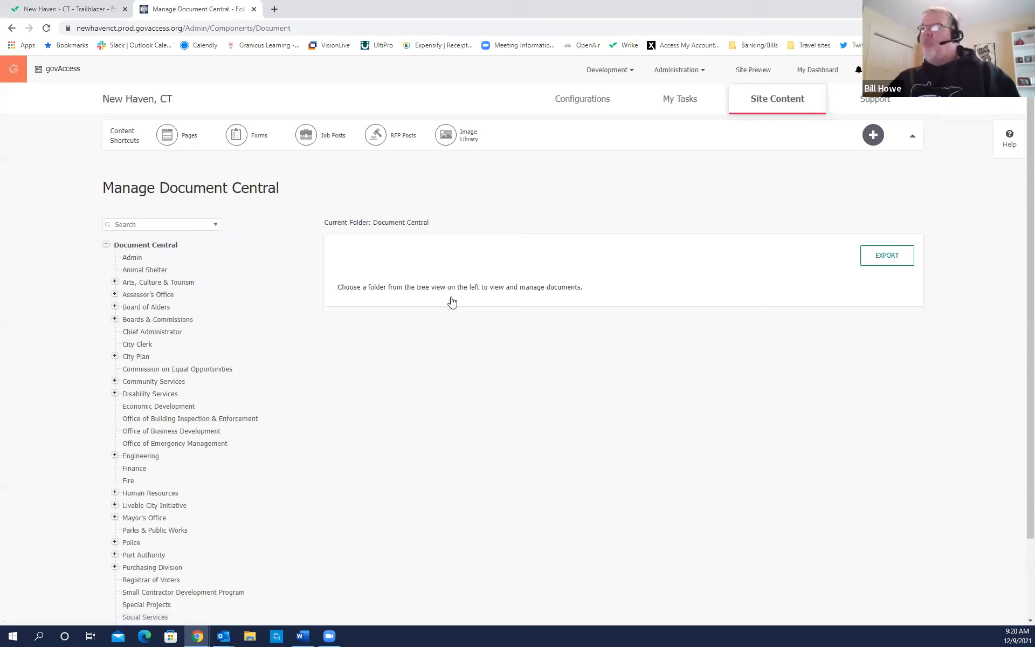
{"action": "left_click", "coordinate": [228, 196]}
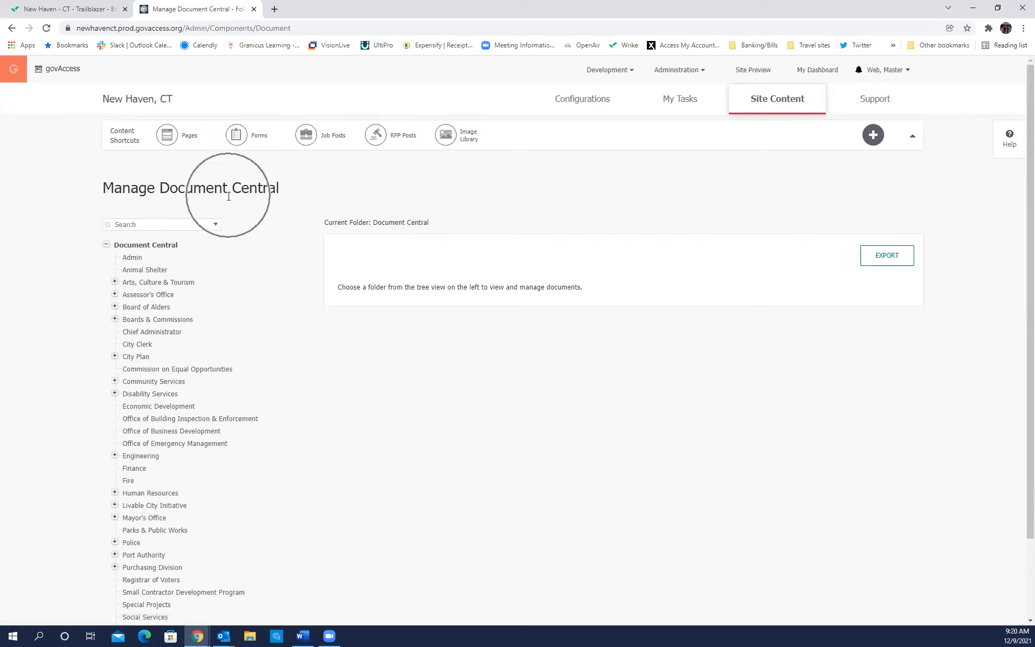
{"action": "scroll", "coordinate": [224, 285], "scroll_direction": "down", "scroll_amount": 2}
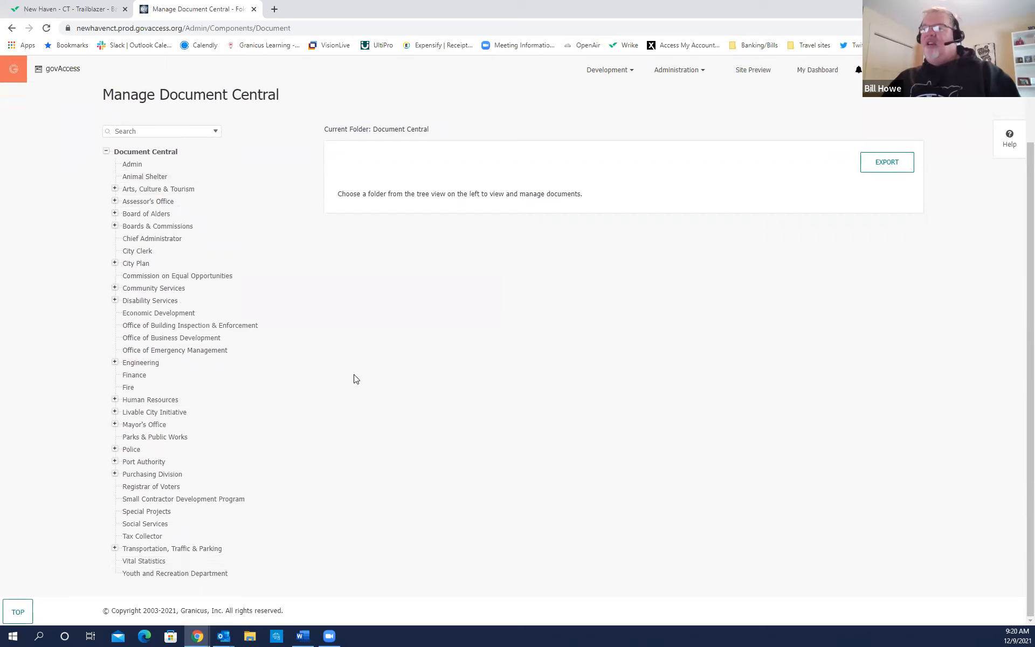
{"action": "scroll", "coordinate": [354, 379], "scroll_direction": "up", "scroll_amount": 2}
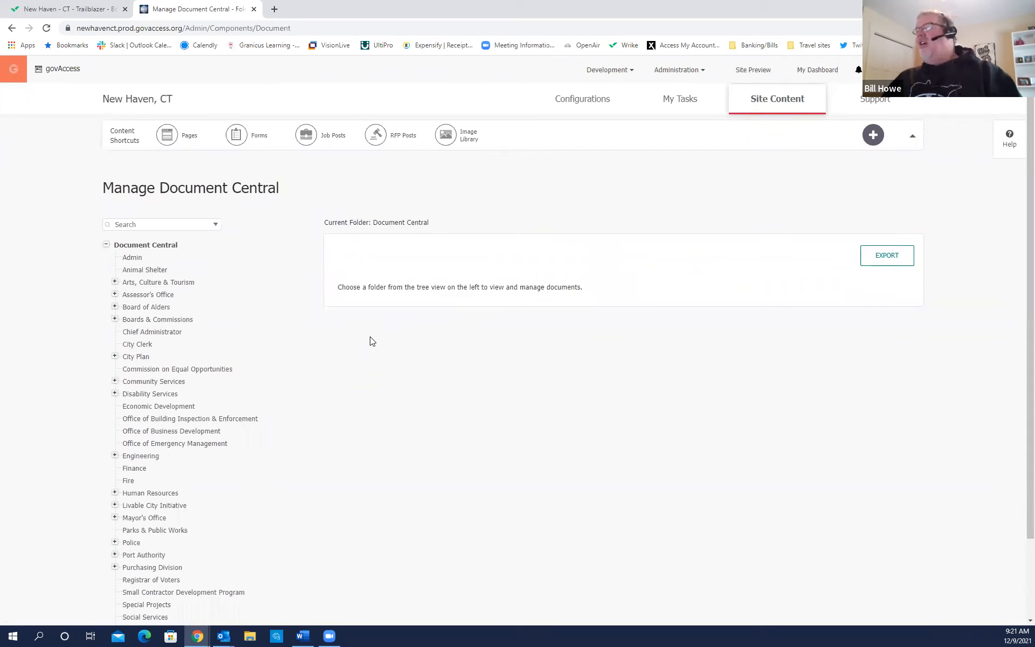
Bring up the Help topic for Document Central from the right edge.
{"action": "left_click", "coordinate": [1004, 172]}
{"action": "left_click", "coordinate": [1004, 166]}
{"action": "left_click", "coordinate": [1007, 155]}
{"action": "left_click", "coordinate": [1007, 151]}
{"action": "left_click", "coordinate": [1008, 151]}
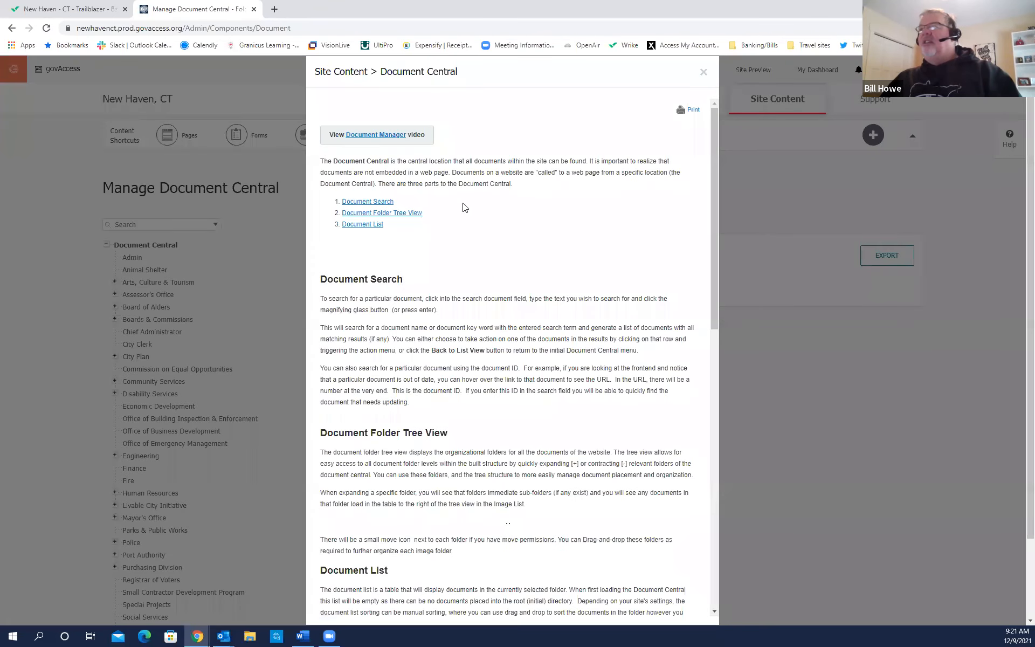
Jump between sections of the Document Central help, ending at Document List.
{"action": "left_click", "coordinate": [212, 199]}
{"action": "left_click", "coordinate": [443, 81]}
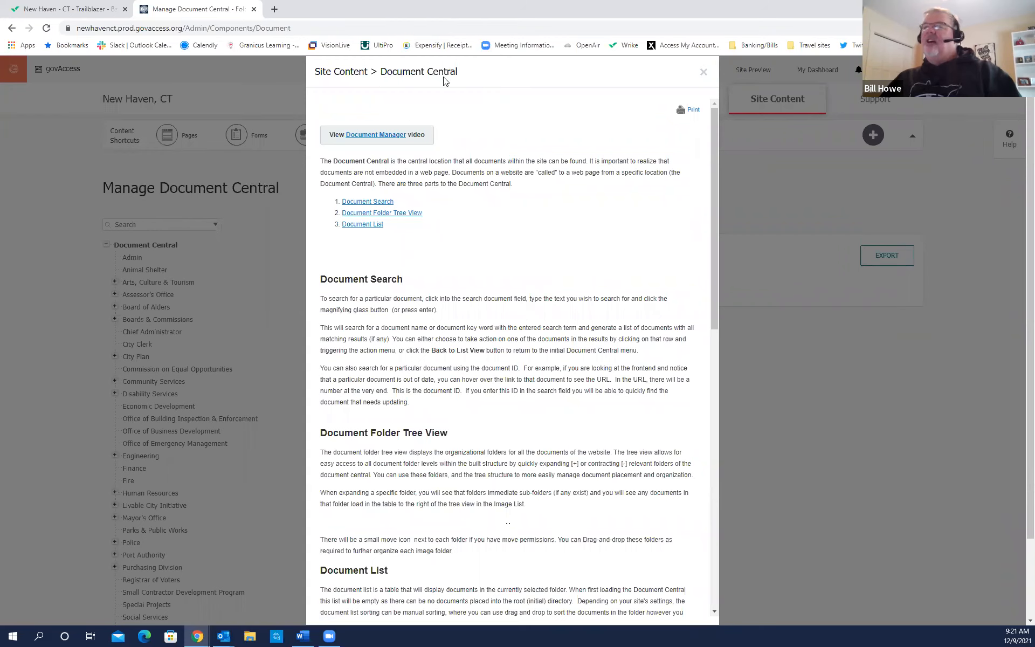
{"action": "left_click", "coordinate": [375, 145]}
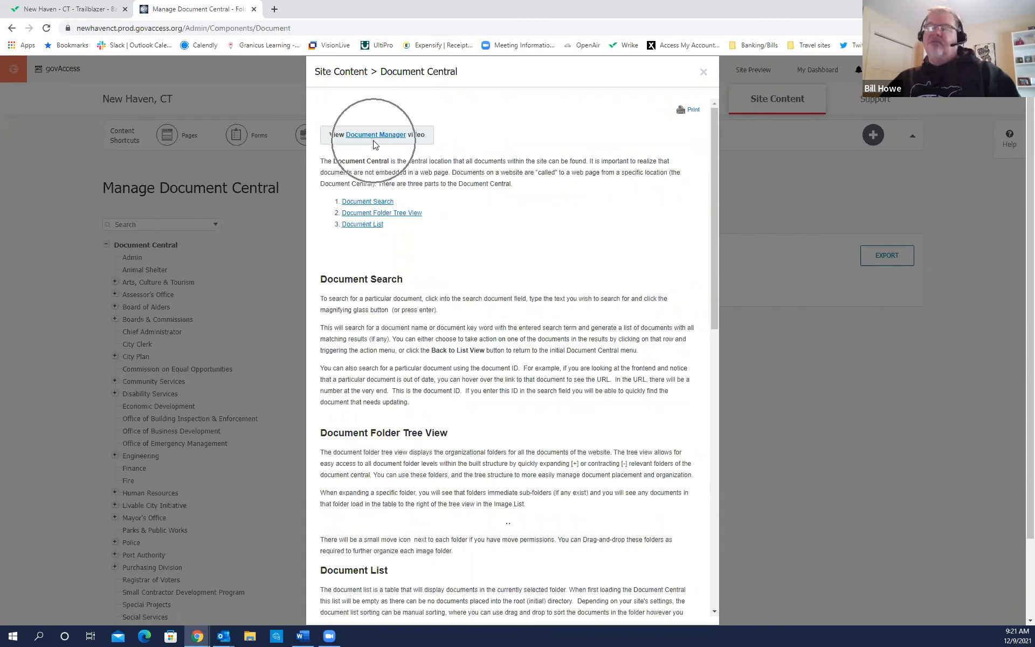
{"action": "left_click", "coordinate": [376, 230]}
Scroll down to the help's video and guide links, then close the help window.
{"action": "scroll", "coordinate": [382, 302], "scroll_direction": "down", "scroll_amount": 4}
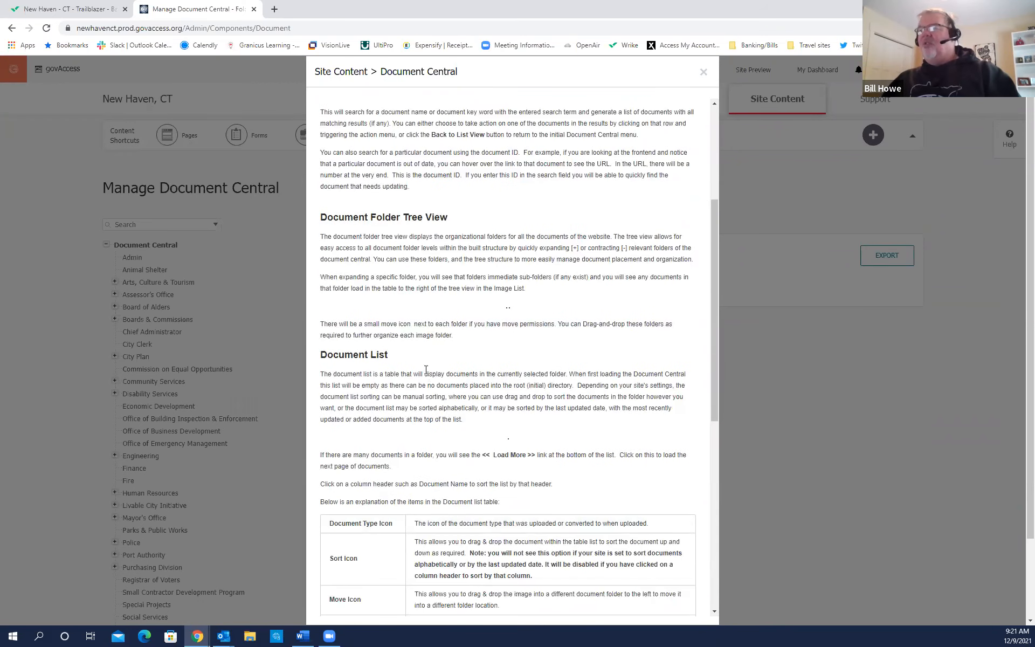
{"action": "scroll", "coordinate": [426, 372], "scroll_direction": "down", "scroll_amount": 3}
{"action": "scroll", "coordinate": [399, 345], "scroll_direction": "down", "scroll_amount": 3}
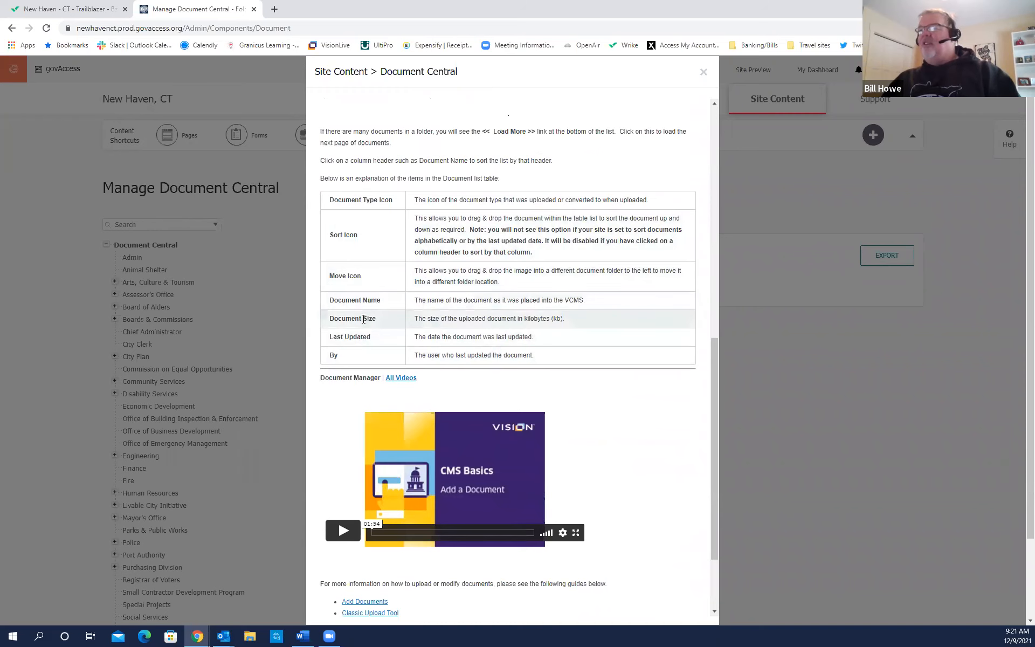
{"action": "scroll", "coordinate": [361, 319], "scroll_direction": "down", "scroll_amount": 2}
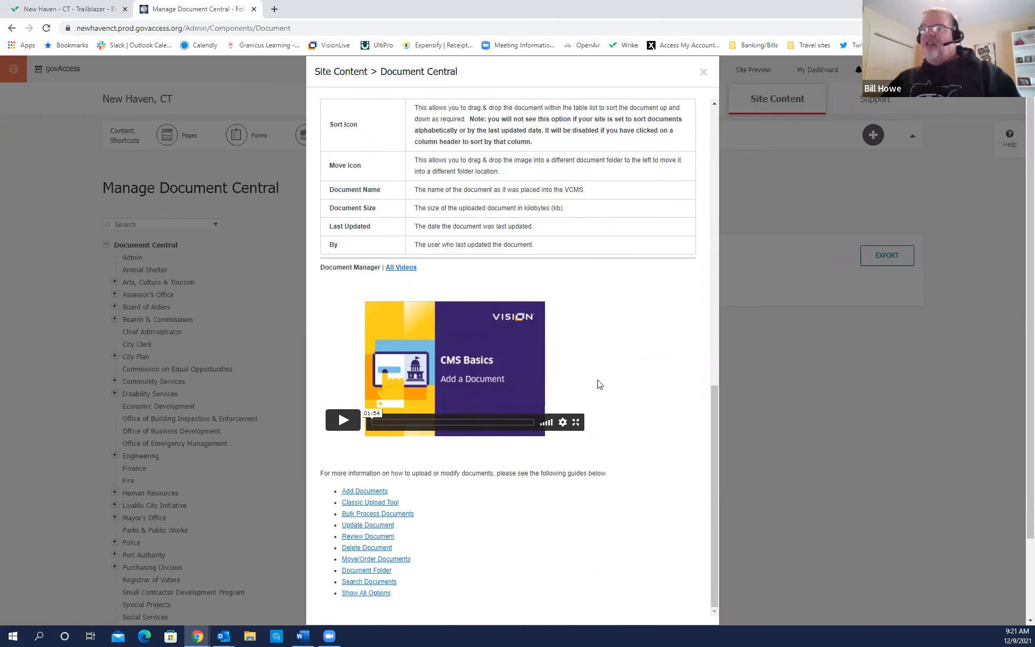
{"action": "scroll", "coordinate": [598, 384], "scroll_direction": "down", "scroll_amount": 2}
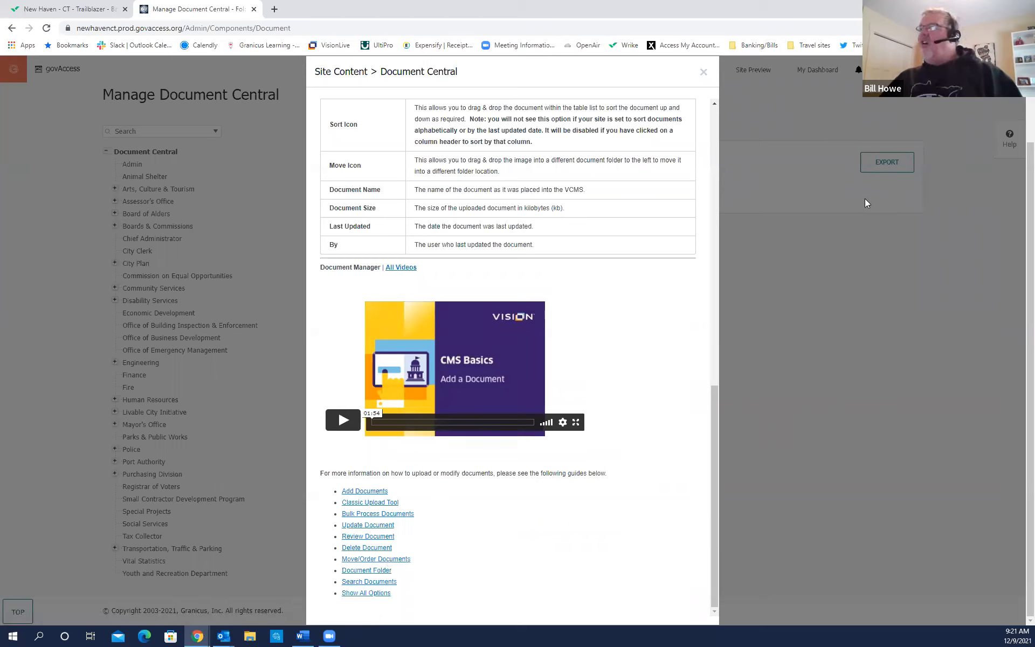
{"action": "left_click", "coordinate": [1004, 153]}
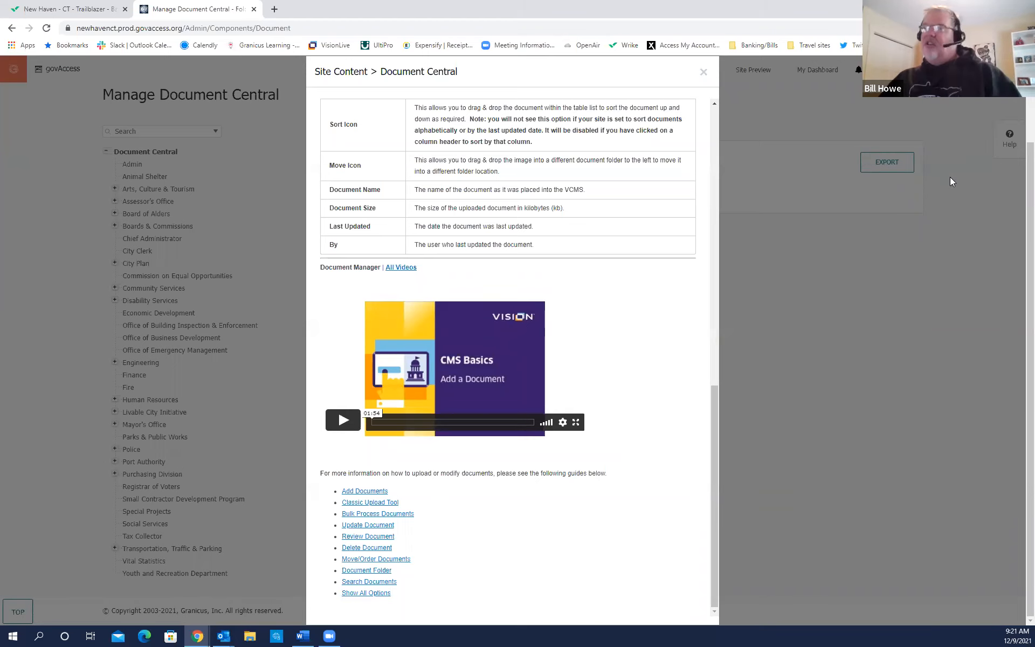
{"action": "left_click", "coordinate": [702, 72]}
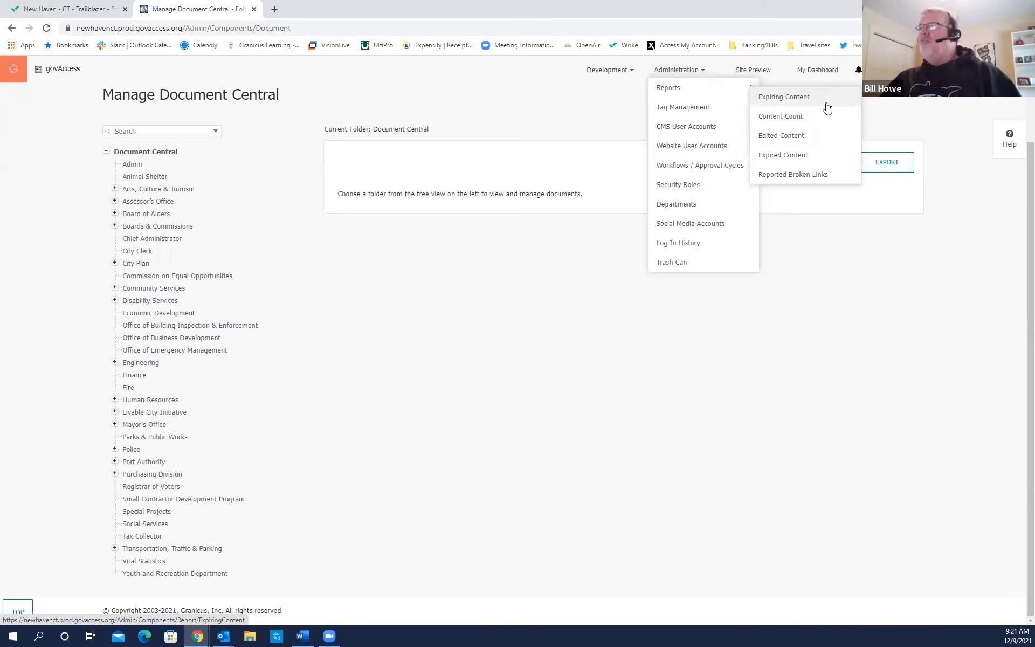
Return to My Dashboard from Manage Document Central and show the Site Content dropdown.
{"action": "scroll", "coordinate": [1020, 154], "scroll_direction": "up", "scroll_amount": 2}
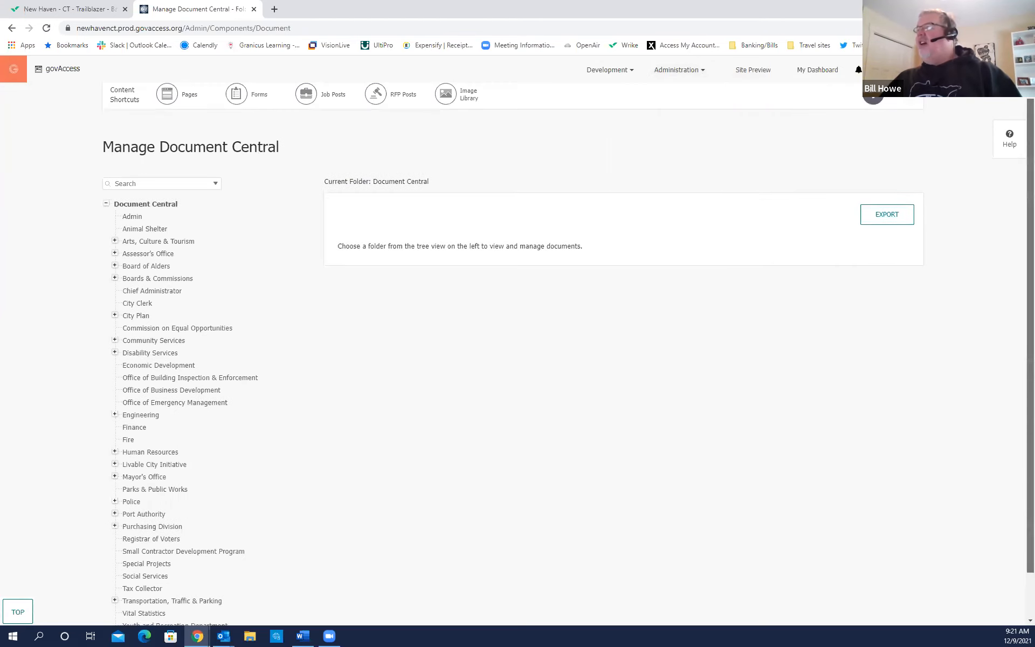
{"action": "left_click", "coordinate": [872, 105]}
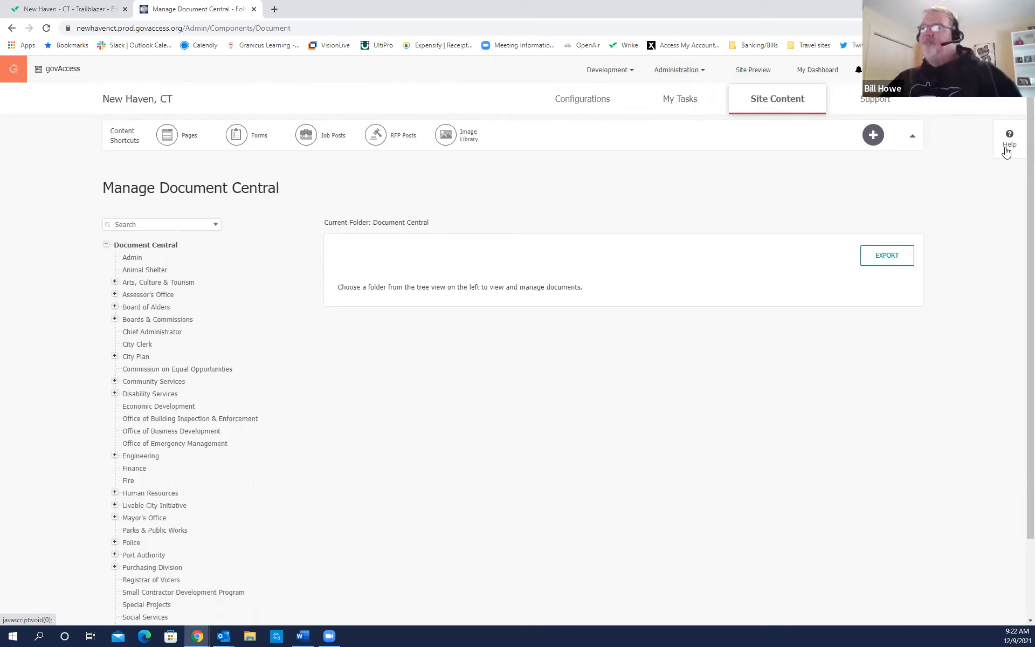
{"action": "left_click", "coordinate": [825, 70]}
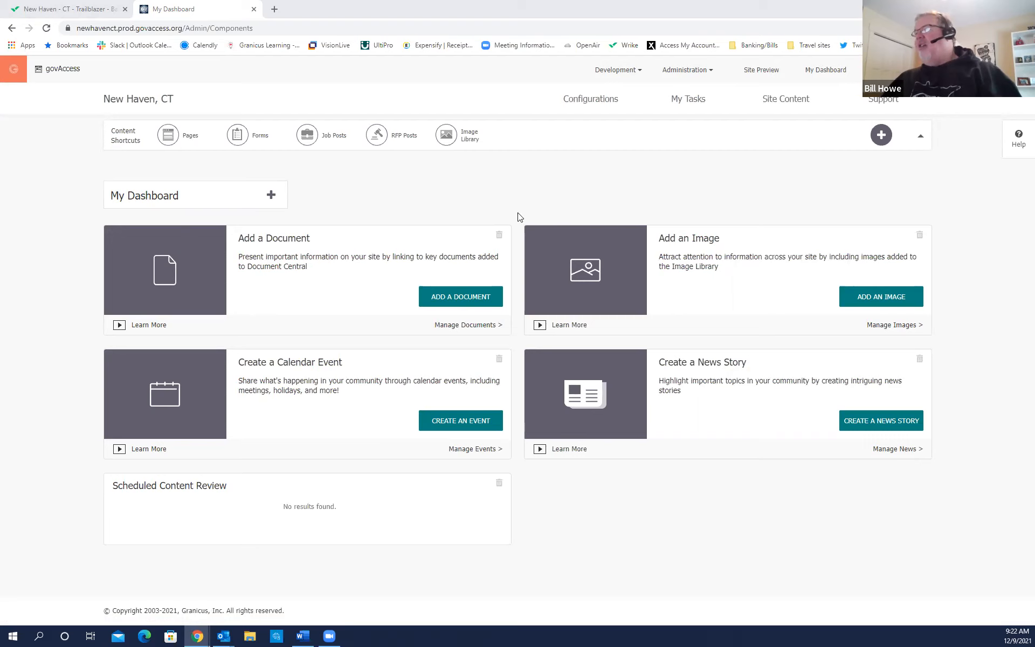
{"action": "left_click", "coordinate": [777, 112]}
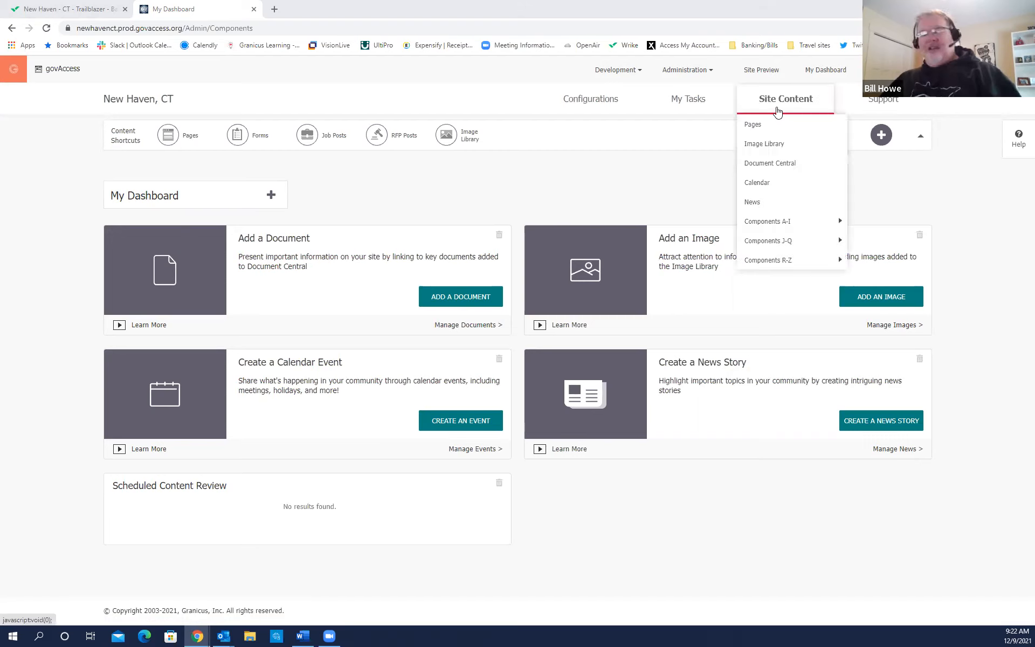
Choose Pages under Site Content to open Manage Pages with Home's page tree.
{"action": "key", "text": "ctrl"}
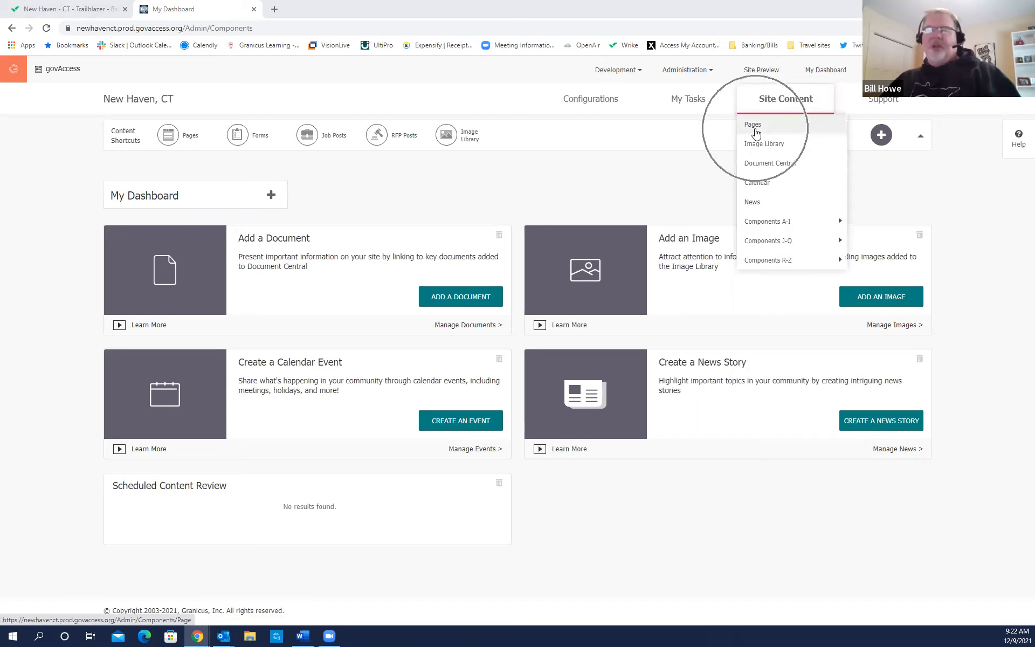
{"action": "left_click", "coordinate": [755, 128]}
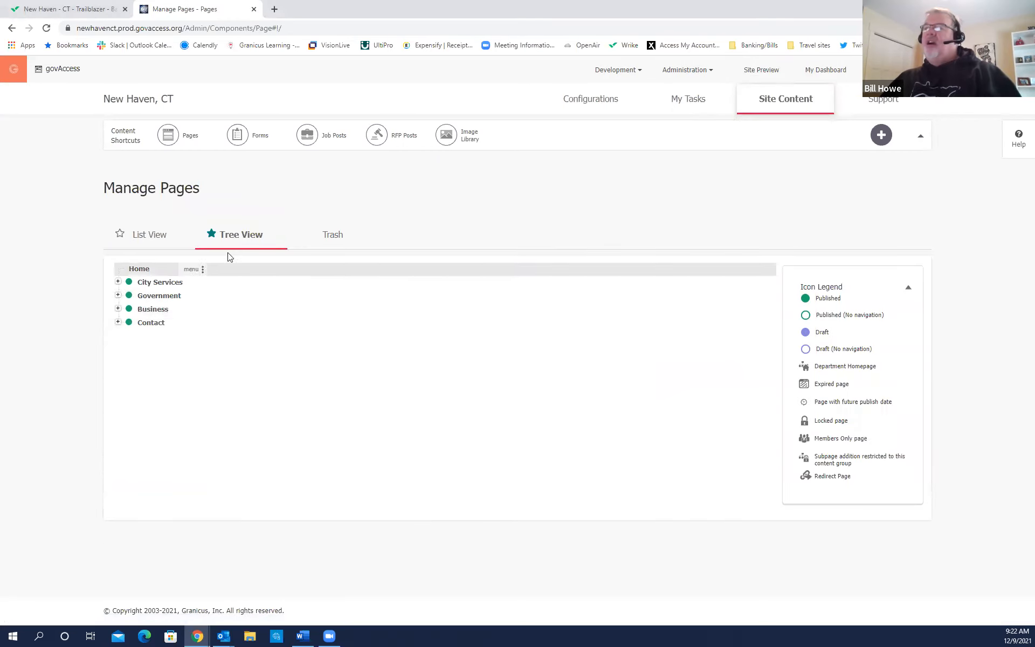
{"action": "key", "text": "ctrl"}
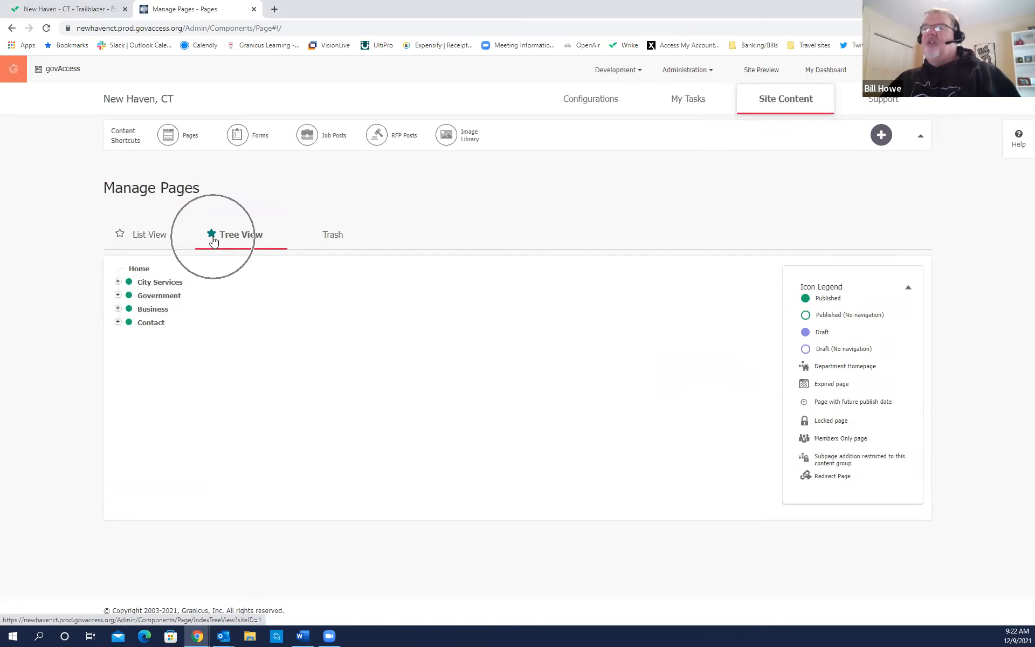
{"action": "key", "text": "ctrl"}
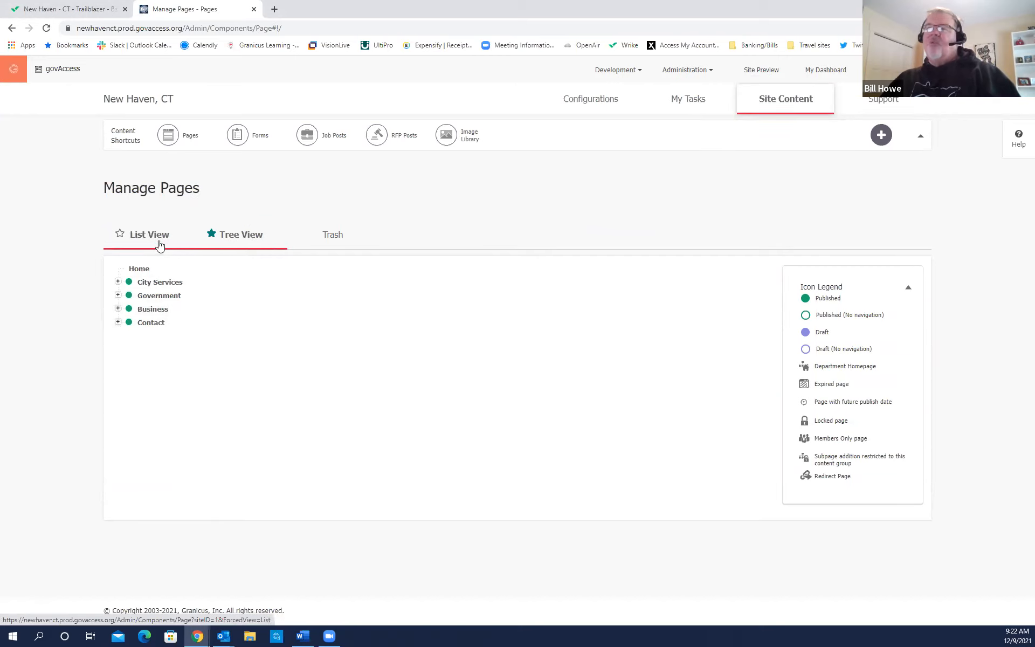
{"action": "key", "text": "ctrl"}
{"action": "key", "text": "ctrl"}
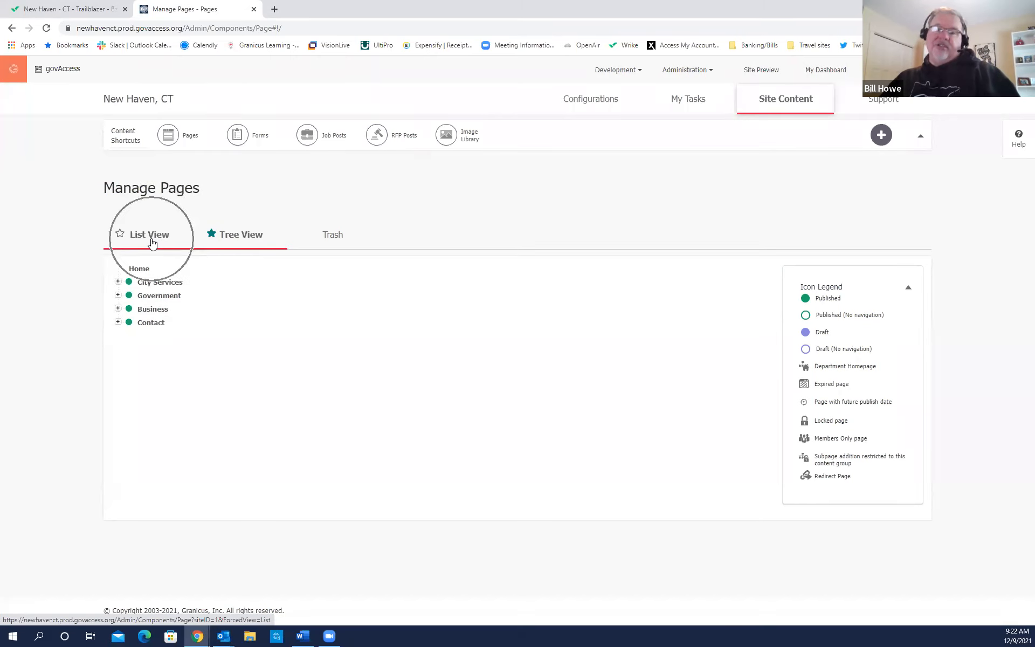
Switch Manage Pages to List View of all 707 pages and scroll through the list.
{"action": "left_click", "coordinate": [151, 241]}
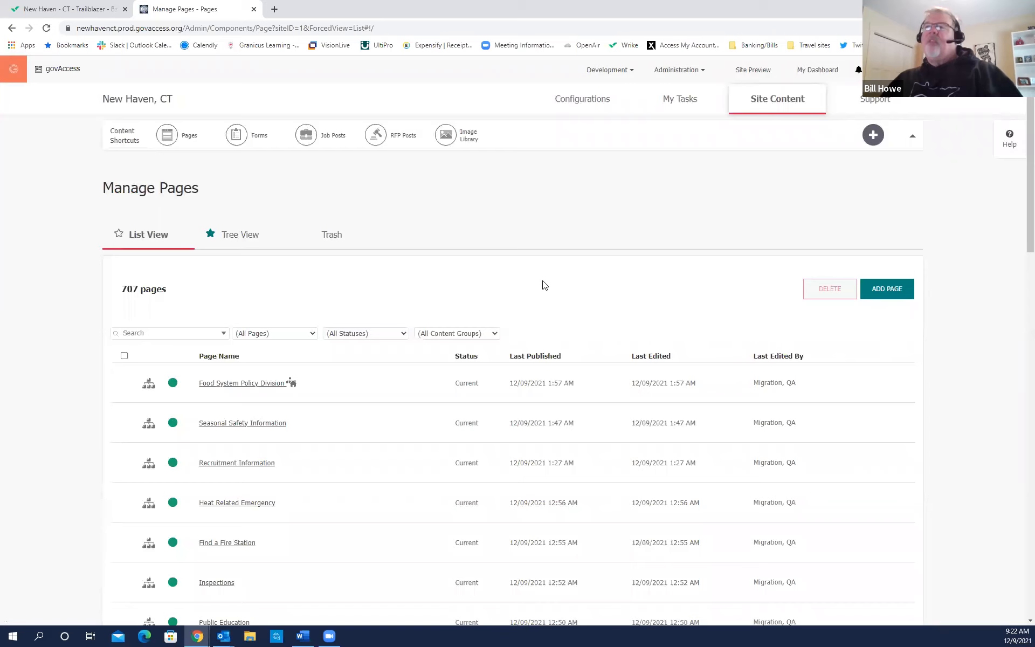
{"action": "key", "text": "ctrl"}
{"action": "key", "text": "ctrl"}
{"action": "key", "text": "ctrl"}
{"action": "key", "text": "ctrl"}
{"action": "key", "text": "ctrl"}
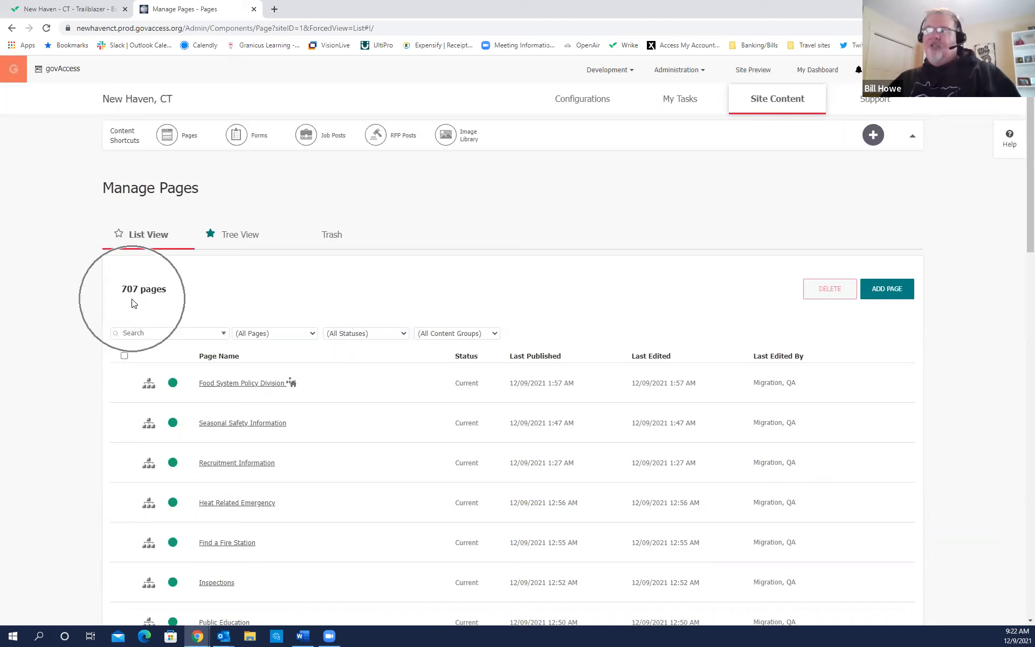
{"action": "key", "text": "ctrl"}
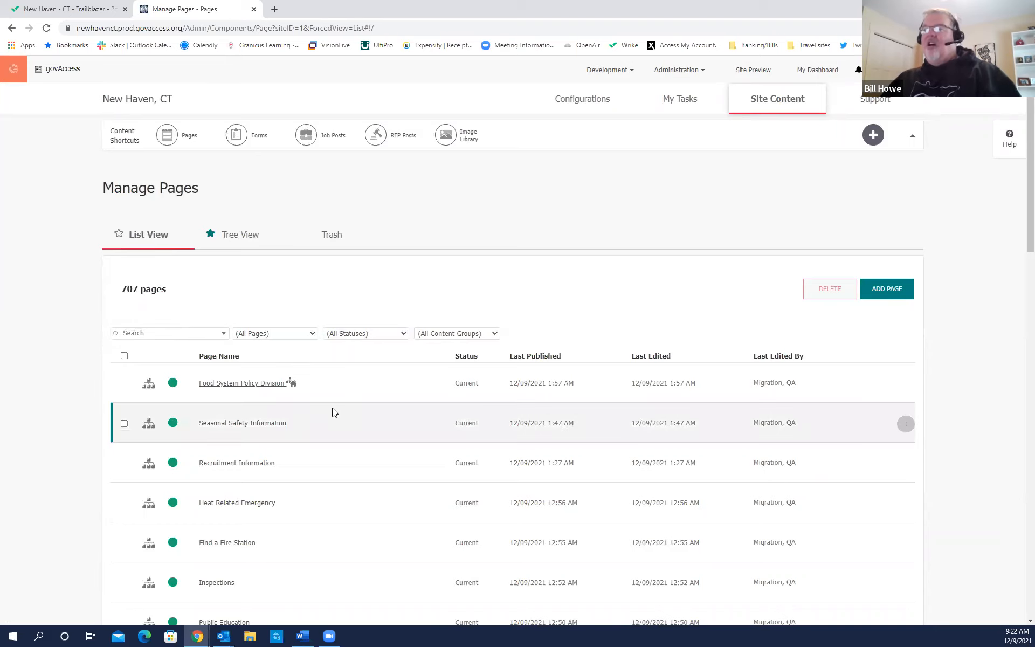
{"action": "scroll", "coordinate": [334, 413], "scroll_direction": "down", "scroll_amount": 5}
{"action": "scroll", "coordinate": [334, 413], "scroll_direction": "up", "scroll_amount": 4}
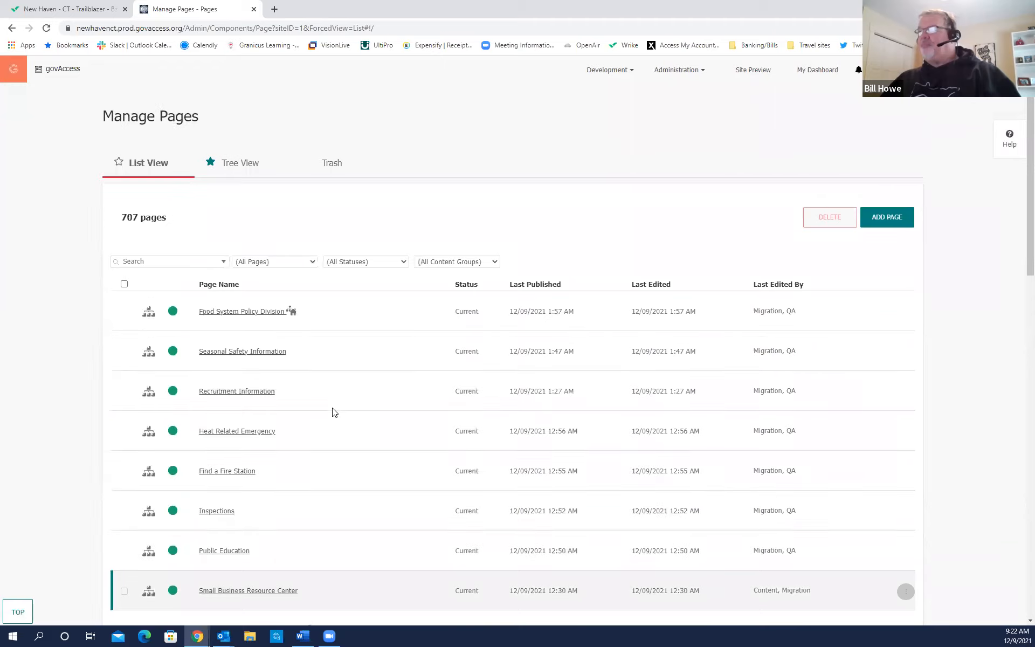
{"action": "scroll", "coordinate": [333, 412], "scroll_direction": "down", "scroll_amount": 1}
{"action": "scroll", "coordinate": [333, 412], "scroll_direction": "up", "scroll_amount": 1}
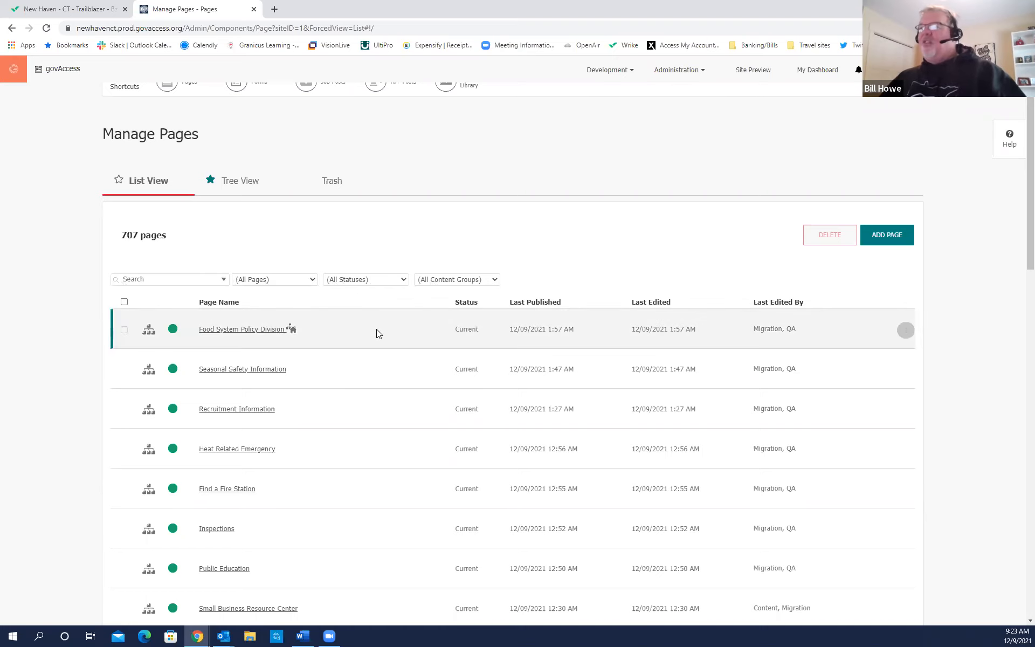
{"action": "scroll", "coordinate": [376, 329], "scroll_direction": "down", "scroll_amount": 1}
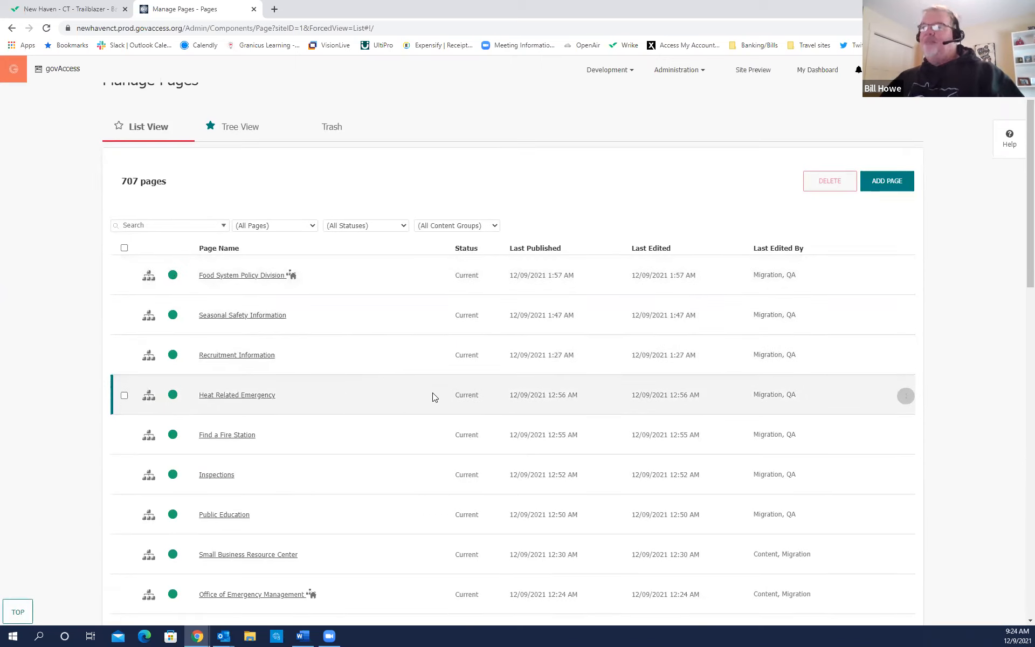
{"action": "key", "text": "ctrl"}
{"action": "key", "text": "ctrl"}
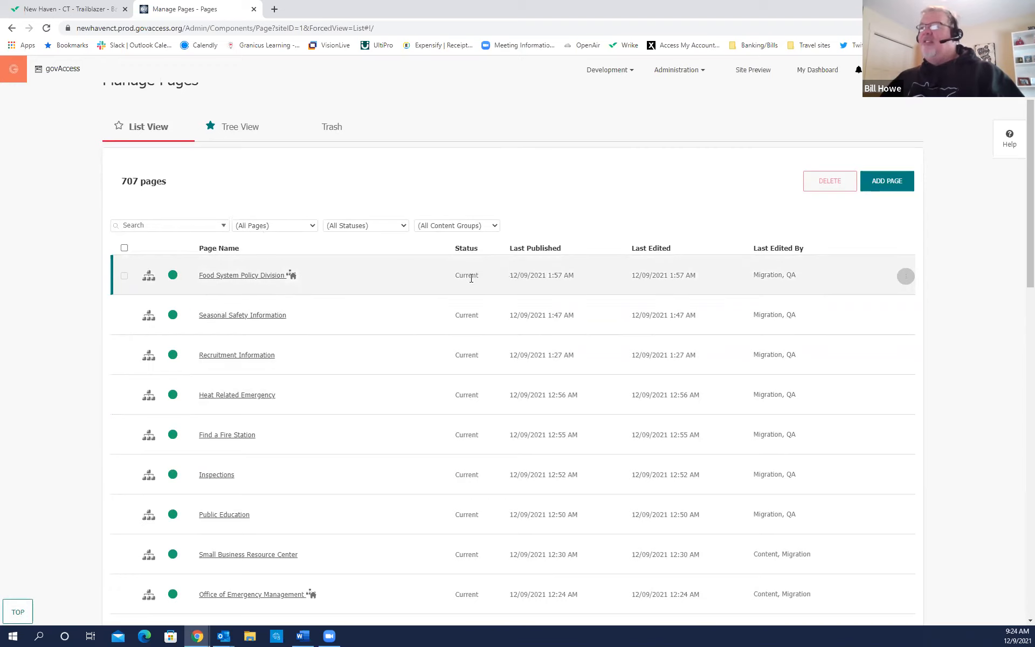
{"action": "scroll", "coordinate": [462, 359], "scroll_direction": "down", "scroll_amount": 3}
{"action": "scroll", "coordinate": [463, 359], "scroll_direction": "down", "scroll_amount": 2}
{"action": "scroll", "coordinate": [463, 361], "scroll_direction": "up", "scroll_amount": 5}
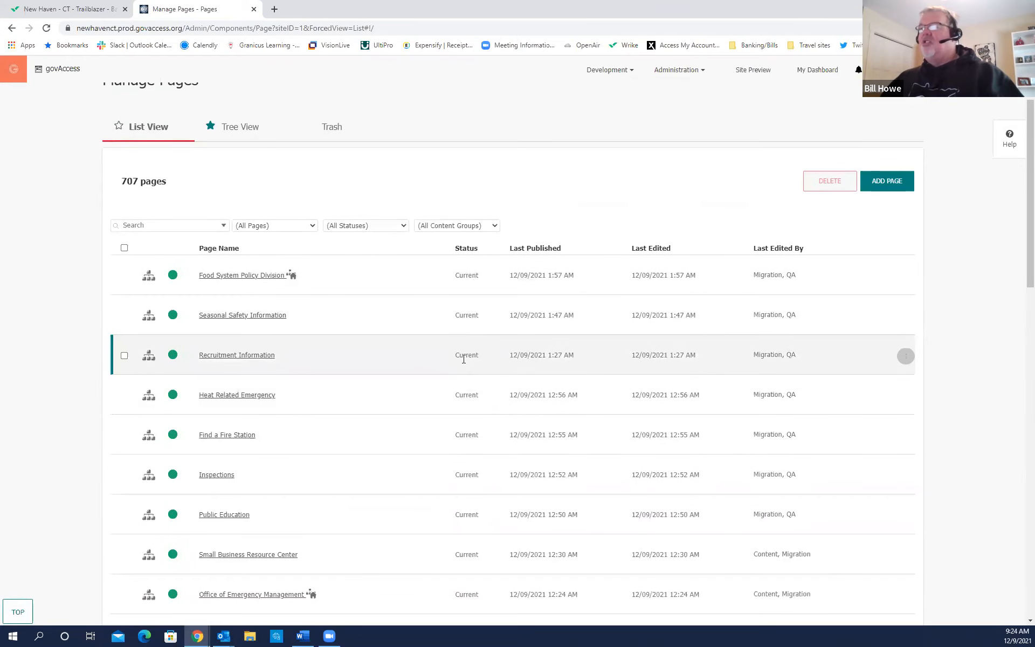
{"action": "key", "text": "ctrl"}
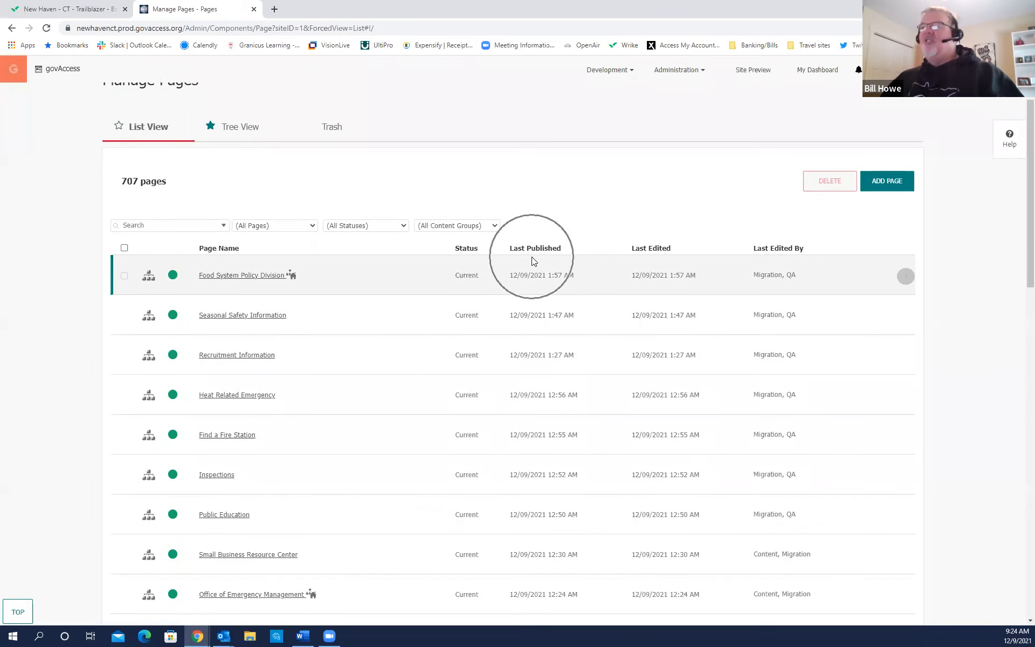
{"action": "key", "text": "ctrl"}
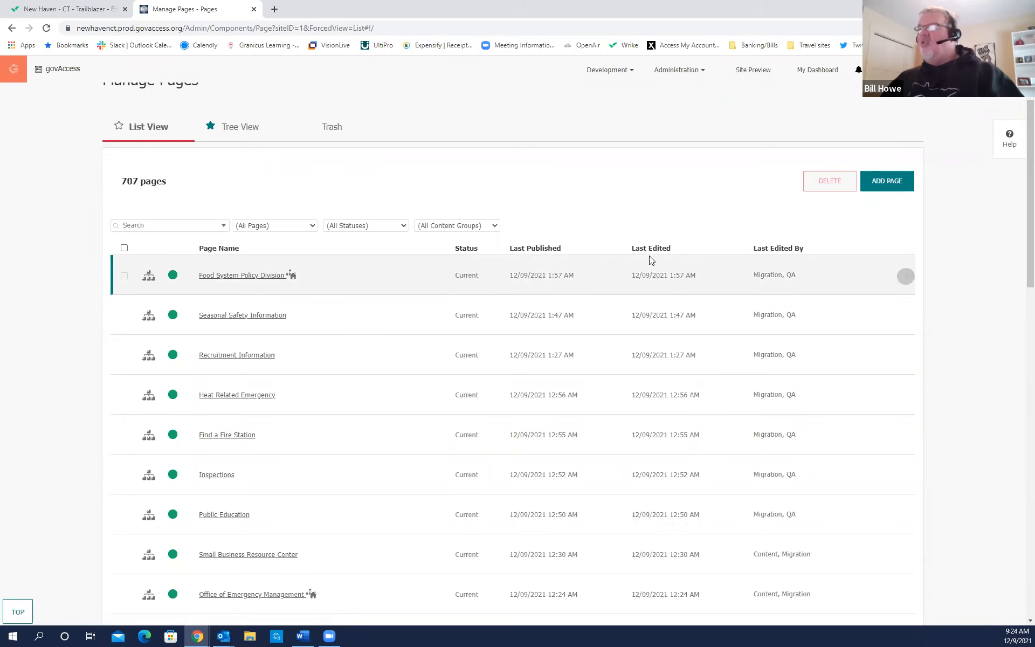
{"action": "key", "text": "ctrl"}
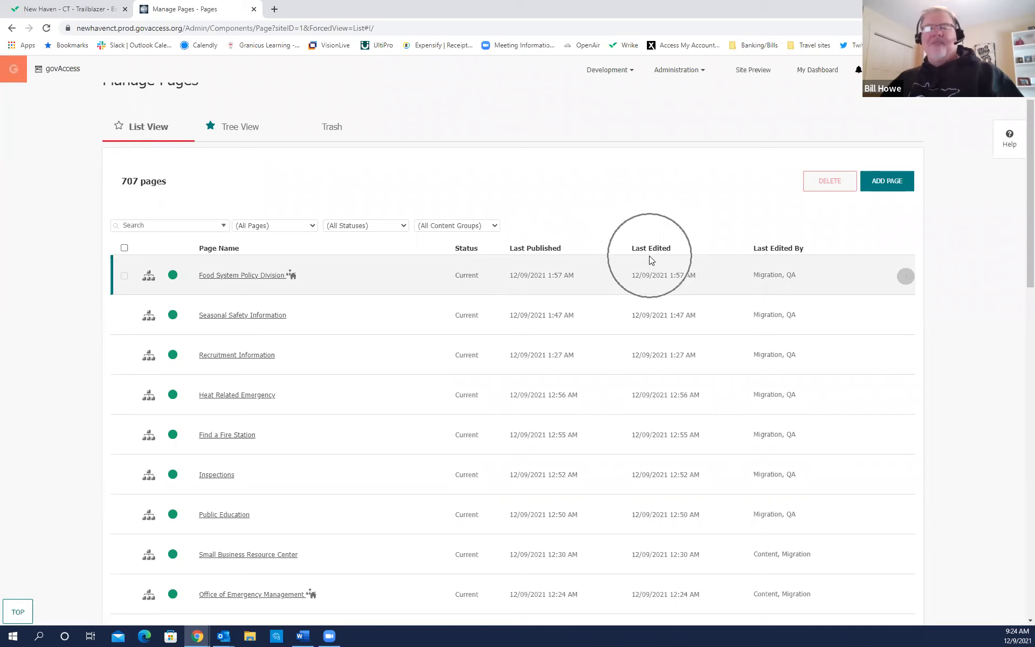
{"action": "key", "text": "ctrl"}
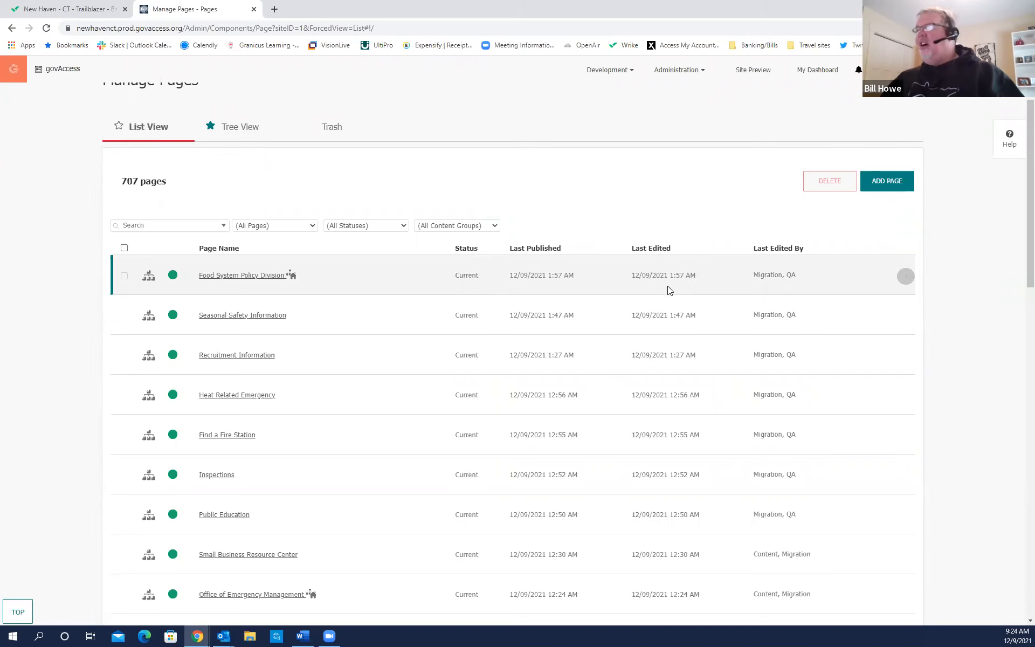
{"action": "scroll", "coordinate": [673, 393], "scroll_direction": "up", "scroll_amount": 1}
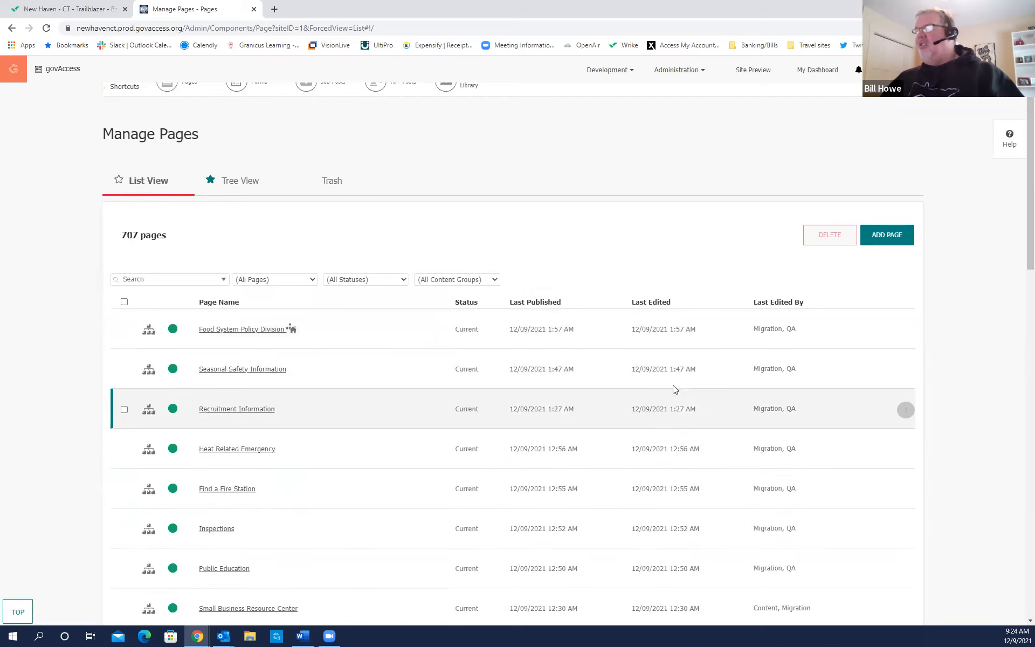
{"action": "scroll", "coordinate": [674, 518], "scroll_direction": "down", "scroll_amount": 2}
{"action": "scroll", "coordinate": [675, 522], "scroll_direction": "down", "scroll_amount": 1}
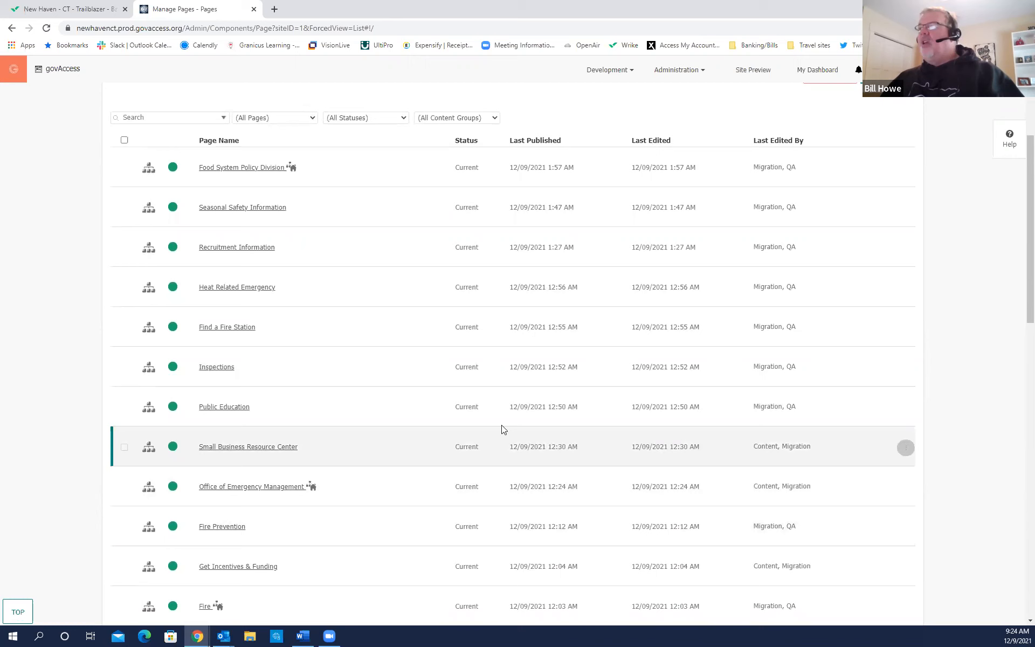
{"action": "scroll", "coordinate": [326, 377], "scroll_direction": "up", "scroll_amount": 2}
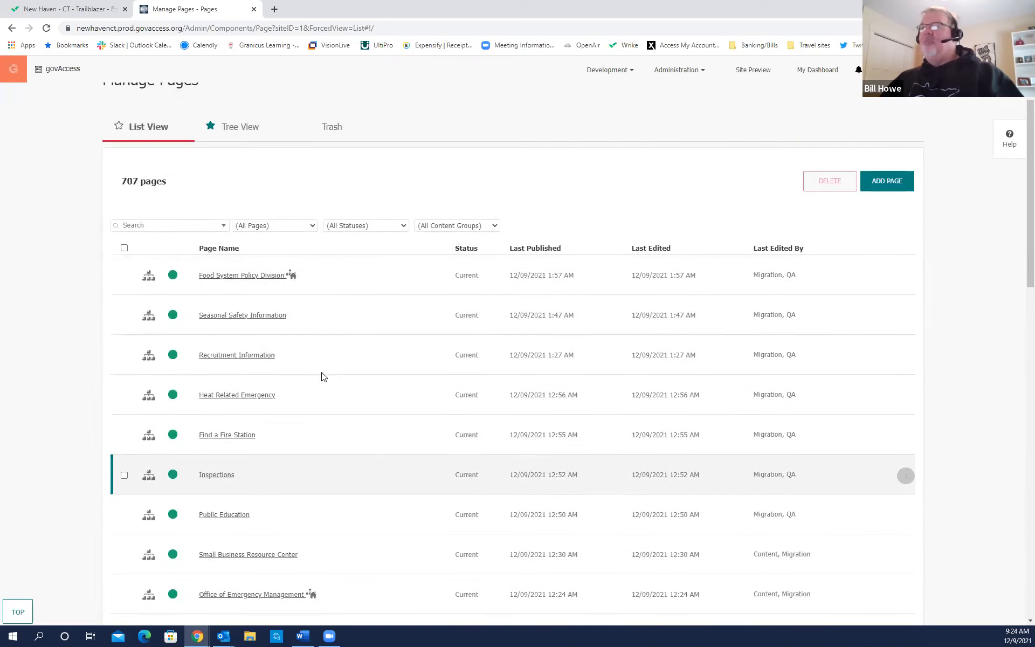
{"action": "left_click", "coordinate": [146, 225]}
{"action": "type", "text": "water"}
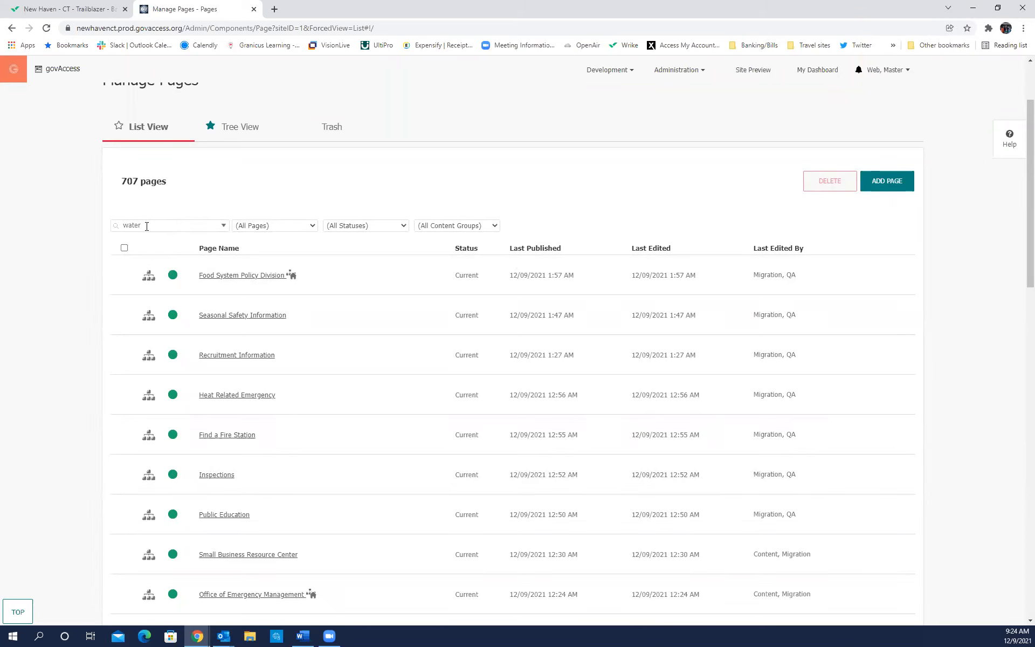
{"action": "key", "text": "Return"}
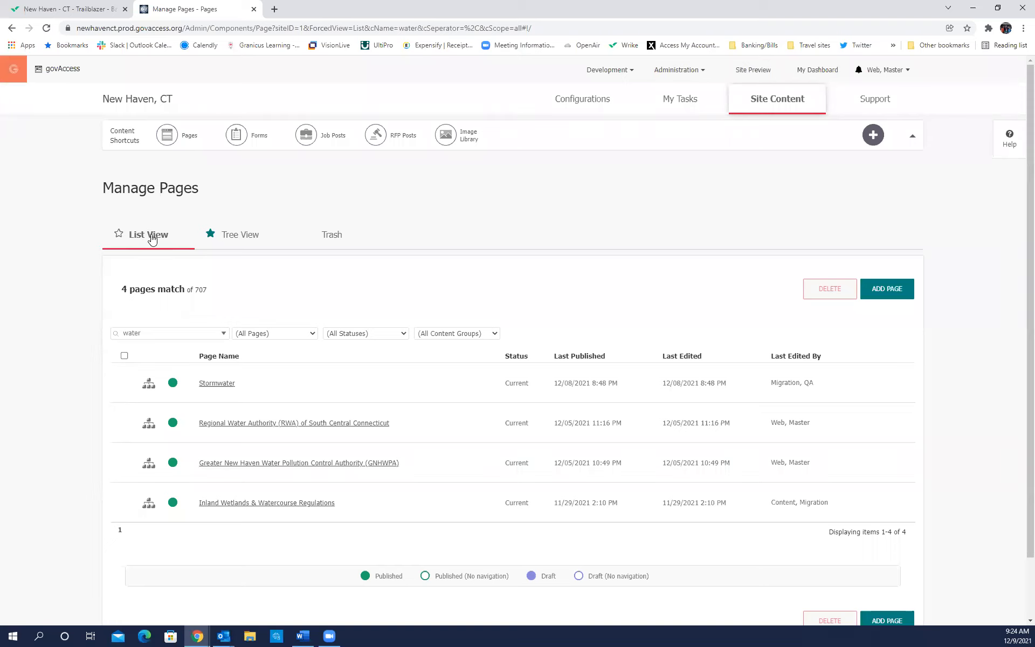
{"action": "left_click_drag", "start_coordinate": [147, 334], "coordinate": [108, 333]}
{"action": "key", "text": "BackSpace"}
{"action": "key", "text": "Return"}
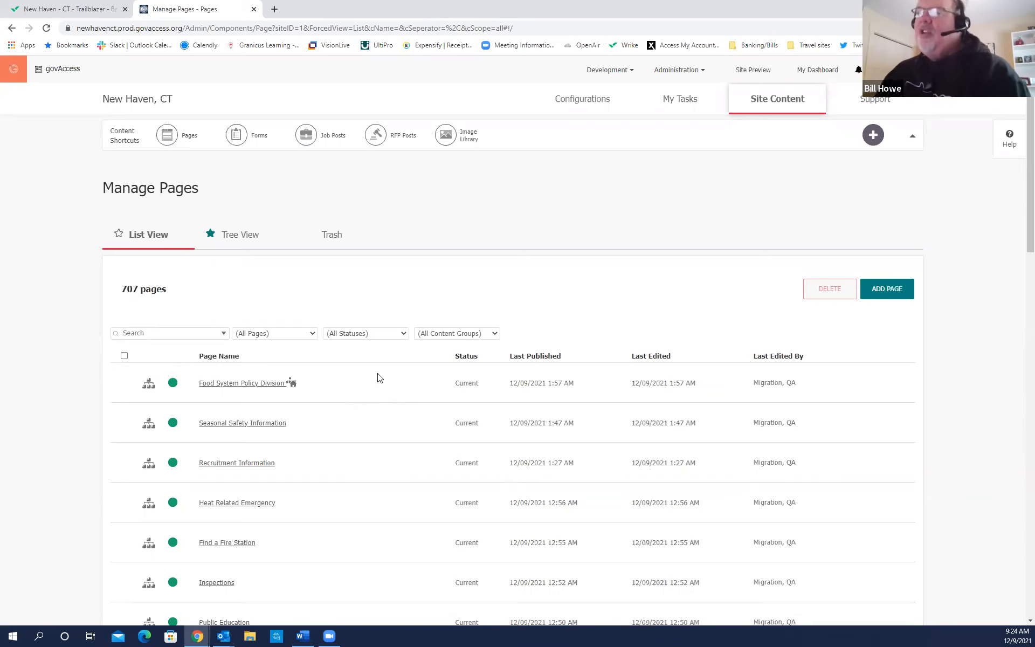
{"action": "scroll", "coordinate": [412, 396], "scroll_direction": "down", "scroll_amount": 3}
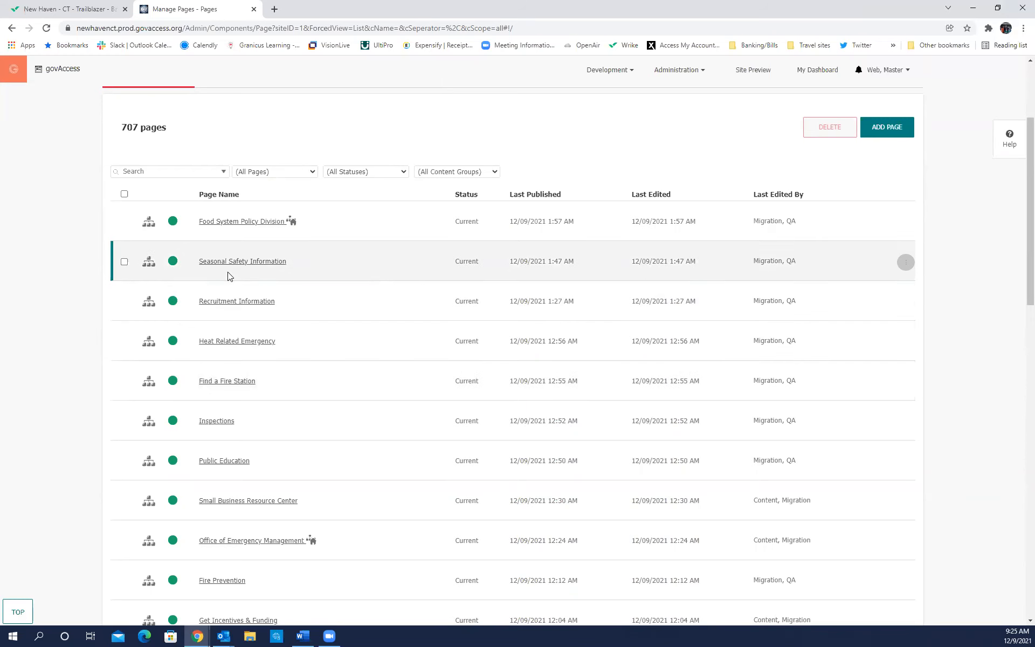
{"action": "scroll", "coordinate": [323, 377], "scroll_direction": "up", "scroll_amount": 3}
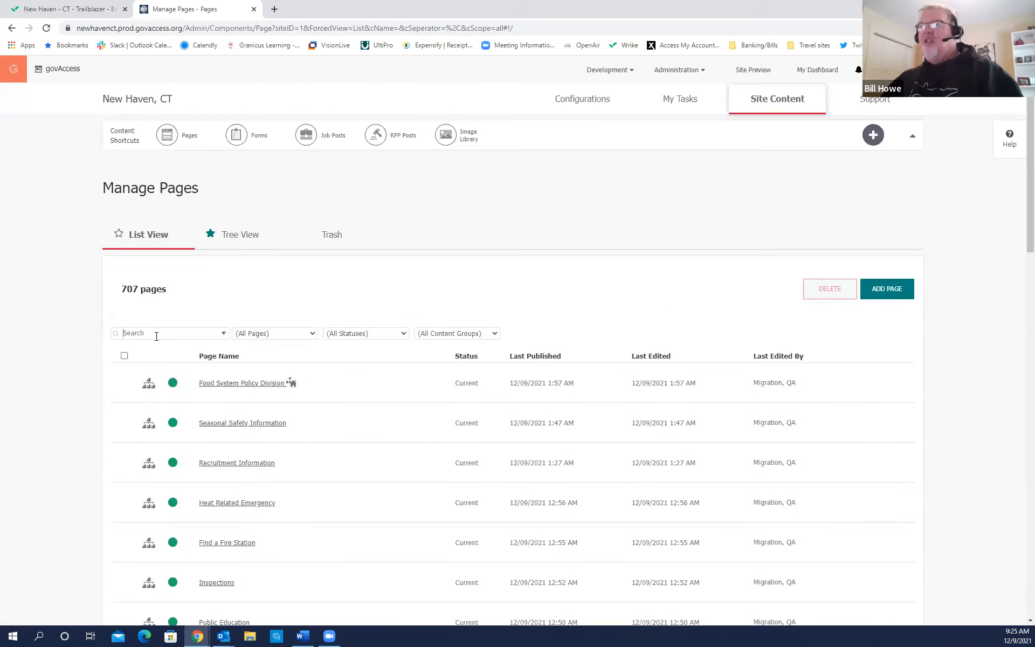
{"action": "type", "text": "water"}
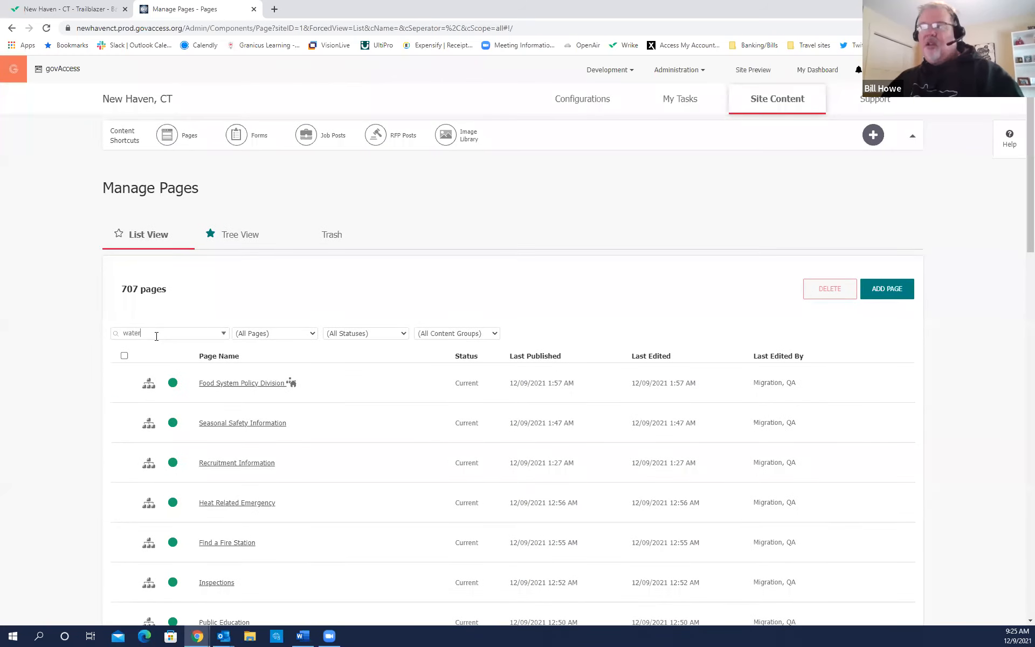
{"action": "key", "text": "ctrl"}
{"action": "key", "text": "ctrl"}
{"action": "key", "text": "Return"}
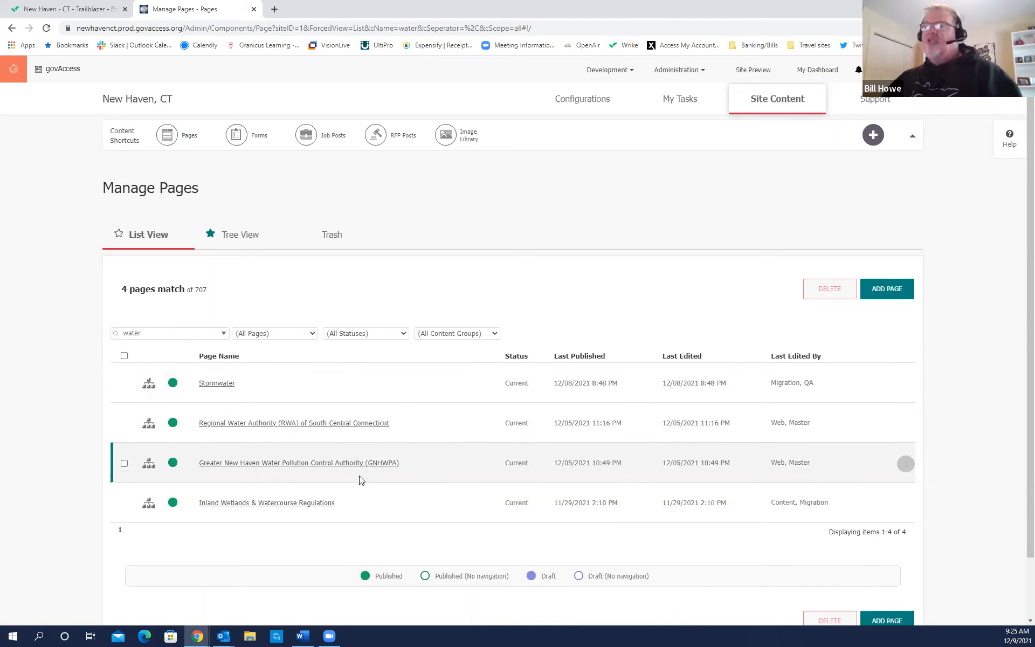
{"action": "double_click", "coordinate": [128, 336]}
{"action": "key", "text": "BackSpace"}
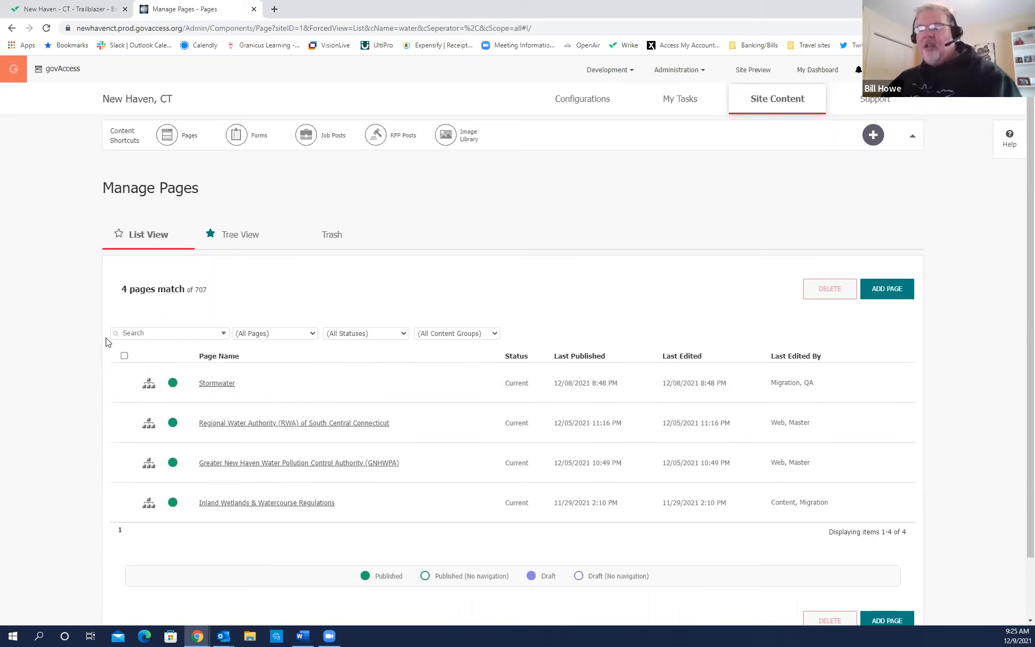
{"action": "key", "text": "Return"}
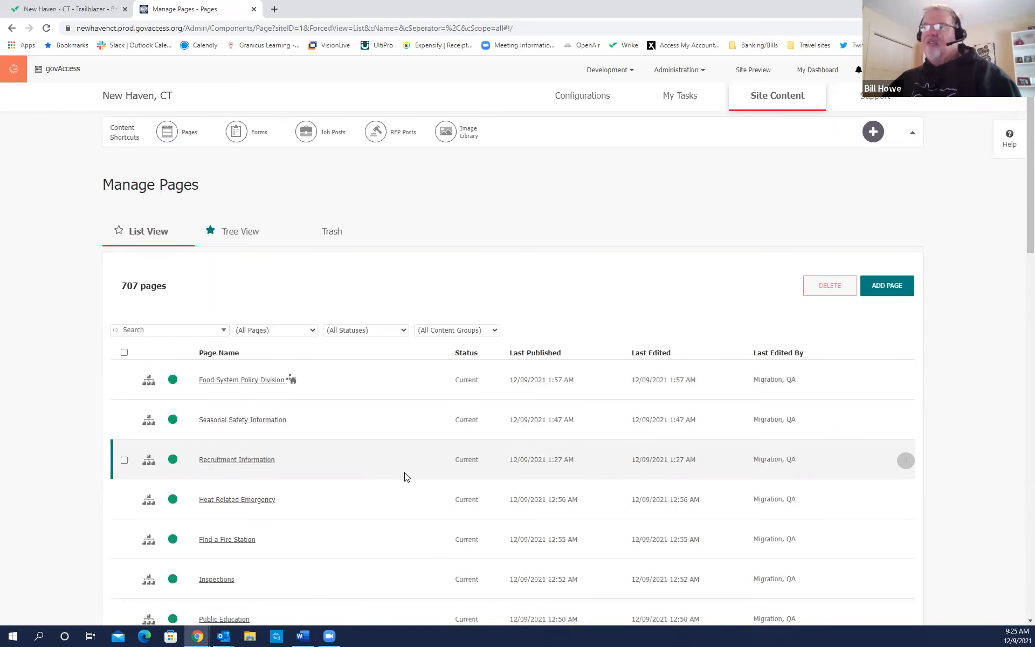
{"action": "scroll", "coordinate": [406, 476], "scroll_direction": "down", "scroll_amount": 2}
{"action": "scroll", "coordinate": [404, 474], "scroll_direction": "up", "scroll_amount": 2}
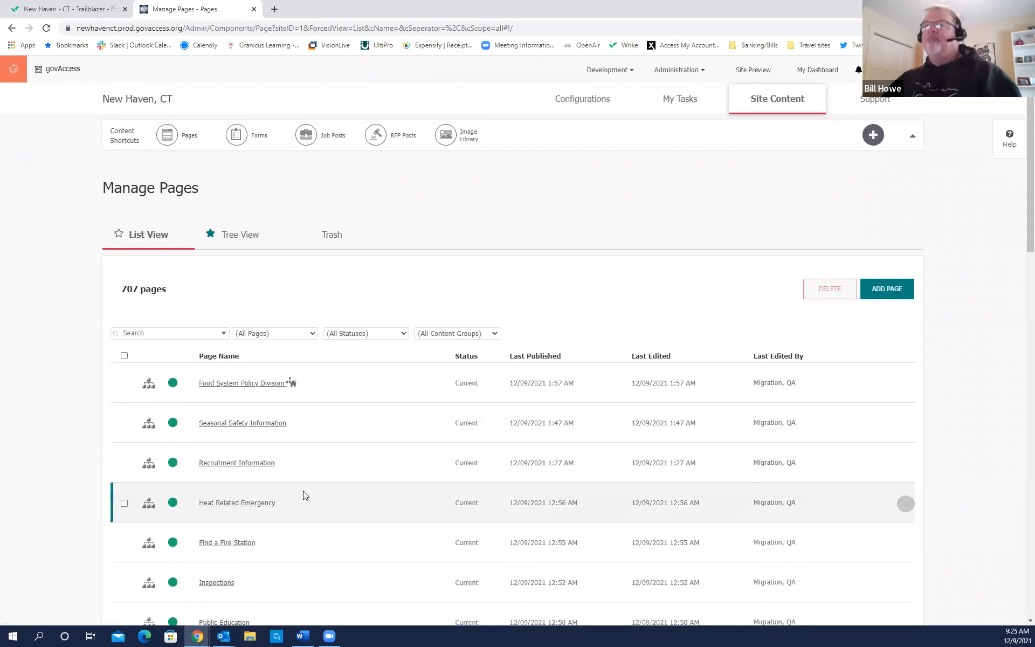
Switch Manage Pages back to the Tree View hierarchy.
{"action": "left_click", "coordinate": [241, 248]}
{"action": "left_click", "coordinate": [241, 249]}
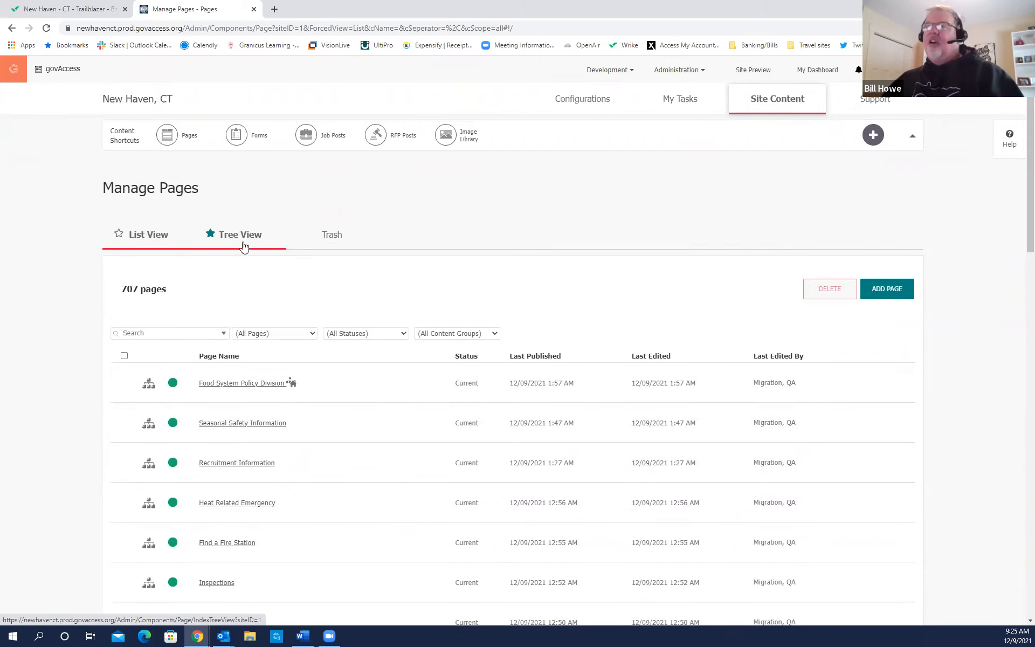
{"action": "left_click", "coordinate": [244, 245]}
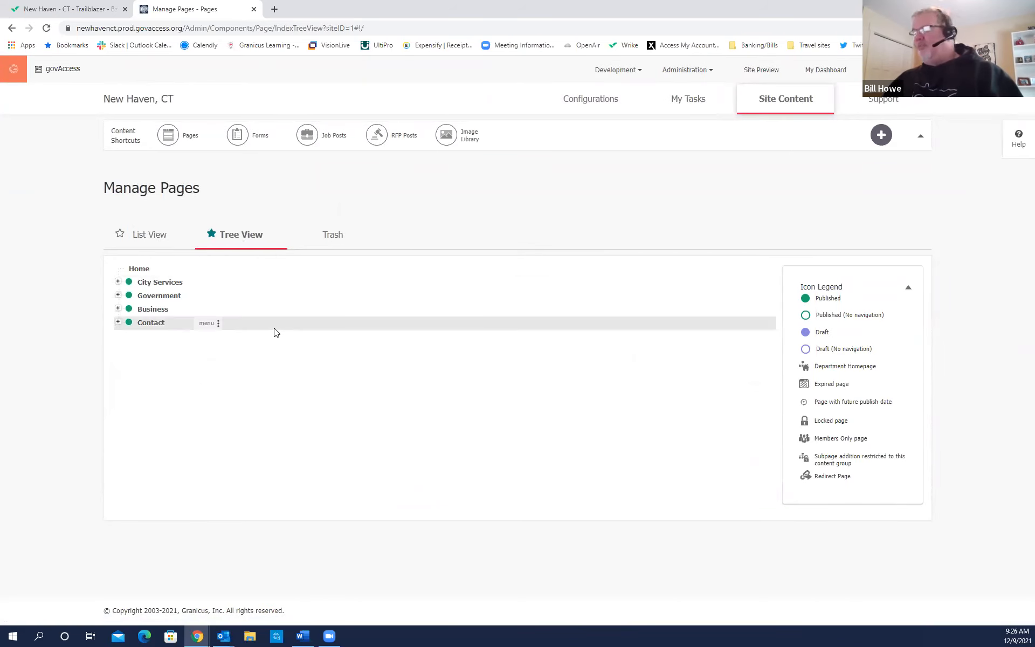
Select City Services and Contact, then expand City Services to show Sandbox through Transportation & Parking.
{"action": "left_click", "coordinate": [160, 283]}
{"action": "left_click", "coordinate": [151, 322]}
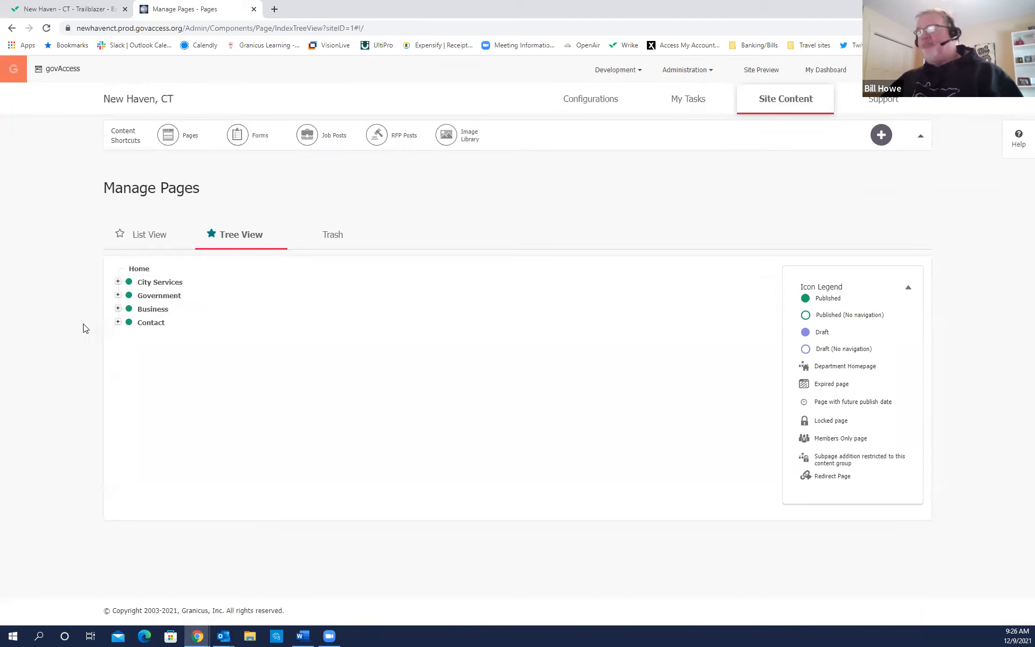
{"action": "left_click", "coordinate": [118, 285]}
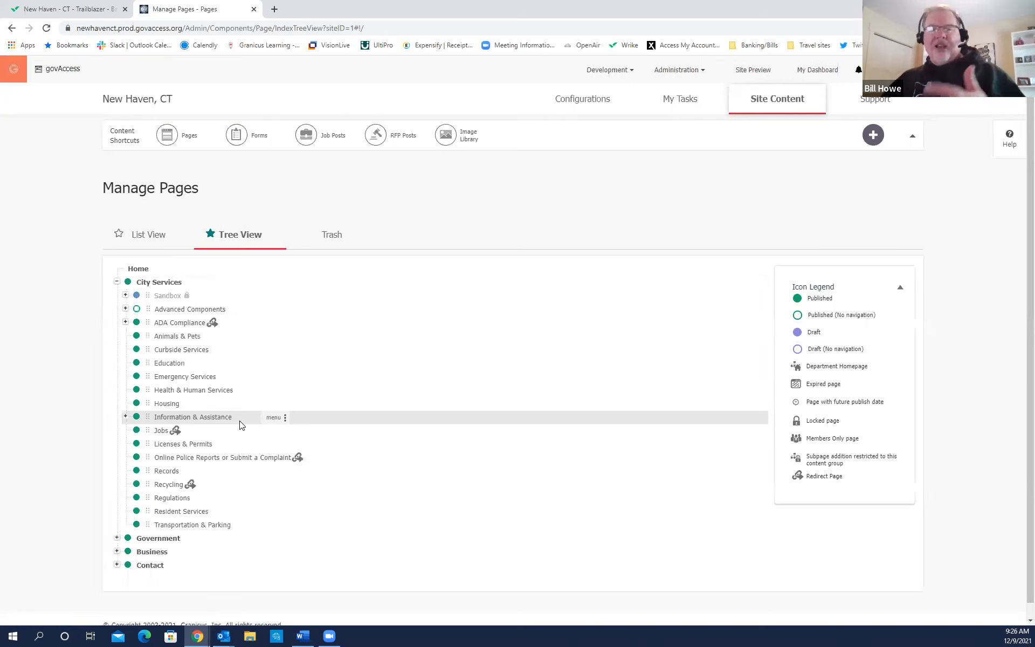
Select Information & Assistance under City Services, expand its subpages, then collapse it again.
{"action": "left_click", "coordinate": [193, 423]}
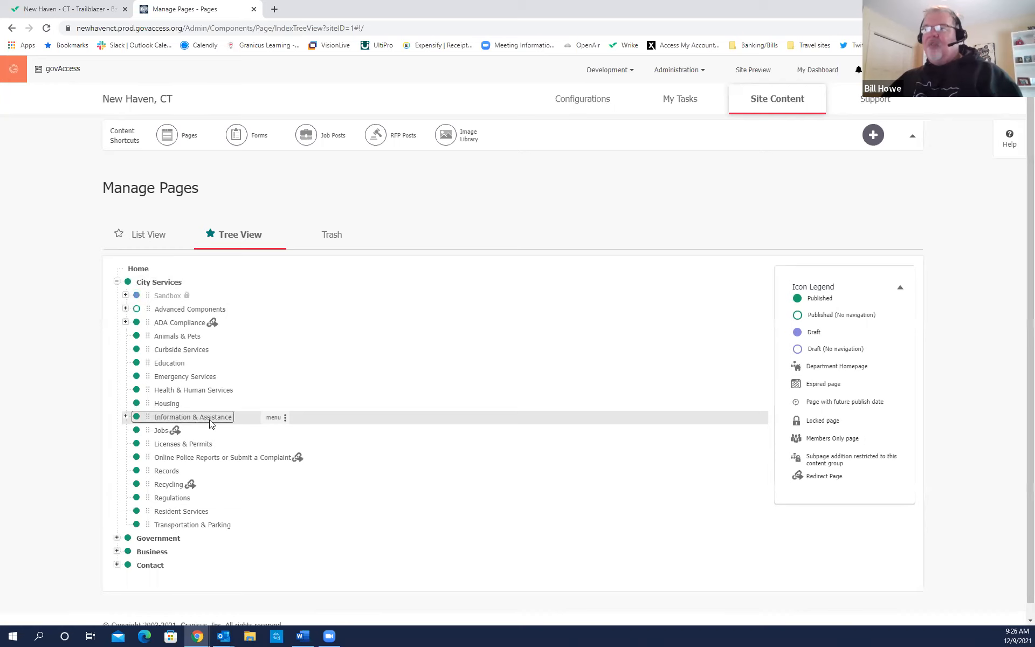
{"action": "left_click", "coordinate": [125, 418]}
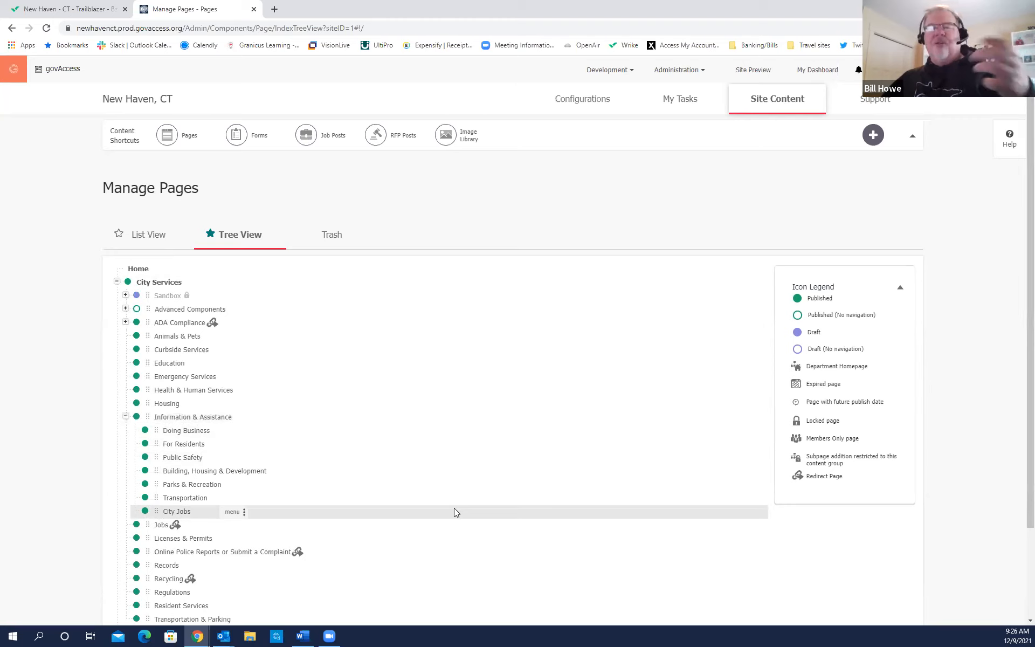
{"action": "left_click", "coordinate": [125, 417]}
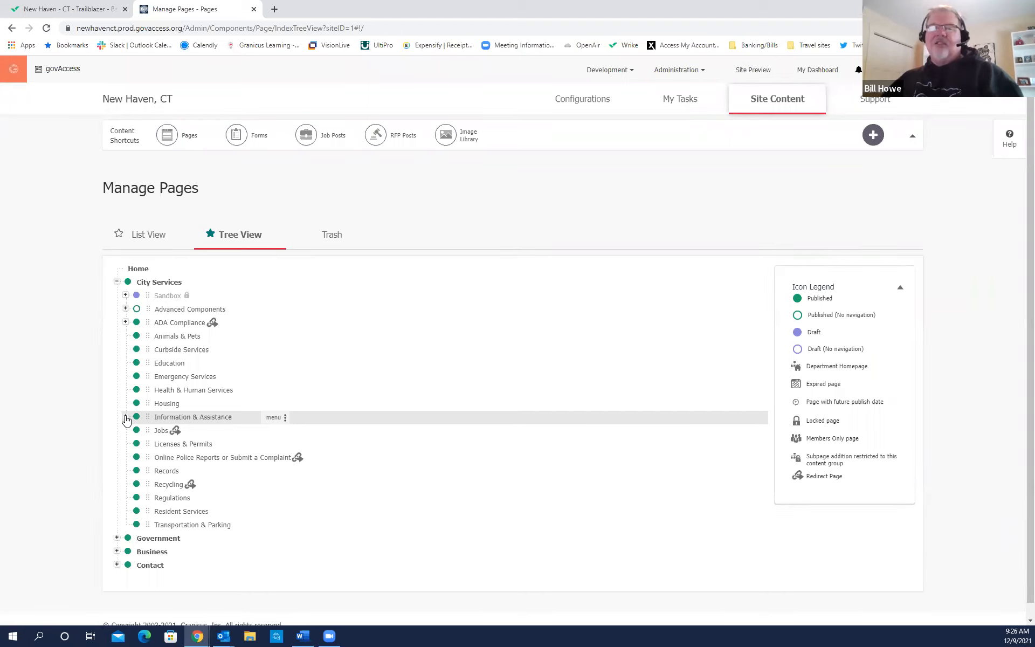
Expand Government to list About Us onward, then expand and collapse Contact's Staff Directory.
{"action": "scroll", "coordinate": [360, 498], "scroll_direction": "down", "scroll_amount": 1}
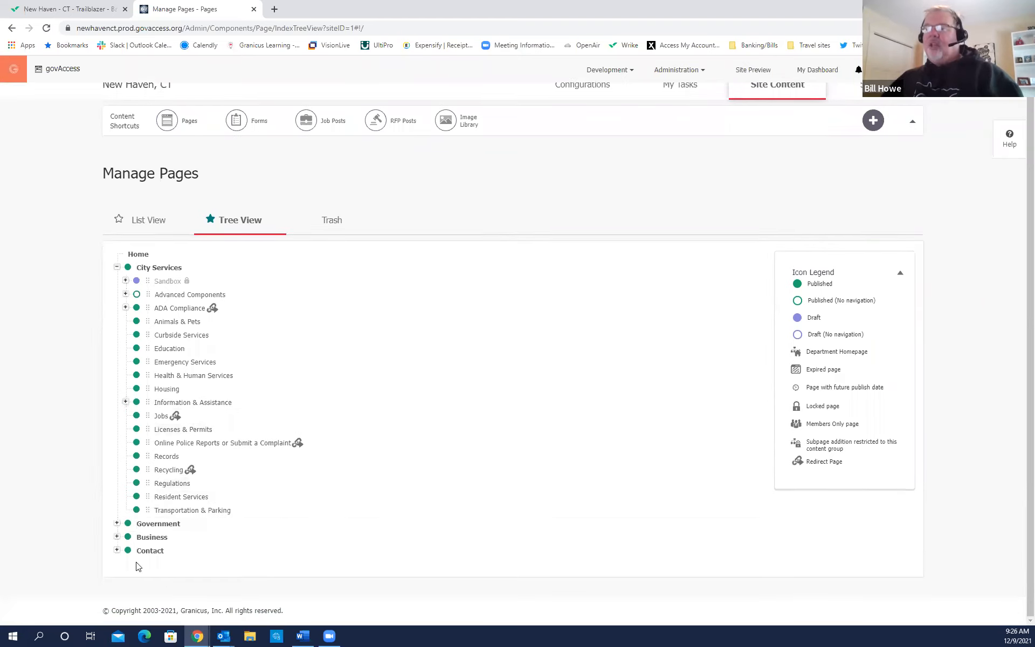
{"action": "left_click", "coordinate": [116, 522]}
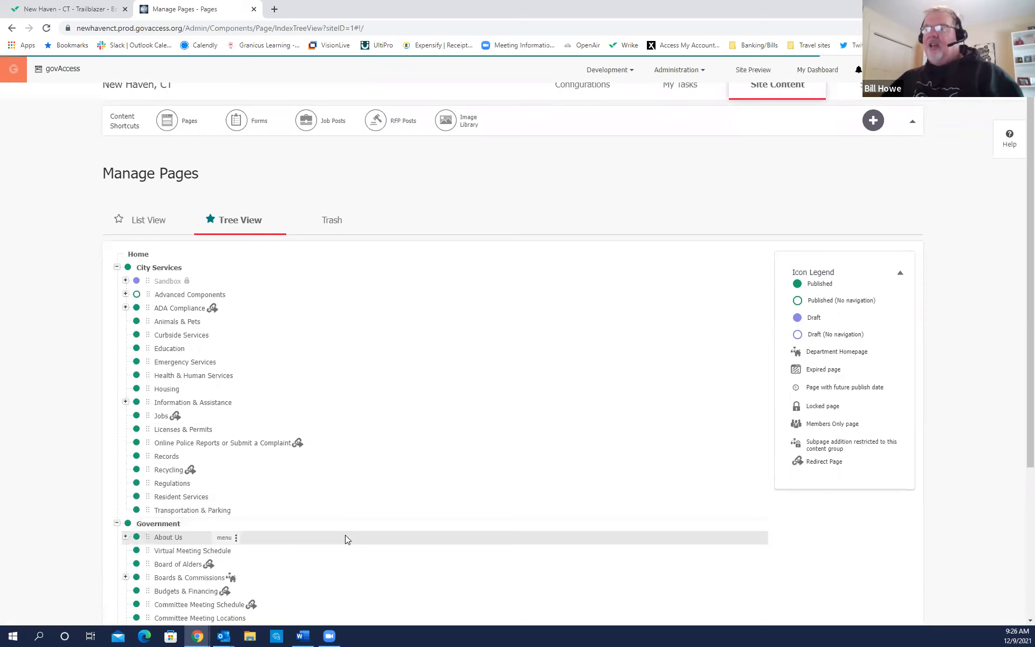
{"action": "scroll", "coordinate": [346, 536], "scroll_direction": "down", "scroll_amount": 1}
{"action": "scroll", "coordinate": [346, 541], "scroll_direction": "down", "scroll_amount": 3}
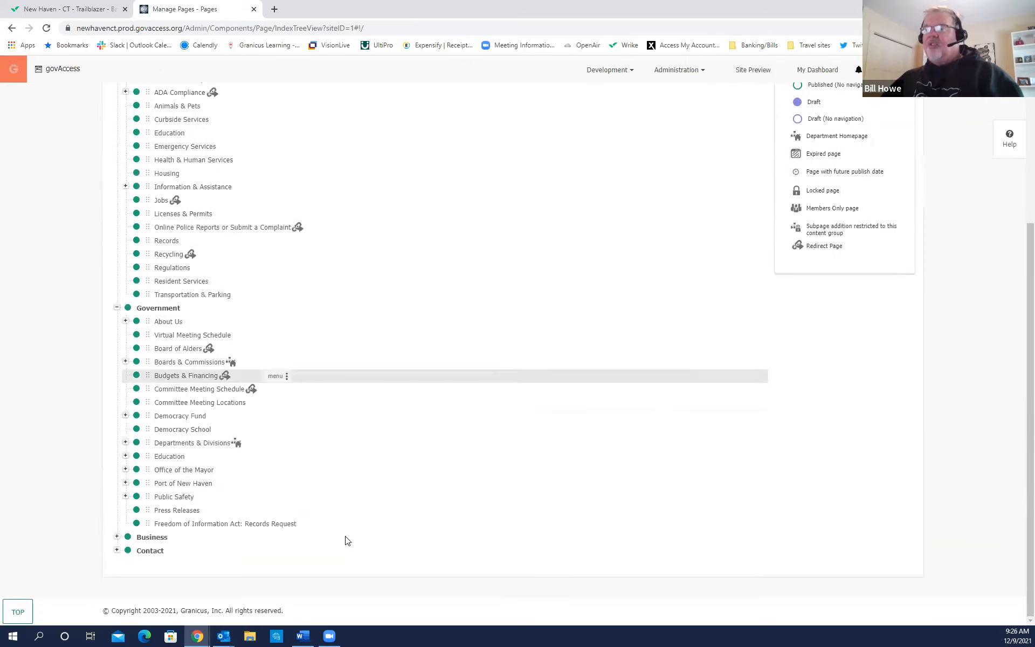
{"action": "left_click", "coordinate": [117, 550]}
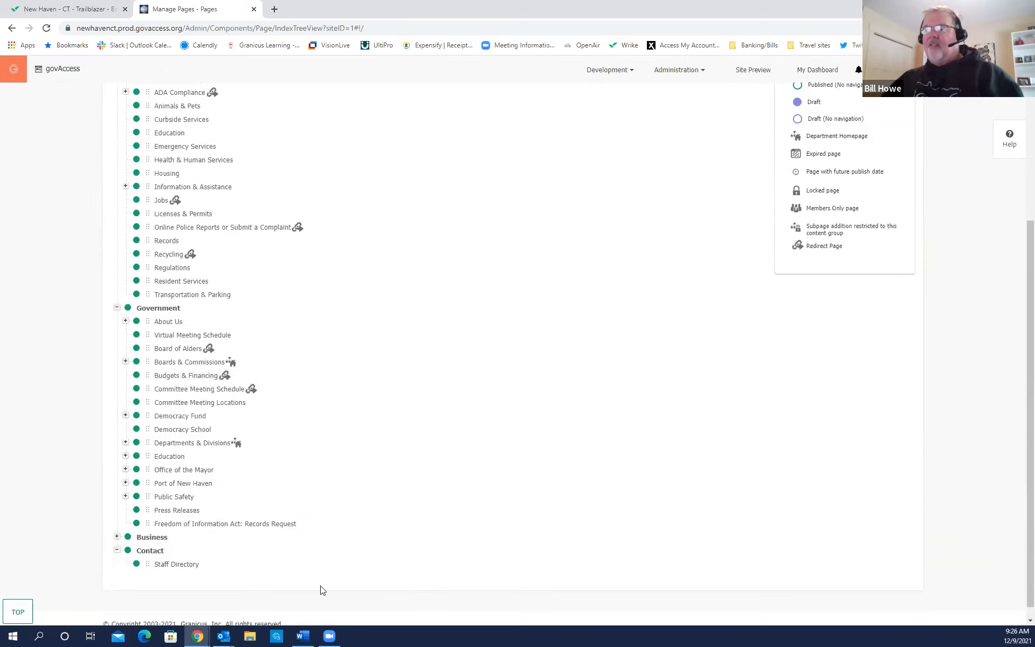
{"action": "left_click", "coordinate": [117, 550]}
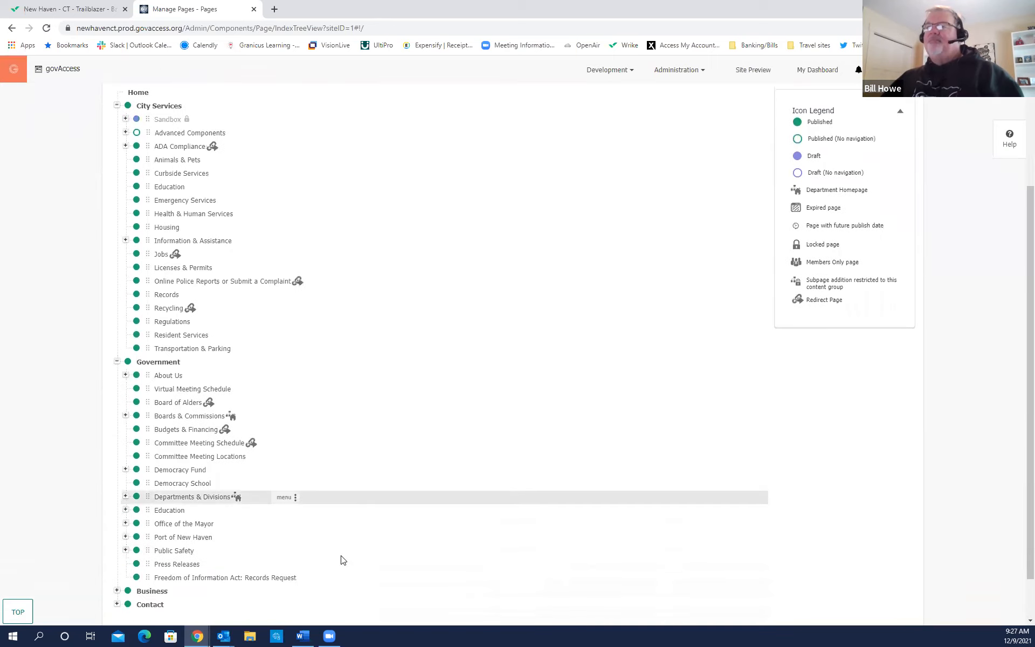
{"action": "scroll", "coordinate": [340, 559], "scroll_direction": "up", "scroll_amount": 1}
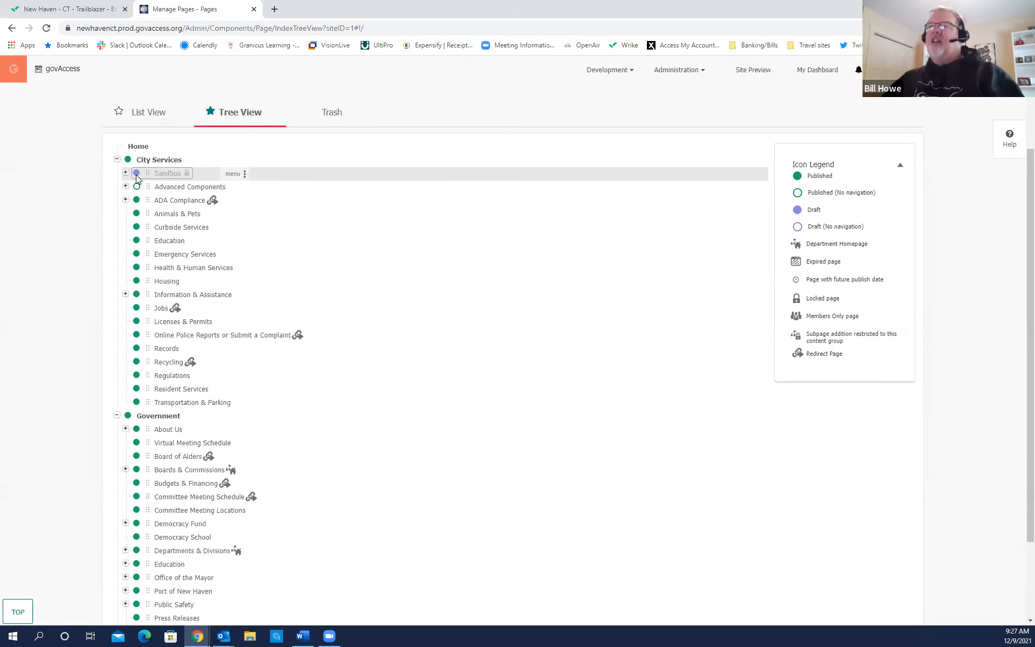
{"action": "key", "text": "ctrl"}
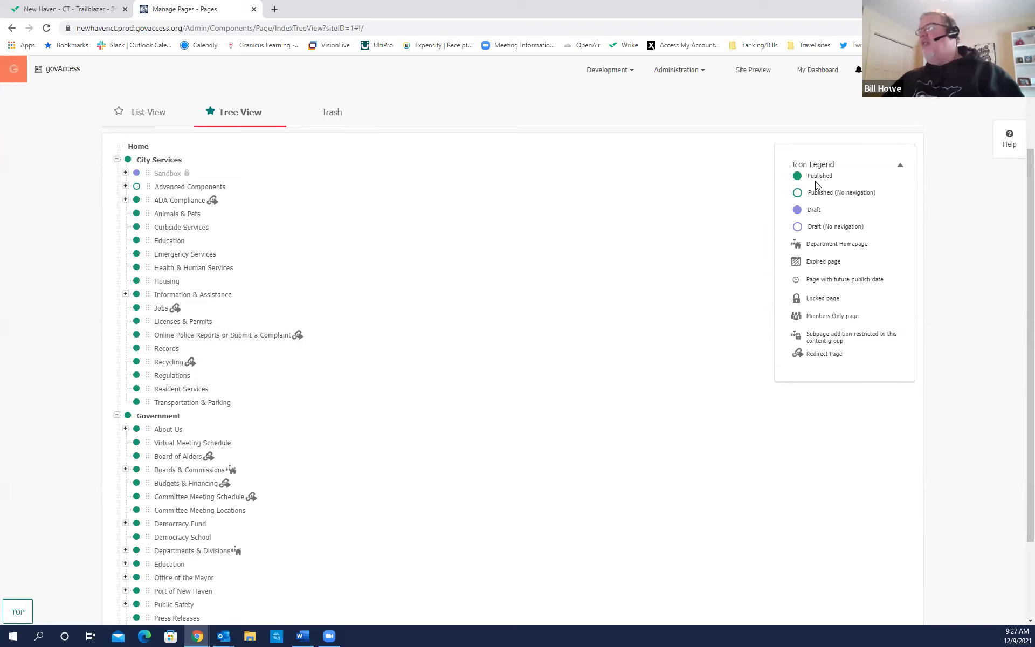
{"action": "key", "text": "ctrl"}
{"action": "key", "text": "ctrl"}
{"action": "key", "text": "ctrl"}
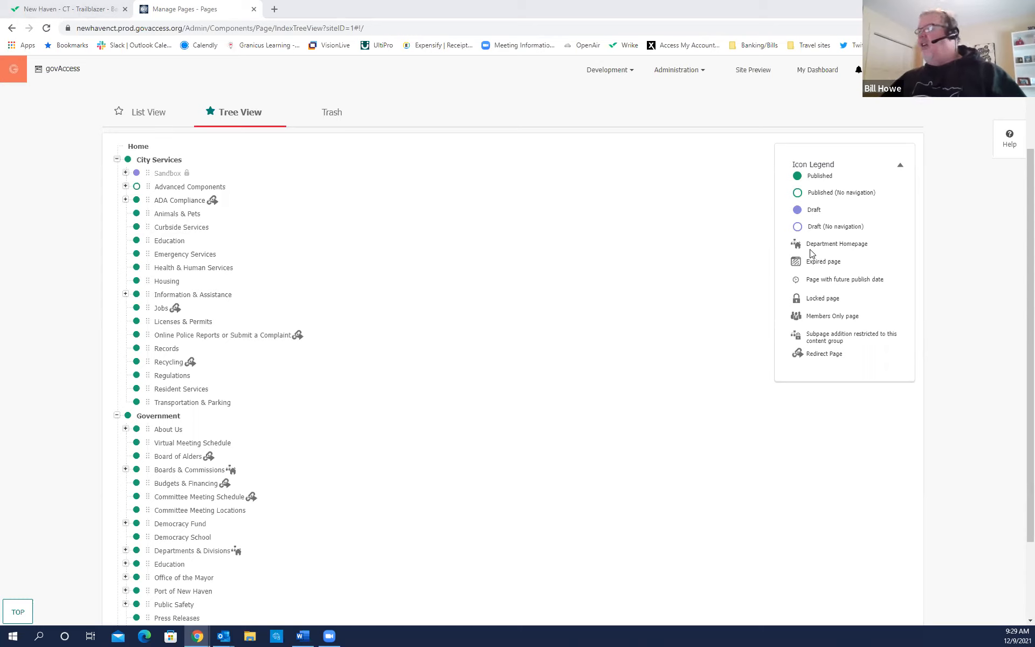
{"action": "key", "text": "ctrl"}
{"action": "key", "text": "ctrl"}
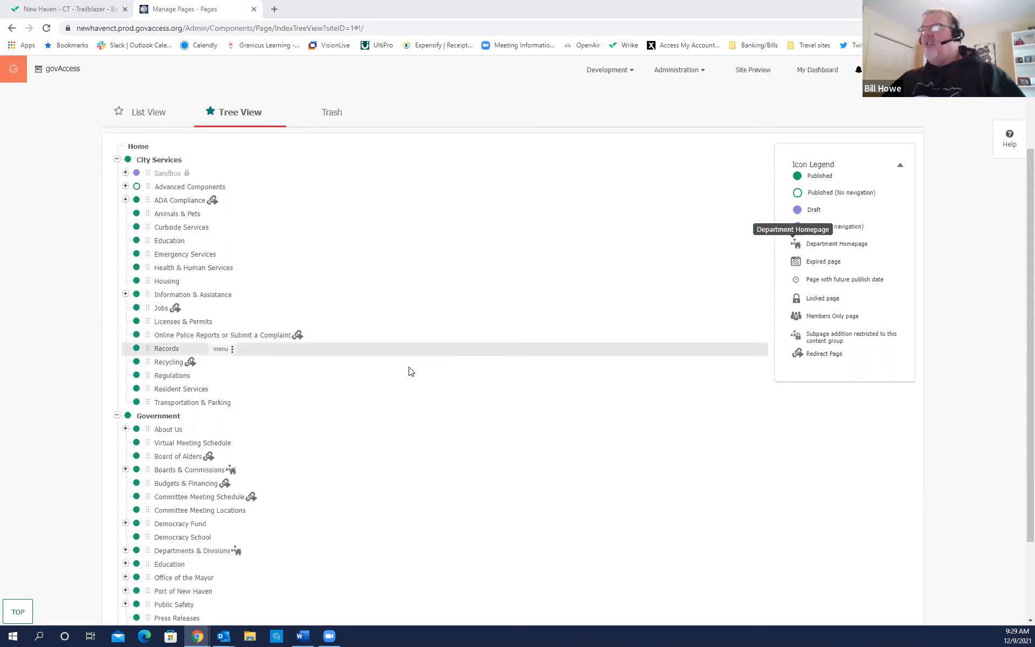
Expand the Departments & Divisions branch under Government to list its division pages.
{"action": "scroll", "coordinate": [409, 370], "scroll_direction": "down", "scroll_amount": 2}
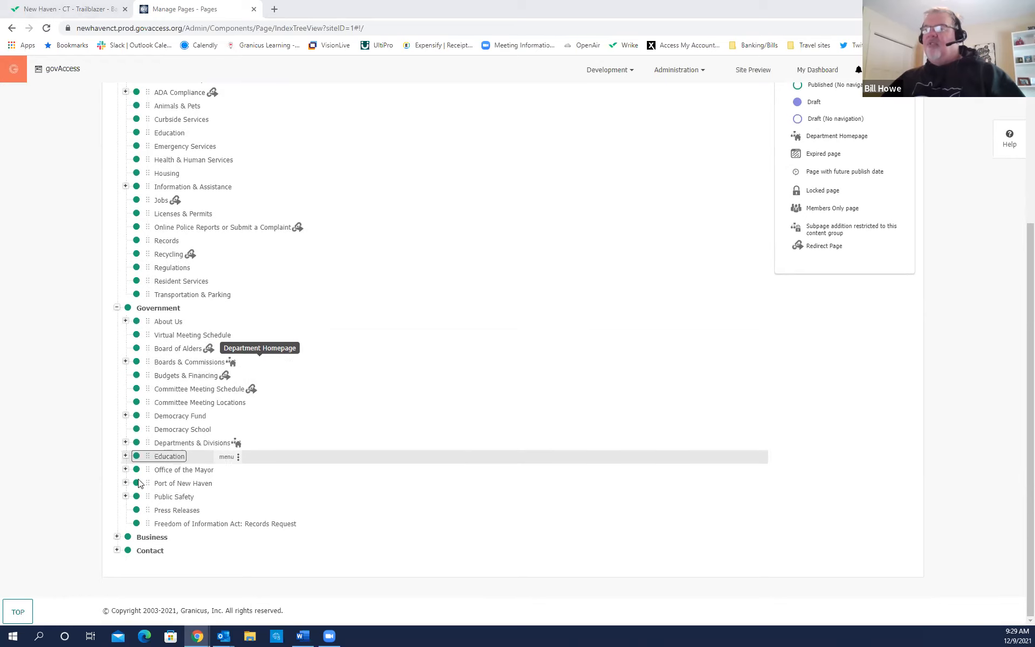
{"action": "scroll", "coordinate": [241, 437], "scroll_direction": "up", "scroll_amount": 2}
{"action": "scroll", "coordinate": [241, 439], "scroll_direction": "down", "scroll_amount": 1}
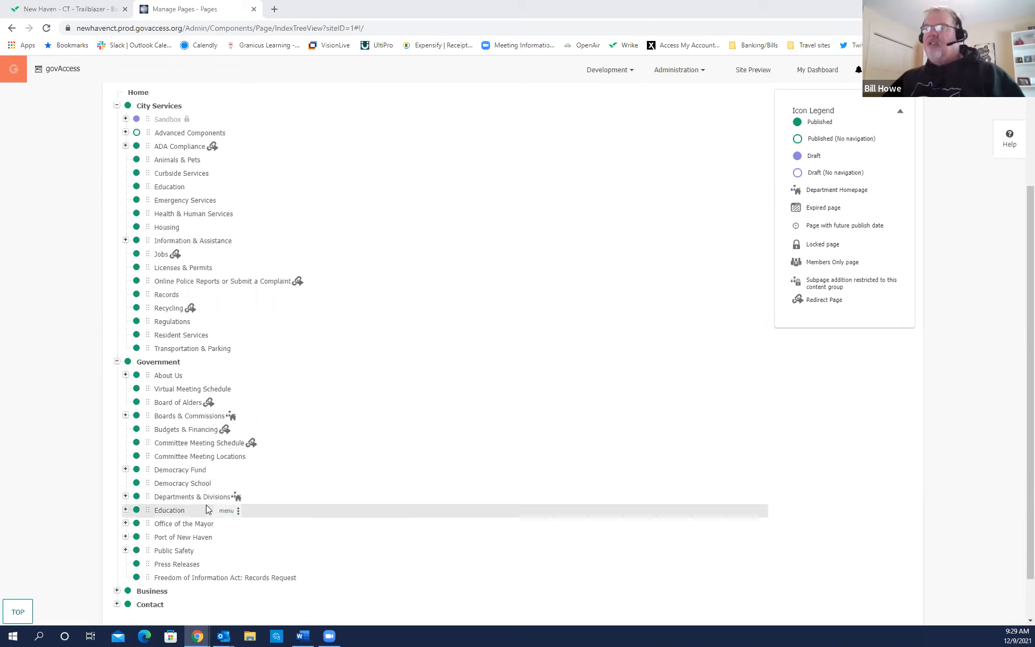
{"action": "left_click", "coordinate": [126, 498]}
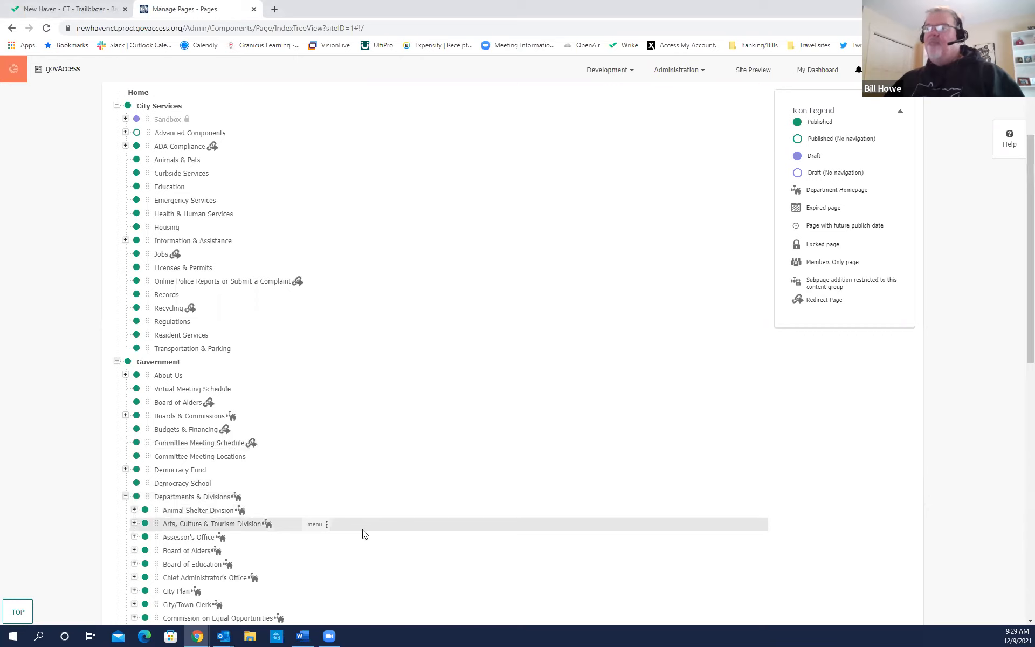
Scroll through the division pages, then collapse Departments & Divisions again.
{"action": "scroll", "coordinate": [363, 533], "scroll_direction": "down", "scroll_amount": 3}
{"action": "scroll", "coordinate": [340, 544], "scroll_direction": "down", "scroll_amount": 1}
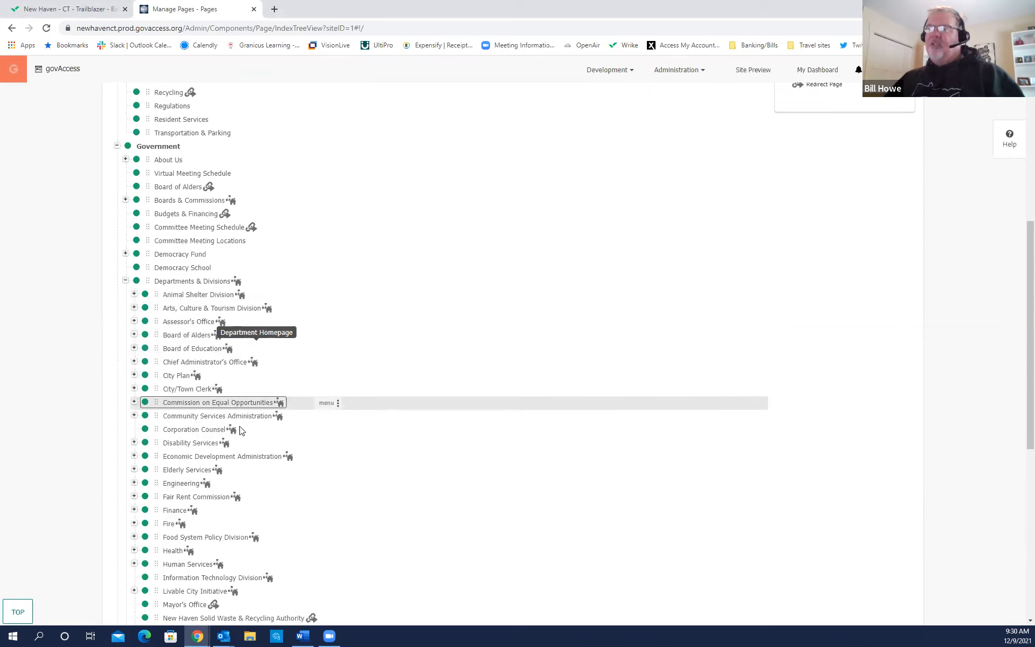
{"action": "scroll", "coordinate": [225, 453], "scroll_direction": "down", "scroll_amount": 5}
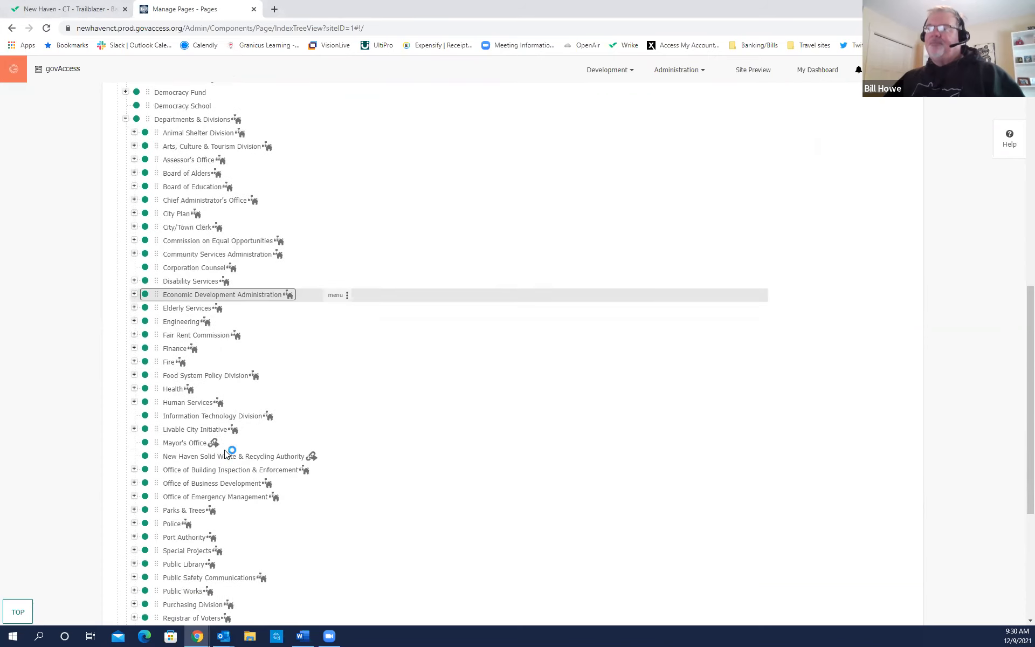
{"action": "scroll", "coordinate": [226, 454], "scroll_direction": "up", "scroll_amount": 5}
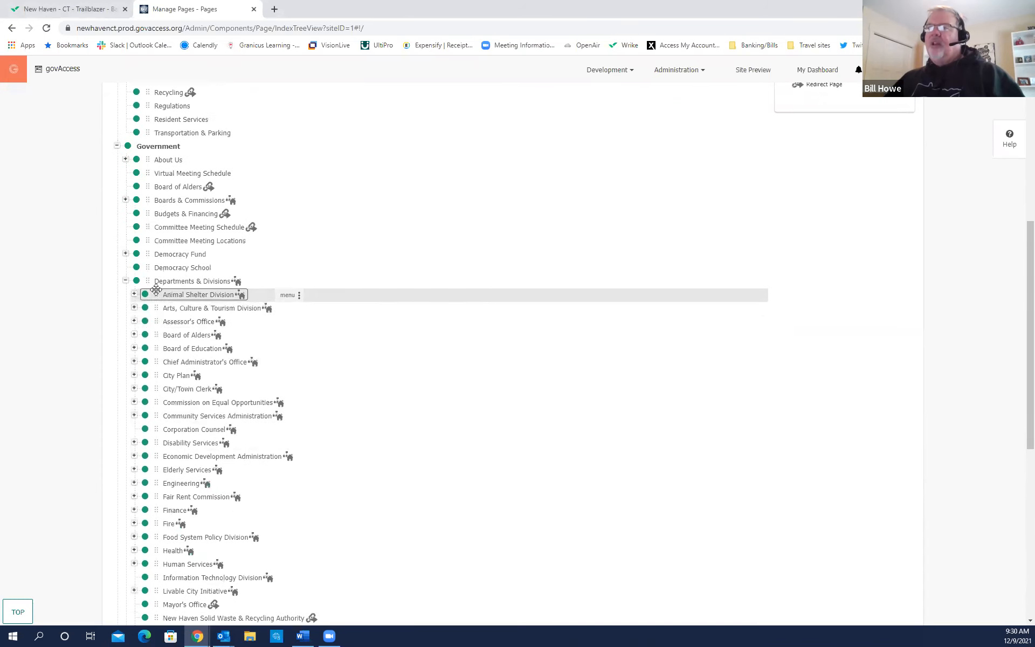
{"action": "left_click", "coordinate": [125, 281]}
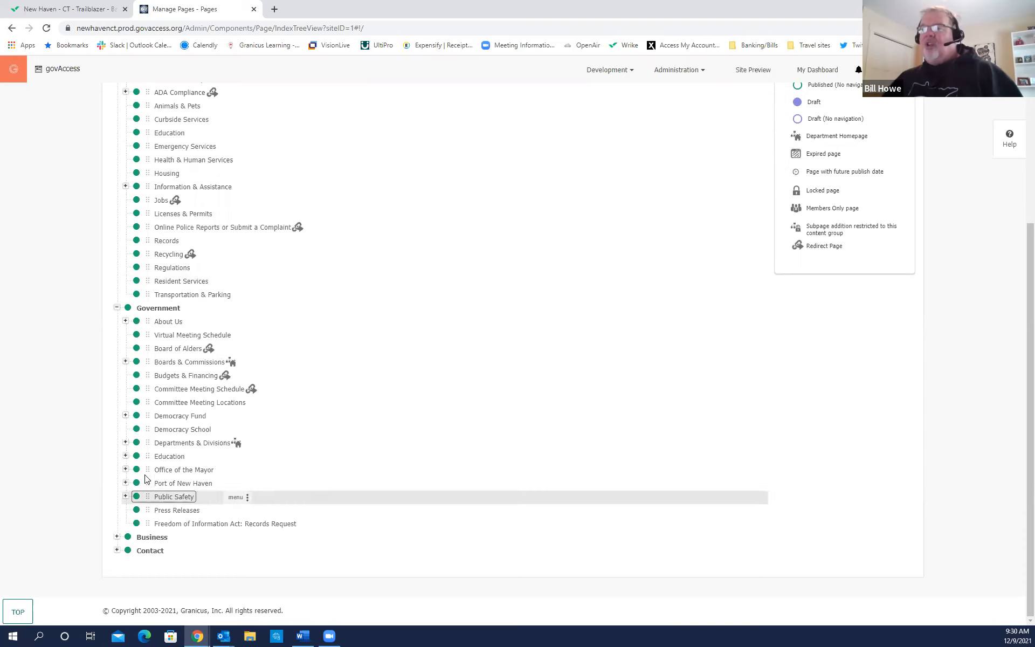
Expand Departments & Divisions, browse its departments from Arts, Culture & Tourism Division onward, and return to the top.
{"action": "left_click", "coordinate": [125, 443]}
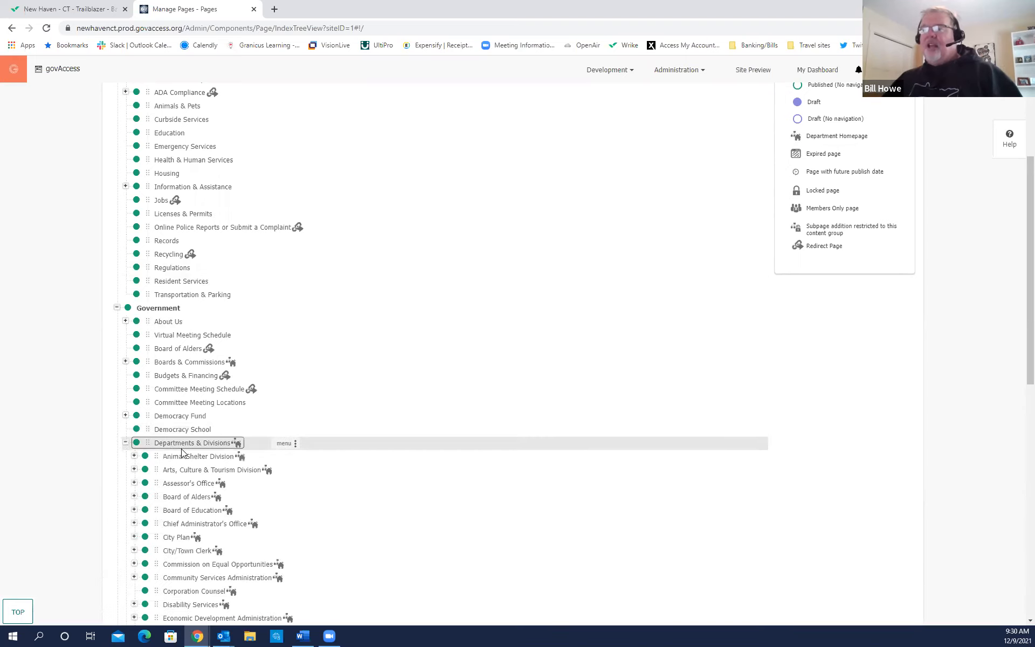
{"action": "scroll", "coordinate": [242, 474], "scroll_direction": "down", "scroll_amount": 4}
{"action": "scroll", "coordinate": [228, 474], "scroll_direction": "down", "scroll_amount": 2}
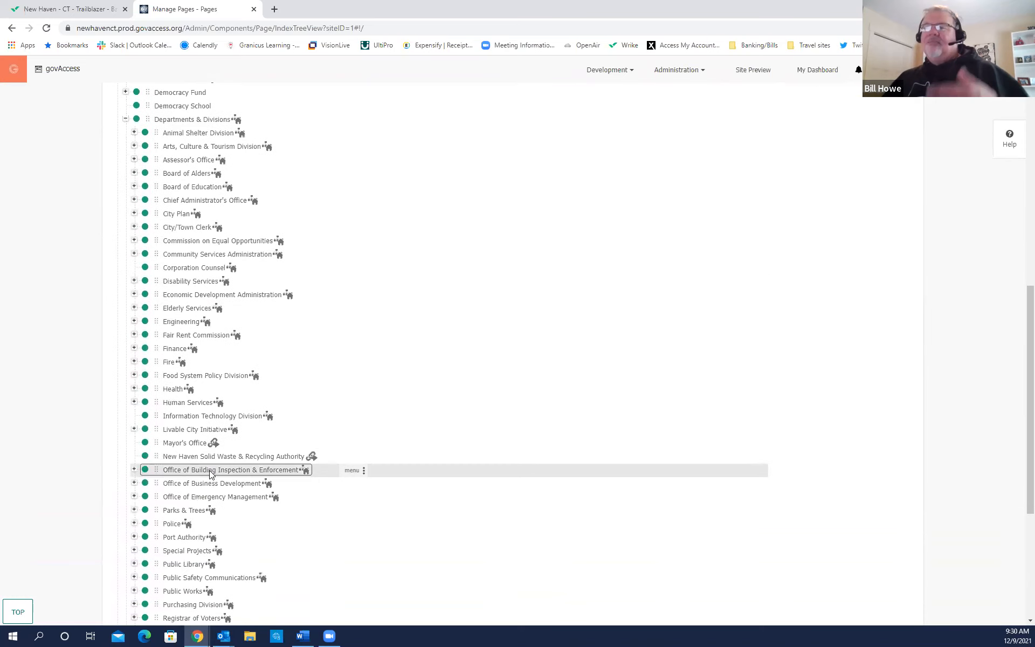
{"action": "scroll", "coordinate": [204, 474], "scroll_direction": "down", "scroll_amount": 2}
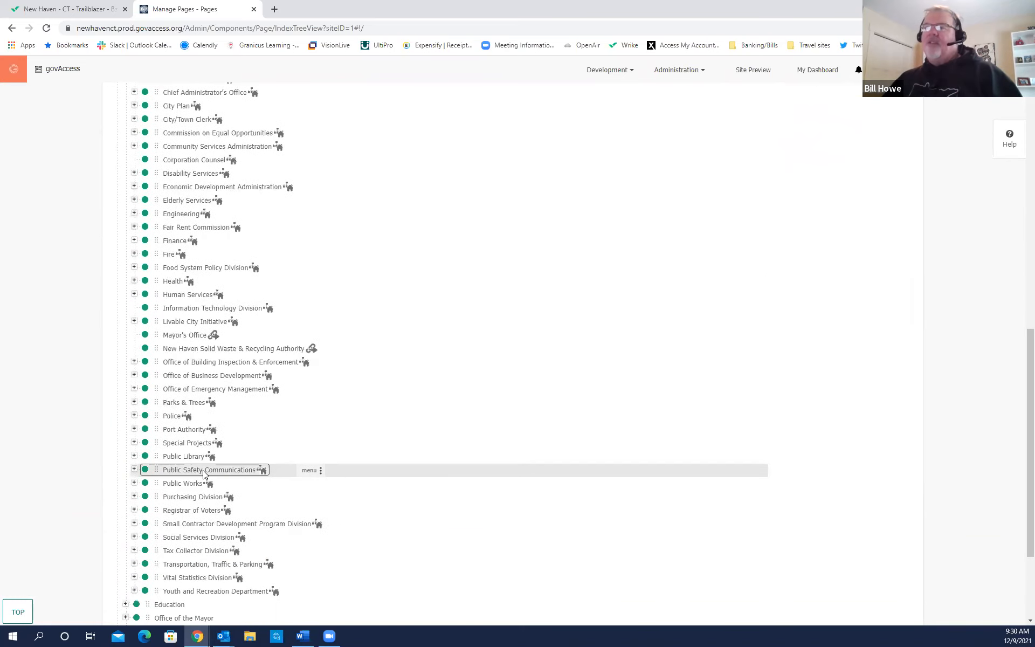
{"action": "scroll", "coordinate": [204, 474], "scroll_direction": "down", "scroll_amount": 2}
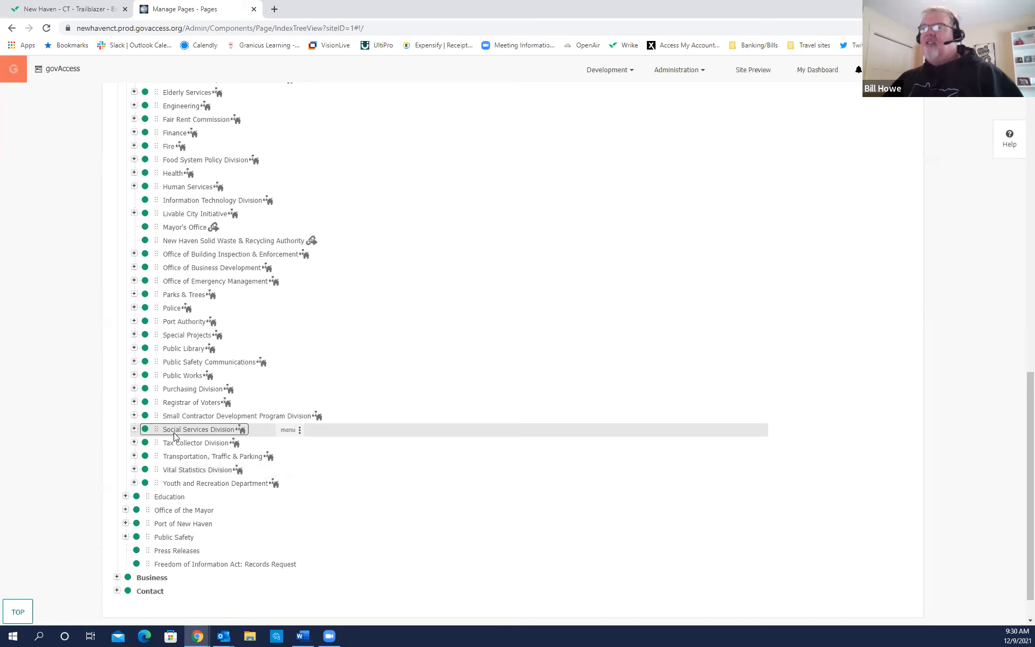
{"action": "scroll", "coordinate": [175, 436], "scroll_direction": "up", "scroll_amount": 2}
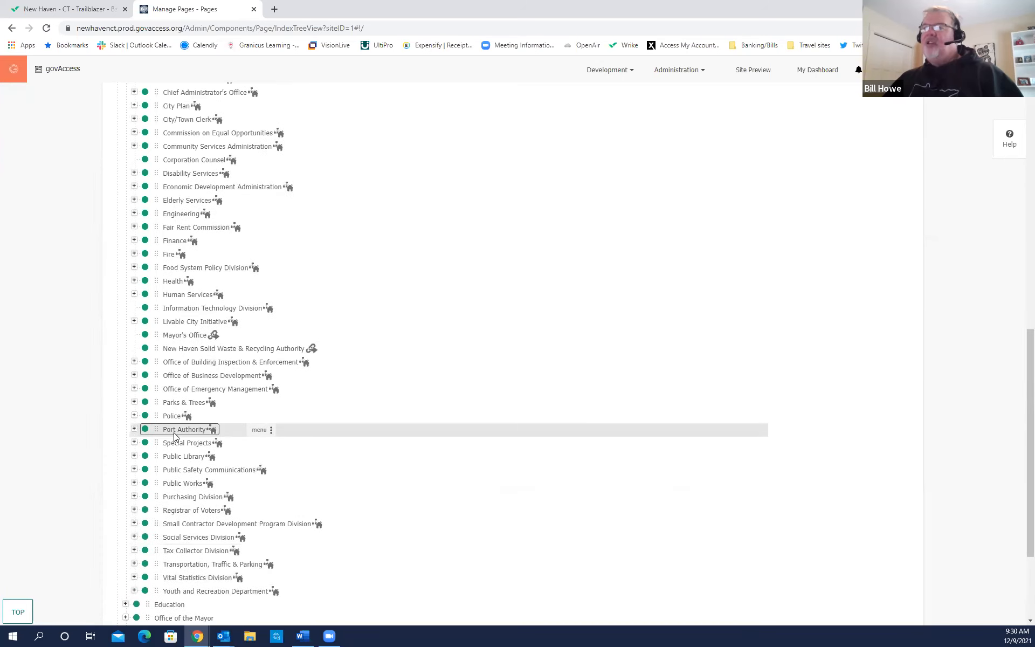
{"action": "scroll", "coordinate": [174, 436], "scroll_direction": "up", "scroll_amount": 3}
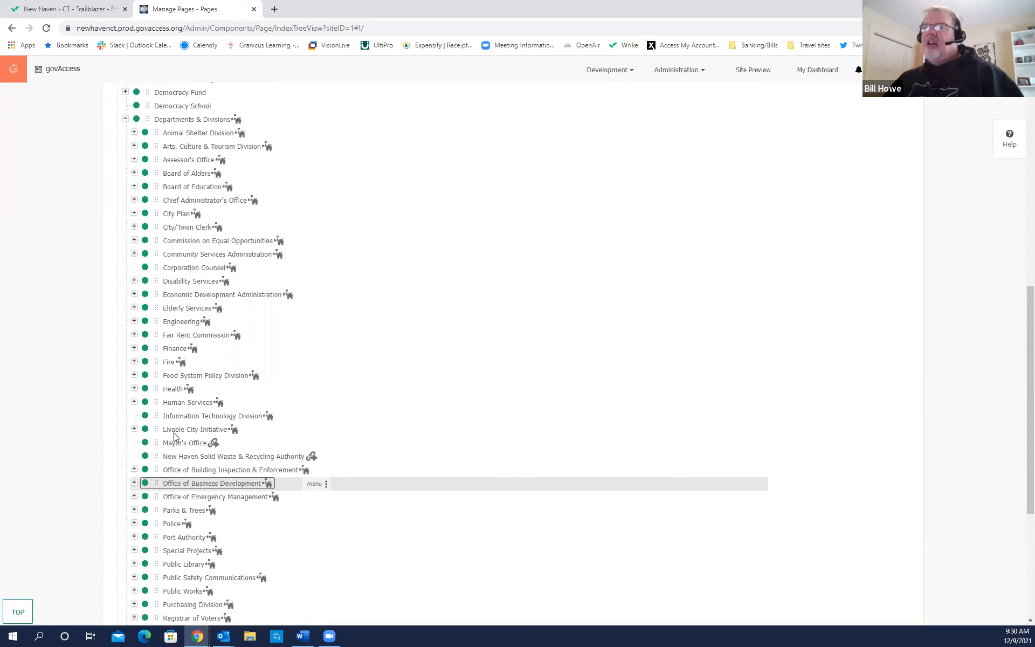
{"action": "scroll", "coordinate": [174, 436], "scroll_direction": "up", "scroll_amount": 4}
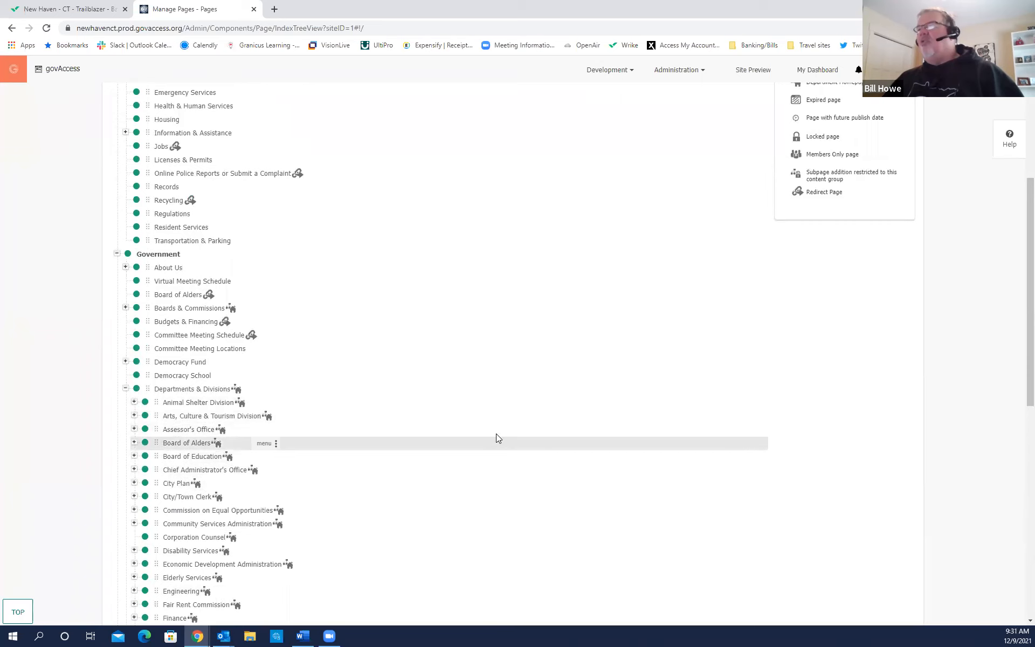
{"action": "scroll", "coordinate": [698, 430], "scroll_direction": "up", "scroll_amount": 1}
{"action": "scroll", "coordinate": [698, 431], "scroll_direction": "up", "scroll_amount": 2}
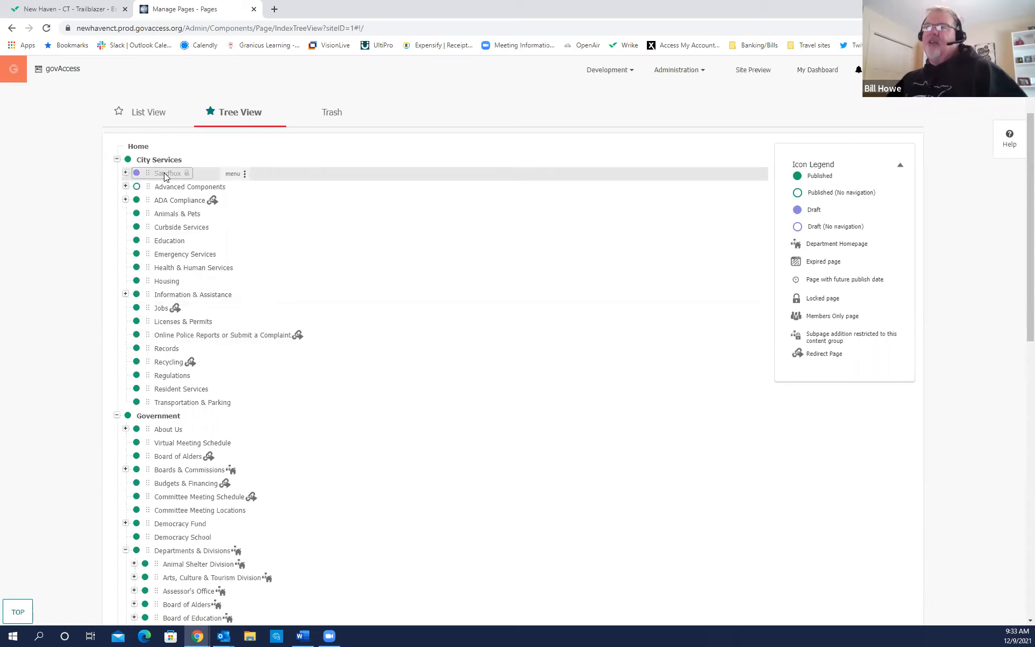
{"action": "mouse_move", "coordinate": [188, 178]}
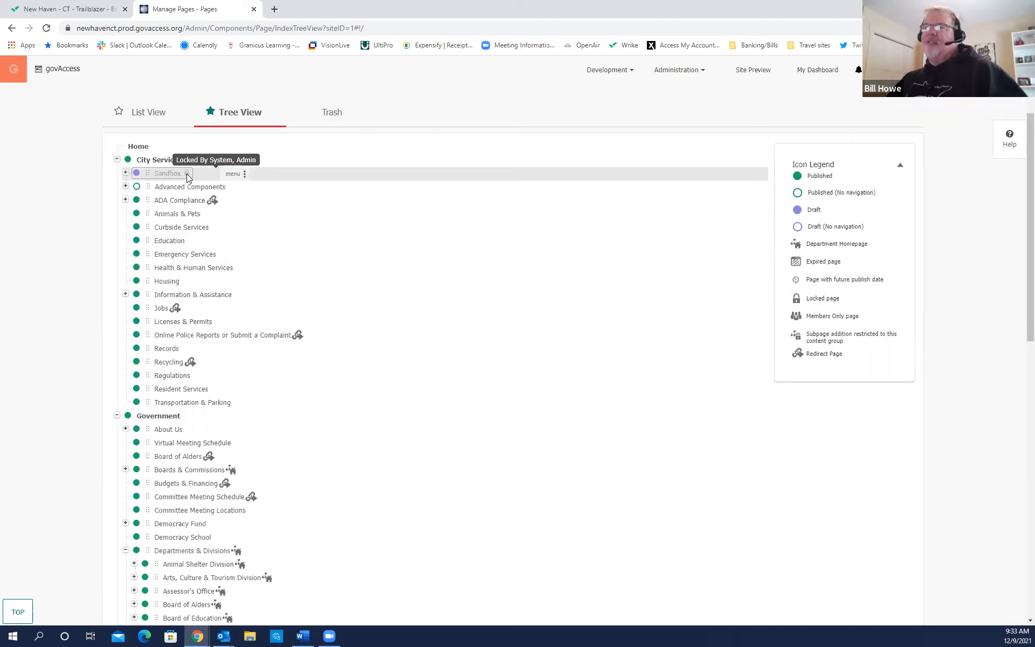
{"action": "scroll", "coordinate": [242, 293], "scroll_direction": "down", "scroll_amount": 3}
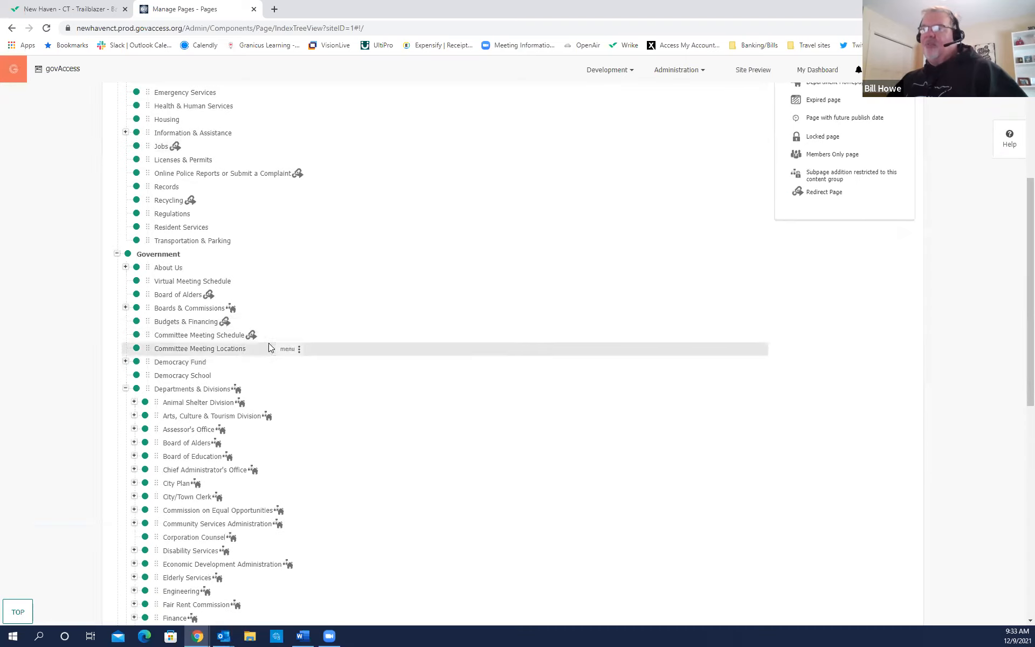
{"action": "scroll", "coordinate": [396, 376], "scroll_direction": "down", "scroll_amount": 3}
{"action": "scroll", "coordinate": [296, 373], "scroll_direction": "down", "scroll_amount": 3}
{"action": "scroll", "coordinate": [347, 379], "scroll_direction": "down", "scroll_amount": 3}
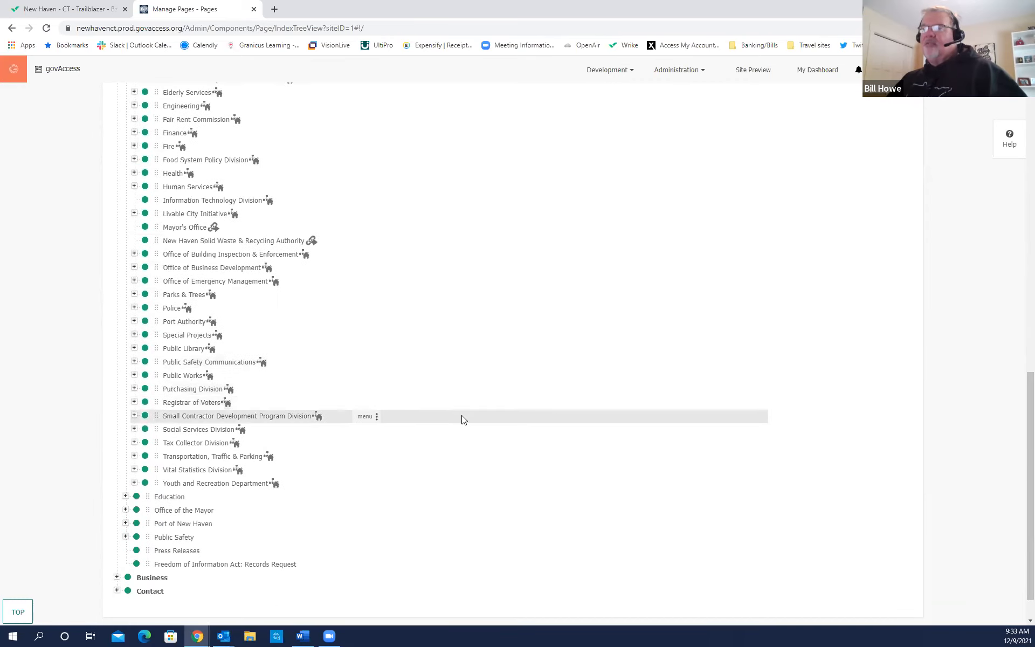
{"action": "scroll", "coordinate": [462, 419], "scroll_direction": "down", "scroll_amount": 1}
{"action": "scroll", "coordinate": [461, 418], "scroll_direction": "up", "scroll_amount": 5}
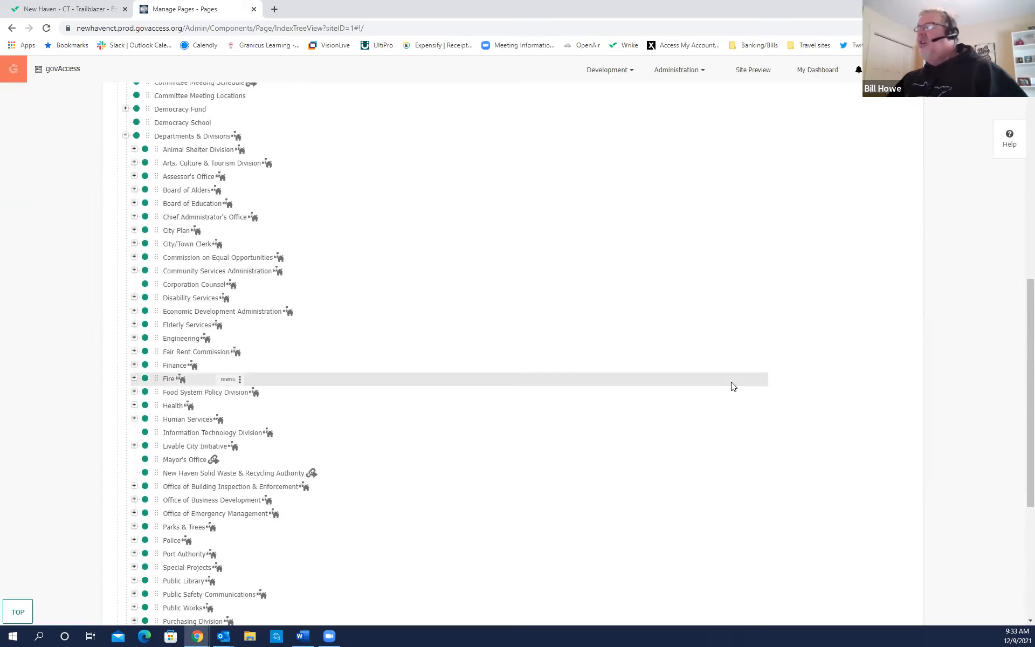
{"action": "scroll", "coordinate": [733, 386], "scroll_direction": "up", "scroll_amount": 8}
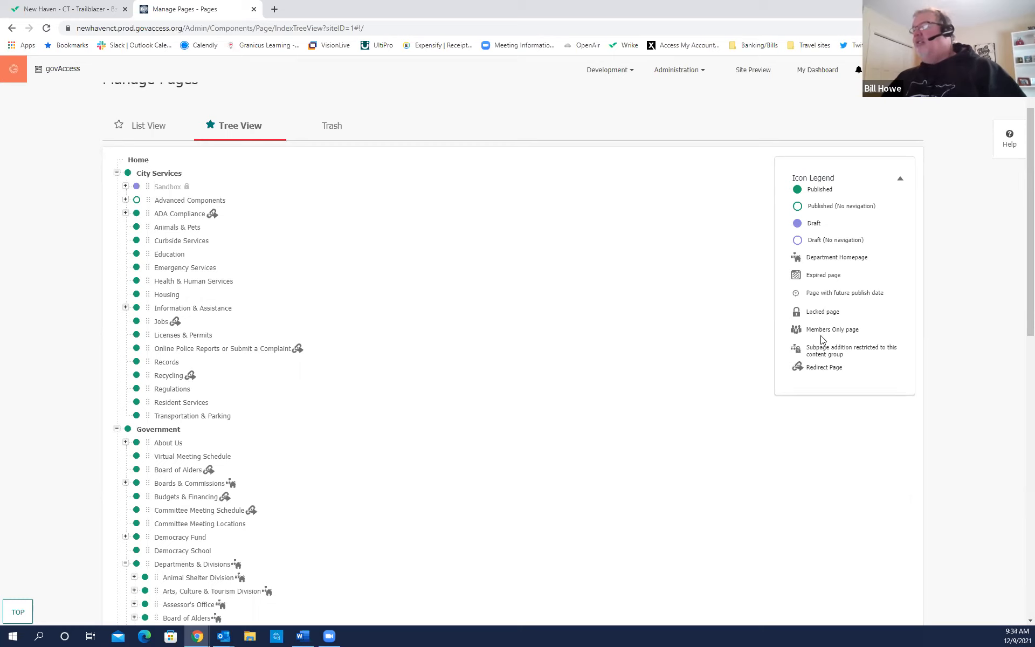
{"action": "key", "text": "ctrl"}
{"action": "key", "text": "ctrl"}
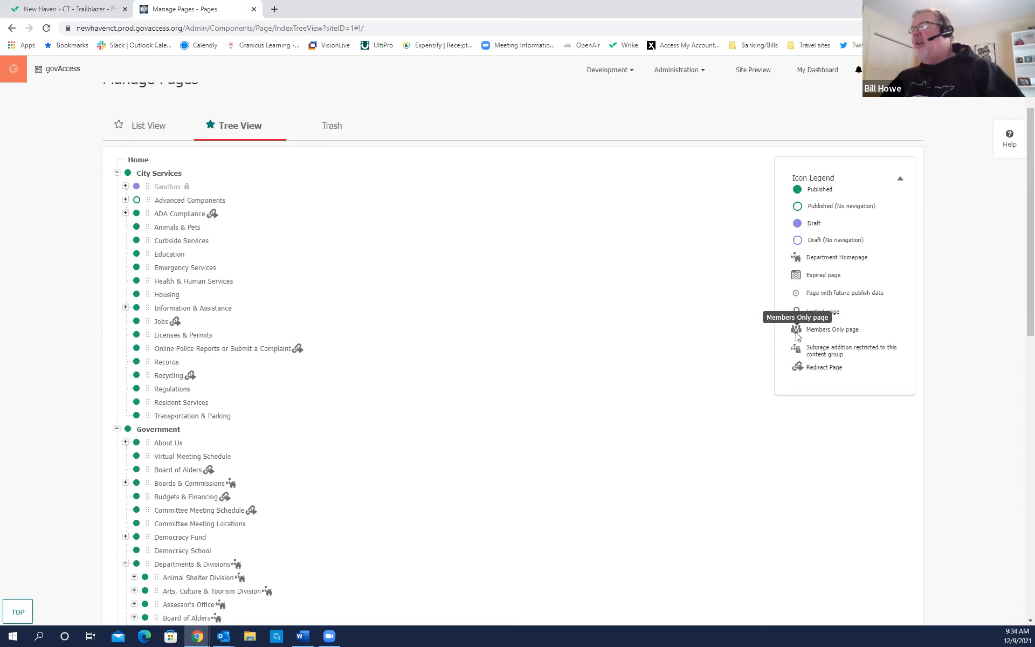
{"action": "key", "text": "ctrl"}
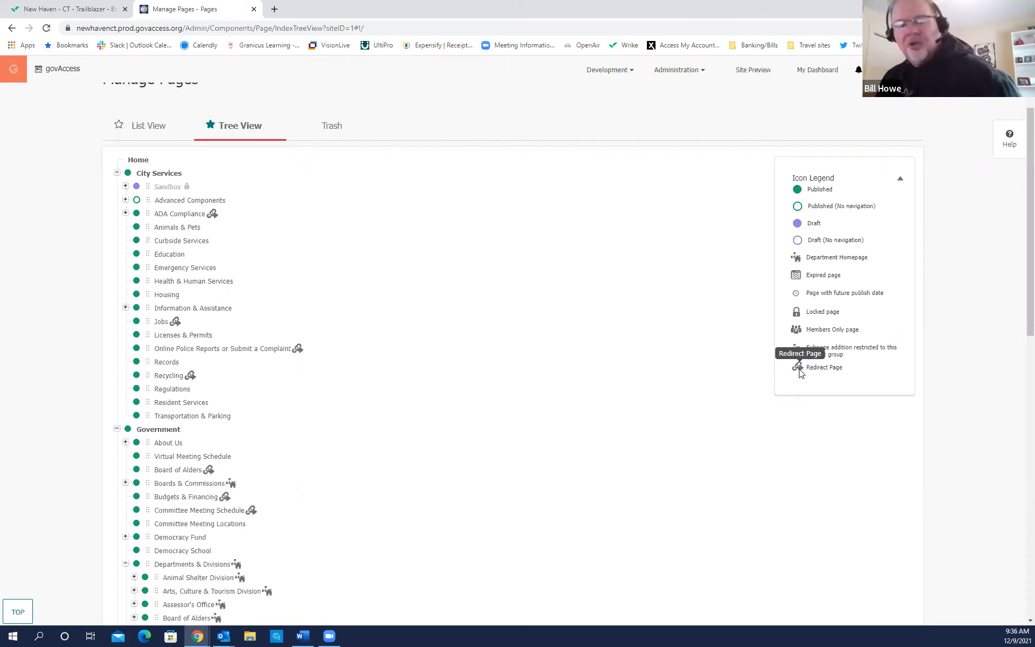
{"action": "key", "text": "ctrl"}
{"action": "key", "text": "ctrl"}
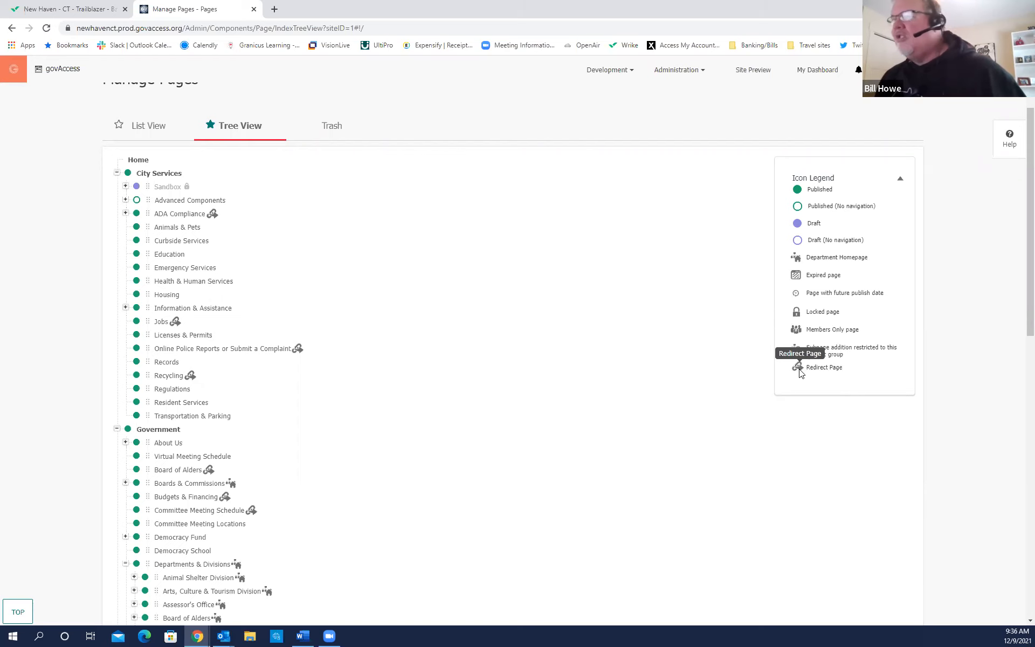
{"action": "scroll", "coordinate": [477, 369], "scroll_direction": "down", "scroll_amount": 2}
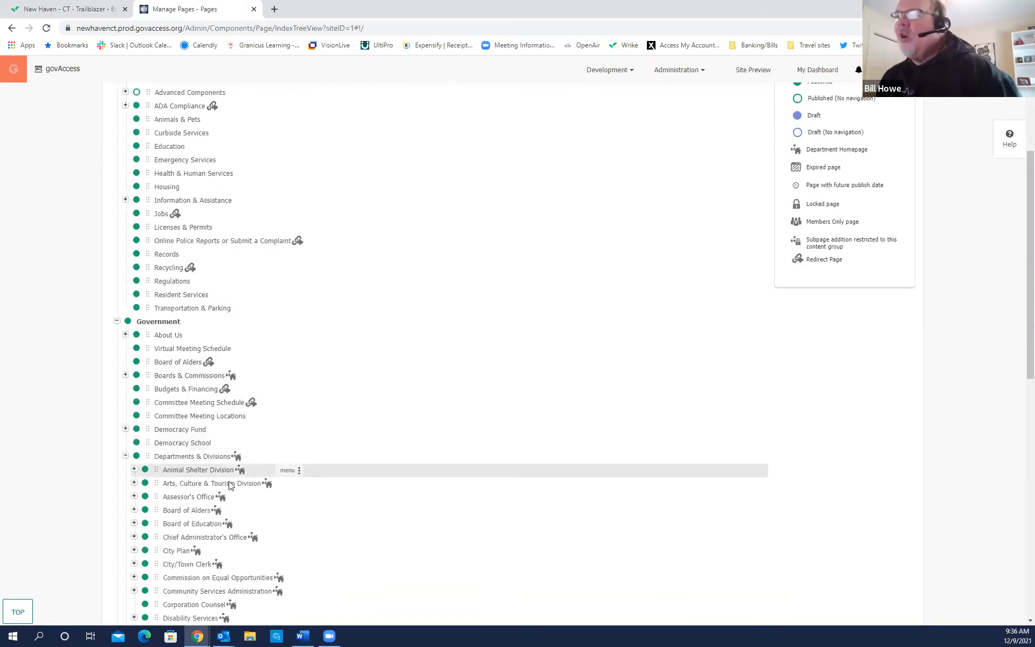
{"action": "scroll", "coordinate": [586, 415], "scroll_direction": "up", "scroll_amount": 1}
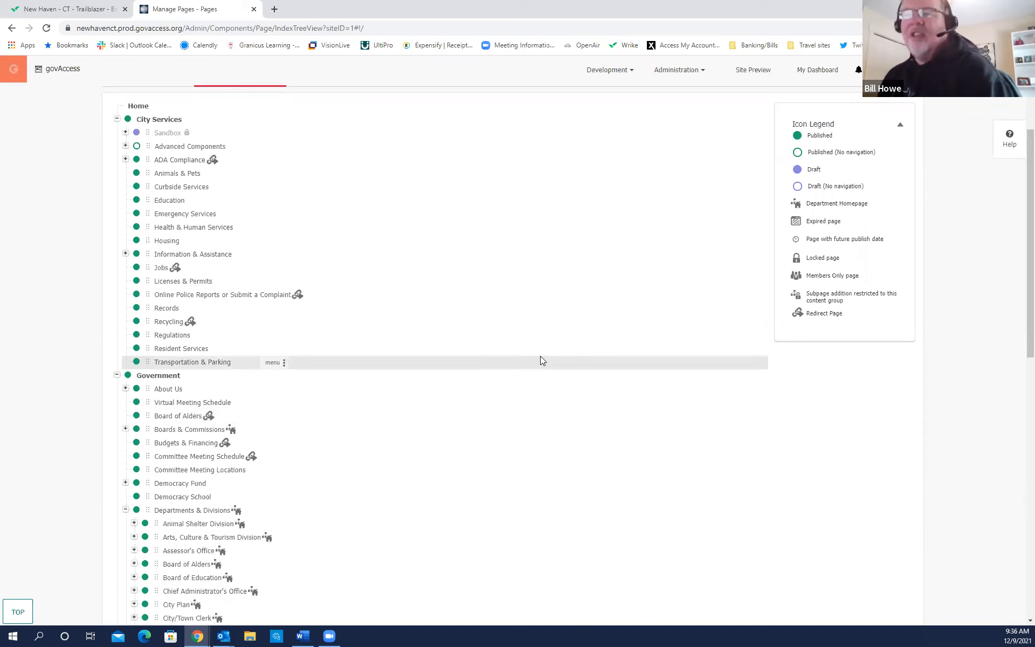
{"action": "left_click", "coordinate": [215, 163]}
{"action": "mouse_move", "coordinate": [216, 164]}
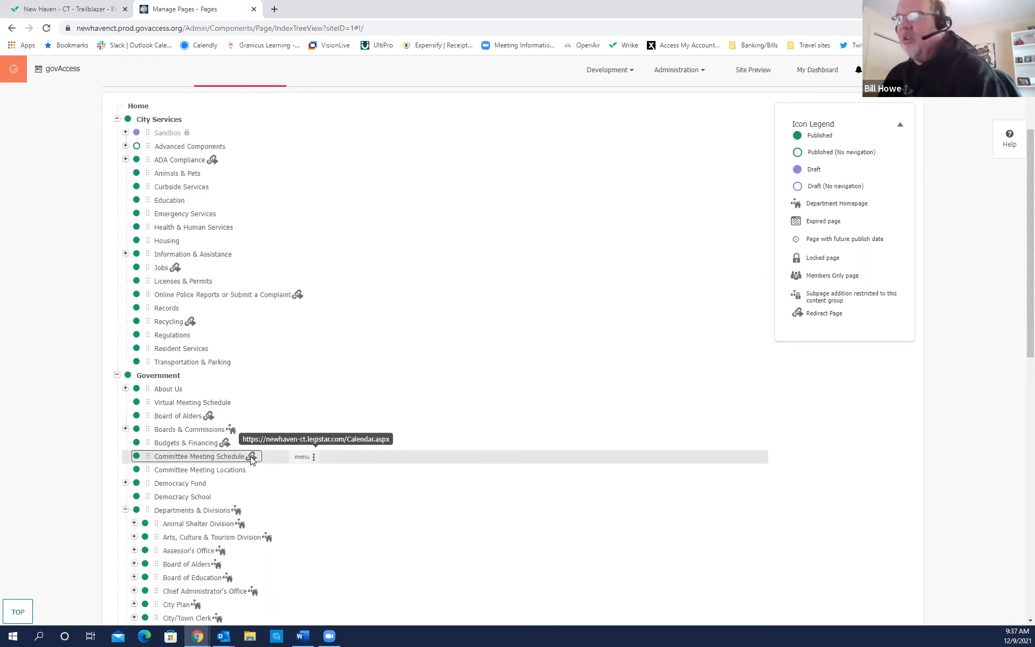
{"action": "scroll", "coordinate": [399, 574], "scroll_direction": "up", "scroll_amount": 3}
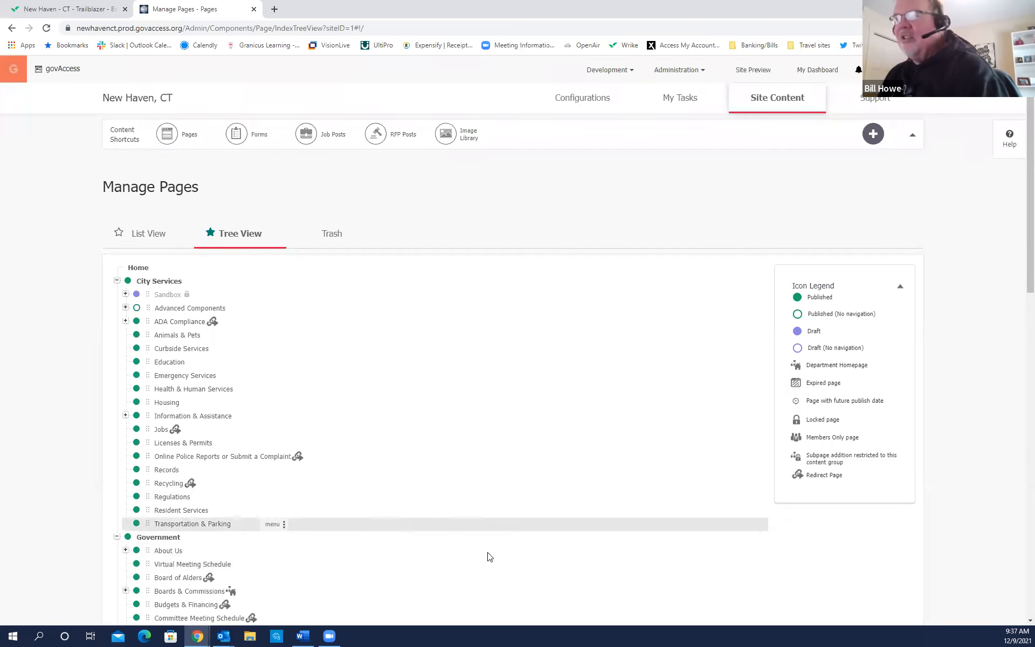
Switch Manage Pages to List View to show all 707 site pages.
{"action": "left_click", "coordinate": [152, 243]}
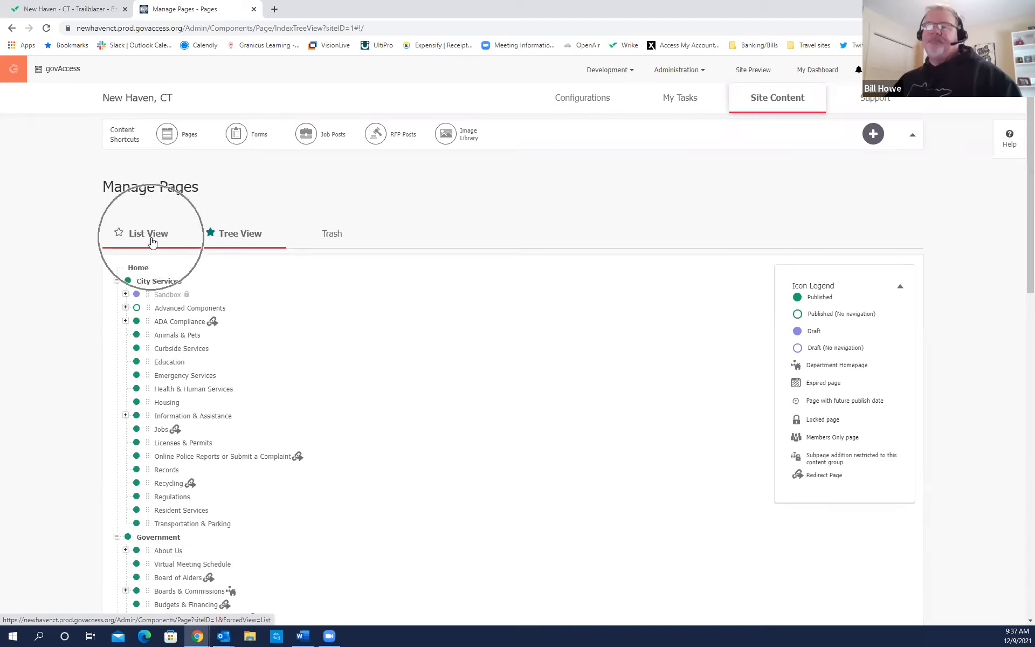
{"action": "left_click", "coordinate": [152, 243]}
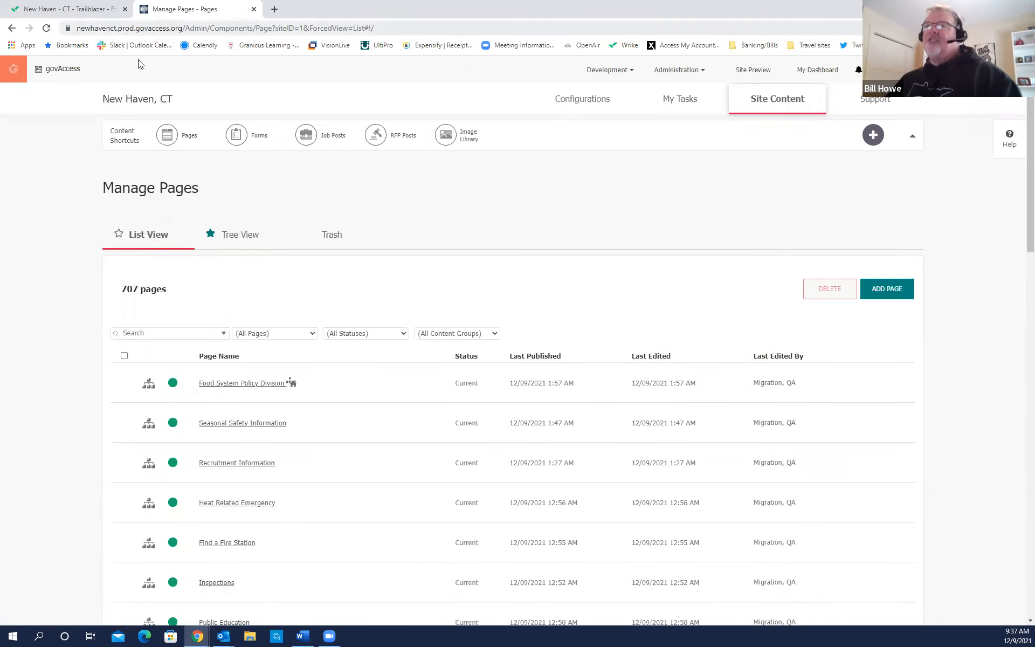
{"action": "left_click", "coordinate": [162, 248]}
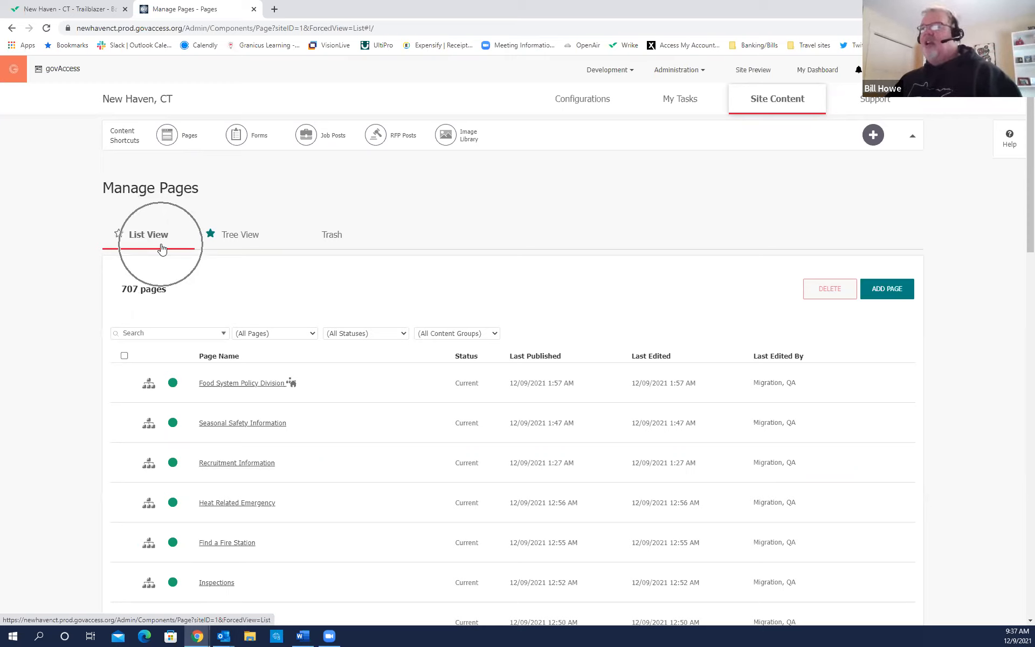
Start the Add Page dialog with its Home location tree.
{"action": "left_click", "coordinate": [892, 306]}
{"action": "key", "text": "ctrl"}
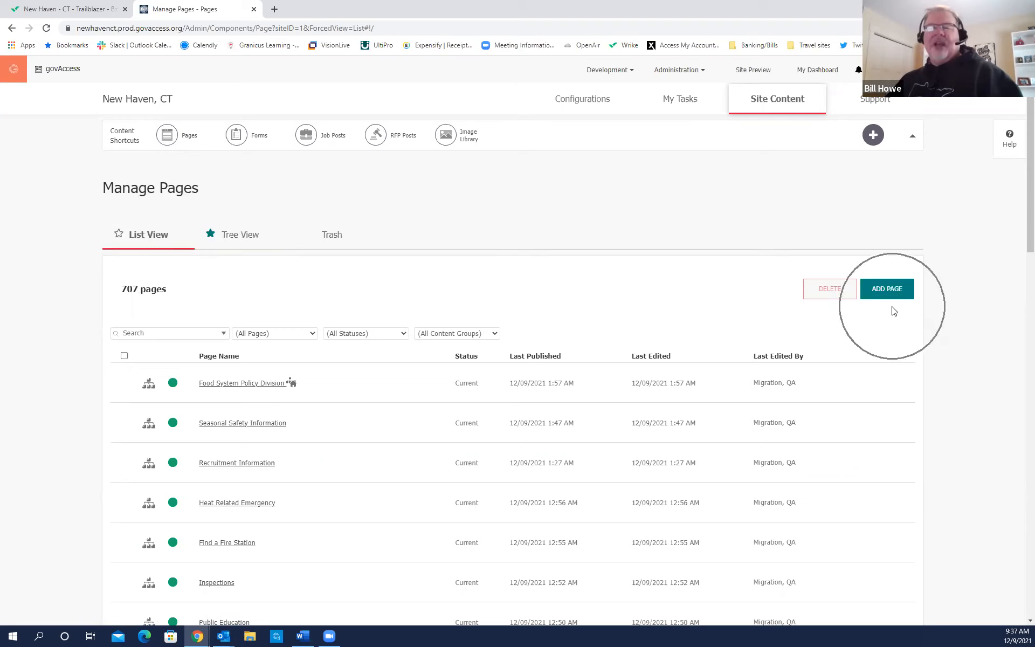
{"action": "key", "text": "ctrl"}
Expand Contact, collapse Government, and select Contact as the new page's target location.
{"action": "left_click", "coordinate": [895, 297]}
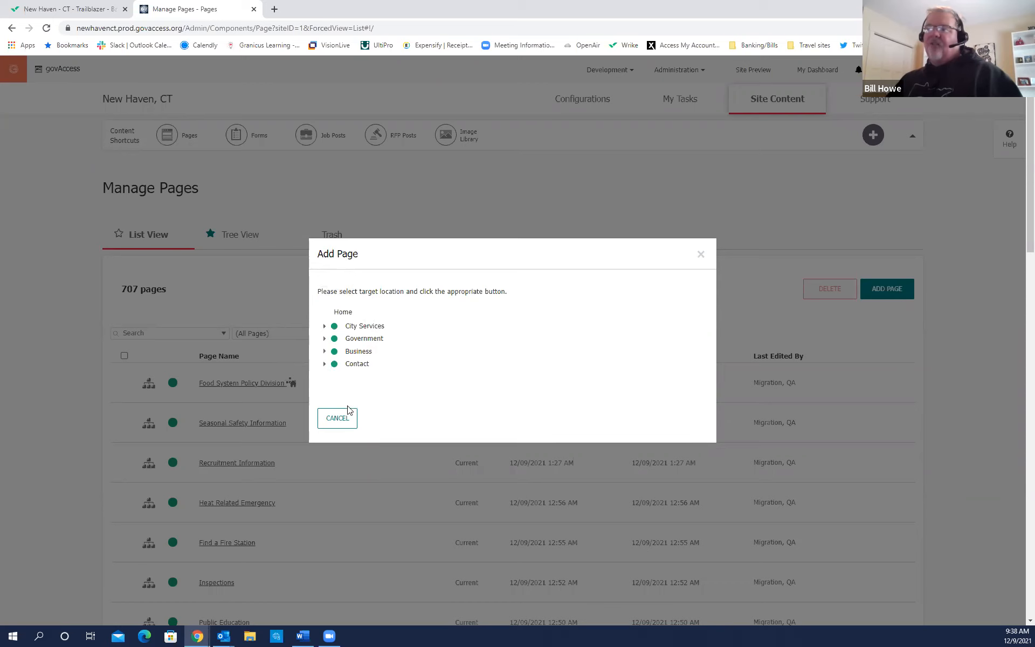
{"action": "left_click", "coordinate": [325, 364]}
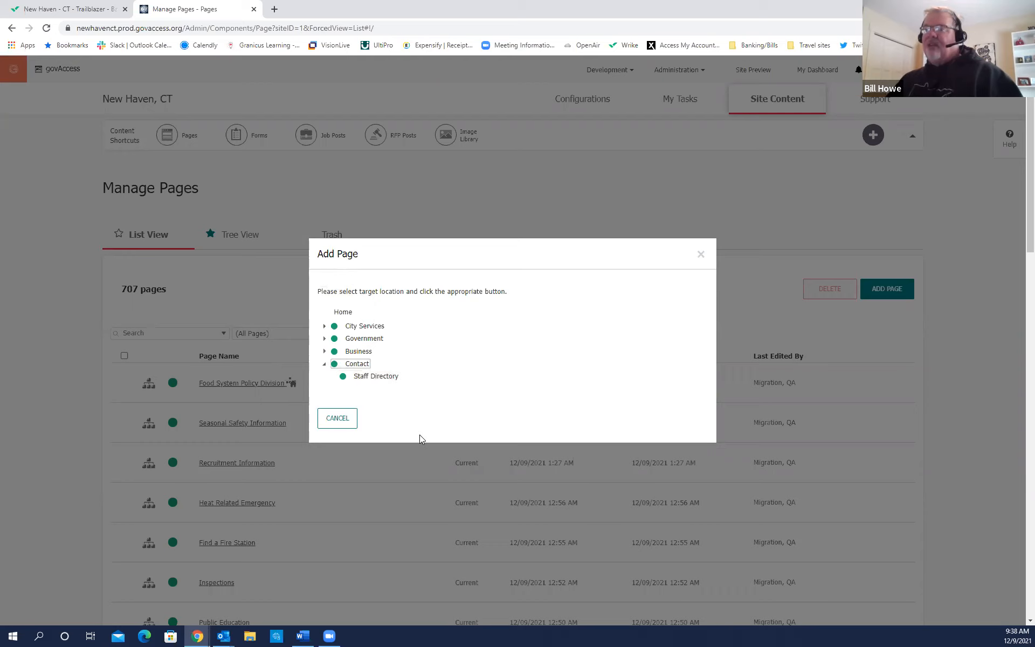
{"action": "left_click", "coordinate": [323, 338]}
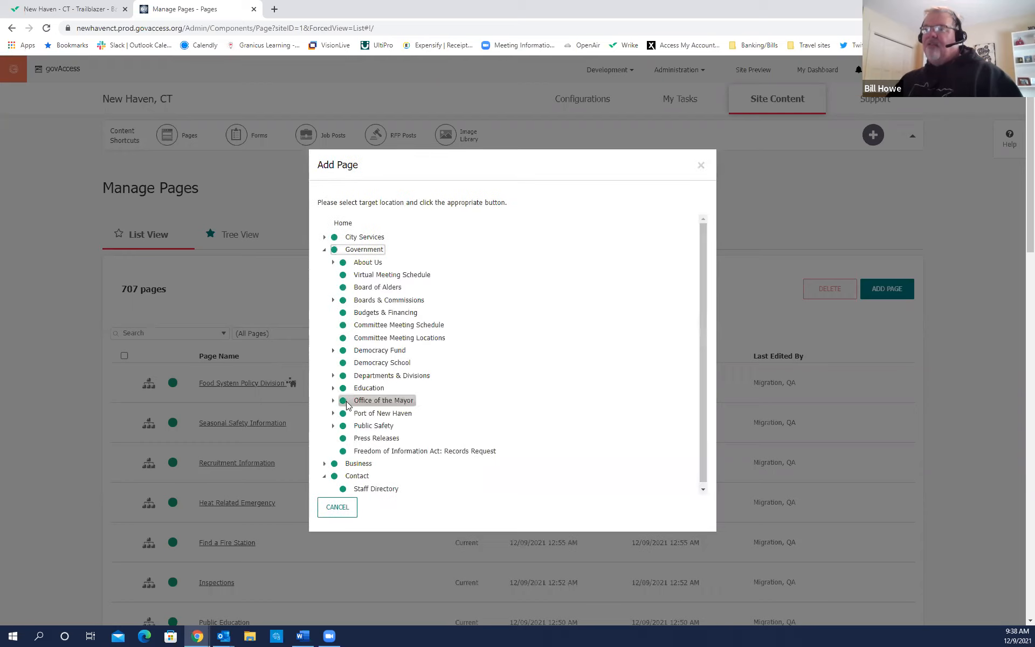
{"action": "left_click", "coordinate": [324, 249]}
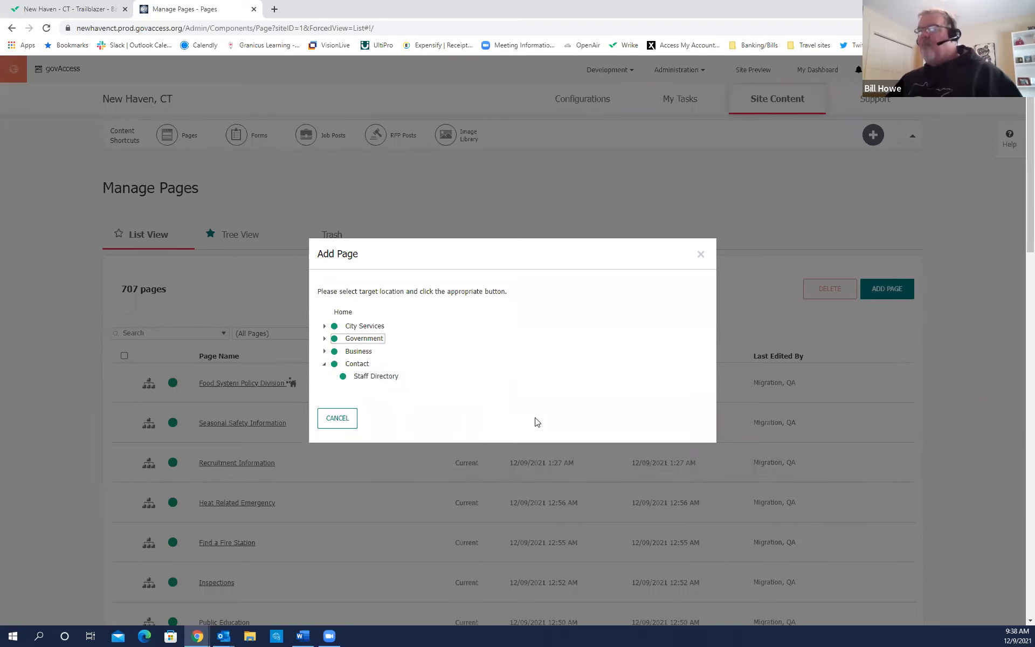
{"action": "left_click", "coordinate": [617, 412]}
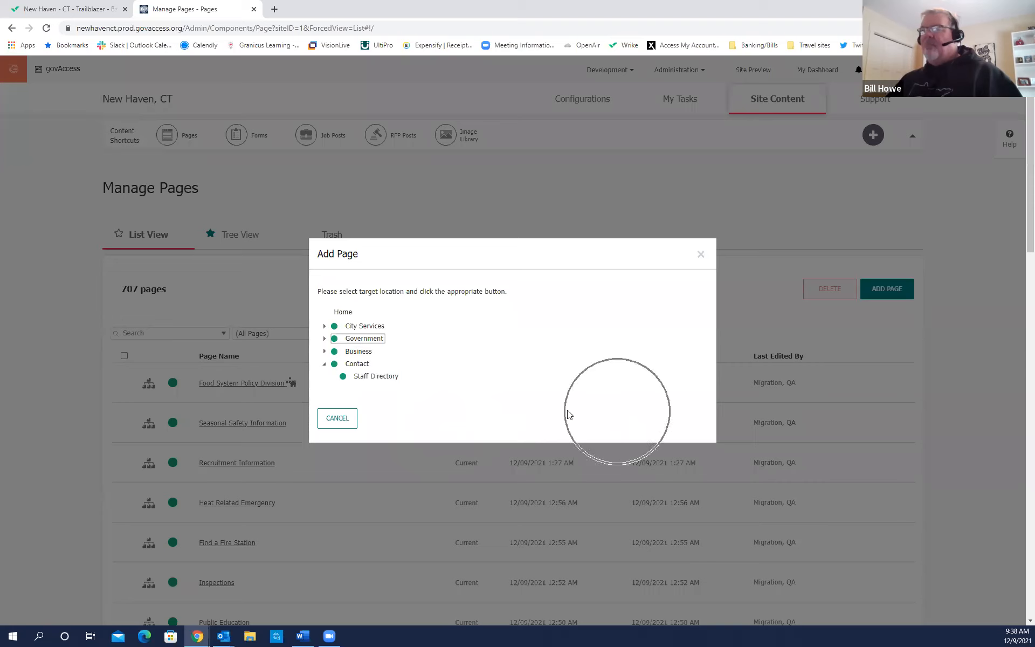
{"action": "left_click", "coordinate": [349, 365]}
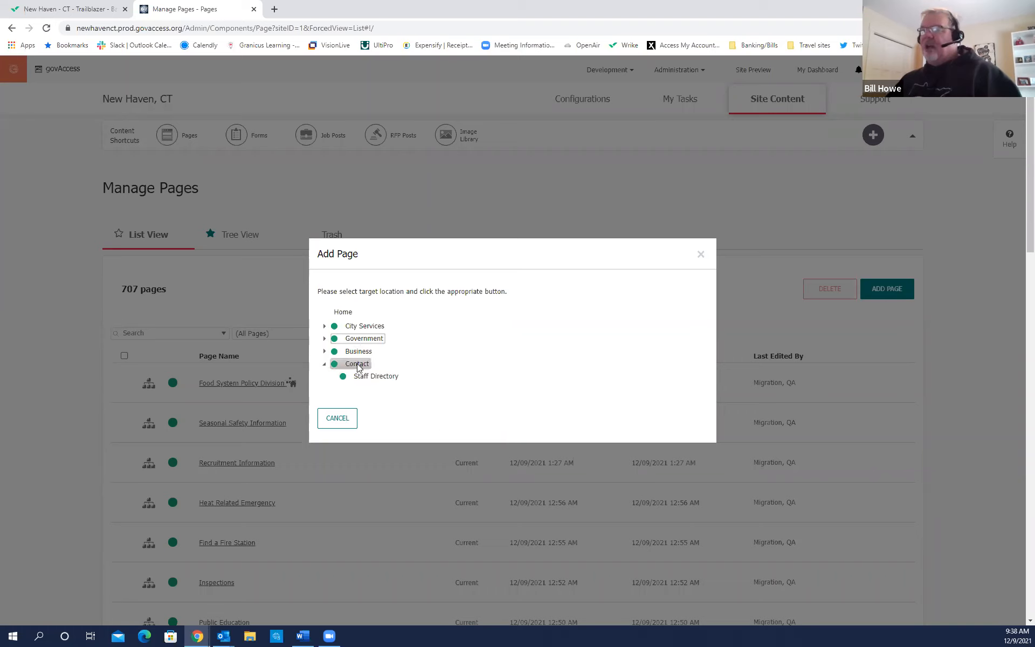
{"action": "left_click", "coordinate": [358, 366]}
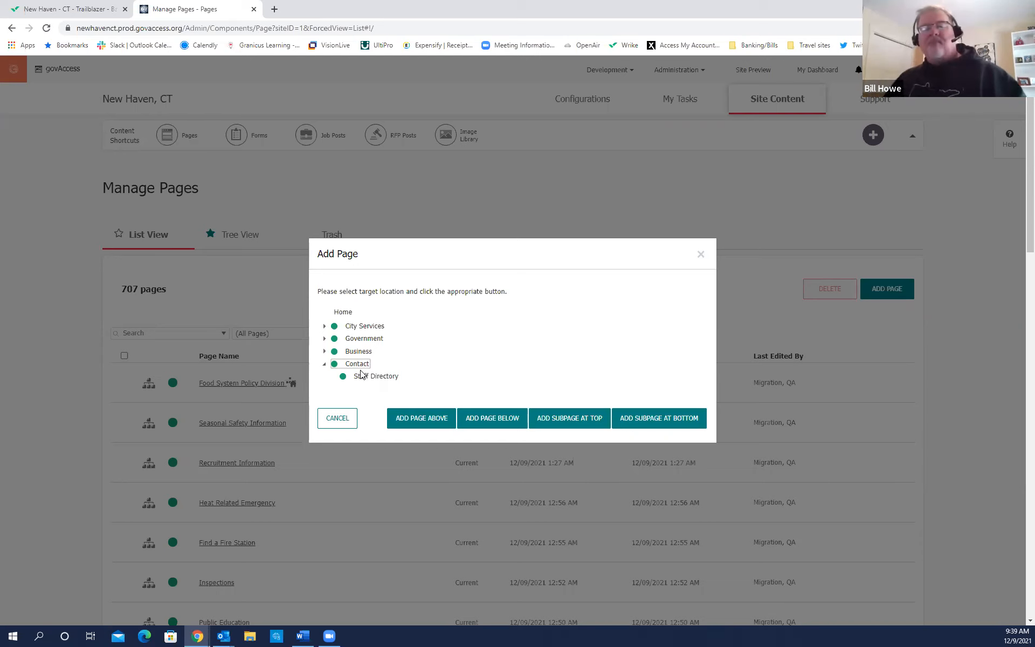
Reselect Contact and add the new page as its bottom subpage.
{"action": "left_click", "coordinate": [363, 370]}
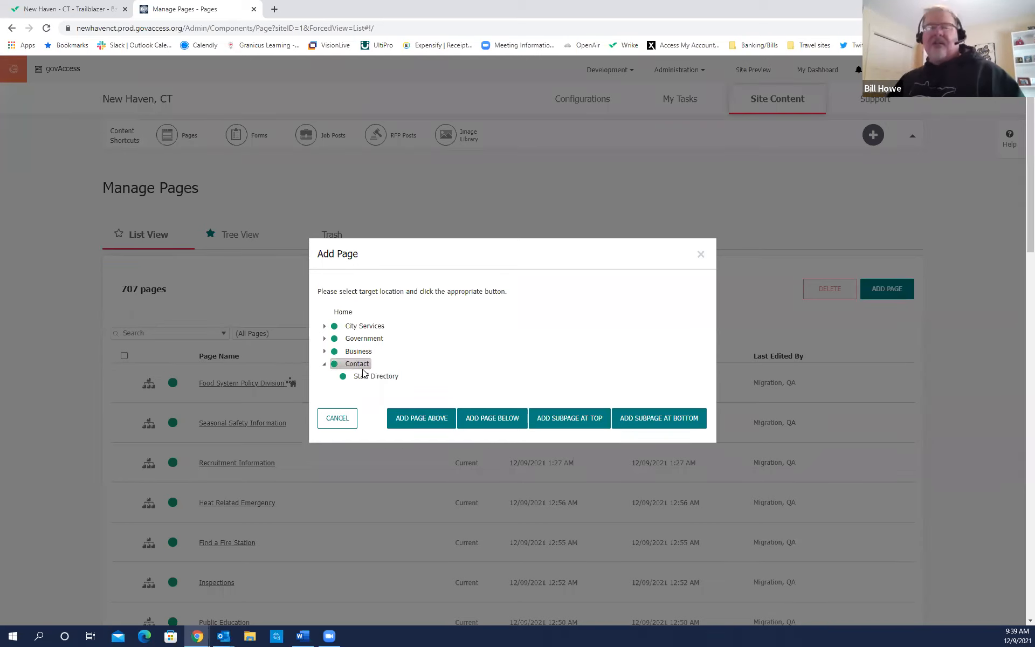
{"action": "key", "text": "ctrl"}
{"action": "key", "text": "ctrl"}
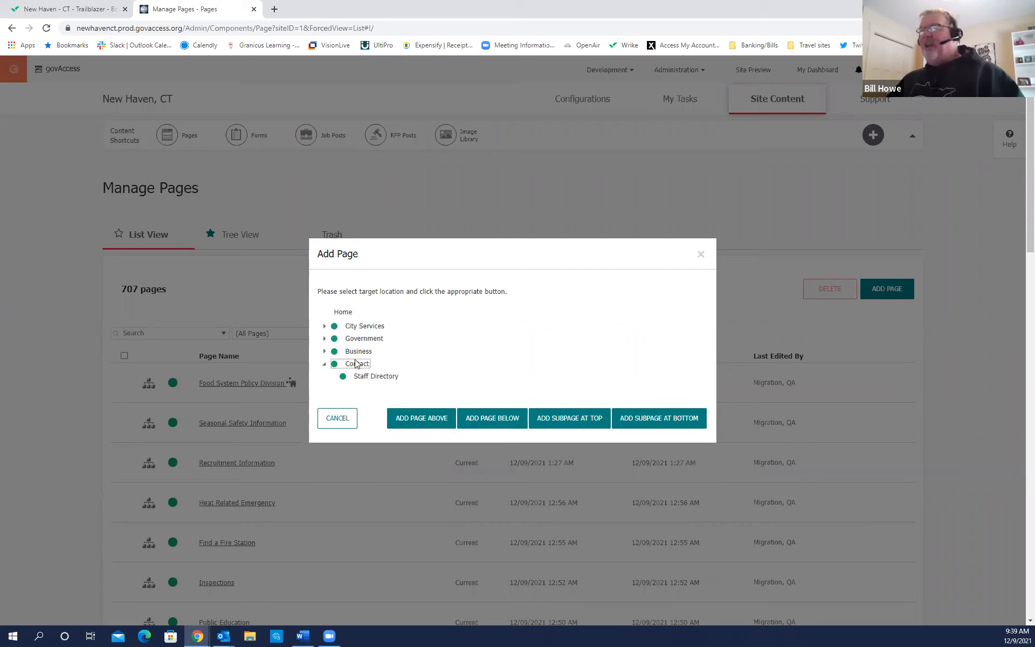
{"action": "key", "text": "ctrl"}
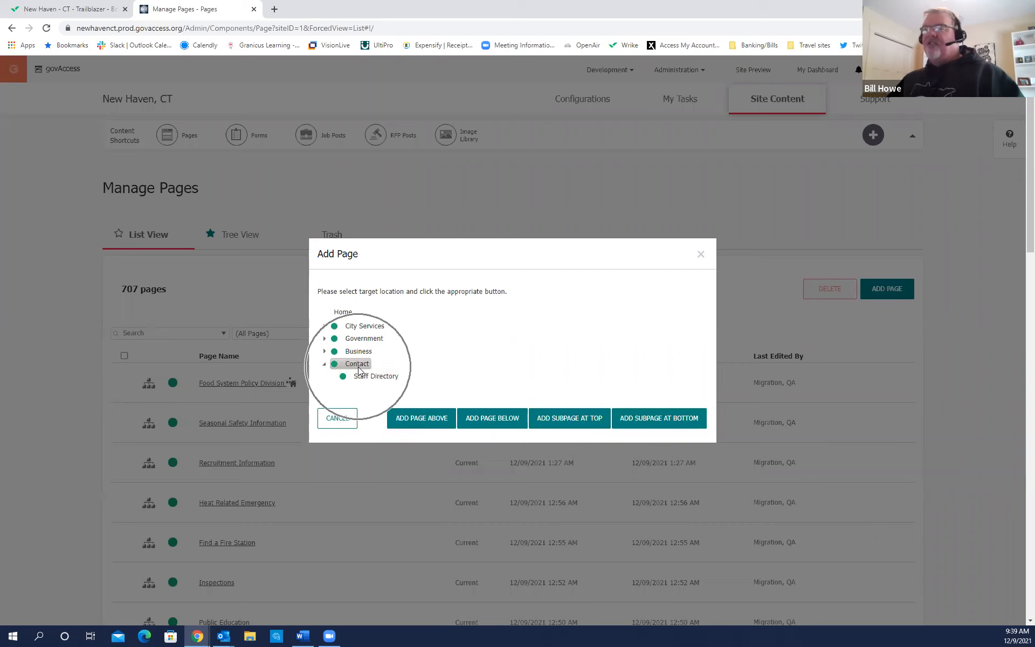
{"action": "key", "text": "ctrl"}
{"action": "key", "text": "ctrl"}
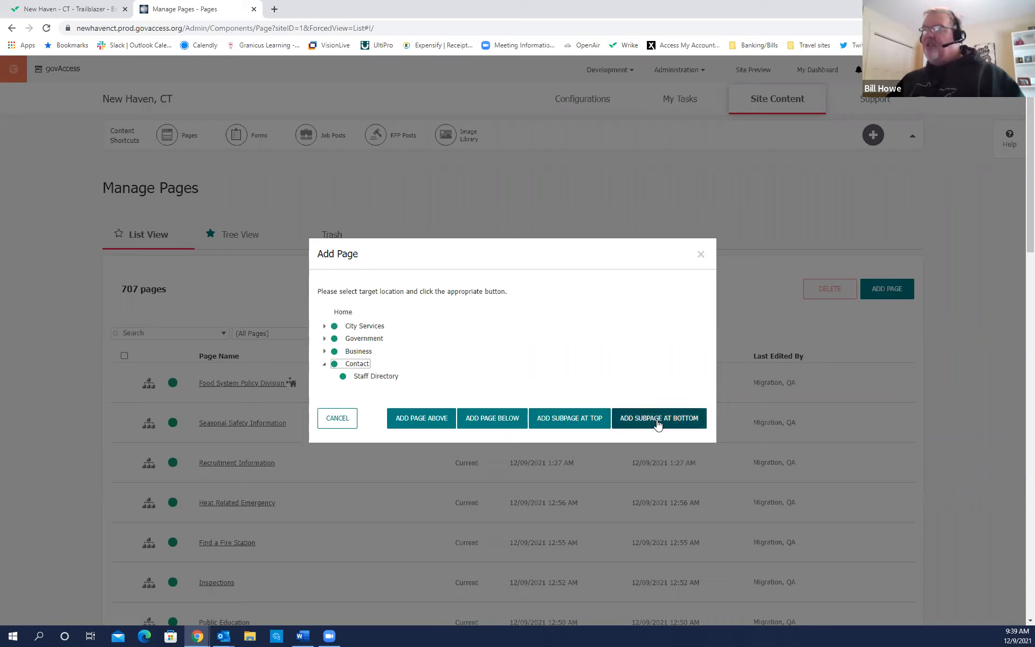
{"action": "left_click", "coordinate": [386, 378]}
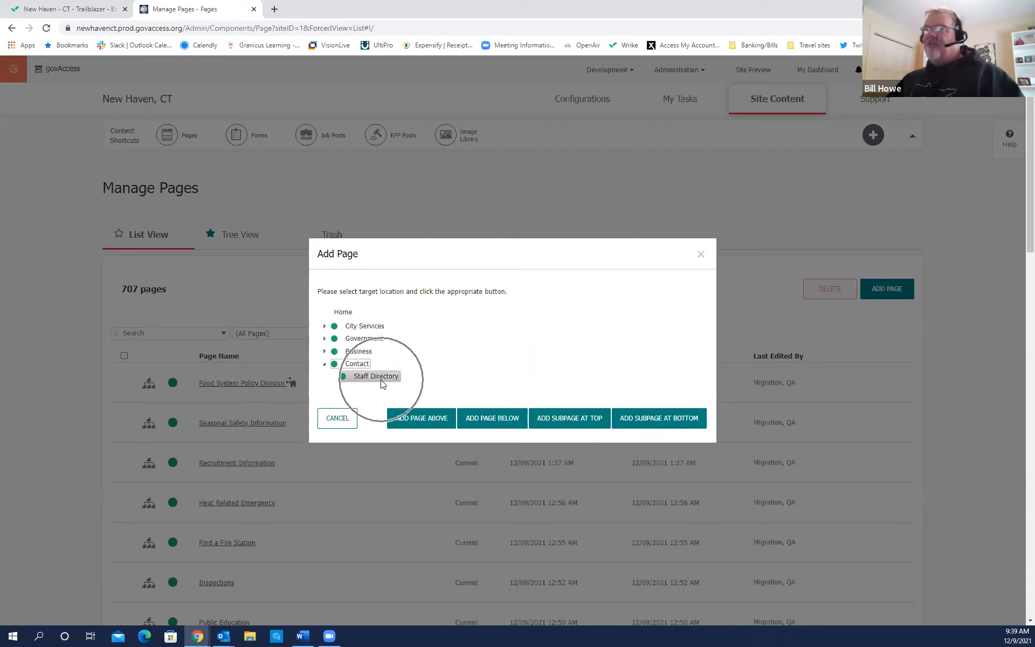
{"action": "left_click", "coordinate": [662, 426]}
{"action": "left_click", "coordinate": [663, 424]}
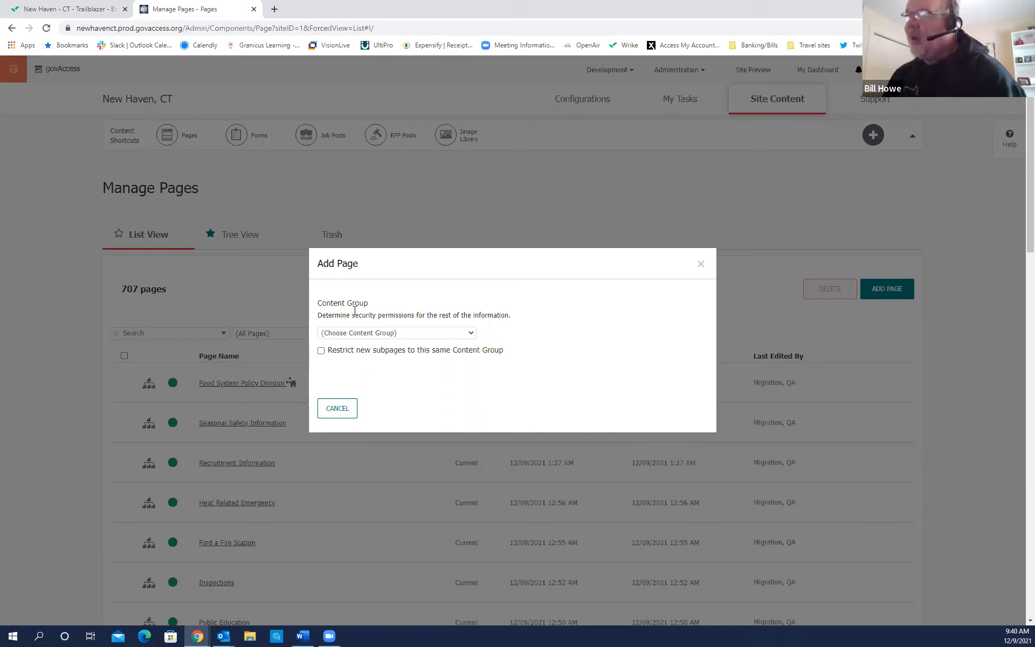
Open the Content Group dropdown listing _Default and Admin through Fair Rent Commission.
{"action": "left_click", "coordinate": [471, 334]}
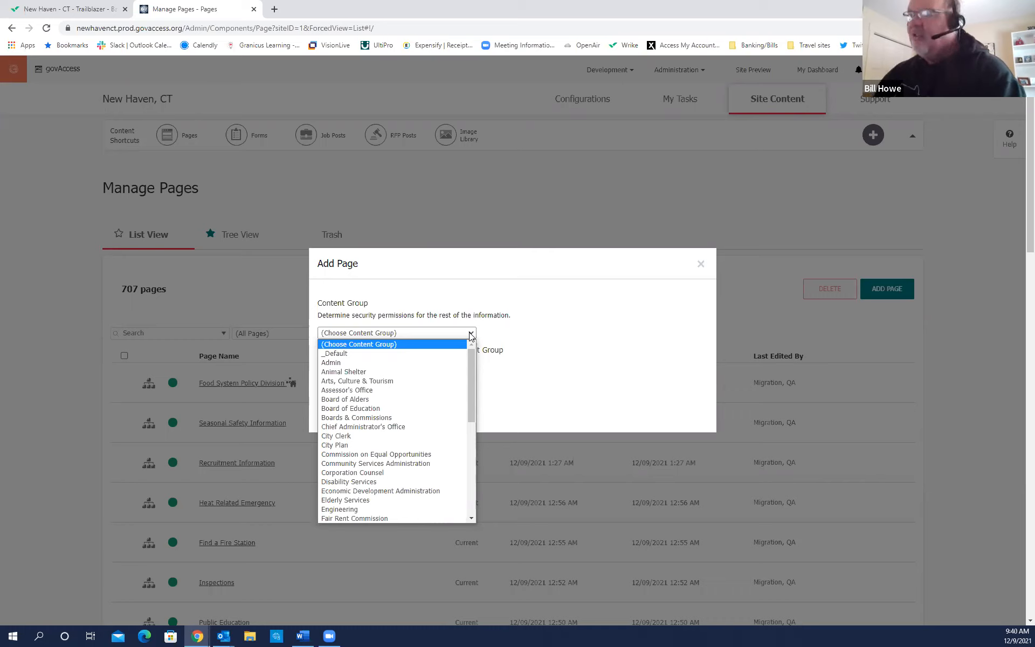
Choose Admin as the content group and continue to template selection.
{"action": "mouse_move", "coordinate": [472, 374]}
{"action": "left_mouse_down"}
{"action": "mouse_move", "coordinate": [464, 458]}
{"action": "mouse_move", "coordinate": [460, 360]}
{"action": "left_mouse_up"}
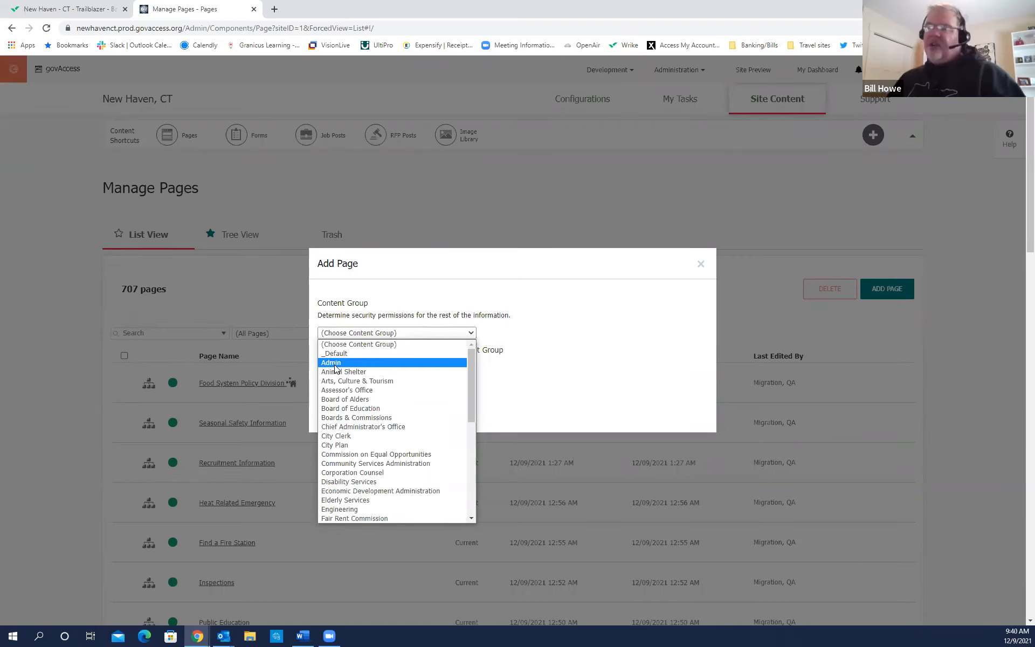
{"action": "key", "text": "ctrl"}
{"action": "key", "text": "ctrl"}
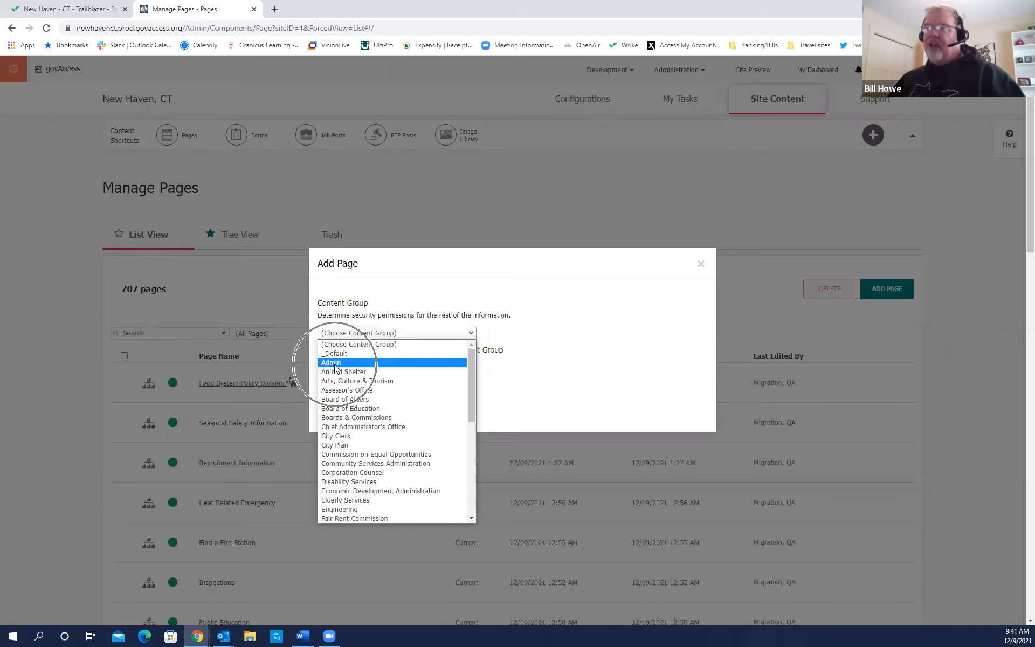
{"action": "left_click", "coordinate": [335, 366]}
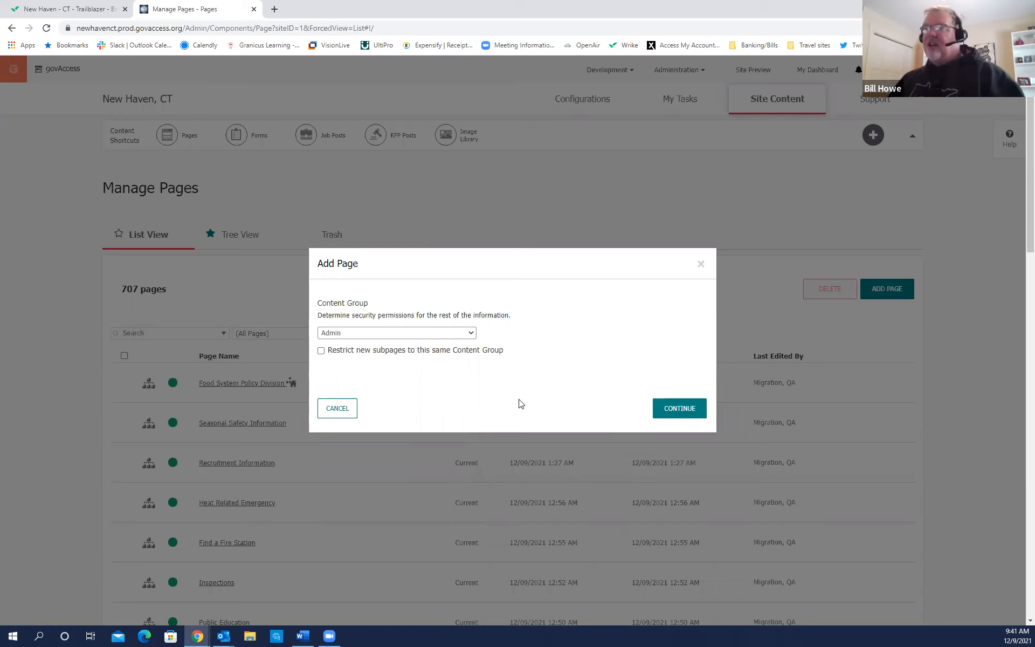
{"action": "left_click", "coordinate": [671, 409]}
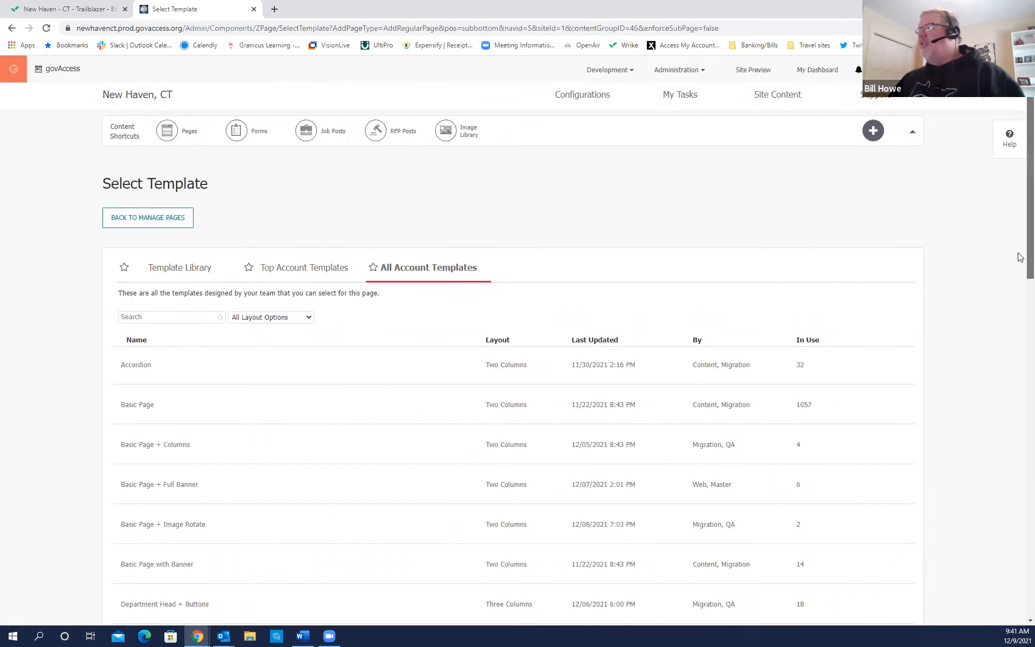
Scroll through the All Account Templates list, from Accordion onward.
{"action": "scroll", "coordinate": [1019, 257], "scroll_direction": "down", "scroll_amount": 1}
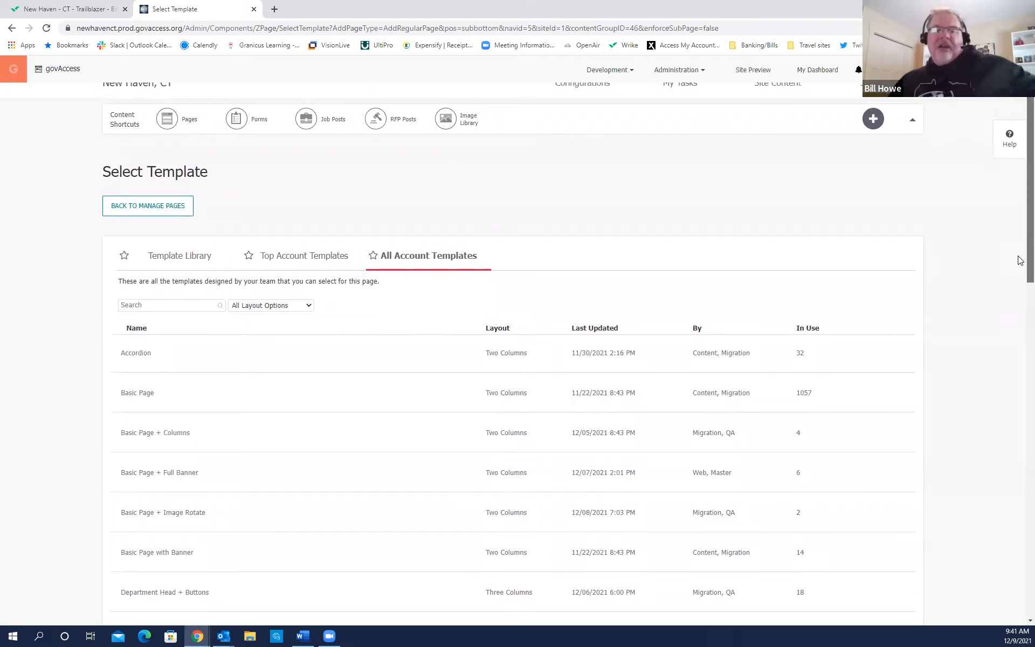
{"action": "scroll", "coordinate": [1020, 245], "scroll_direction": "up", "scroll_amount": 1}
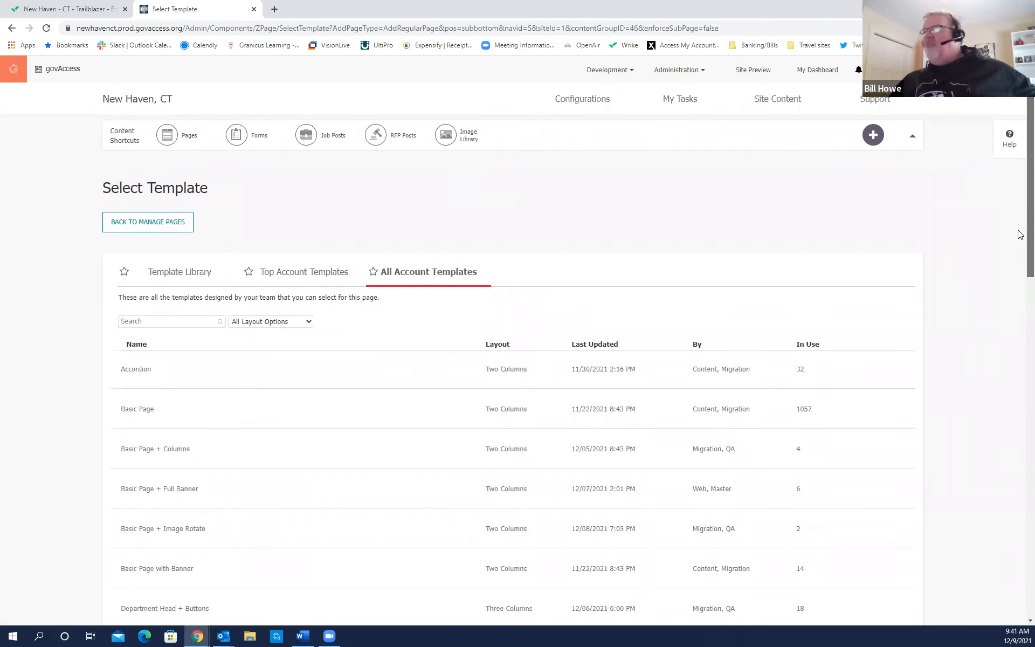
{"action": "left_click", "coordinate": [412, 290]}
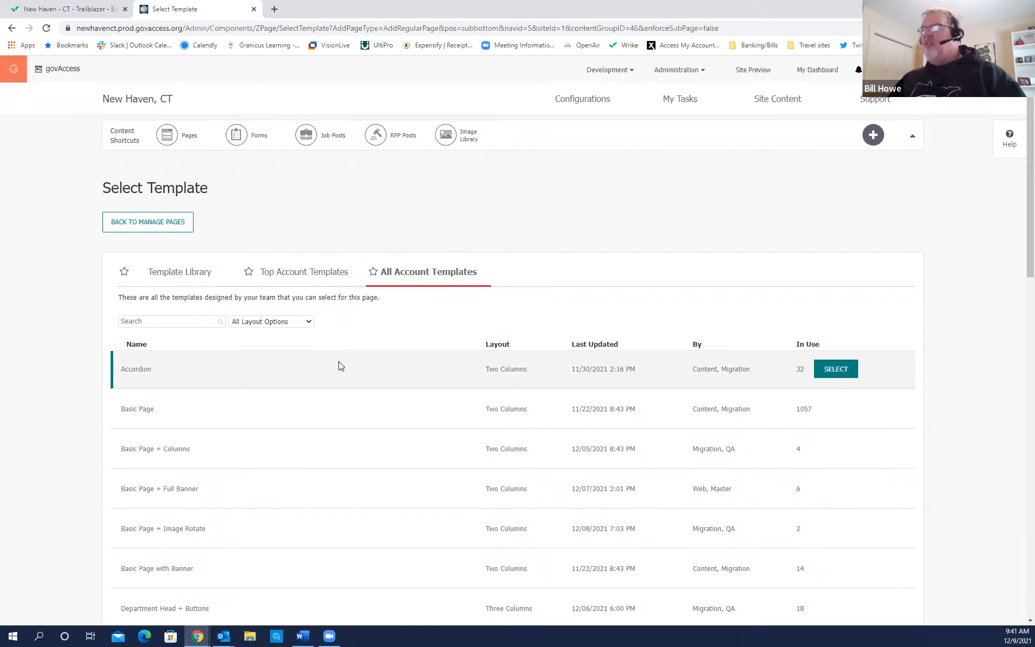
{"action": "scroll", "coordinate": [337, 365], "scroll_direction": "down", "scroll_amount": 2}
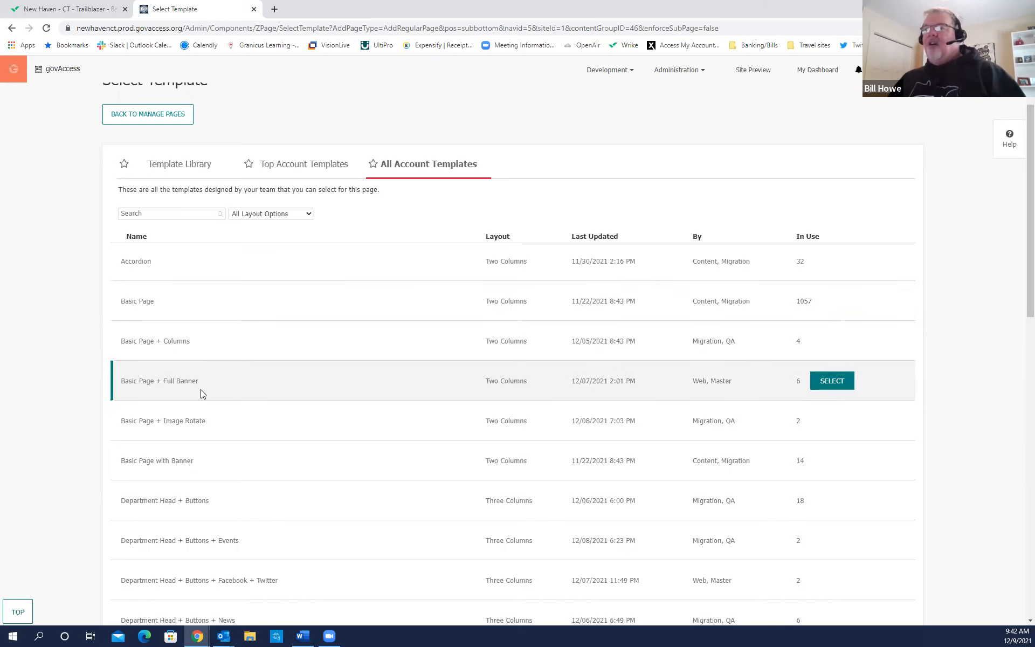
{"action": "scroll", "coordinate": [201, 389], "scroll_direction": "down", "scroll_amount": 4}
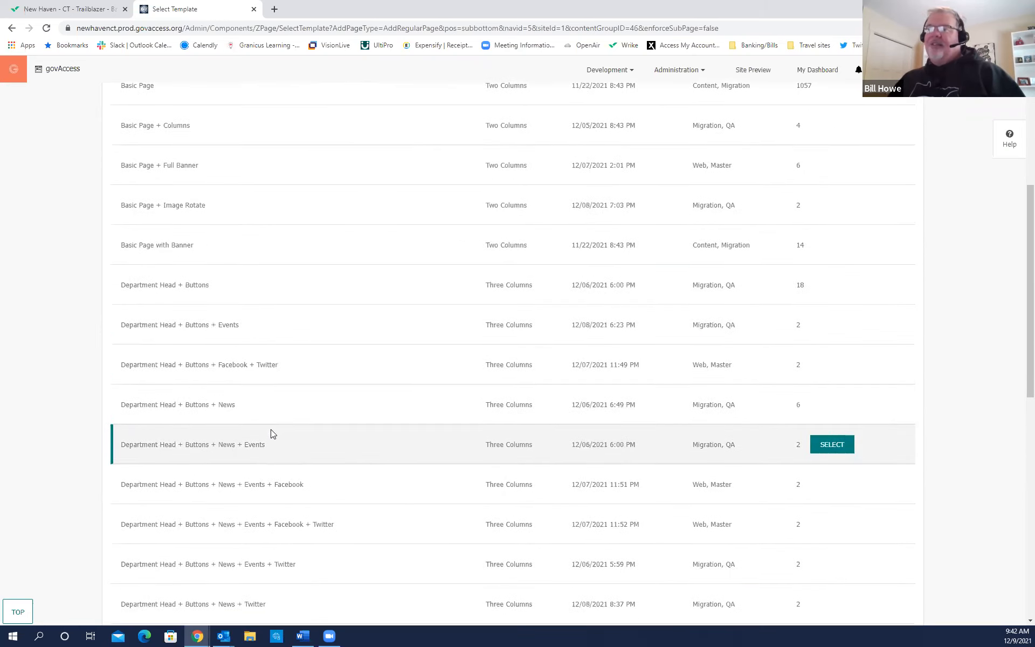
{"action": "scroll", "coordinate": [271, 431], "scroll_direction": "down", "scroll_amount": 2}
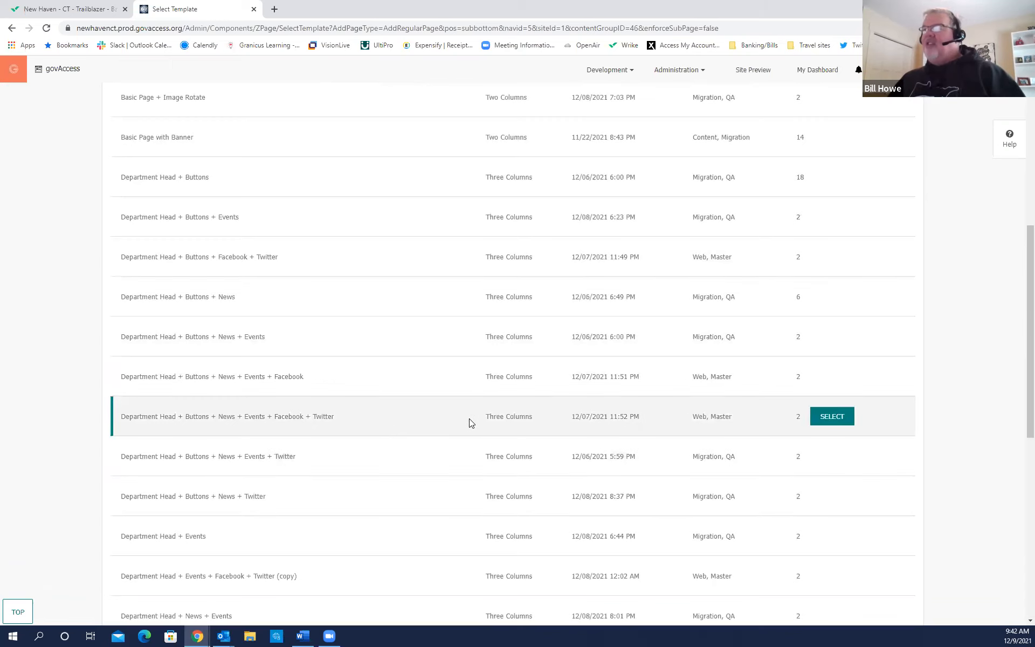
{"action": "scroll", "coordinate": [469, 418], "scroll_direction": "up", "scroll_amount": 7}
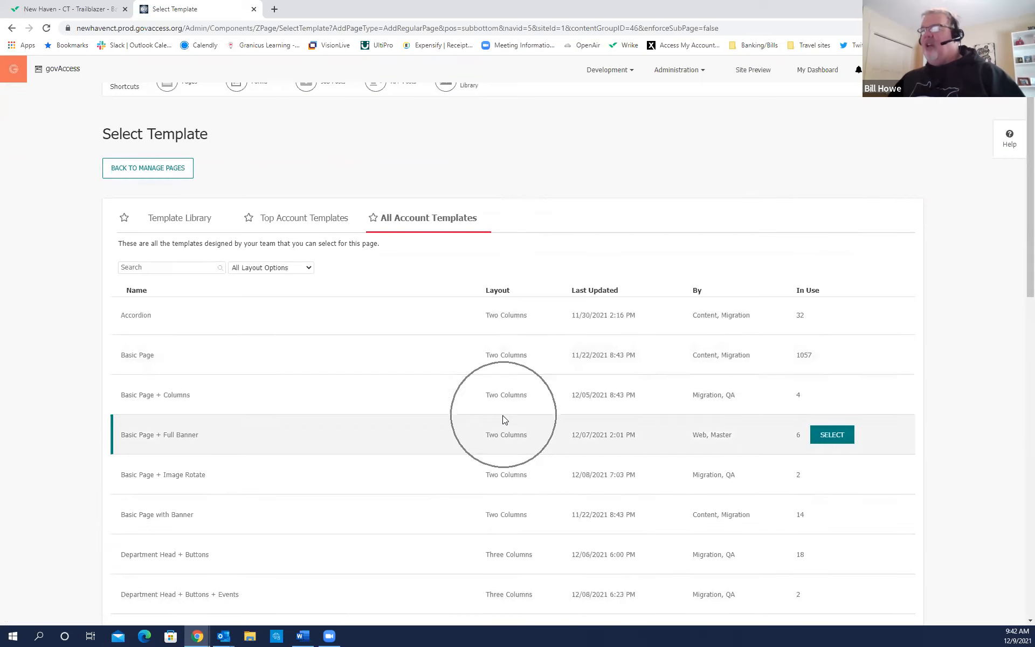
{"action": "scroll", "coordinate": [502, 423], "scroll_direction": "down", "scroll_amount": 3}
{"action": "scroll", "coordinate": [502, 439], "scroll_direction": "down", "scroll_amount": 5}
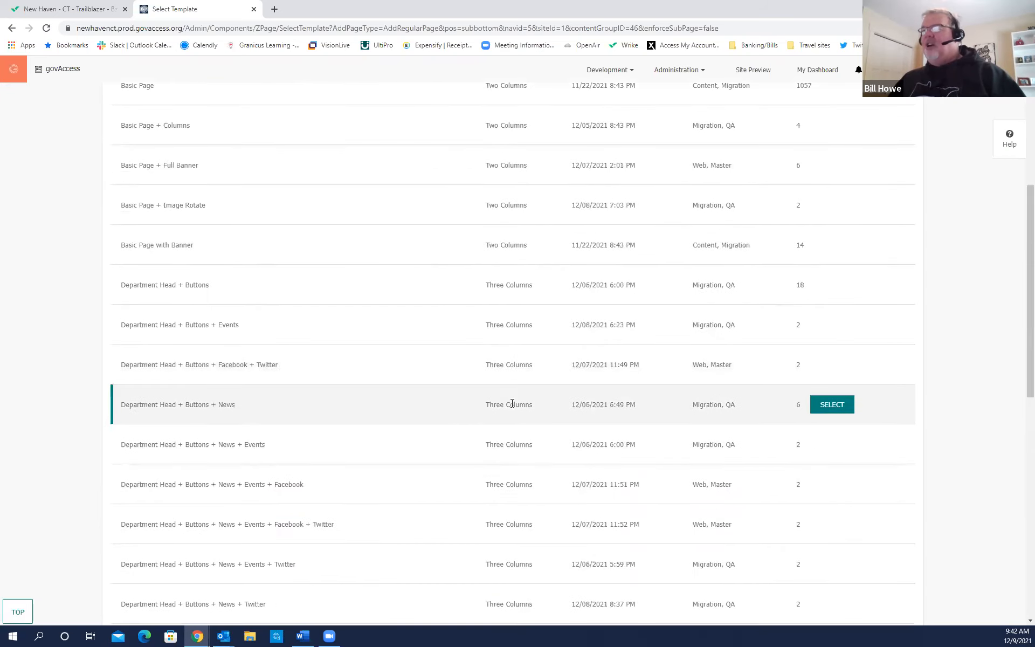
{"action": "scroll", "coordinate": [507, 442], "scroll_direction": "down", "scroll_amount": 8}
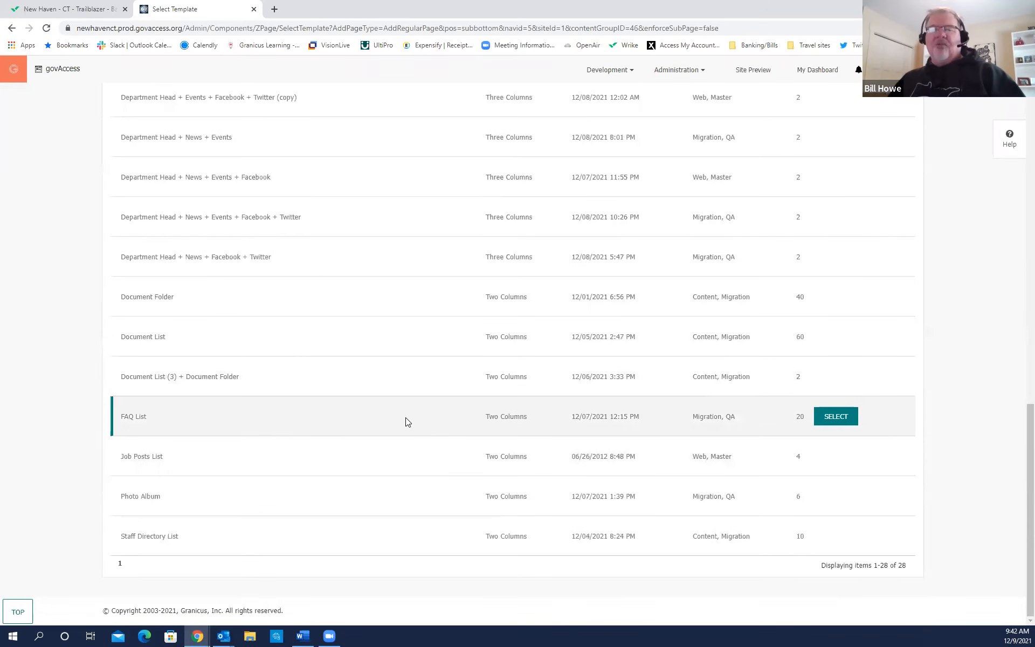
{"action": "scroll", "coordinate": [412, 434], "scroll_direction": "up", "scroll_amount": 8}
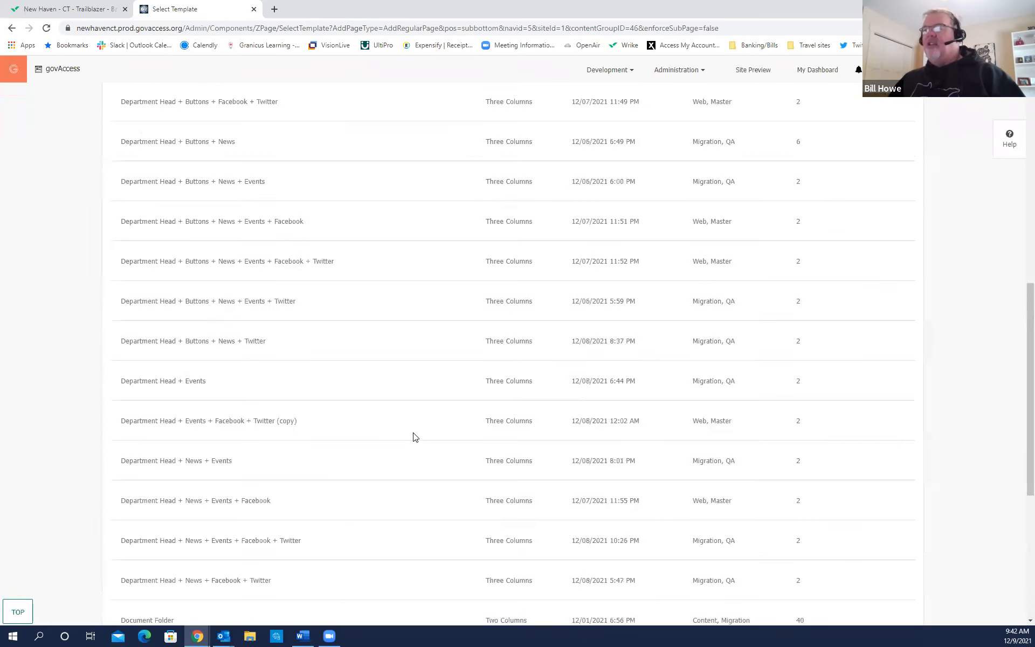
{"action": "scroll", "coordinate": [409, 430], "scroll_direction": "up", "scroll_amount": 5}
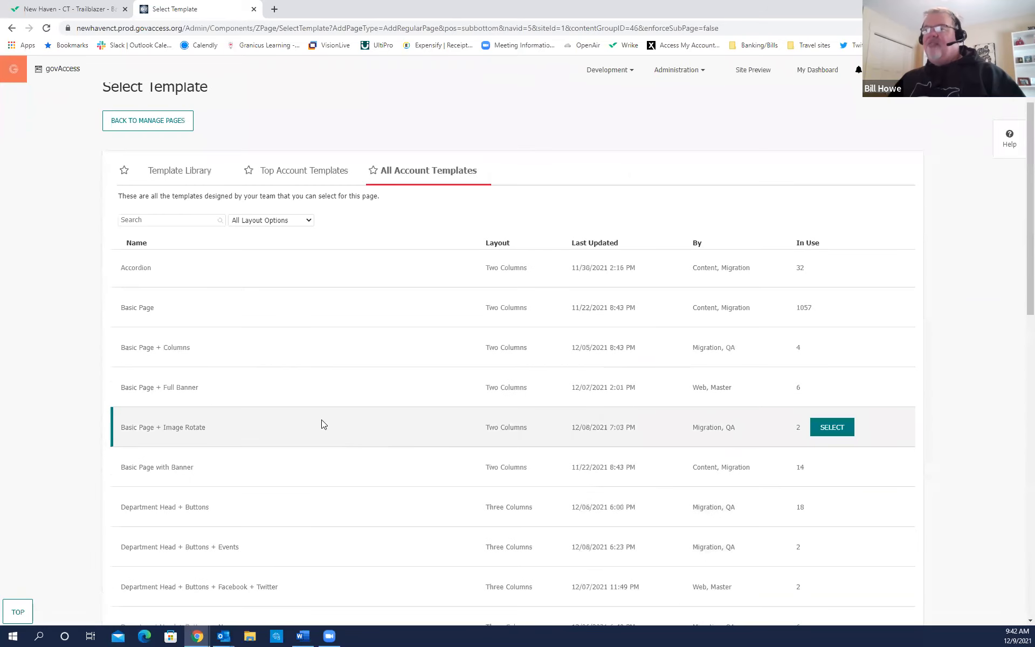
Review the rest of the template page down to the bottom and back to the top.
{"action": "left_click", "coordinate": [146, 369]}
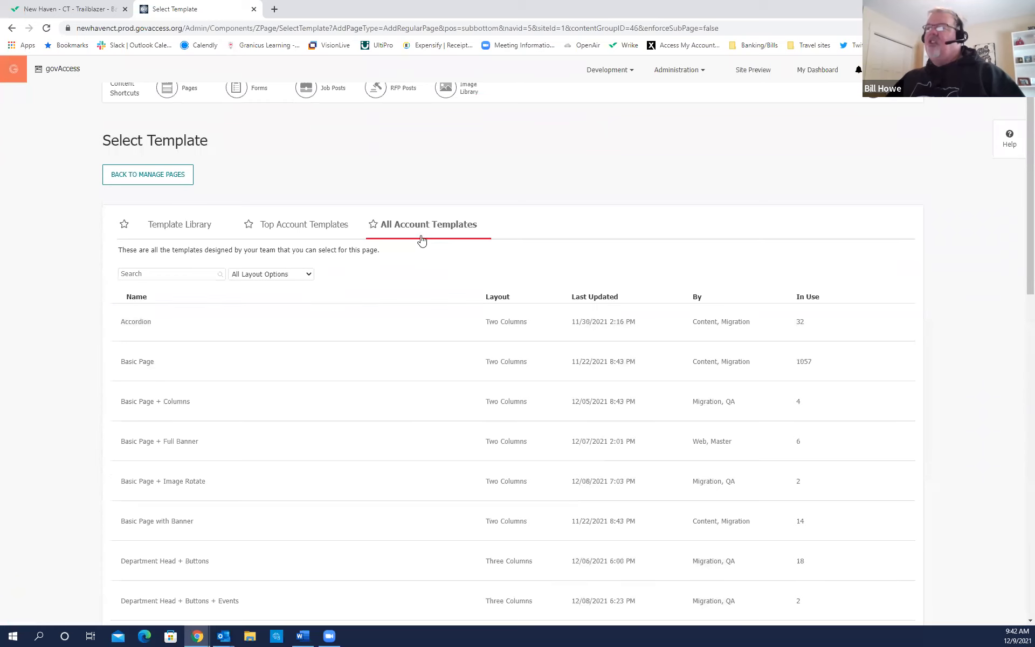
{"action": "left_click_drag", "start_coordinate": [1029, 266], "coordinate": [1027, 609]}
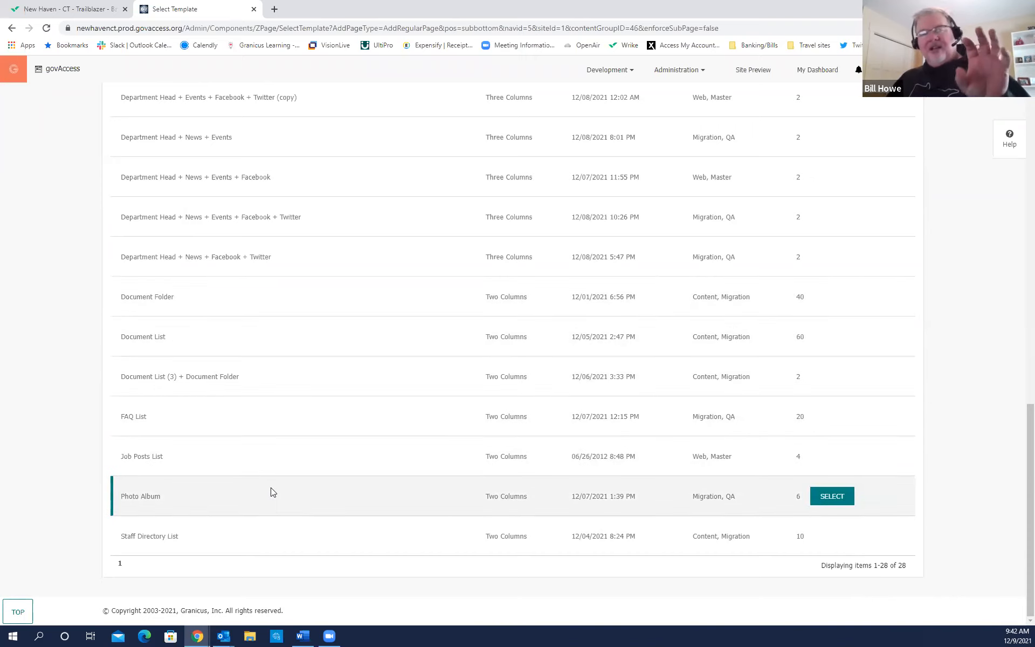
{"action": "left_click_drag", "start_coordinate": [1030, 452], "coordinate": [1030, 111]}
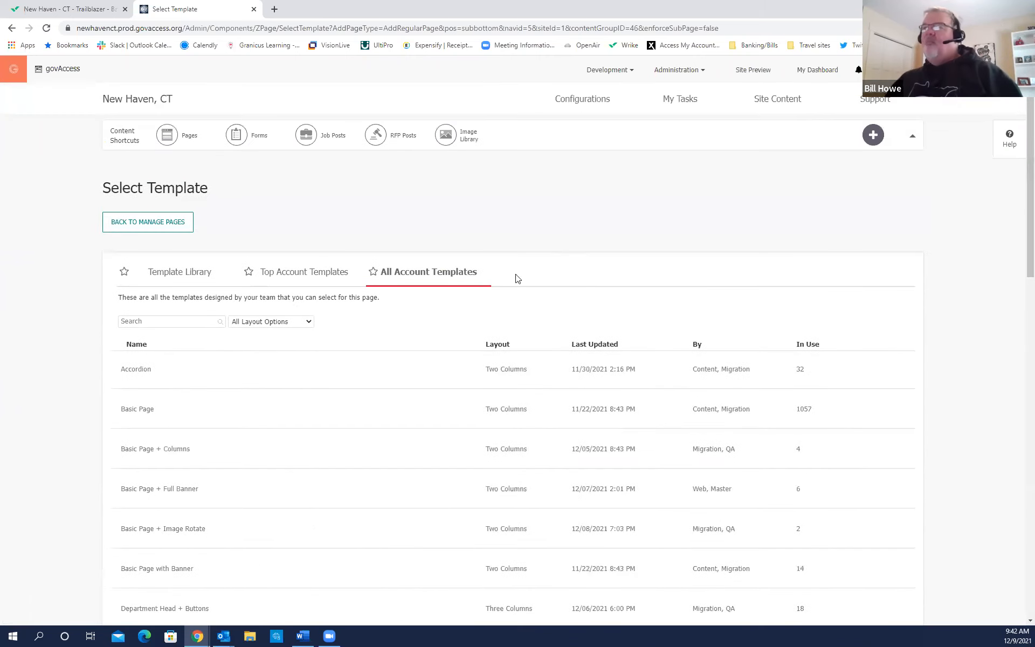
{"action": "key", "text": "ctrl"}
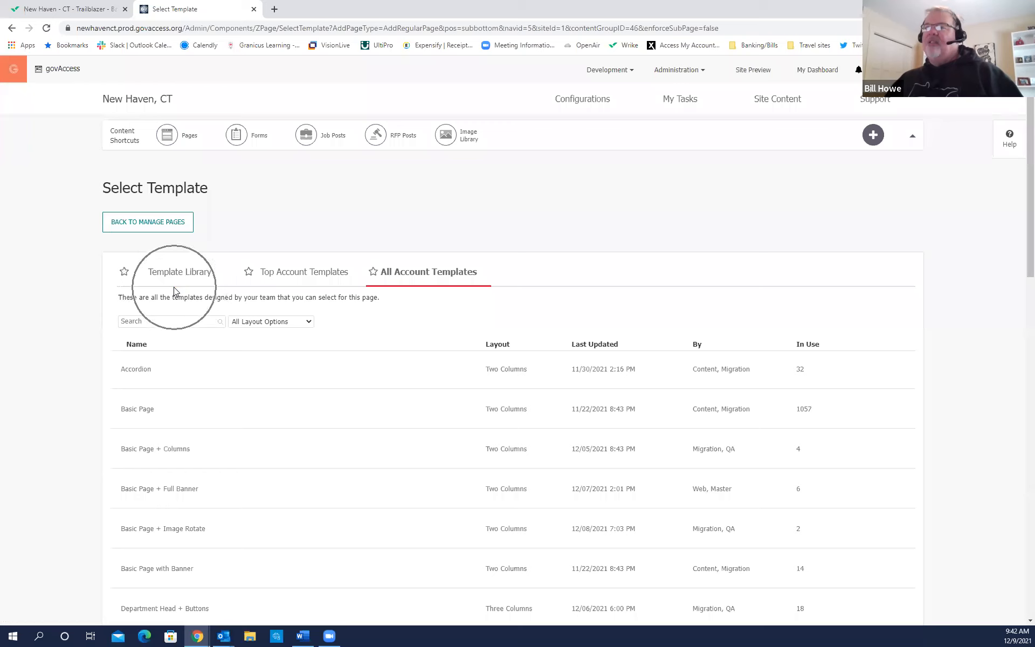
{"action": "key", "text": "ctrl"}
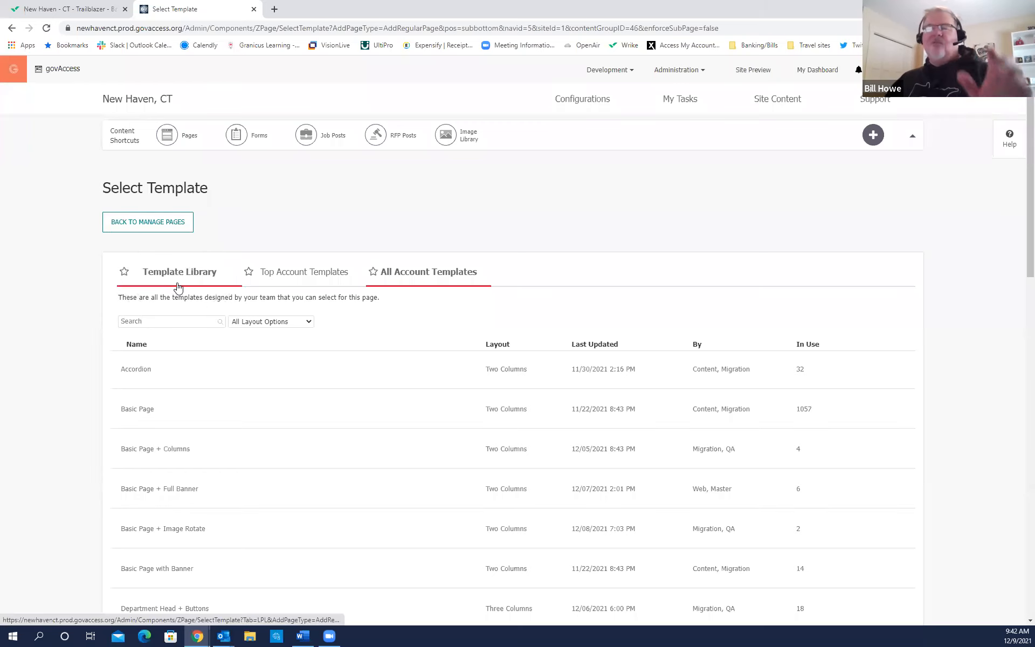
{"action": "key", "text": "ctrl"}
Browse Template Library thumbnails like Courts and City Clerk/Council, then pick City Clerk/Council's live preview.
{"action": "left_click", "coordinate": [181, 275]}
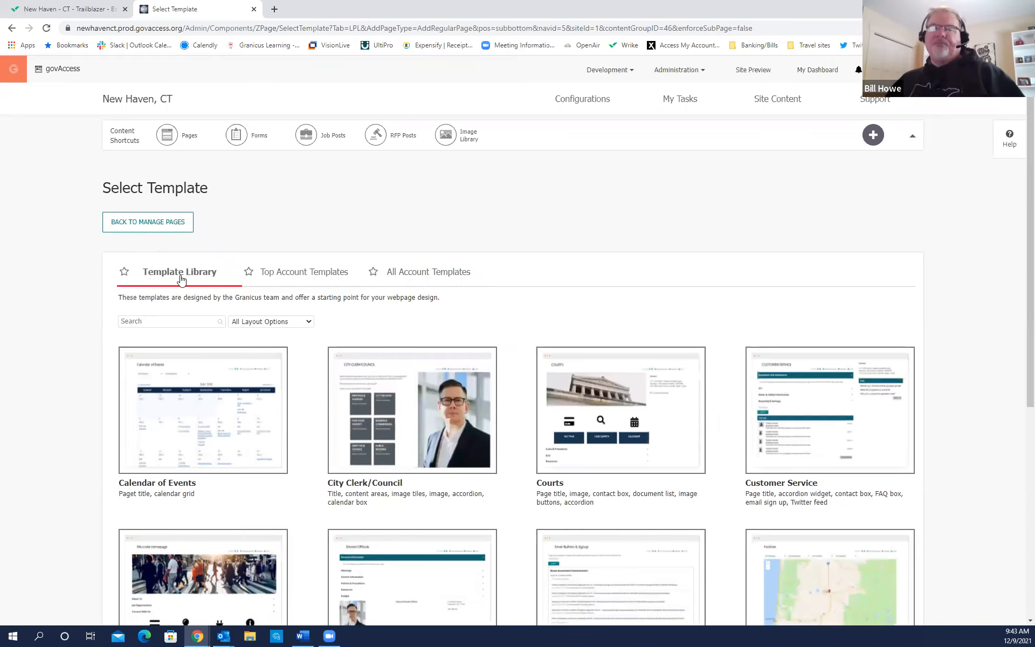
{"action": "mouse_move", "coordinate": [457, 392]}
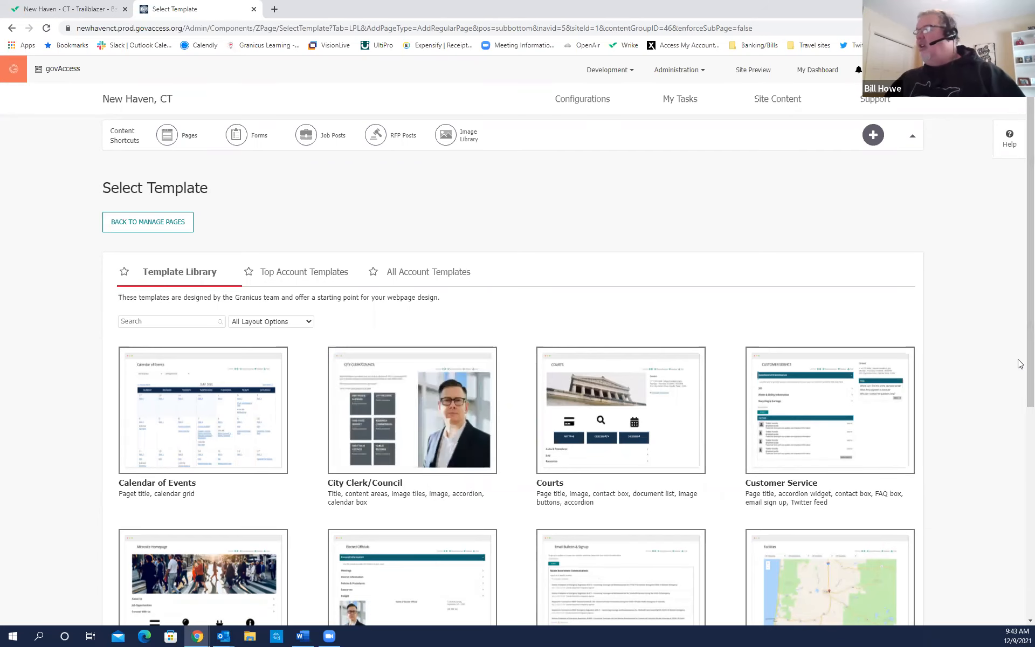
{"action": "scroll", "coordinate": [1019, 372], "scroll_direction": "down", "scroll_amount": 4}
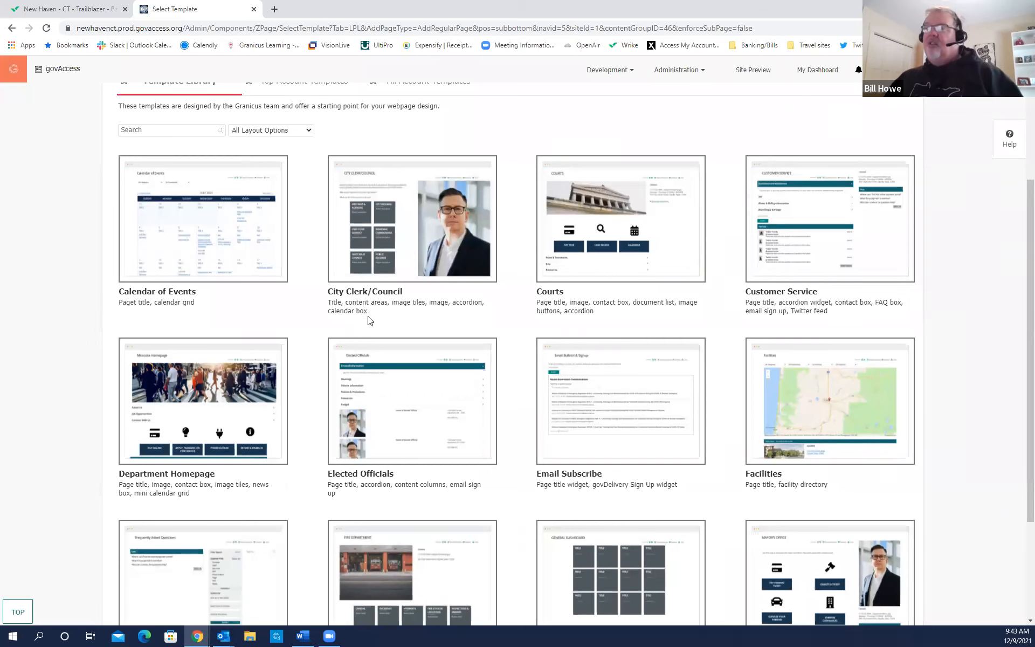
{"action": "mouse_move", "coordinate": [338, 310]}
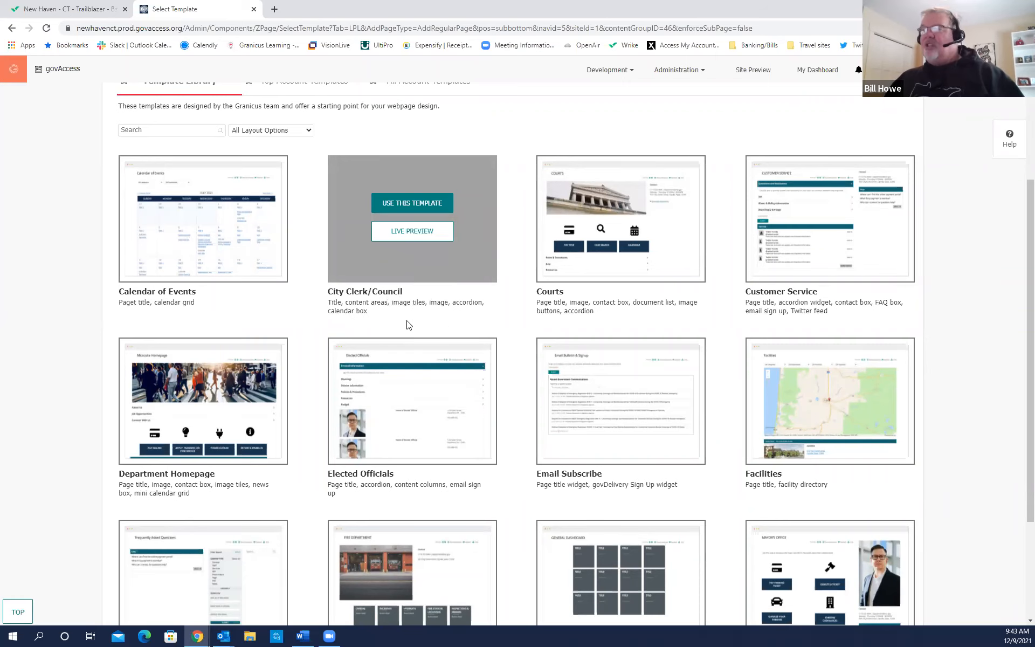
{"action": "key", "text": "ctrl"}
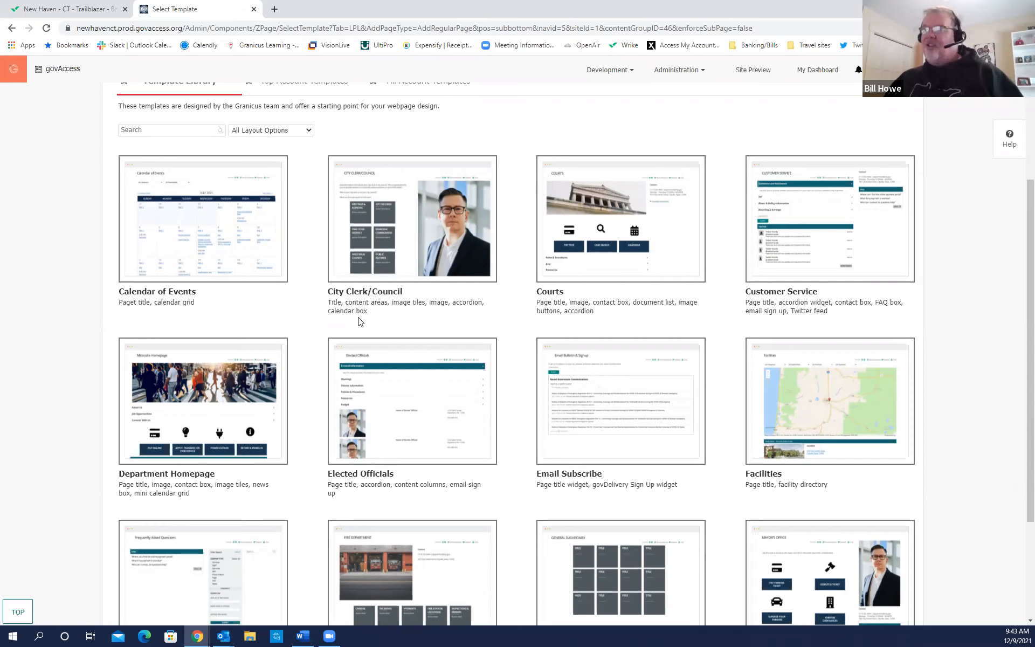
{"action": "scroll", "coordinate": [503, 322], "scroll_direction": "up", "scroll_amount": 1}
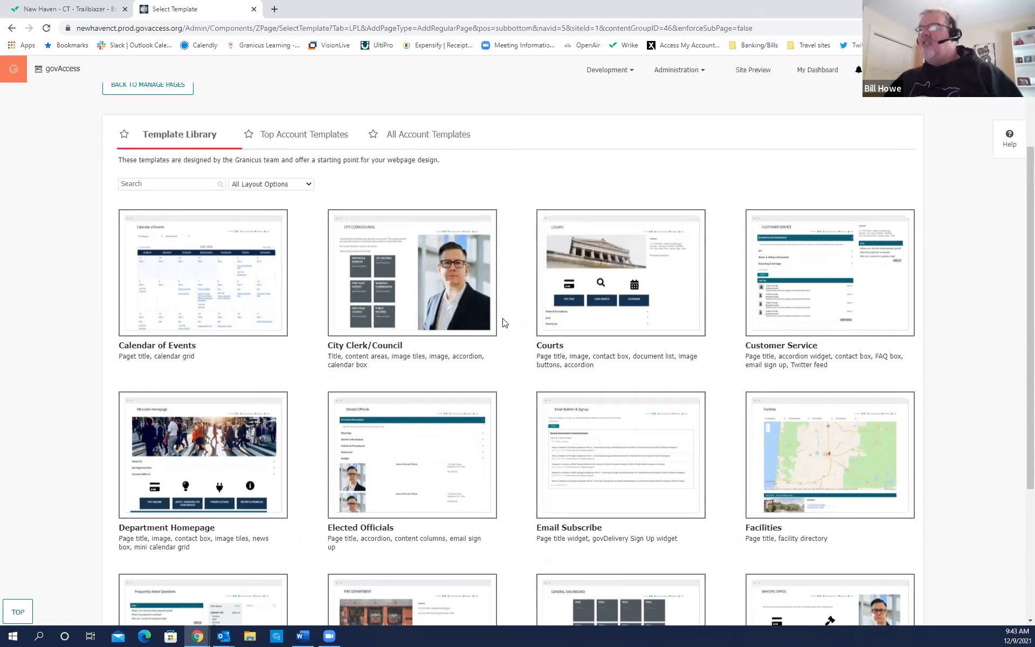
{"action": "mouse_move", "coordinate": [443, 303]}
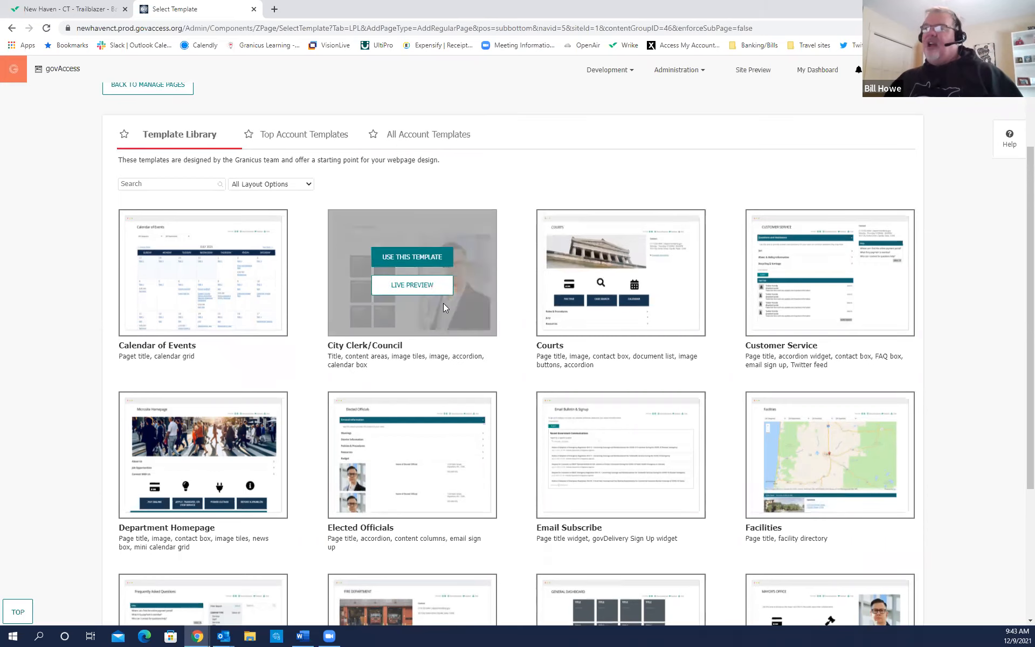
{"action": "left_click", "coordinate": [405, 296]}
Scroll through the City Clerk/Council preview's Mission Statement, Election Information, Laws & Policies and Events sections.
{"action": "left_click", "coordinate": [408, 292]}
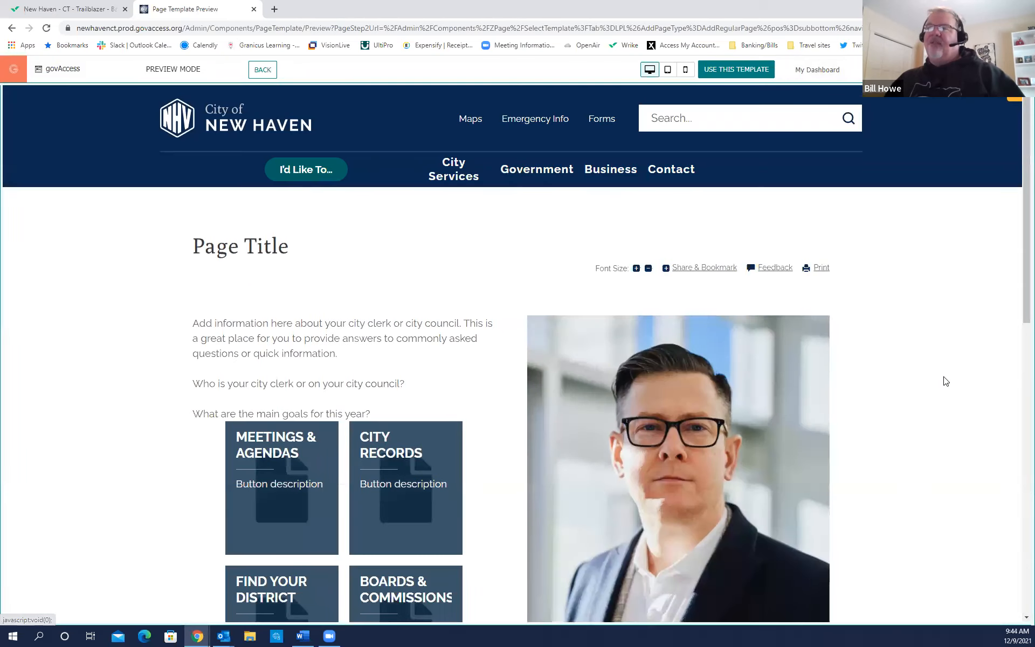
{"action": "left_click", "coordinate": [248, 141]}
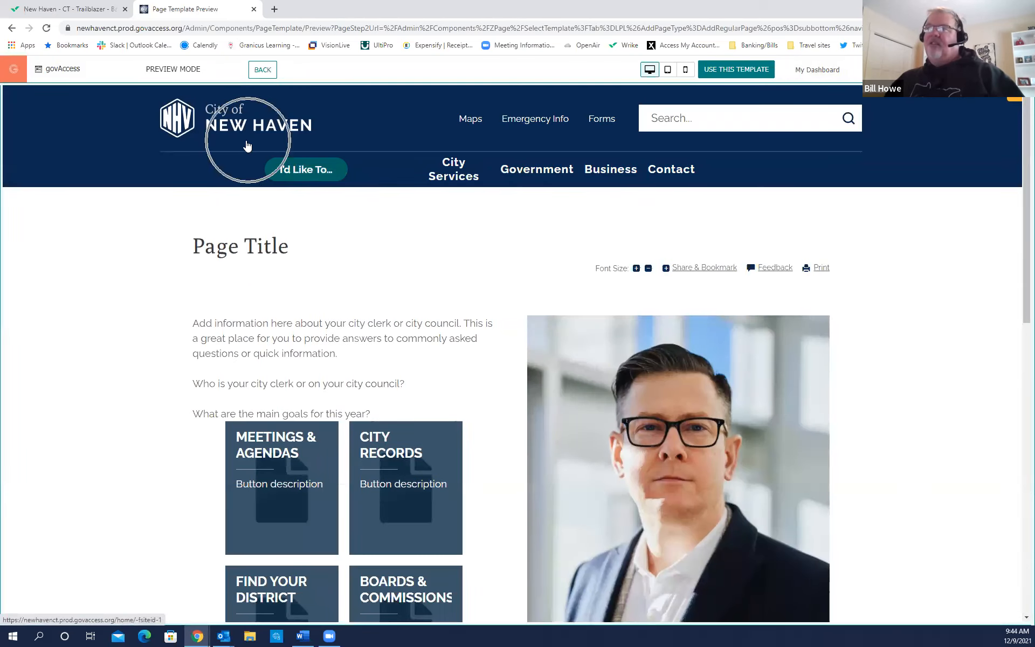
{"action": "left_click", "coordinate": [261, 248]}
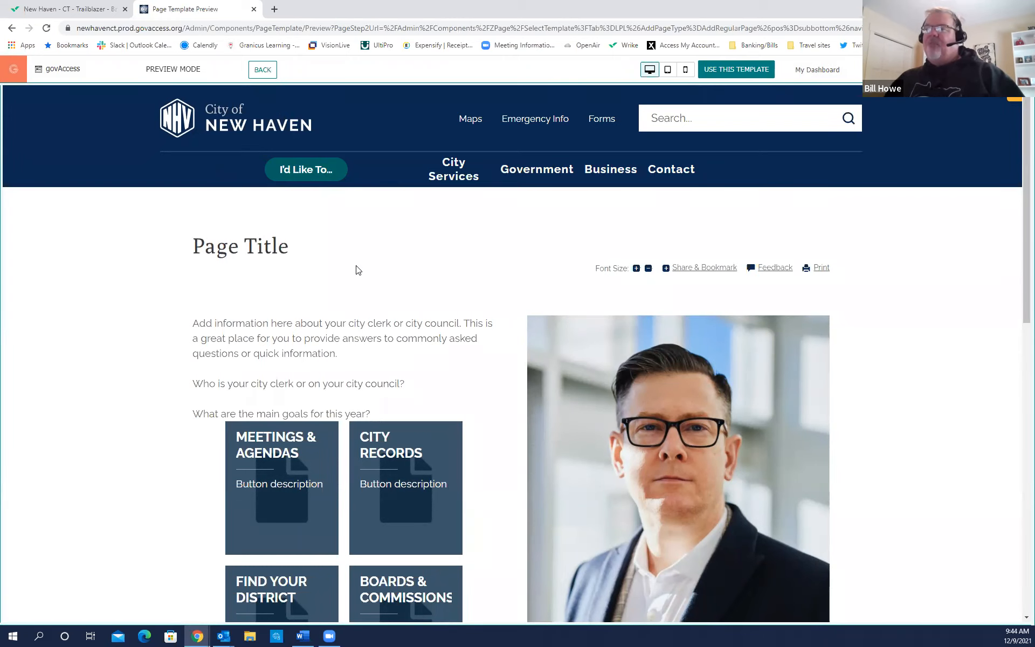
{"action": "scroll", "coordinate": [355, 270], "scroll_direction": "down", "scroll_amount": 3}
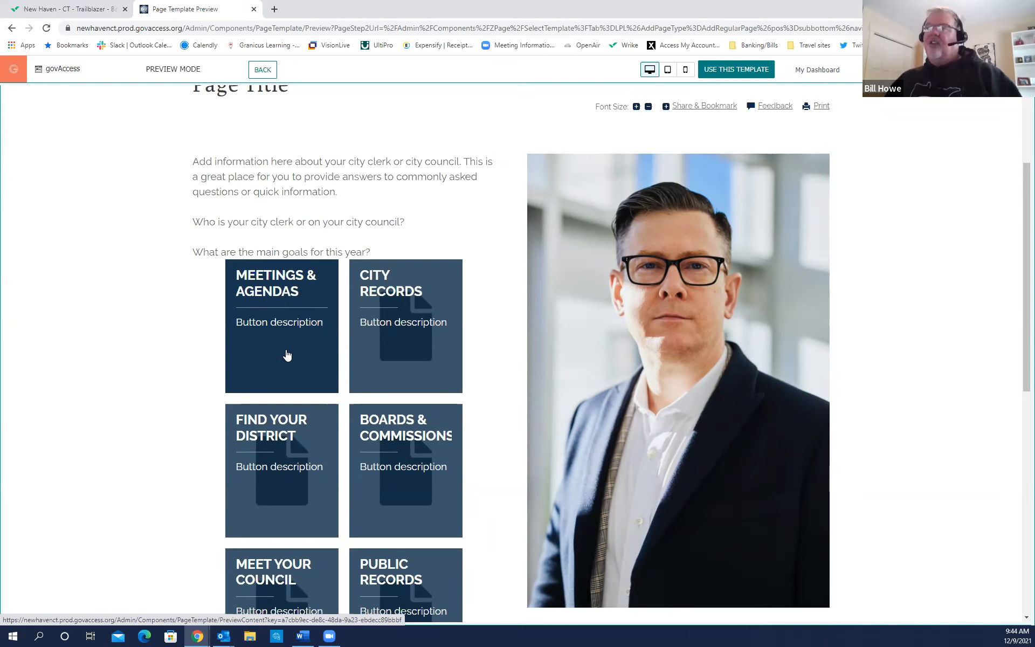
{"action": "scroll", "coordinate": [302, 485], "scroll_direction": "down", "scroll_amount": 2}
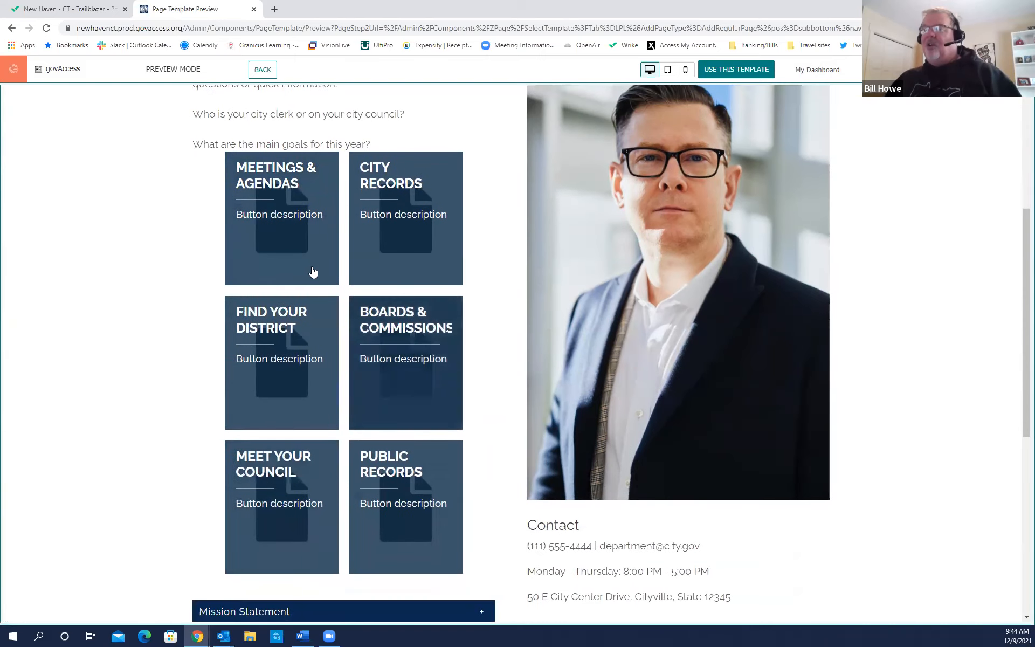
{"action": "scroll", "coordinate": [399, 340], "scroll_direction": "up", "scroll_amount": 2}
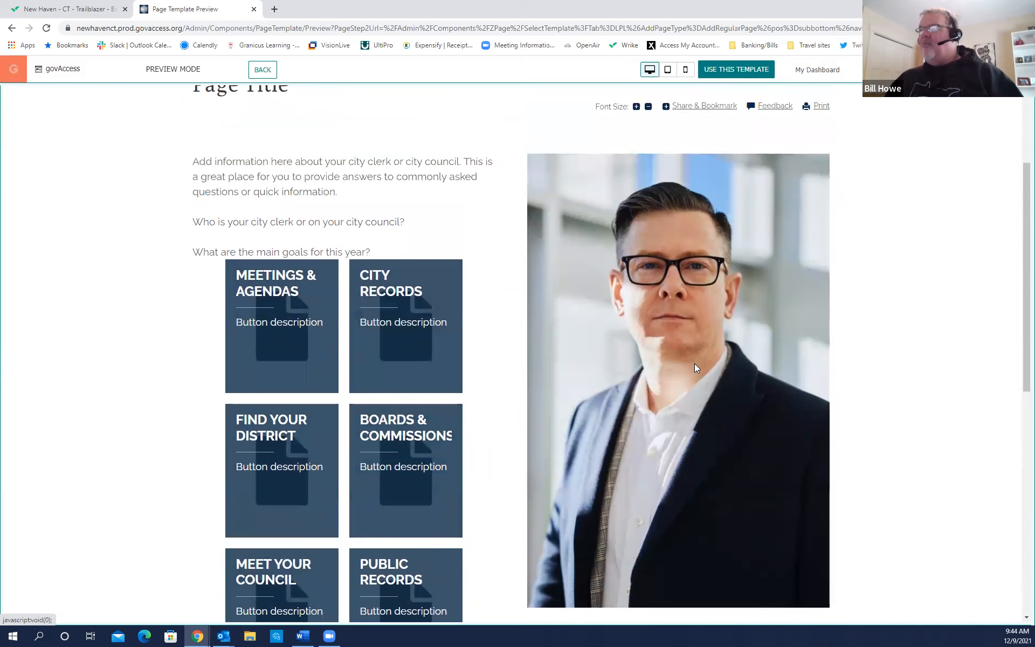
{"action": "scroll", "coordinate": [919, 338], "scroll_direction": "down", "scroll_amount": 6}
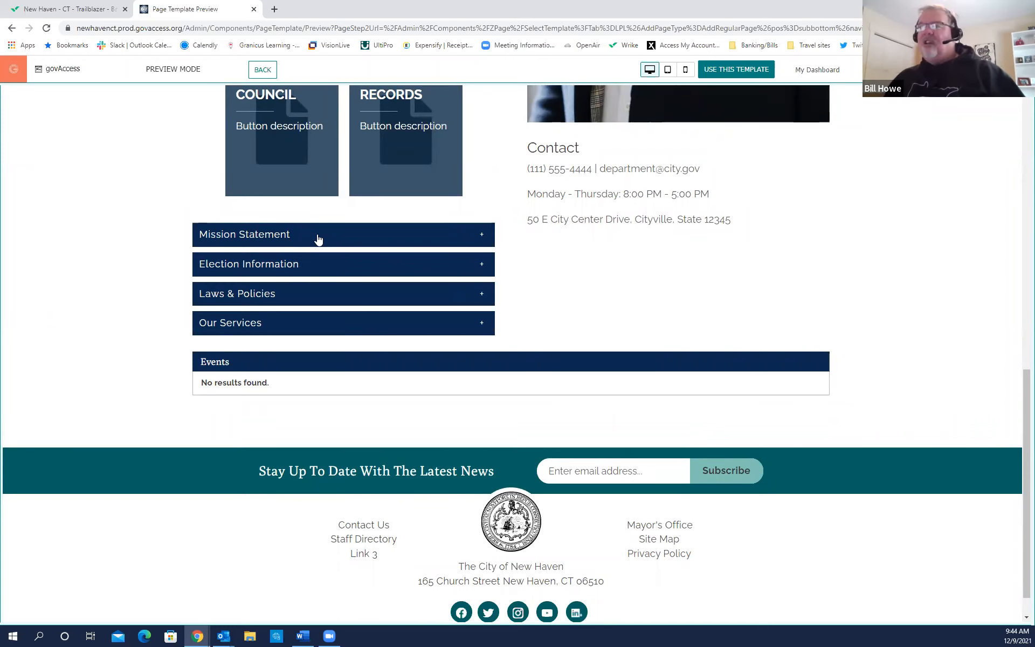
{"action": "scroll", "coordinate": [319, 233], "scroll_direction": "down", "scroll_amount": 1}
{"action": "scroll", "coordinate": [338, 247], "scroll_direction": "up", "scroll_amount": 1}
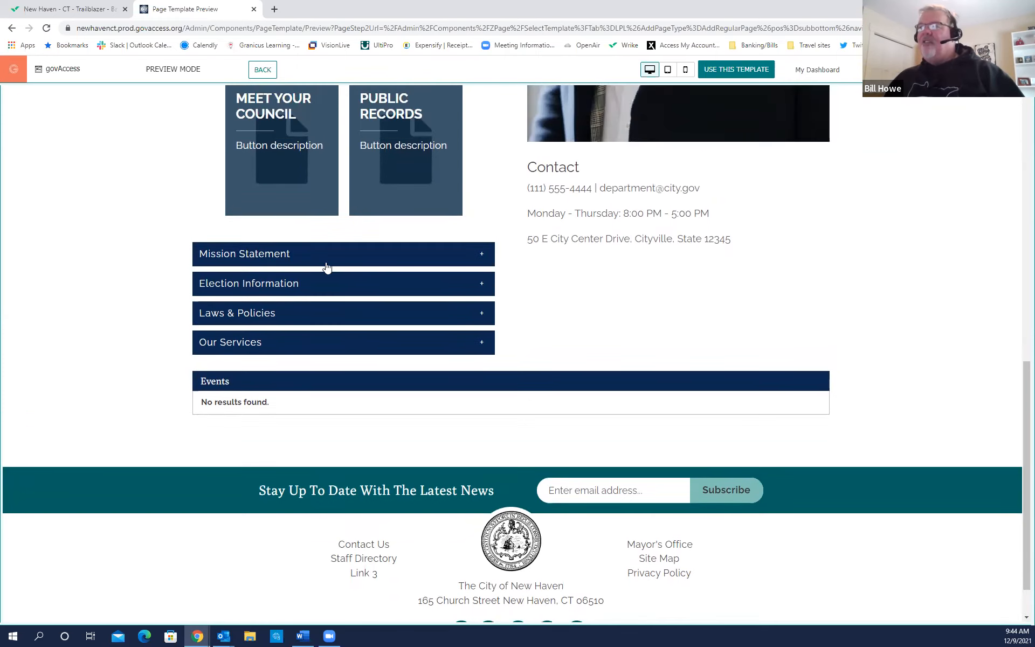
{"action": "left_click", "coordinate": [304, 257]}
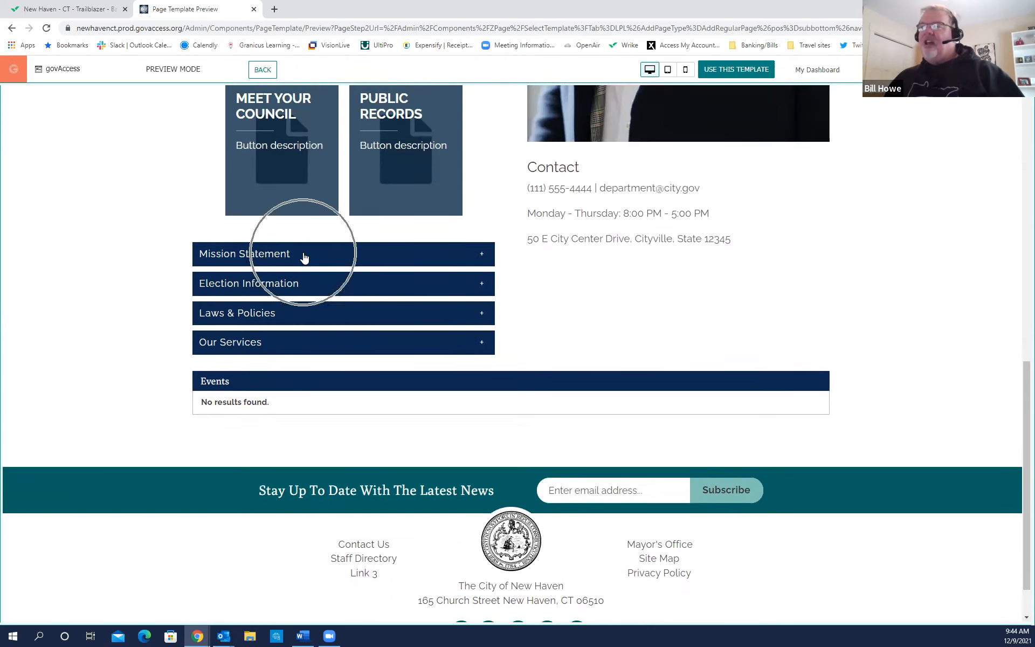
{"action": "left_click", "coordinate": [304, 258]}
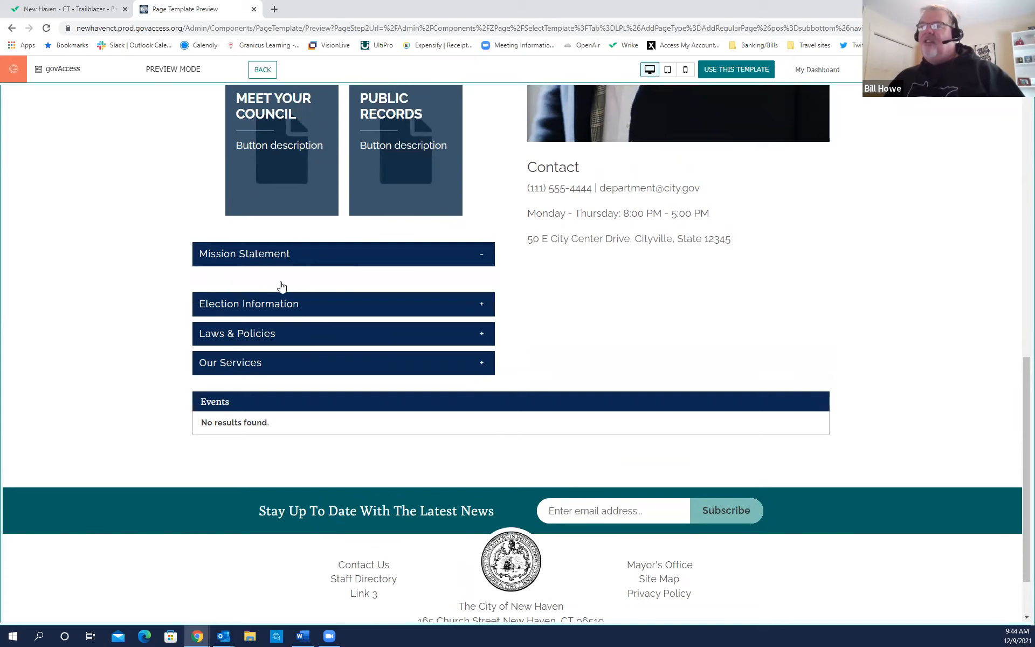
{"action": "left_click", "coordinate": [311, 308]}
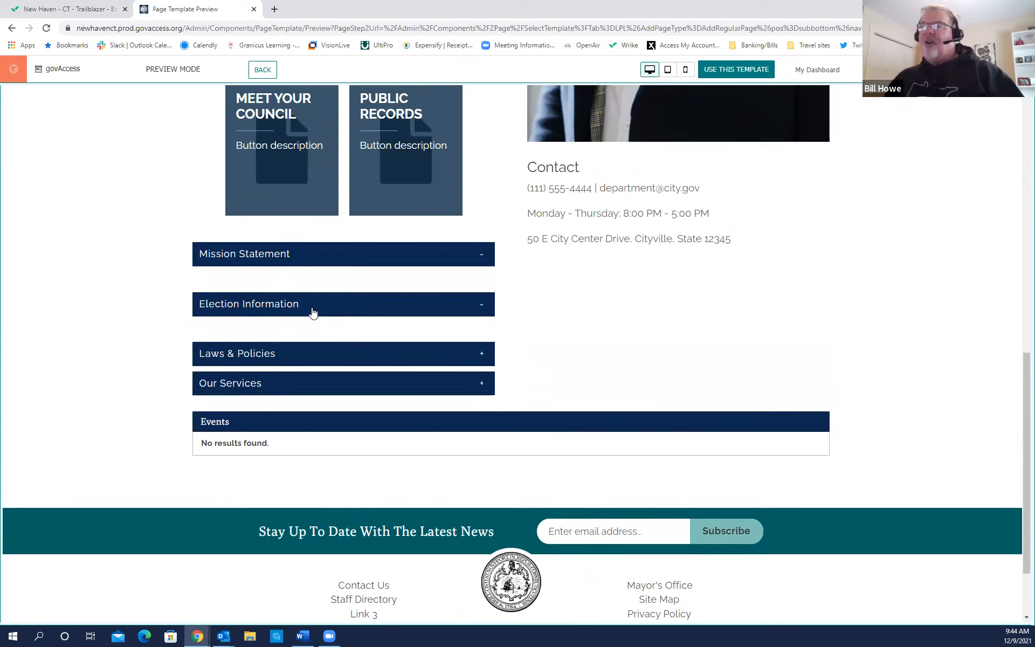
{"action": "left_click", "coordinate": [299, 364]}
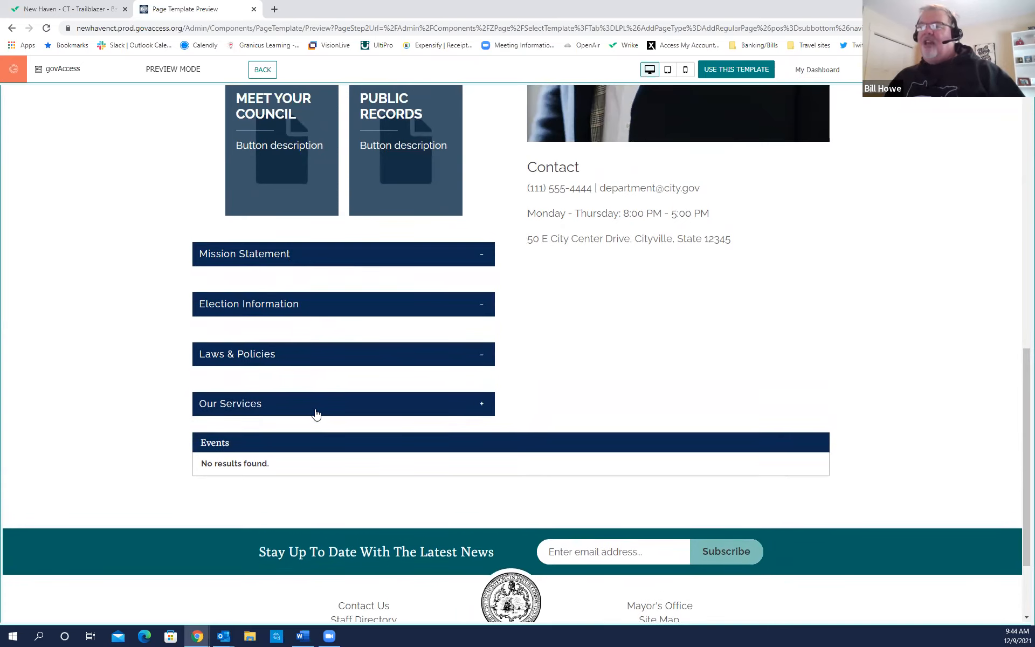
{"action": "left_click", "coordinate": [347, 407]}
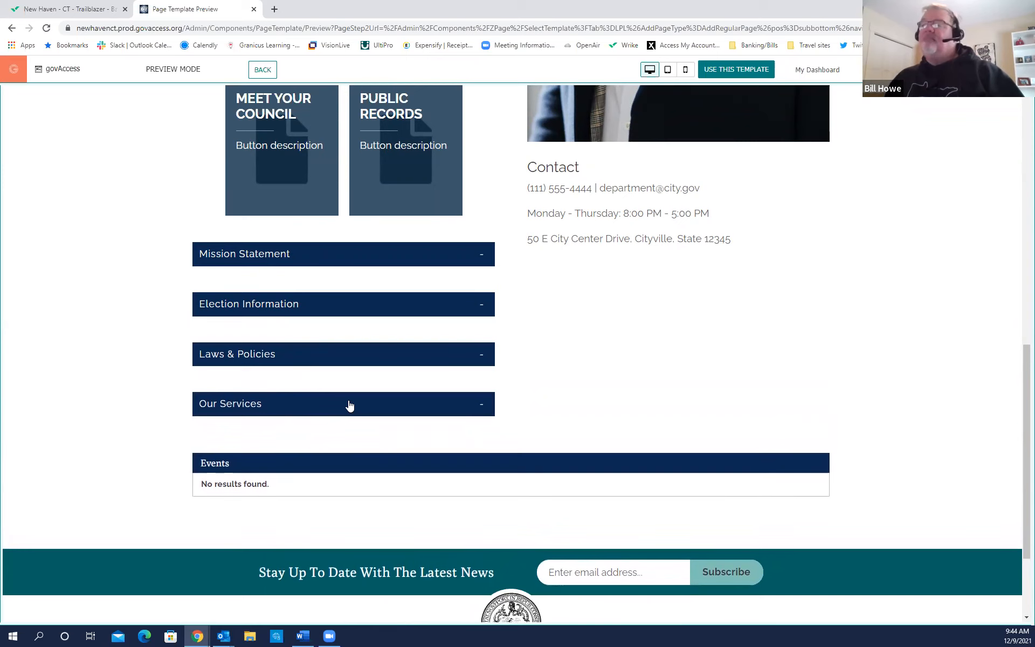
{"action": "left_click", "coordinate": [348, 405]}
{"action": "left_click", "coordinate": [353, 357]}
{"action": "left_click", "coordinate": [362, 307]}
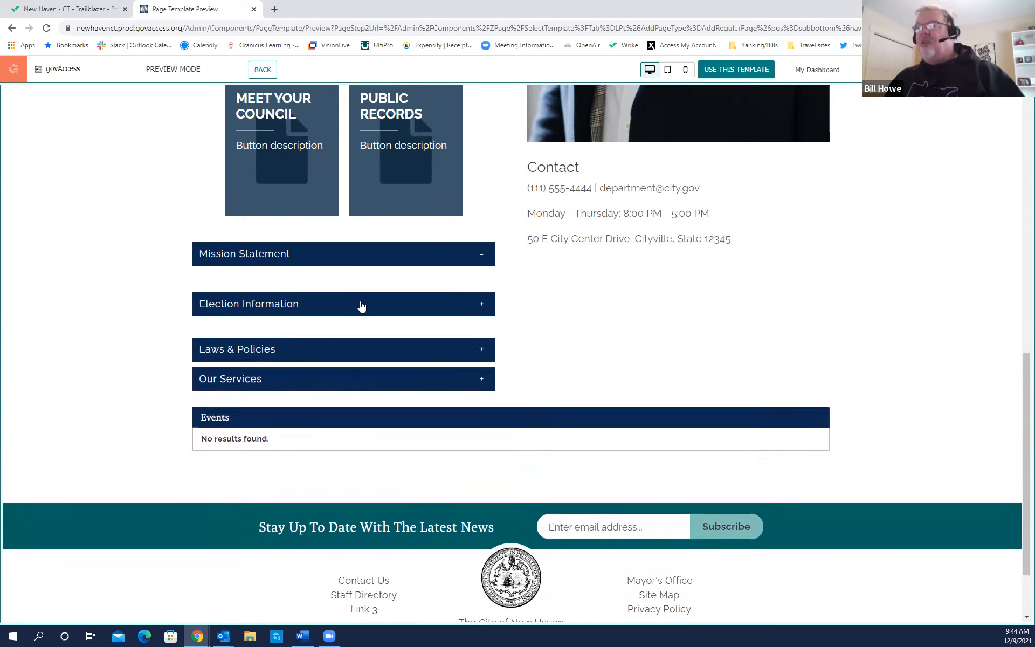
{"action": "left_click", "coordinate": [366, 258]}
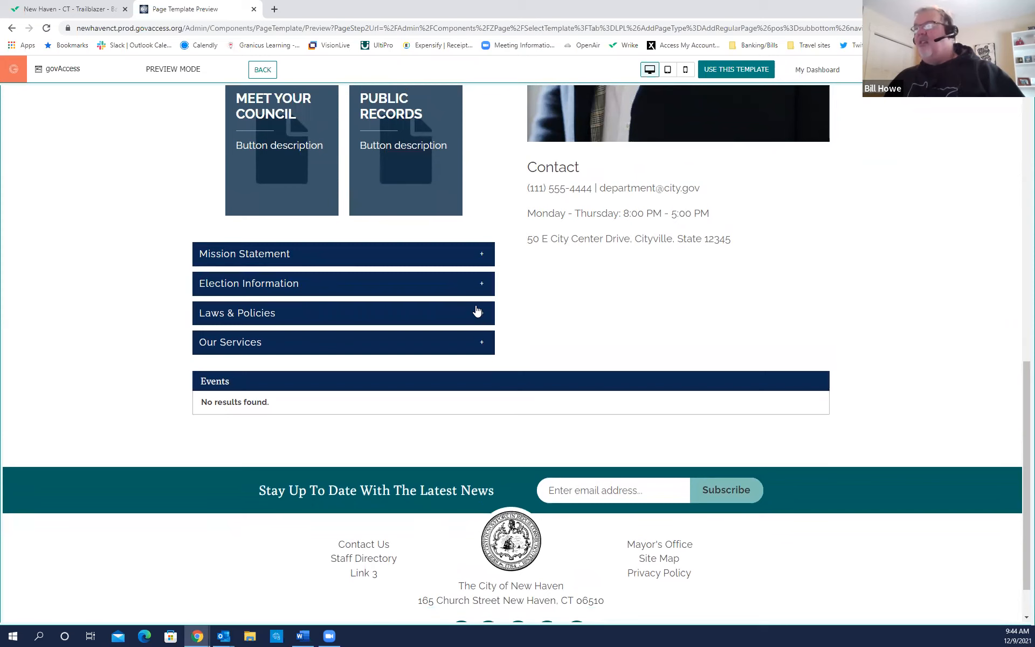
{"action": "key", "text": "ctrl"}
{"action": "key", "text": "ctrl"}
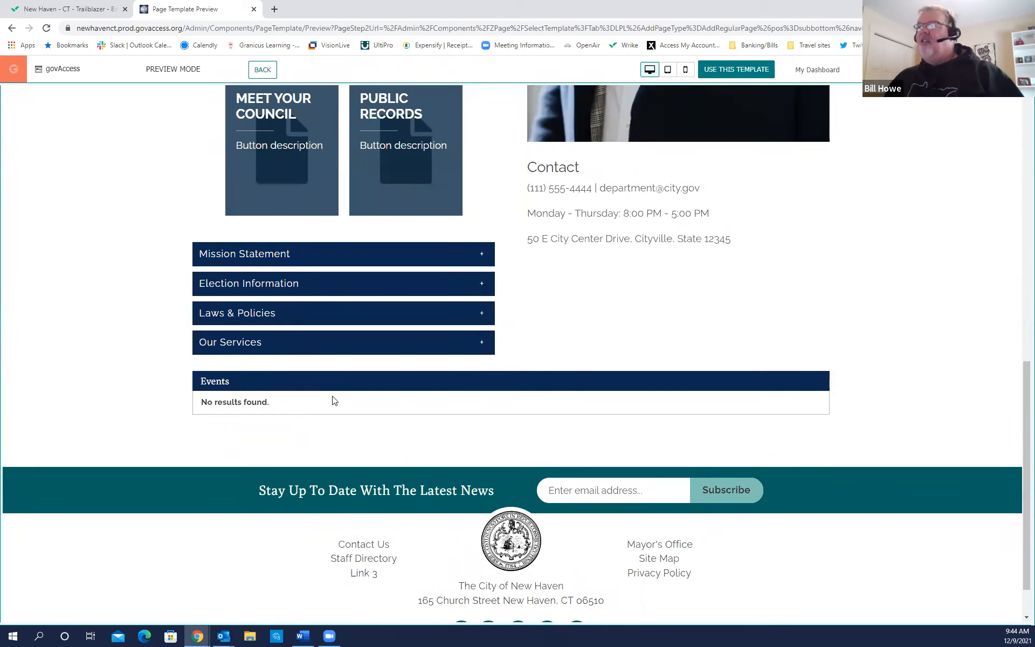
{"action": "scroll", "coordinate": [333, 400], "scroll_direction": "up", "scroll_amount": 10}
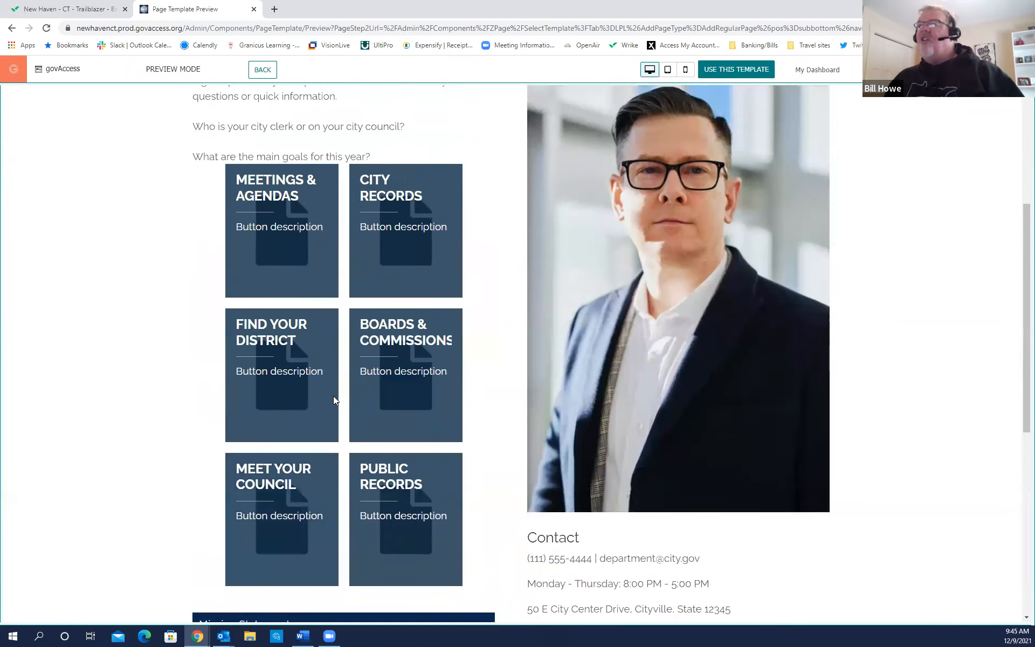
{"action": "scroll", "coordinate": [335, 399], "scroll_direction": "down", "scroll_amount": 3}
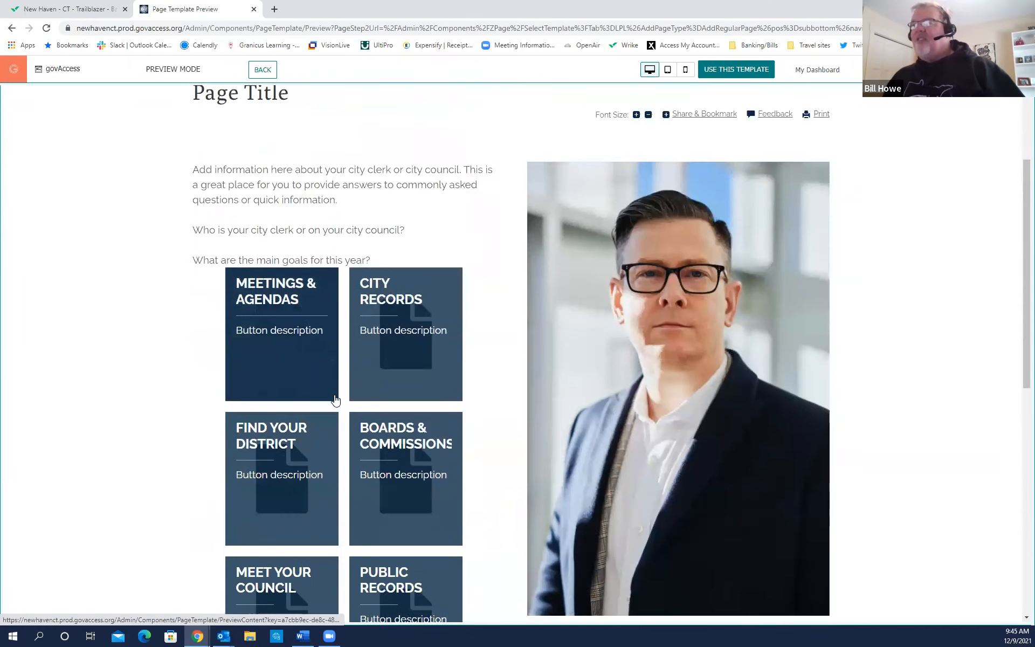
{"action": "scroll", "coordinate": [335, 397], "scroll_direction": "up", "scroll_amount": 2}
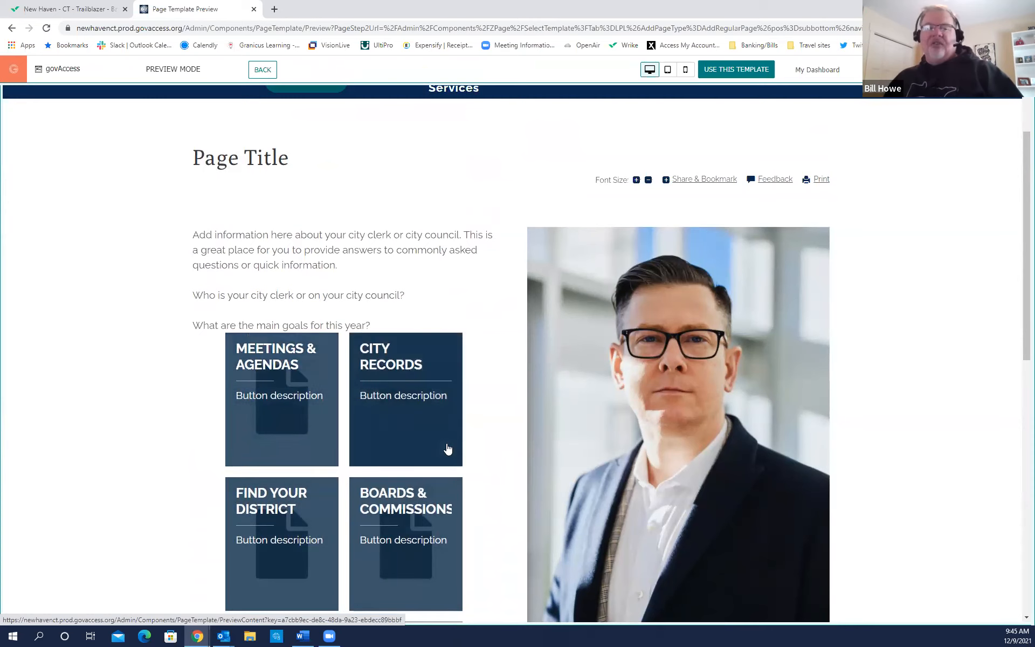
{"action": "scroll", "coordinate": [337, 395], "scroll_direction": "up", "scroll_amount": 2}
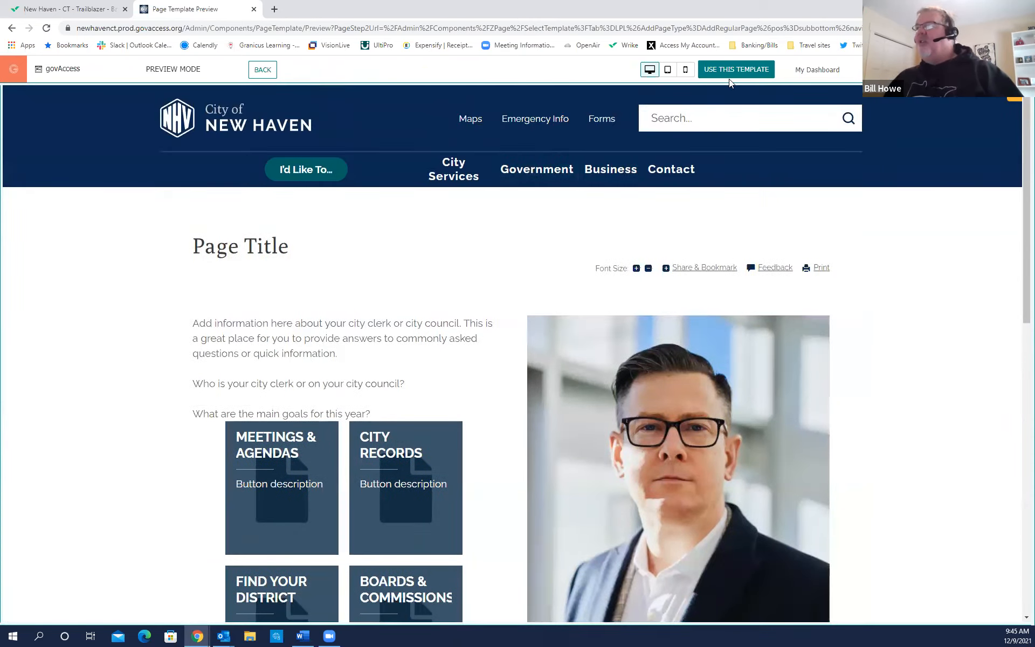
{"action": "left_click", "coordinate": [731, 76]}
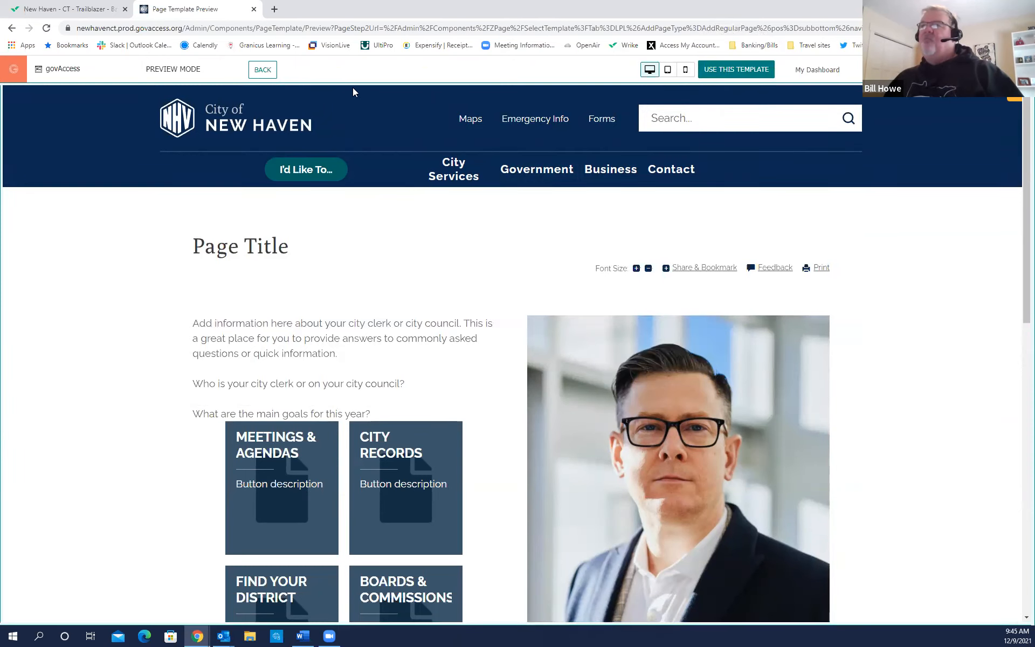
Leave the template preview and view the account's Top Account Templates list.
{"action": "left_click", "coordinate": [260, 71]}
{"action": "left_click", "coordinate": [259, 70]}
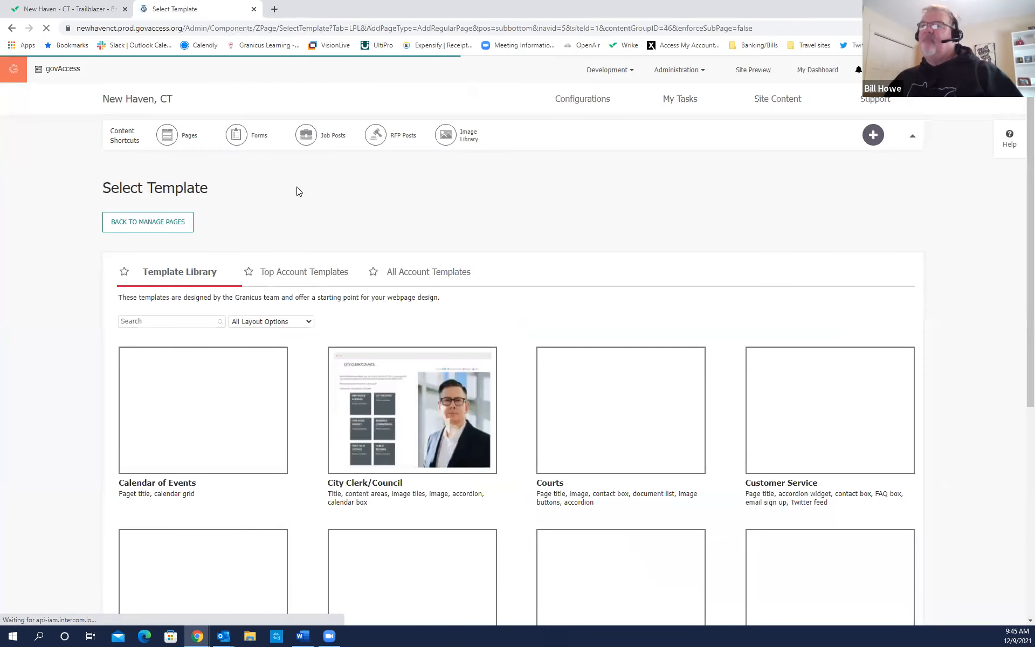
{"action": "mouse_move", "coordinate": [459, 414]}
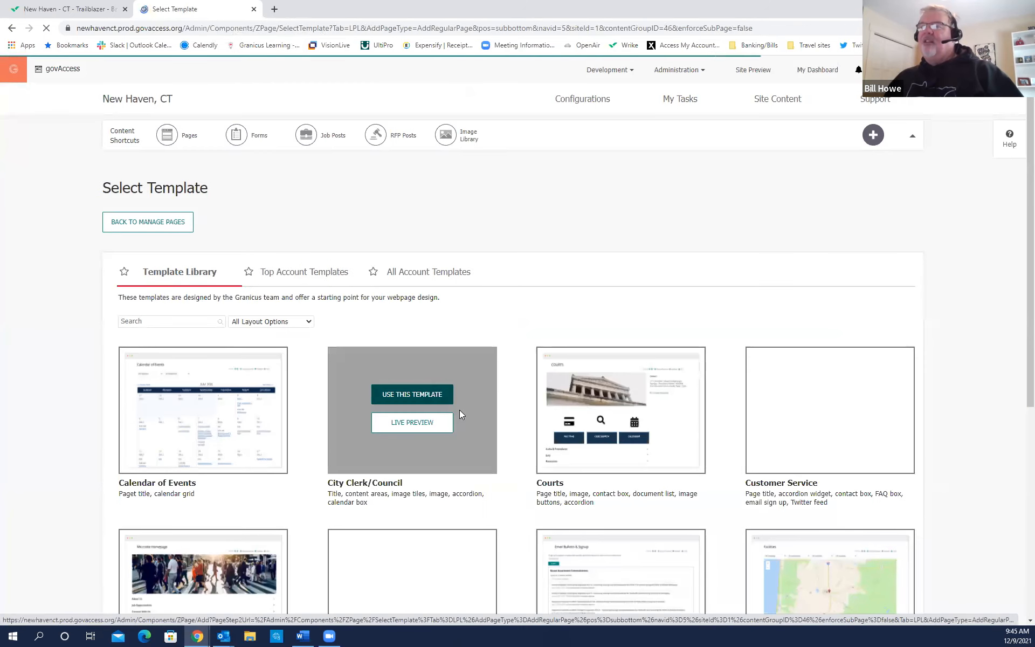
{"action": "left_click", "coordinate": [291, 275]}
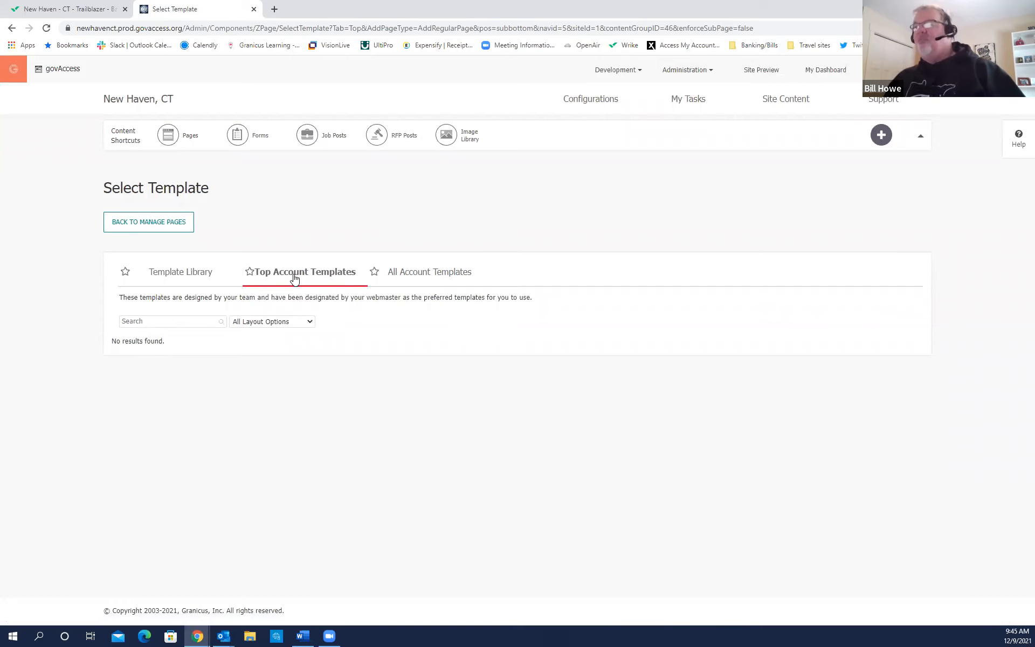
{"action": "left_click", "coordinate": [294, 277]}
{"action": "left_click", "coordinate": [294, 277]}
{"action": "left_click", "coordinate": [294, 277]}
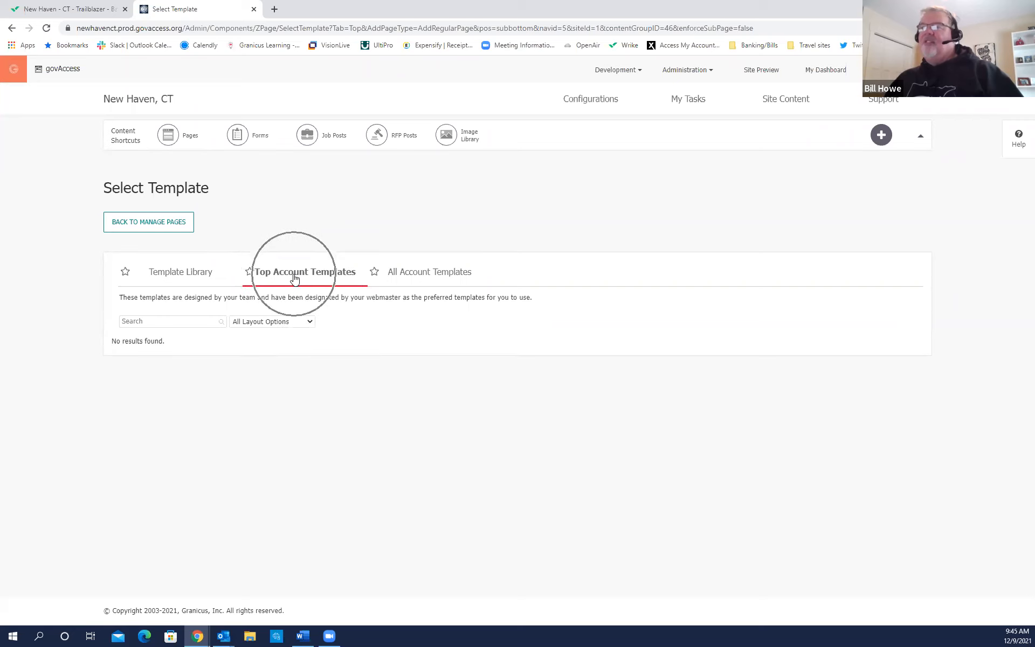
Return to the Granicus Template Library and browse its 21 templates.
{"action": "left_click", "coordinate": [200, 281]}
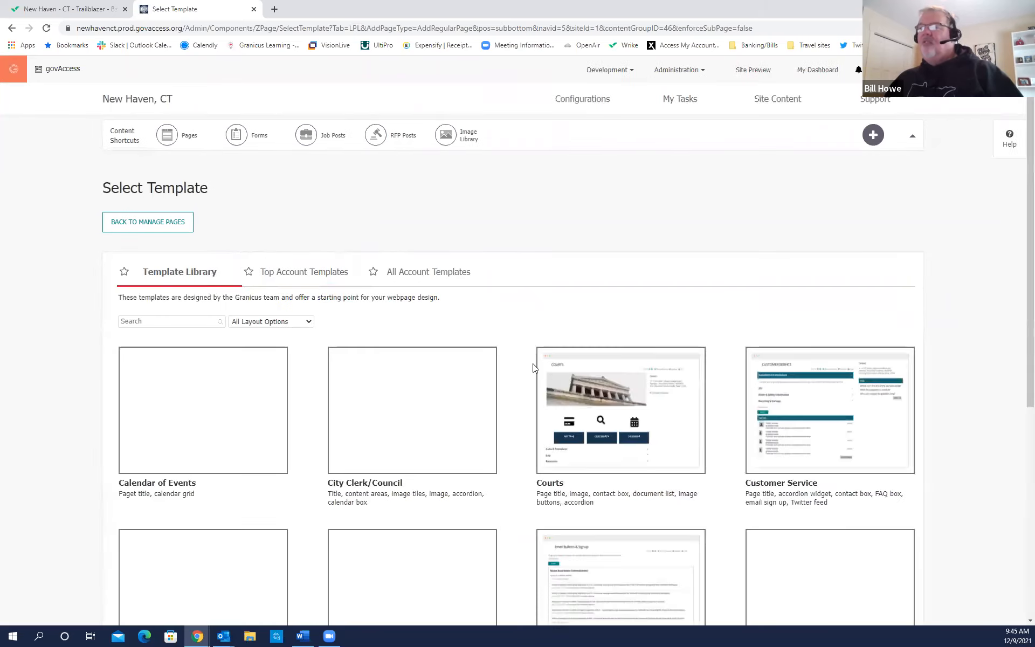
{"action": "mouse_move", "coordinate": [837, 464]}
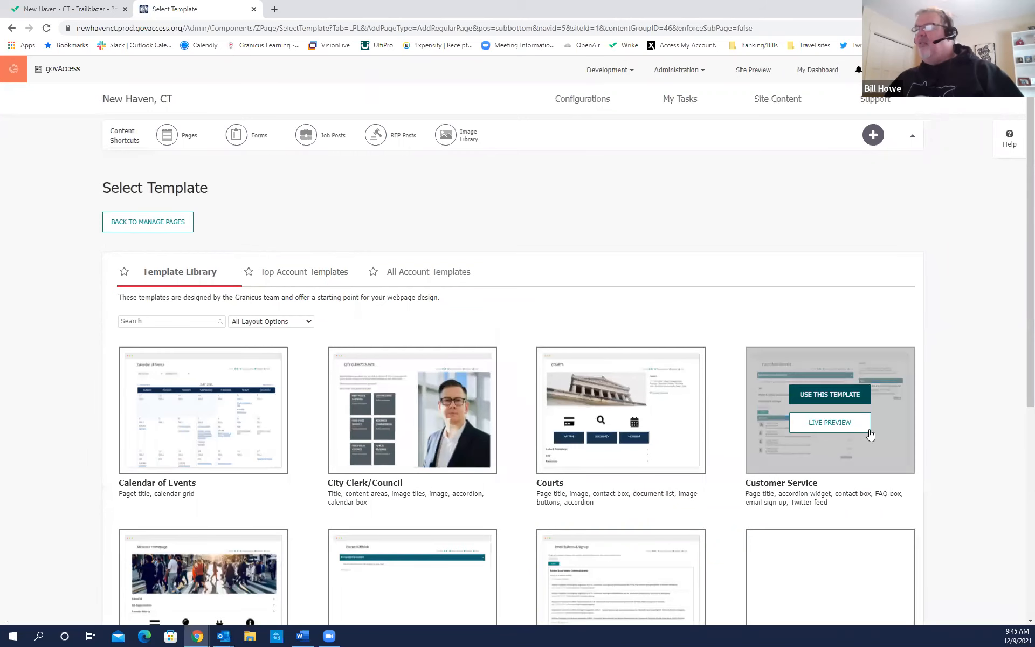
{"action": "scroll", "coordinate": [837, 480], "scroll_direction": "down", "scroll_amount": 6}
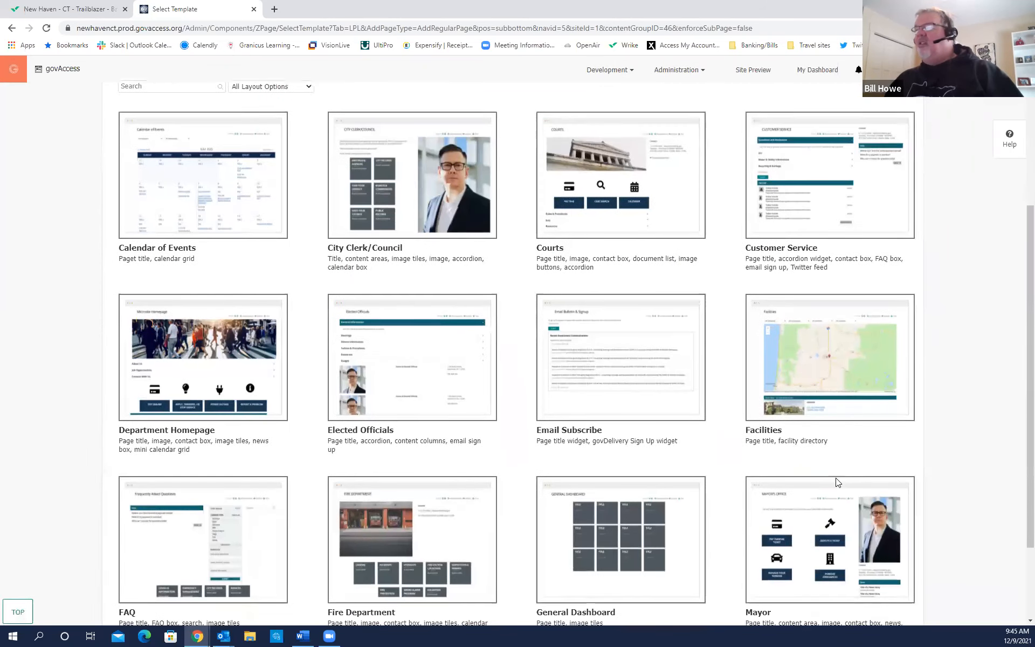
{"action": "mouse_move", "coordinate": [559, 520]}
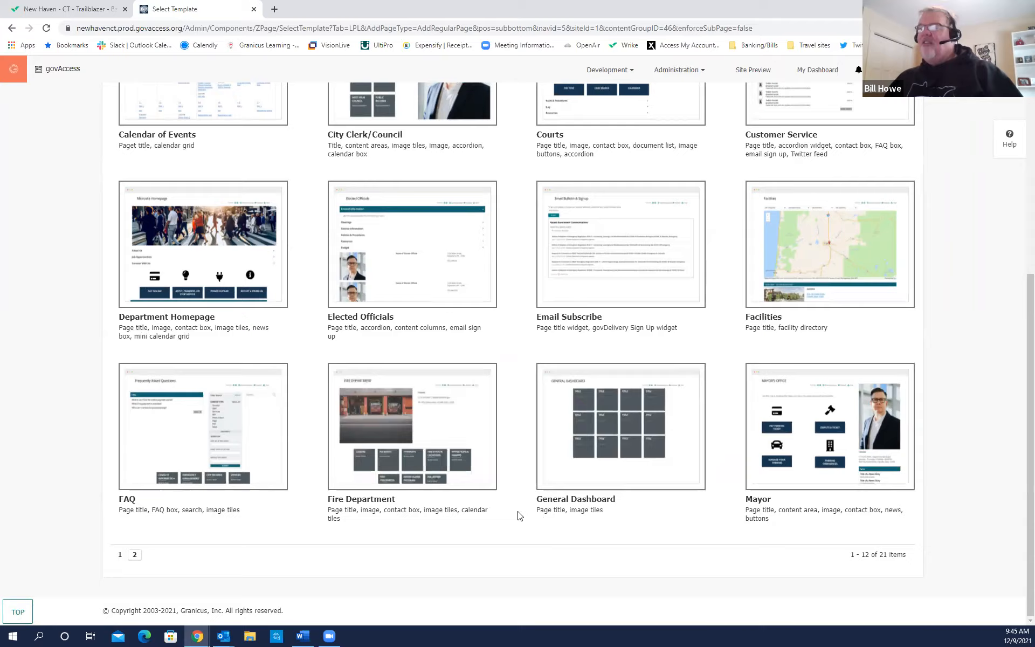
{"action": "scroll", "coordinate": [517, 514], "scroll_direction": "up", "scroll_amount": 6}
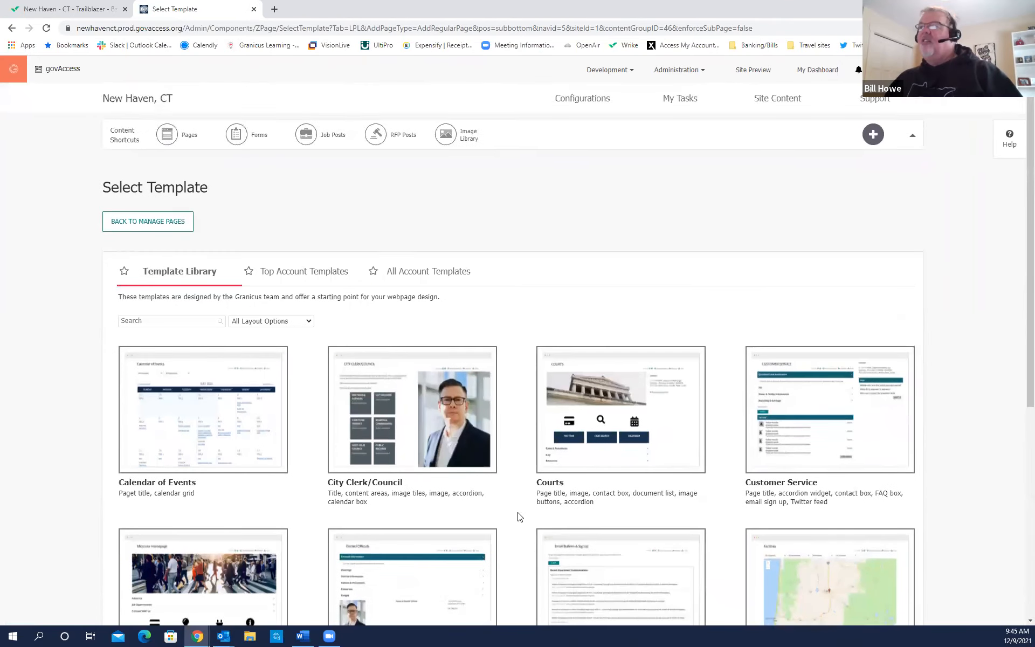
Select Basic Page from All Account Templates as the new page's template.
{"action": "left_click", "coordinate": [429, 285]}
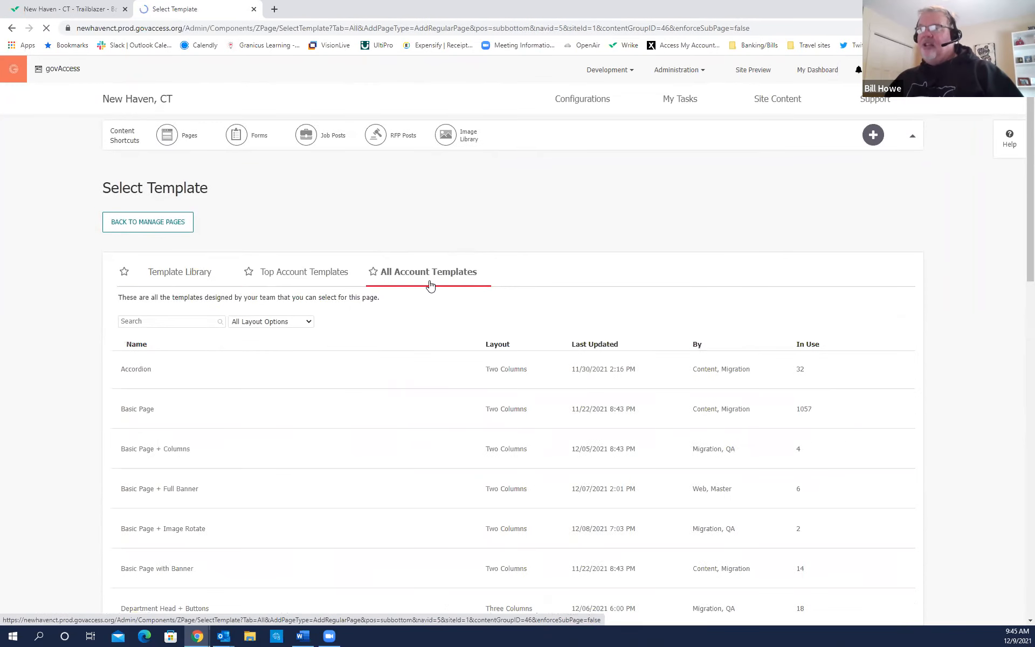
{"action": "left_click", "coordinate": [160, 414]}
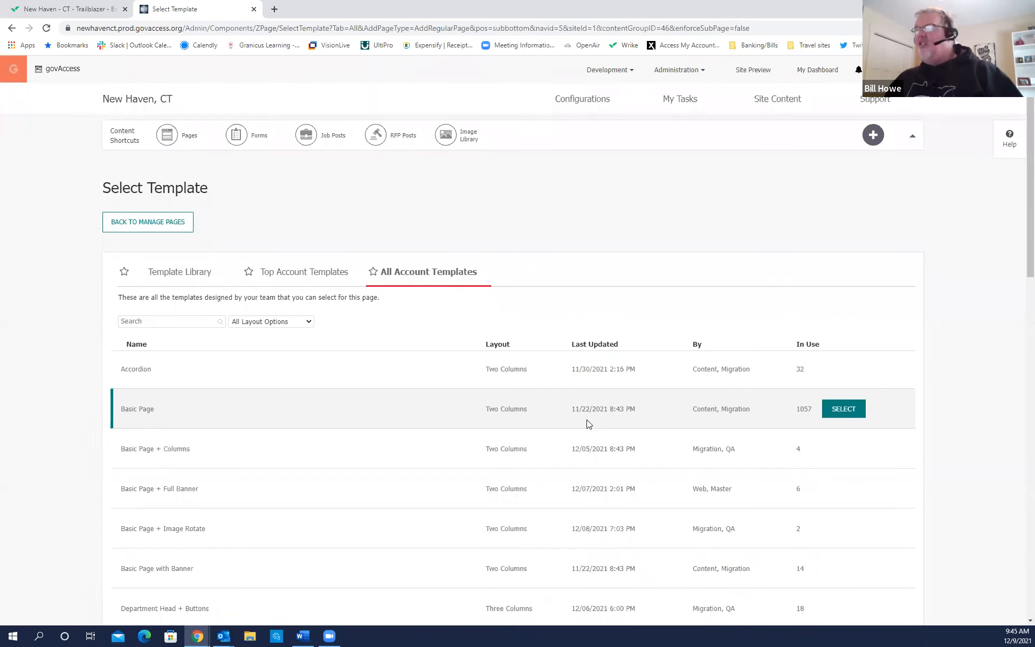
{"action": "left_click", "coordinate": [844, 409]}
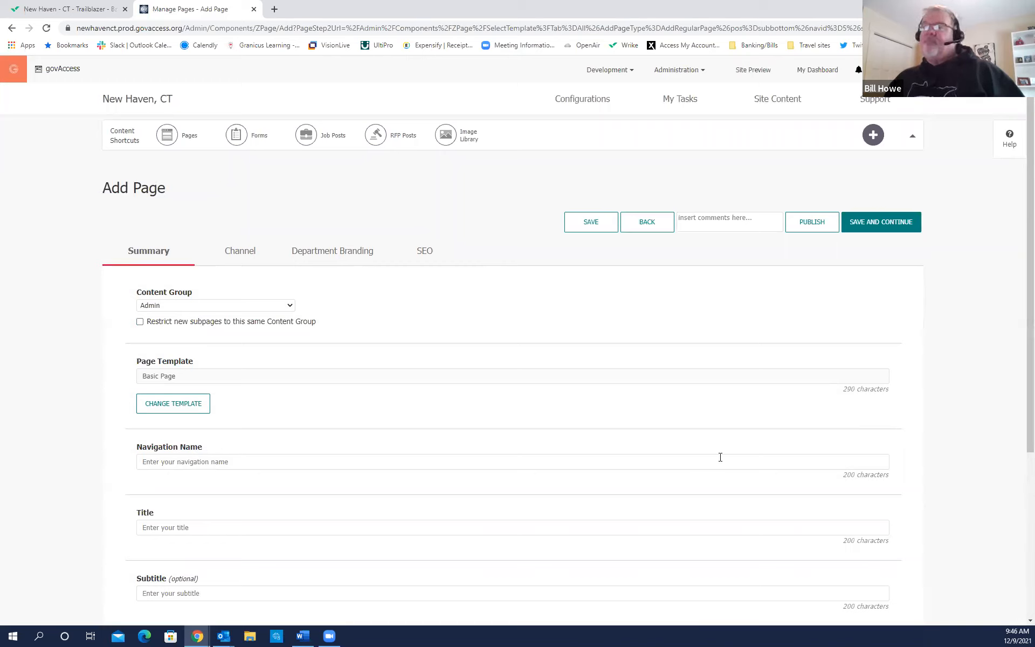
{"action": "key", "text": "ctrl"}
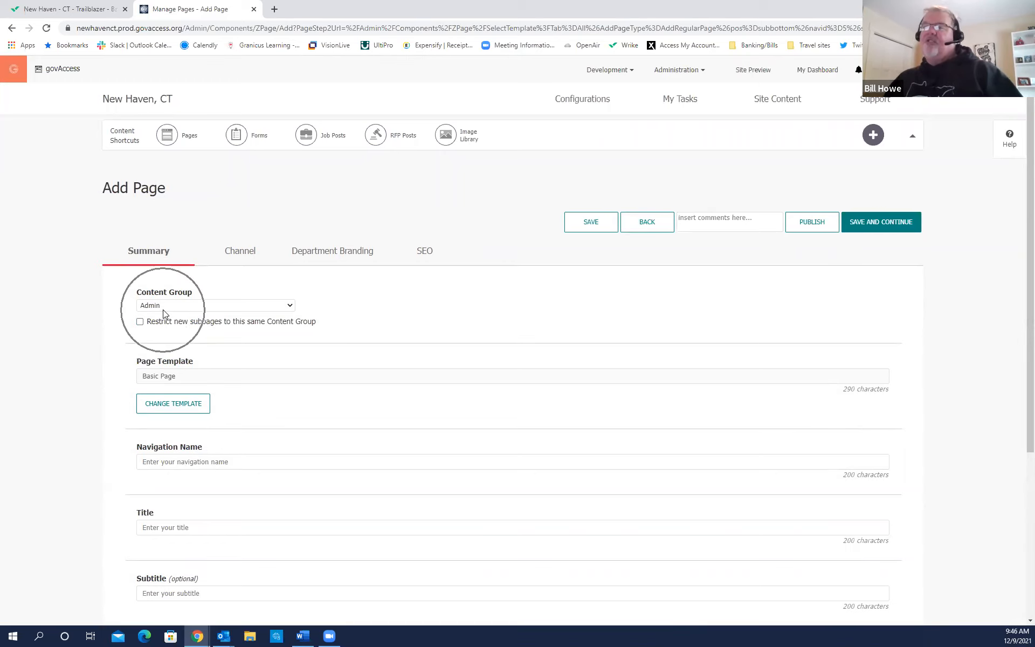
{"action": "scroll", "coordinate": [253, 329], "scroll_direction": "down", "scroll_amount": 2}
{"action": "key", "text": "ctrl"}
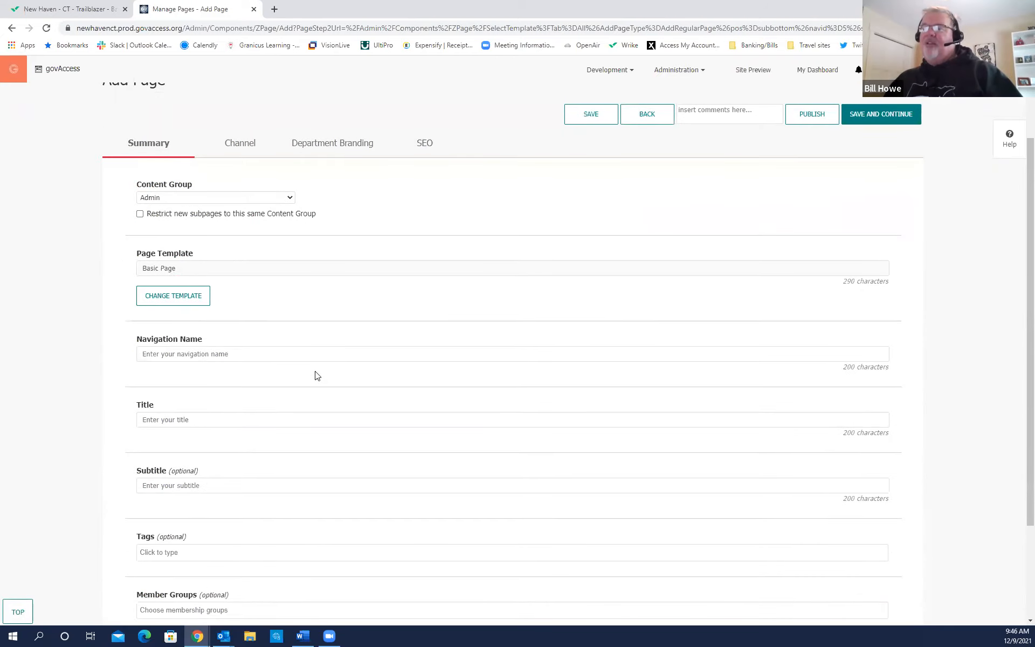
{"action": "scroll", "coordinate": [316, 374], "scroll_direction": "down", "scroll_amount": 2}
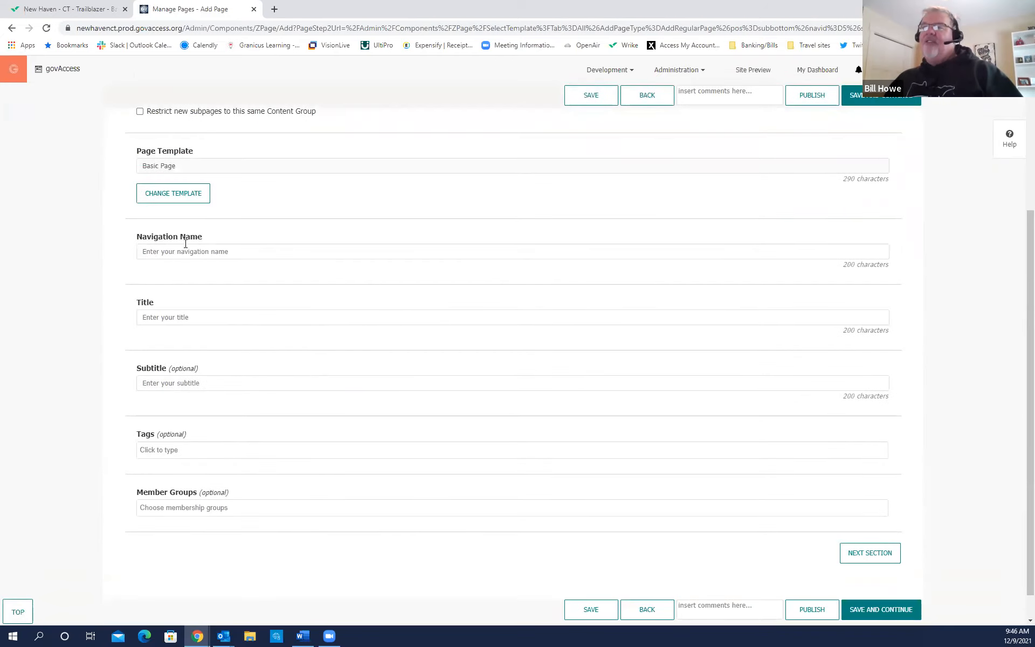
{"action": "key", "text": "ctrl"}
{"action": "key", "text": "ctrl"}
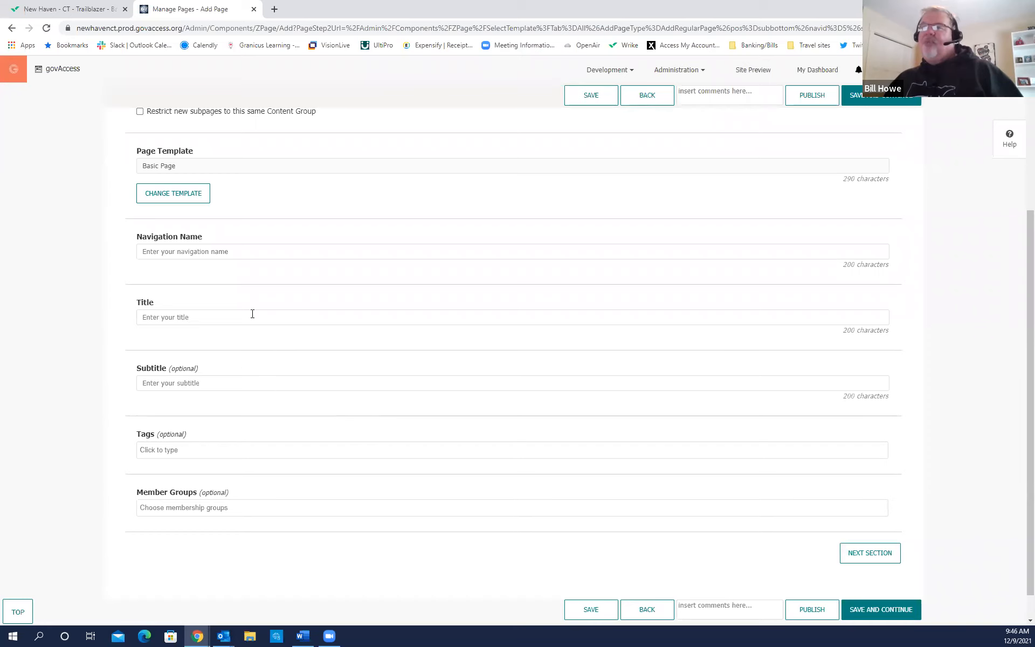
Set the page's Navigation Name and Title to WGH.
{"action": "left_click", "coordinate": [180, 252]}
{"action": "left_click", "coordinate": [165, 275]}
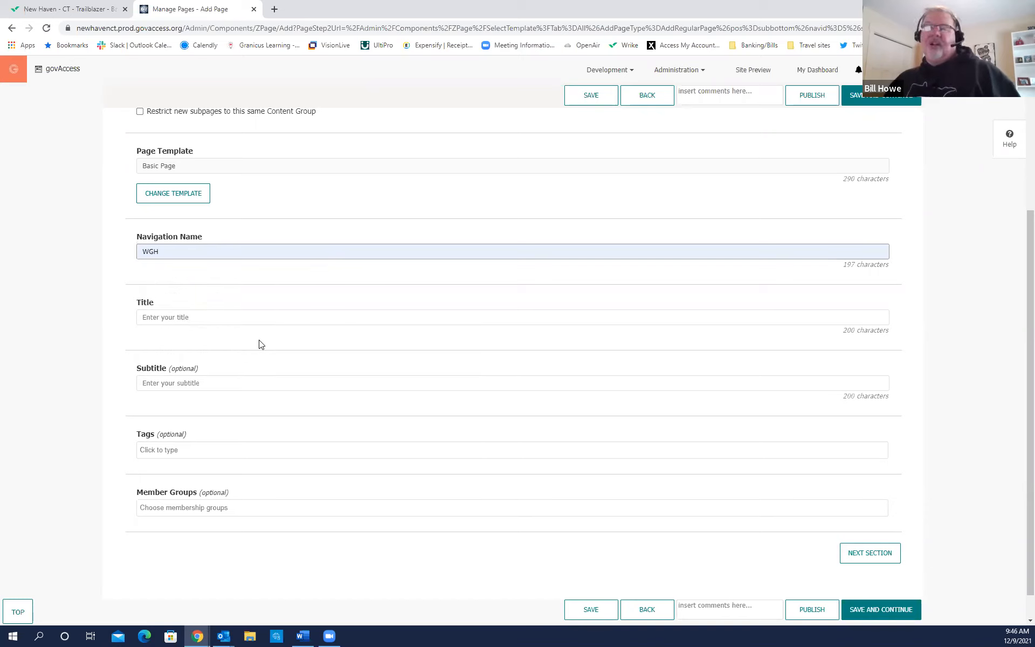
{"action": "key", "text": "Tab"}
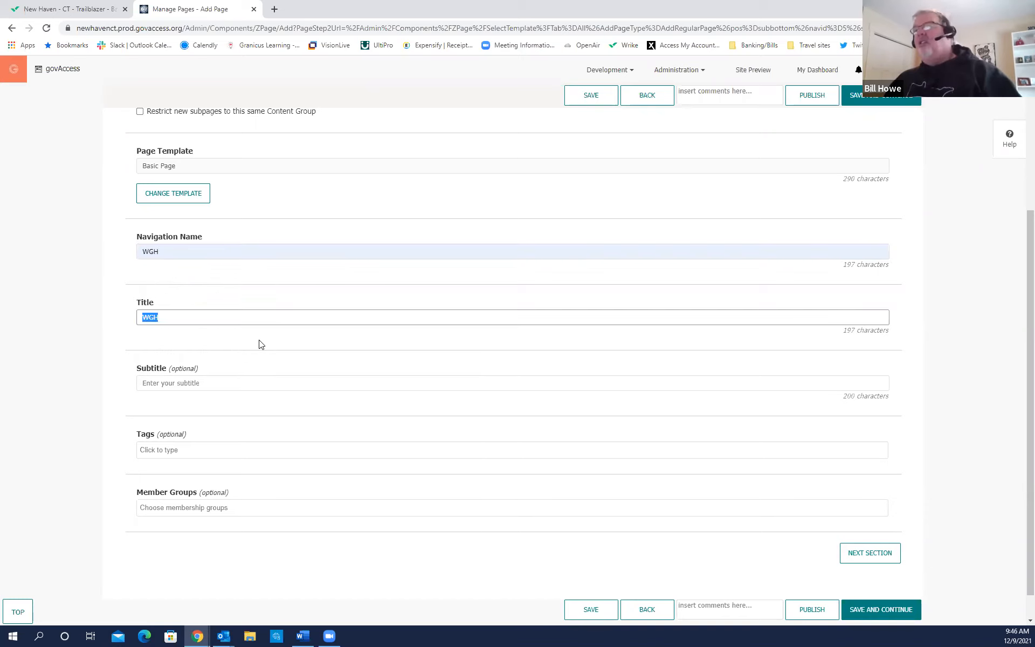
{"action": "left_click", "coordinate": [242, 339]}
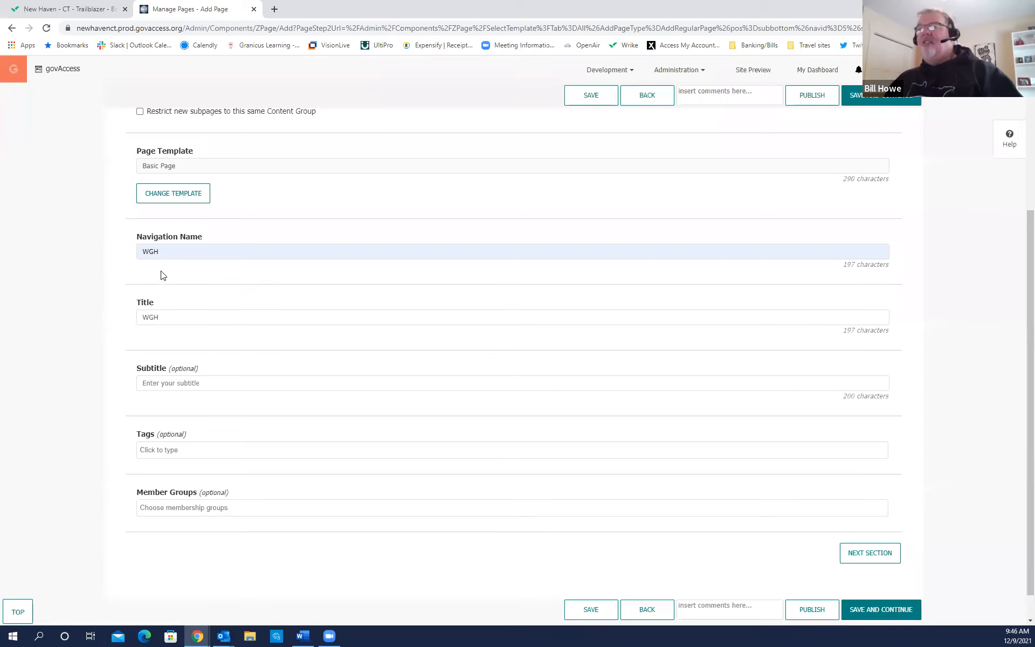
{"action": "left_click", "coordinate": [153, 322]}
{"action": "left_click", "coordinate": [227, 355]}
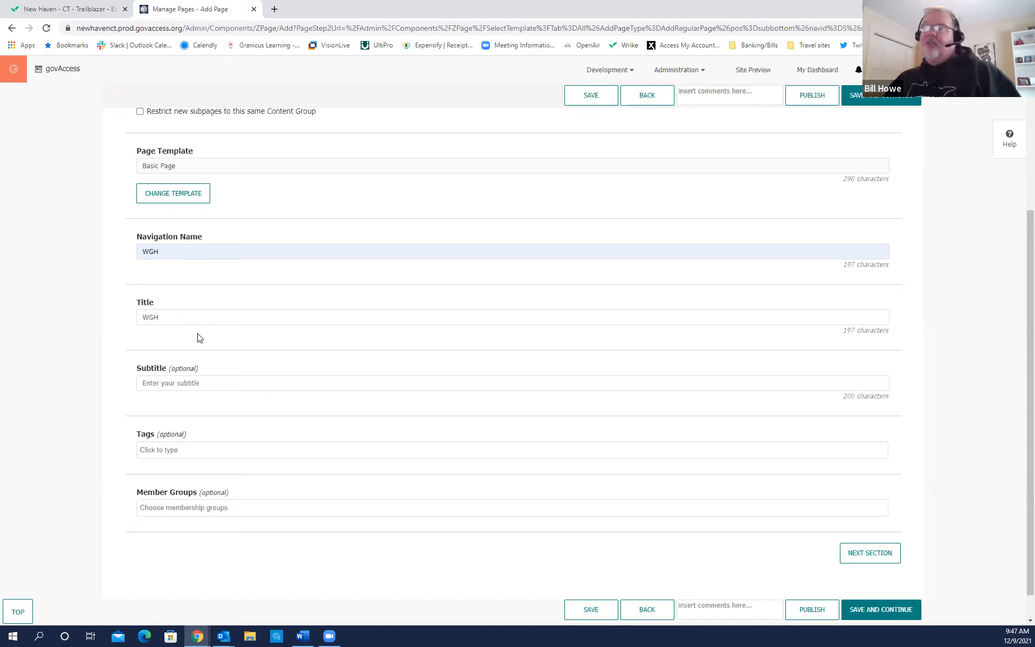
Set the page's Subtitle to Training Page.
{"action": "scroll", "coordinate": [201, 358], "scroll_direction": "down", "scroll_amount": 1}
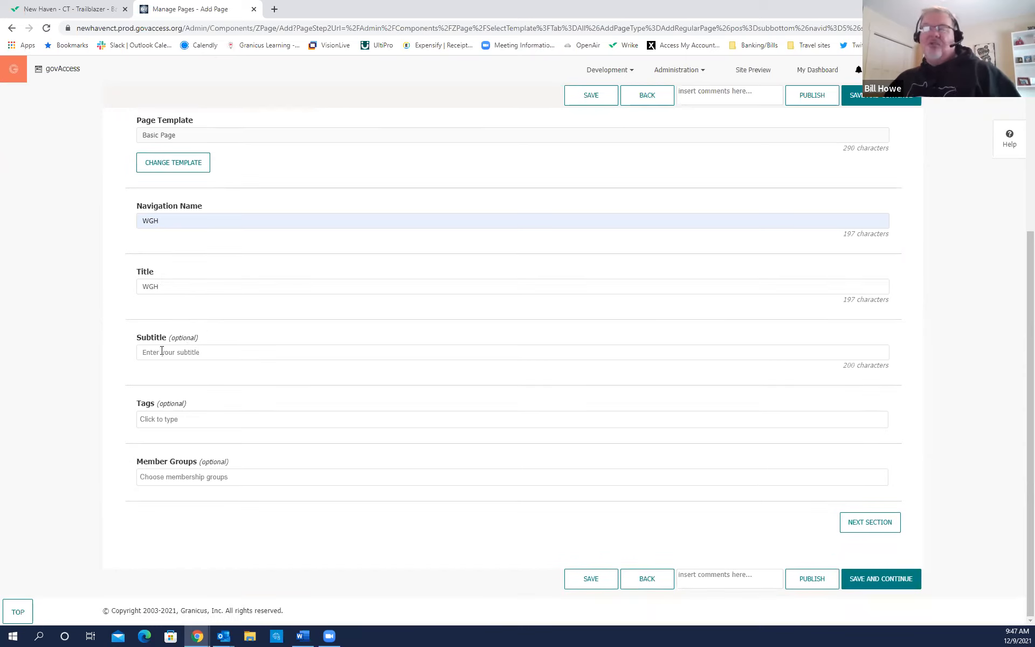
{"action": "left_click", "coordinate": [162, 351]}
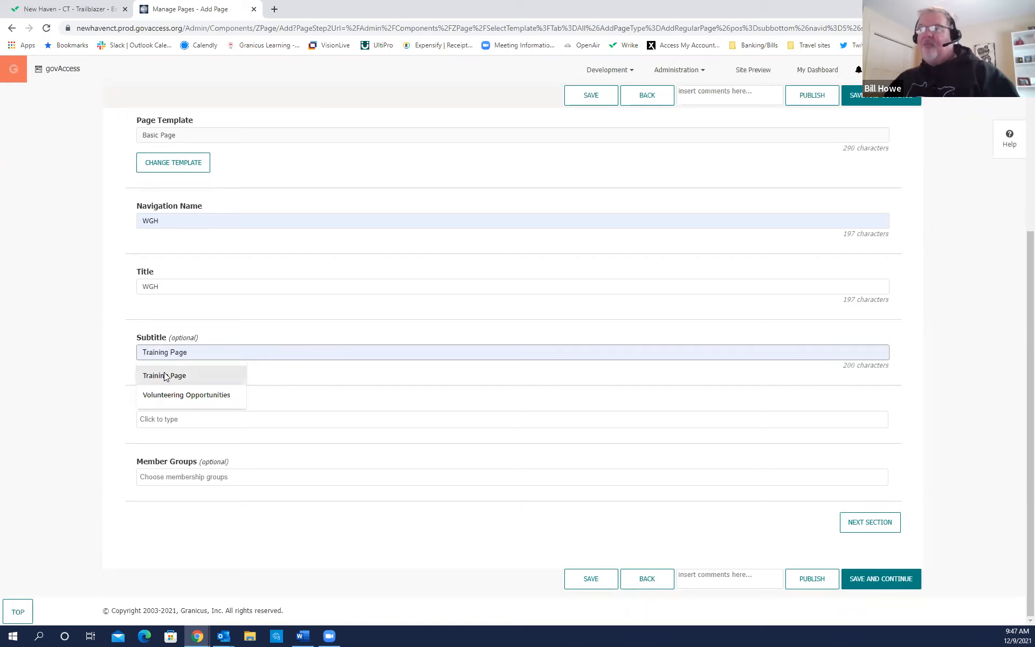
{"action": "left_click", "coordinate": [164, 376]}
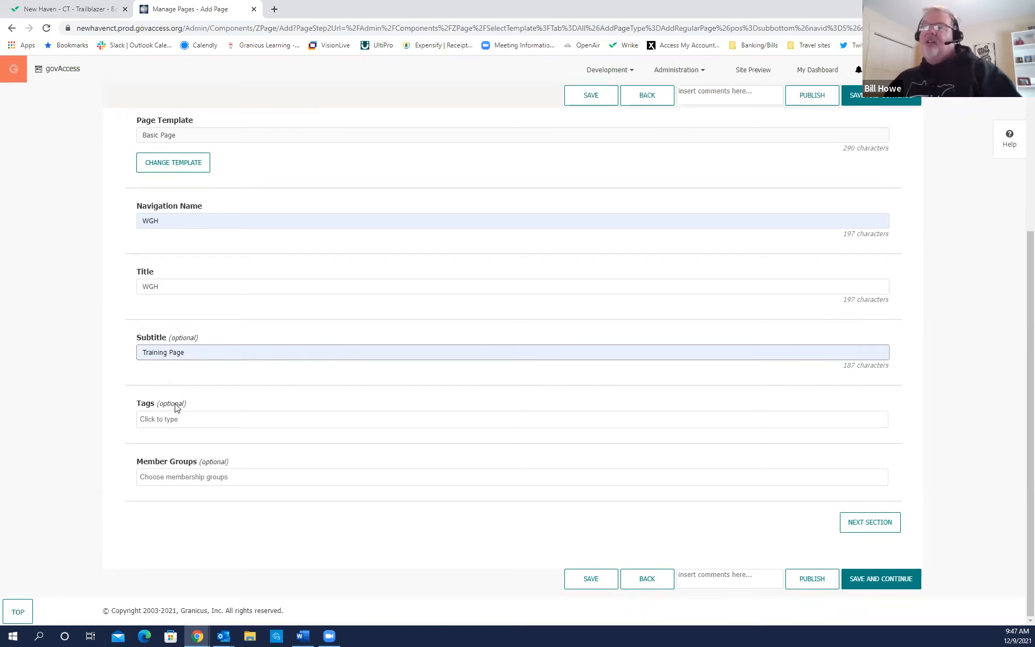
{"action": "left_click", "coordinate": [173, 420]}
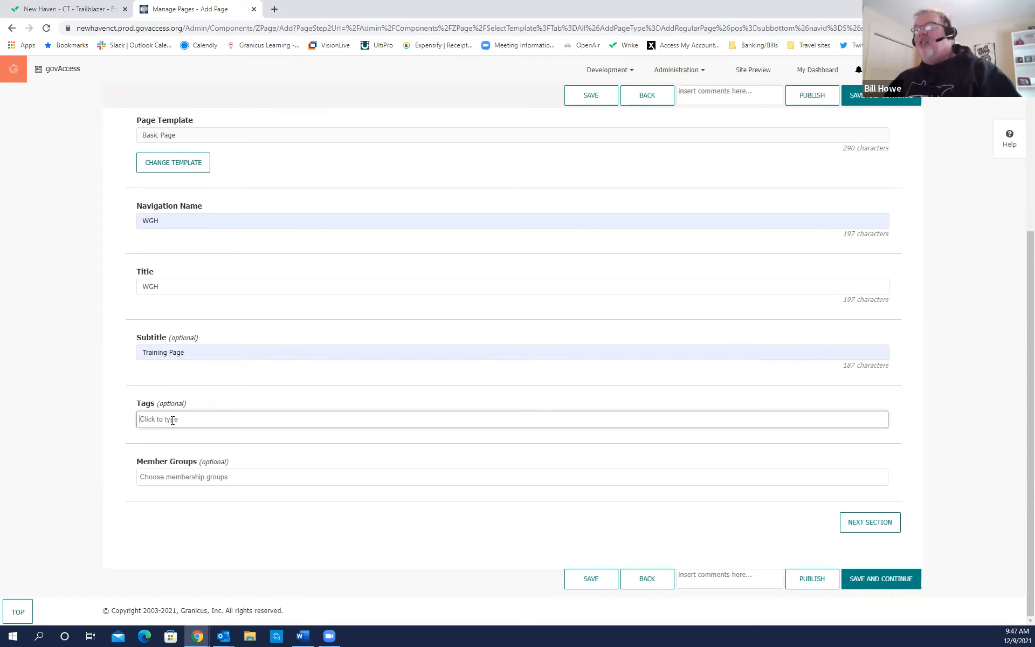
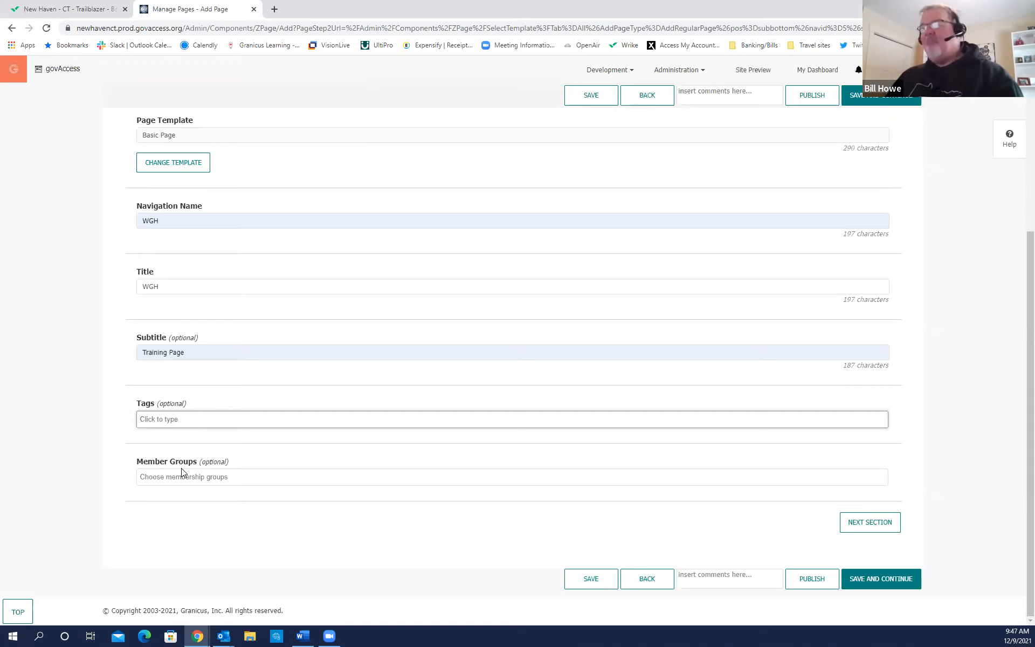
Leave the Member Groups field and advance to the page's Channel section.
{"action": "left_click", "coordinate": [152, 475]}
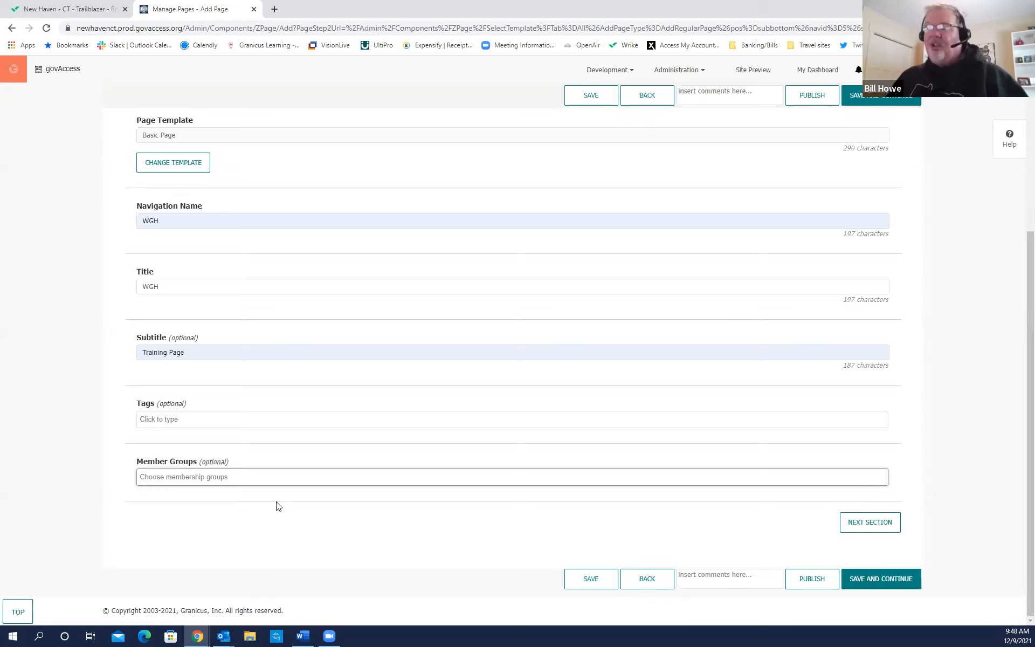
{"action": "left_click", "coordinate": [214, 477]}
{"action": "left_click", "coordinate": [215, 478]}
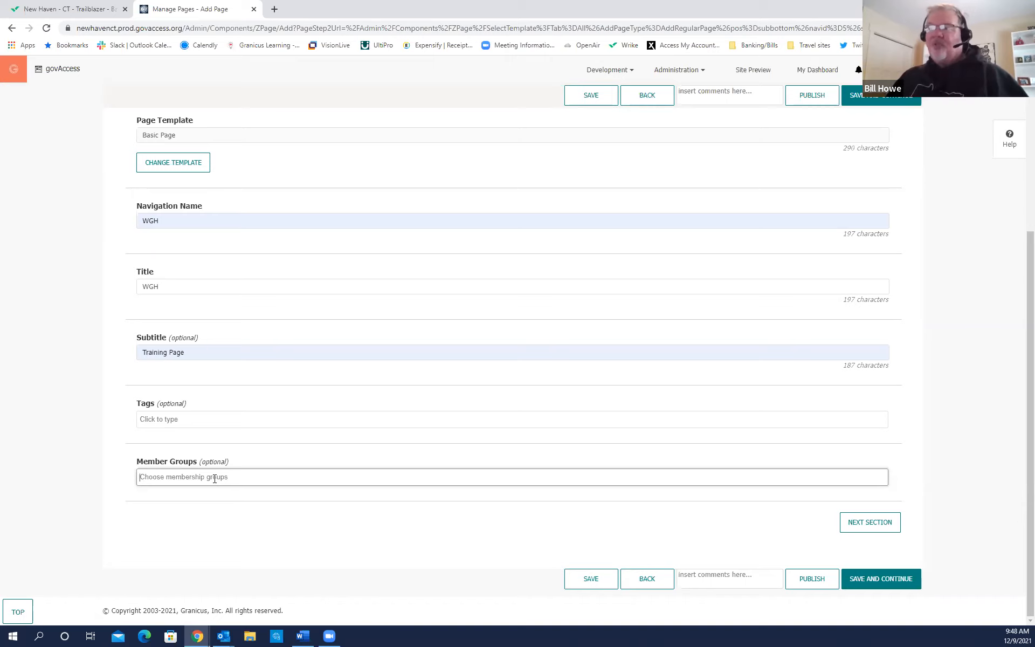
{"action": "left_click", "coordinate": [214, 479]}
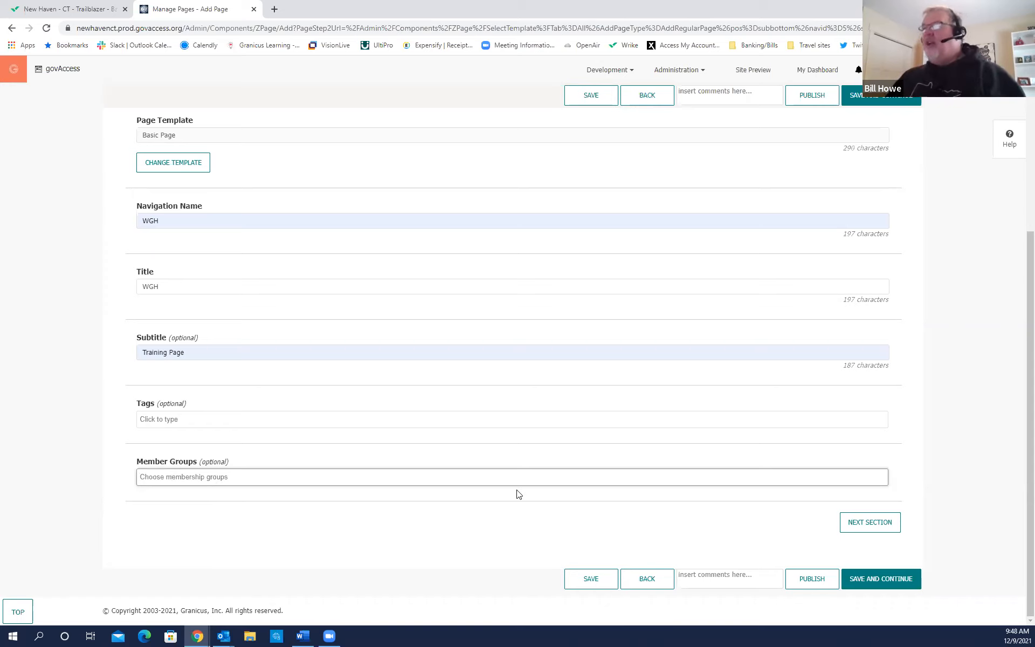
{"action": "scroll", "coordinate": [516, 493], "scroll_direction": "up", "scroll_amount": 2}
{"action": "scroll", "coordinate": [516, 493], "scroll_direction": "up", "scroll_amount": 2}
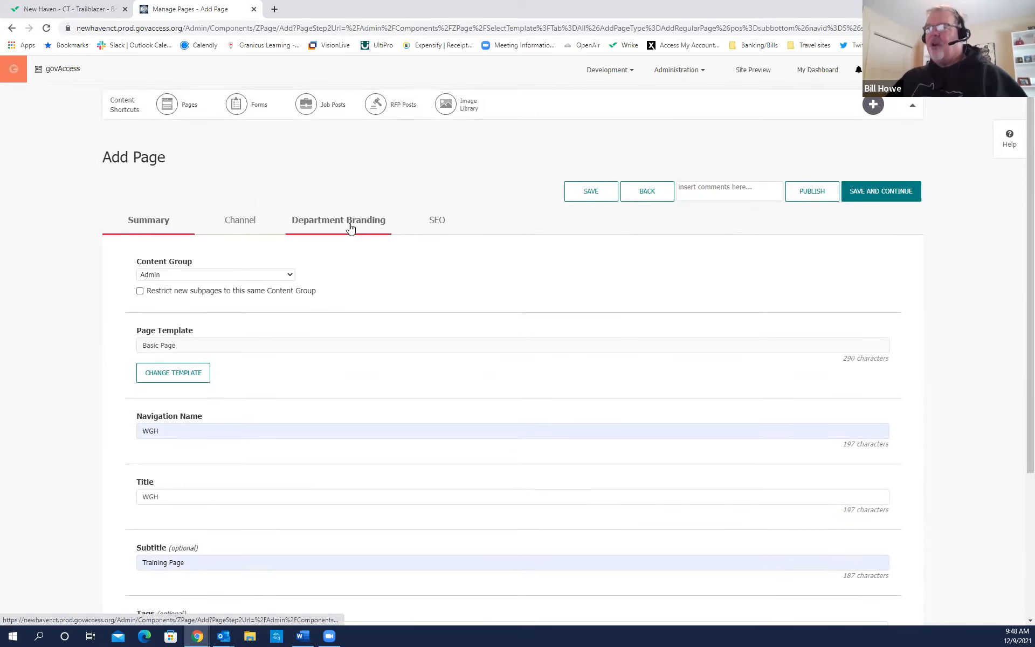
{"action": "left_click", "coordinate": [432, 227]}
{"action": "scroll", "coordinate": [779, 450], "scroll_direction": "down", "scroll_amount": 4}
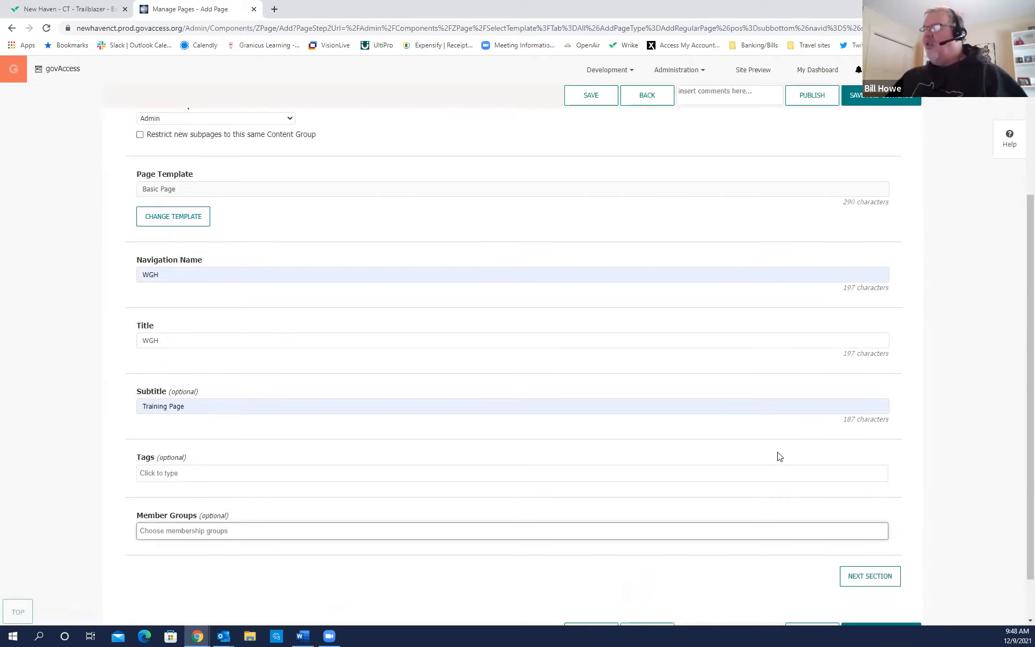
{"action": "left_click", "coordinate": [873, 526]}
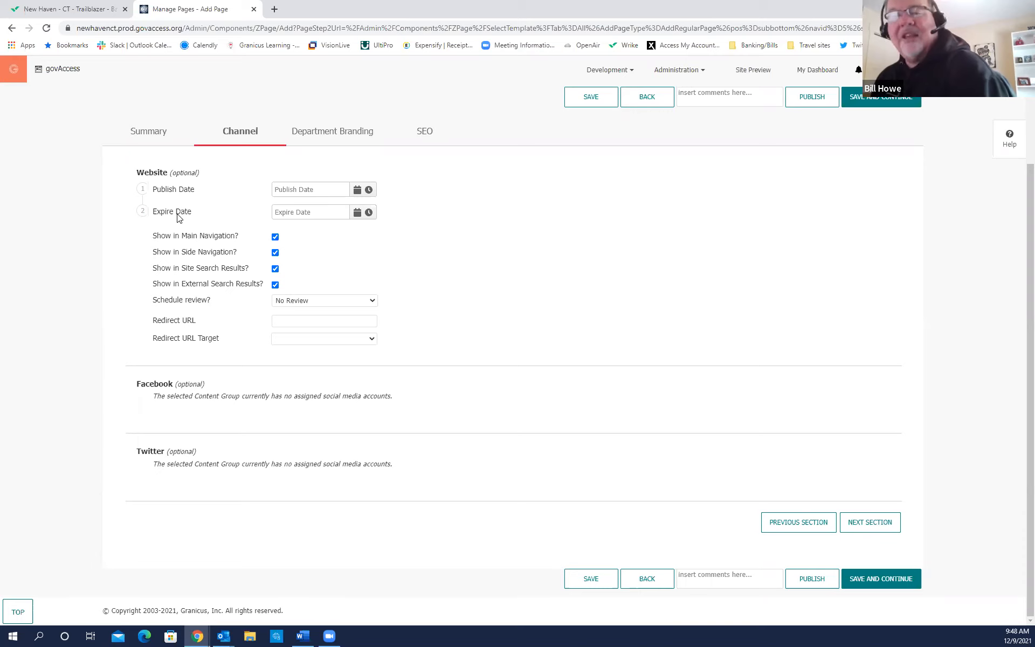
Try Publish Date values, first December 9, then December 10 at 10:00 AM.
{"action": "left_click", "coordinate": [357, 191]}
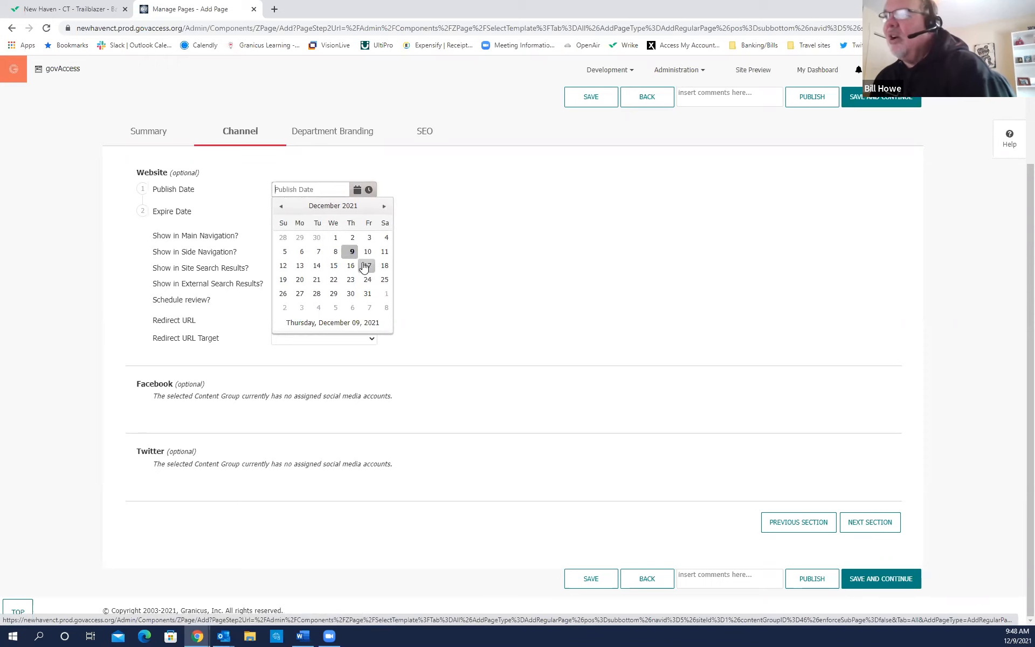
{"action": "left_click", "coordinate": [352, 251]}
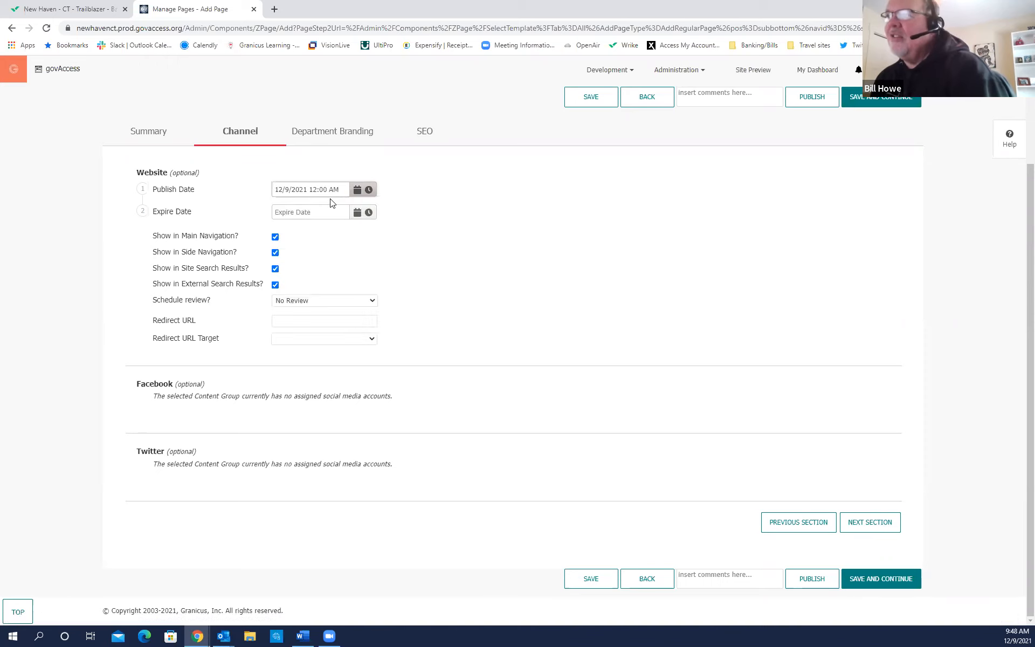
{"action": "left_click", "coordinate": [368, 189]}
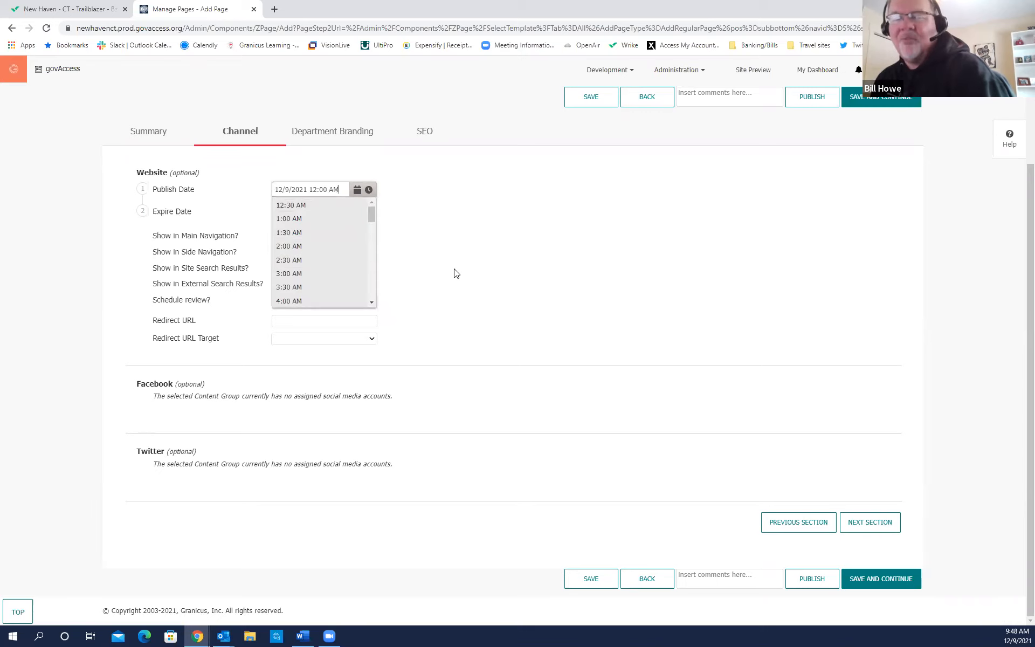
{"action": "left_click", "coordinate": [357, 190]}
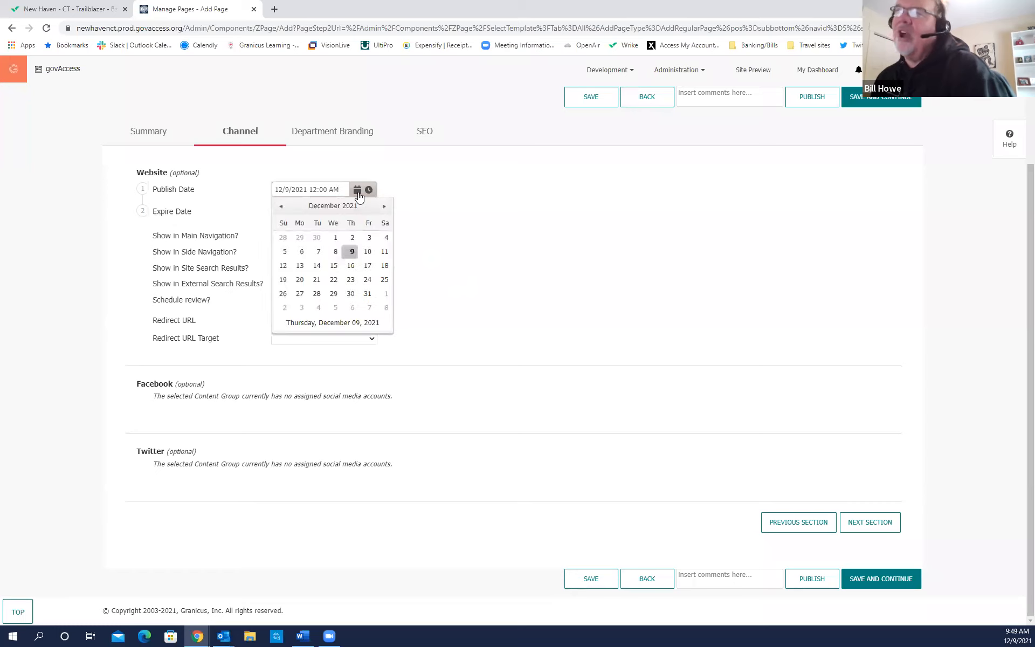
{"action": "left_click", "coordinate": [370, 255]}
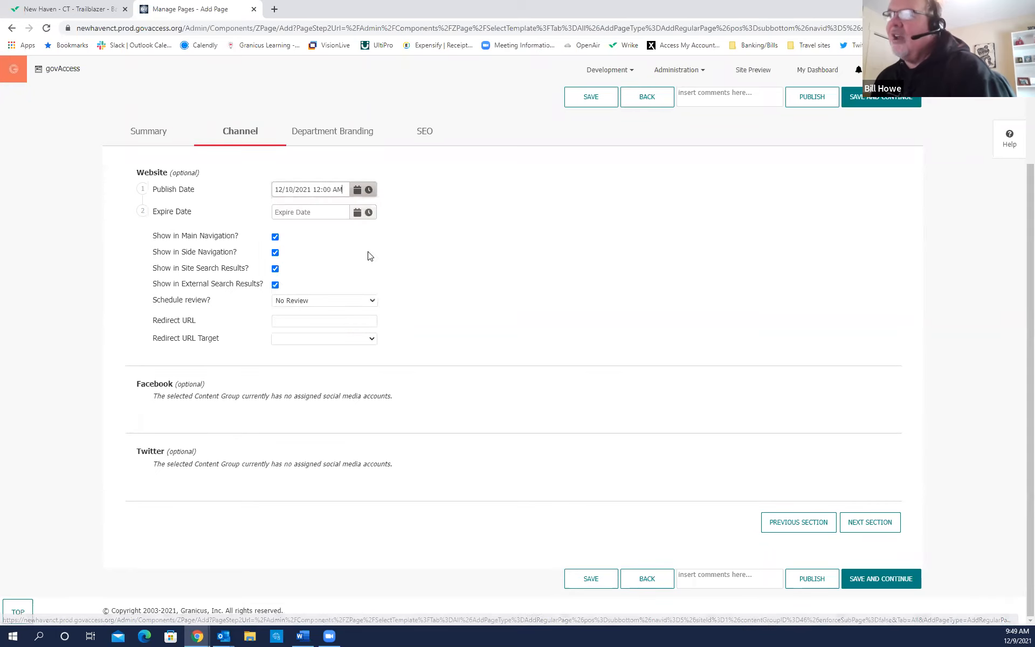
{"action": "left_click", "coordinate": [368, 190]}
{"action": "scroll", "coordinate": [331, 263], "scroll_direction": "down", "scroll_amount": 5}
{"action": "left_click", "coordinate": [320, 253]}
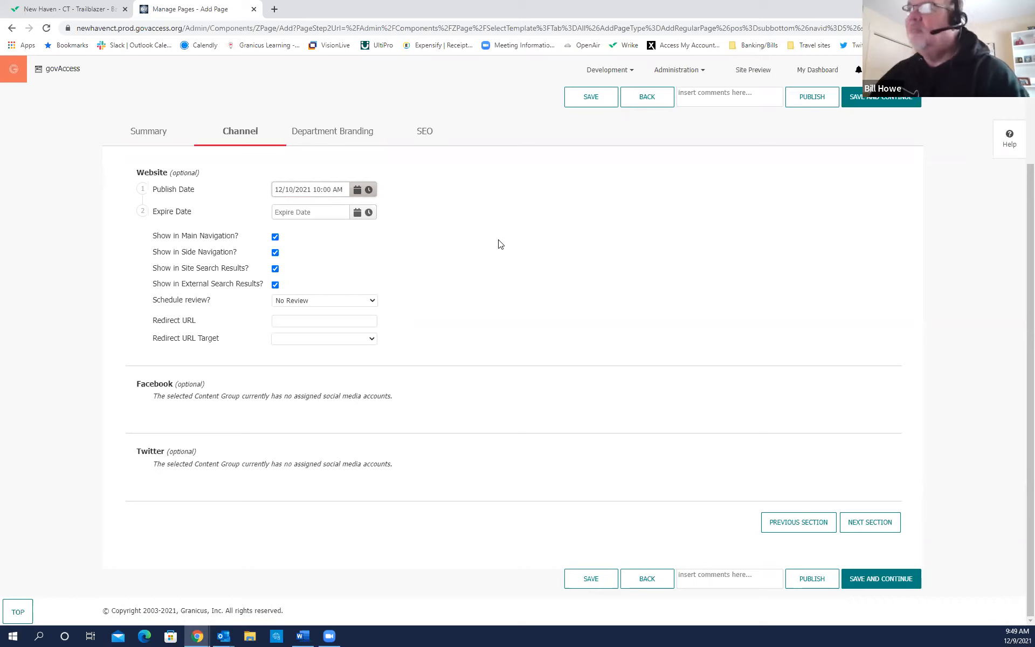
Change the Publish Date back to 12/9/2021 at 12:00 AM.
{"action": "left_click", "coordinate": [357, 191]}
{"action": "left_click", "coordinate": [347, 251]}
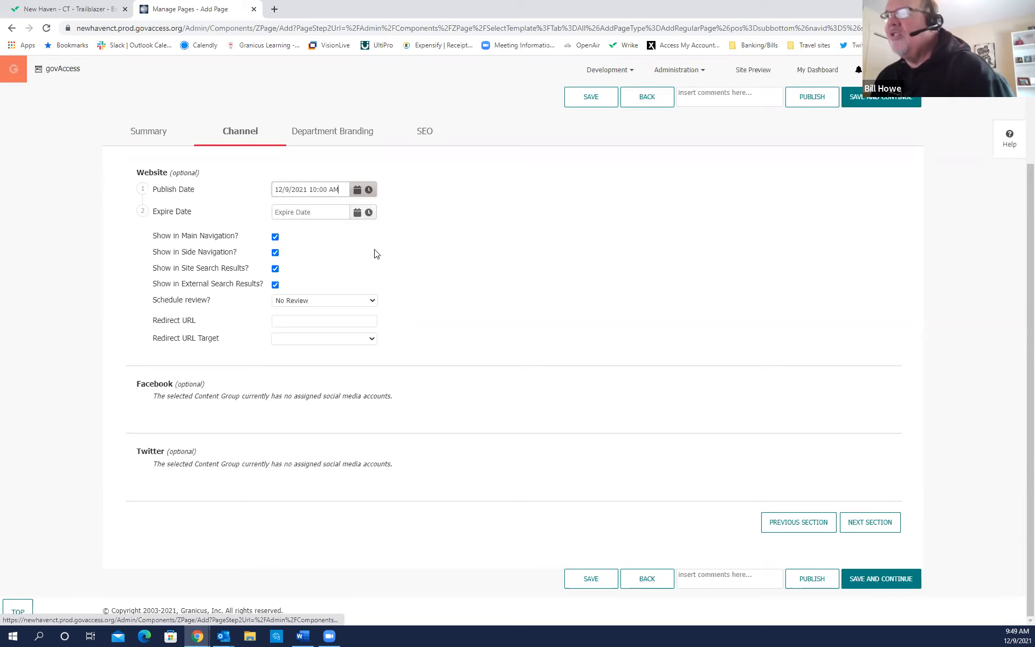
{"action": "left_click", "coordinate": [370, 191]}
{"action": "left_click", "coordinate": [317, 204]}
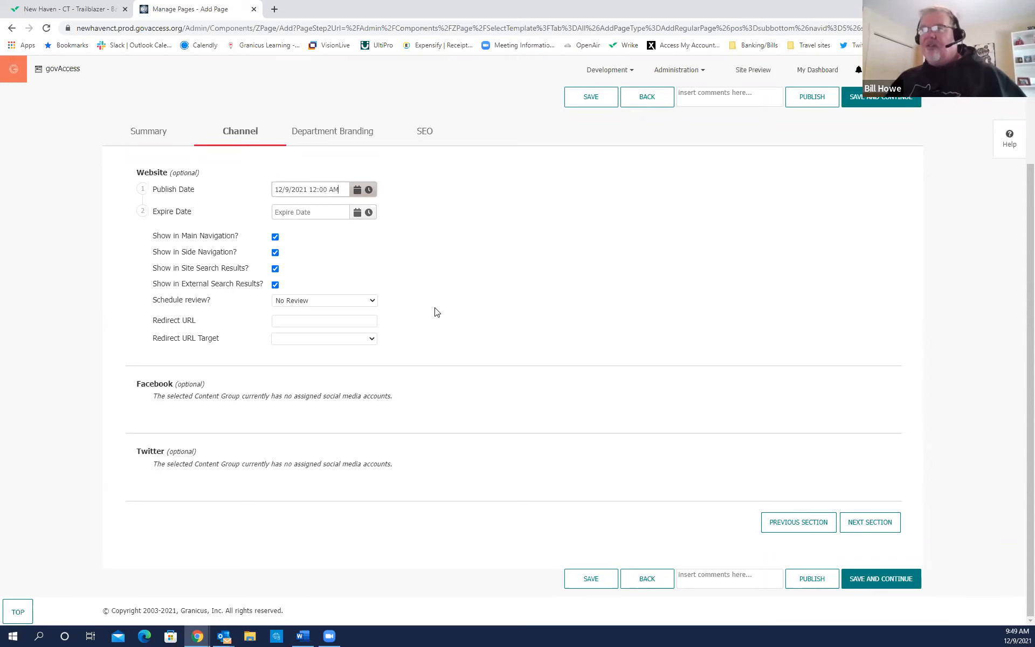
Pick December 12 in the Expire Date calendar, giving 12/12/2021 11:59 PM.
{"action": "left_click", "coordinate": [358, 214]}
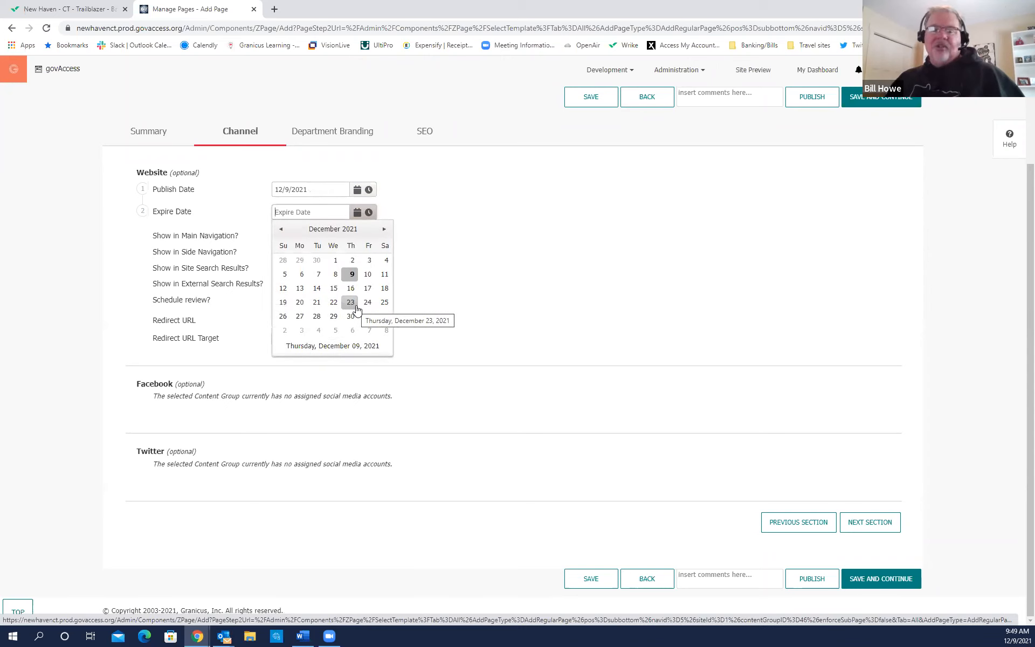
{"action": "left_click", "coordinate": [542, 273]}
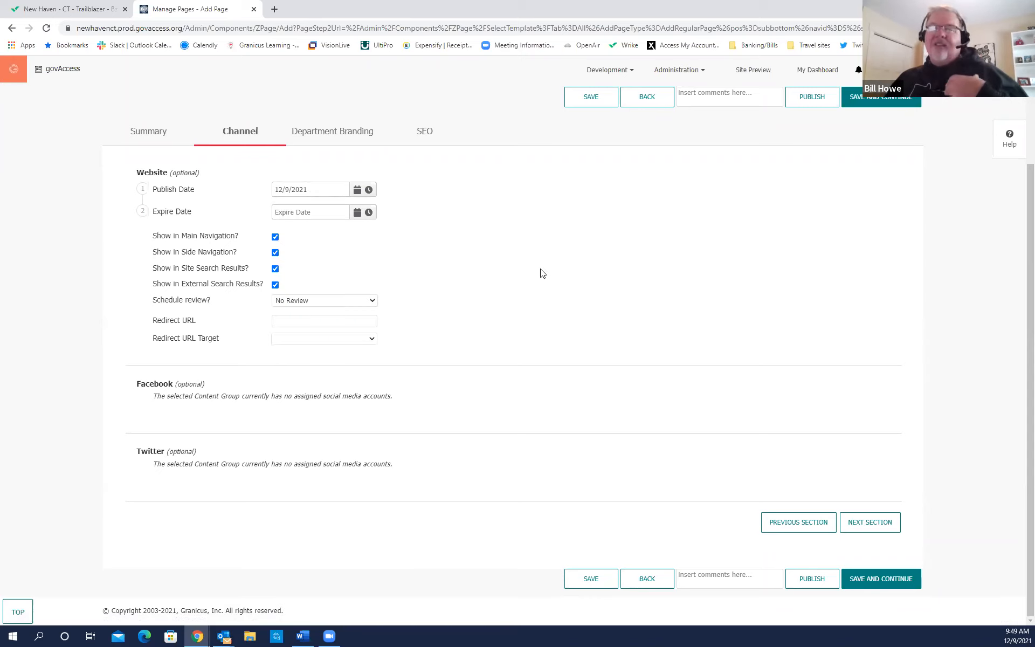
{"action": "left_click", "coordinate": [357, 212]}
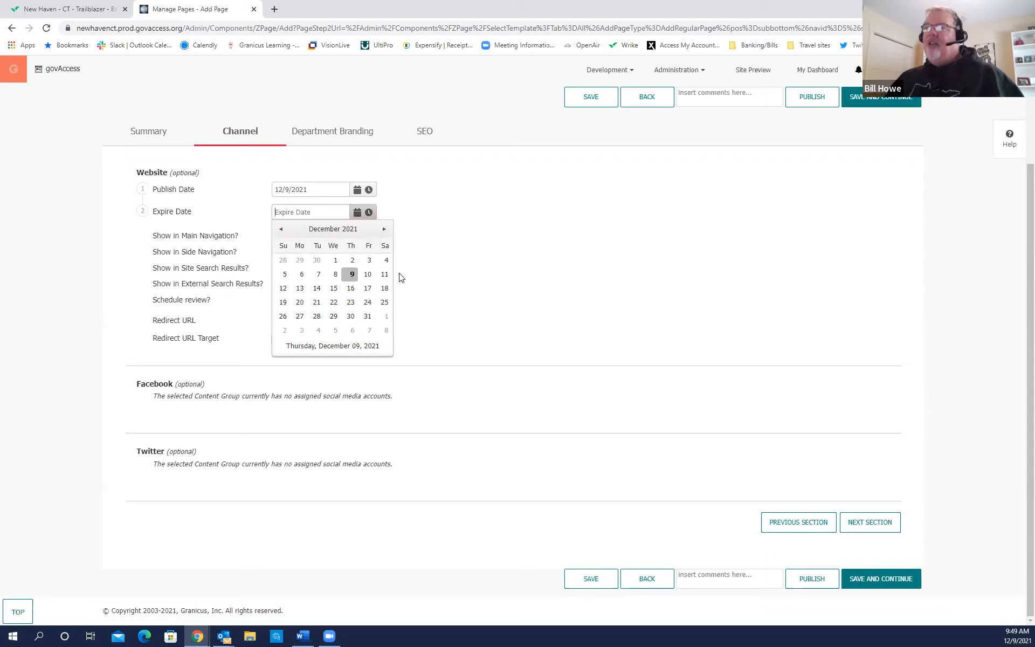
{"action": "left_click", "coordinate": [283, 288]}
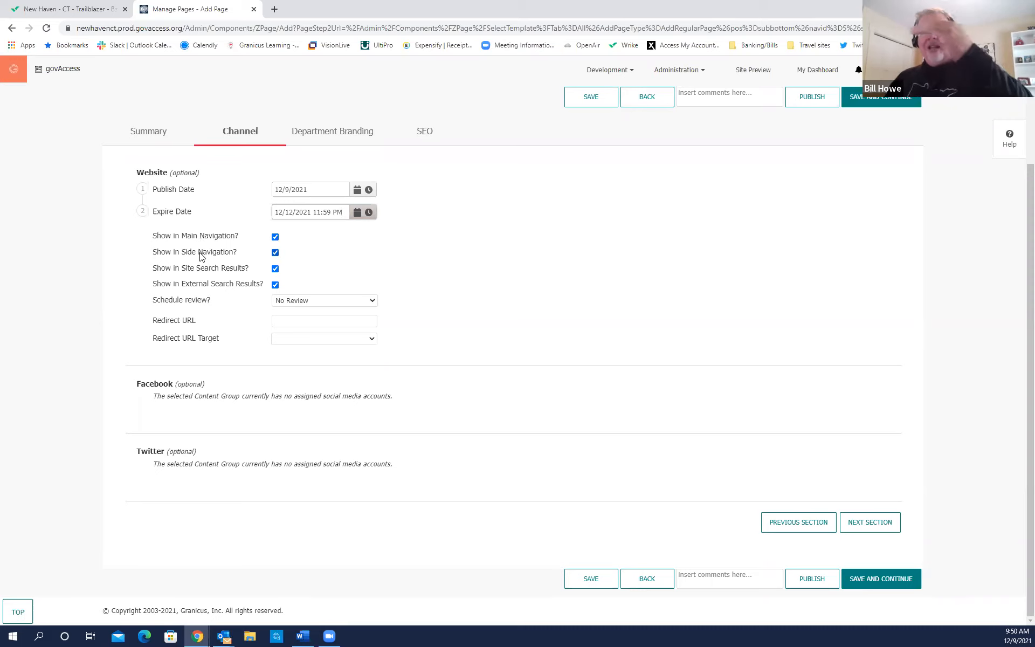
{"action": "left_click", "coordinate": [276, 237]}
{"action": "left_click", "coordinate": [274, 252]}
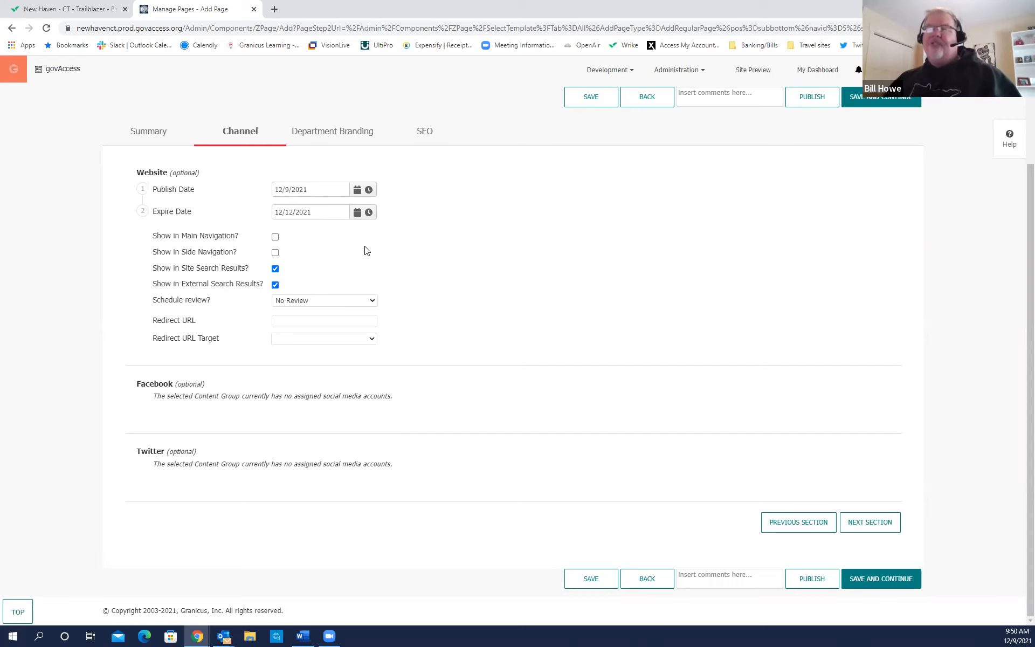
{"action": "left_click", "coordinate": [276, 237]}
{"action": "left_click", "coordinate": [275, 253]}
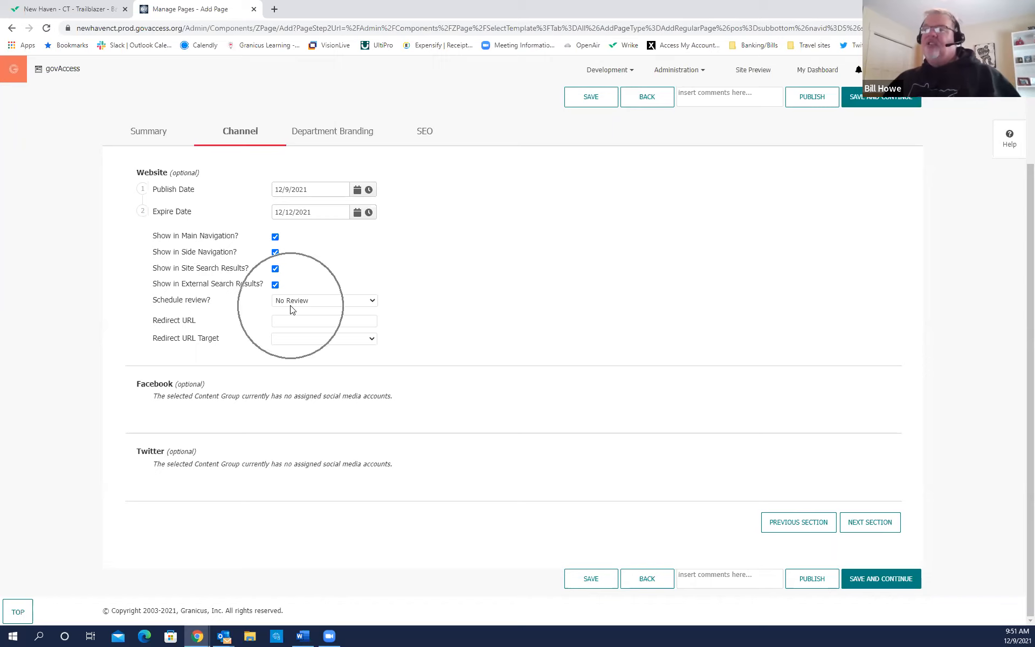
Show the Schedule review options, currently set to No Review.
{"action": "left_click", "coordinate": [372, 302]}
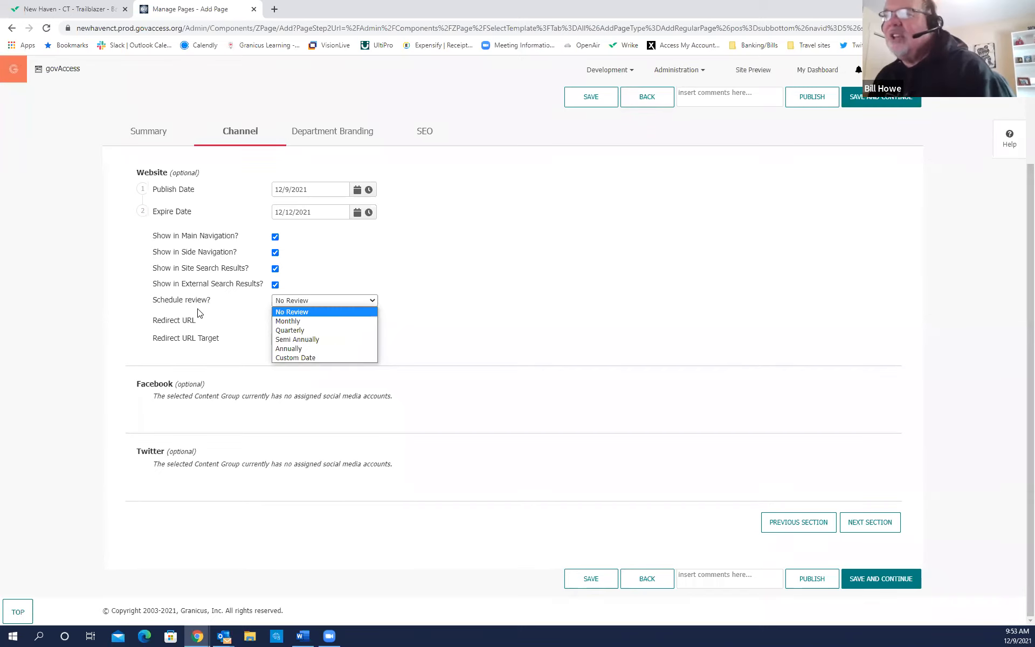
Keep Schedule review at No Review and bring up the Redirect URL page tree.
{"action": "left_click", "coordinate": [465, 313]}
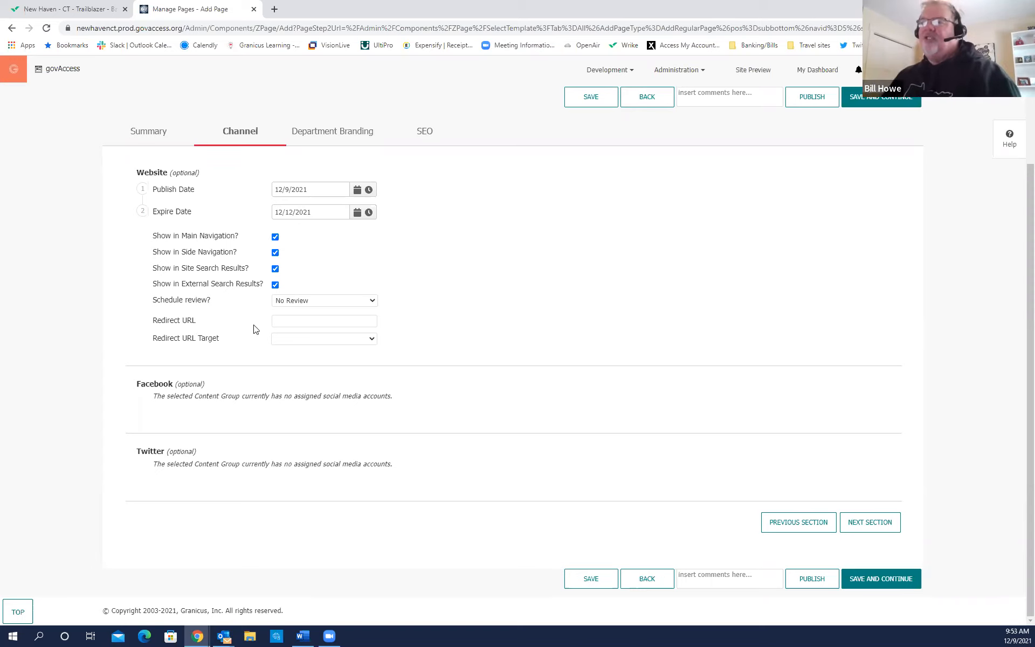
{"action": "left_click", "coordinate": [291, 320]}
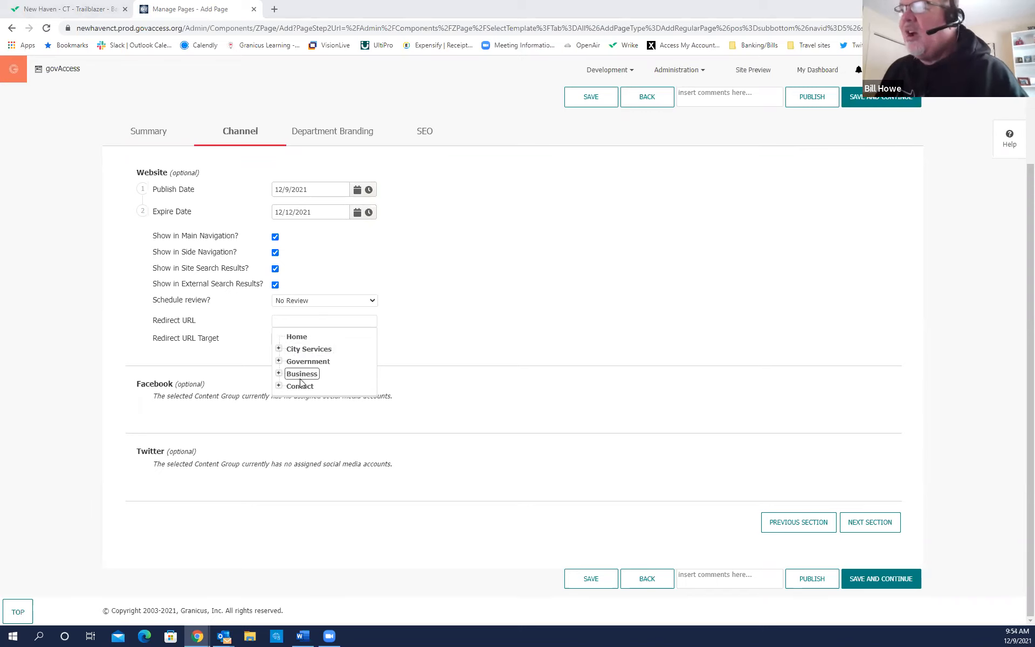
Expand Business and choose Bids & Contracts, making the Redirect URL ?navid=71.
{"action": "left_click", "coordinate": [278, 373]}
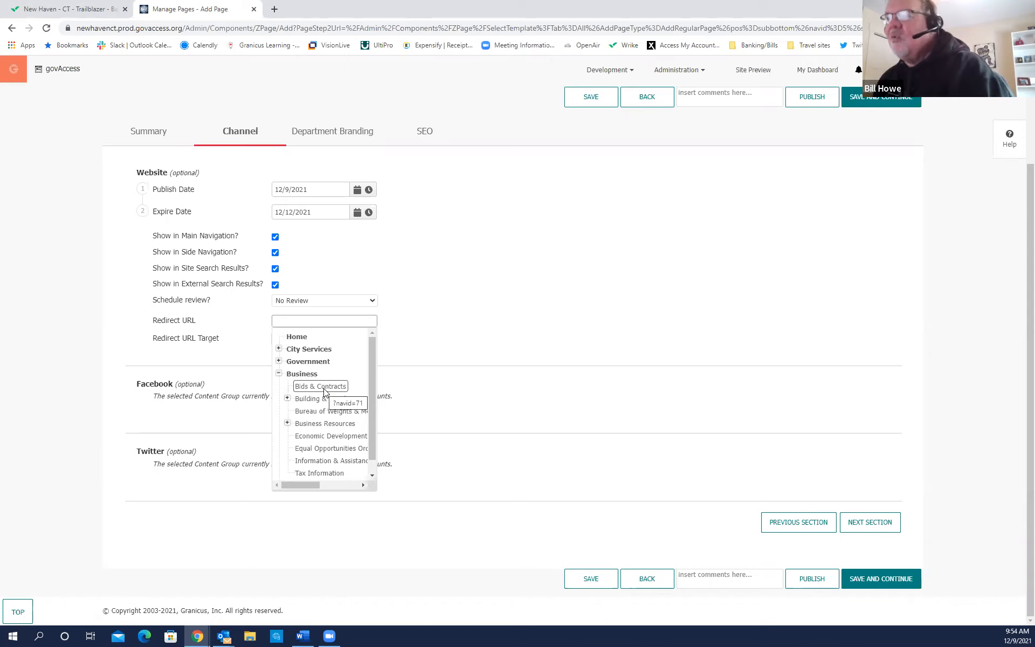
{"action": "left_click", "coordinate": [324, 389]}
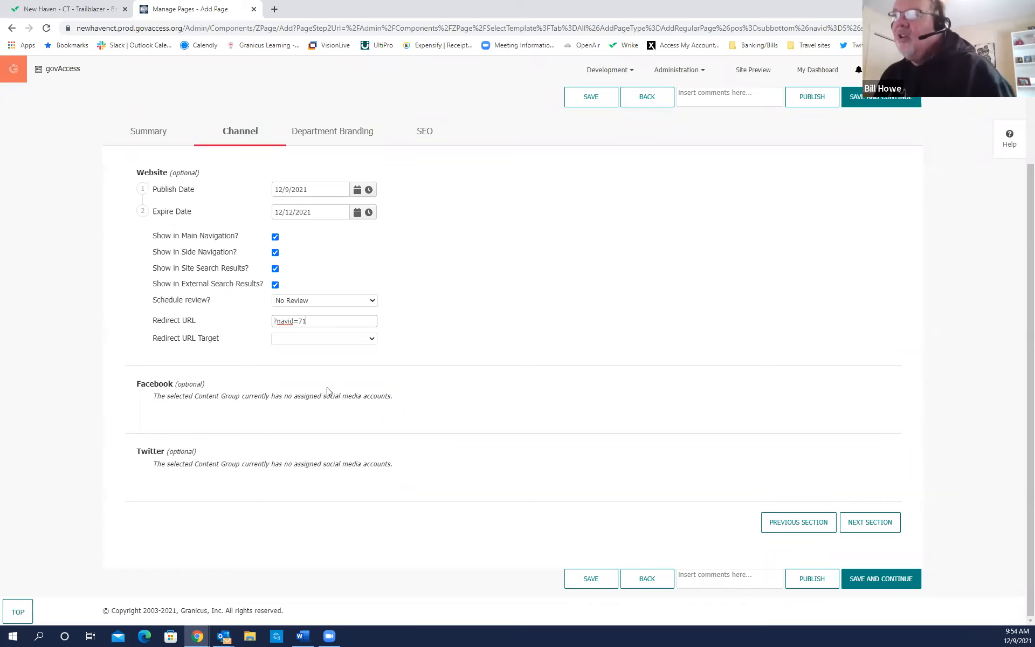
{"action": "left_click_drag", "start_coordinate": [306, 321], "coordinate": [274, 320]}
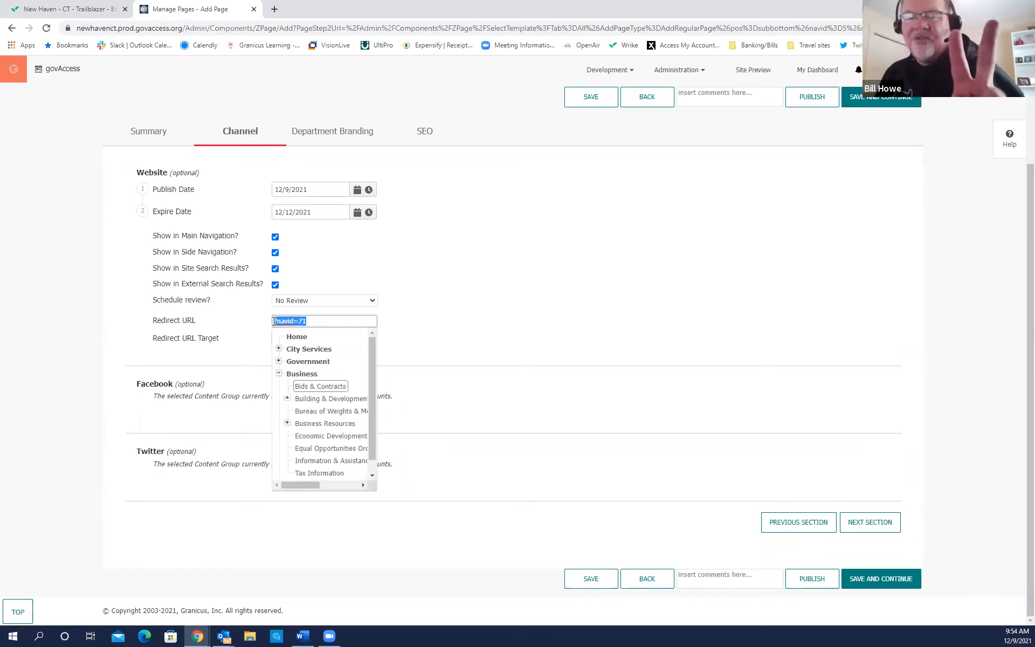
{"action": "type", "text": "h"}
{"action": "left_click", "coordinate": [512, 352]}
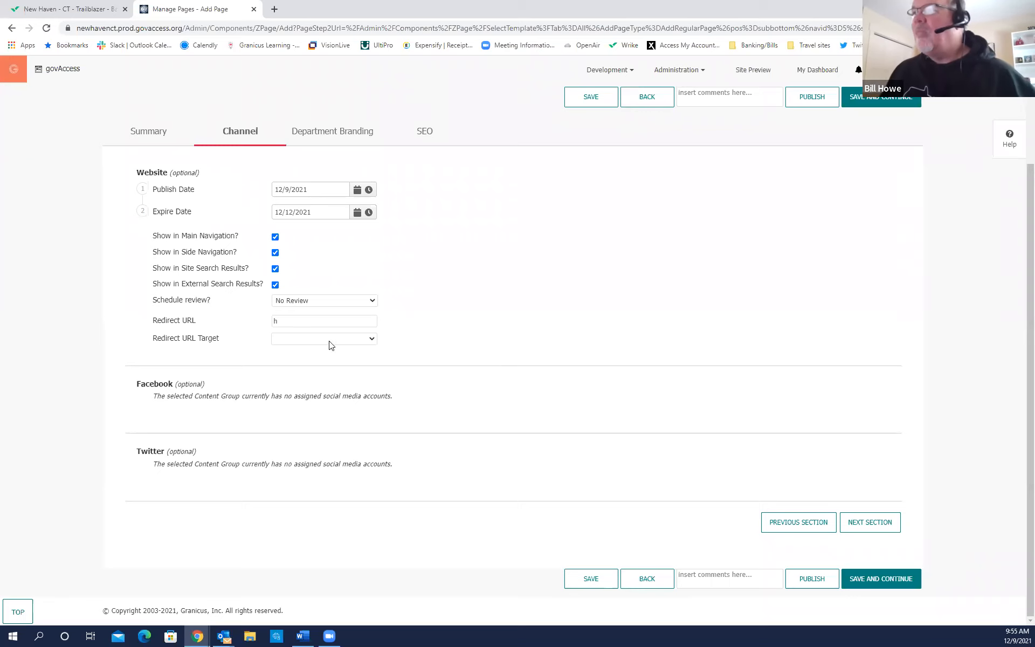
{"action": "left_click", "coordinate": [300, 320]}
{"action": "type", "text": "t"}
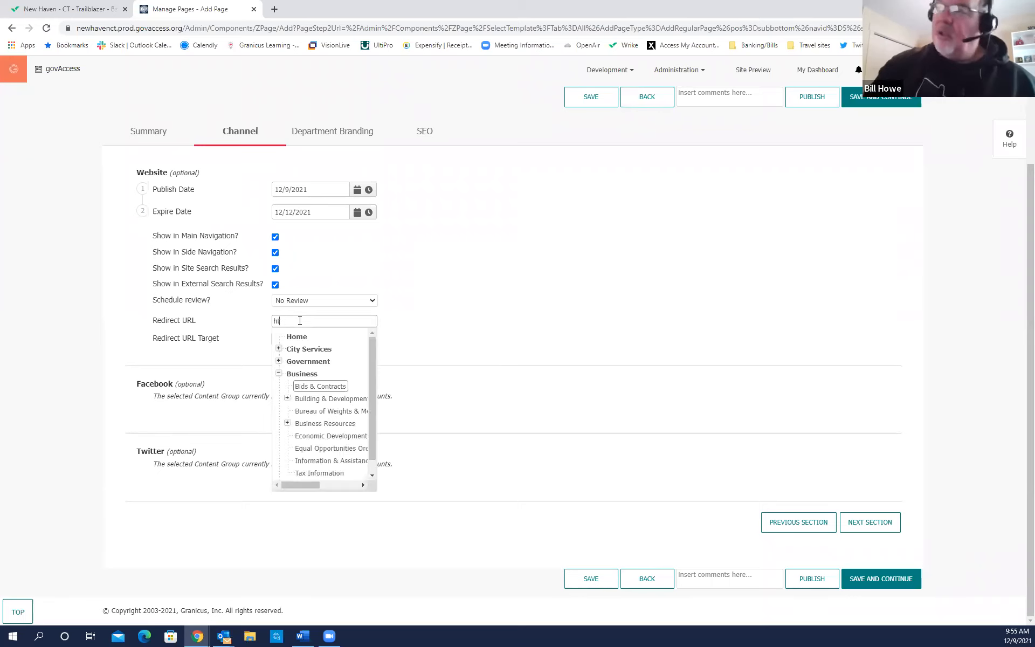
{"action": "type", "text": "tp://www.stateofCT.gov/vot"}
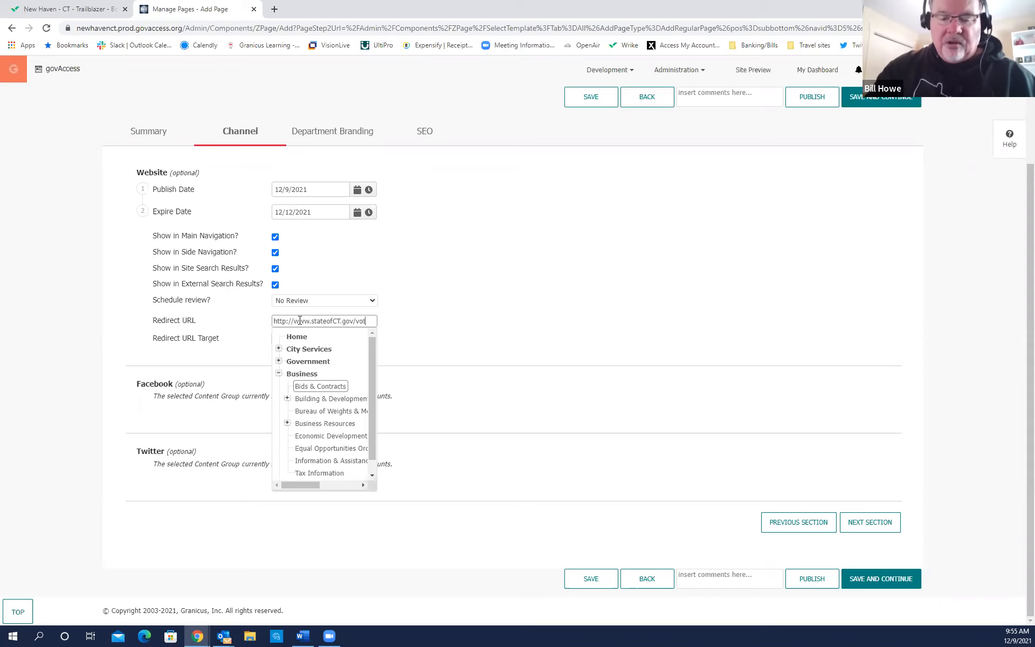
{"action": "type", "text": "ereg"}
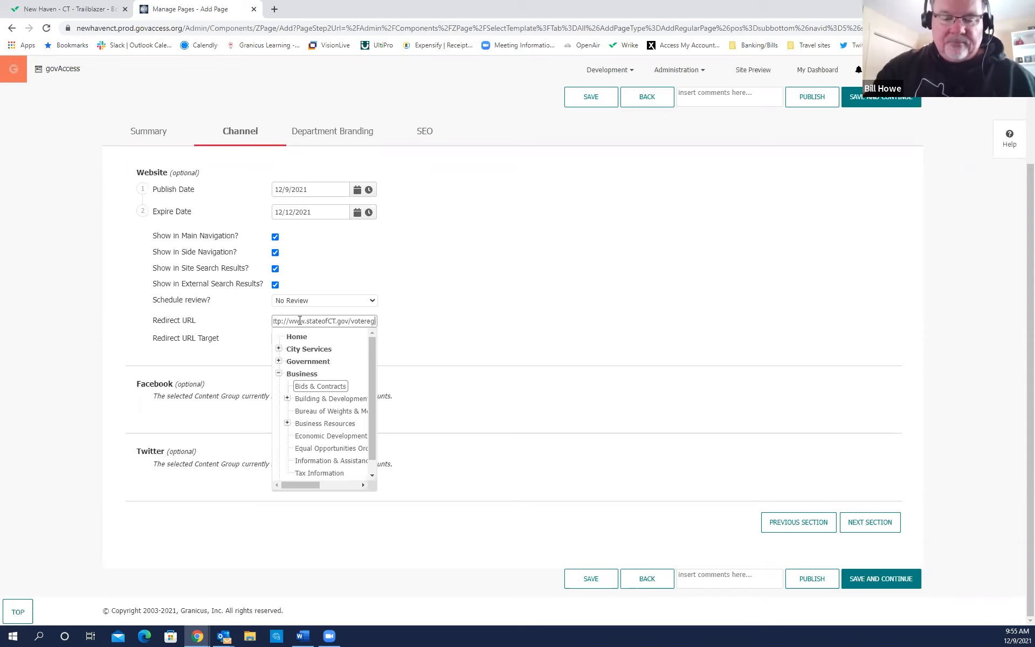
{"action": "type", "text": "istration"}
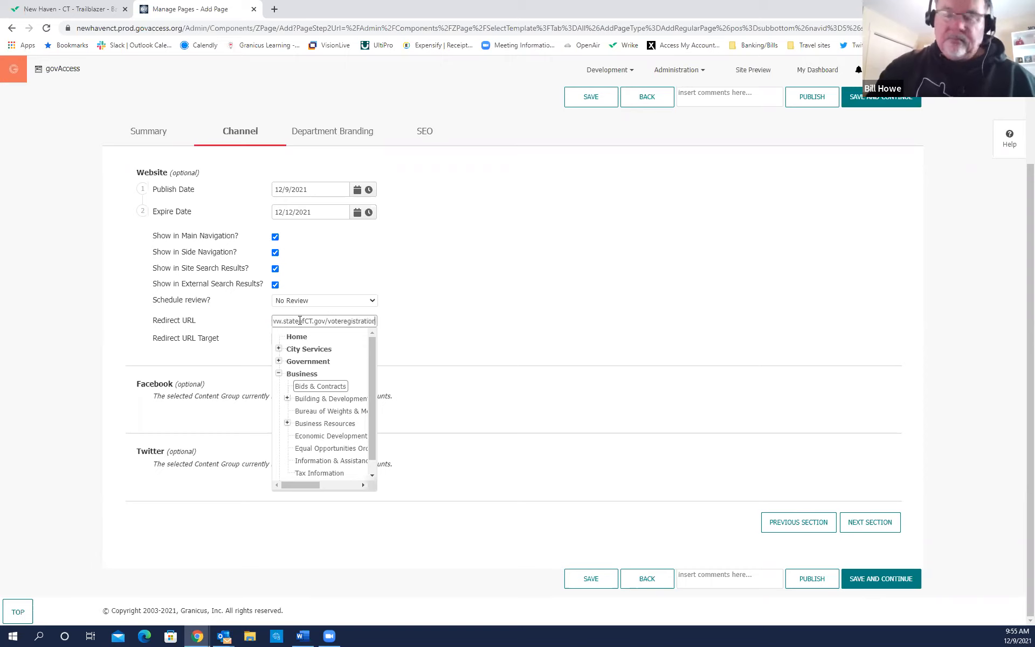
{"action": "left_click", "coordinate": [461, 334]}
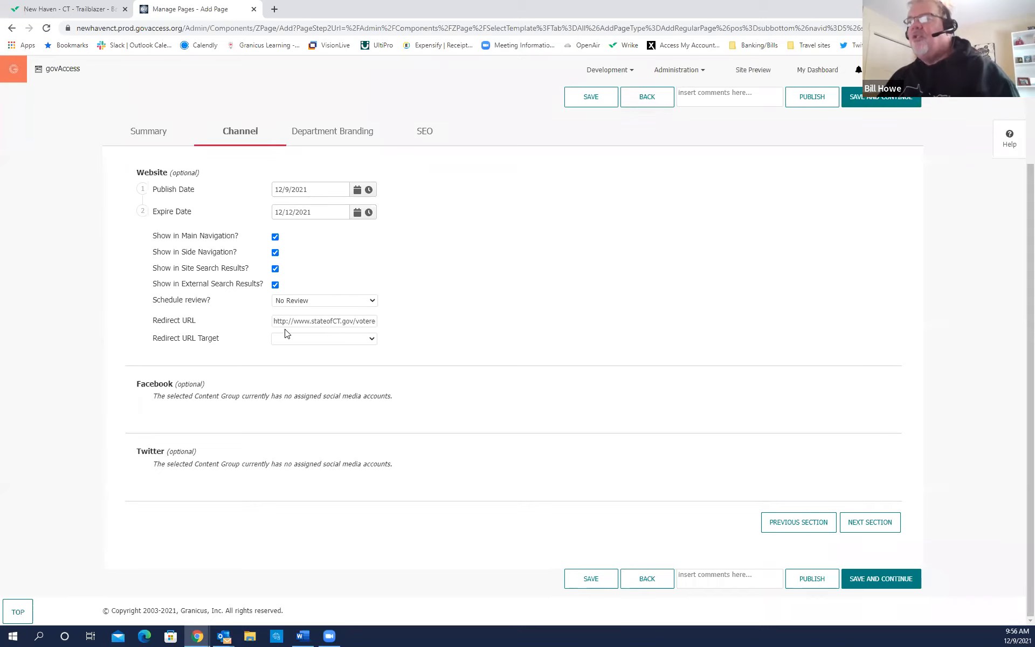
Delete the external voter registration address from the Redirect URL.
{"action": "left_click_drag", "start_coordinate": [277, 321], "coordinate": [406, 321]}
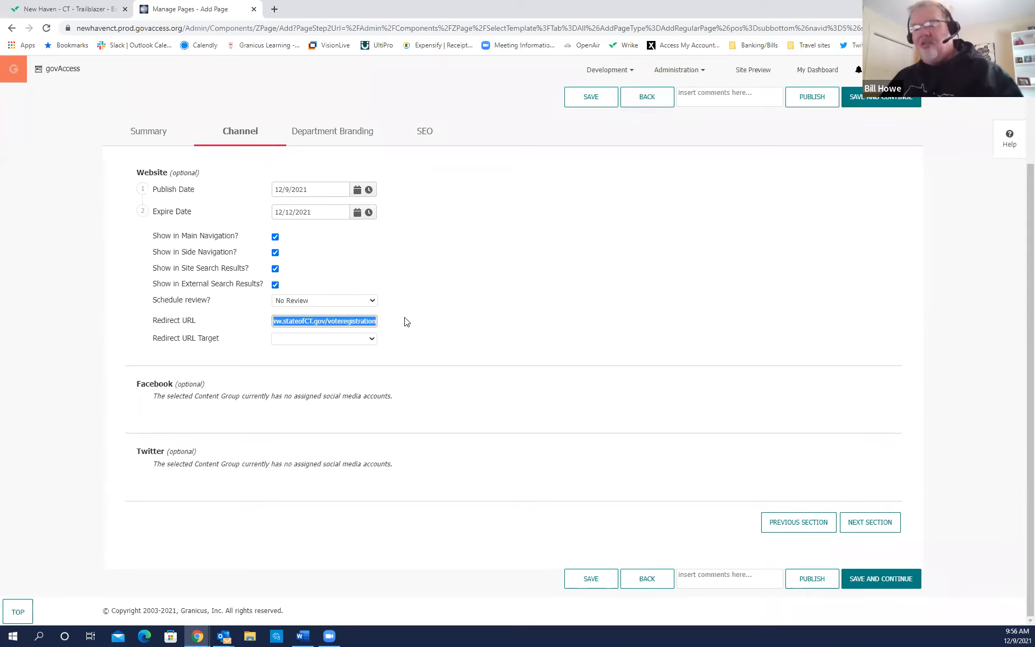
{"action": "key", "text": "BackSpace"}
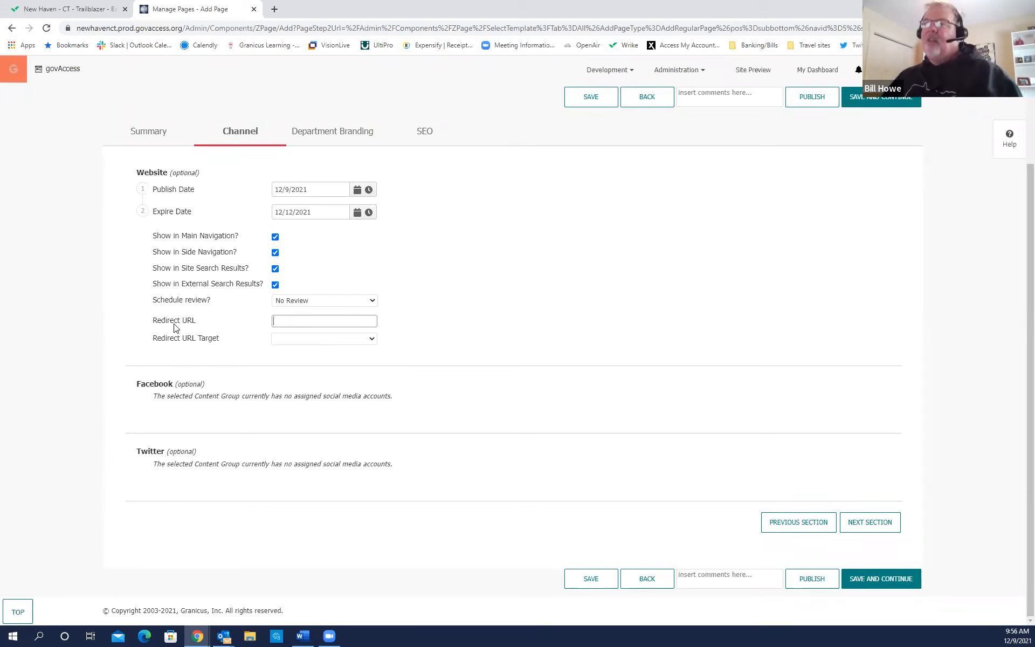
{"action": "key", "text": "ctrl"}
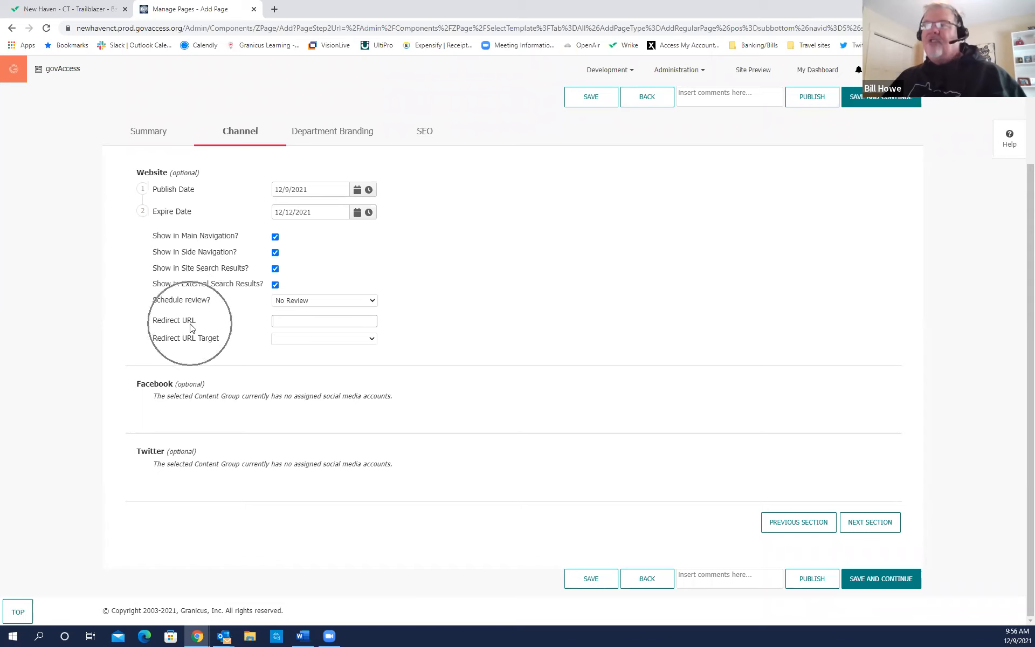
{"action": "key", "text": "ctrl"}
{"action": "key", "text": "ctrl"}
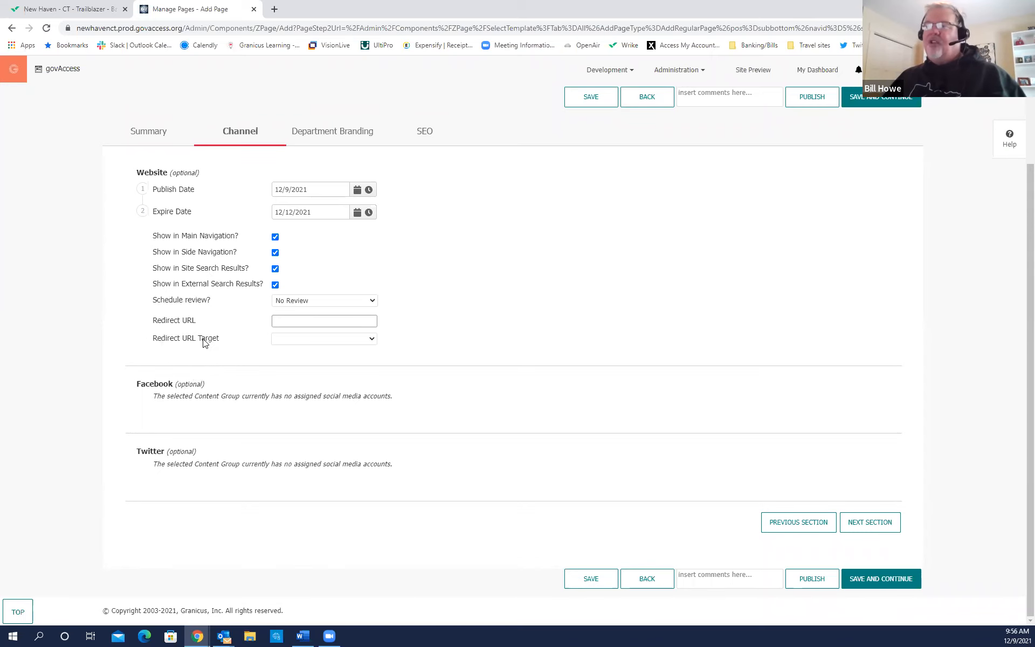
Leave the Redirect URL Target blank and close the page picker without choosing a page.
{"action": "left_click", "coordinate": [371, 340]}
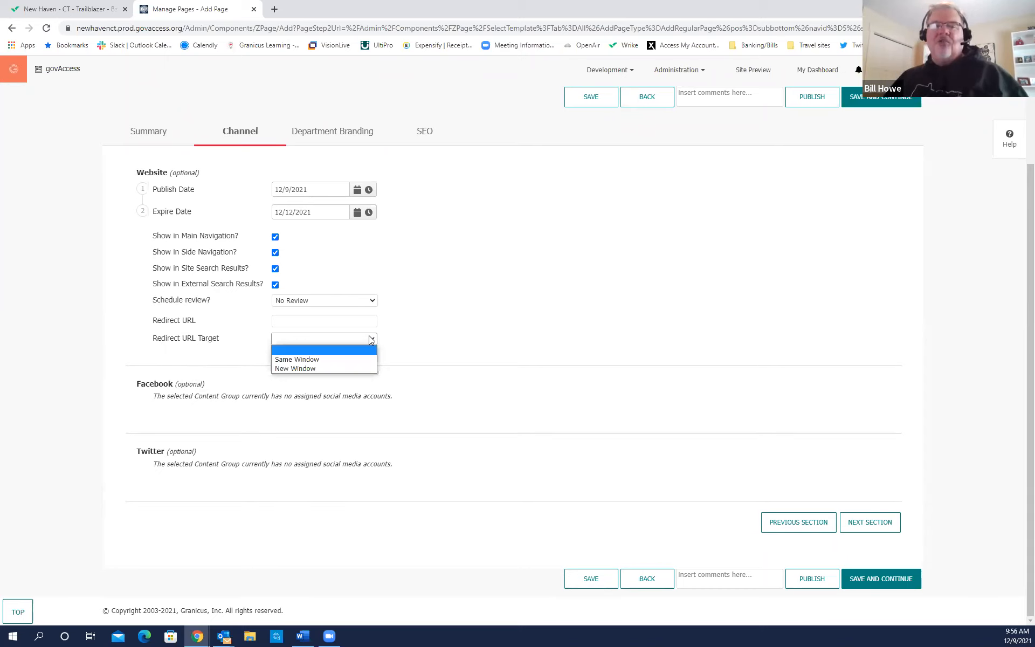
{"action": "left_click", "coordinate": [336, 323]}
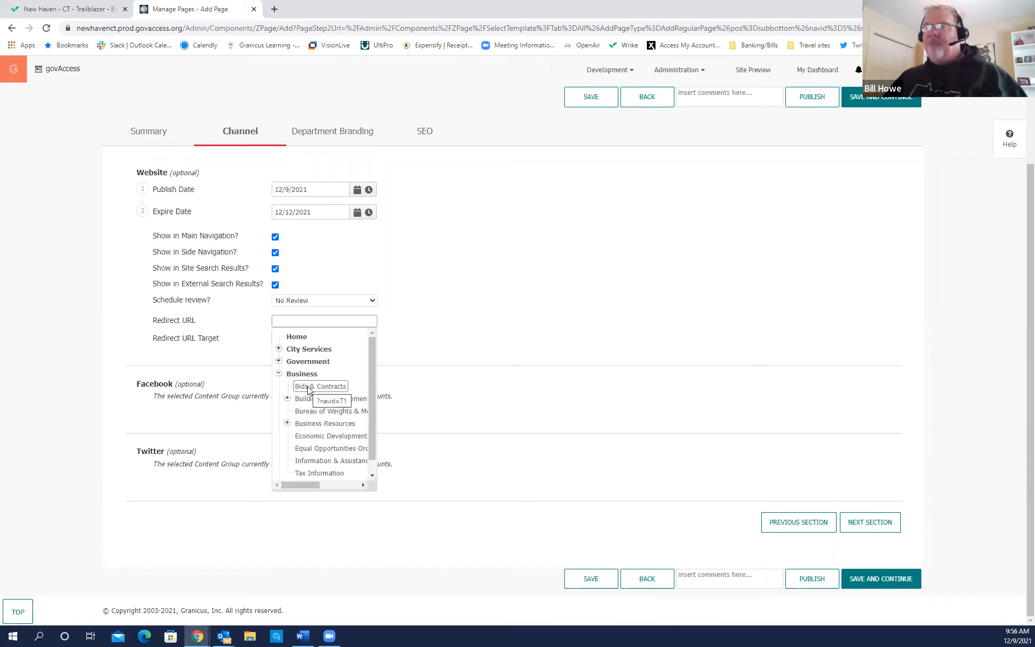
{"action": "left_click", "coordinate": [489, 322]}
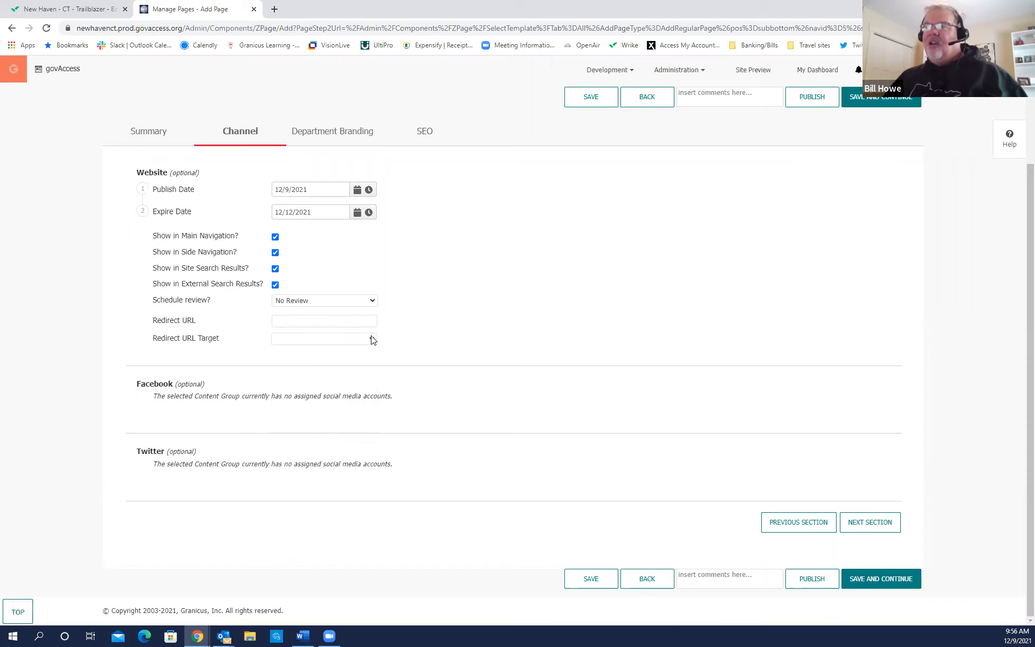
{"action": "left_click", "coordinate": [370, 339]}
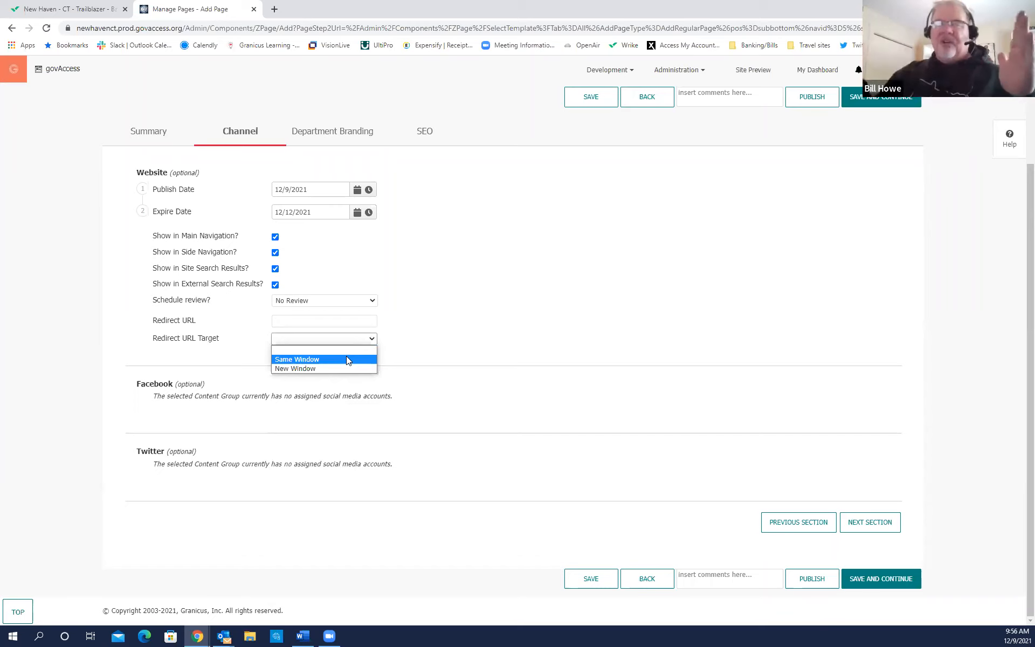
{"action": "left_click", "coordinate": [422, 334]}
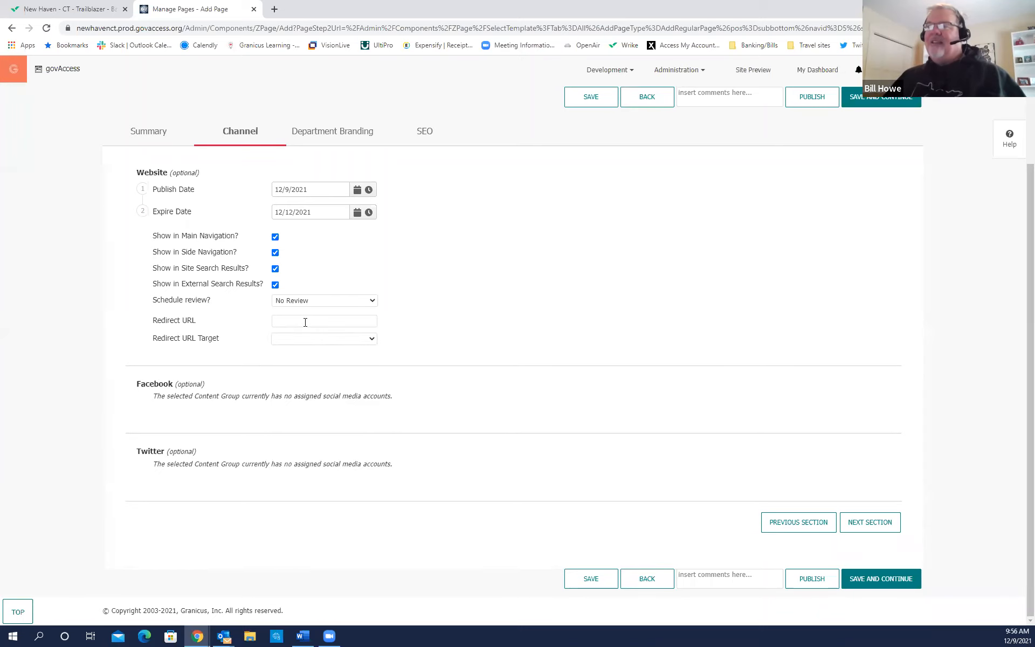
{"action": "left_click", "coordinate": [371, 339]}
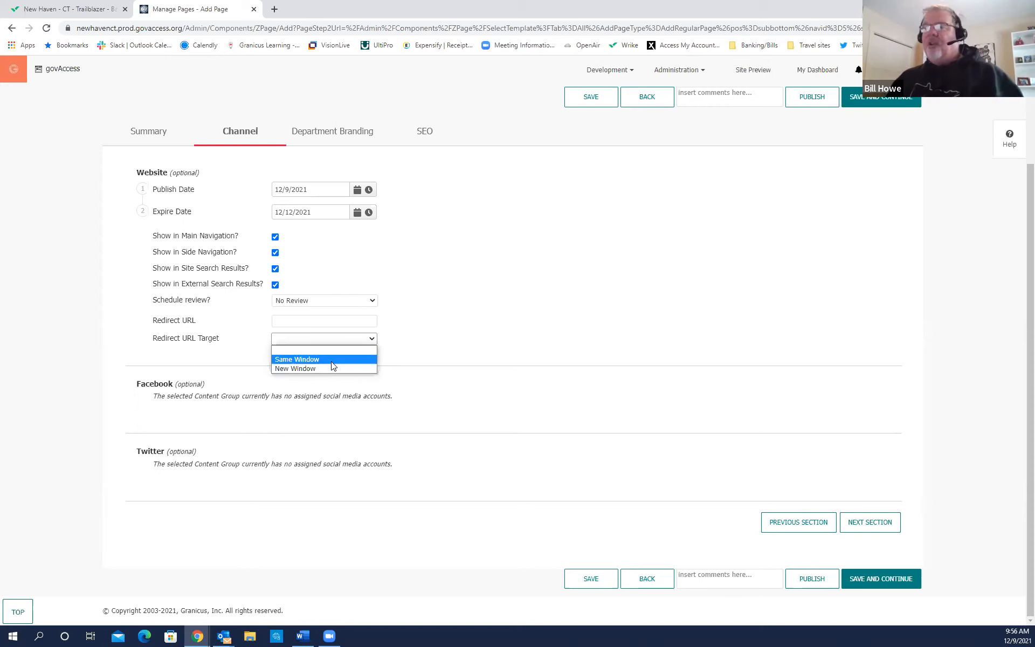
{"action": "left_click", "coordinate": [445, 335]}
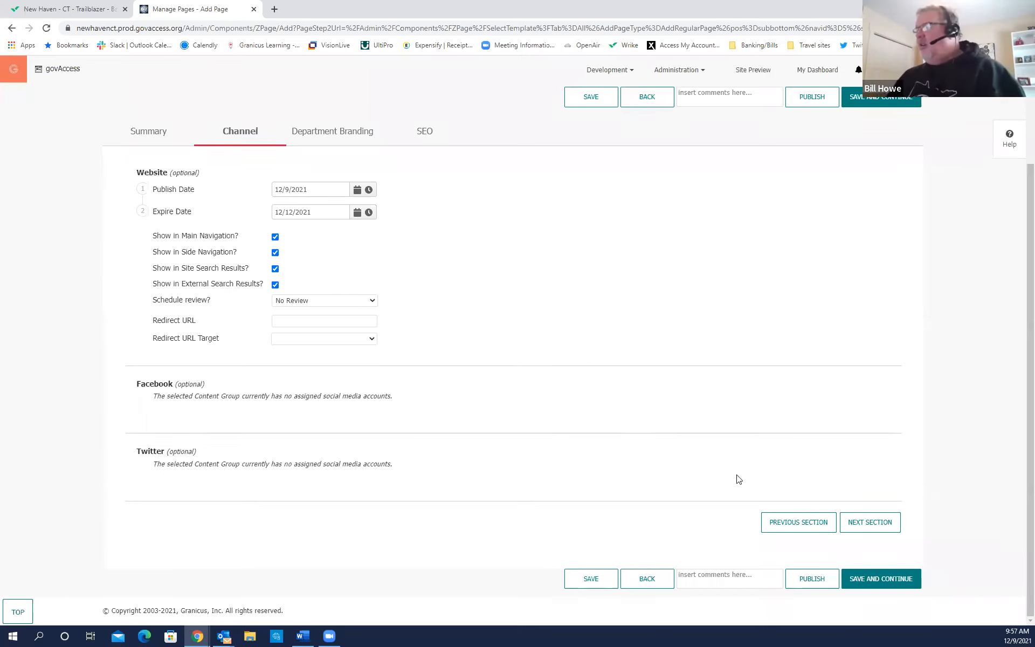
Set Department Branding to the Admin department and advance to the SEO section.
{"action": "left_click", "coordinate": [879, 530]}
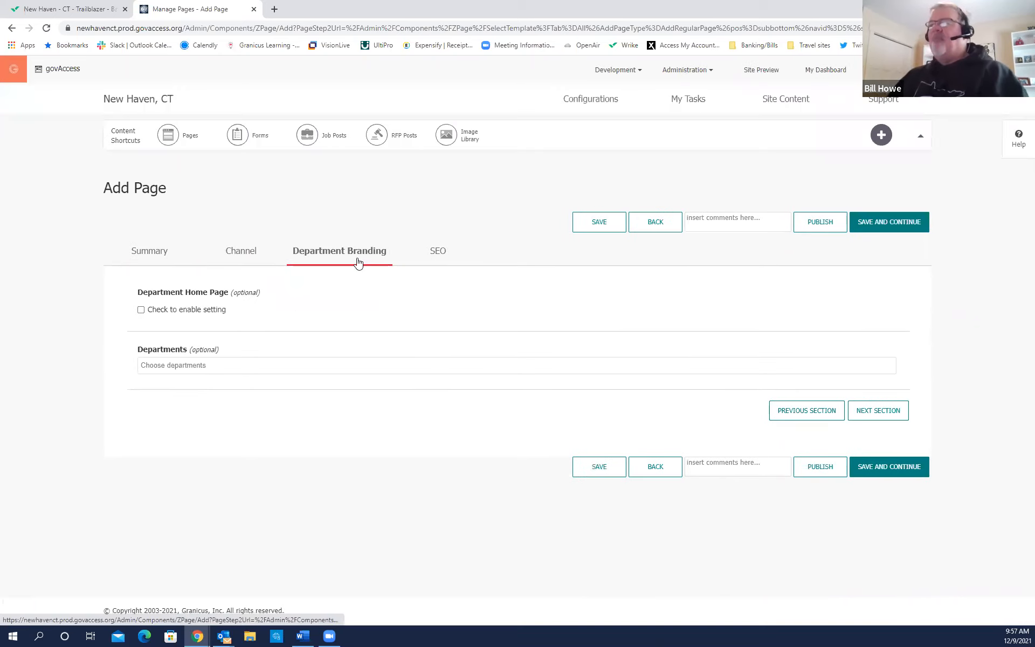
{"action": "left_click", "coordinate": [222, 366]}
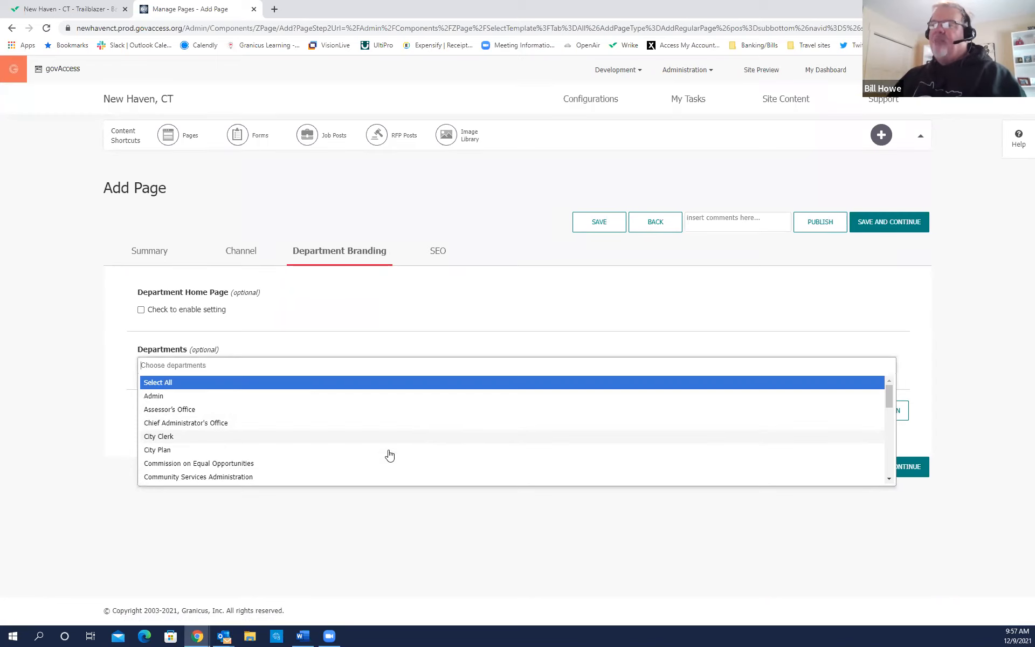
{"action": "left_click", "coordinate": [157, 396]}
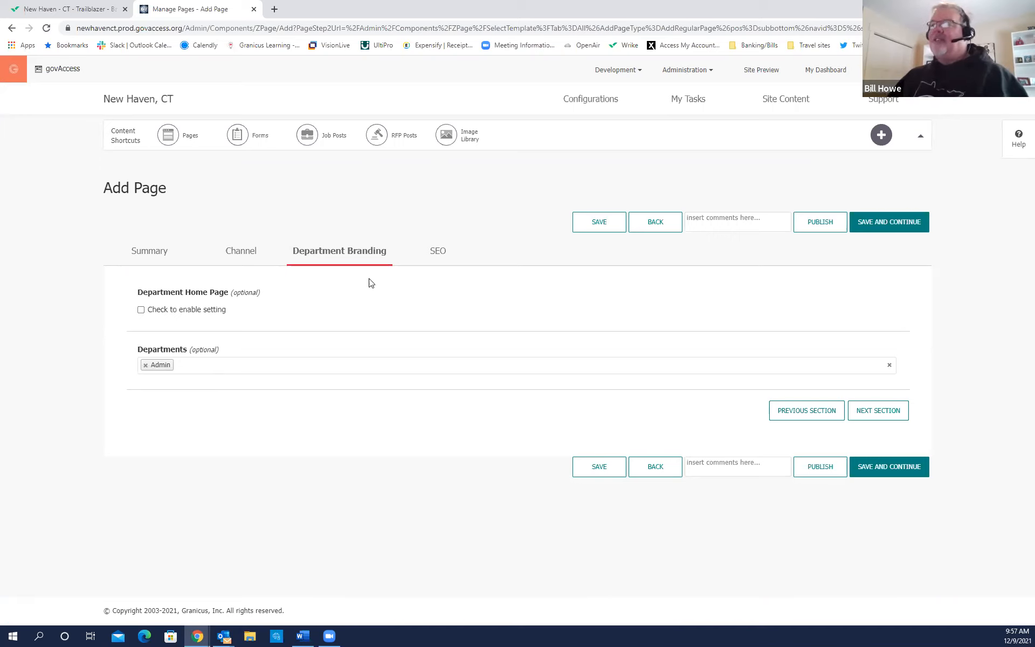
{"action": "left_click", "coordinate": [884, 418]}
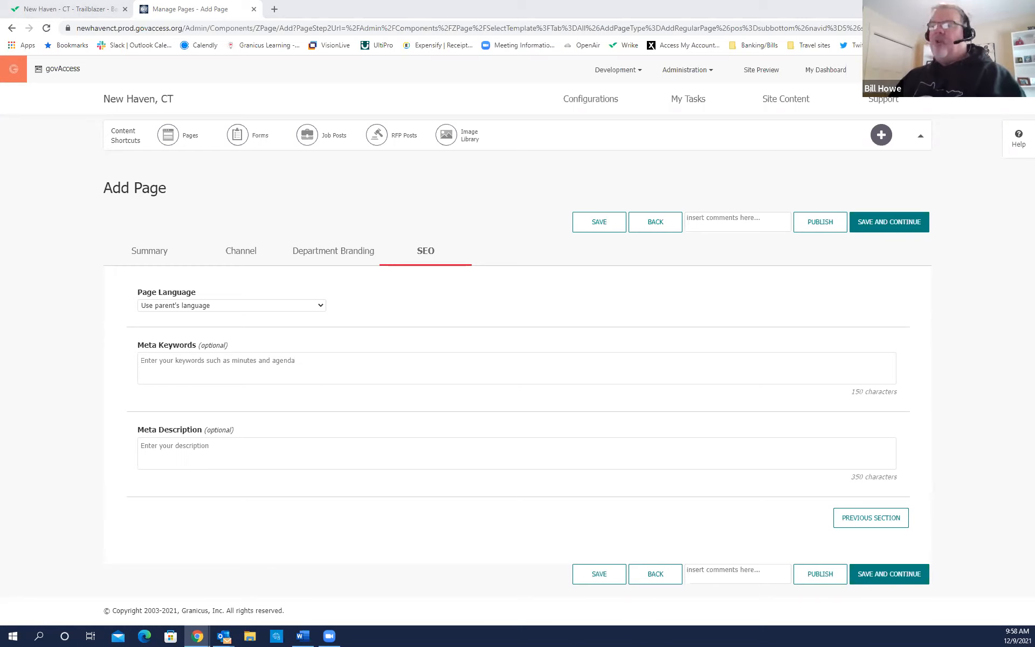
Enter the Meta Keywords 'waste management, garbage, trash, recycle', then select them.
{"action": "key", "text": "ctrl"}
{"action": "key", "text": "ctrl"}
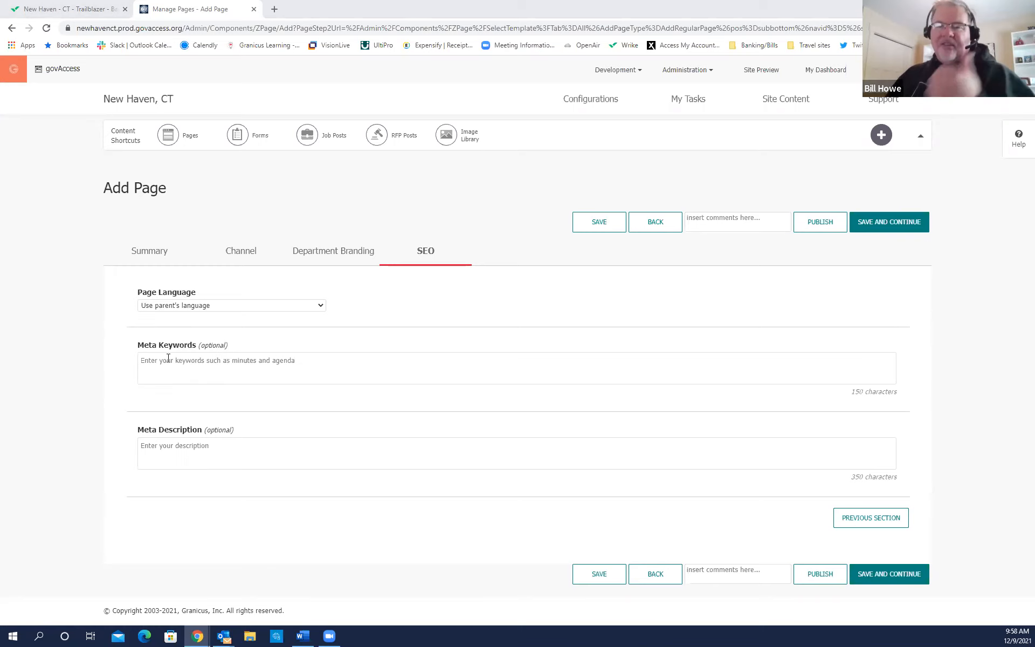
{"action": "left_click", "coordinate": [166, 363]}
{"action": "type", "text": "waste management"}
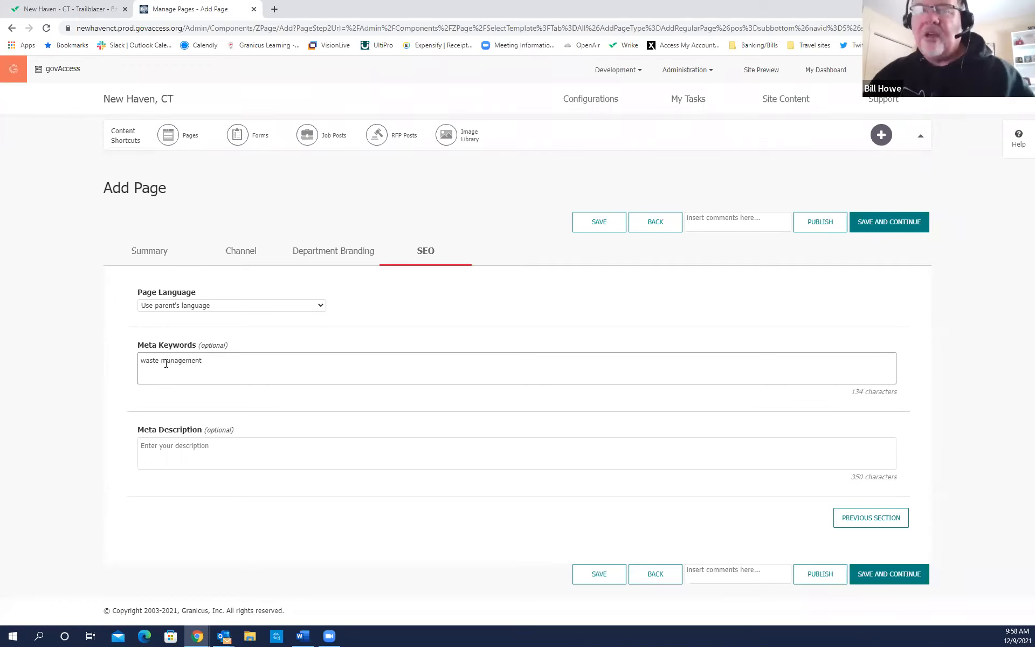
{"action": "type", "text": ","}
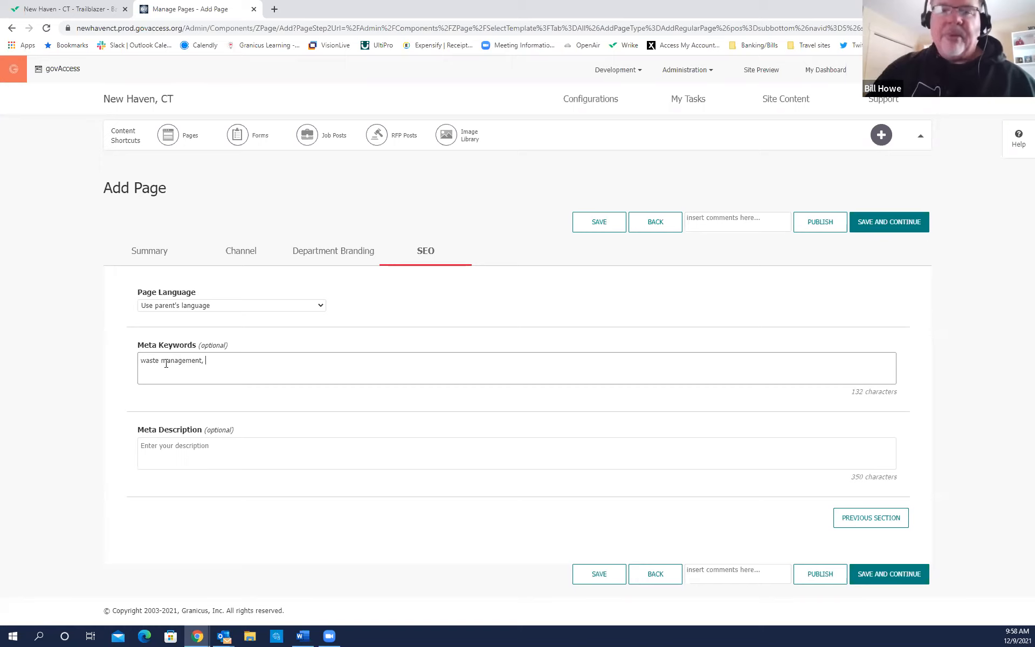
{"action": "type", "text": " g"}
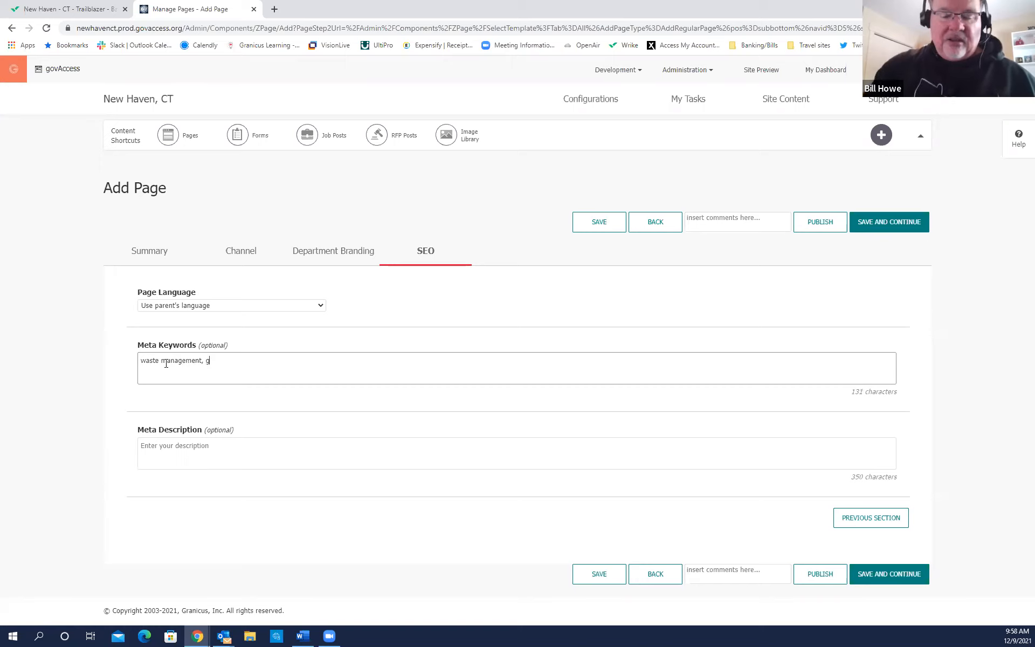
{"action": "type", "text": "arbage,"}
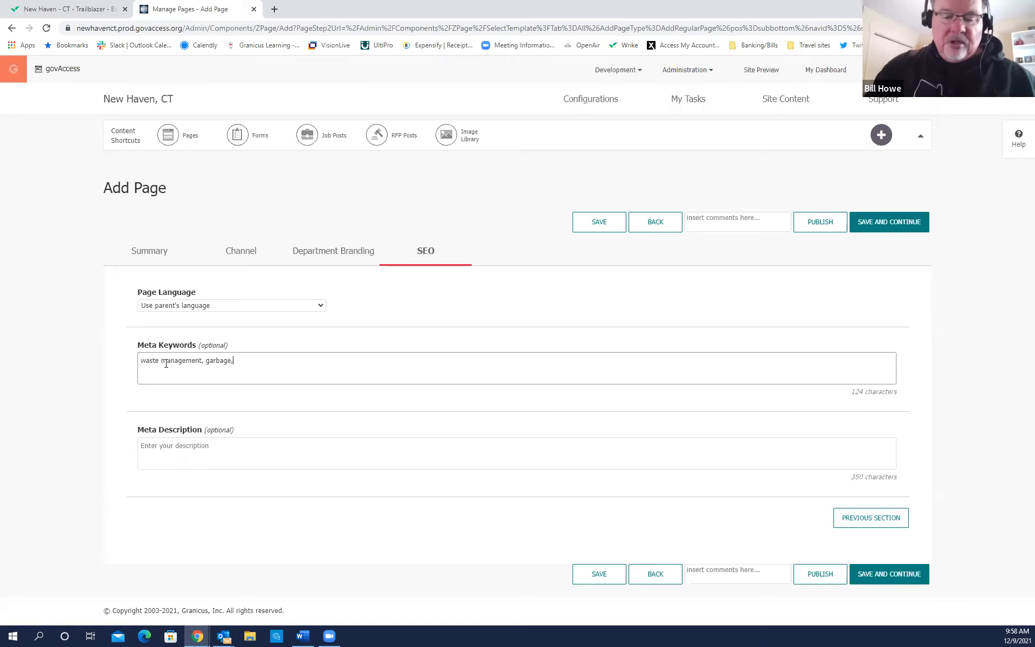
{"action": "type", "text": " trash, recycle"}
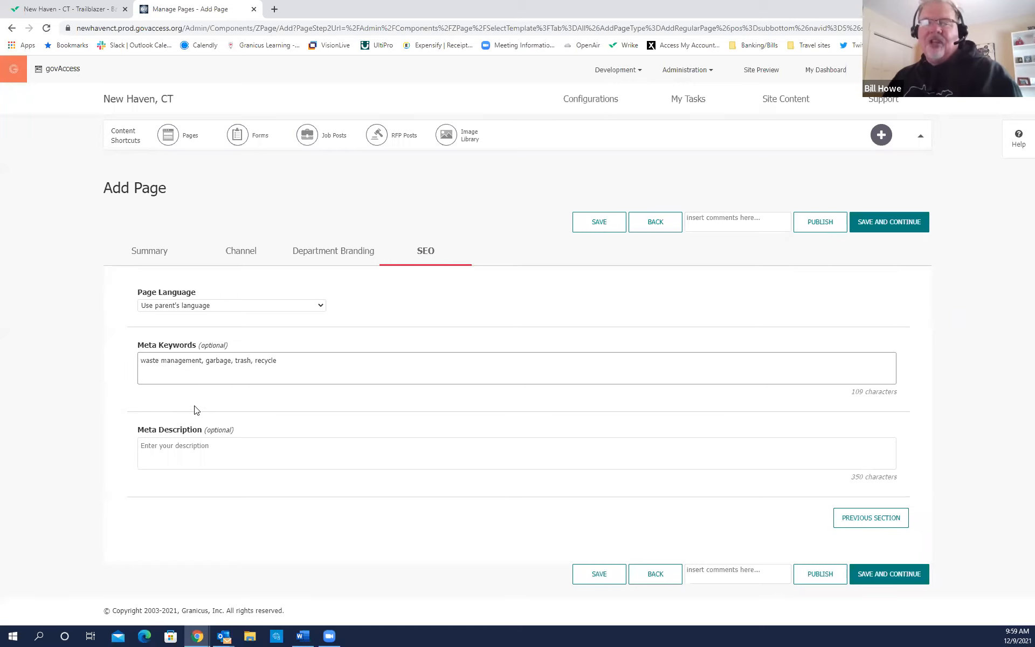
{"action": "left_click_drag", "start_coordinate": [286, 361], "coordinate": [113, 369]}
Delete the selected meta keywords, leaving the Meta Keywords field blank.
{"action": "key", "text": "Delete"}
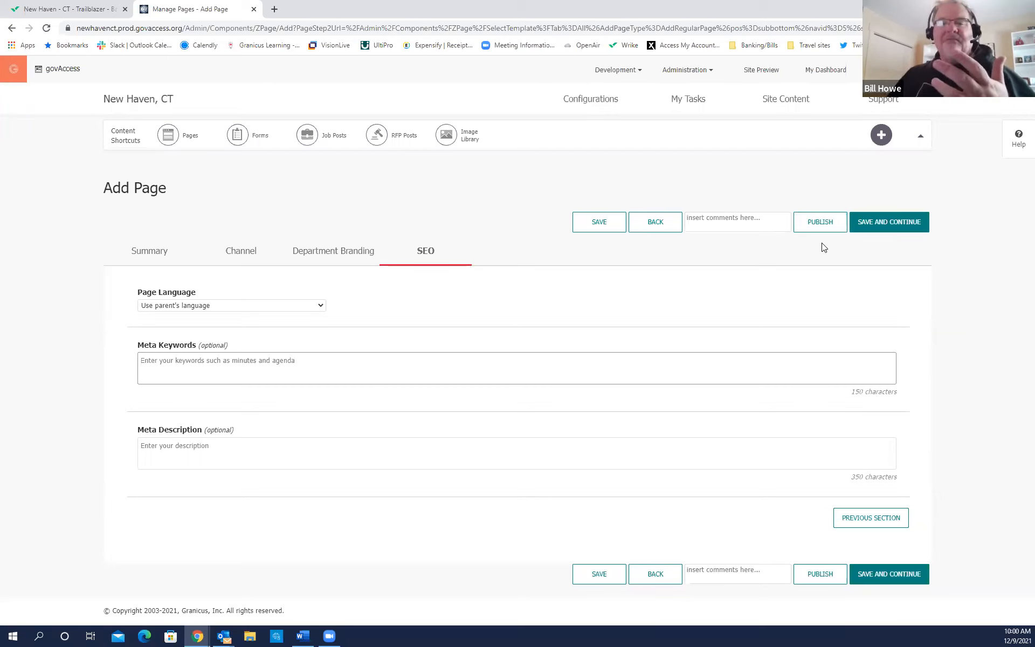
{"action": "left_click", "coordinate": [889, 231]}
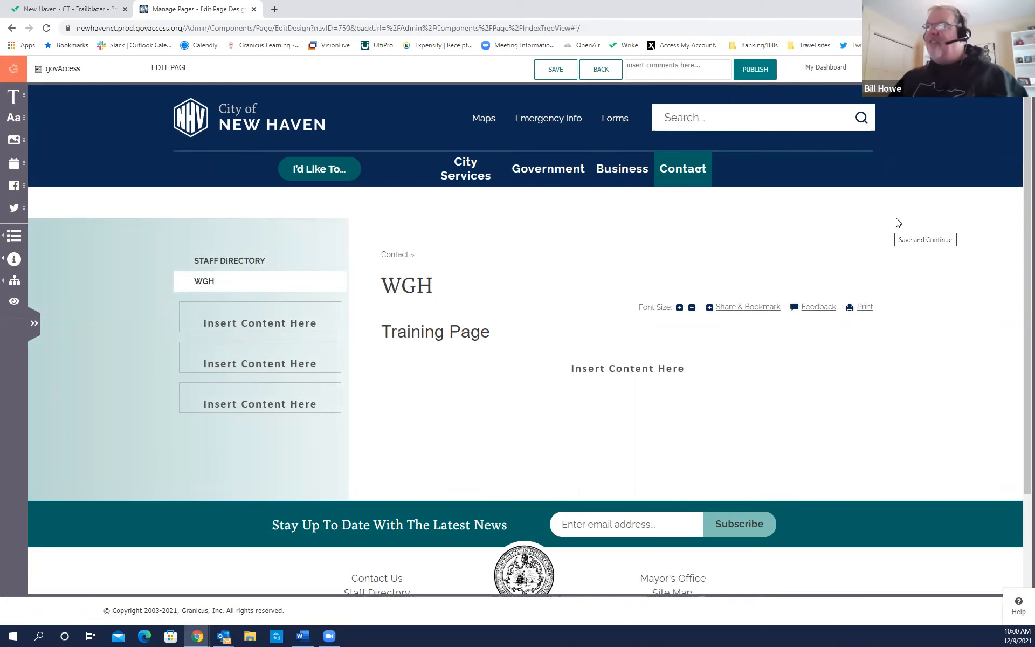
{"action": "mouse_move", "coordinate": [331, 172]}
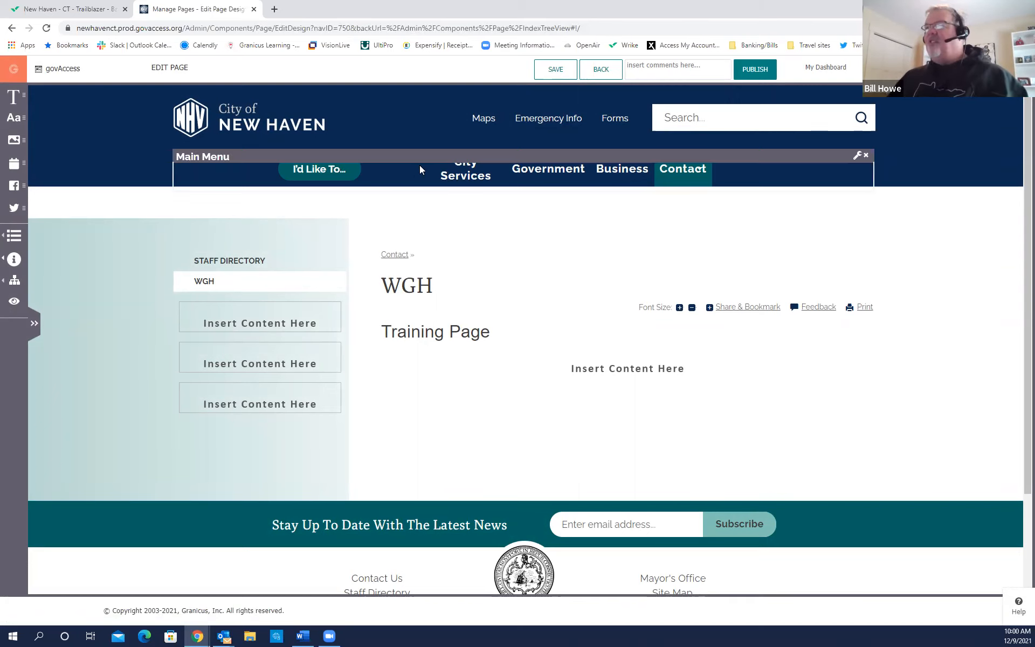
{"action": "mouse_move", "coordinate": [675, 177]}
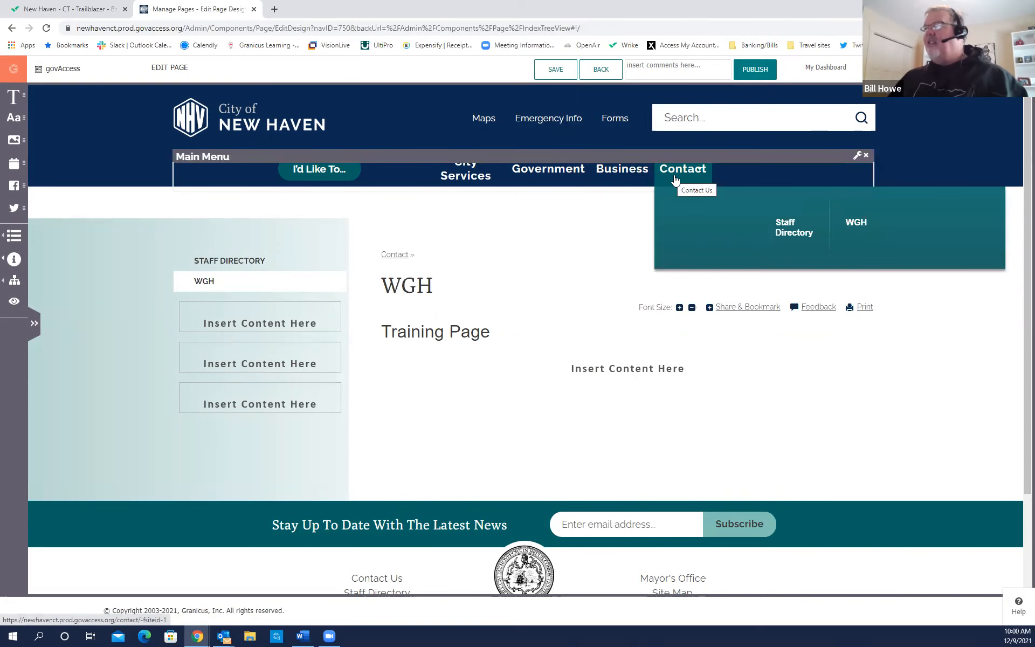
{"action": "left_click", "coordinate": [854, 231]}
{"action": "mouse_move", "coordinate": [248, 277]}
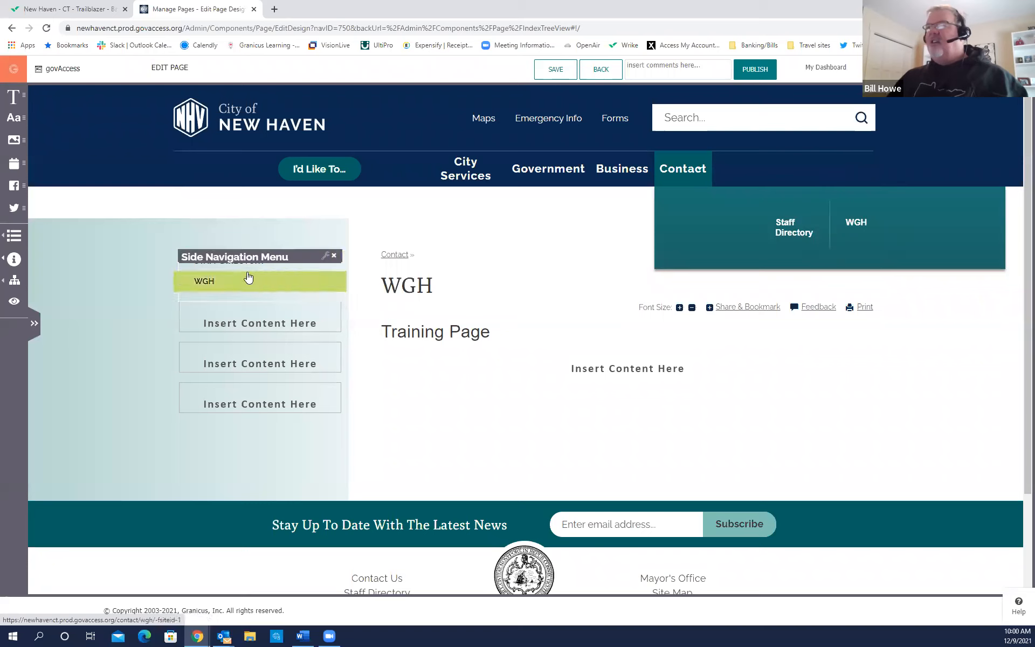
{"action": "left_click", "coordinate": [213, 289]}
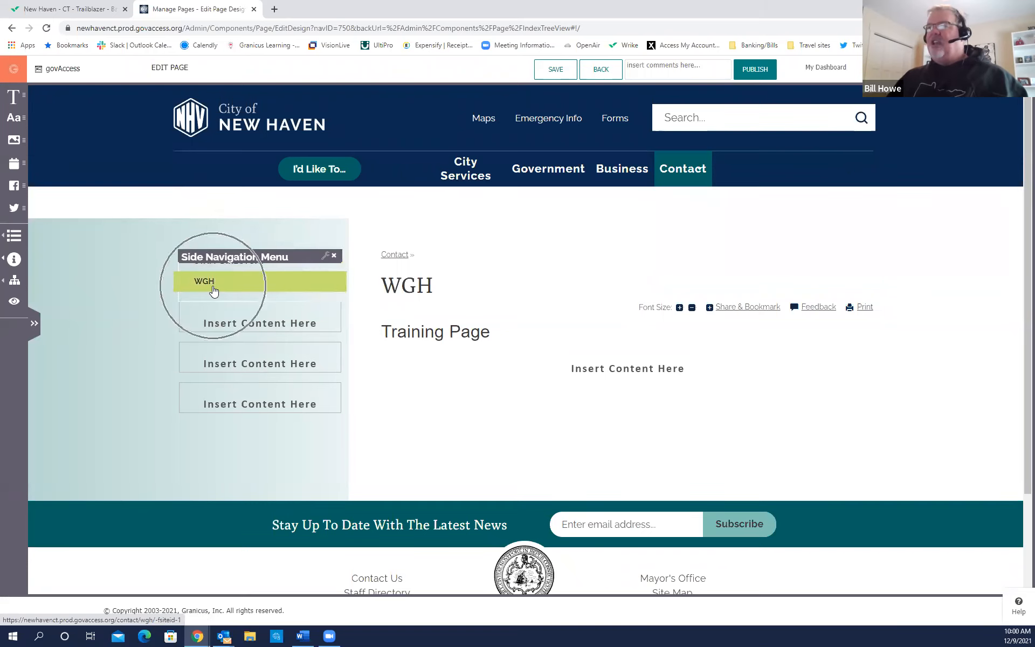
{"action": "mouse_move", "coordinate": [226, 176]}
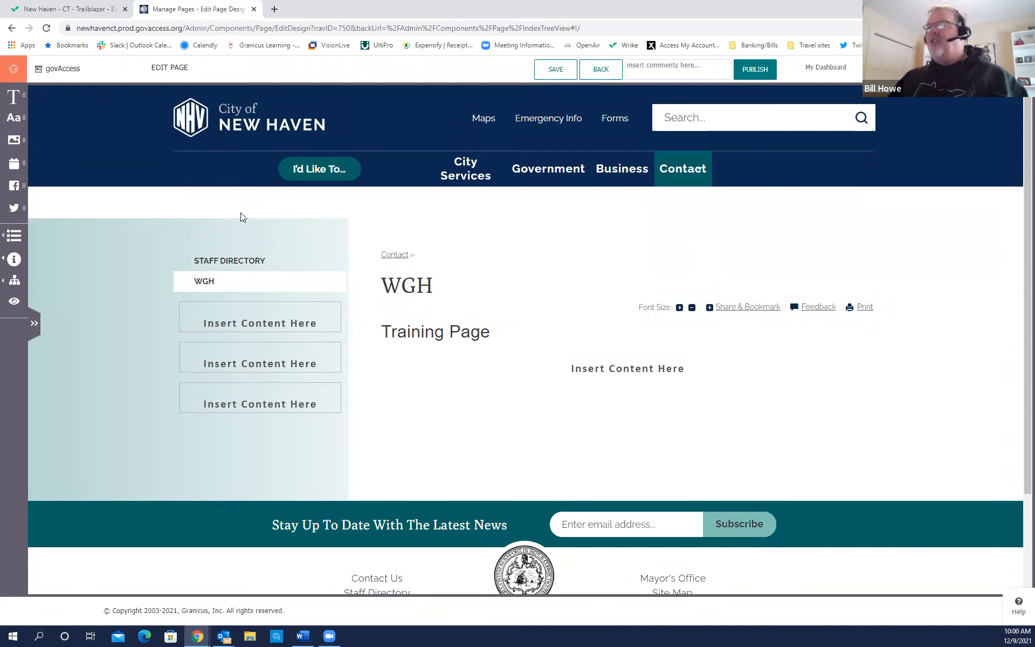
{"action": "mouse_move", "coordinate": [244, 255]}
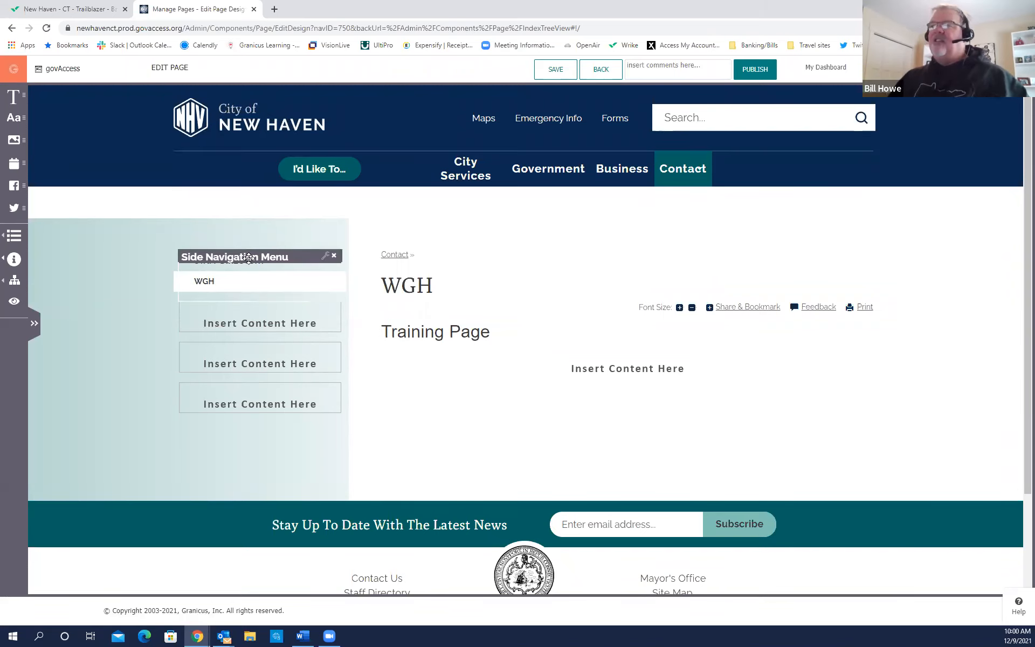
{"action": "mouse_move", "coordinate": [458, 270]}
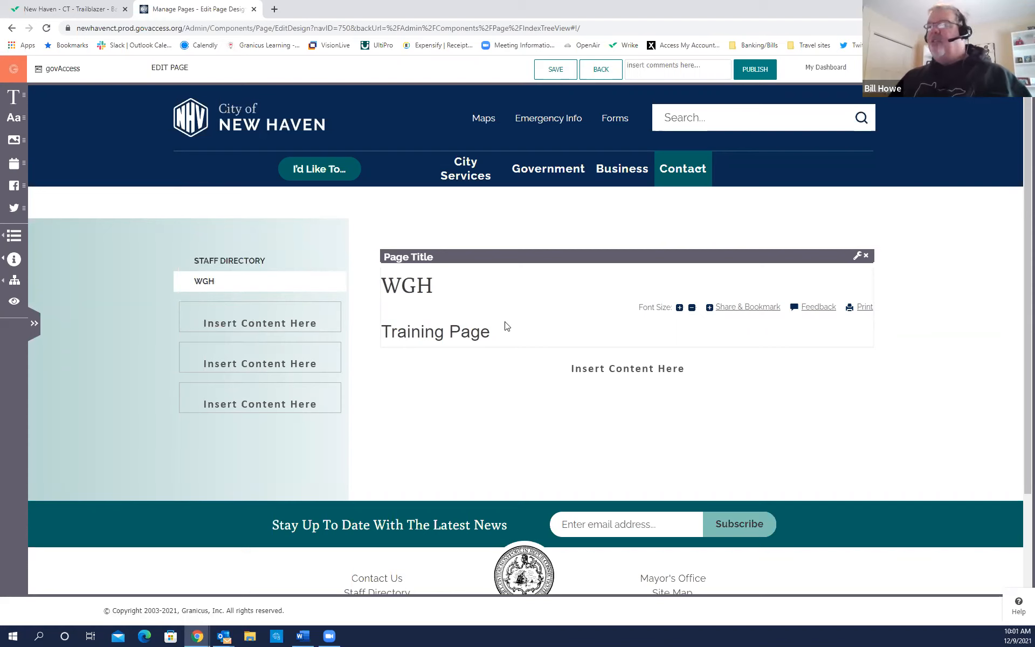
Scroll down to the WGH page's empty Content Area block and open its settings.
{"action": "scroll", "coordinate": [601, 308], "scroll_direction": "down", "scroll_amount": 1}
{"action": "scroll", "coordinate": [599, 307], "scroll_direction": "down", "scroll_amount": 2}
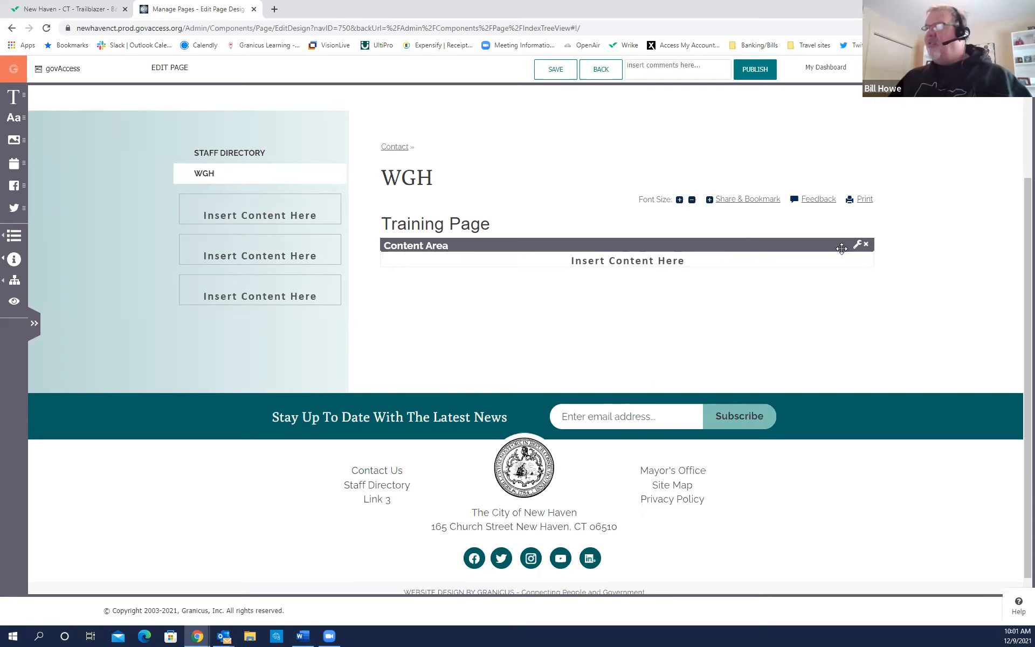
{"action": "left_click", "coordinate": [857, 246]}
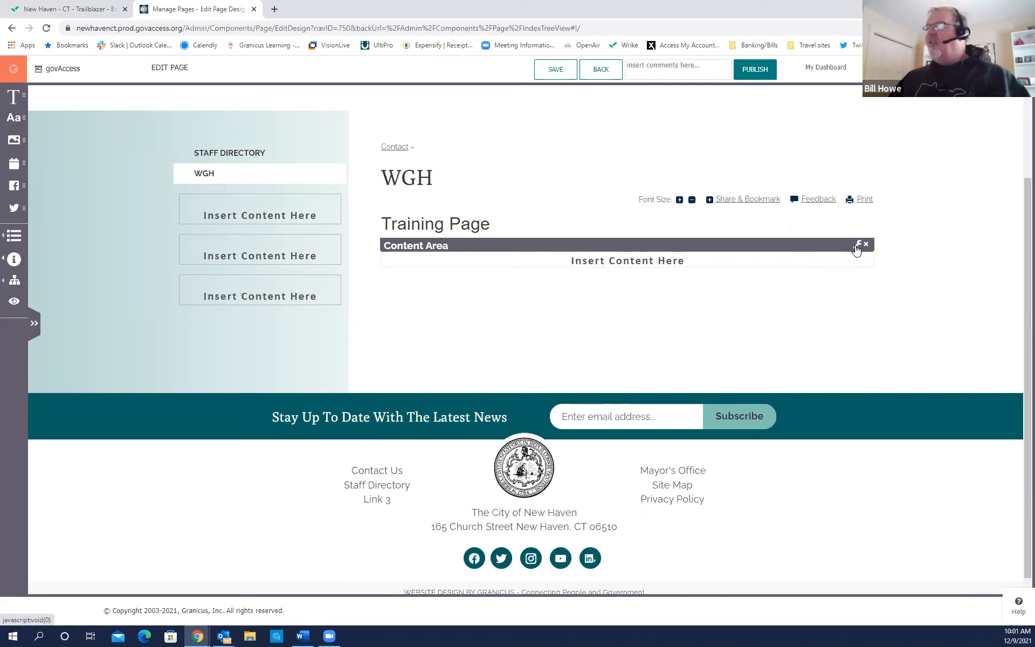
Open the Content Area editor, run Spellcheck on the empty body and set justified alignment.
{"action": "left_click", "coordinate": [858, 245]}
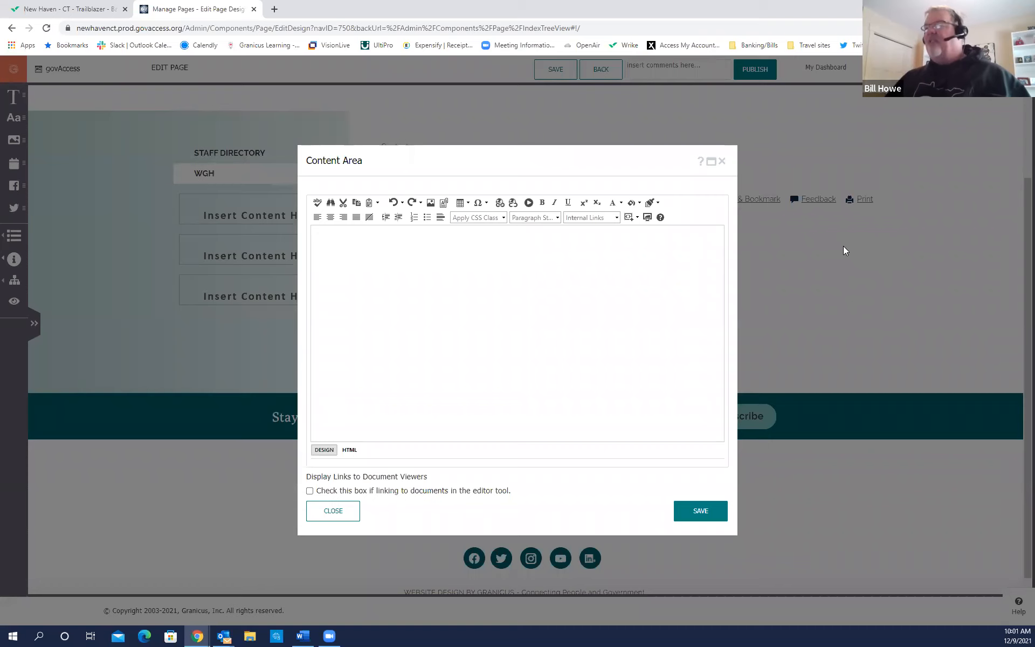
{"action": "left_click", "coordinate": [502, 312]}
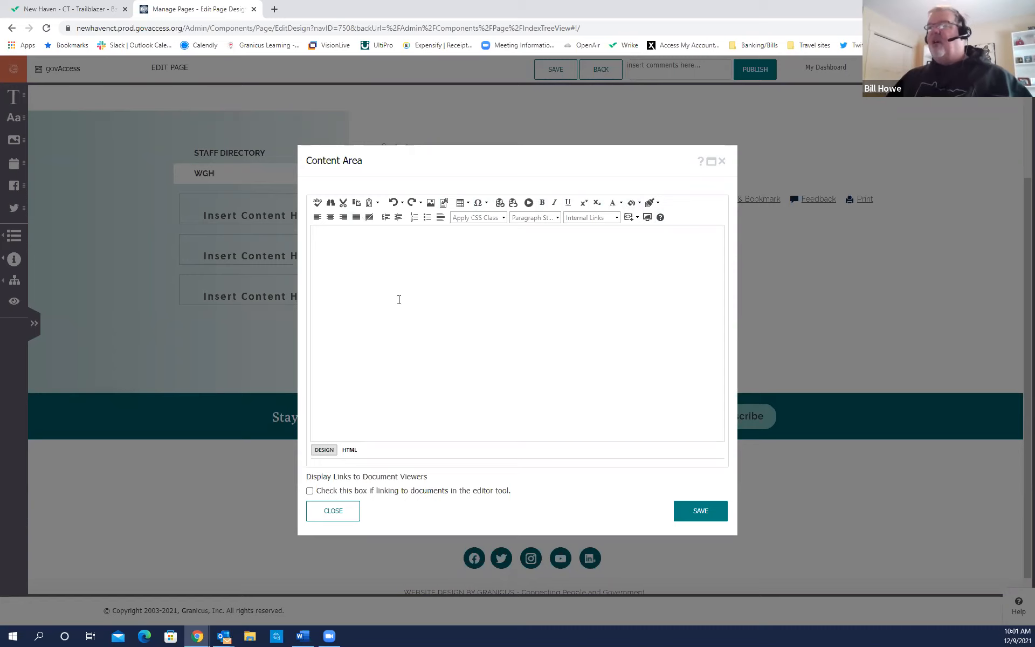
{"action": "left_click", "coordinate": [317, 208]}
{"action": "left_click", "coordinate": [318, 209]}
{"action": "left_click", "coordinate": [317, 210]}
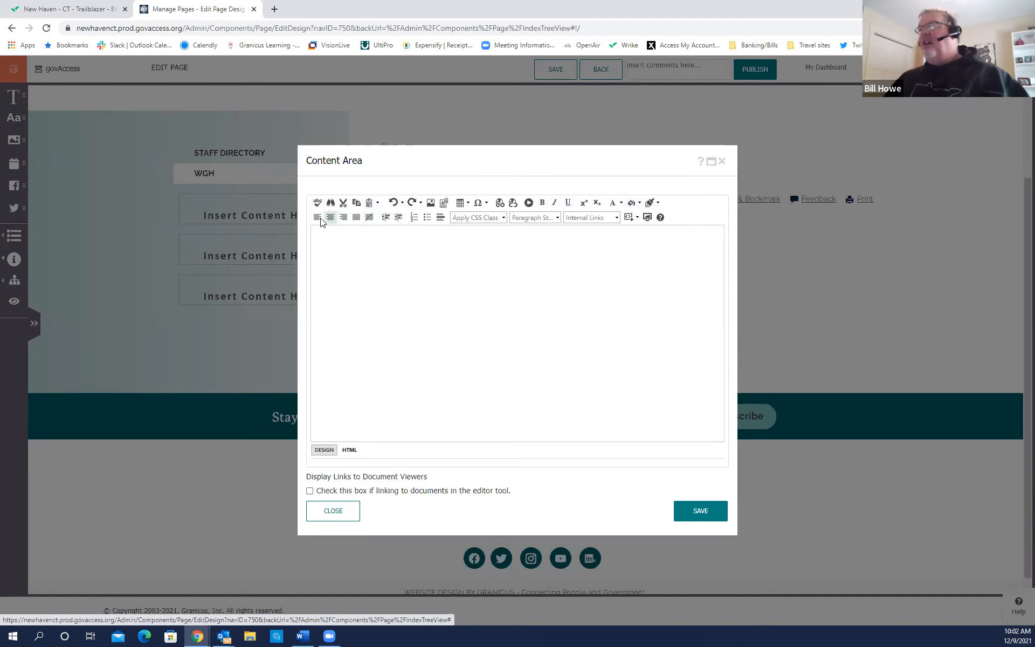
{"action": "left_click", "coordinate": [356, 218]}
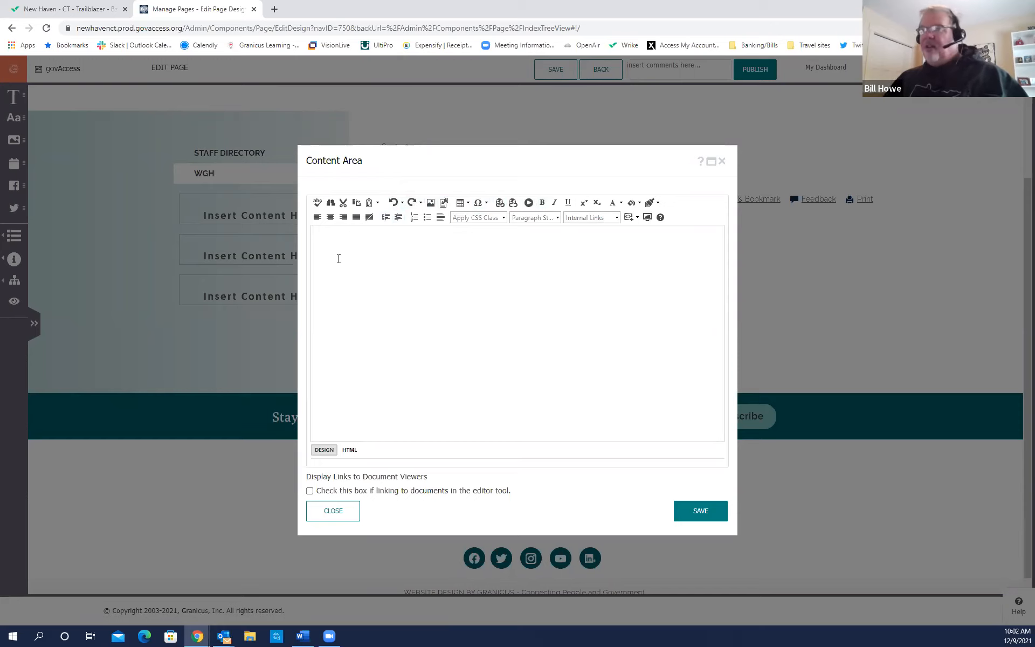
Type placeholder lines Heading 2, Heading 3, Number 1–2, Bullet 1–2, and External/Email/Internal/Document Link.
{"action": "left_click", "coordinate": [334, 233]}
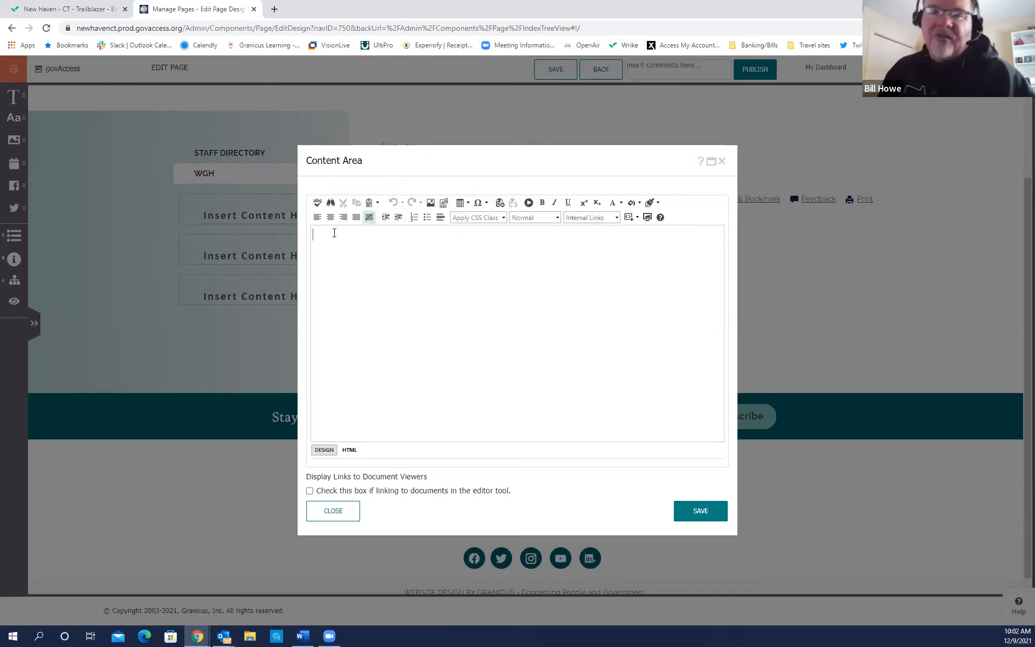
{"action": "type", "text": "He"}
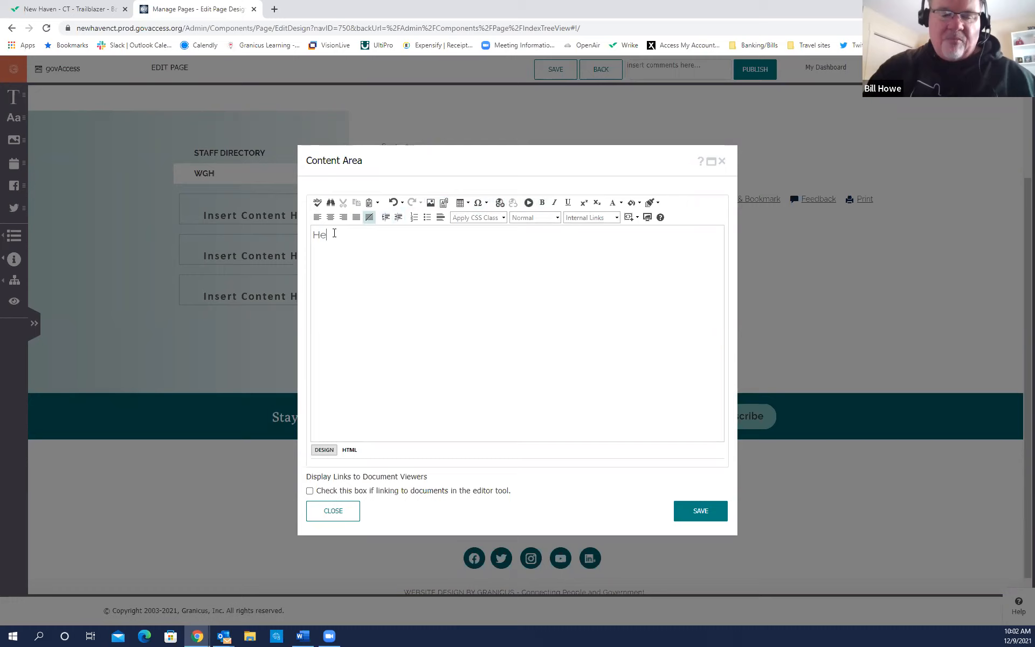
{"action": "type", "text": "ading 2"}
{"action": "key", "text": "Return"}
{"action": "type", "text": "Heading "}
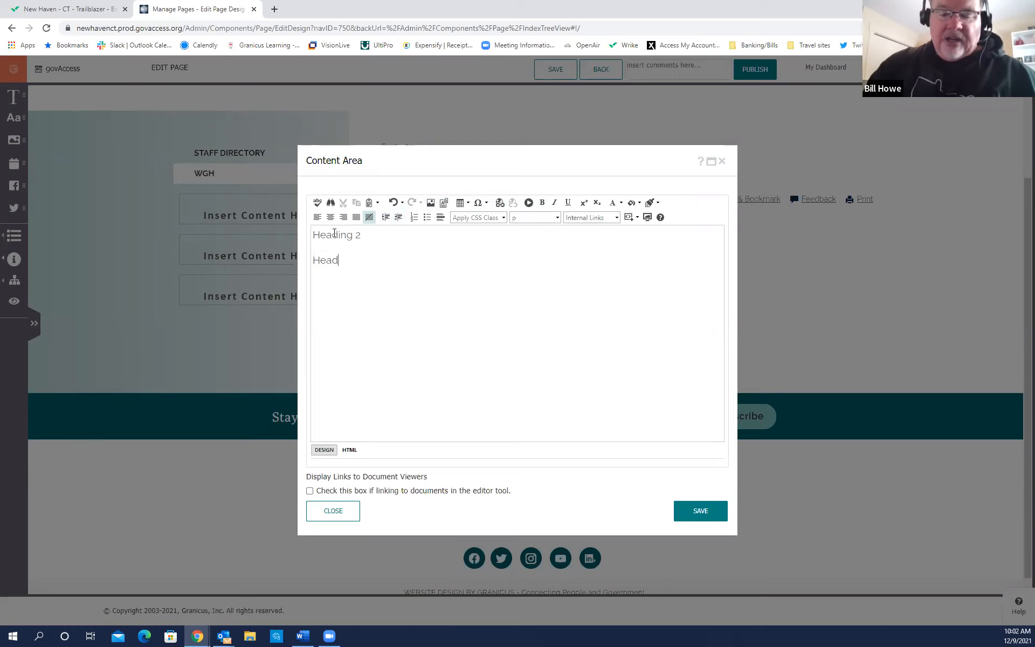
{"action": "type", "text": "3 "}
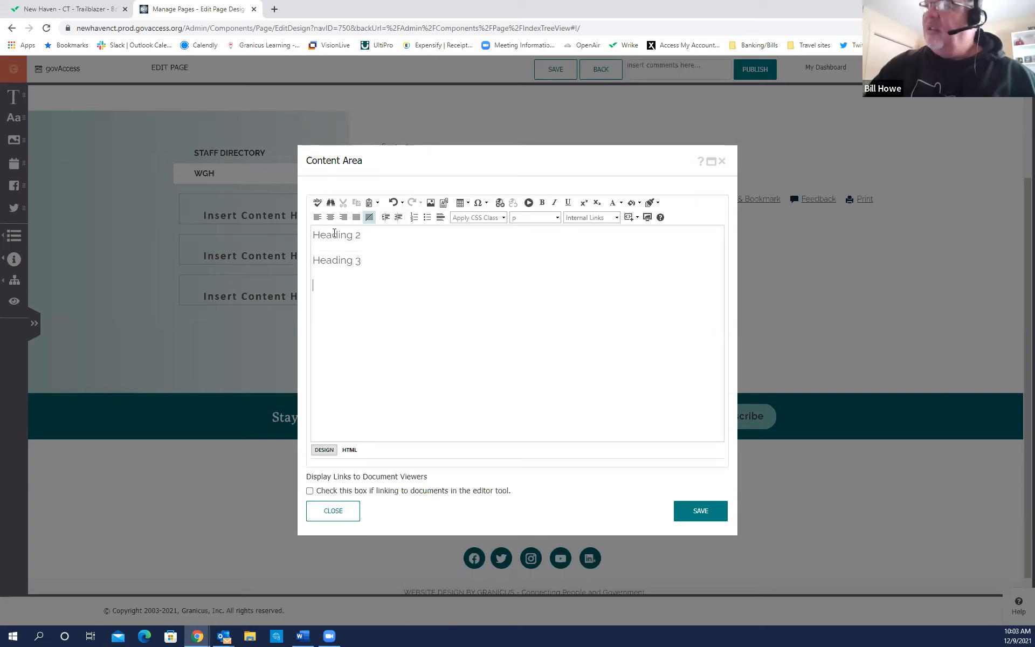
{"action": "type", "text": "Numbe"}
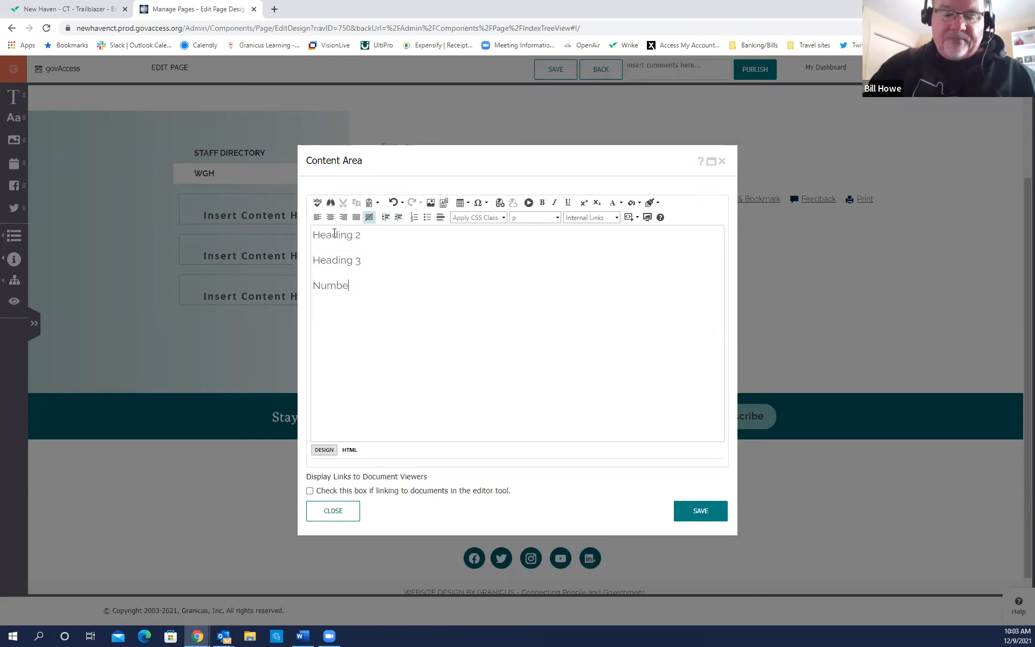
{"action": "type", "text": "r 1 Number 2"}
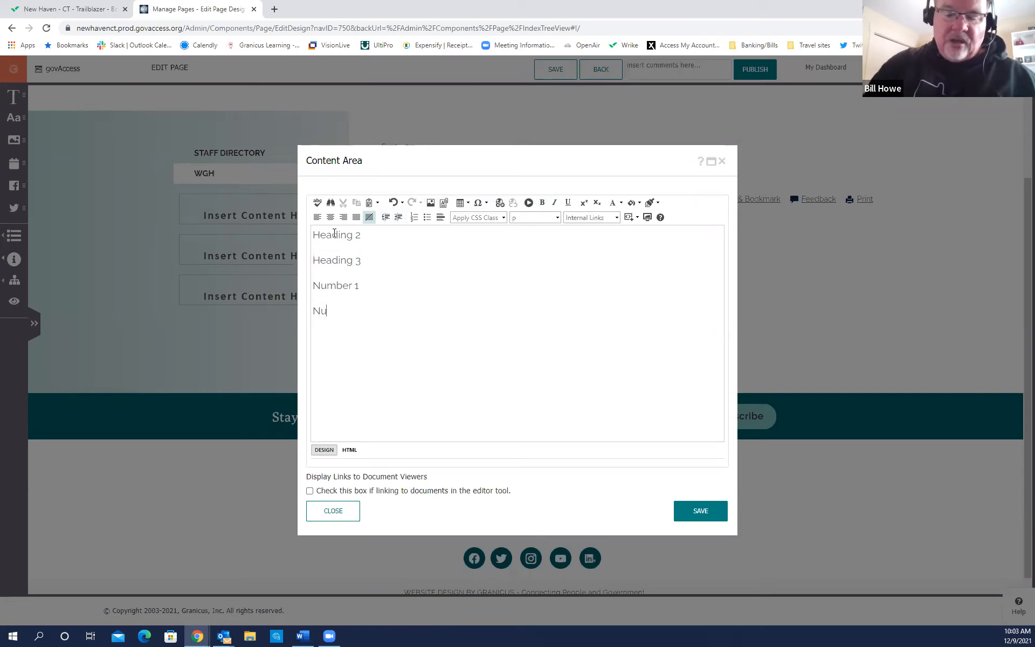
{"action": "key", "text": "Return"}
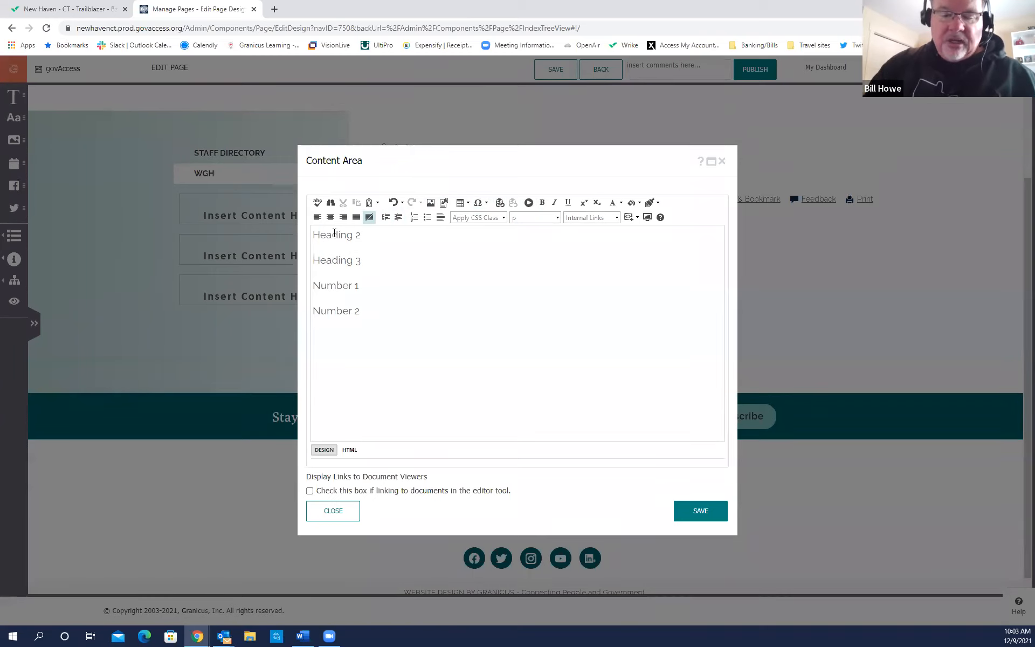
{"action": "type", "text": "Bullet"}
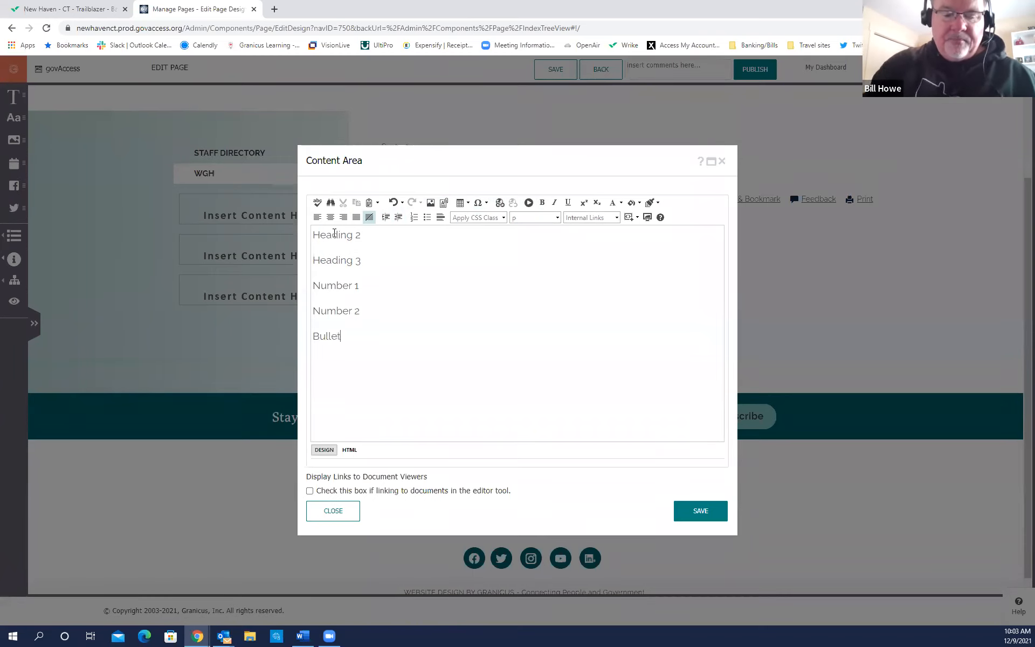
{"action": "type", "text": " 1 Bullet 2 "}
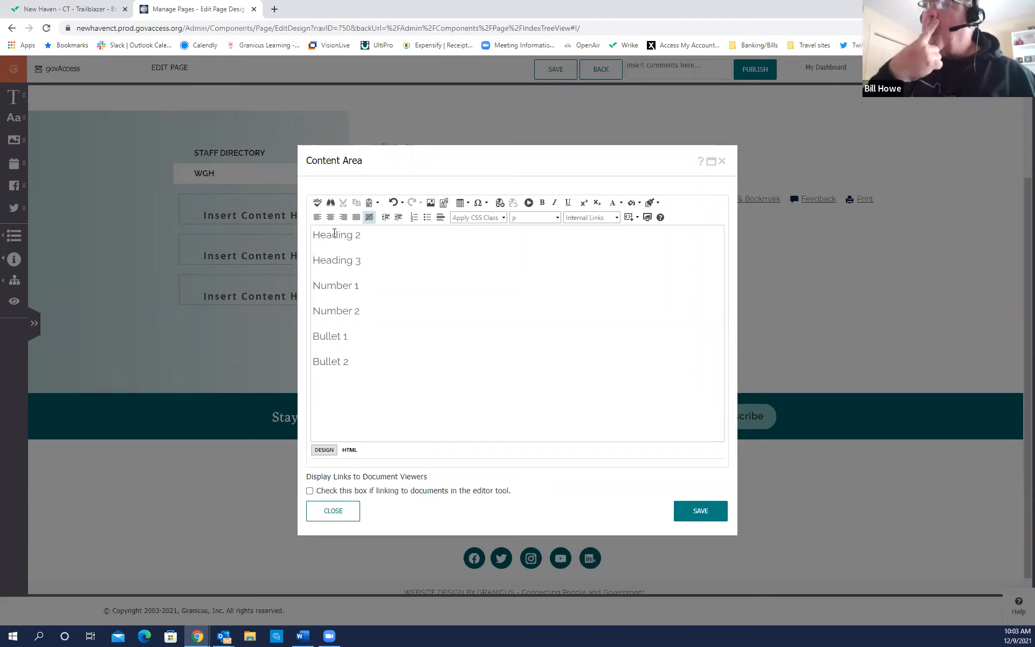
{"action": "type", "text": "Ex"}
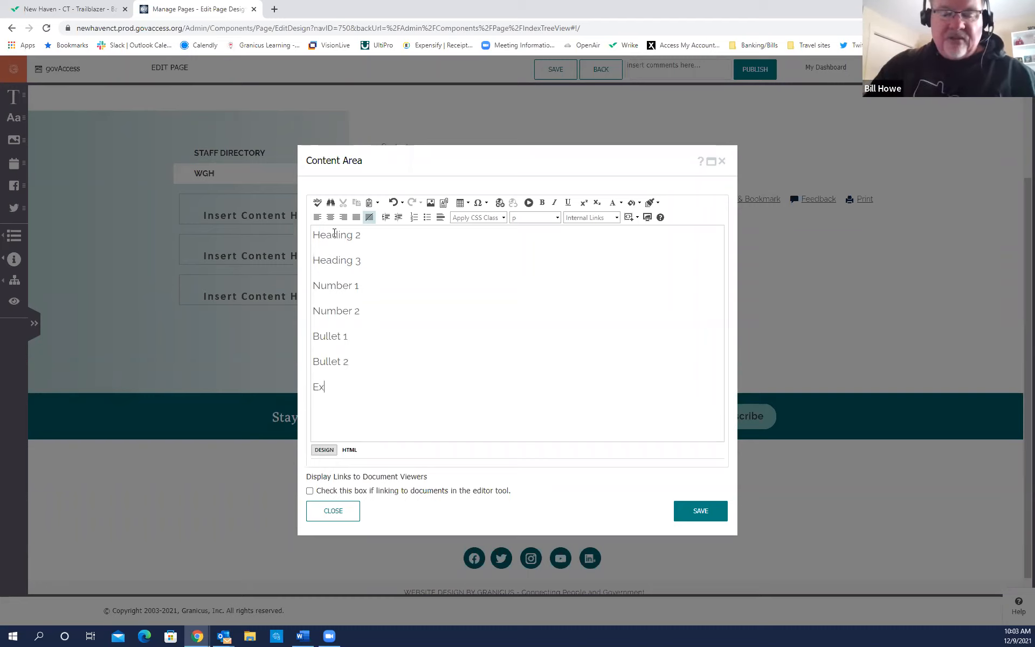
{"action": "type", "text": "ternal Link "}
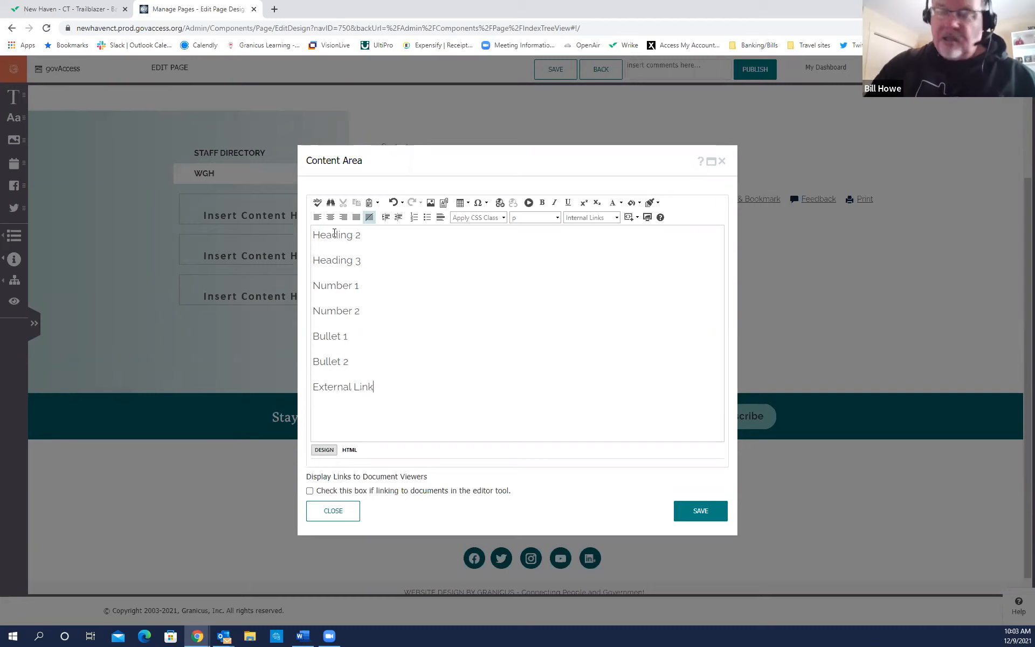
{"action": "type", "text": "Em"}
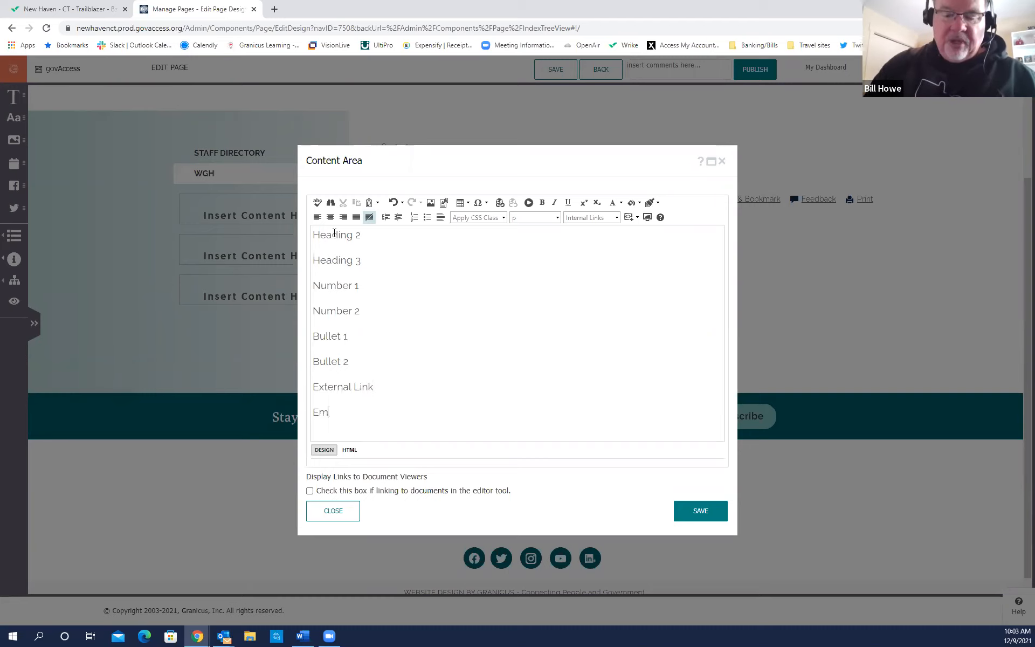
{"action": "type", "text": "ail Link"}
{"action": "key", "text": "Return"}
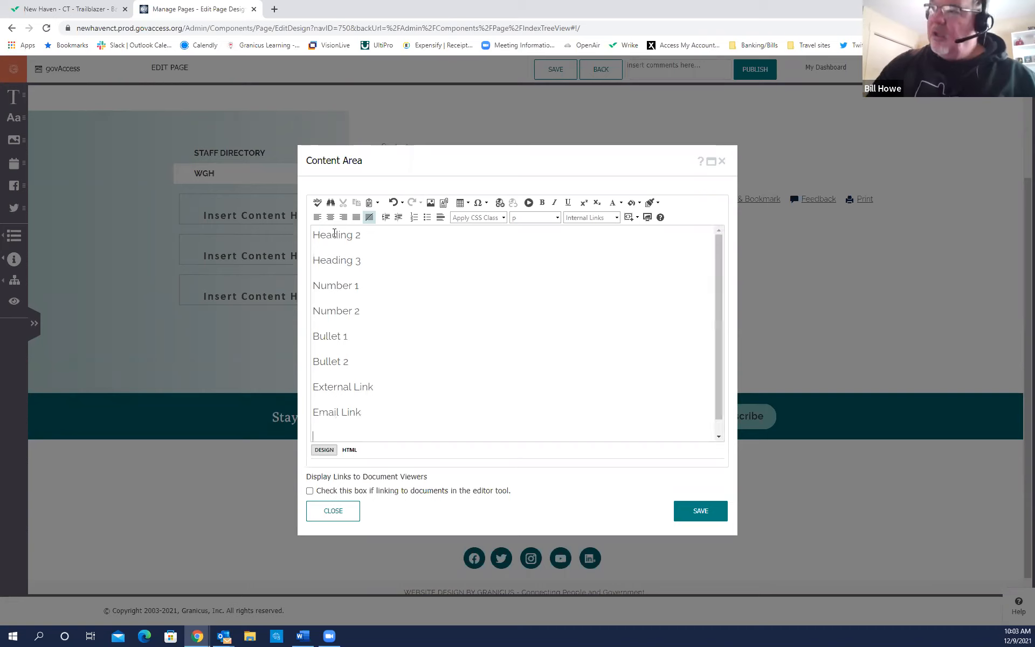
{"action": "type", "text": "Intern"}
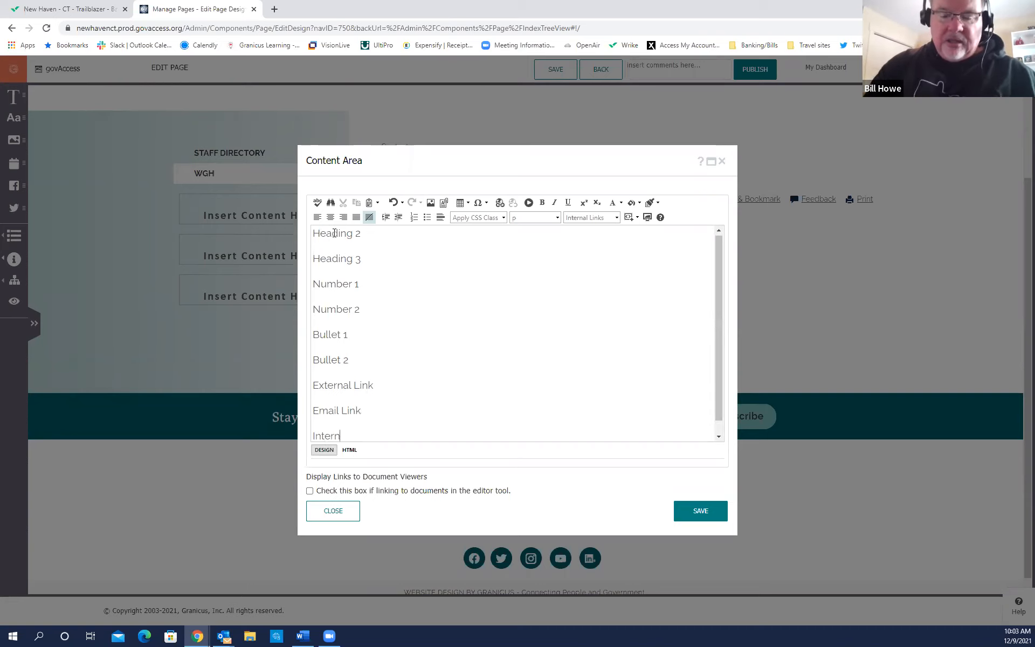
{"action": "type", "text": "al Link"}
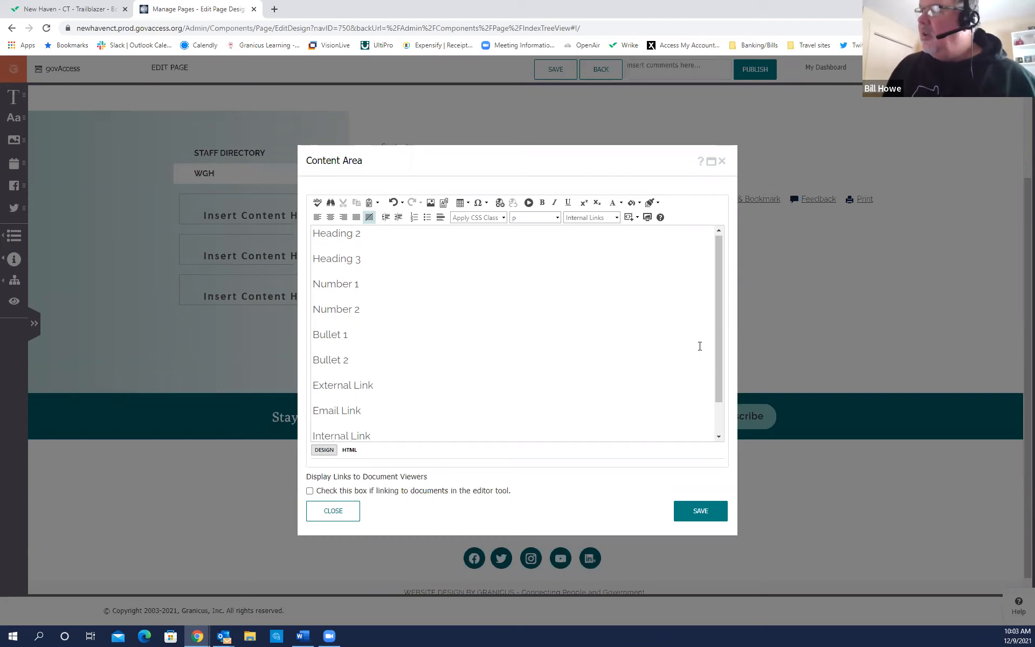
{"action": "left_click_drag", "start_coordinate": [720, 358], "coordinate": [719, 421]}
{"action": "type", "text": "Document Link"}
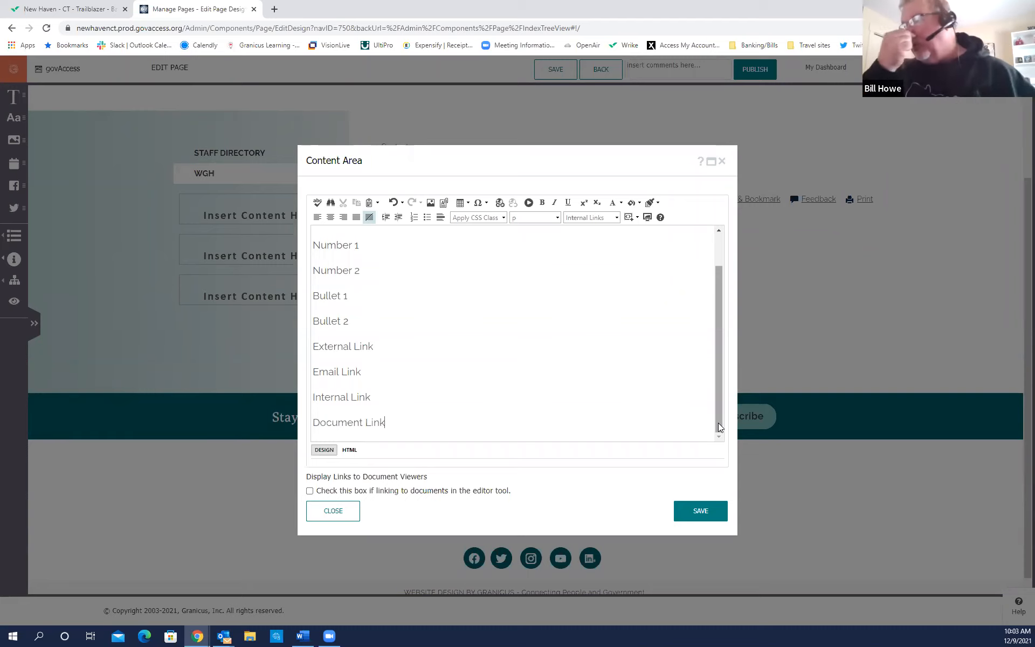
Drag the Content Area editor up and to the left so it covers more of the page.
{"action": "left_click_drag", "start_coordinate": [717, 373], "coordinate": [714, 322]}
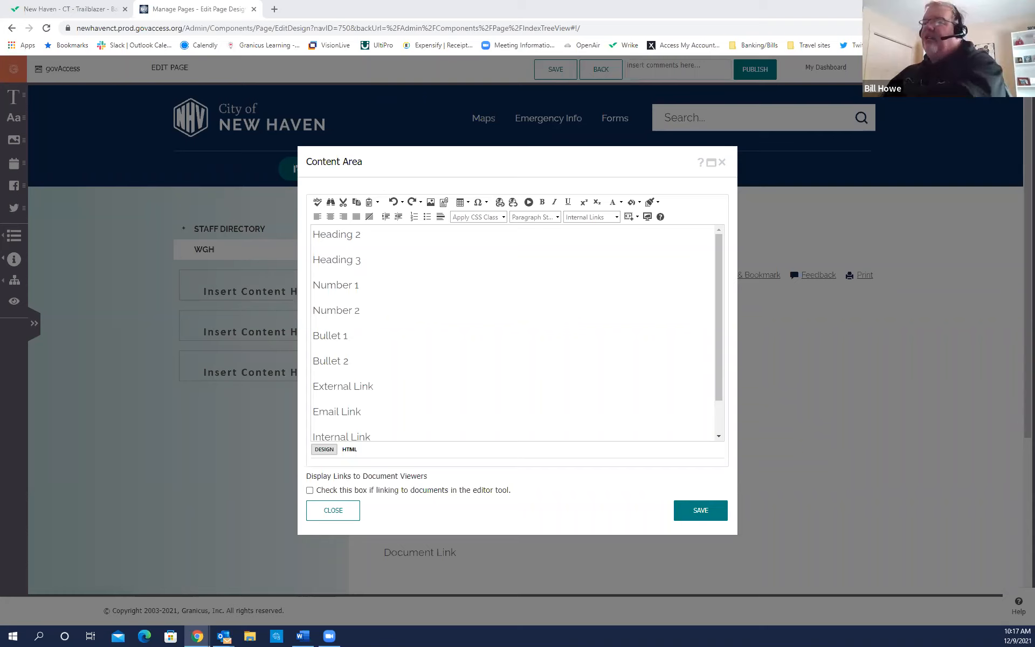
{"action": "left_click", "coordinate": [718, 280]}
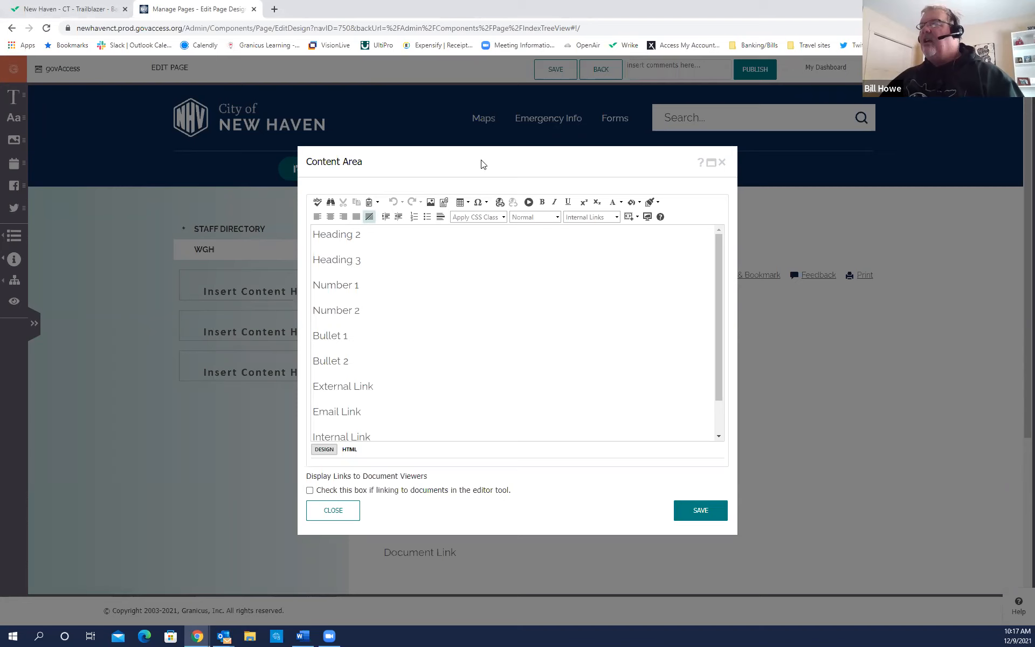
{"action": "left_click_drag", "start_coordinate": [482, 160], "coordinate": [722, 152]}
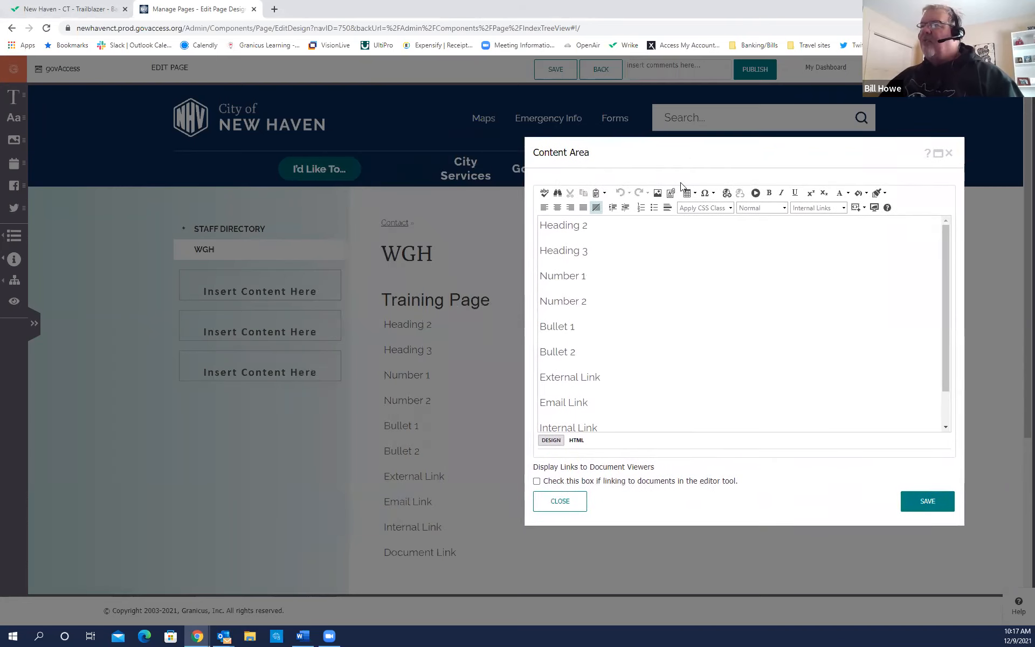
{"action": "key", "text": "ctrl"}
{"action": "key", "text": "ctrl"}
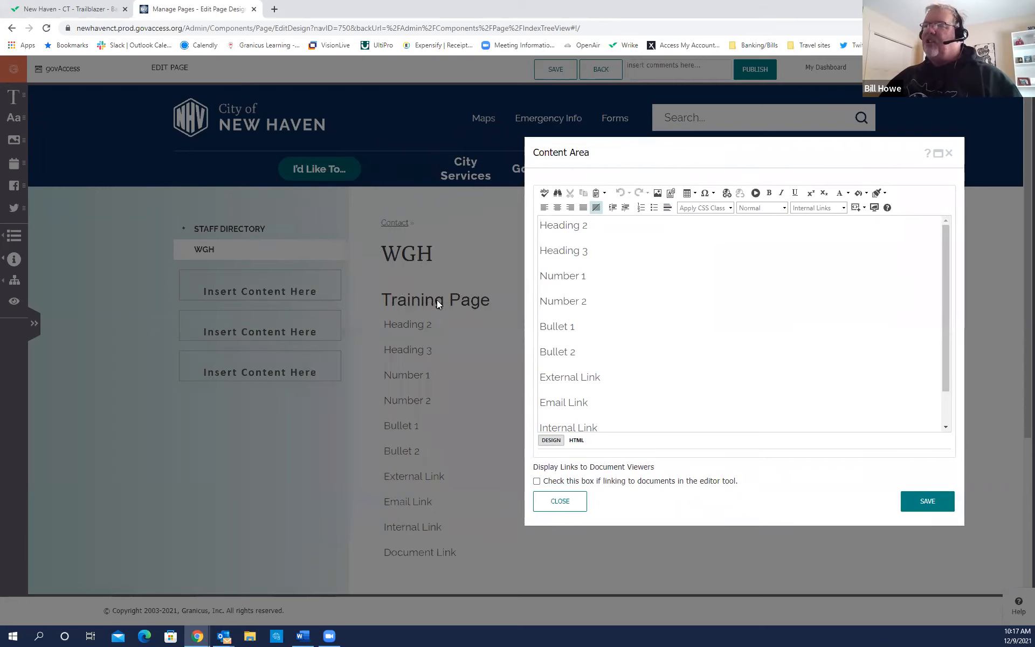
{"action": "key", "text": "ctrl"}
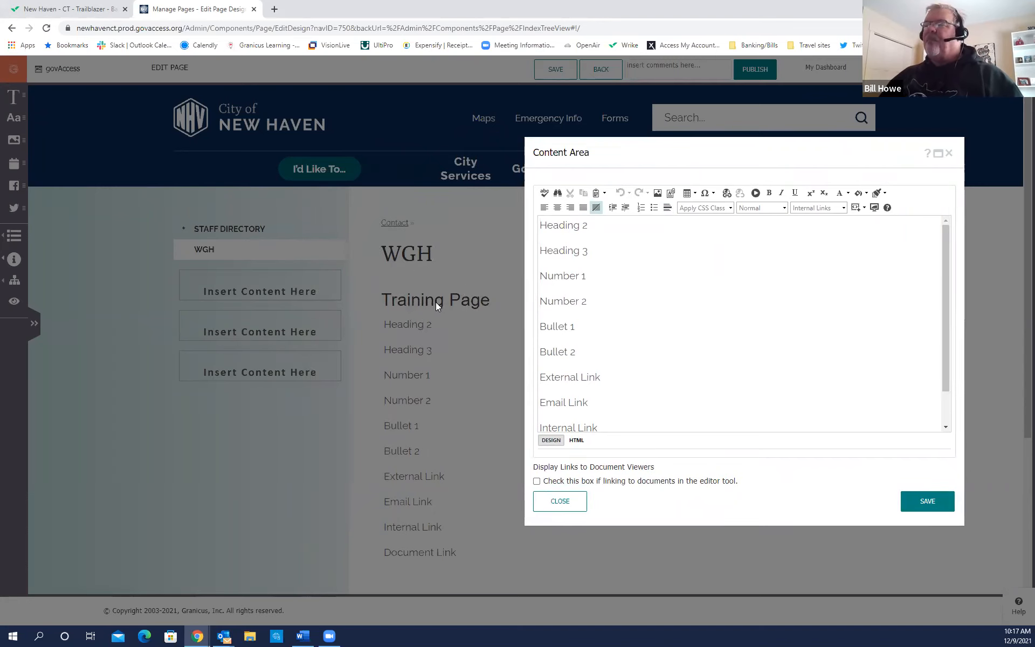
{"action": "key", "text": "ctrl"}
{"action": "key", "text": "ctrl"}
{"action": "key", "text": "ctrl"}
{"action": "key", "text": "ctrl"}
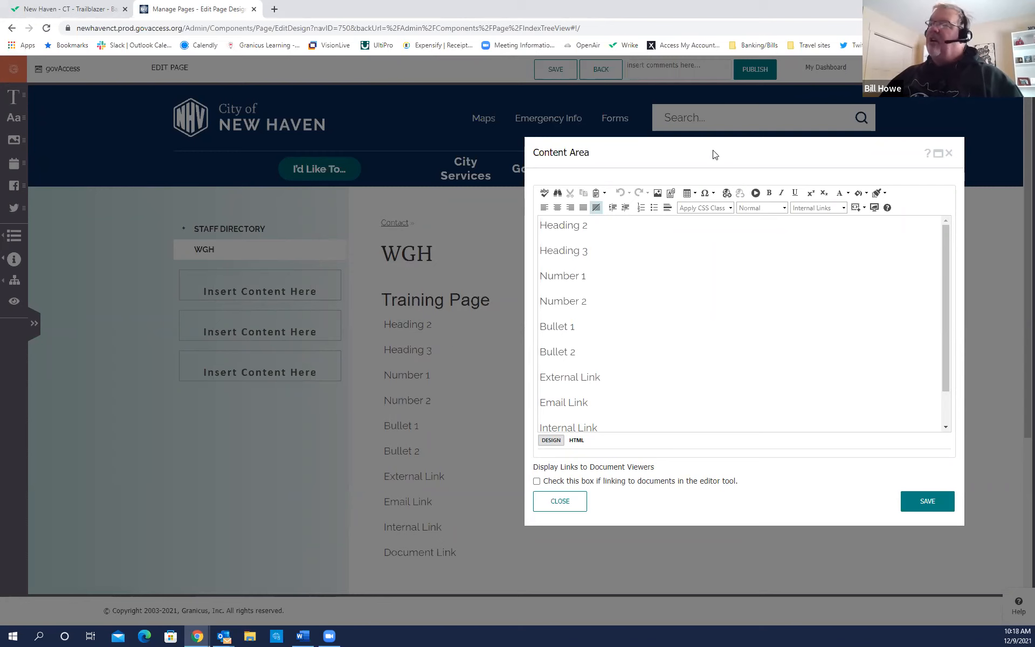
{"action": "left_click_drag", "start_coordinate": [702, 151], "coordinate": [562, 117]}
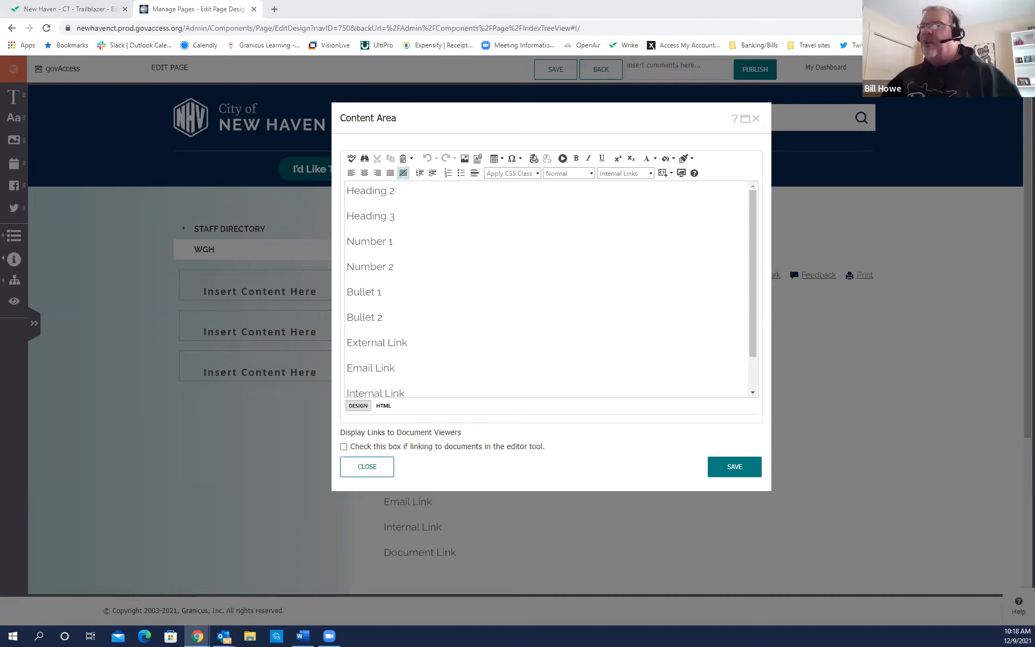
Bring the Wikipedia New Haven, Connecticut article up in a maximized browser window.
{"action": "left_click_drag", "start_coordinate": [1032, 6], "coordinate": [924, 2]}
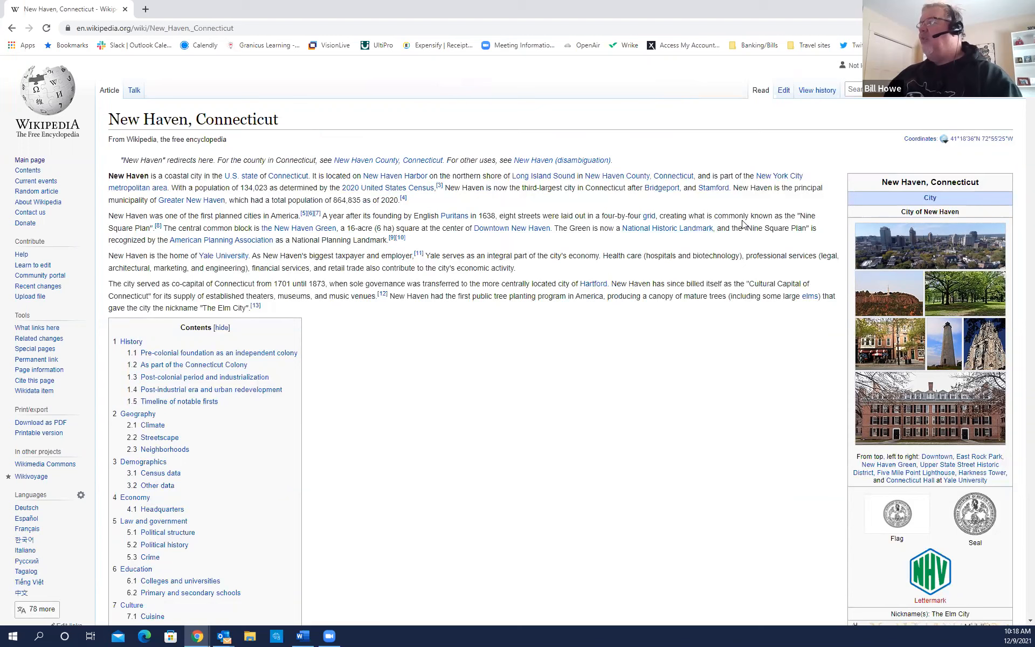
Scroll through the New Haven article's History, Geography and Climate headings.
{"action": "key", "text": "ctrl"}
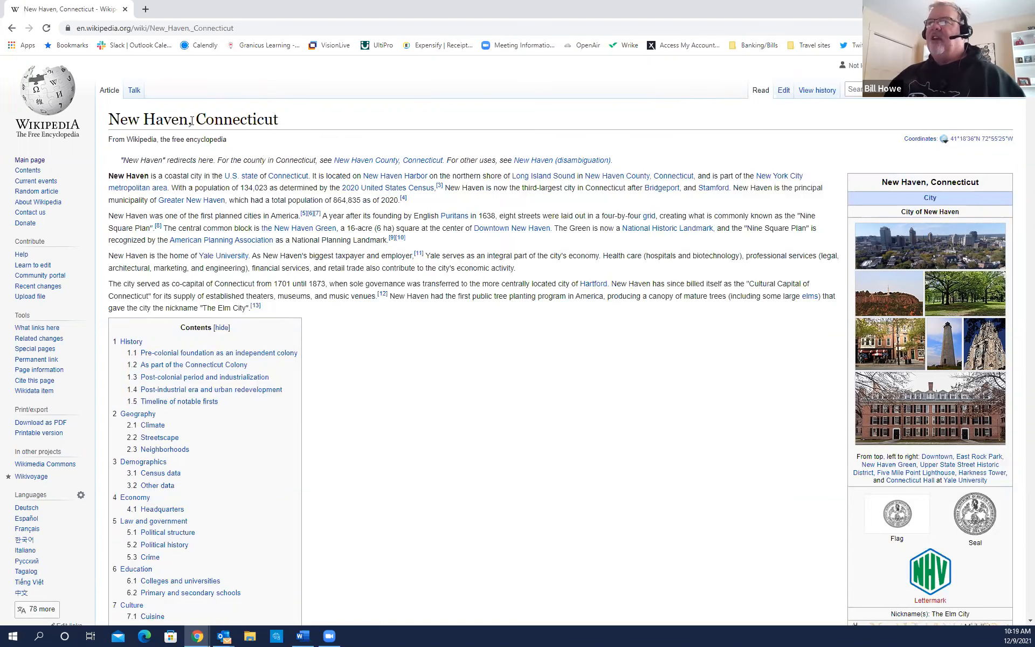
{"action": "key", "text": "ctrl"}
{"action": "key", "text": "ctrl"}
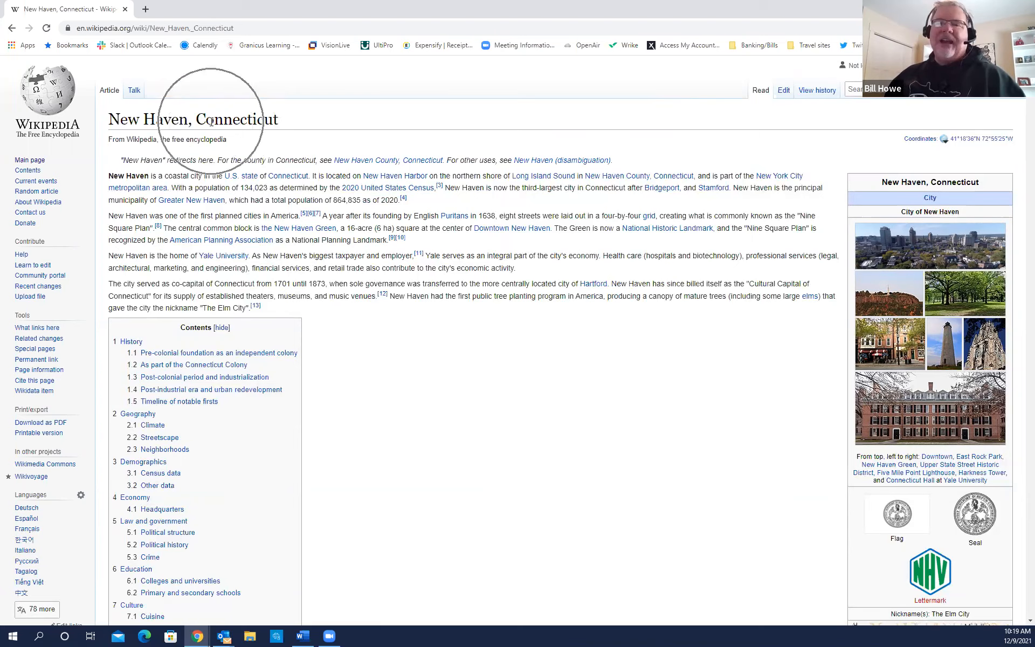
{"action": "scroll", "coordinate": [226, 151], "scroll_direction": "down", "scroll_amount": 4}
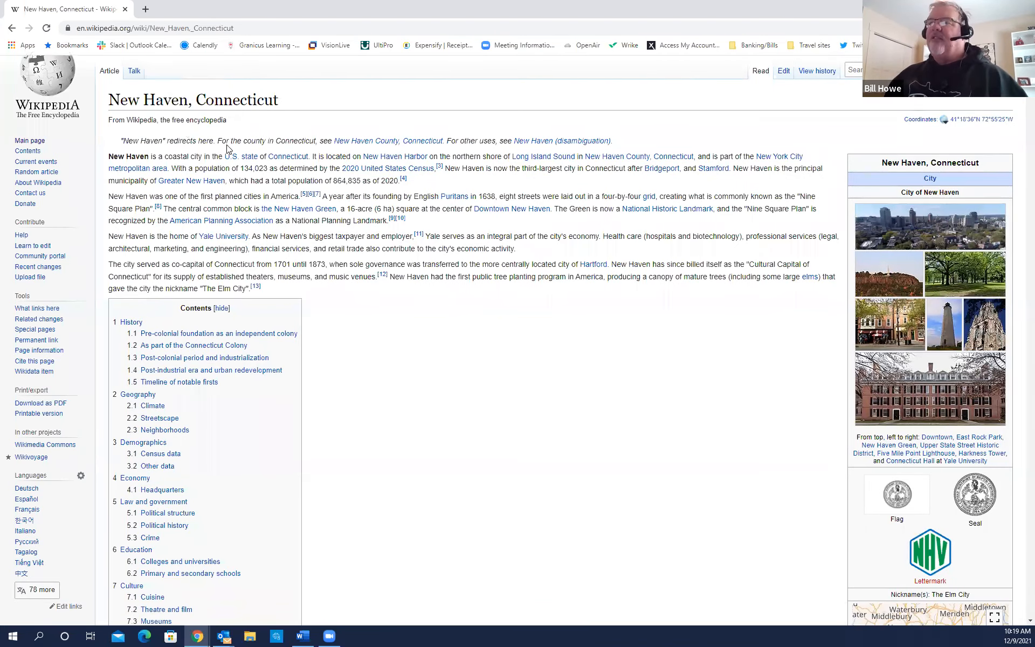
{"action": "scroll", "coordinate": [227, 148], "scroll_direction": "down", "scroll_amount": 11}
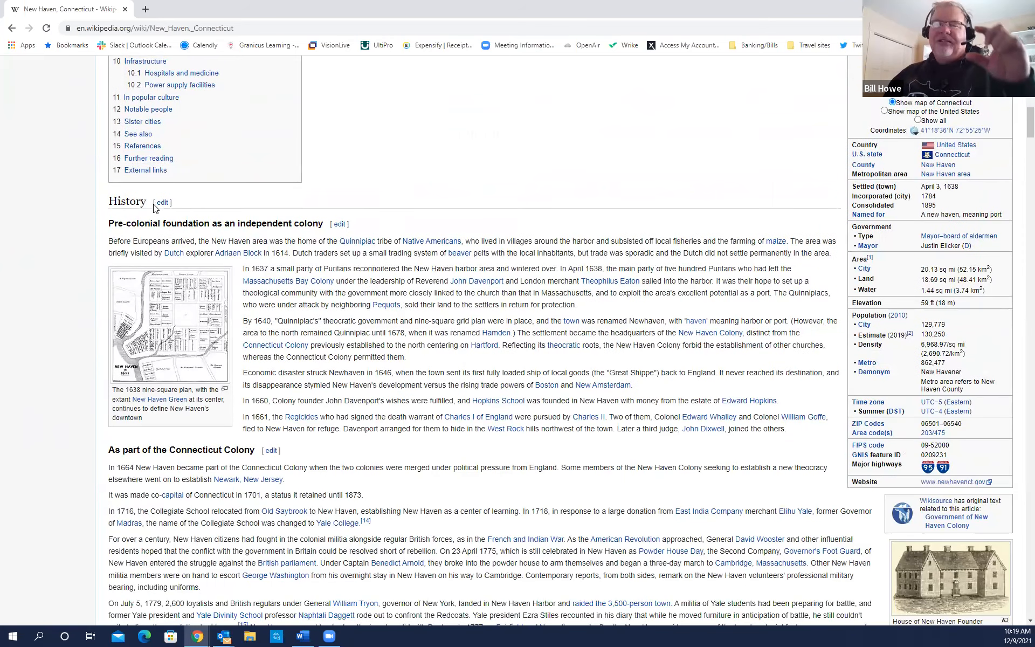
{"action": "key", "text": "ctrl"}
{"action": "key", "text": "ctrl"}
{"action": "key", "text": "ctrl"}
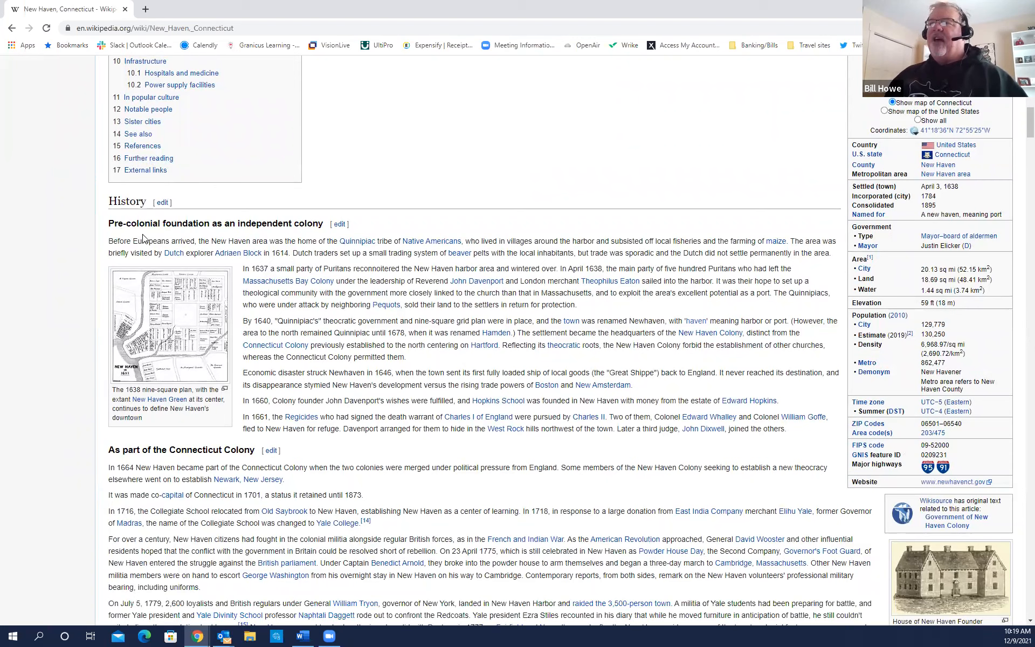
{"action": "key", "text": "ctrl"}
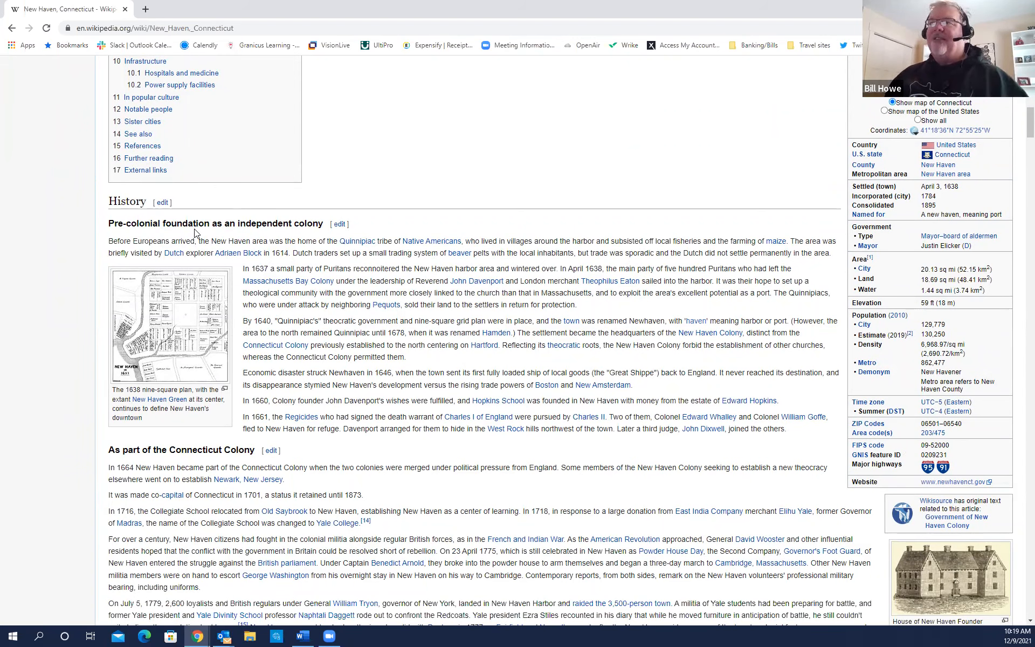
{"action": "key", "text": "ctrl"}
{"action": "scroll", "coordinate": [211, 342], "scroll_direction": "down", "scroll_amount": 2}
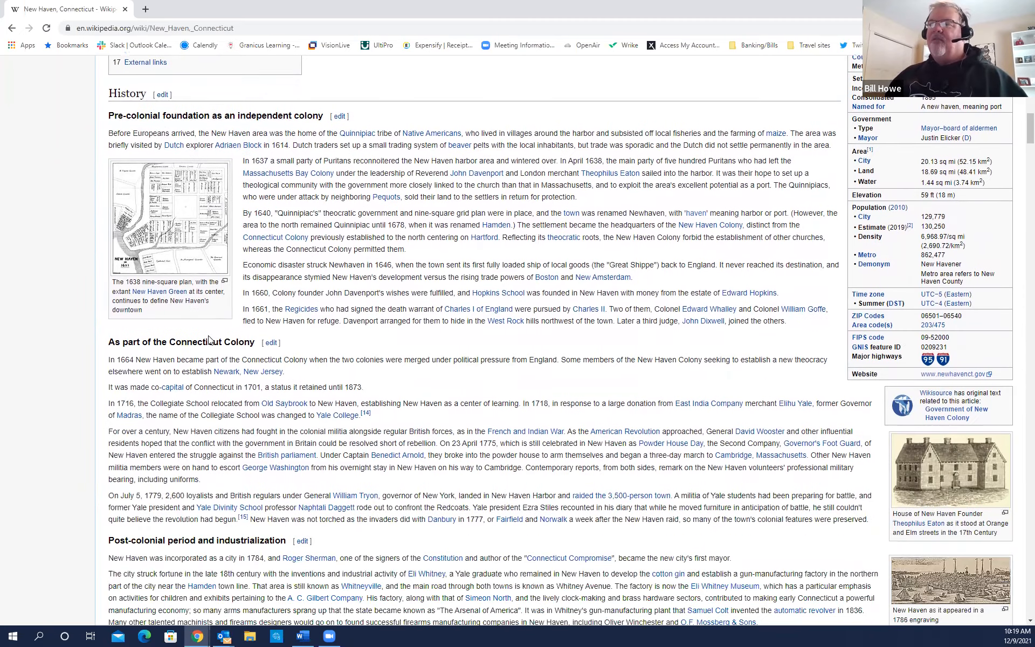
{"action": "key", "text": "ctrl"}
{"action": "scroll", "coordinate": [212, 342], "scroll_direction": "down", "scroll_amount": 6}
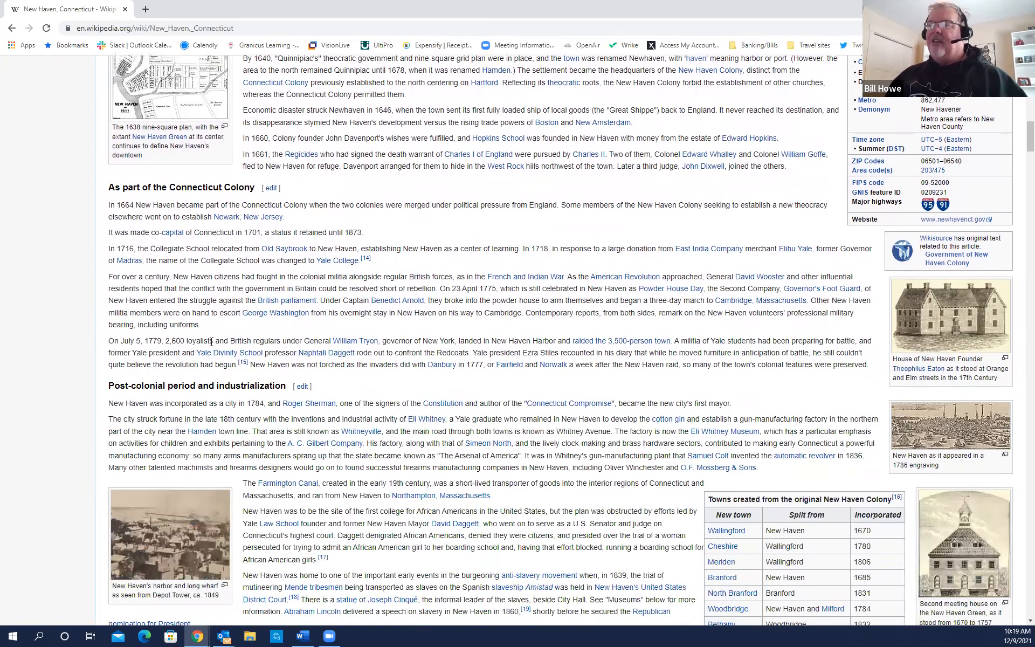
{"action": "scroll", "coordinate": [211, 342], "scroll_direction": "down", "scroll_amount": 14}
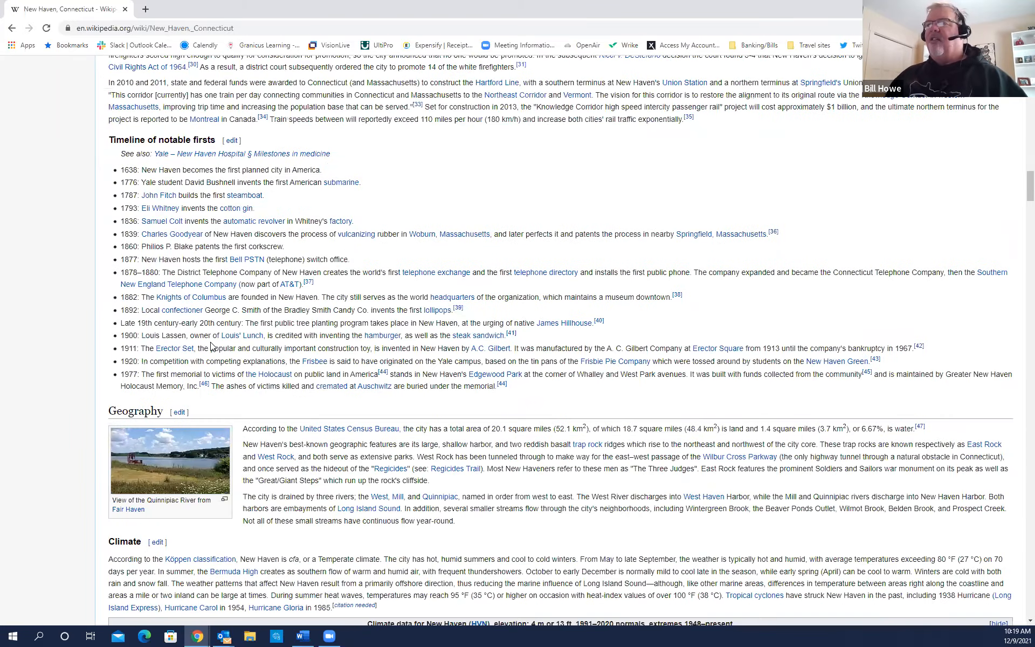
{"action": "scroll", "coordinate": [211, 346], "scroll_direction": "down", "scroll_amount": 3}
{"action": "key", "text": "ctrl"}
{"action": "key", "text": "ctrl"}
{"action": "key", "text": "ctrl"}
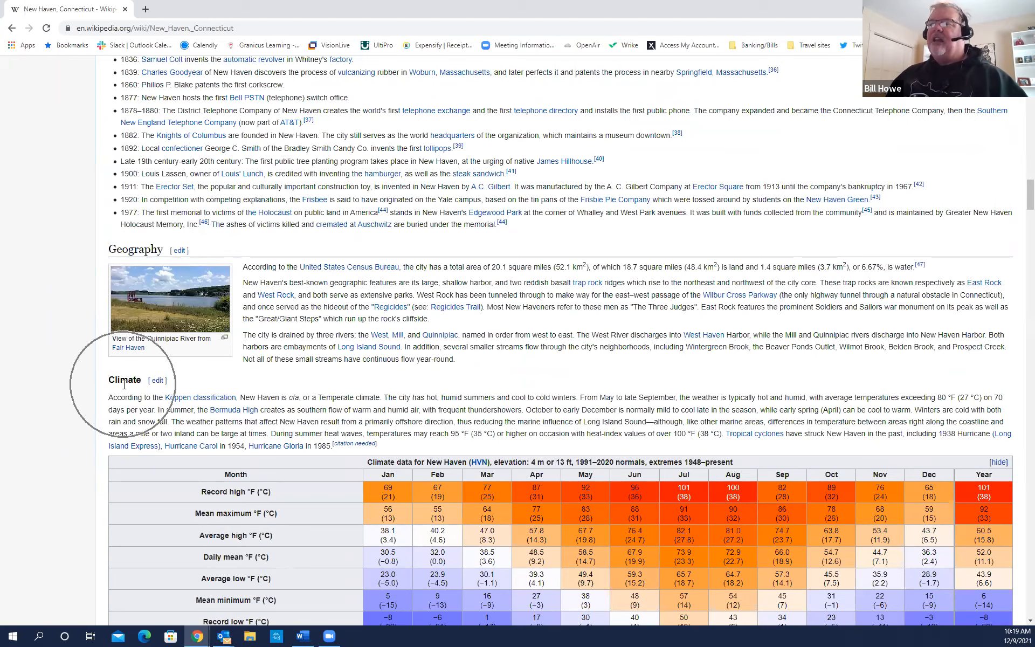
{"action": "key", "text": "ctrl"}
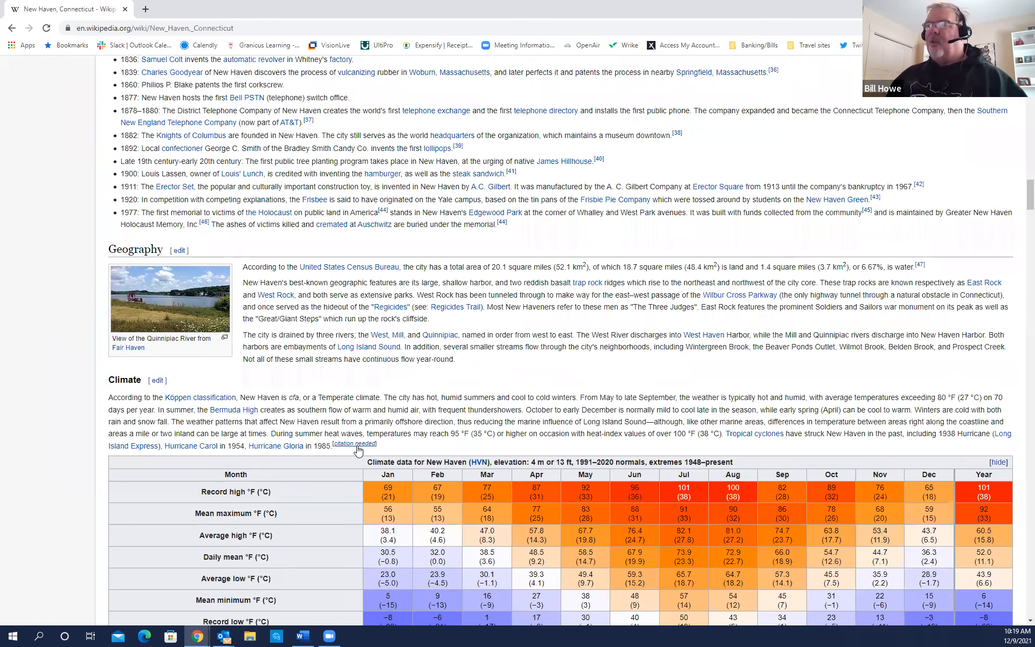
Scroll back to the top of the article and return to the govAccess editor.
{"action": "scroll", "coordinate": [357, 450], "scroll_direction": "up", "scroll_amount": 8}
{"action": "scroll", "coordinate": [358, 450], "scroll_direction": "up", "scroll_amount": 20}
{"action": "scroll", "coordinate": [357, 450], "scroll_direction": "up", "scroll_amount": 10}
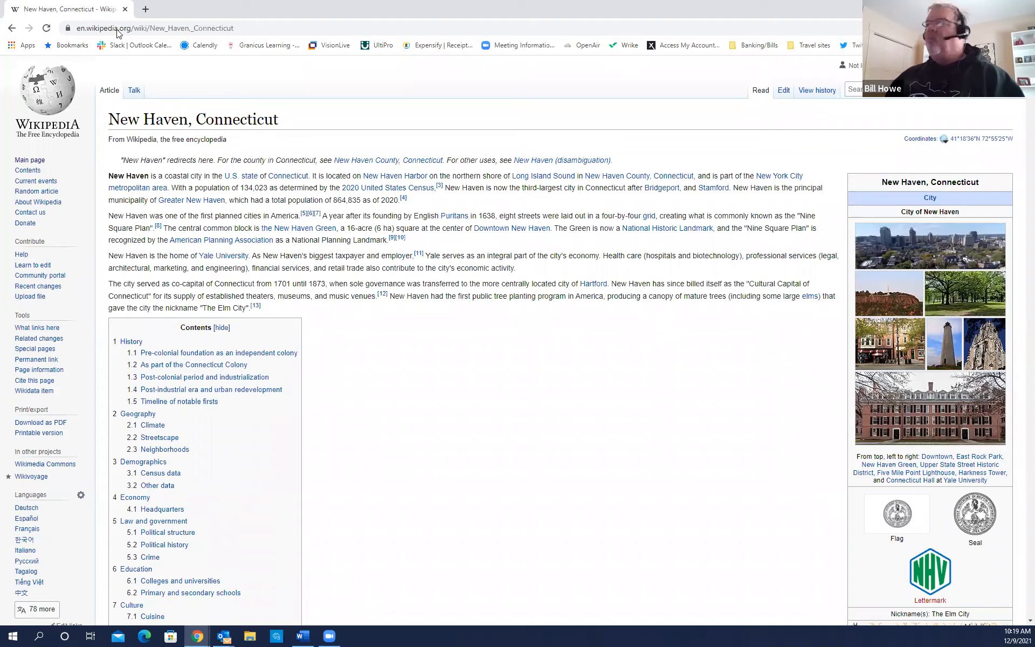
{"action": "key", "text": "alt+Tab"}
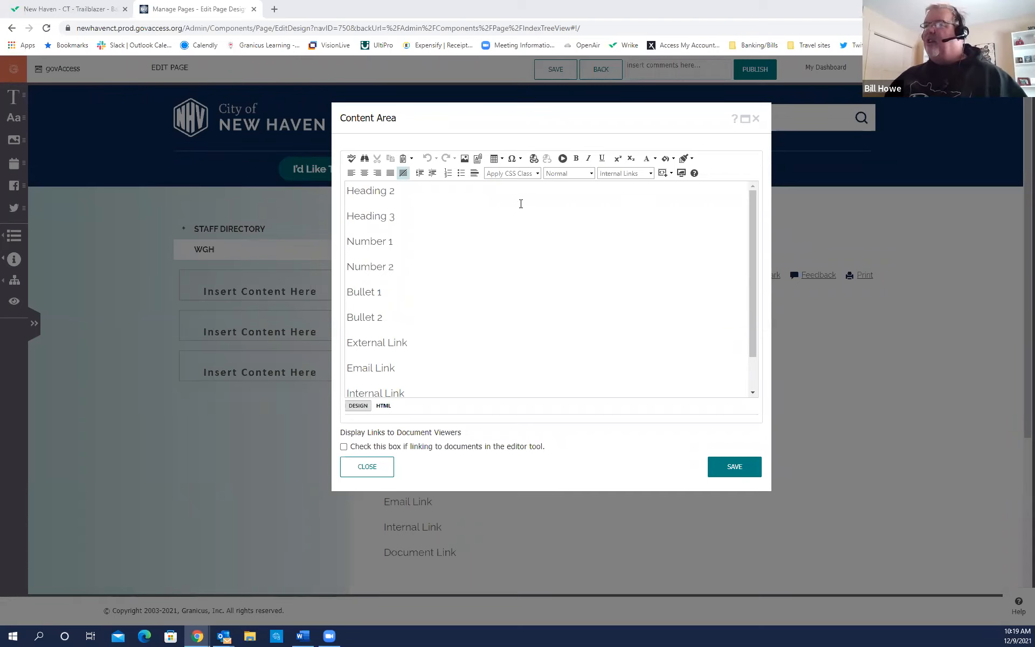
Select the 'Heading 2' line and apply the Heading 2 paragraph style, then move the dialog aside.
{"action": "left_click", "coordinate": [383, 198]}
{"action": "left_click_drag", "start_coordinate": [397, 192], "coordinate": [343, 193]}
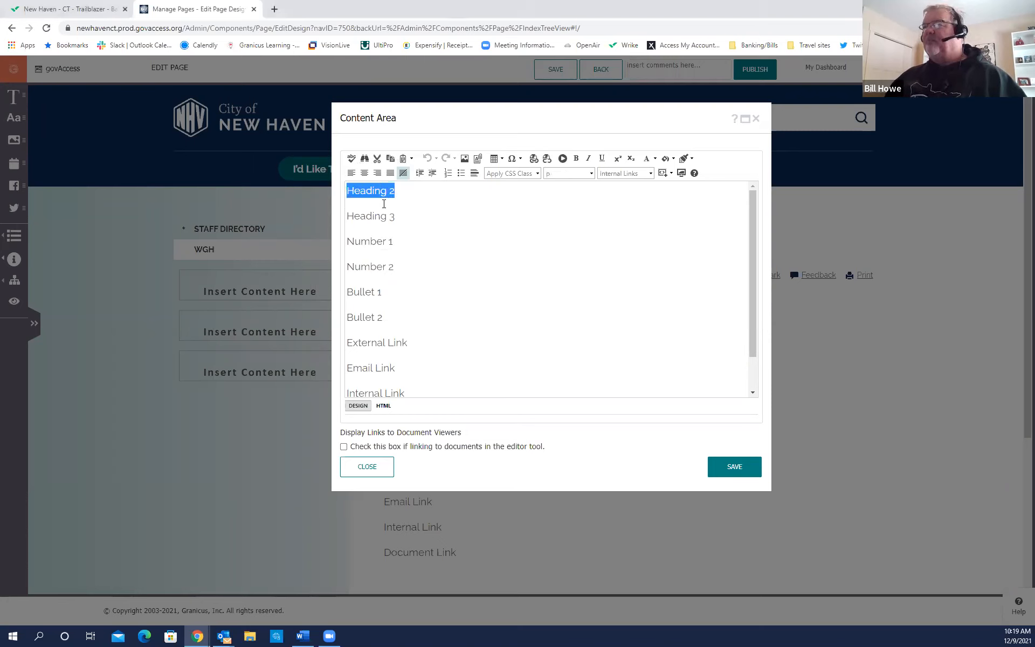
{"action": "left_click", "coordinate": [548, 182]}
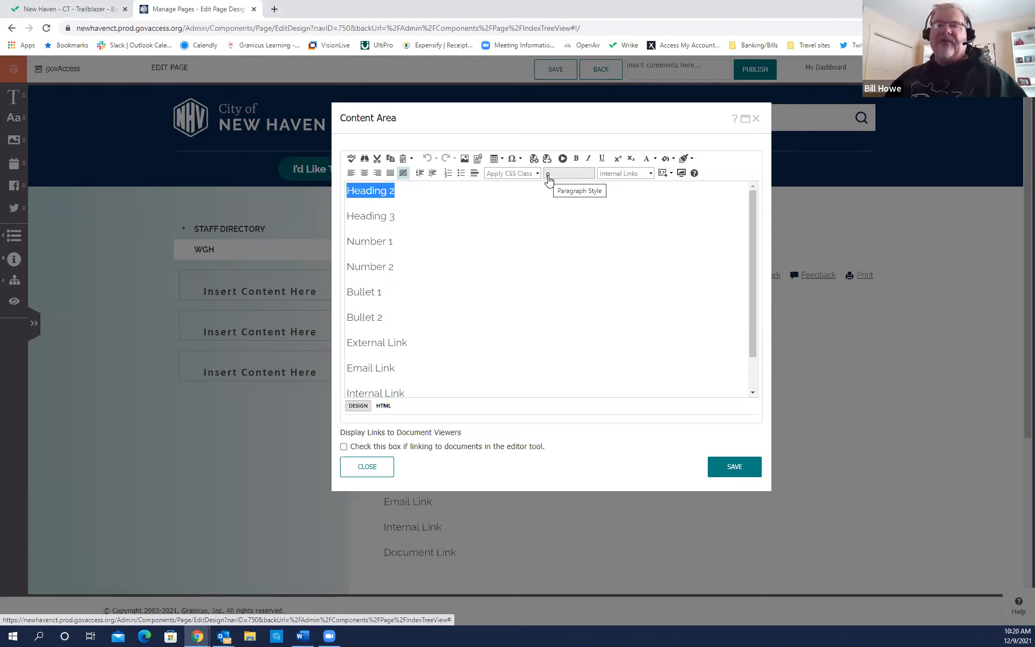
{"action": "left_click", "coordinate": [547, 178]}
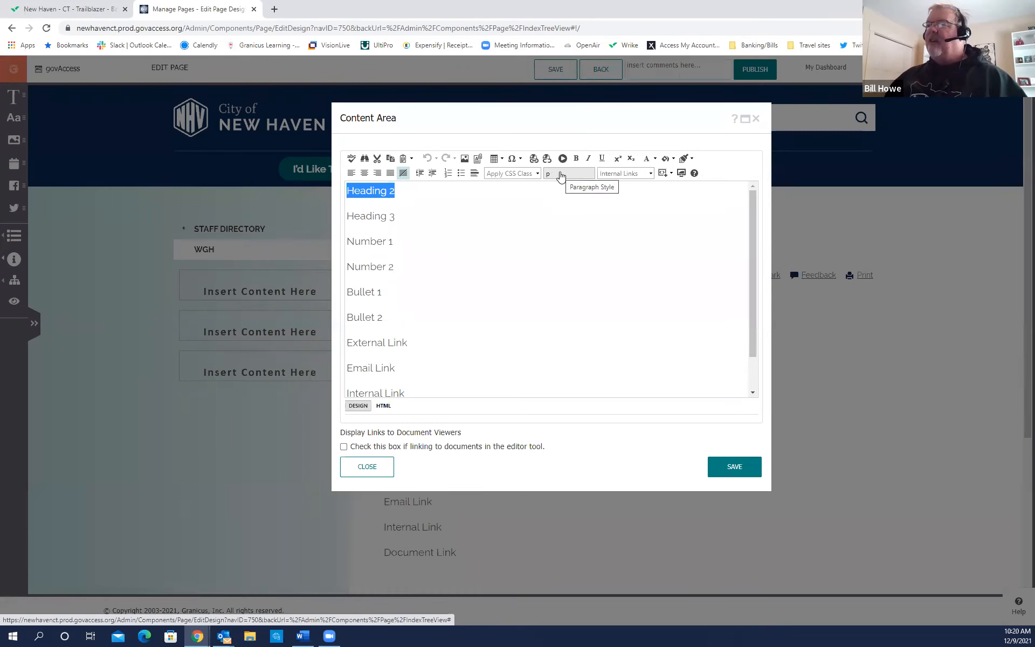
{"action": "left_click", "coordinate": [558, 175]}
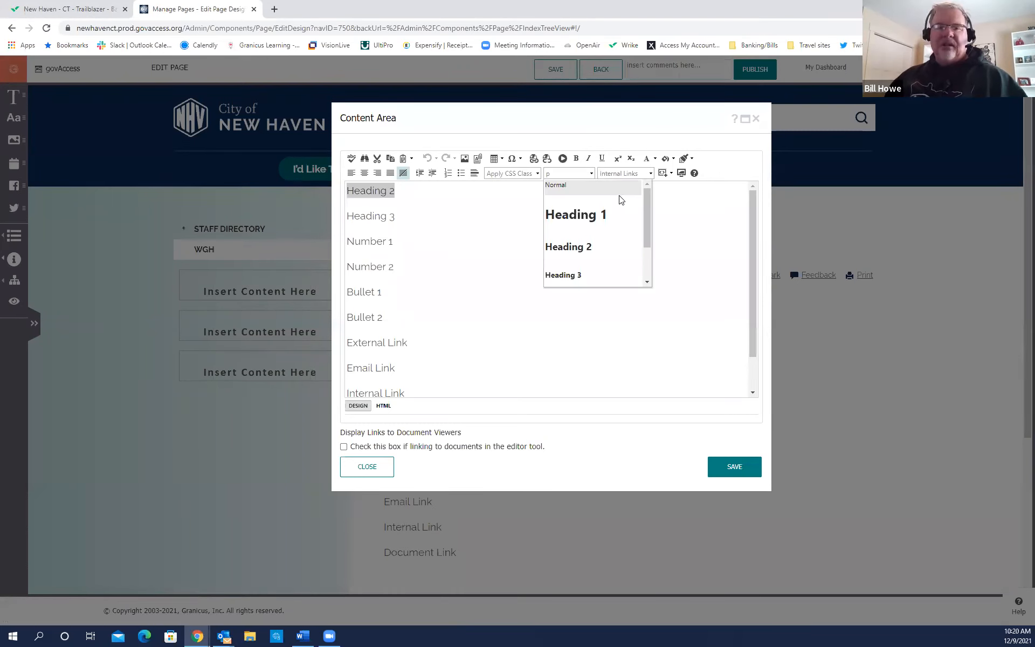
{"action": "mouse_move", "coordinate": [647, 216]}
{"action": "left_mouse_down"}
{"action": "mouse_move", "coordinate": [645, 259]}
{"action": "mouse_move", "coordinate": [646, 223]}
{"action": "left_mouse_up"}
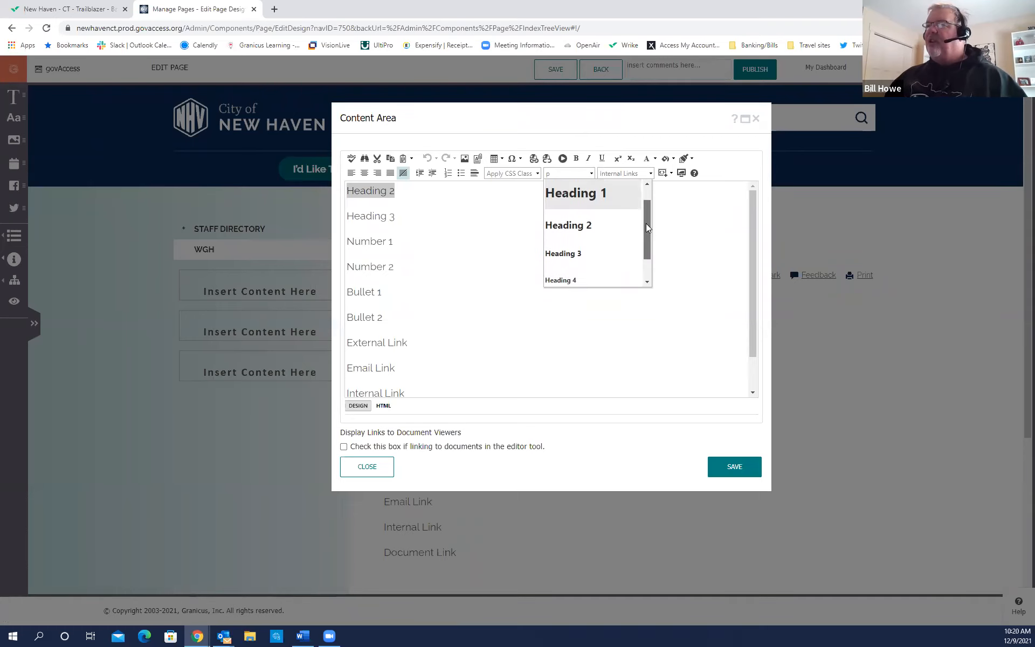
{"action": "left_click", "coordinate": [580, 232]}
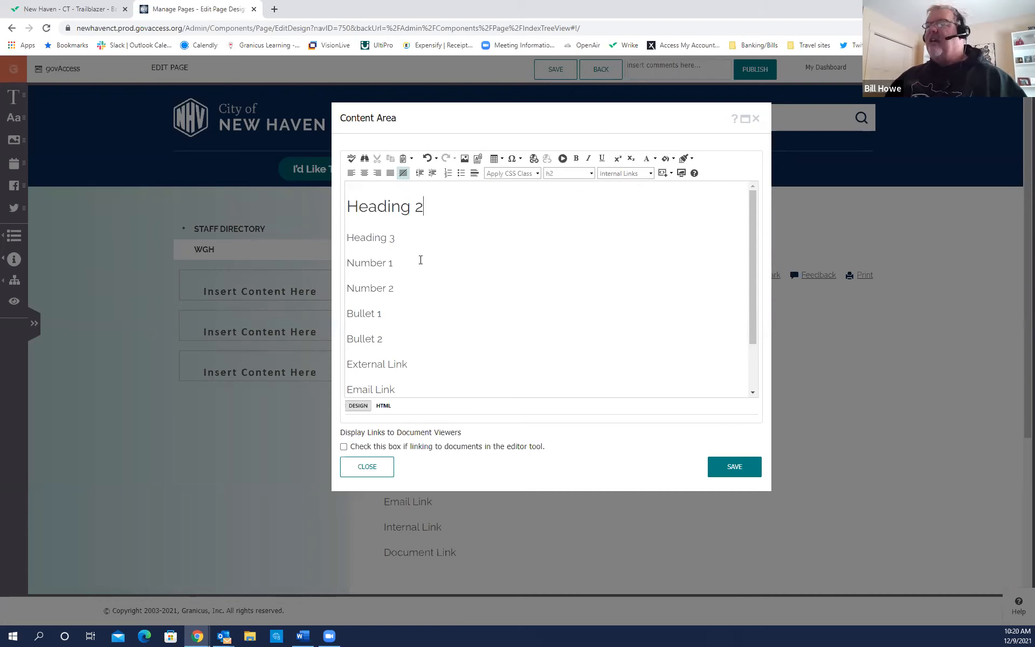
{"action": "left_click_drag", "start_coordinate": [459, 122], "coordinate": [446, 141]}
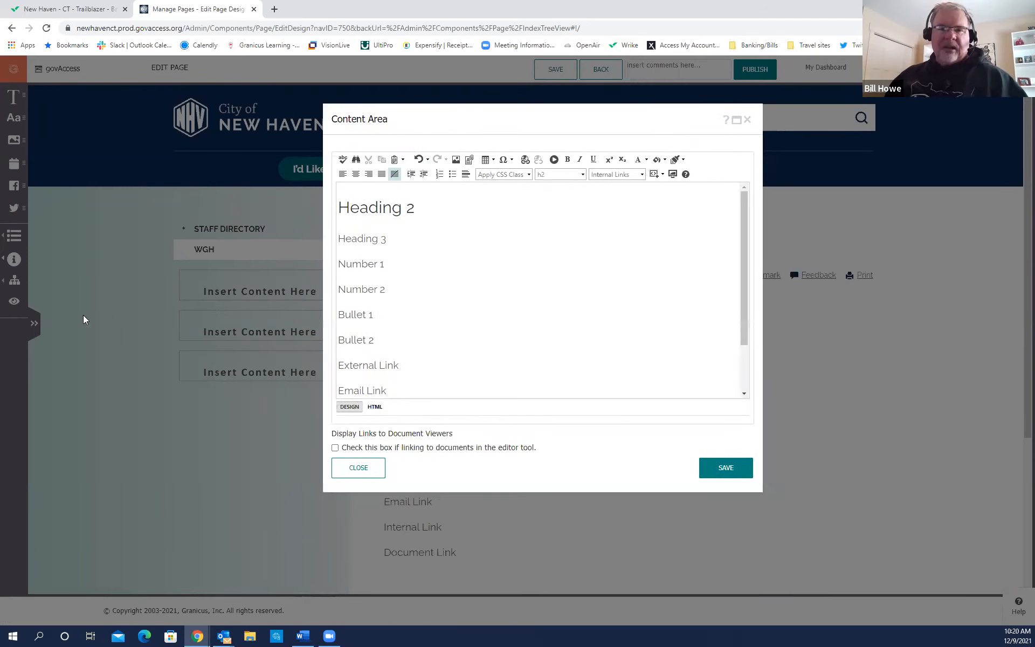
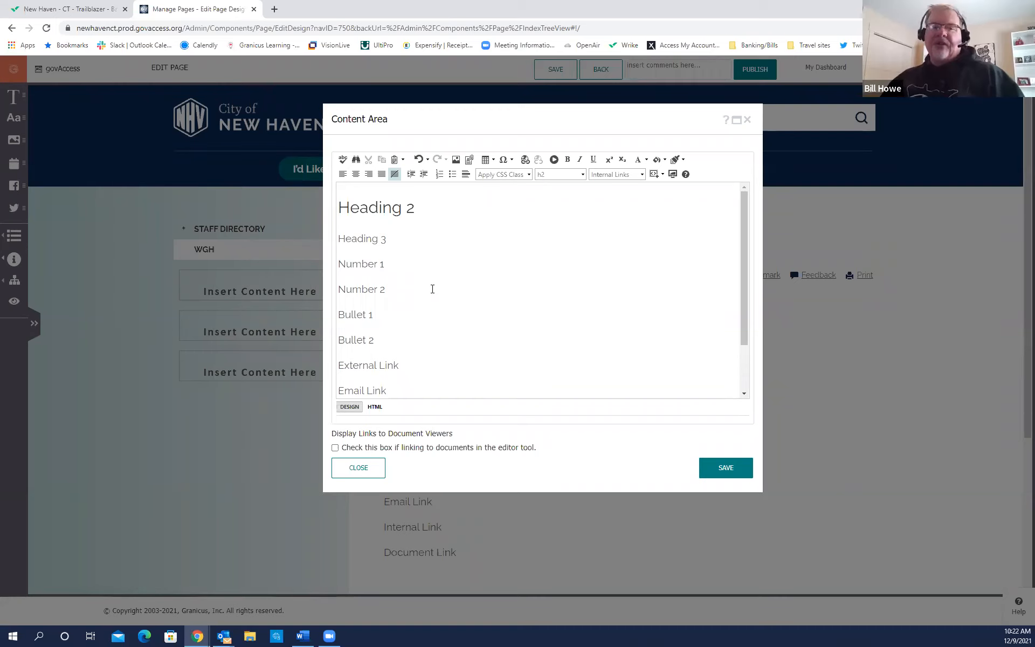
Select the 'Heading 3' line and apply the Heading 3 paragraph format.
{"action": "left_click", "coordinate": [395, 247]}
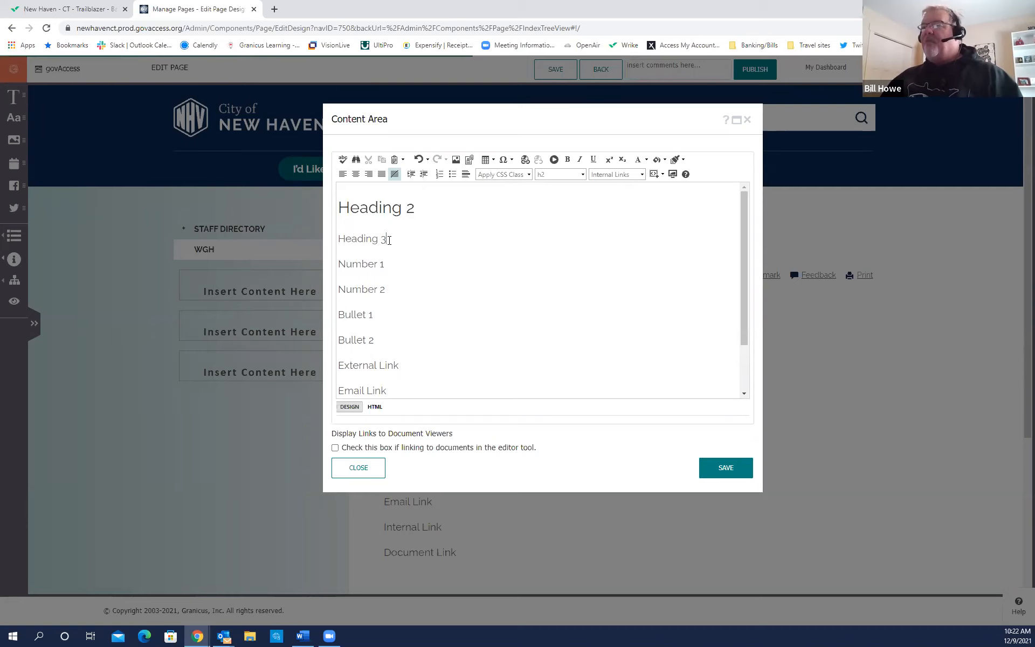
{"action": "left_click_drag", "start_coordinate": [394, 247], "coordinate": [336, 241]}
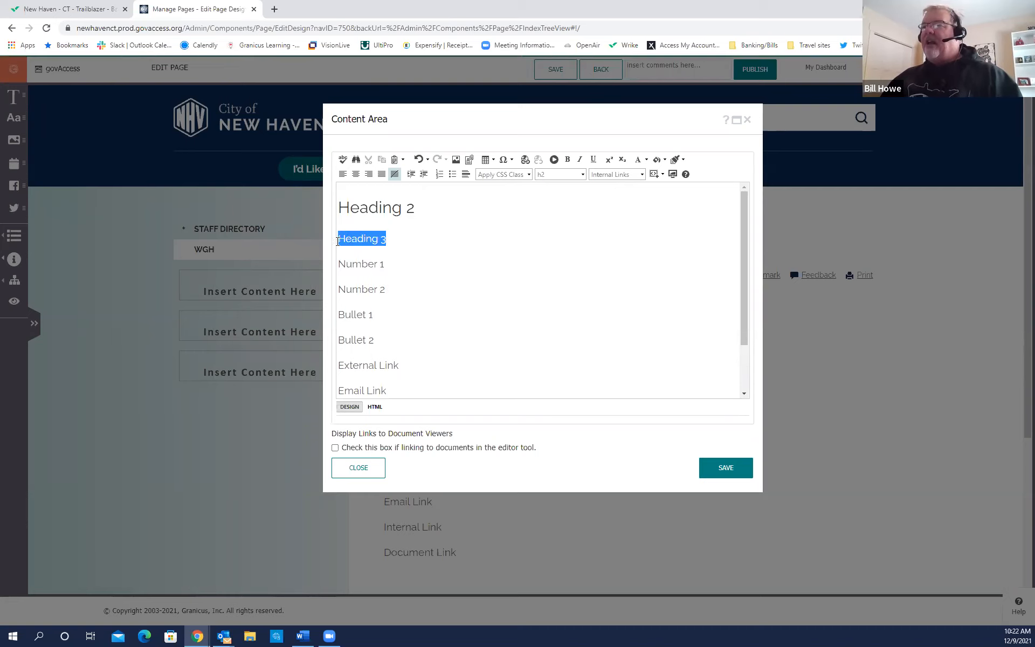
{"action": "left_click", "coordinate": [539, 177]}
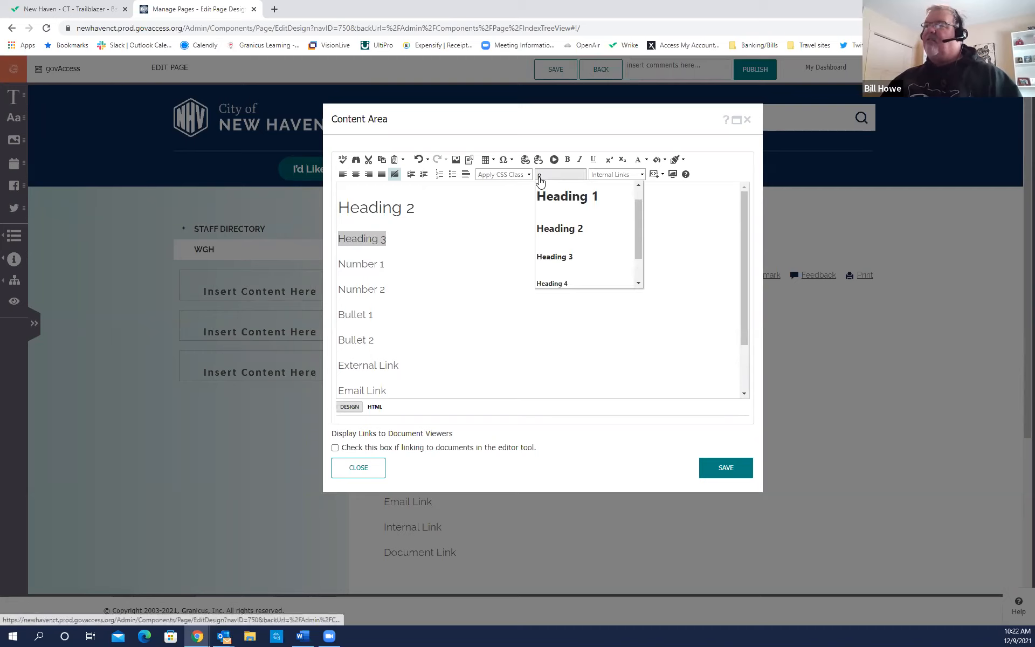
{"action": "left_click", "coordinate": [556, 257]}
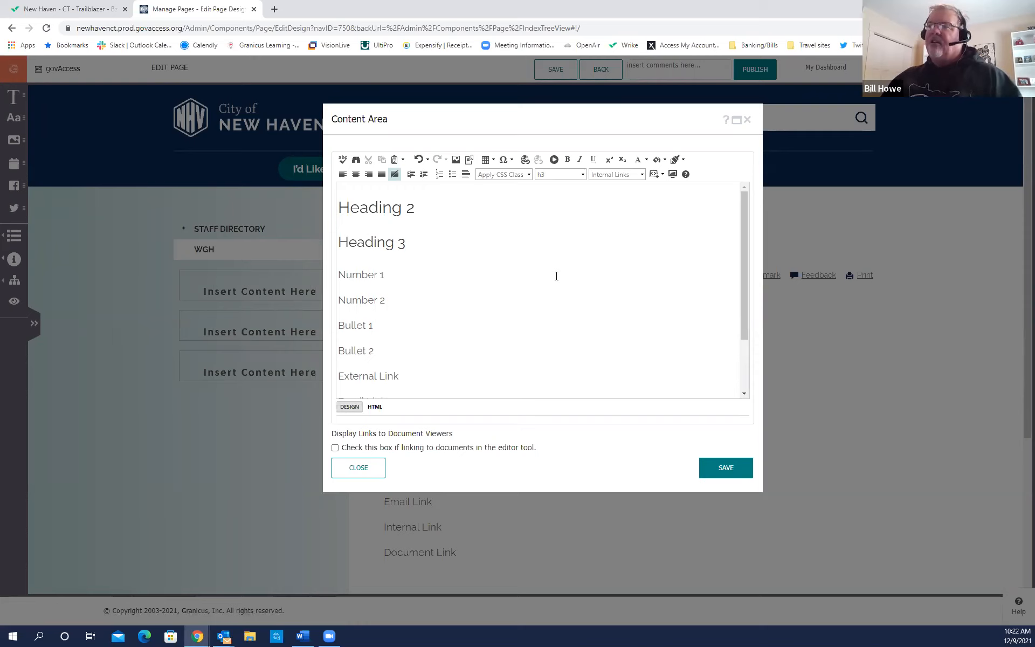
{"action": "left_click_drag", "start_coordinate": [512, 118], "coordinate": [691, 191]}
{"action": "left_click_drag", "start_coordinate": [632, 179], "coordinate": [506, 128]}
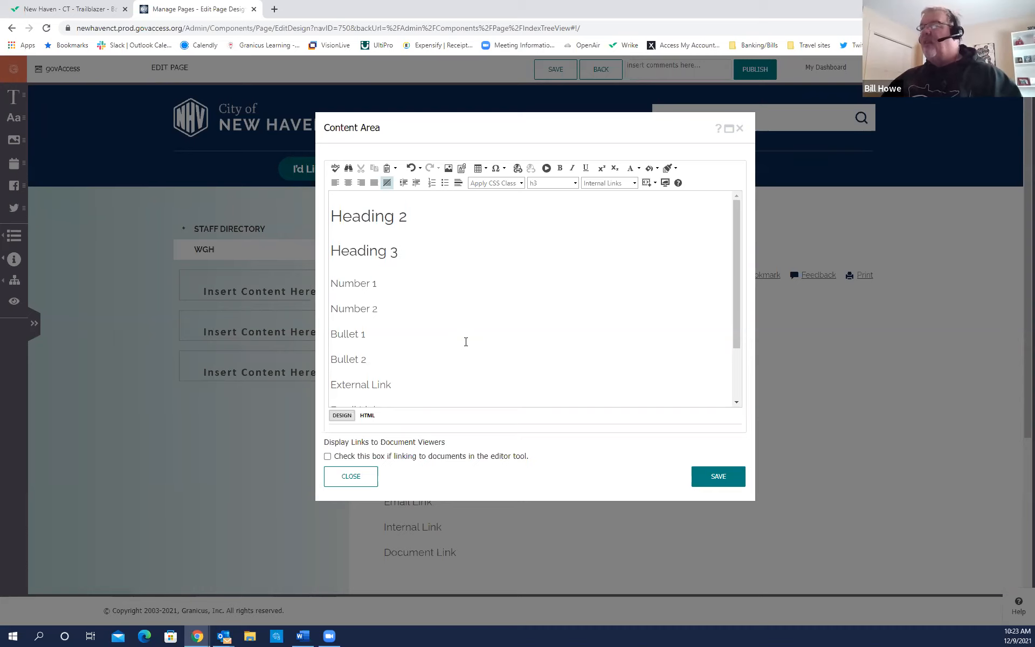
{"action": "left_click_drag", "start_coordinate": [558, 133], "coordinate": [573, 112]}
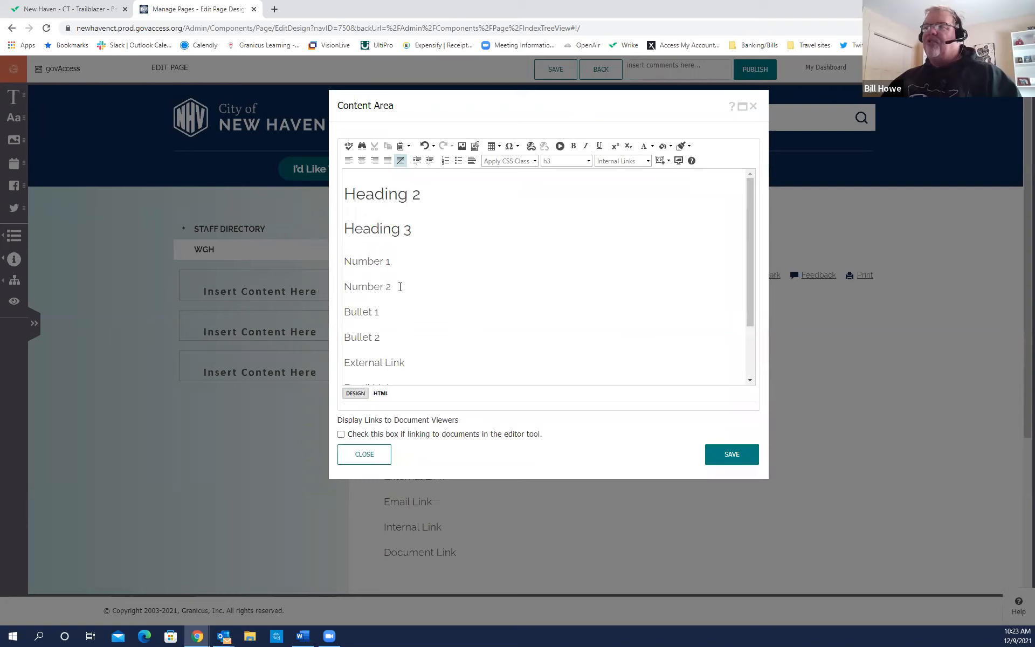
{"action": "mouse_move", "coordinate": [403, 286]}
{"action": "left_mouse_down"}
{"action": "mouse_move", "coordinate": [355, 286]}
{"action": "mouse_move", "coordinate": [346, 272]}
{"action": "mouse_move", "coordinate": [402, 271]}
{"action": "left_mouse_up"}
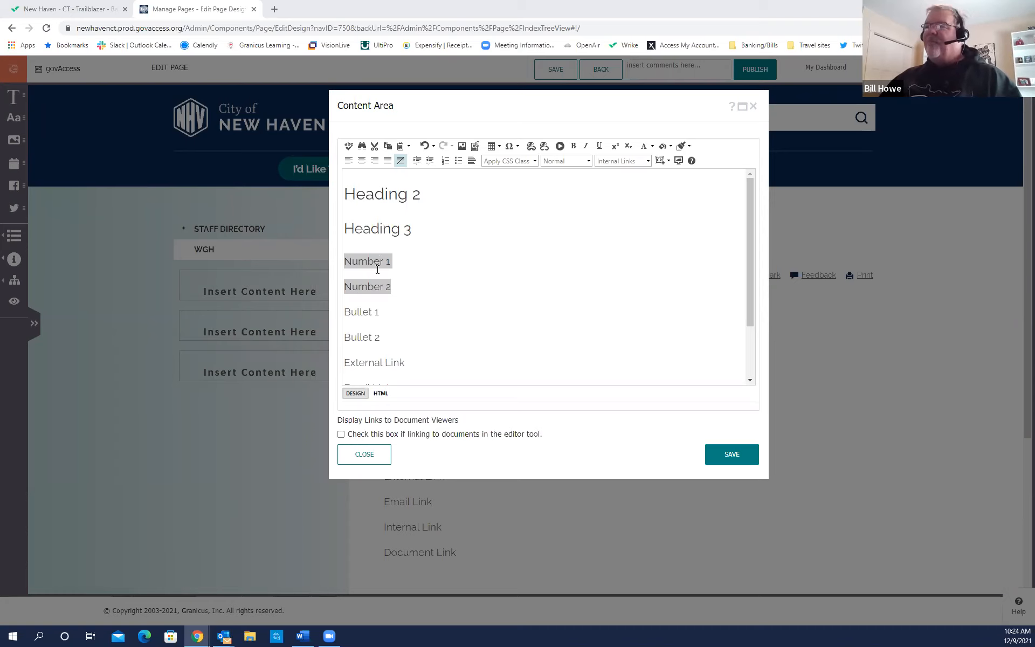
Make the selected Number 1 and Number 2 lines a numbered list.
{"action": "left_click", "coordinate": [444, 162]}
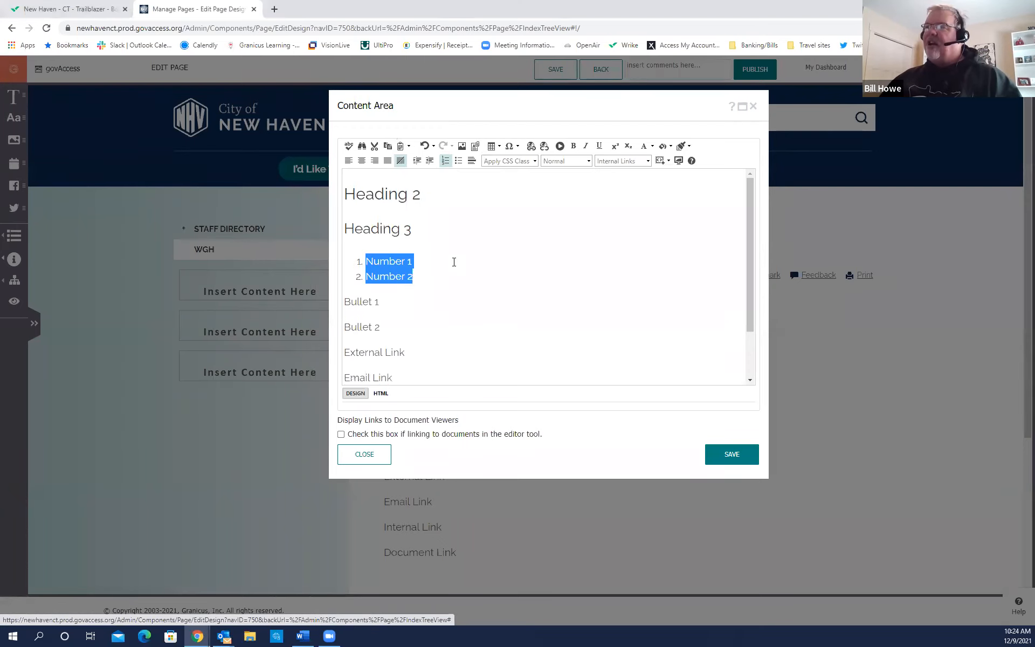
{"action": "left_click", "coordinate": [415, 278]}
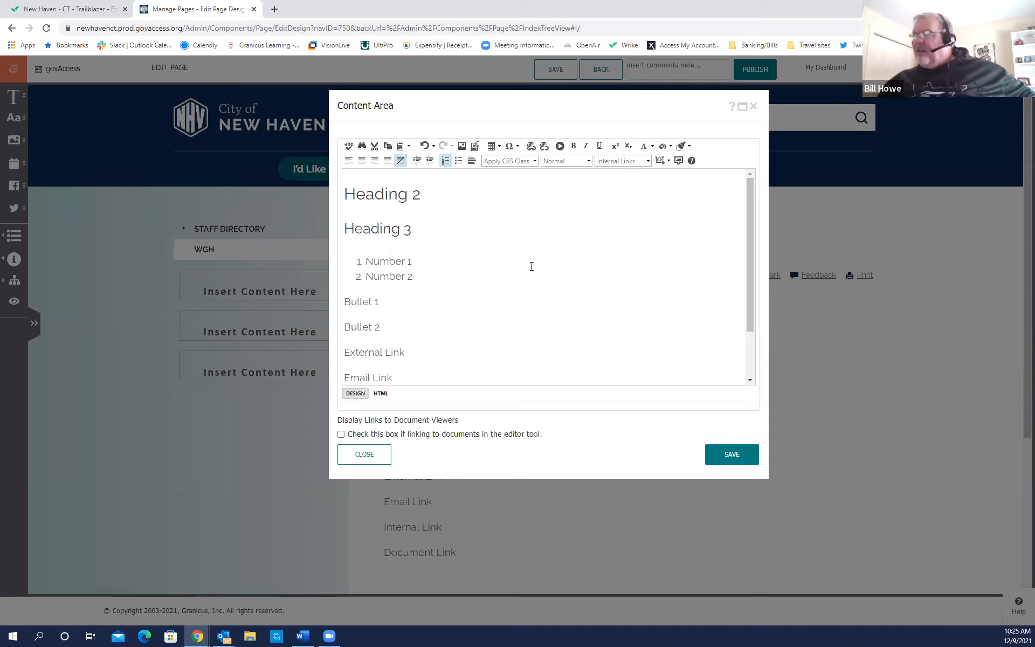
{"action": "left_click", "coordinate": [585, 283]}
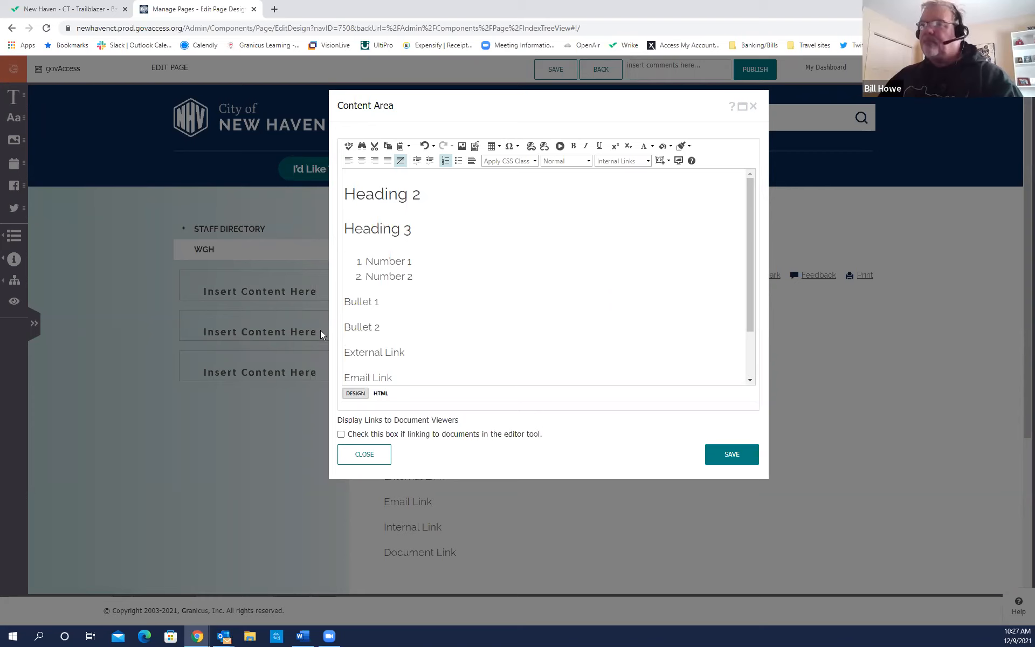
{"action": "left_click_drag", "start_coordinate": [381, 326], "coordinate": [342, 300]}
{"action": "left_click_drag", "start_coordinate": [744, 313], "coordinate": [718, 383]}
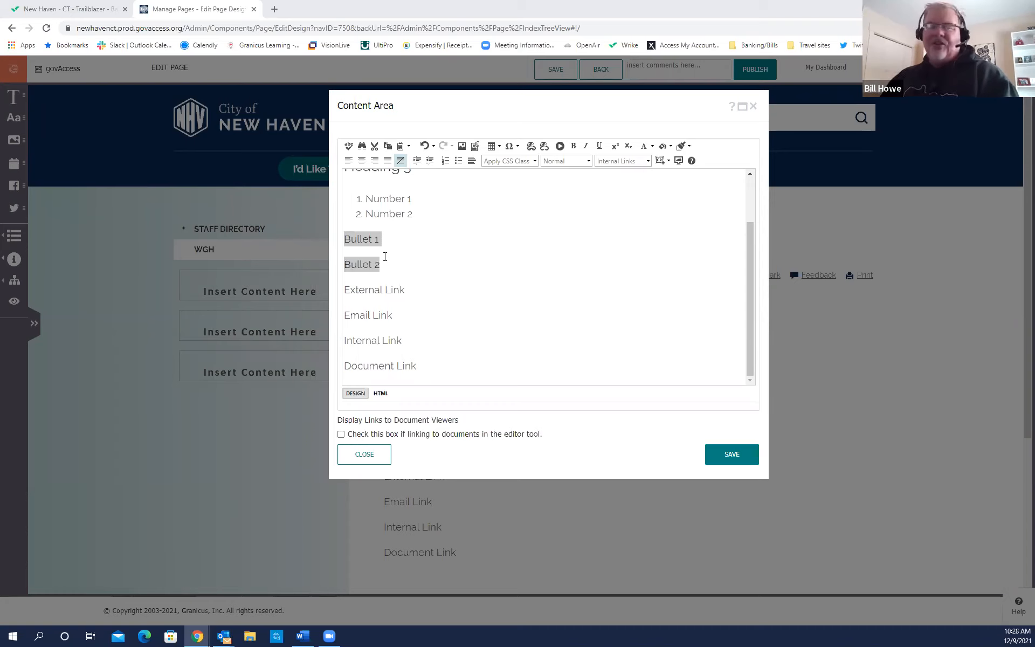
Make the selected Bullet 1 and Bullet 2 lines a bulleted list.
{"action": "left_click", "coordinate": [458, 162]}
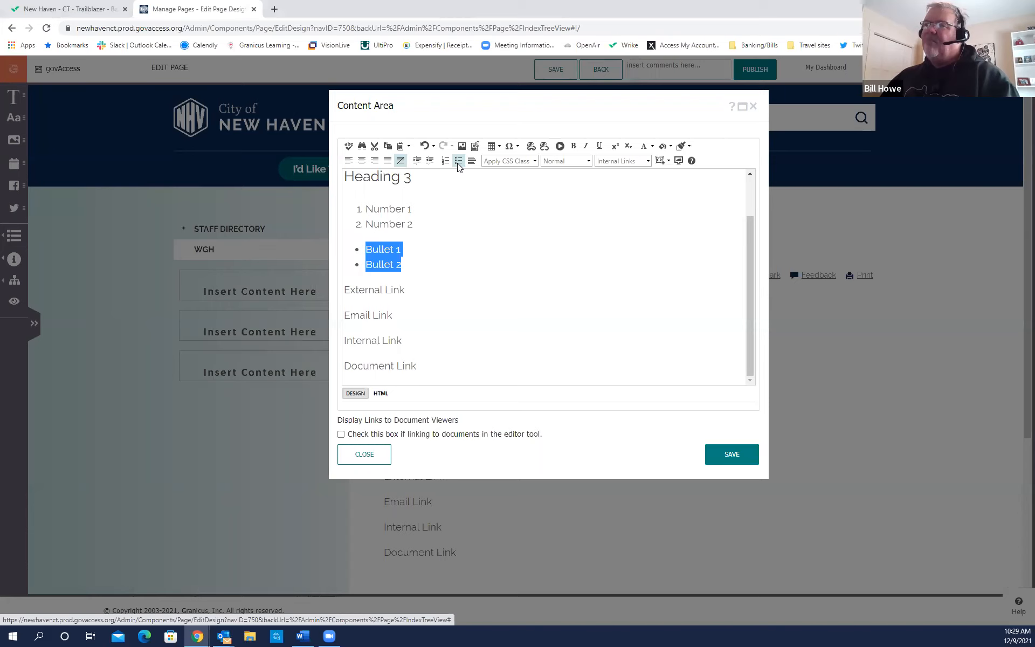
{"action": "left_click", "coordinate": [406, 287]}
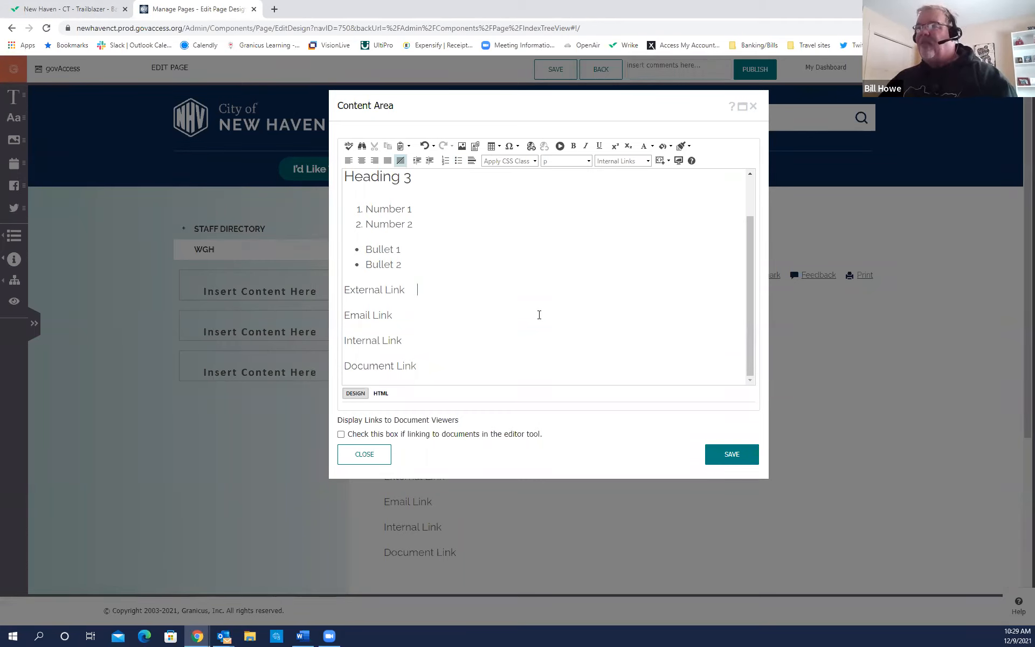
Place the caret at the end of External Link and open Hyperlink Manager.
{"action": "left_click", "coordinate": [379, 293]}
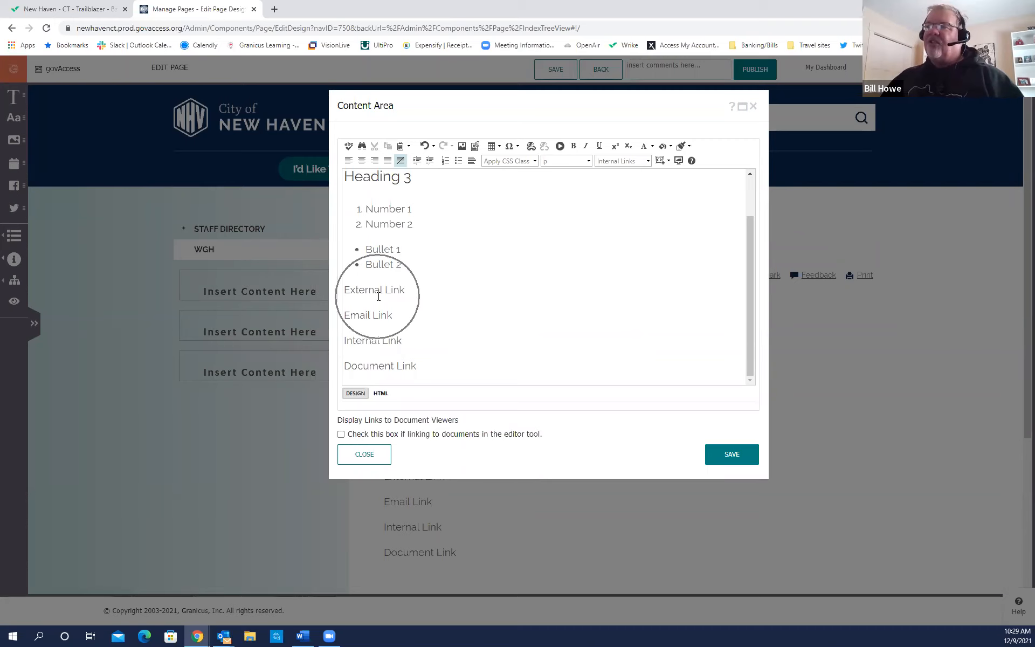
{"action": "left_click", "coordinate": [532, 148]}
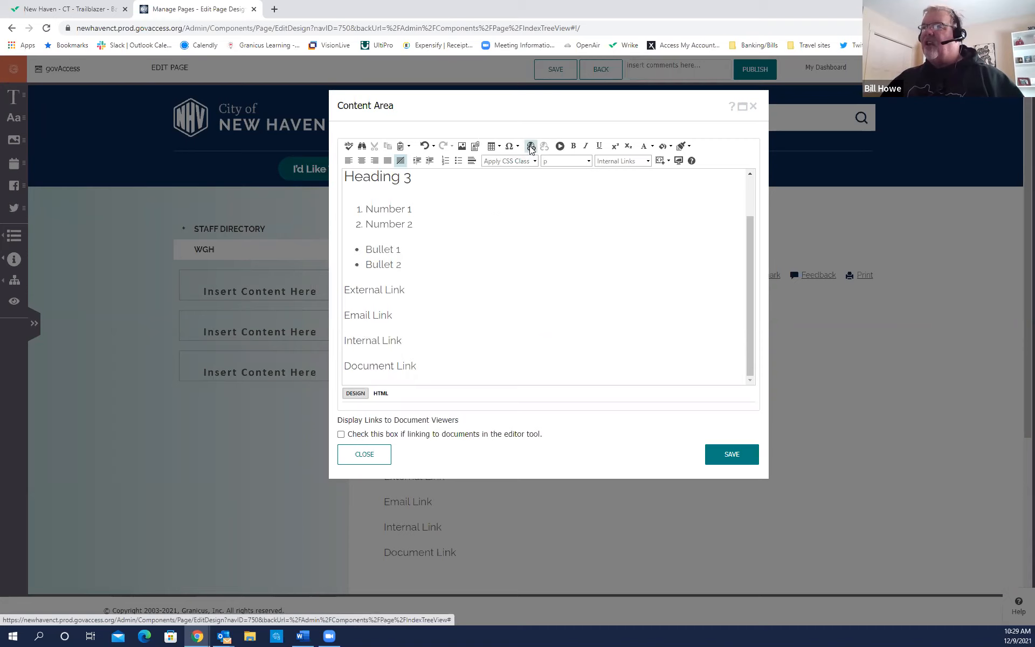
{"action": "left_click", "coordinate": [534, 155]}
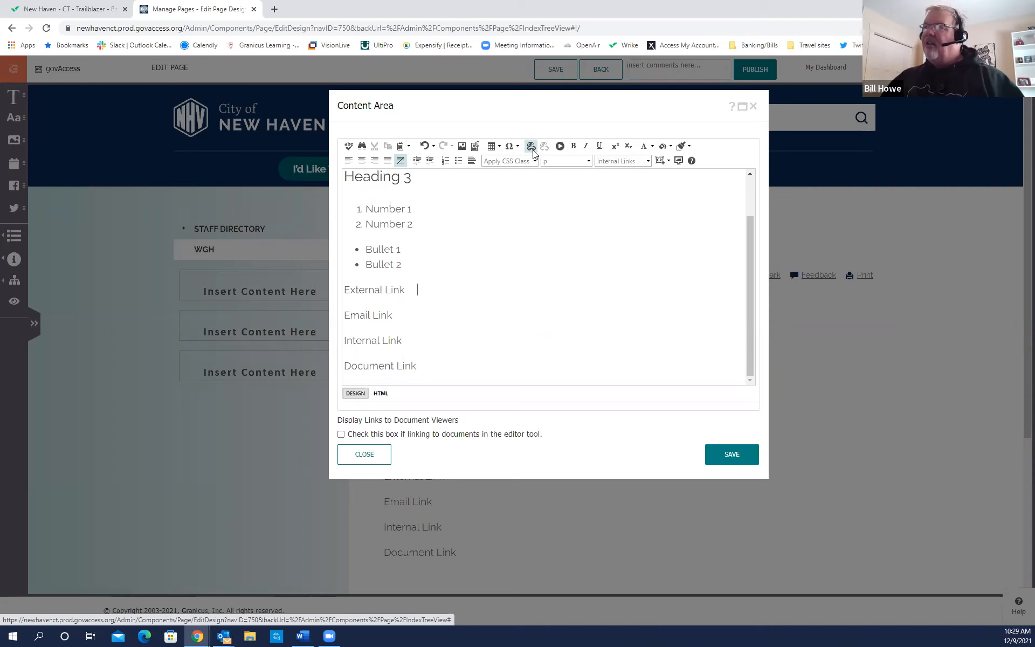
{"action": "left_click", "coordinate": [532, 150]}
{"action": "left_click", "coordinate": [533, 149]}
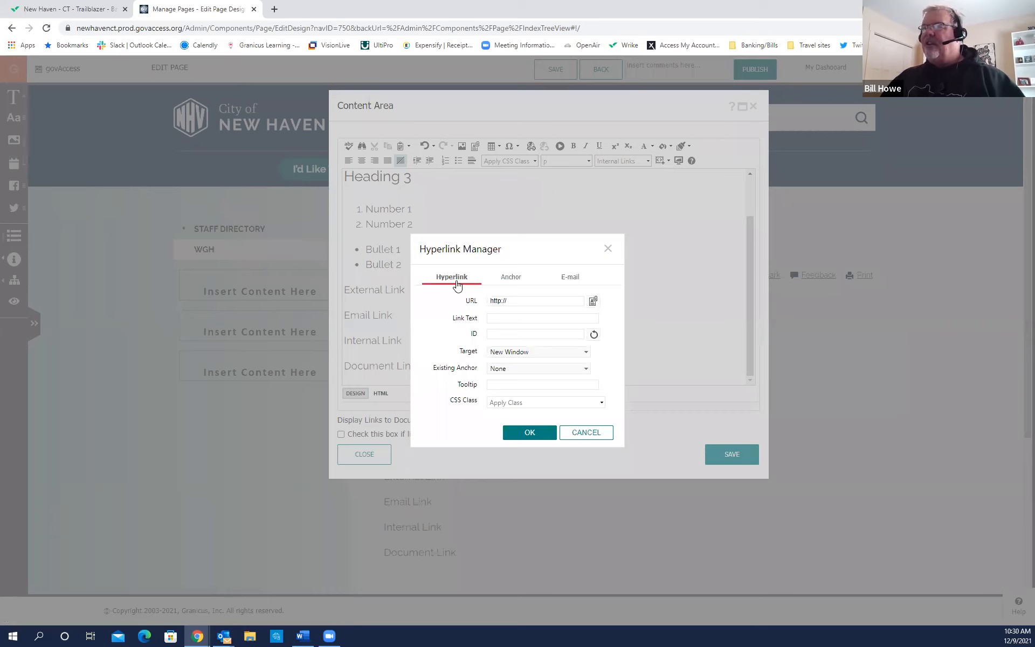
{"action": "key", "text": "ctrl"}
{"action": "key", "text": "ctrl"}
{"action": "key", "text": "ctrl"}
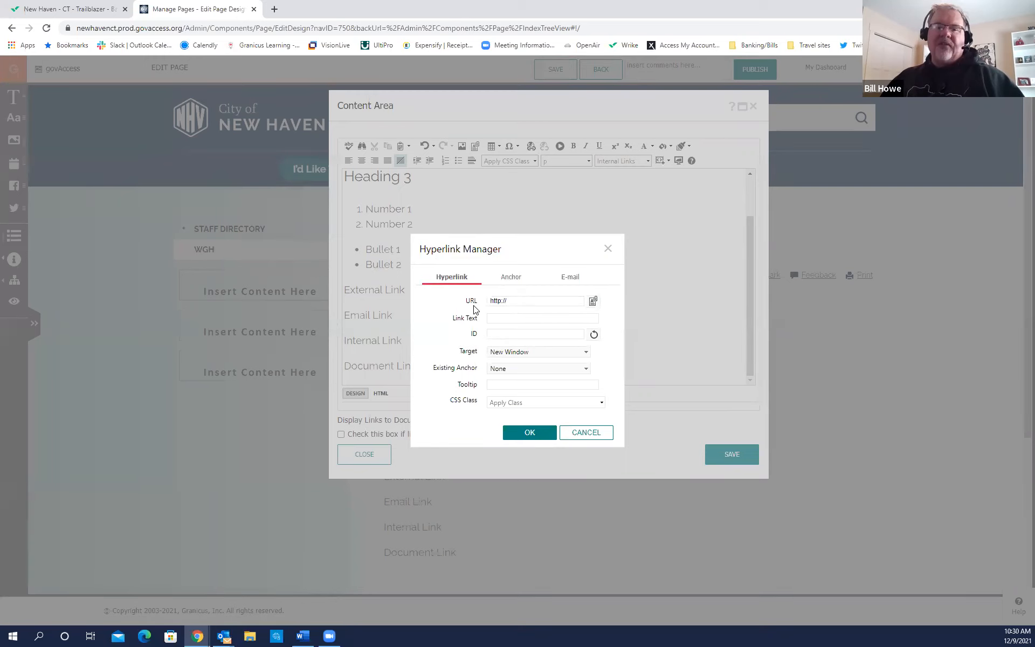
{"action": "key", "text": "ctrl"}
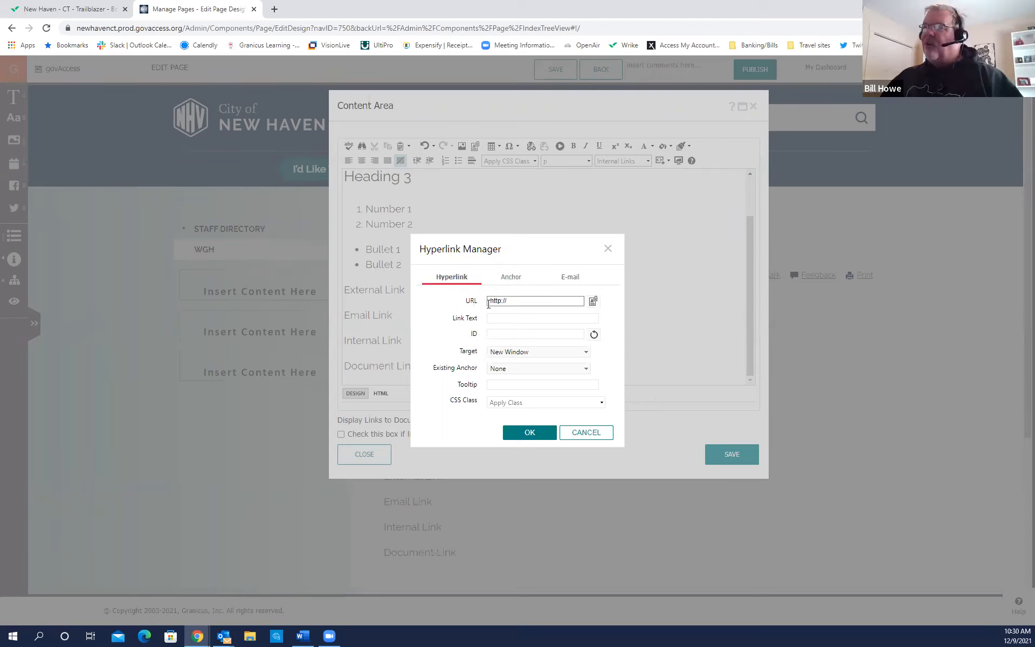
{"action": "left_click", "coordinate": [510, 301]}
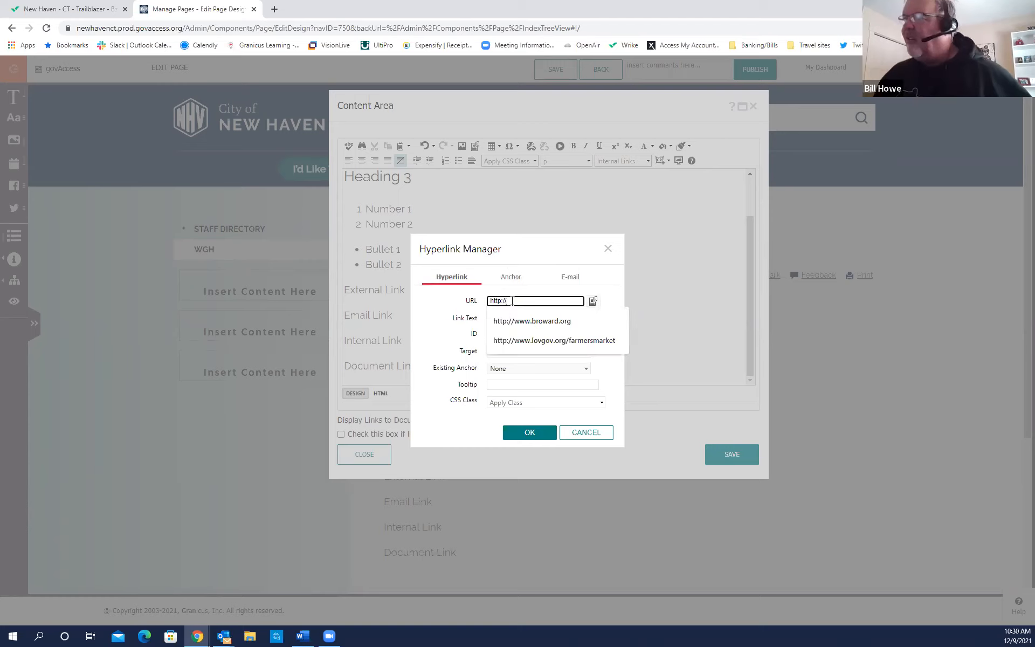
{"action": "type", "text": "www"}
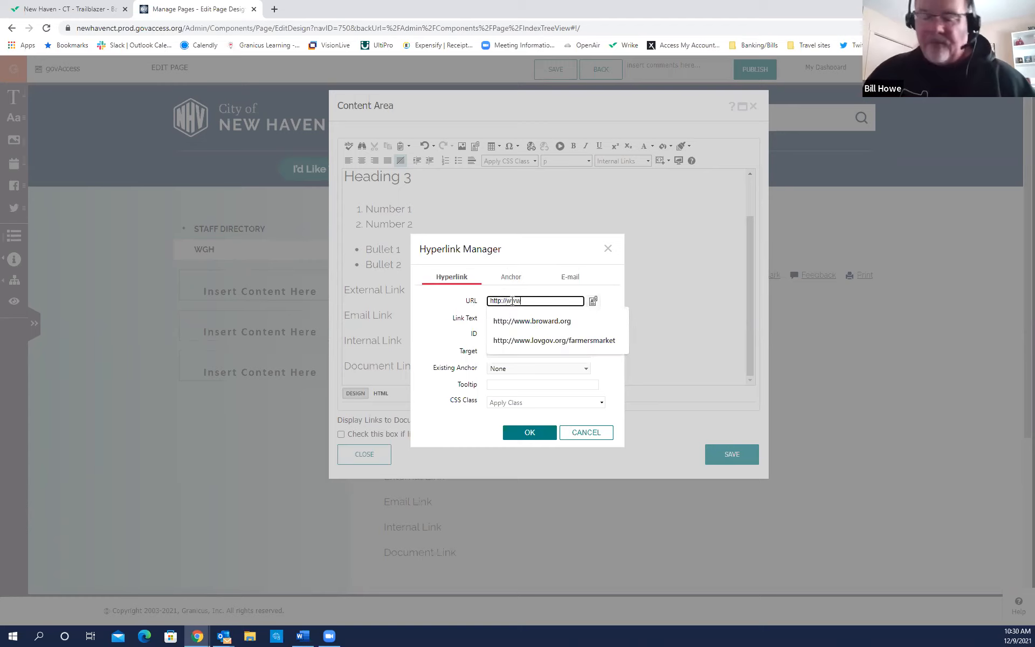
{"action": "type", "text": ".stateo"}
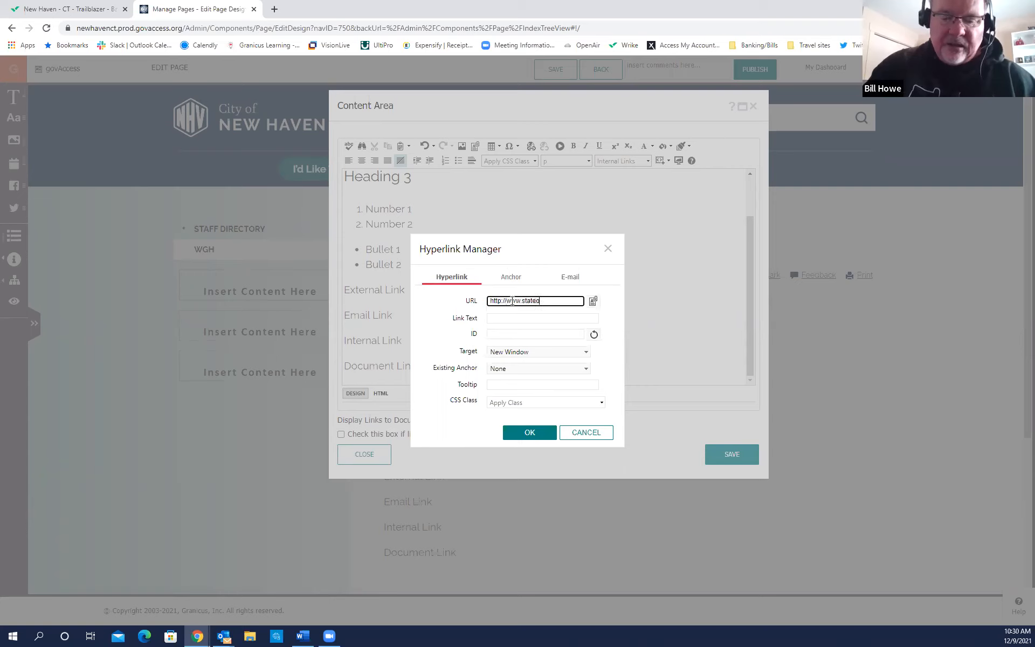
{"action": "type", "text": "fCT.gov/voterregistration"}
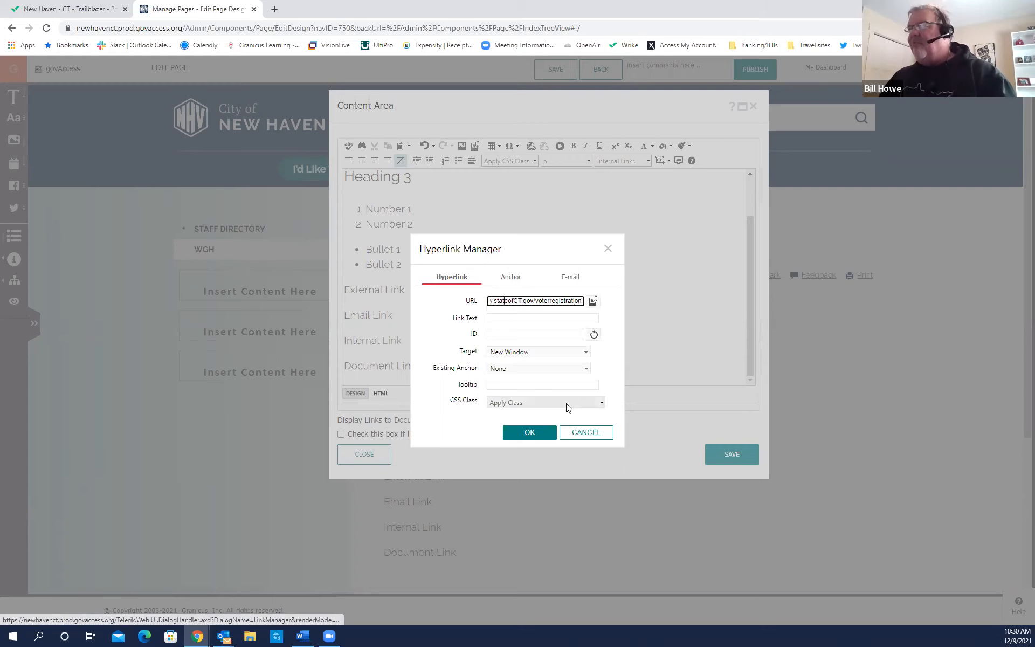
{"action": "key", "text": "Left"}
{"action": "key", "text": "Left"}
{"action": "key", "text": "Left"}
{"action": "key", "text": "Left"}
{"action": "key", "text": "Left"}
{"action": "key", "text": "Left"}
{"action": "key", "text": "Left"}
{"action": "key", "text": "Left"}
{"action": "key", "text": "Left"}
{"action": "key", "text": "Left"}
{"action": "key", "text": "Left"}
{"action": "key", "text": "Left"}
{"action": "key", "text": "Left"}
{"action": "key", "text": "Left"}
{"action": "key", "text": "Left"}
{"action": "key", "text": "Left"}
{"action": "key", "text": "Left"}
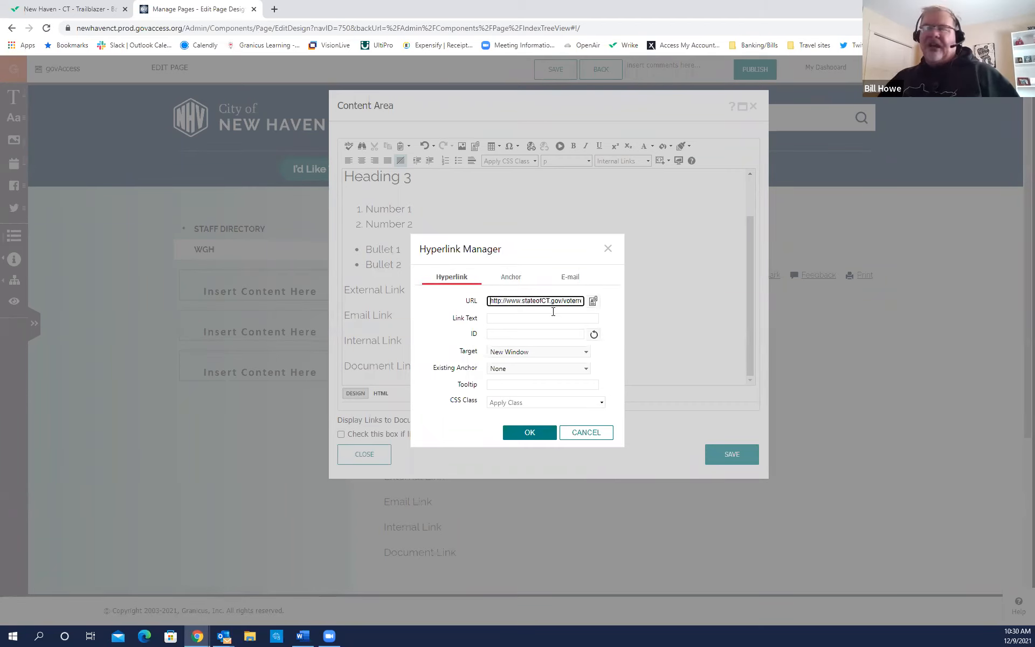
{"action": "key", "text": "ctrl"}
{"action": "key", "text": "ctrl"}
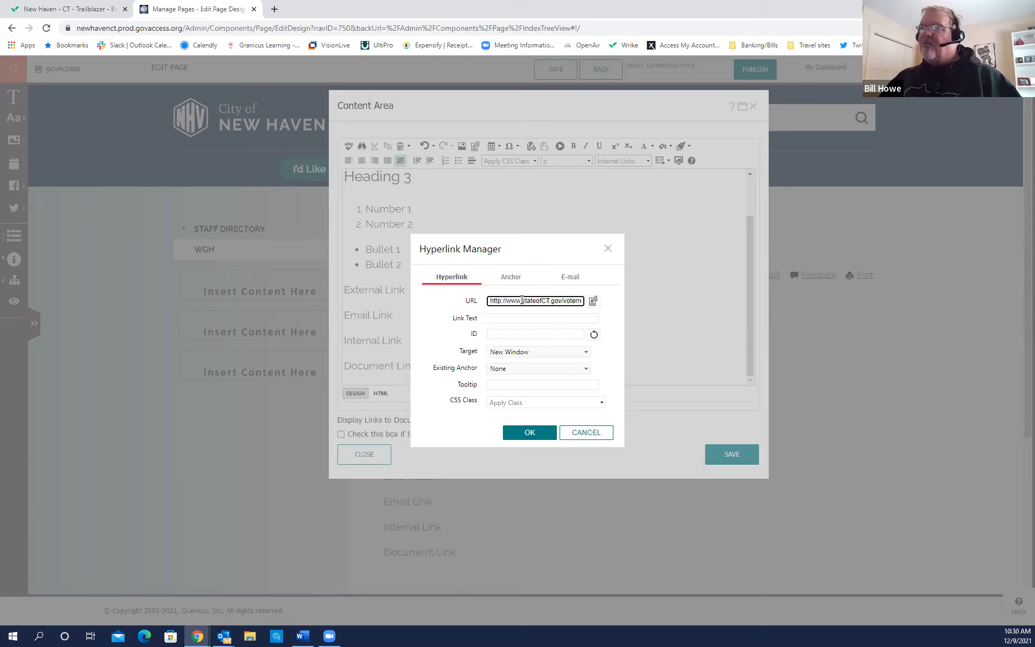
{"action": "key", "text": "ctrl"}
{"action": "key", "text": "ctrl"}
{"action": "key", "text": "ctrl"}
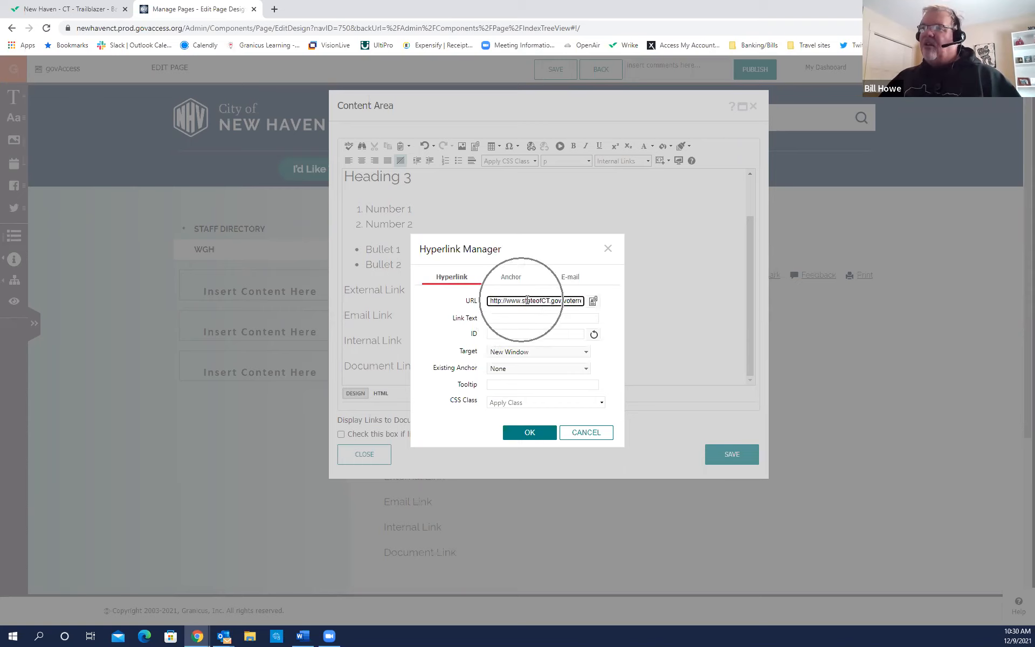
{"action": "key", "text": "ctrl"}
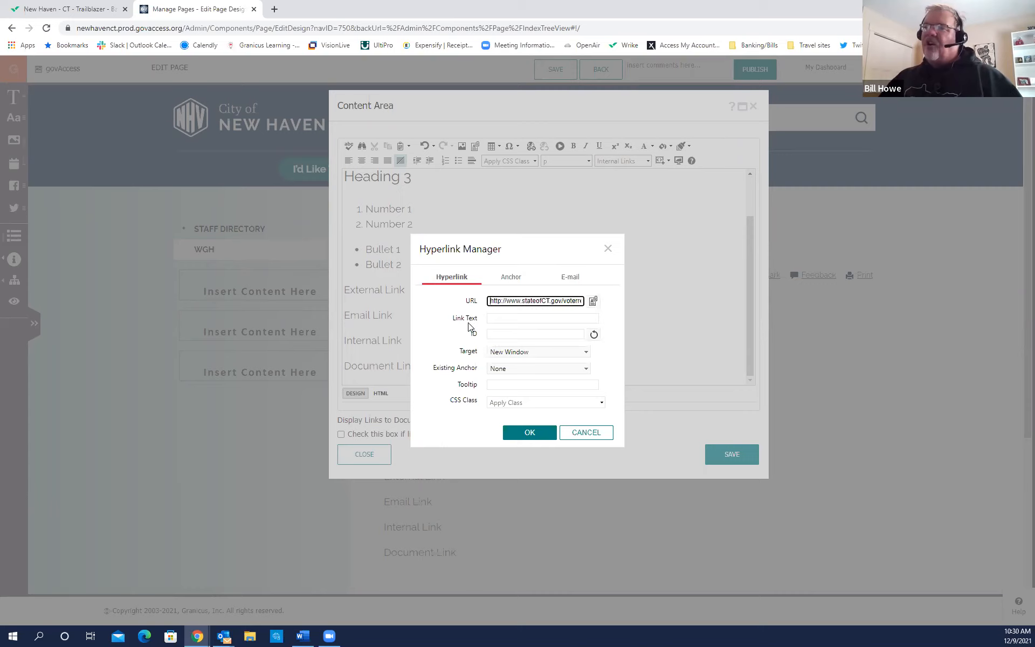
{"action": "key", "text": "ctrl"}
{"action": "key", "text": "ctrl"}
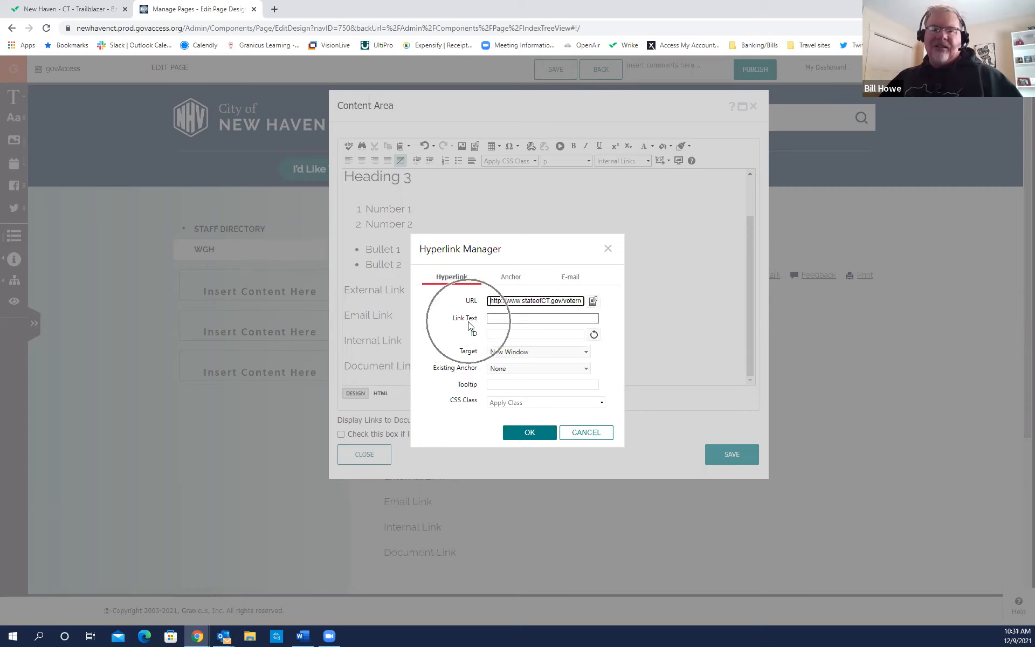
{"action": "key", "text": "ctrl"}
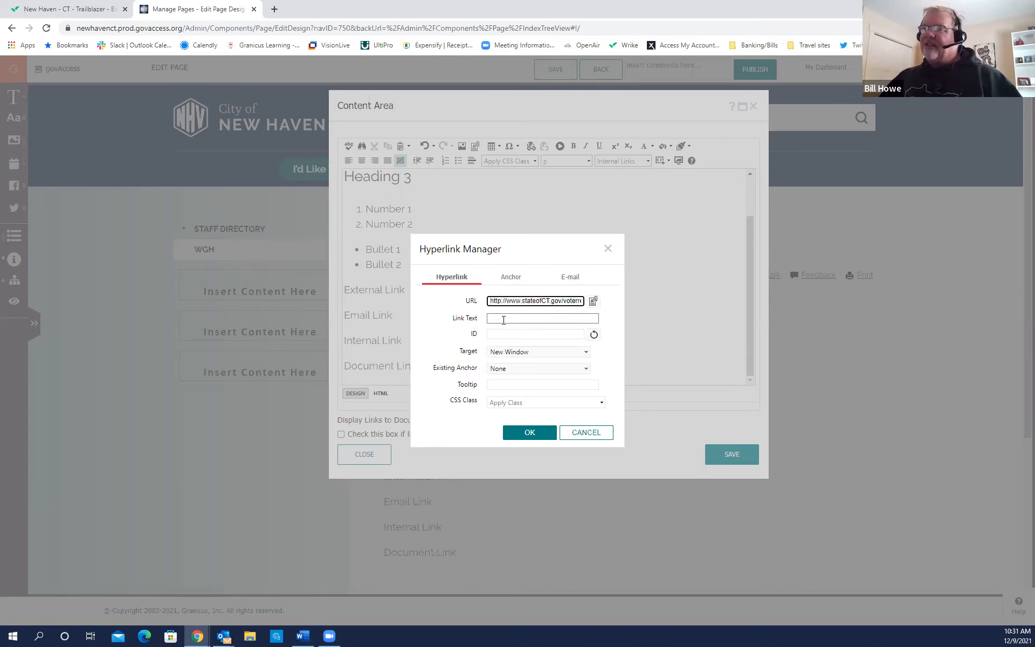
{"action": "key", "text": "ctrl"}
{"action": "key", "text": "ctrl"}
{"action": "key", "text": "ctrl"}
{"action": "key", "text": "ctrl"}
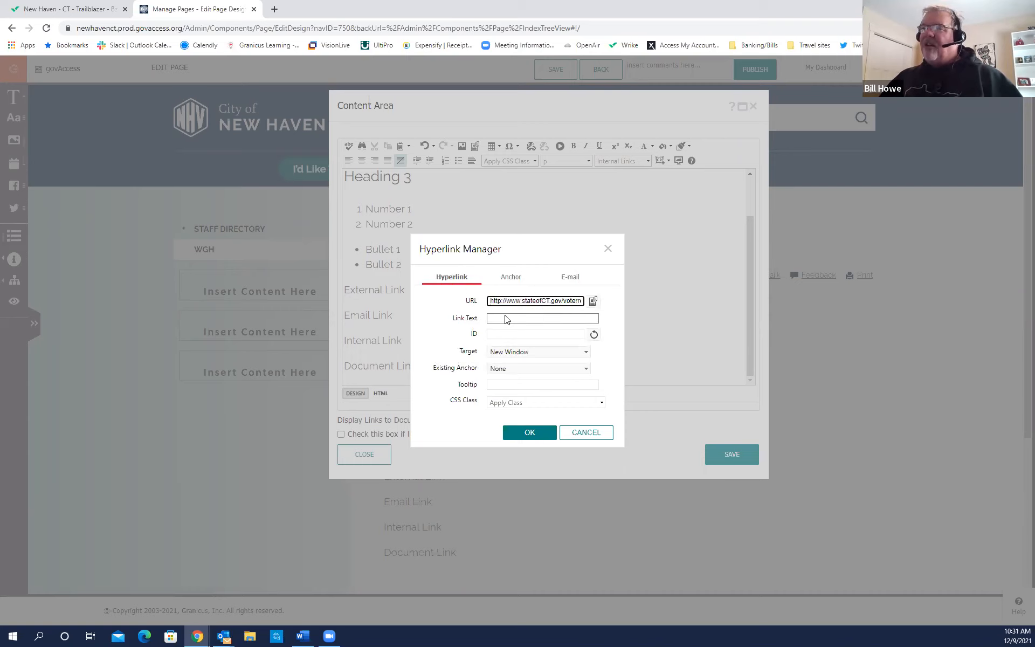
{"action": "key", "text": "ctrl"}
{"action": "key", "text": "ctrl"}
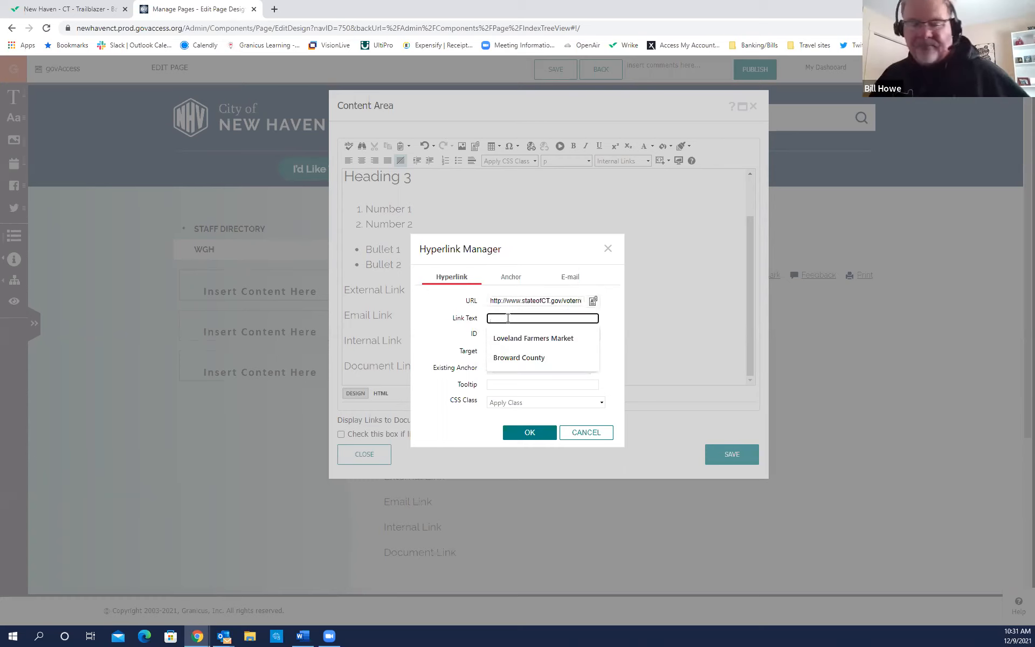
Set the link text to 'To register to vote click here' with a New Window target.
{"action": "type", "text": "To"}
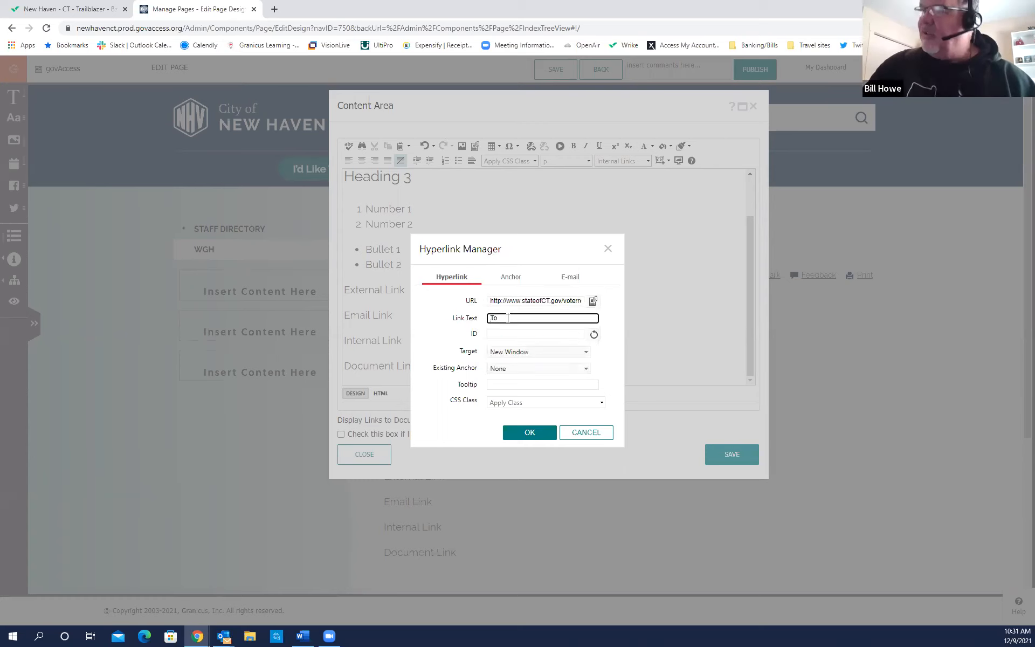
{"action": "type", "text": " register to vote "}
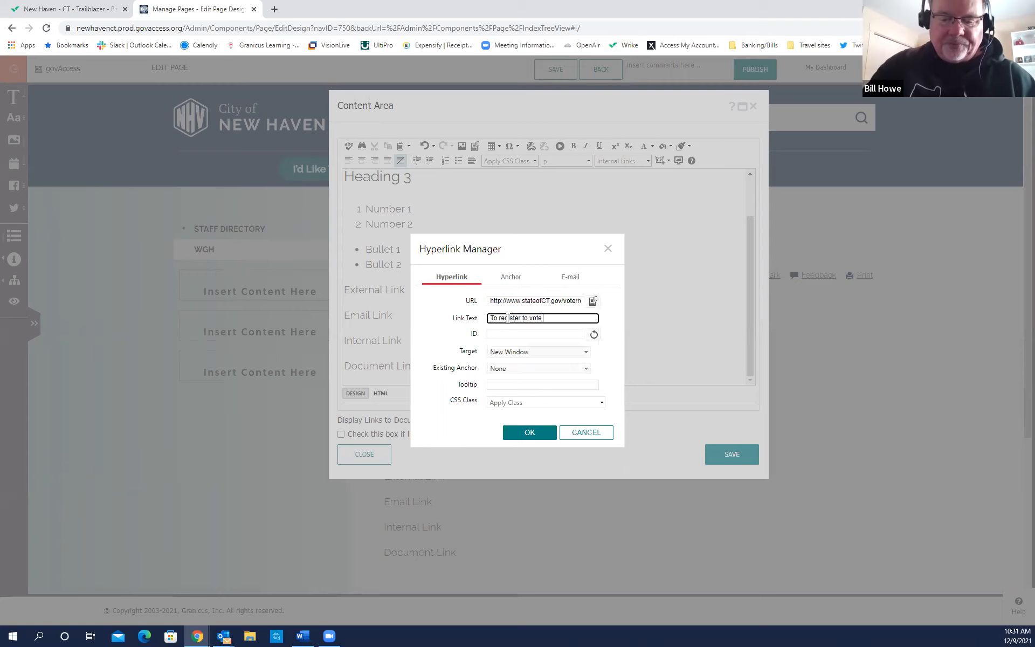
{"action": "type", "text": "click here"}
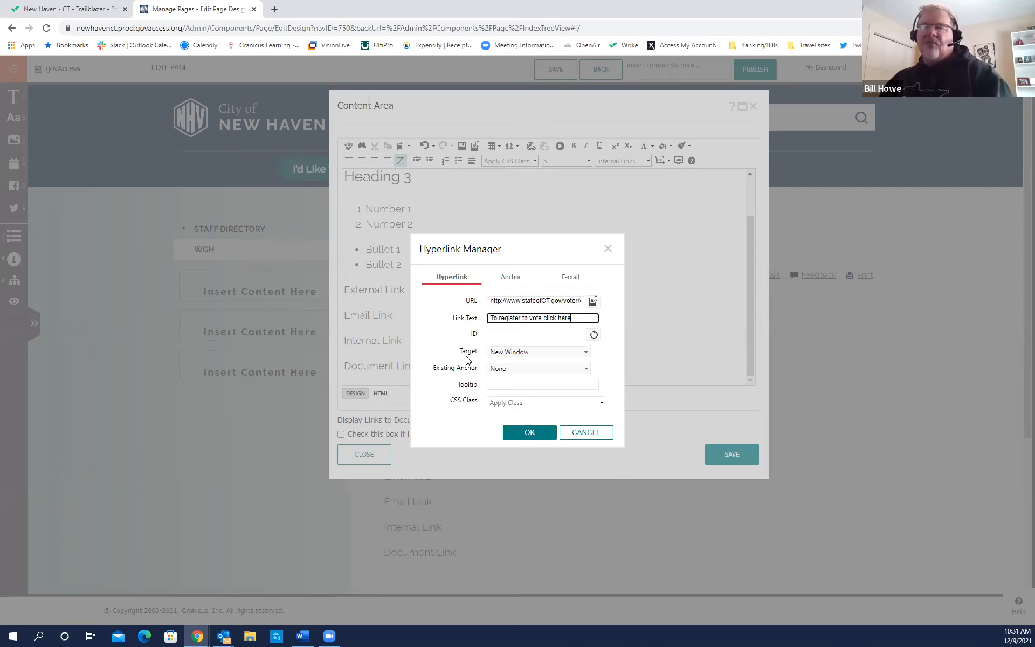
{"action": "left_click", "coordinate": [586, 353]}
{"action": "left_click", "coordinate": [582, 362]}
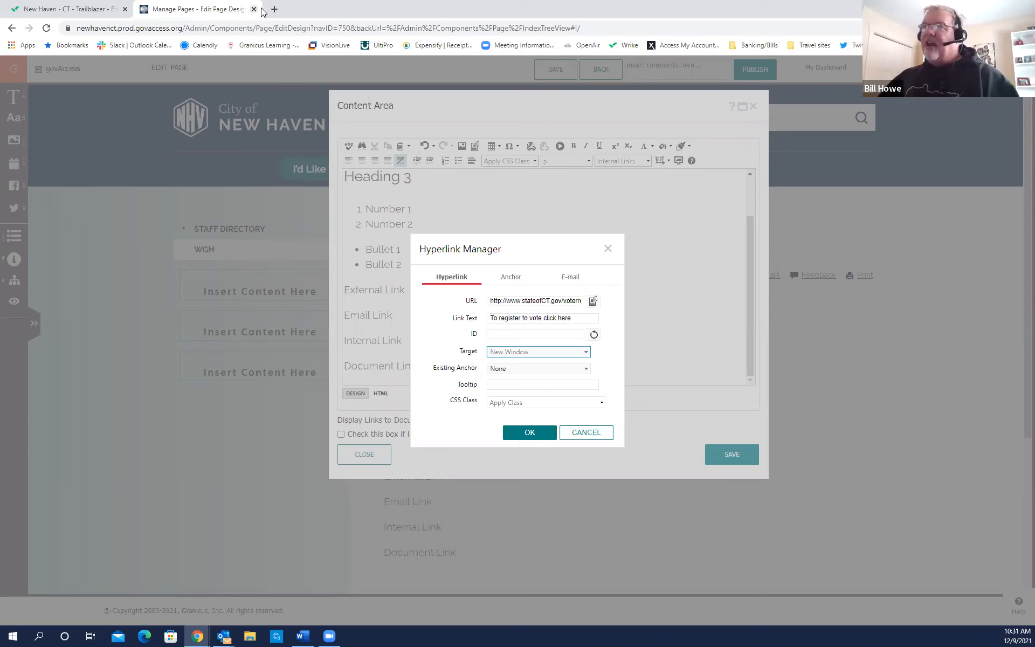
Insert the voter-registration link, then start a new hyperlink after Email Link.
{"action": "left_click", "coordinate": [531, 435]}
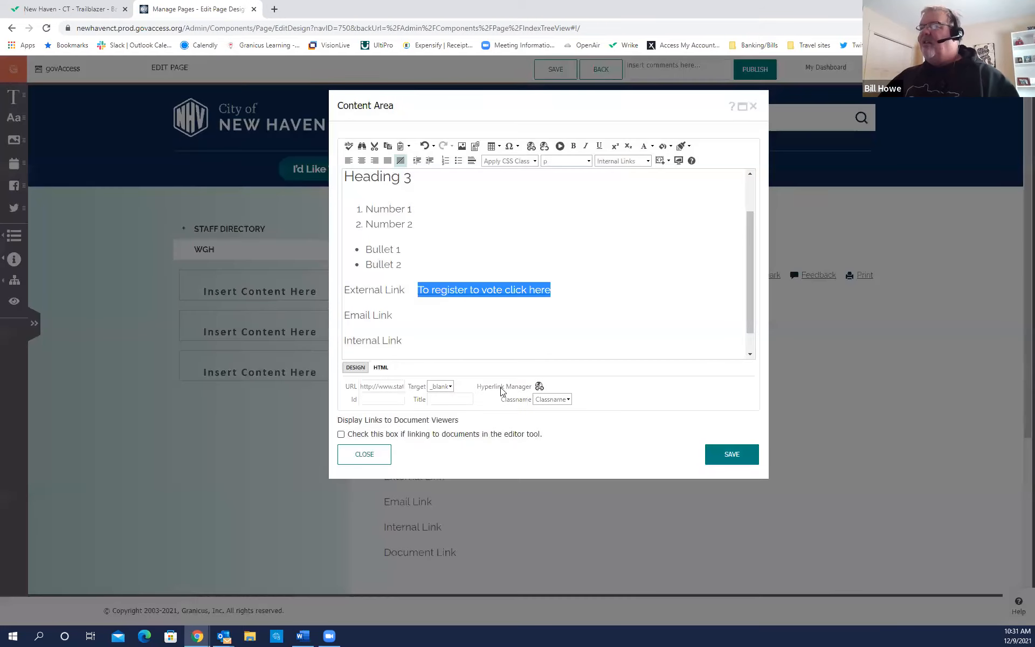
{"action": "left_click", "coordinate": [474, 316]}
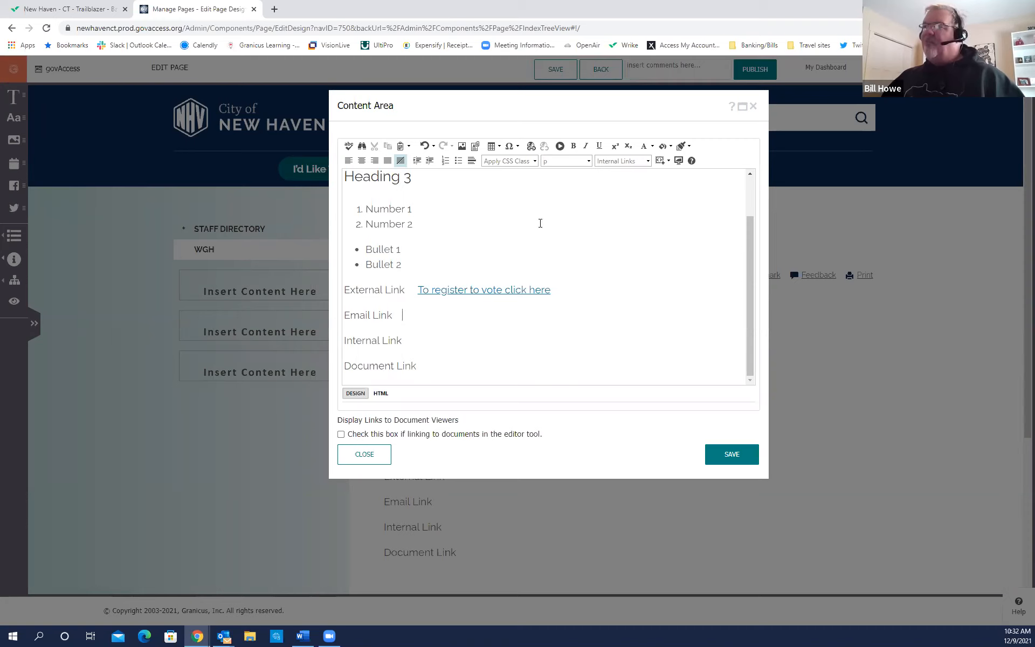
{"action": "left_click", "coordinate": [531, 151]}
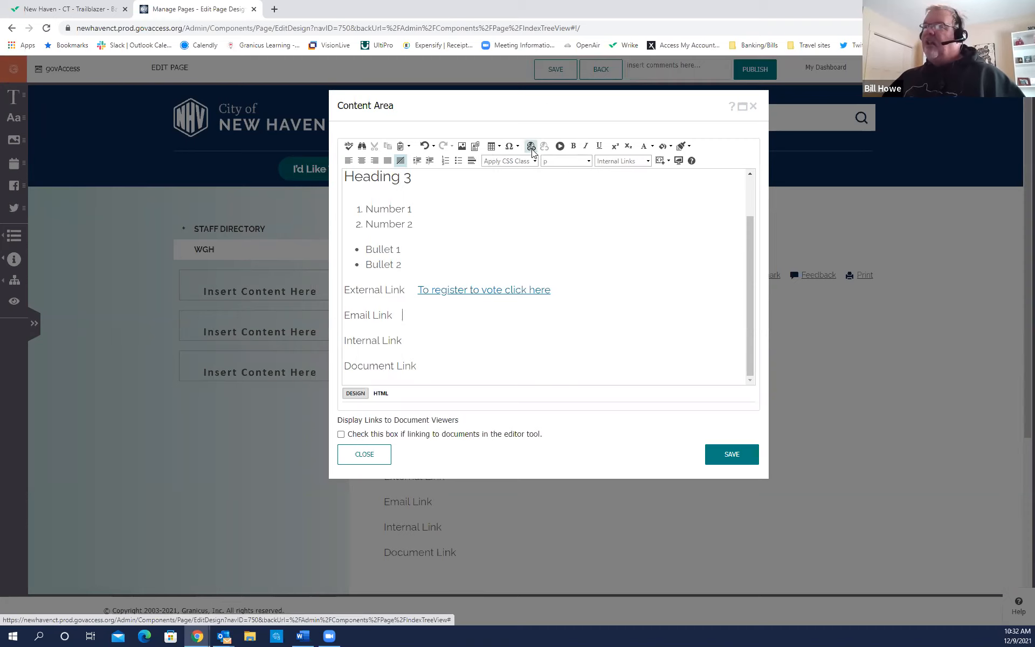
{"action": "key", "text": "ctrl"}
{"action": "key", "text": "ctrl"}
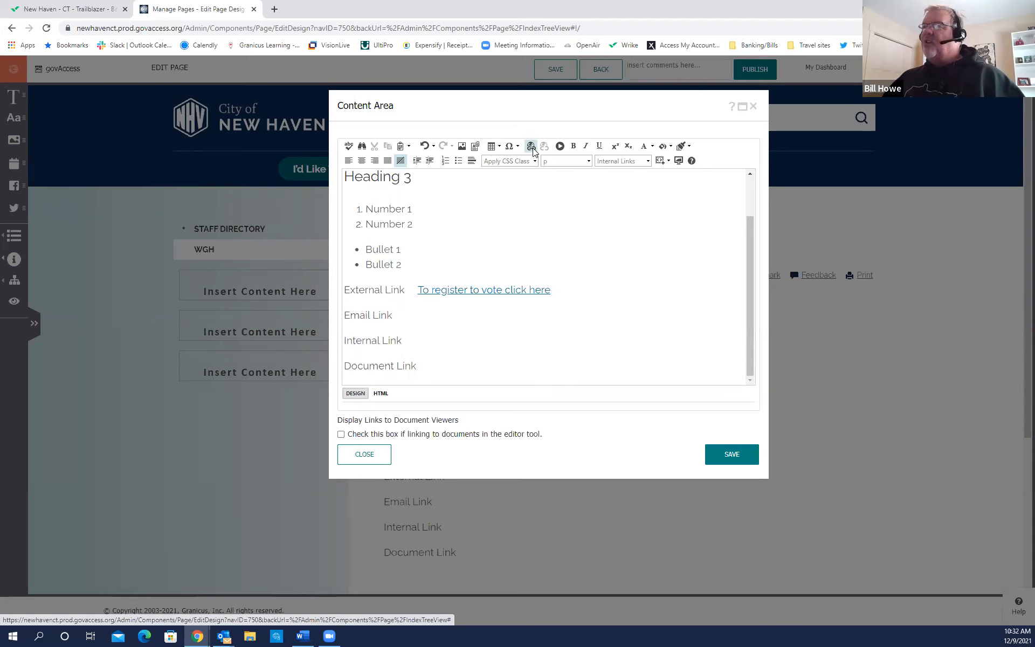
{"action": "key", "text": "ctrl"}
Insert an e-mail link to the recipient's address reading 'For additional information, email us!'.
{"action": "left_click", "coordinate": [533, 150]}
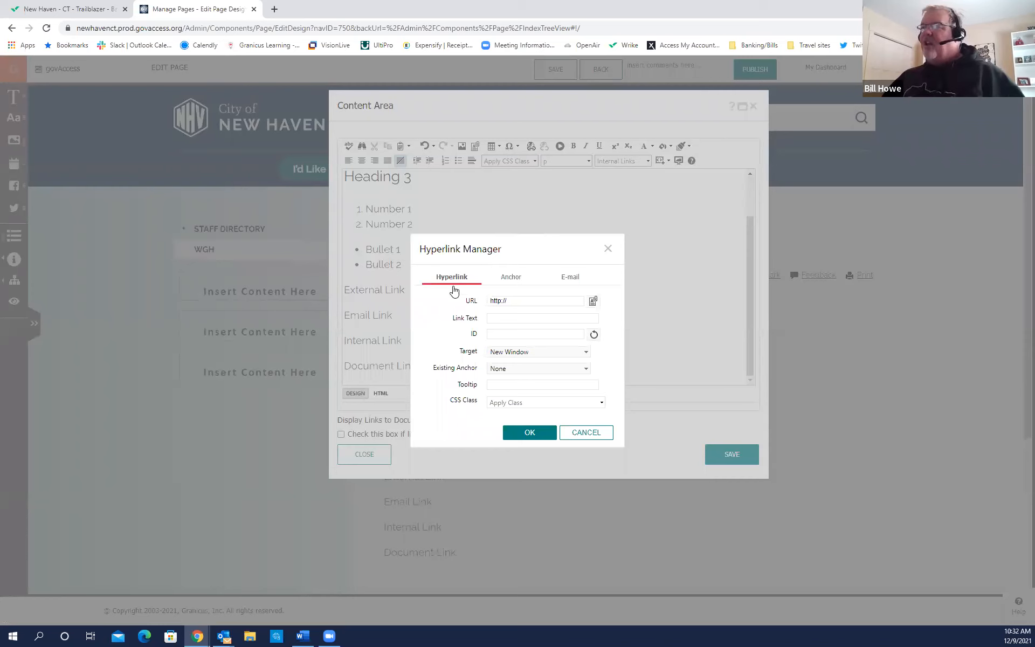
{"action": "key", "text": "ctrl"}
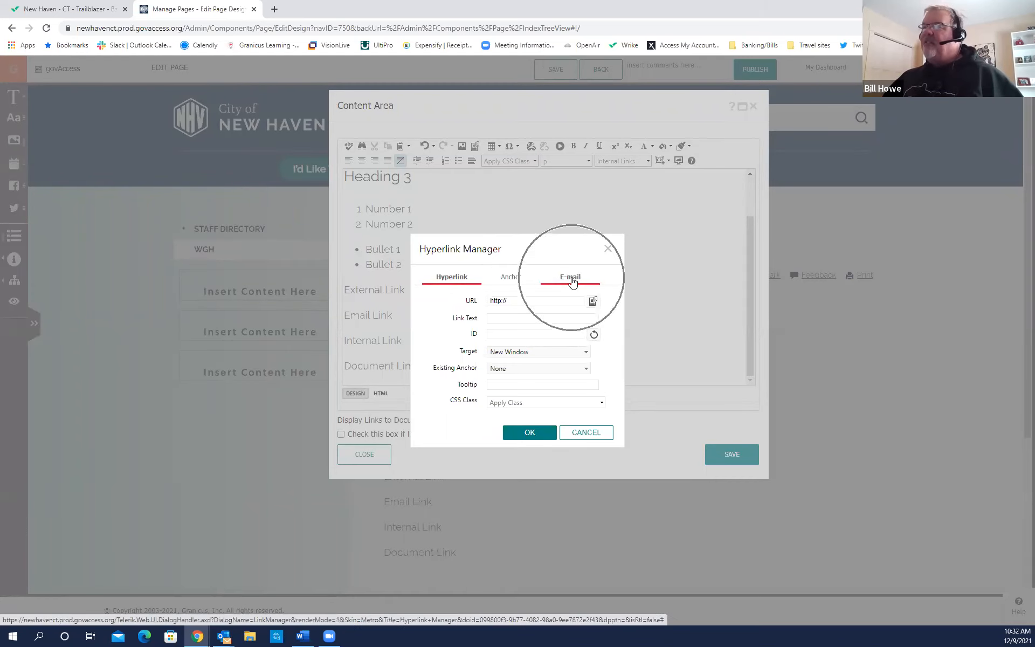
{"action": "left_click", "coordinate": [573, 281]}
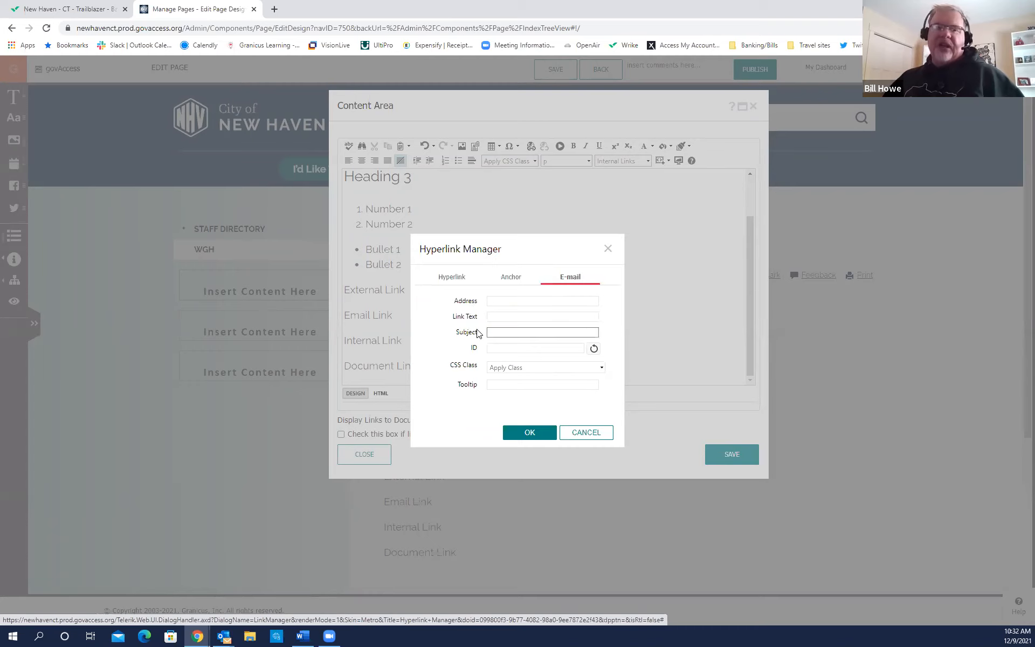
{"action": "left_click", "coordinate": [505, 300]}
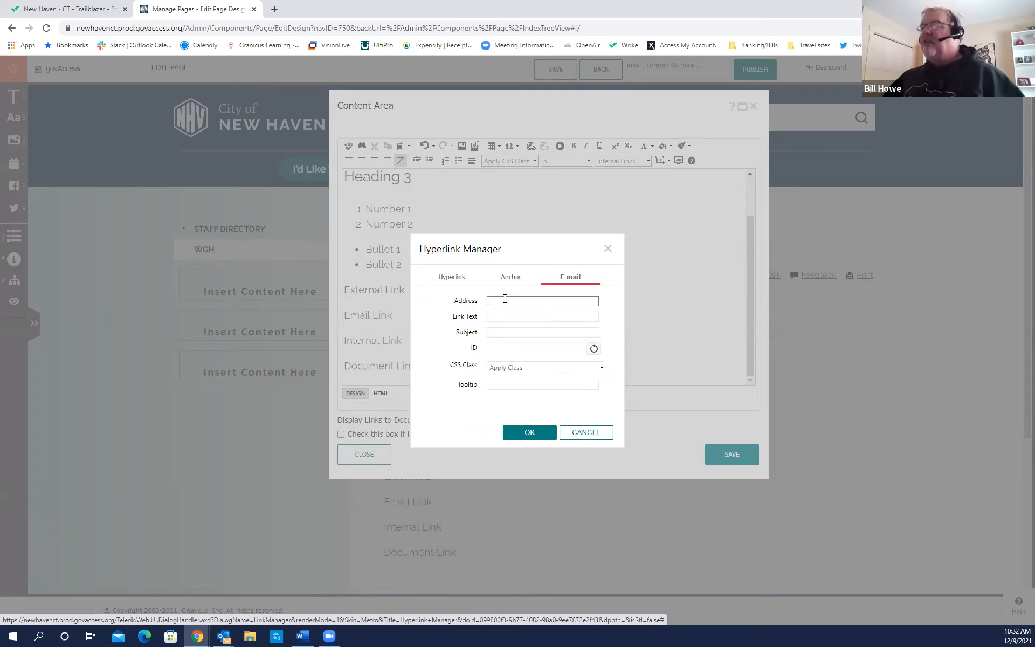
{"action": "left_click", "coordinate": [525, 340]}
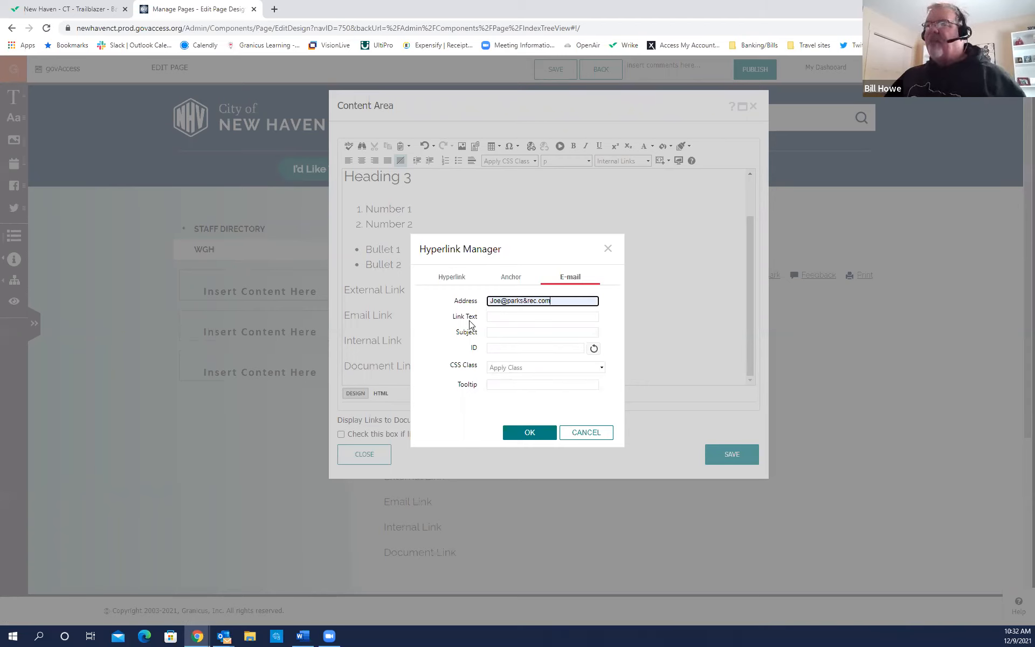
{"action": "key", "text": "ctrl"}
{"action": "key", "text": "ctrl"}
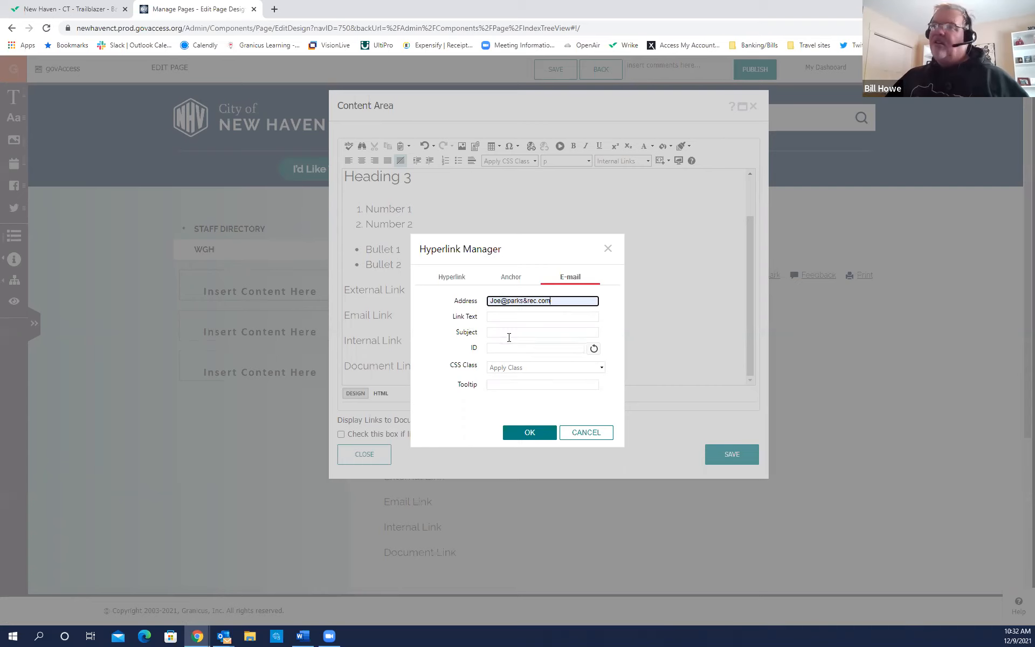
{"action": "left_click", "coordinate": [510, 317]}
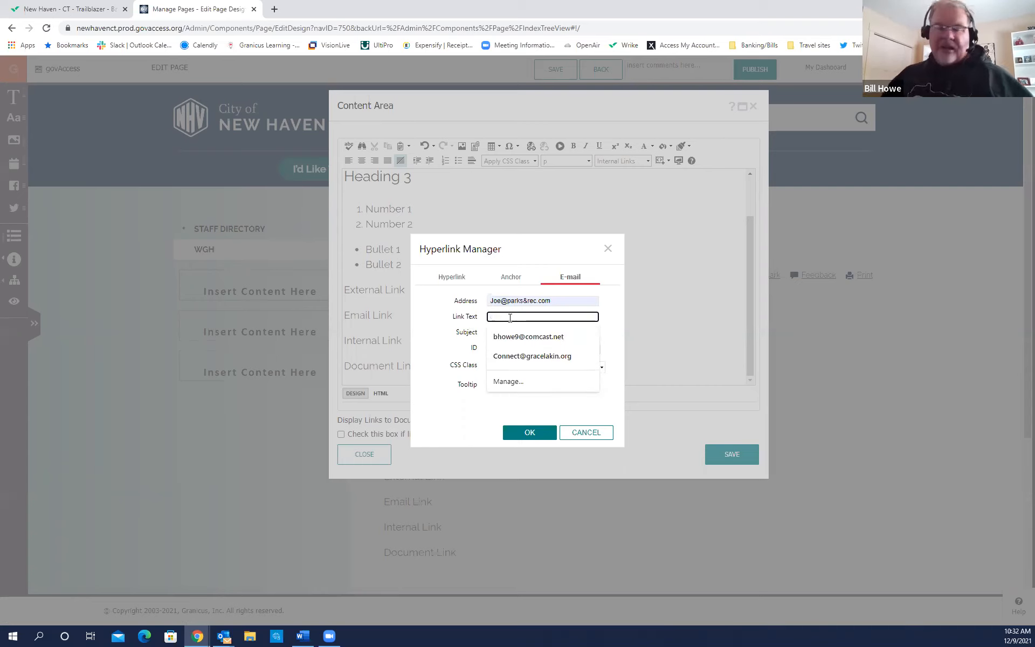
{"action": "type", "text": "For"}
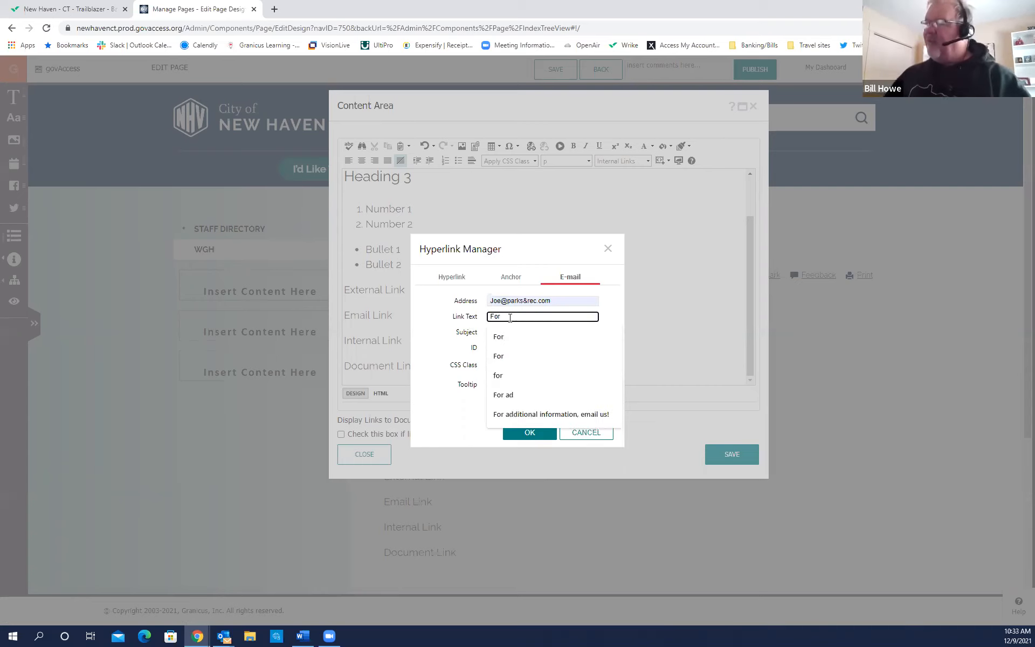
{"action": "left_click", "coordinate": [541, 412]}
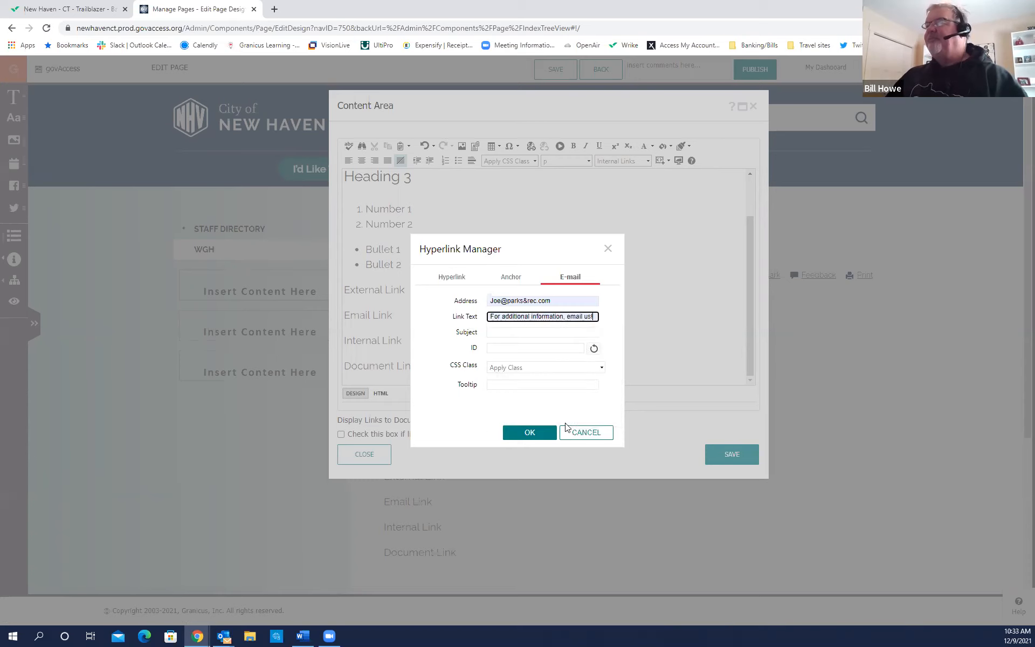
{"action": "left_click", "coordinate": [530, 434]}
{"action": "left_click", "coordinate": [432, 340]}
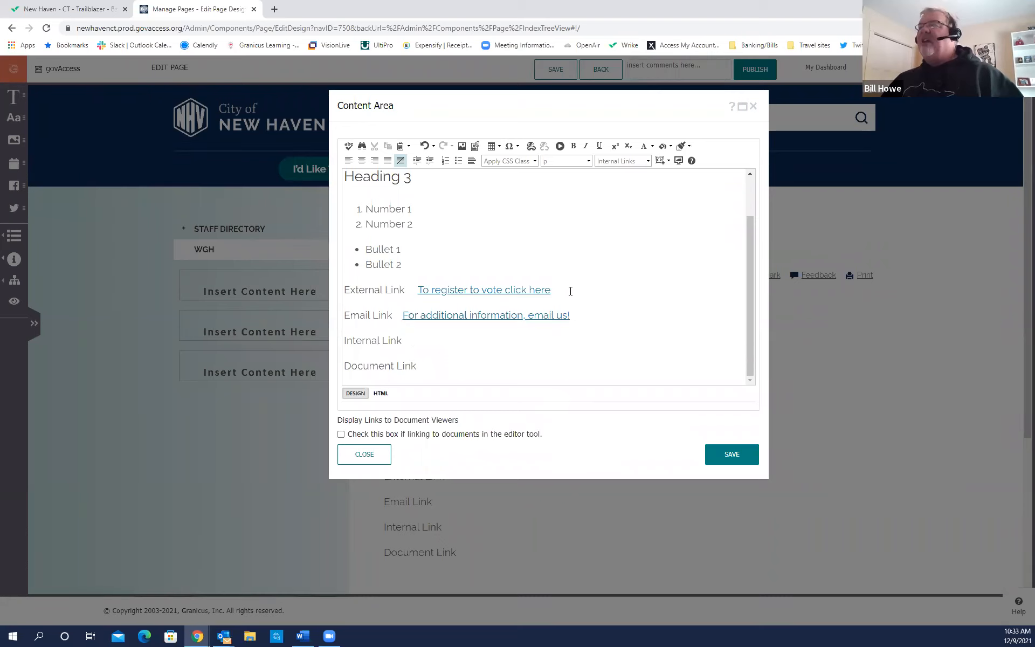
{"action": "left_click", "coordinate": [616, 172]}
{"action": "left_click", "coordinate": [616, 171]}
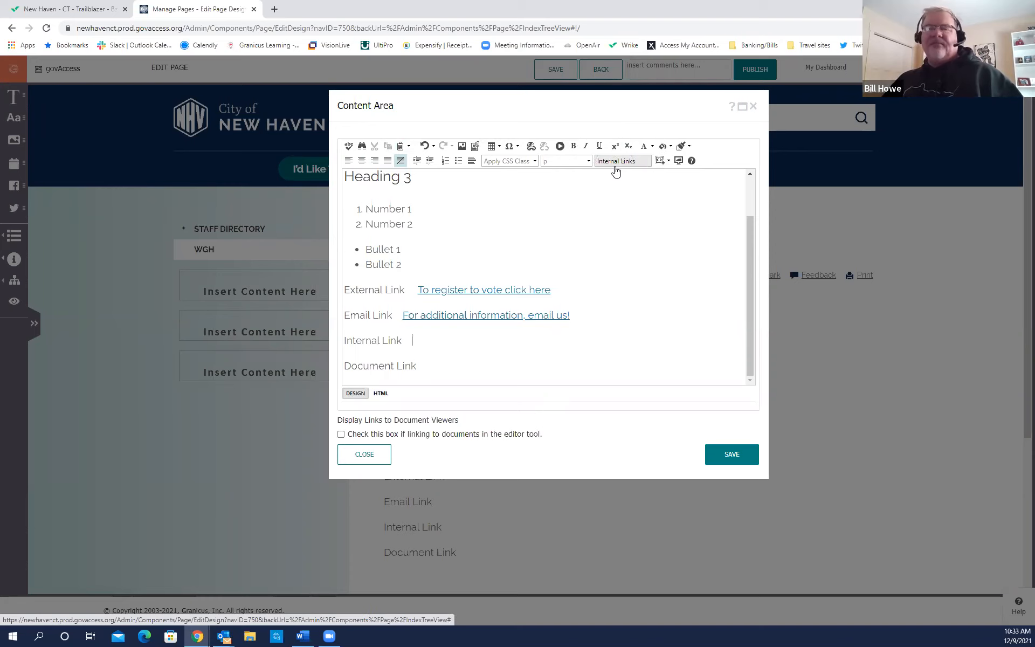
{"action": "left_click", "coordinate": [546, 171]}
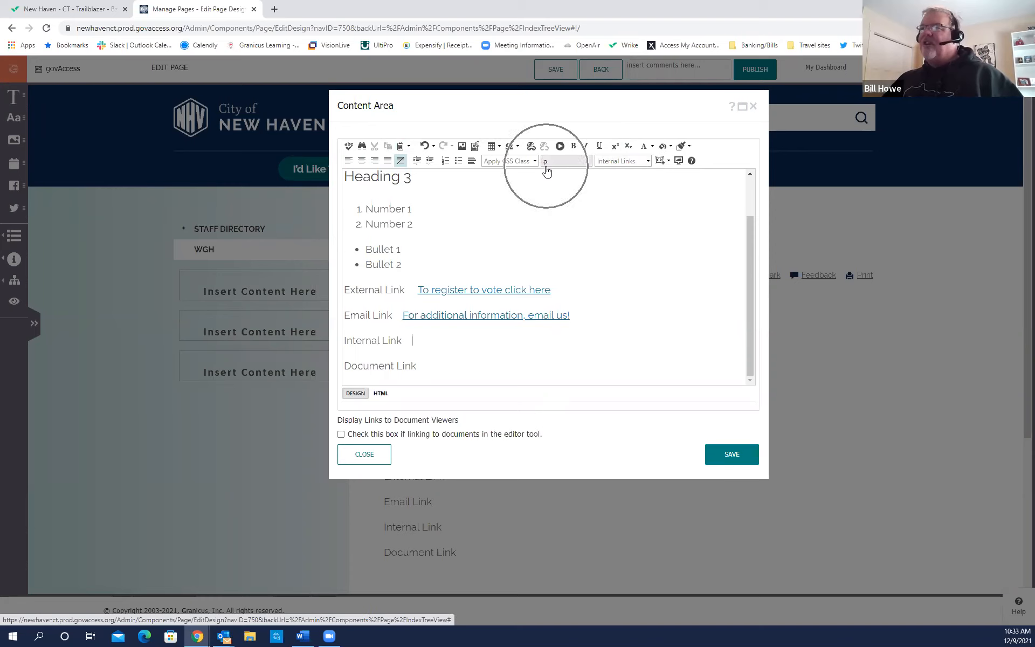
{"action": "left_click", "coordinate": [547, 171]}
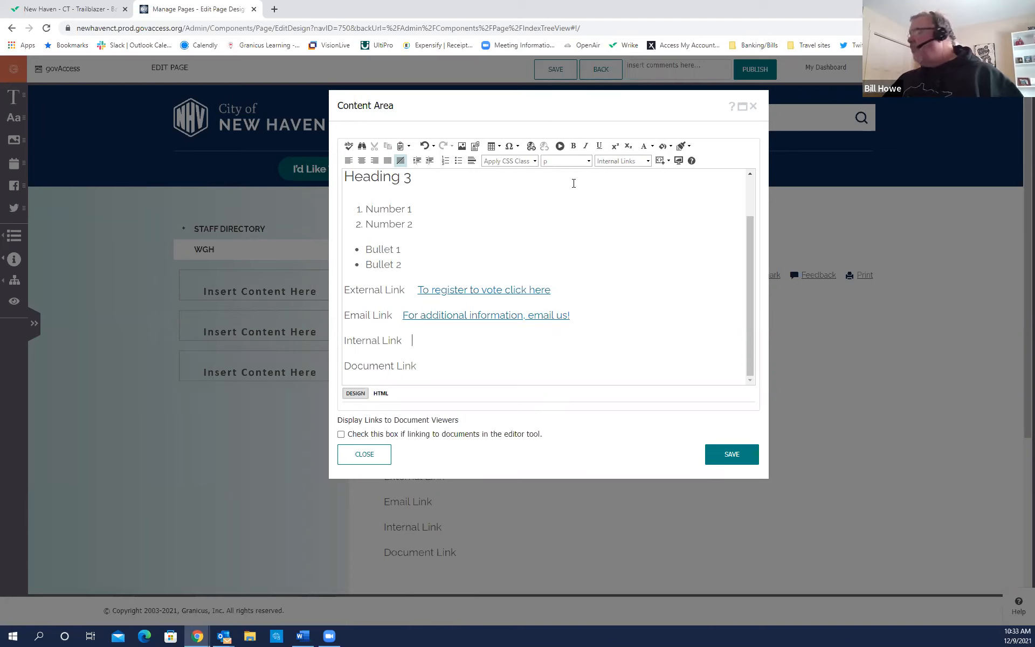
{"action": "left_click", "coordinate": [612, 167]}
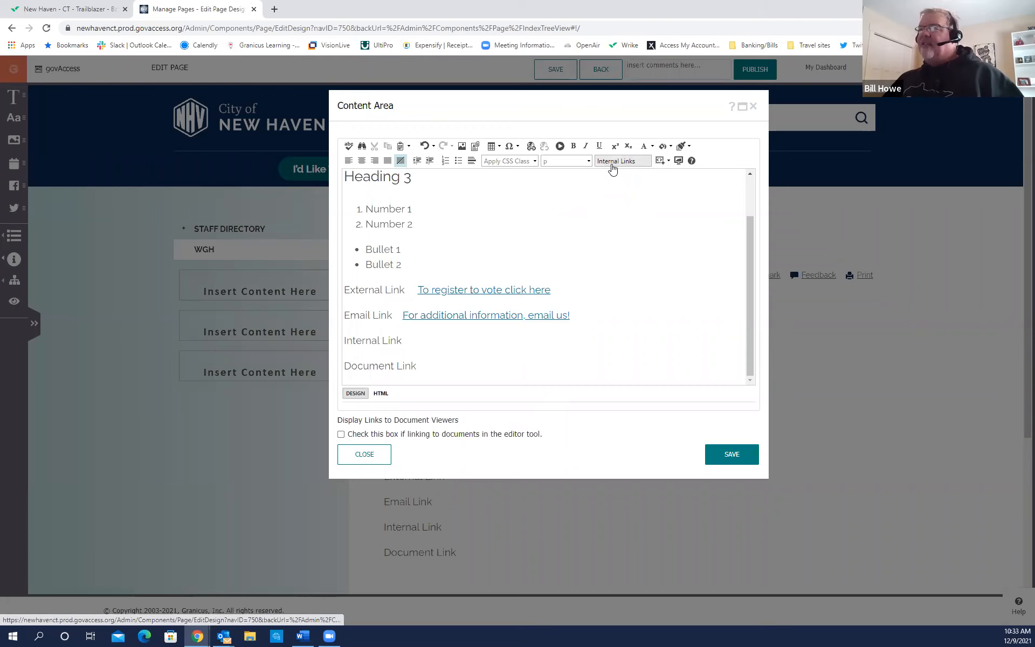
{"action": "left_click", "coordinate": [613, 167]}
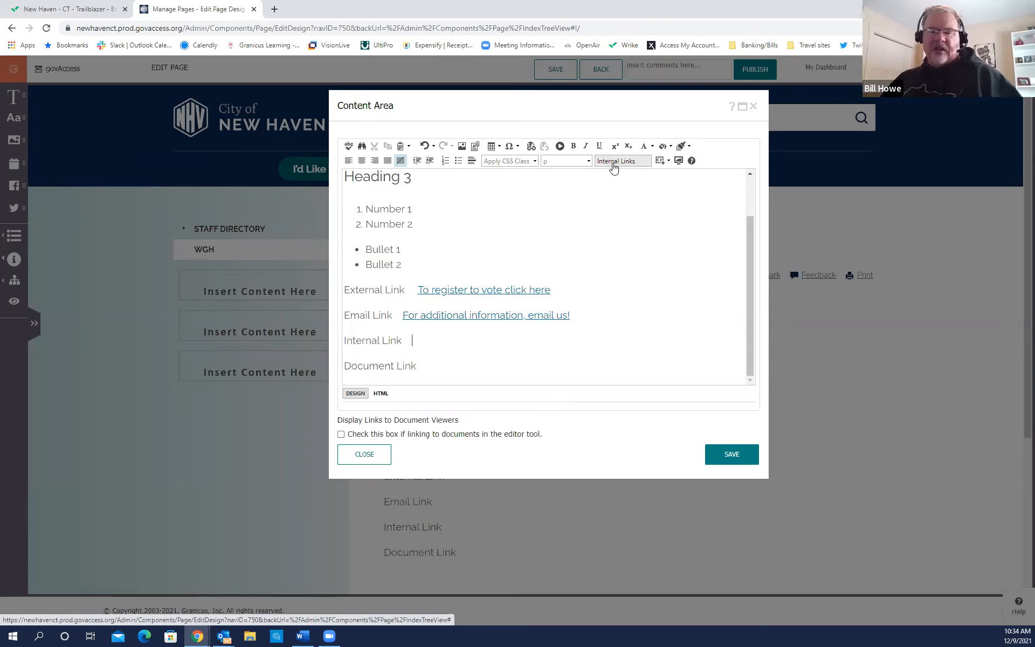
Insert a link to the Jobs page under Main Site > City Services.
{"action": "left_click", "coordinate": [613, 167]}
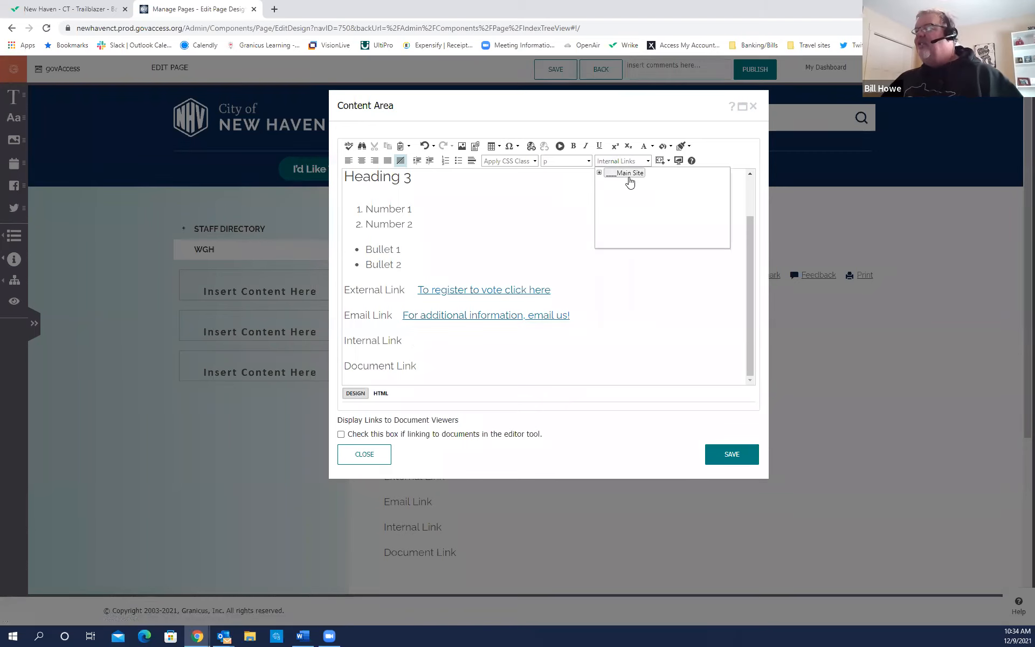
{"action": "left_click", "coordinate": [599, 174]}
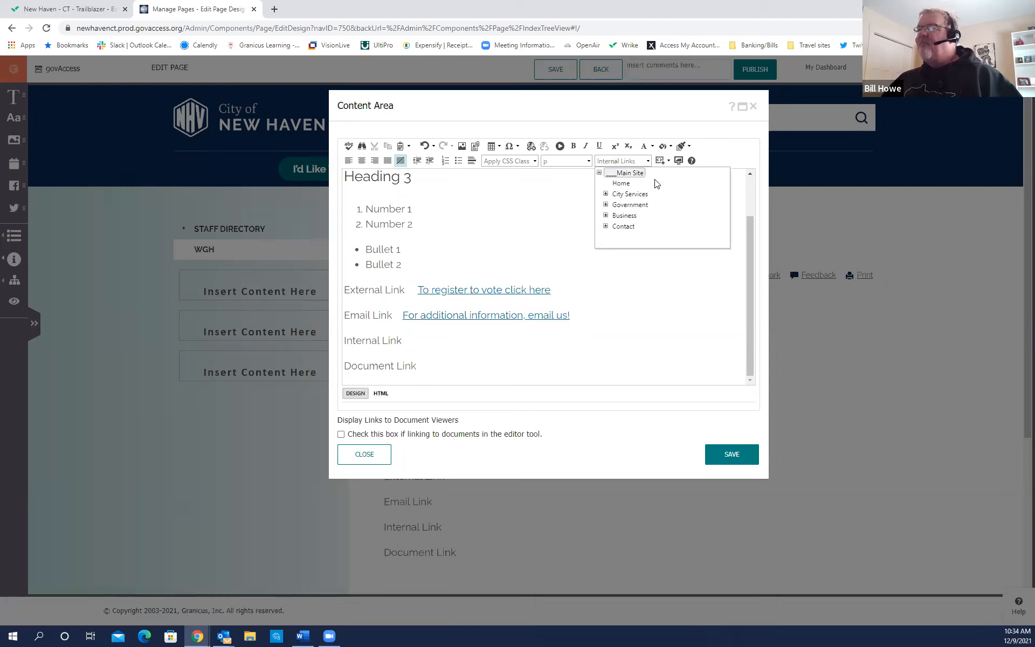
{"action": "left_click", "coordinate": [606, 193]}
{"action": "left_click_drag", "start_coordinate": [723, 186], "coordinate": [720, 194]}
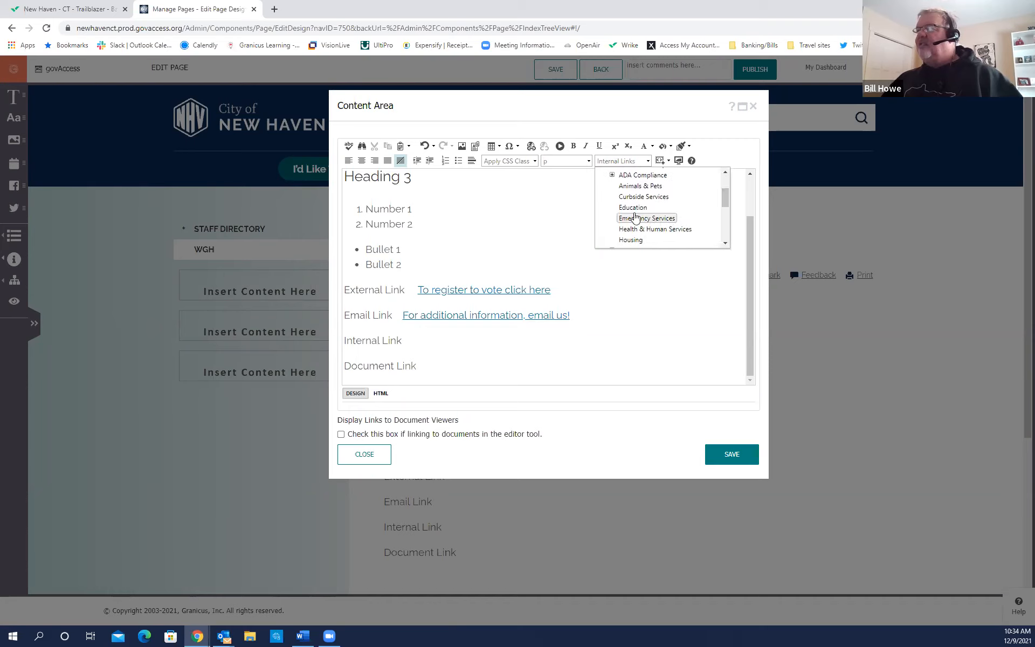
{"action": "left_click_drag", "start_coordinate": [723, 201], "coordinate": [721, 217]}
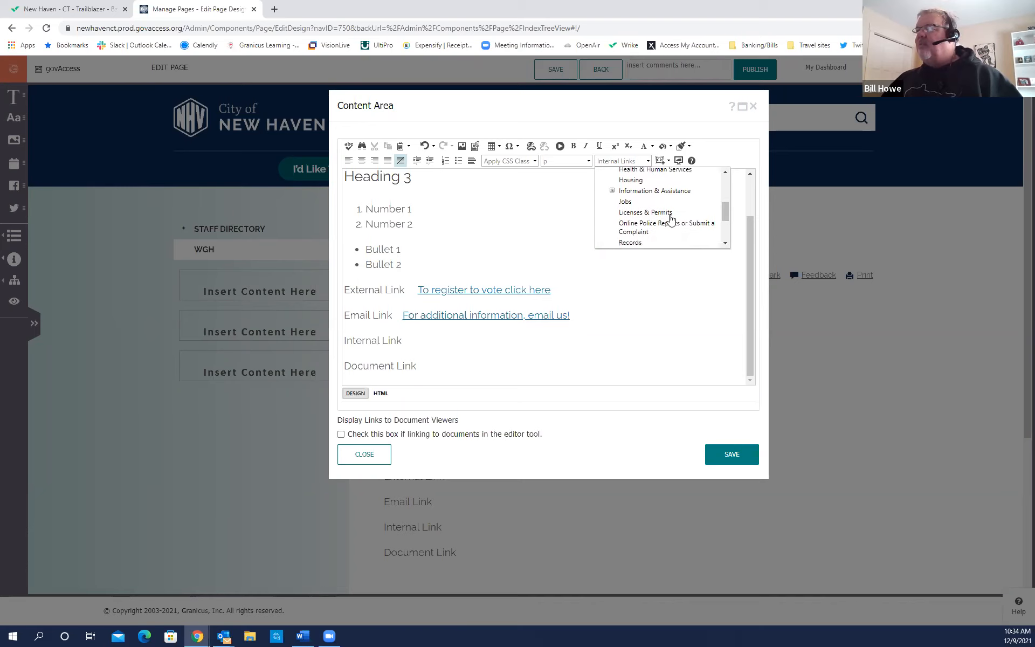
{"action": "left_click", "coordinate": [629, 204]}
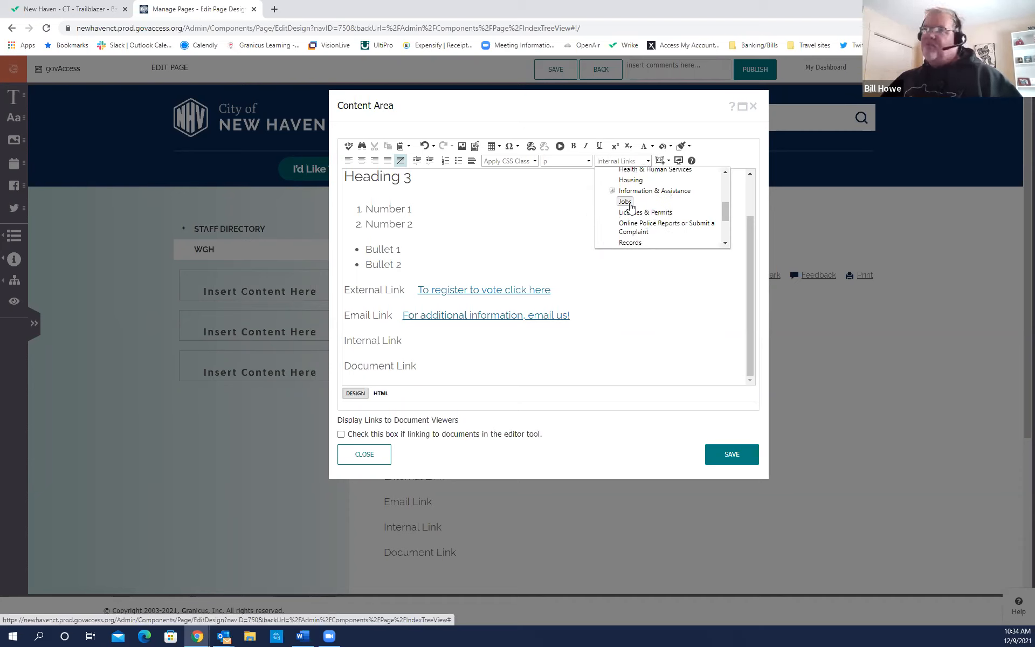
{"action": "left_click", "coordinate": [627, 203]}
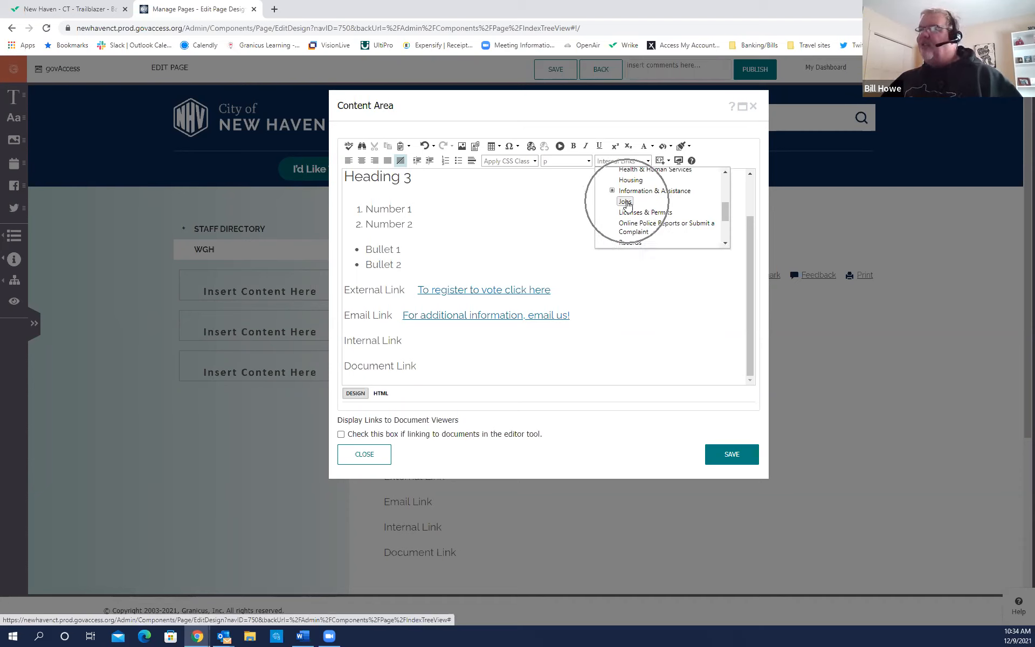
{"action": "left_click", "coordinate": [625, 202]}
{"action": "left_click", "coordinate": [545, 345]}
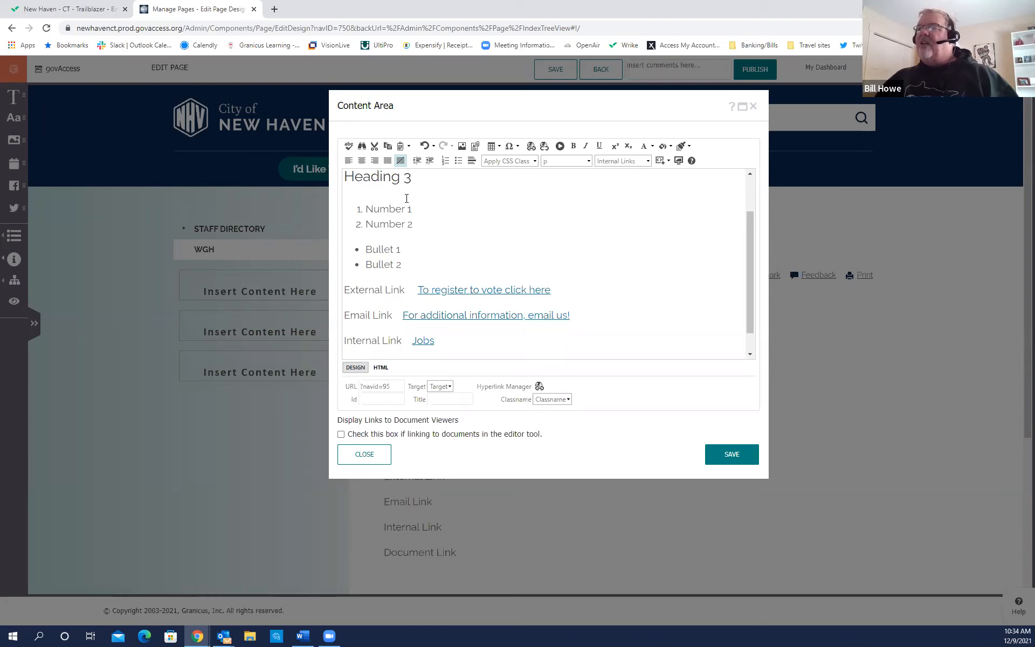
{"action": "scroll", "coordinate": [406, 199], "scroll_direction": "up", "scroll_amount": 2}
{"action": "scroll", "coordinate": [406, 200], "scroll_direction": "down", "scroll_amount": 3}
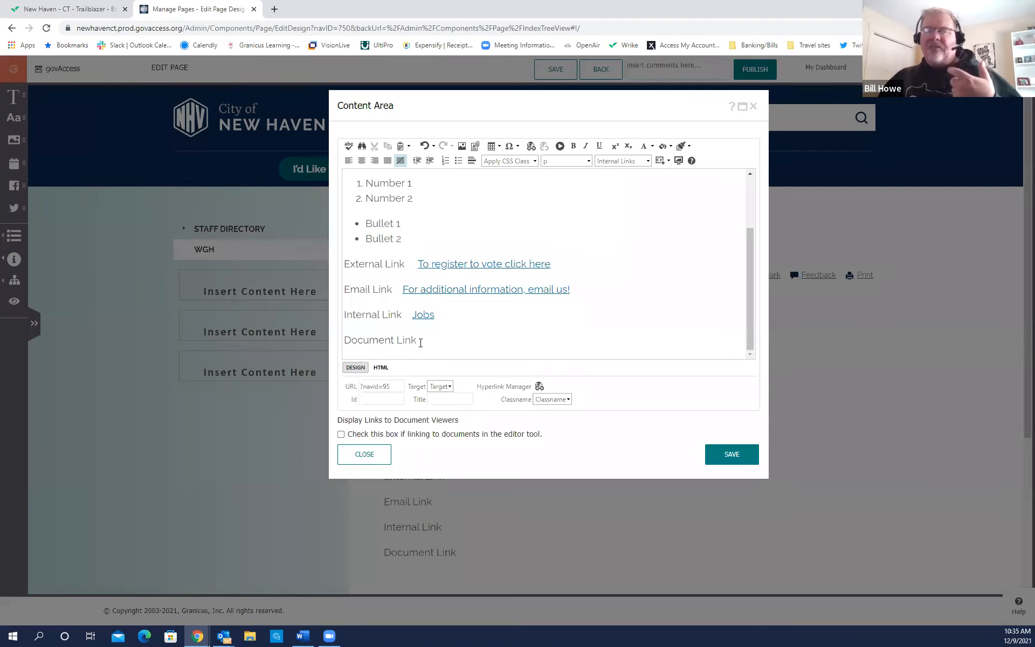
Save the content and move the first sidebar Content Area into the third slot.
{"action": "left_click", "coordinate": [733, 454]}
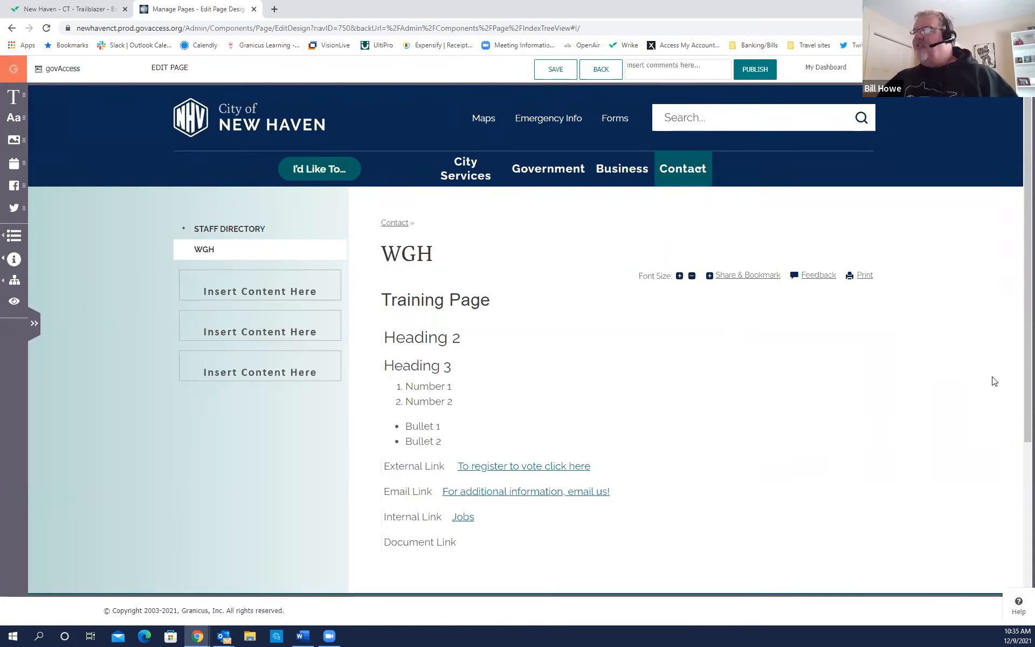
{"action": "mouse_move", "coordinate": [1020, 317]}
{"action": "left_mouse_down"}
{"action": "mouse_move", "coordinate": [1020, 405]}
{"action": "mouse_move", "coordinate": [1020, 303]}
{"action": "left_mouse_up"}
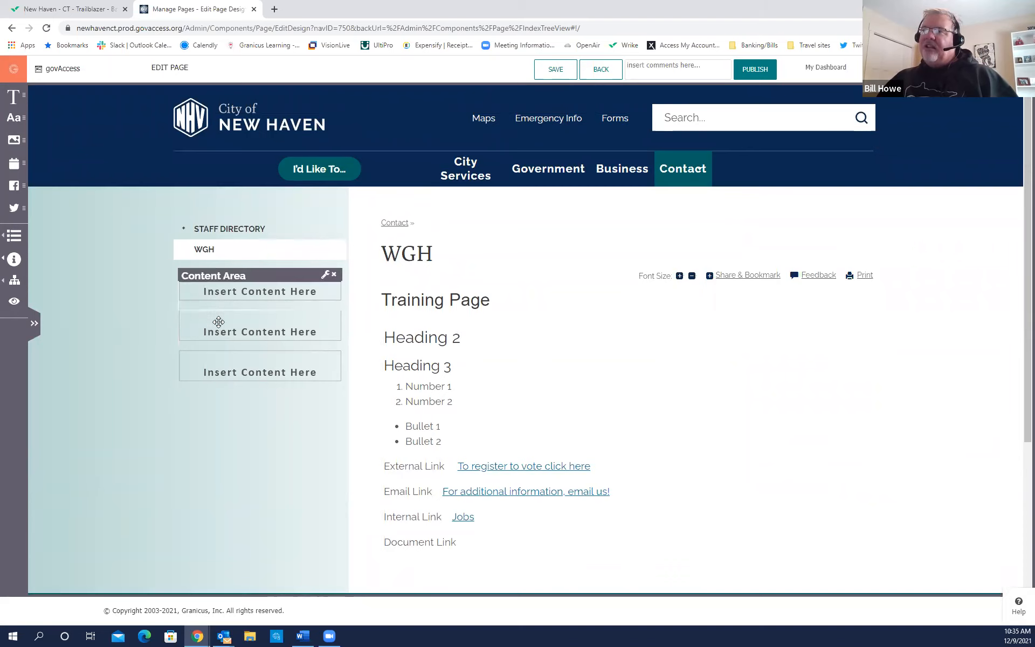
{"action": "left_click_drag", "start_coordinate": [246, 278], "coordinate": [238, 376]}
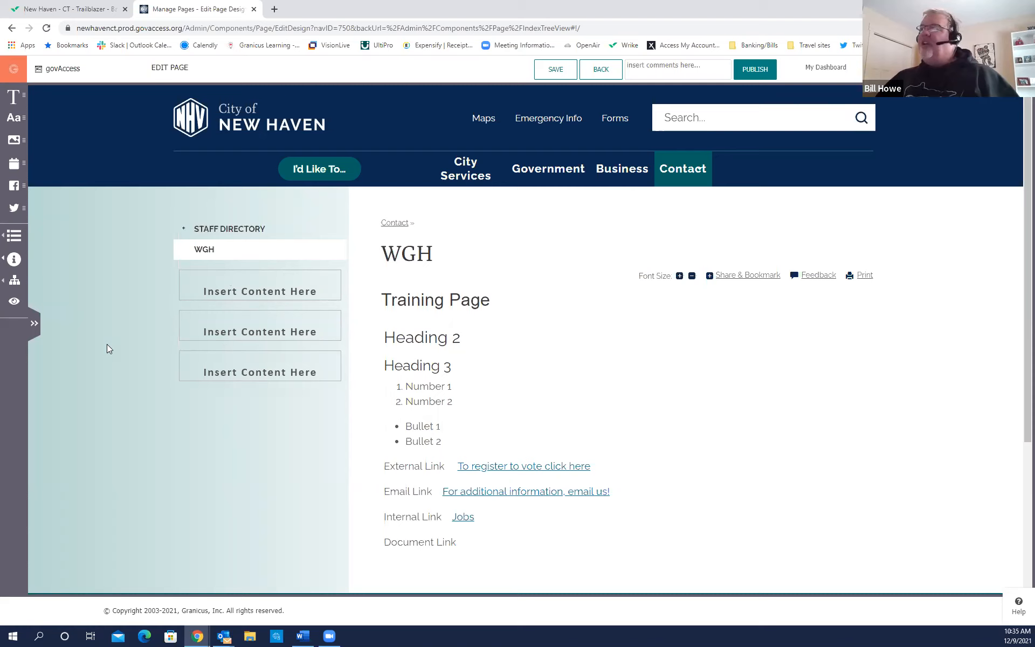
Return to My Dashboard and open Manage Document Central from the Add a Document card.
{"action": "left_click", "coordinate": [818, 70]}
{"action": "left_click", "coordinate": [819, 71]}
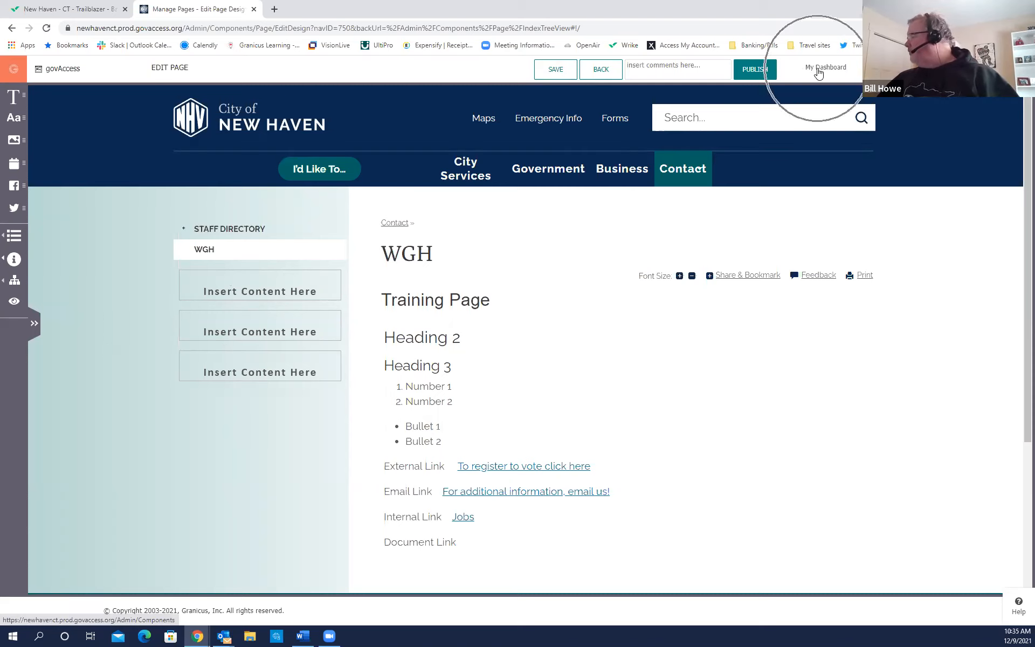
{"action": "left_click", "coordinate": [818, 70]}
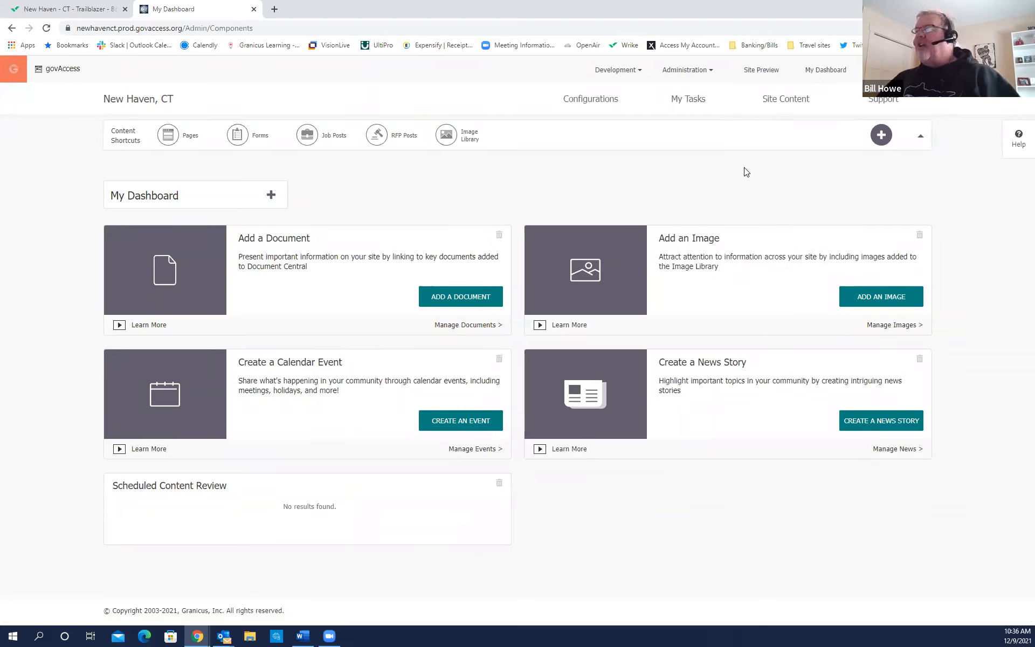
{"action": "mouse_move", "coordinate": [776, 110]}
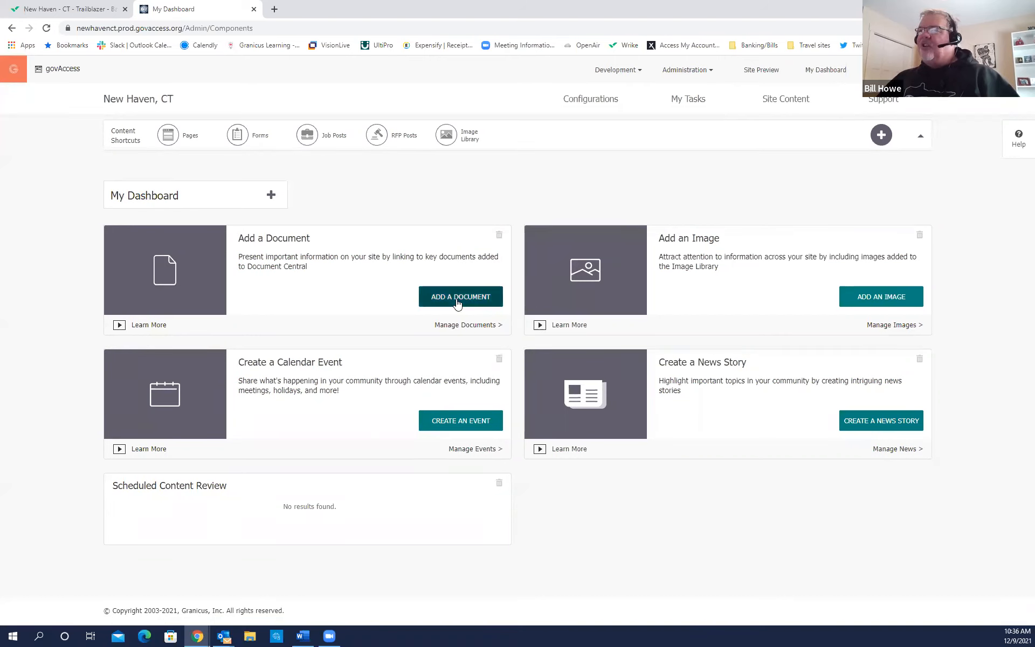
{"action": "key", "text": "ctrl"}
{"action": "key", "text": "ctrl"}
{"action": "key", "text": "ctrl"}
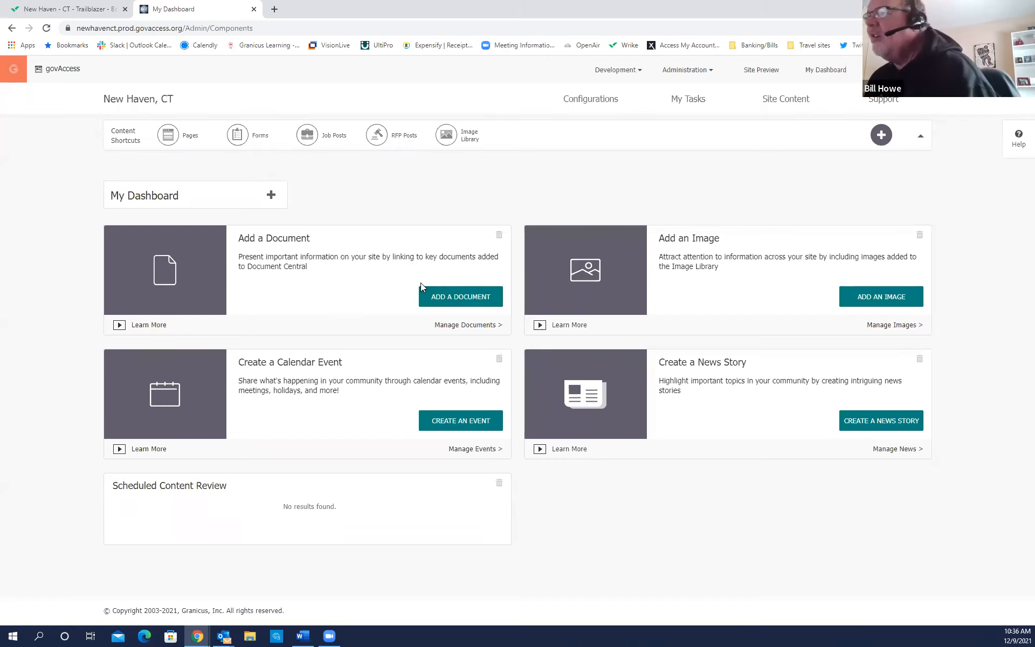
{"action": "left_click", "coordinate": [447, 303]}
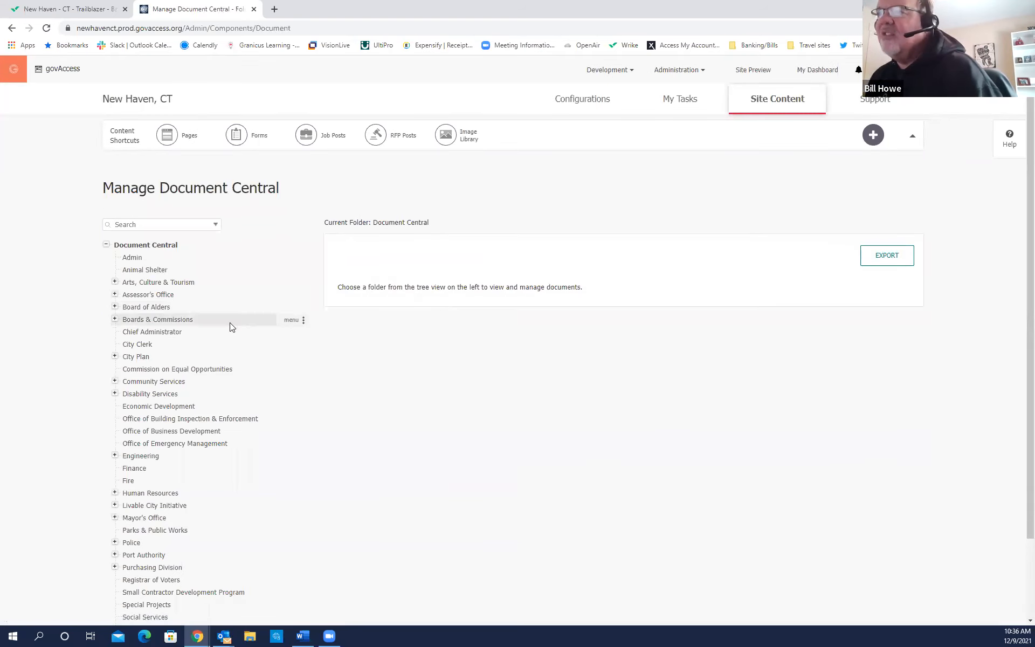
Expand the Police folder and open its Chief Administrator subfolder to list its documents.
{"action": "scroll", "coordinate": [226, 324], "scroll_direction": "down", "scroll_amount": 1}
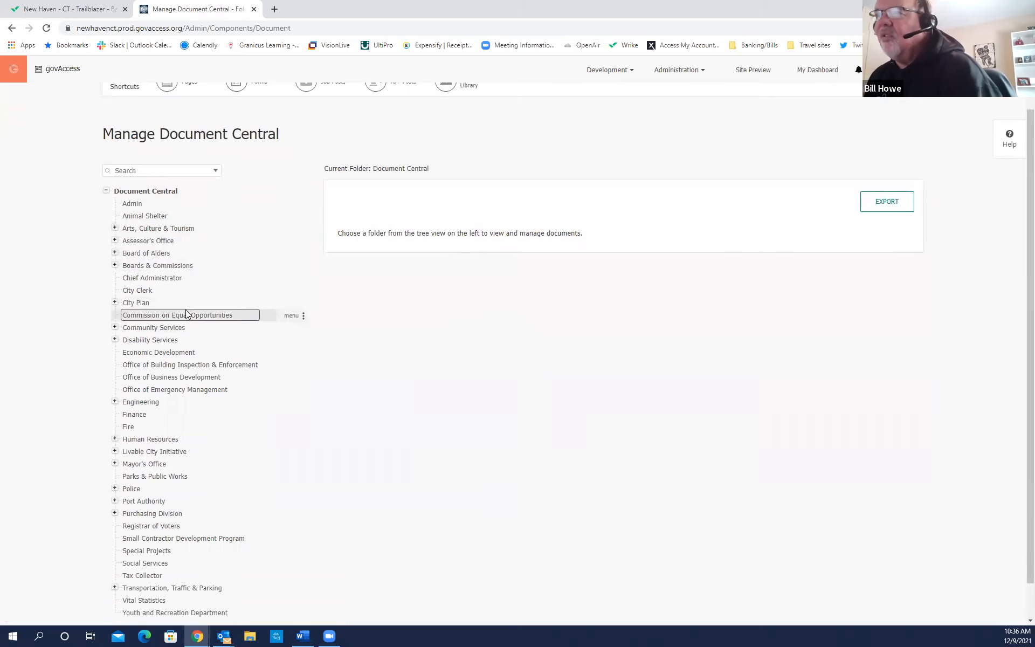
{"action": "scroll", "coordinate": [165, 314], "scroll_direction": "down", "scroll_amount": 1}
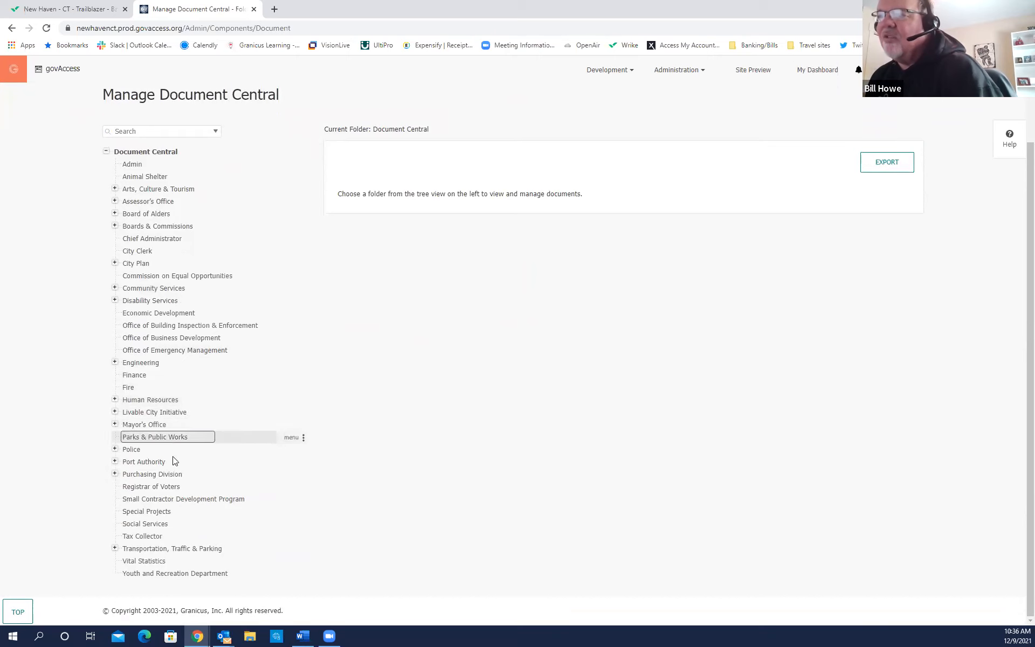
{"action": "left_click", "coordinate": [127, 452]}
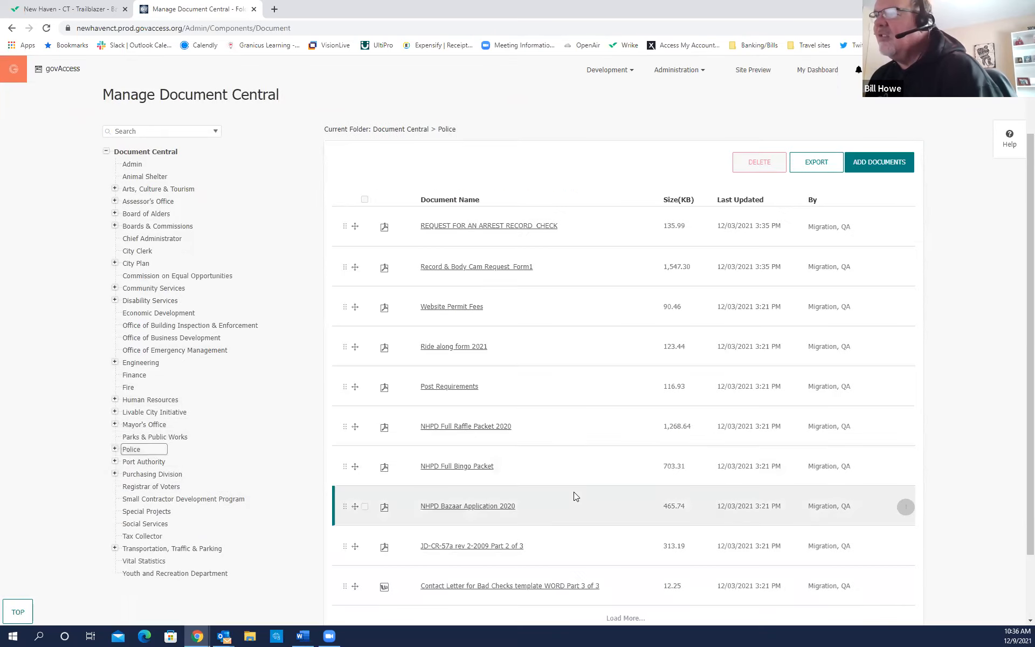
{"action": "left_click", "coordinate": [115, 450]}
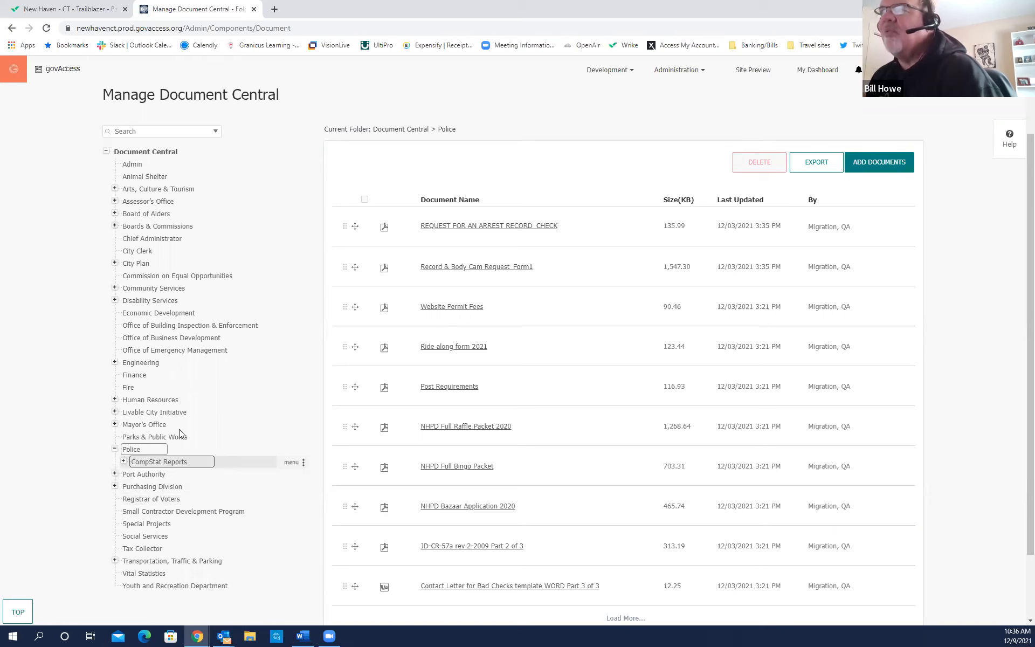
{"action": "left_click", "coordinate": [151, 239]}
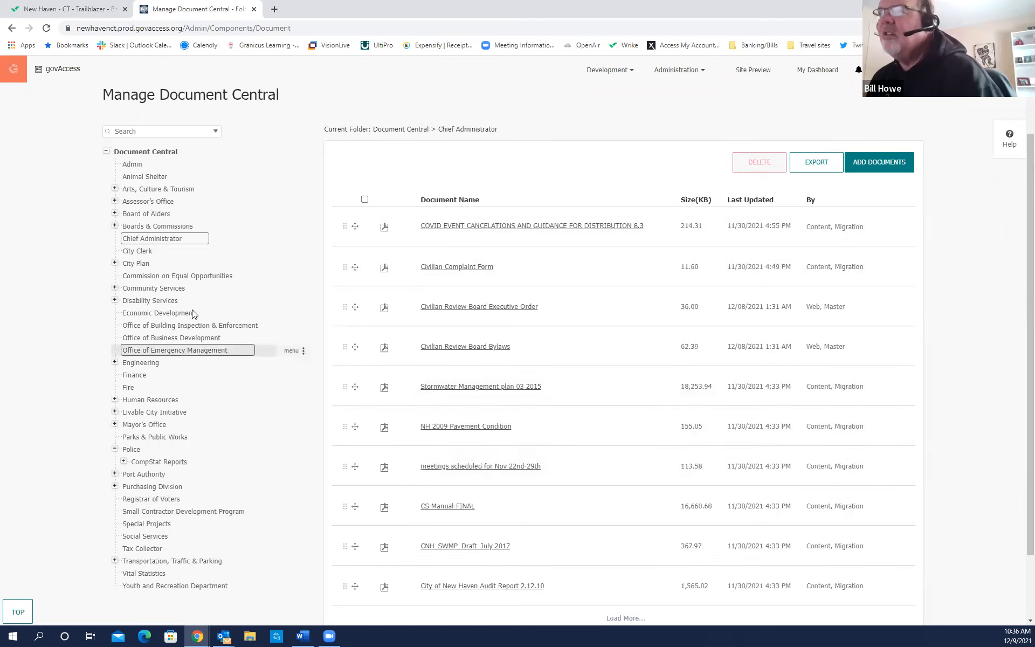
{"action": "scroll", "coordinate": [202, 370], "scroll_direction": "down", "scroll_amount": 1}
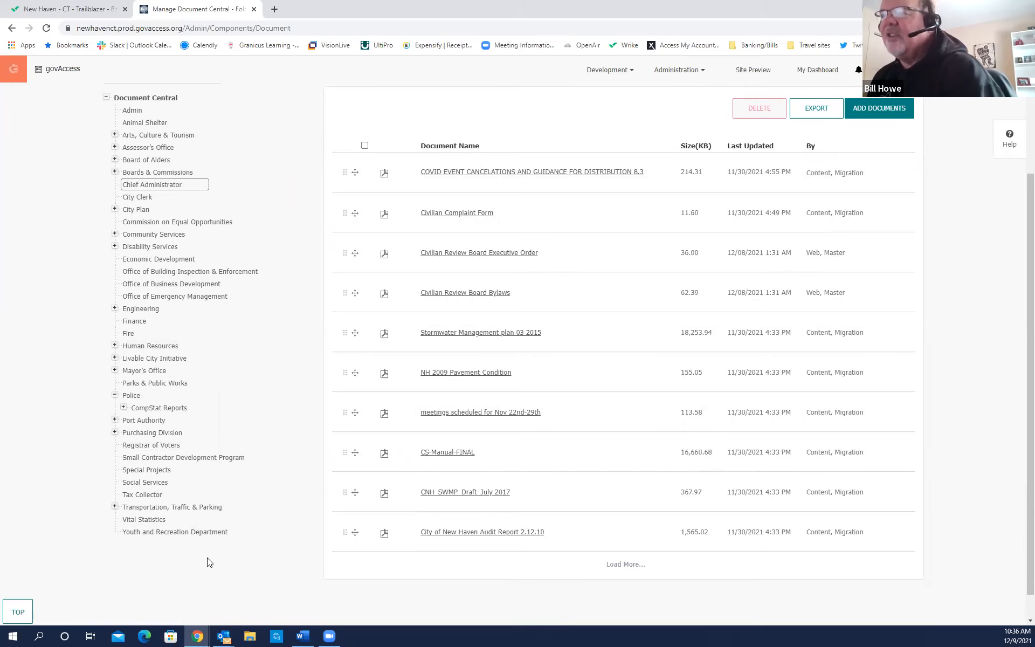
{"action": "scroll", "coordinate": [207, 457], "scroll_direction": "up", "scroll_amount": 1}
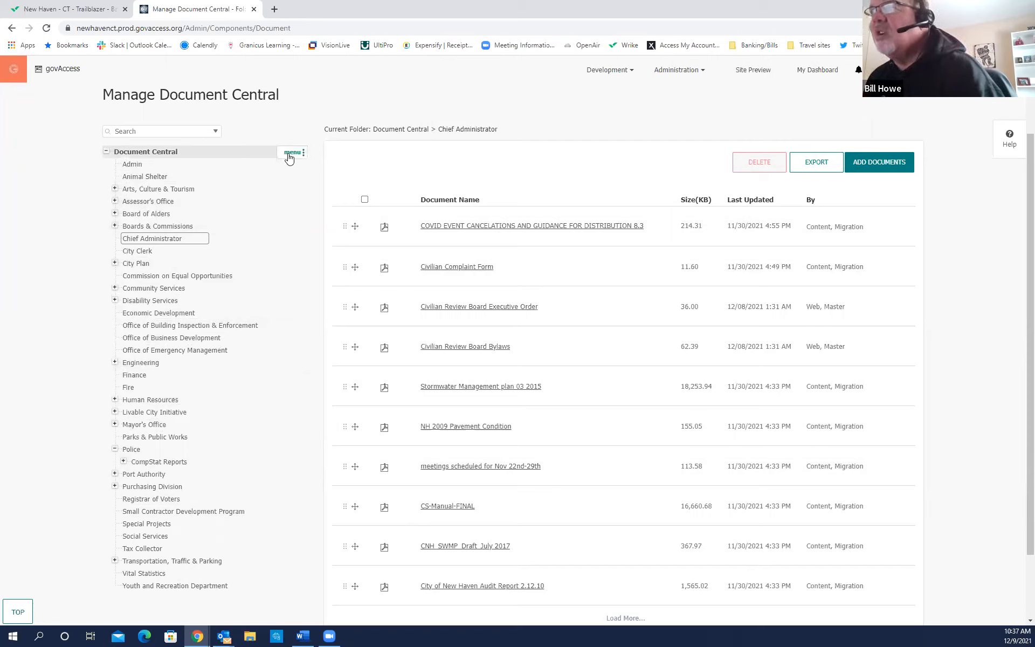
{"action": "key", "text": "ctrl"}
{"action": "key", "text": "ctrl"}
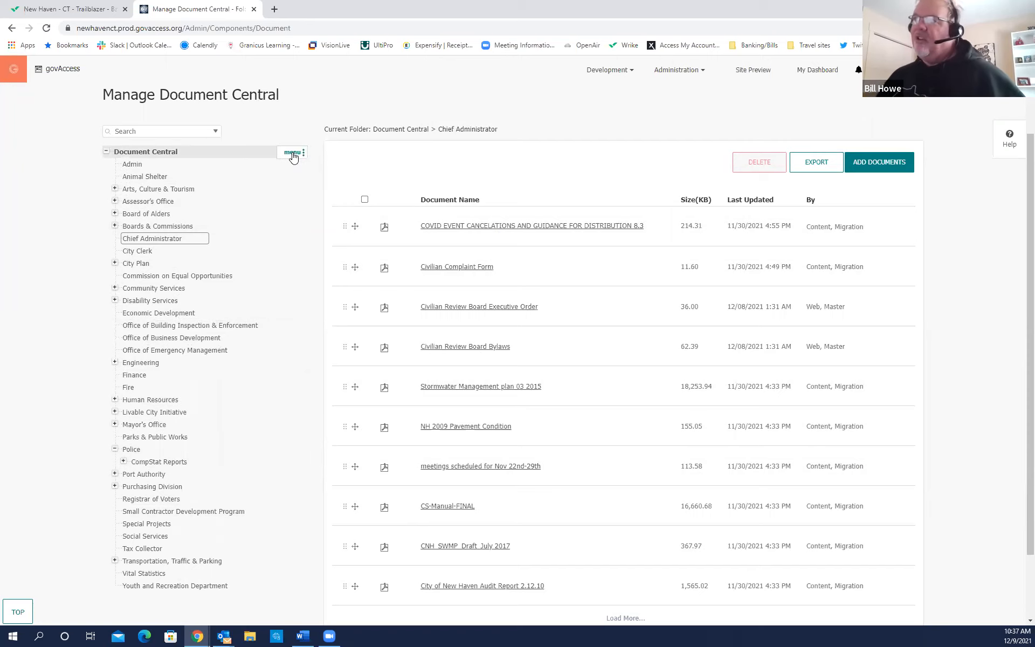
Add a subfolder titled 'Granicus Training' at the bottom of Document Central and save it.
{"action": "left_click", "coordinate": [293, 154]}
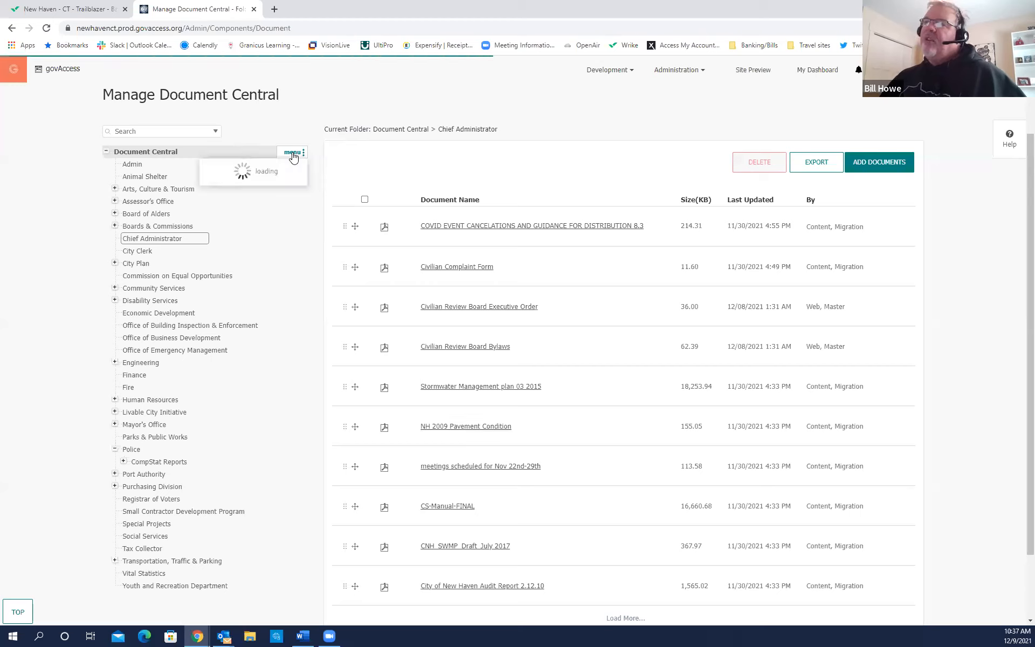
{"action": "key", "text": "ctrl"}
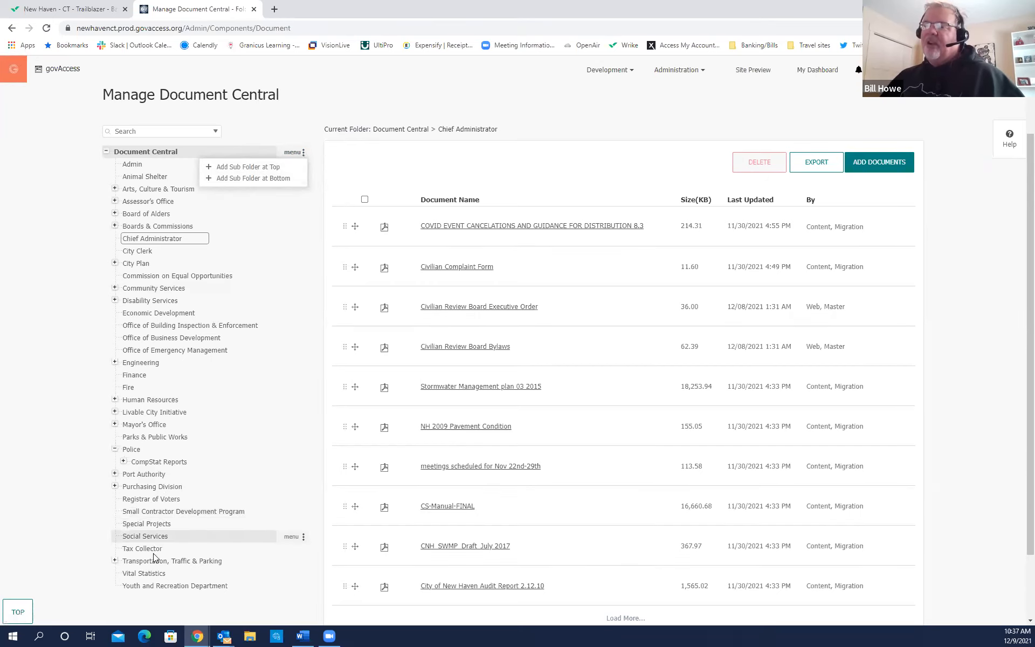
{"action": "key", "text": "ctrl"}
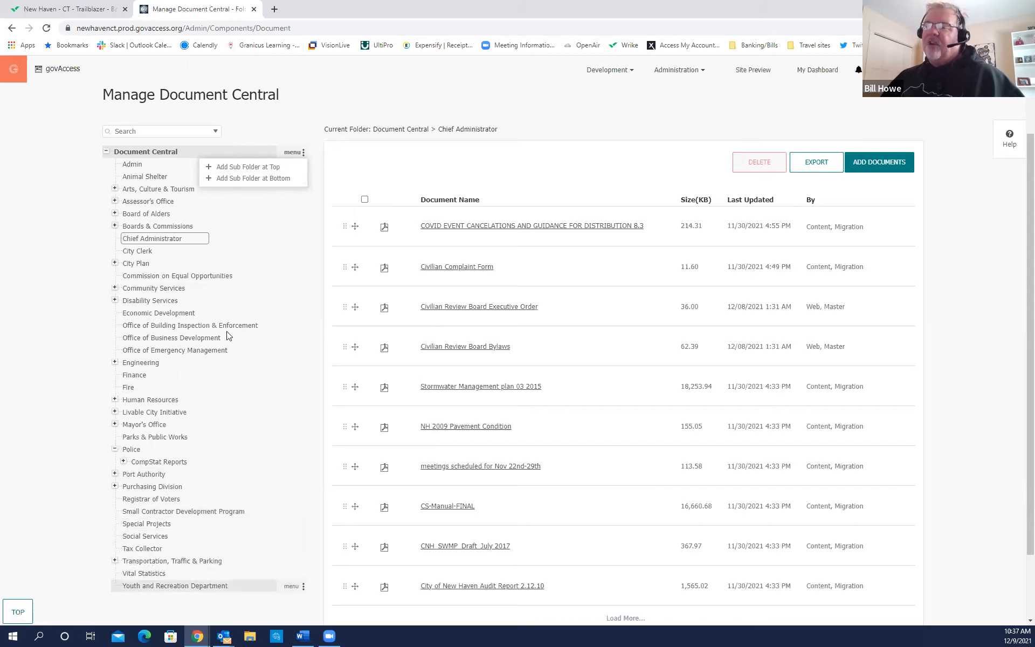
{"action": "left_click", "coordinate": [261, 183]}
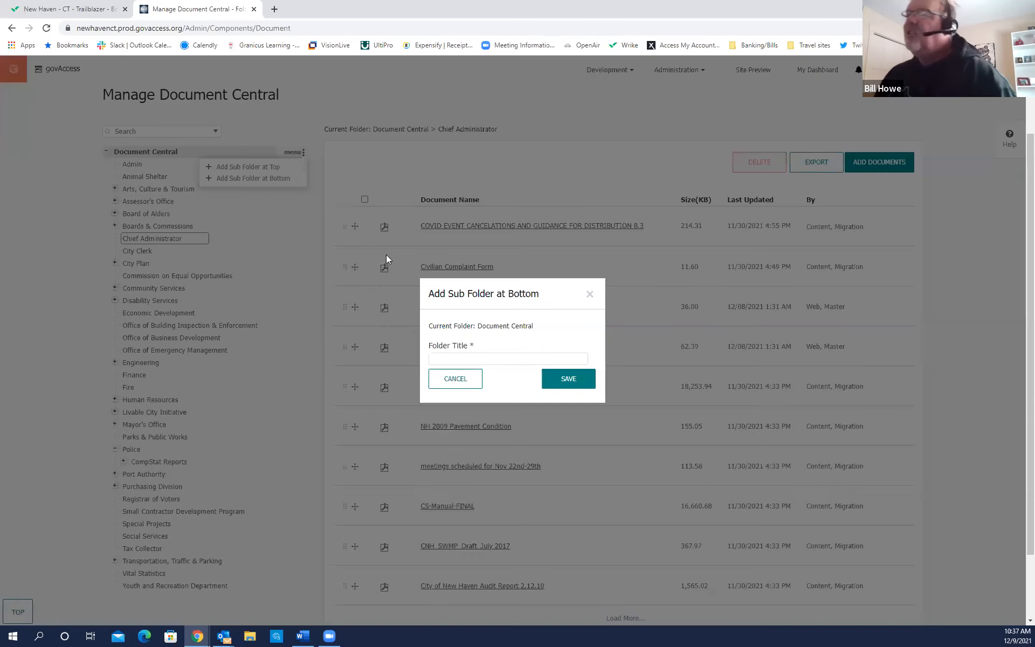
{"action": "left_click", "coordinate": [441, 359]}
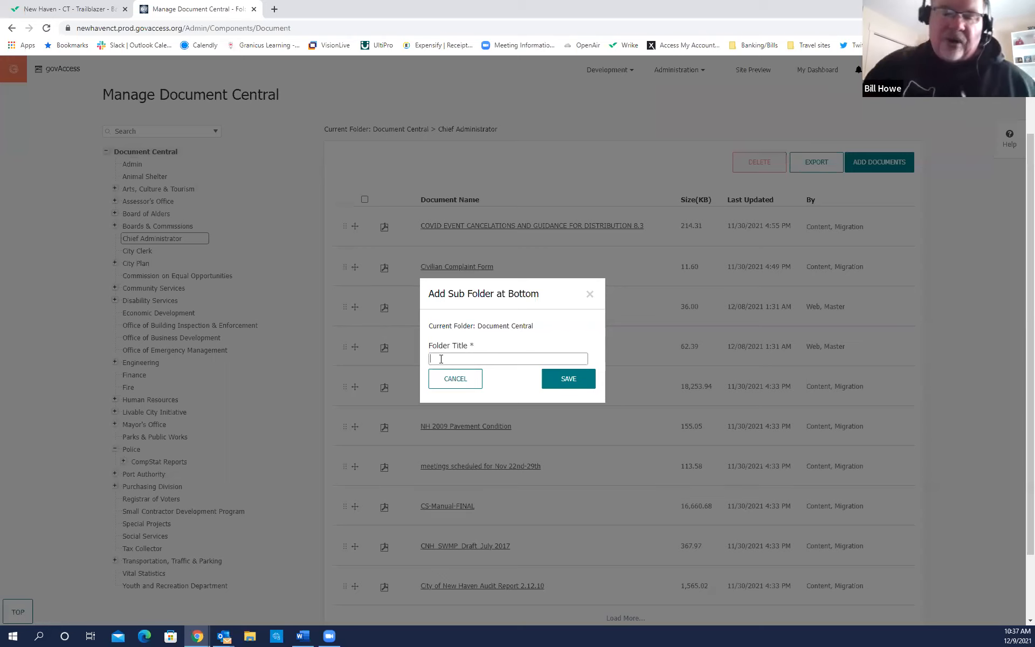
{"action": "type", "text": "Granicus Training"}
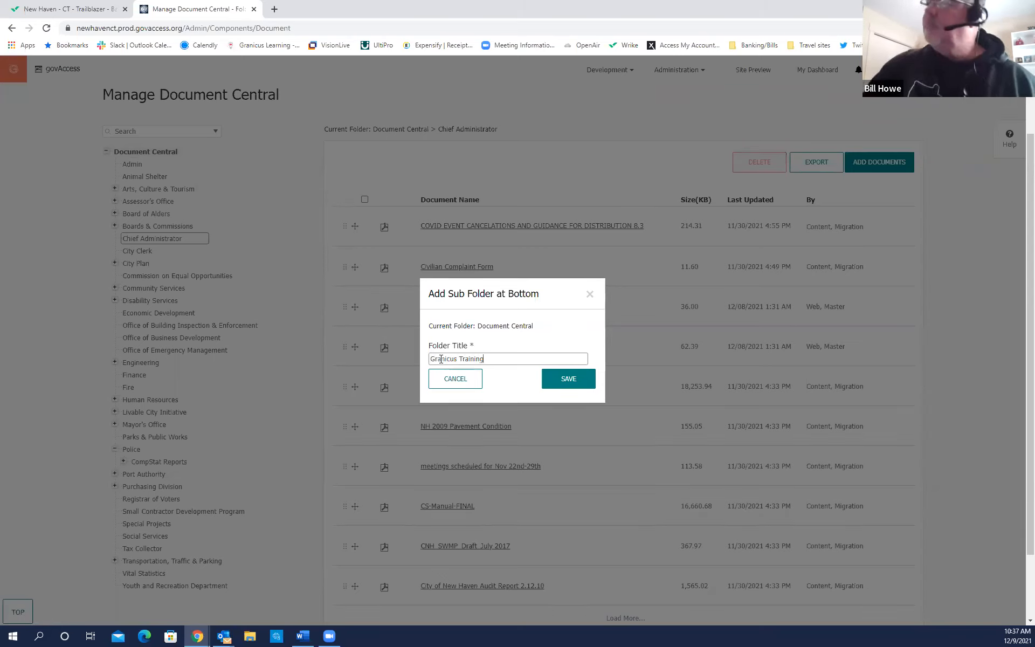
{"action": "left_click", "coordinate": [570, 382]}
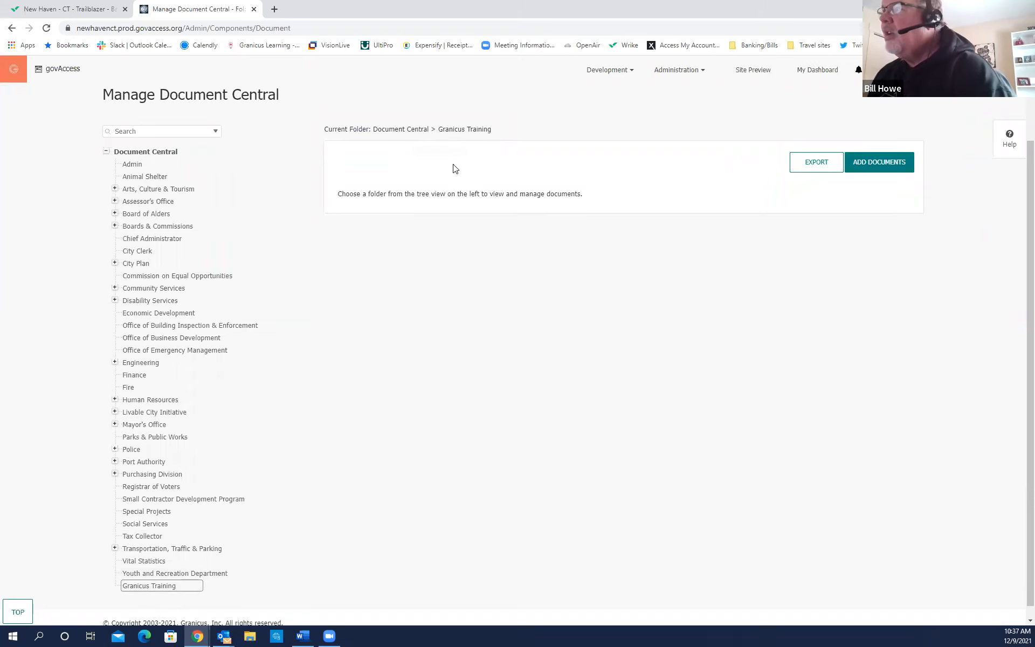
Choose ADD DOCUMENTS for the Granicus Training folder.
{"action": "left_click", "coordinate": [884, 170]}
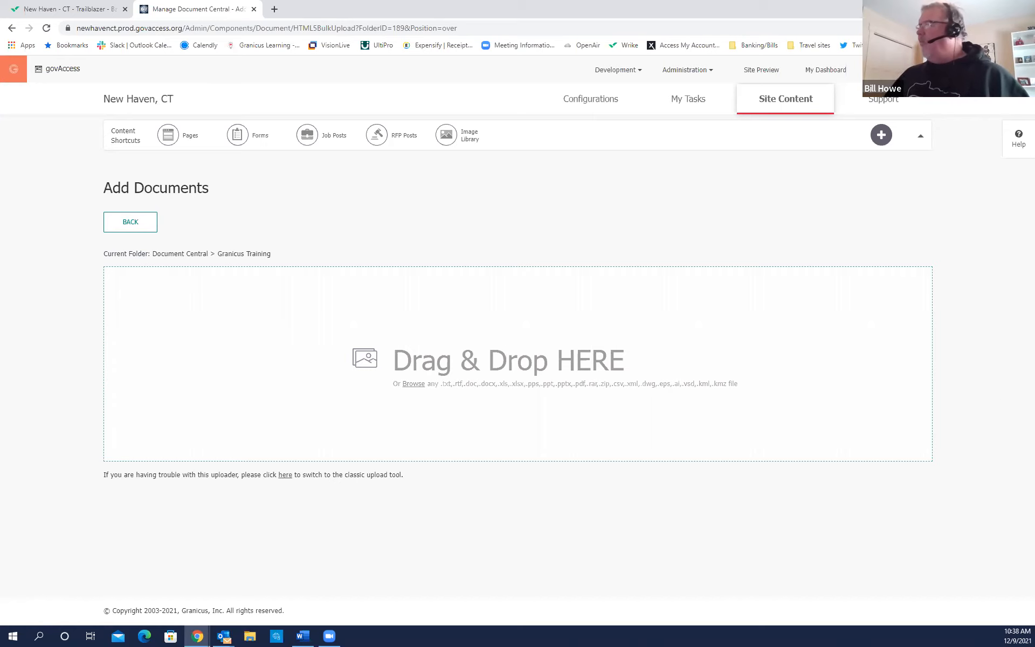
Try dragging a Word file into the upload area, then dismiss the file picker.
{"action": "left_click", "coordinate": [133, 334]}
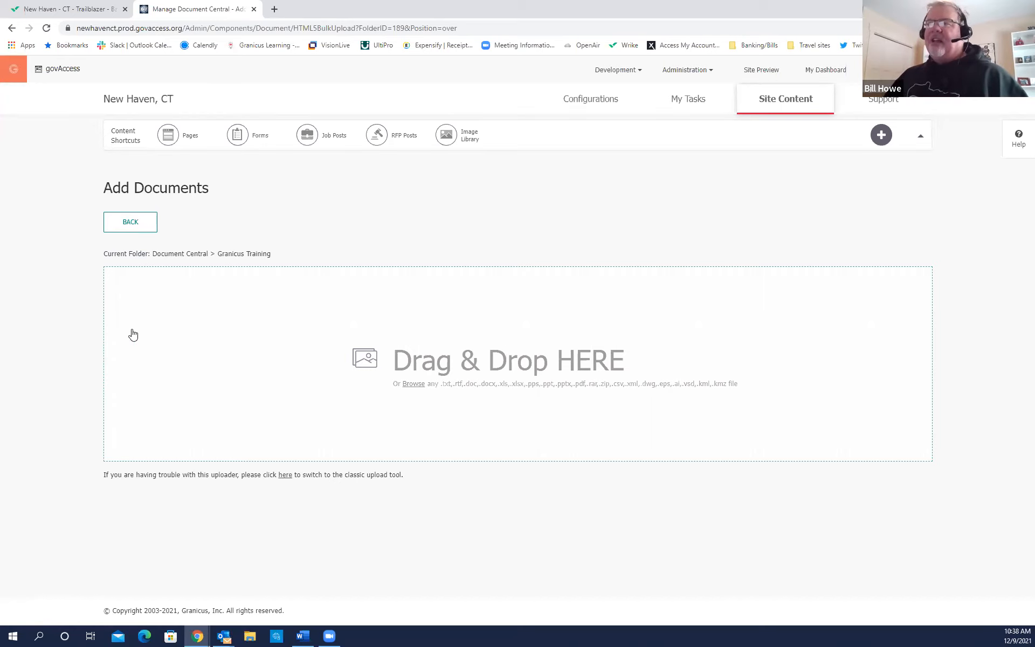
{"action": "key", "text": "ctrl"}
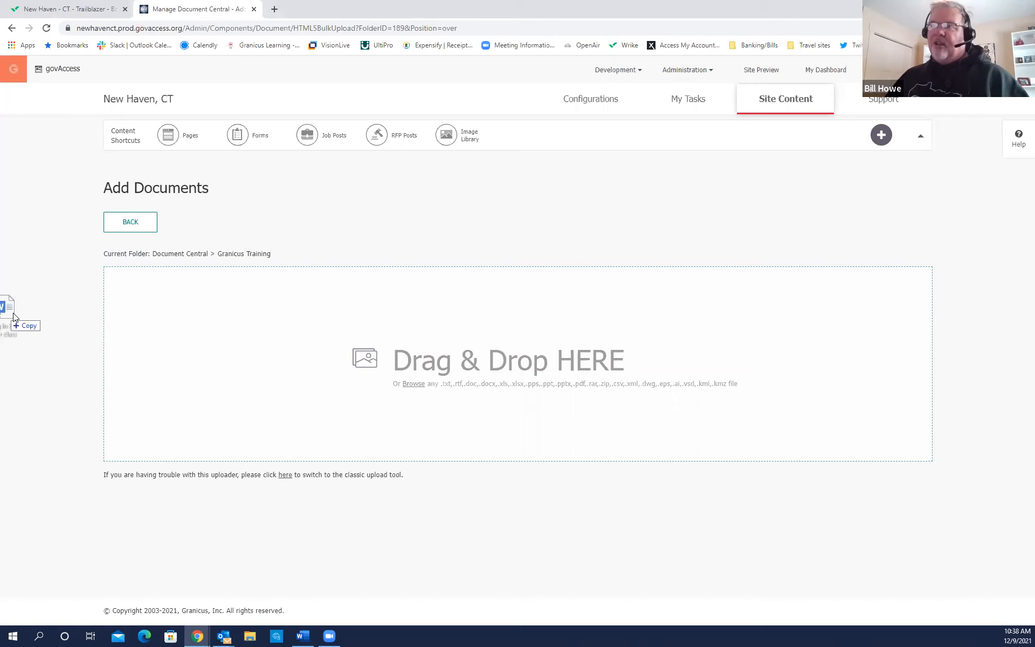
{"action": "key", "text": "ctrl"}
{"action": "left_click_drag", "start_coordinate": [50, 340], "coordinate": [195, 335]}
{"action": "key", "text": "ctrl"}
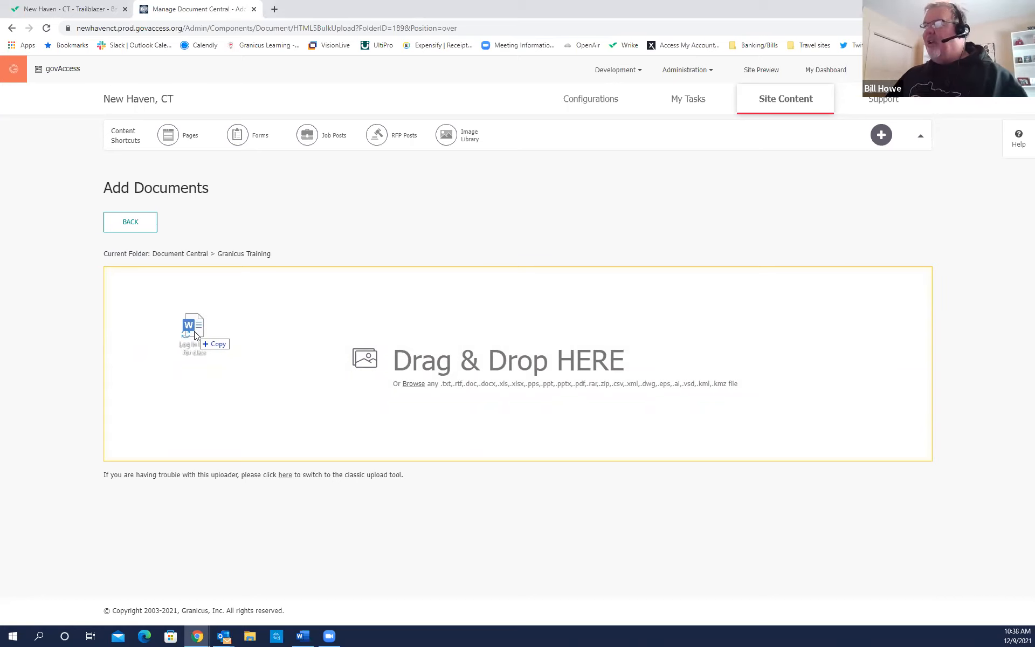
{"action": "left_click_drag", "start_coordinate": [195, 335], "coordinate": [211, 339]}
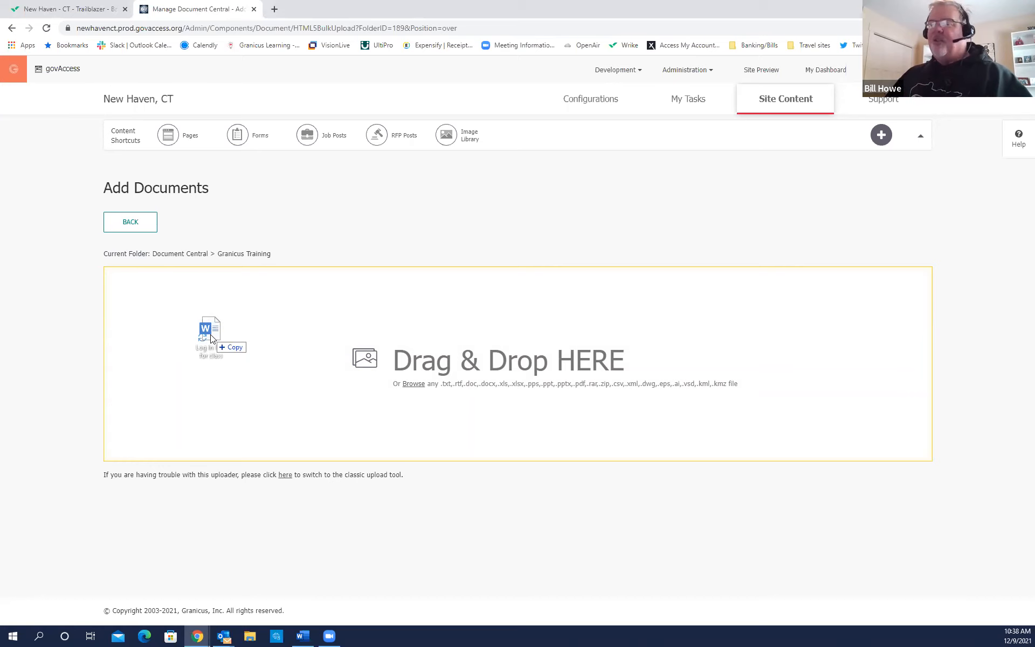
{"action": "left_click_drag", "start_coordinate": [211, 338], "coordinate": [53, 365]}
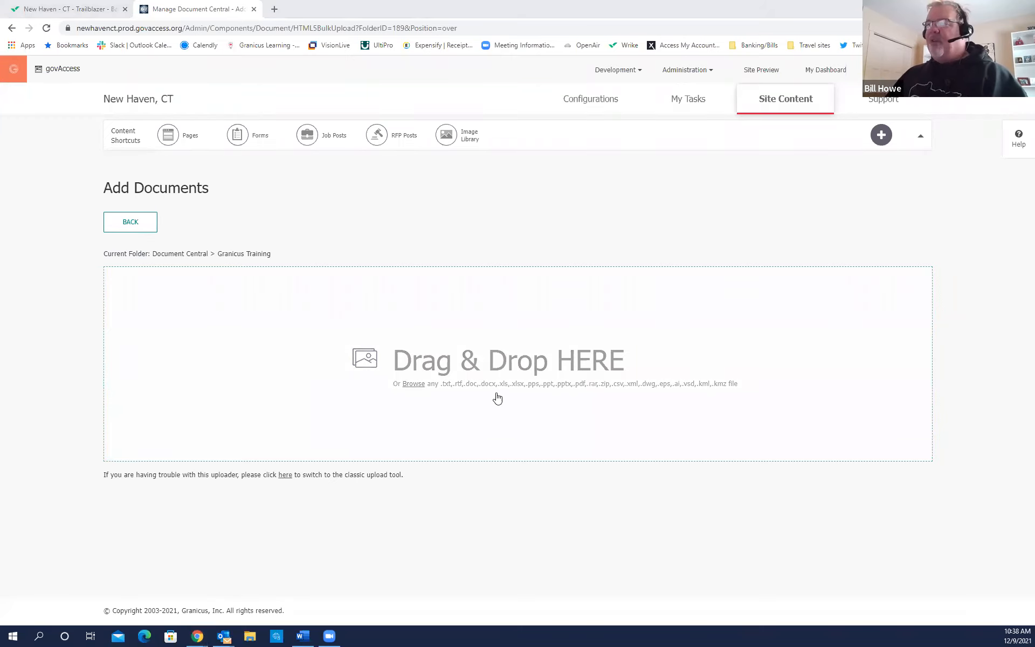
{"action": "left_click", "coordinate": [418, 393]}
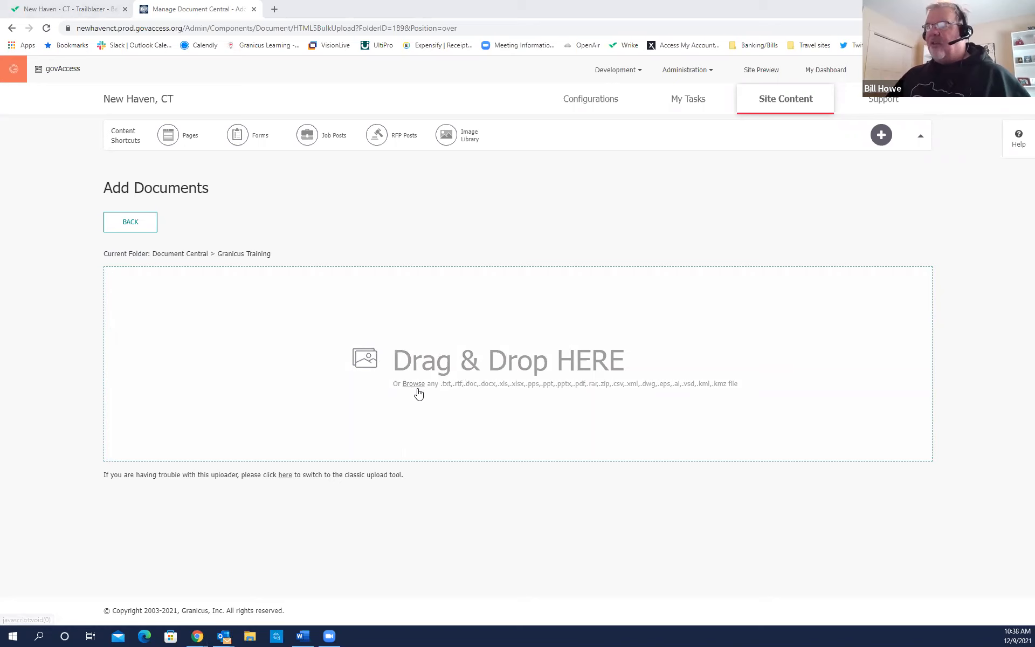
{"action": "left_click", "coordinate": [419, 393]}
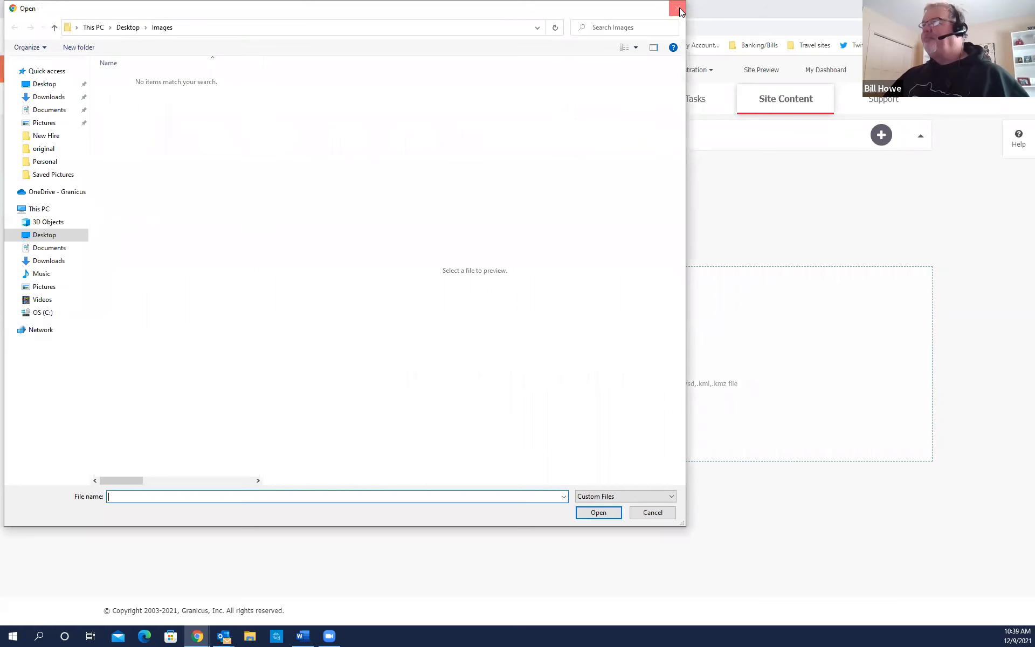
{"action": "left_click", "coordinate": [673, 9]}
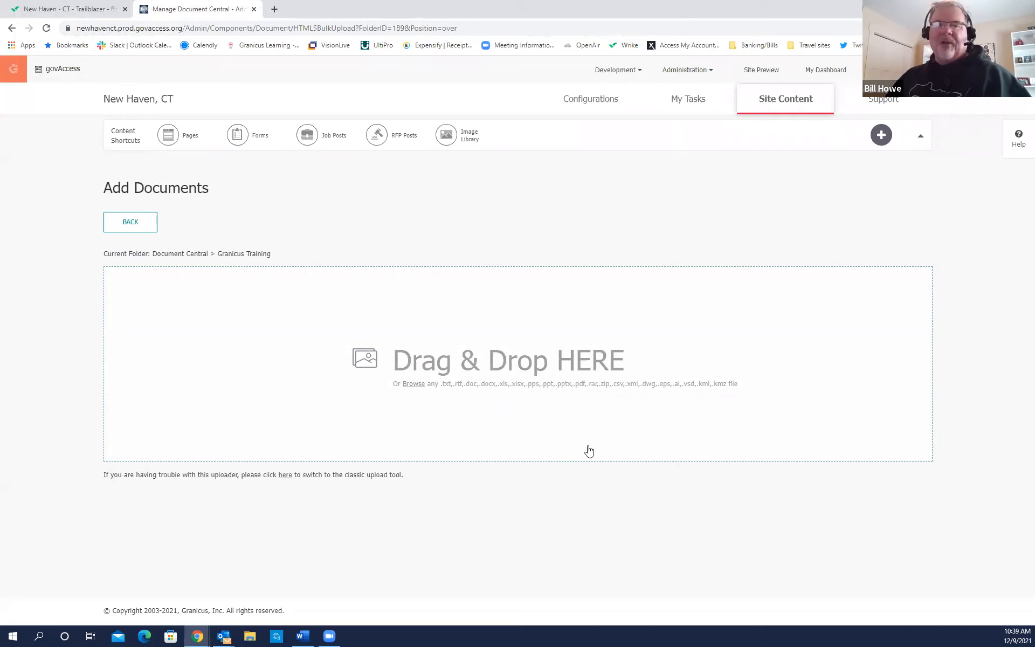
Select CMSTrainingReferenceGuide and granicus_widget_list from the Desktop in the file picker.
{"action": "left_click", "coordinate": [419, 387]}
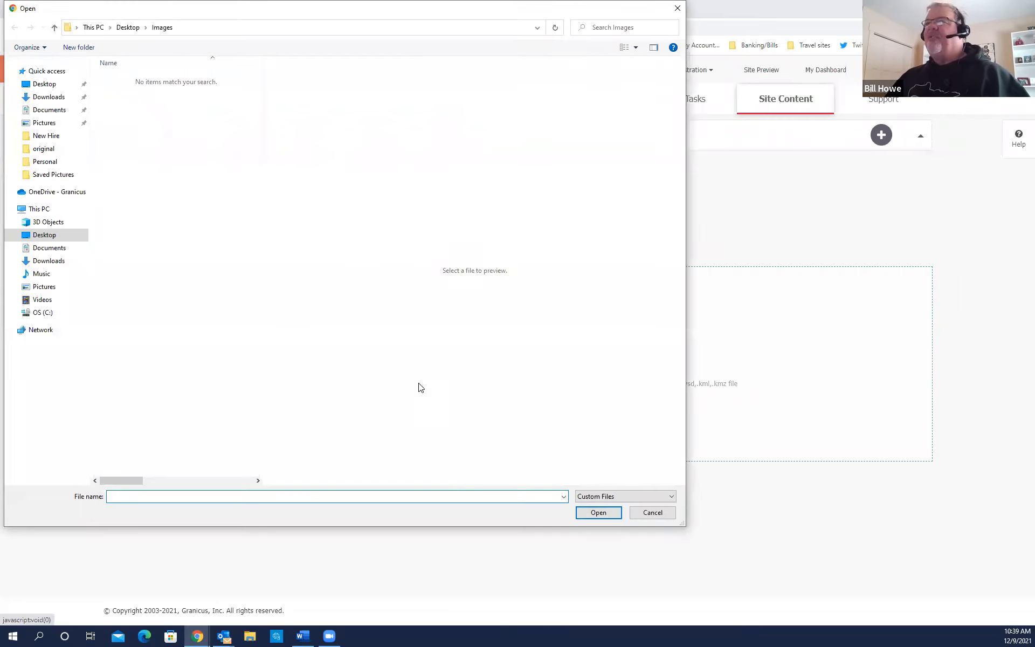
{"action": "left_click", "coordinate": [46, 85]}
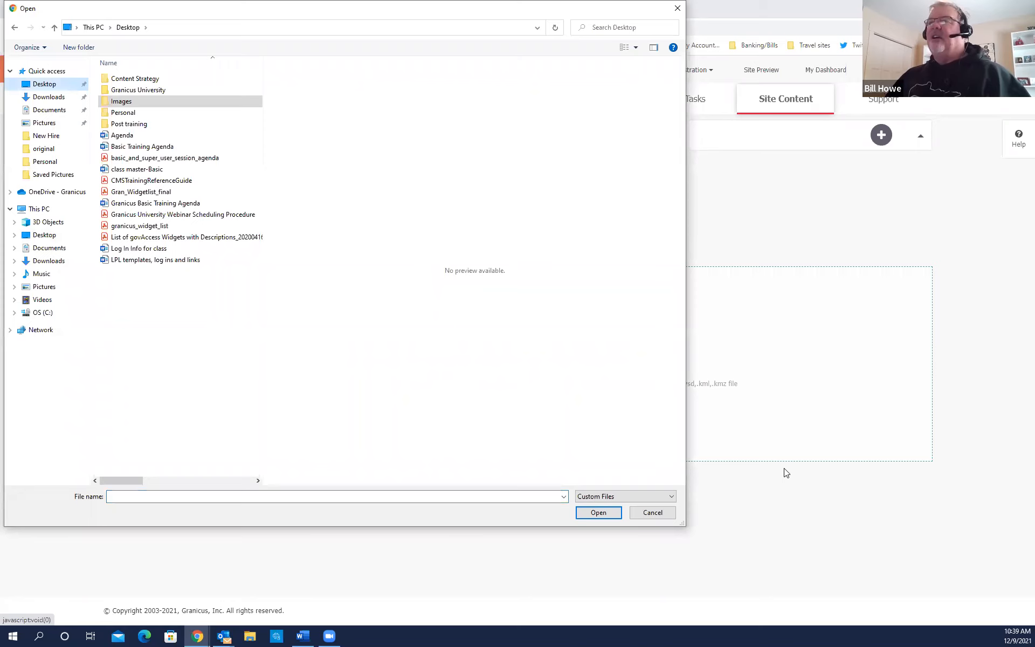
{"action": "left_click", "coordinate": [150, 181]}
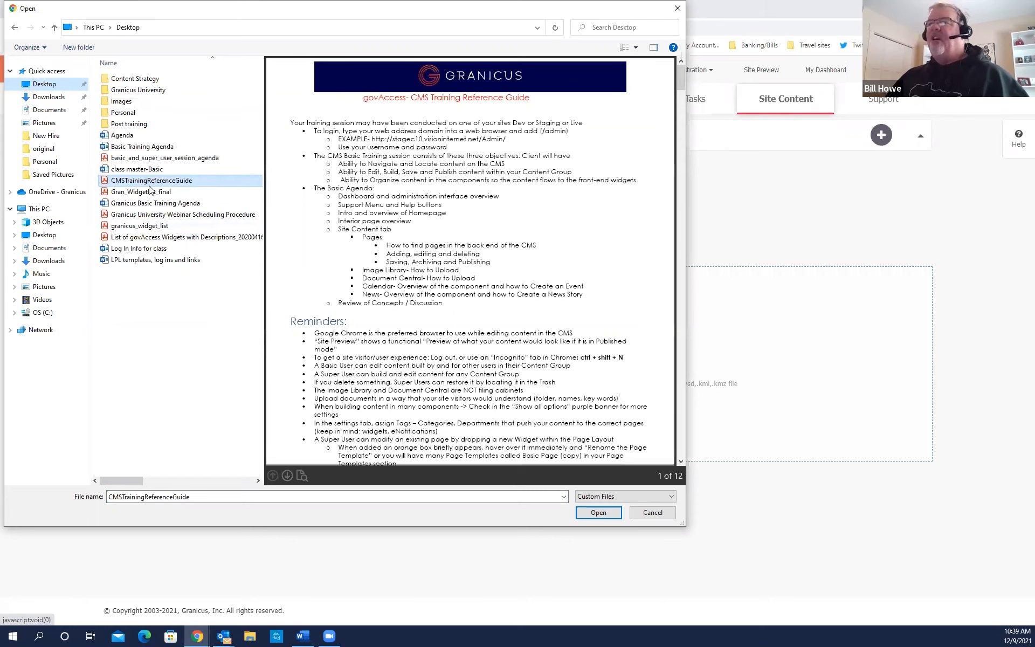
{"action": "left_click", "coordinate": [148, 226], "text": "ctrl"}
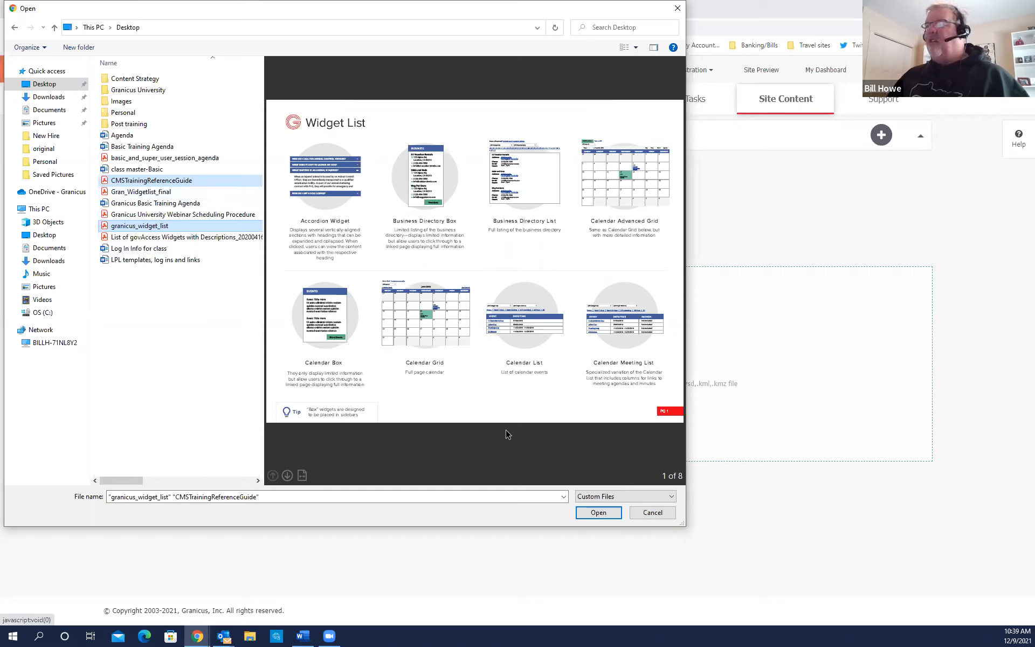
Upload both files, assign them to the Admin content group, and select CMSTrainingReferenceGuide.
{"action": "left_click", "coordinate": [598, 512]}
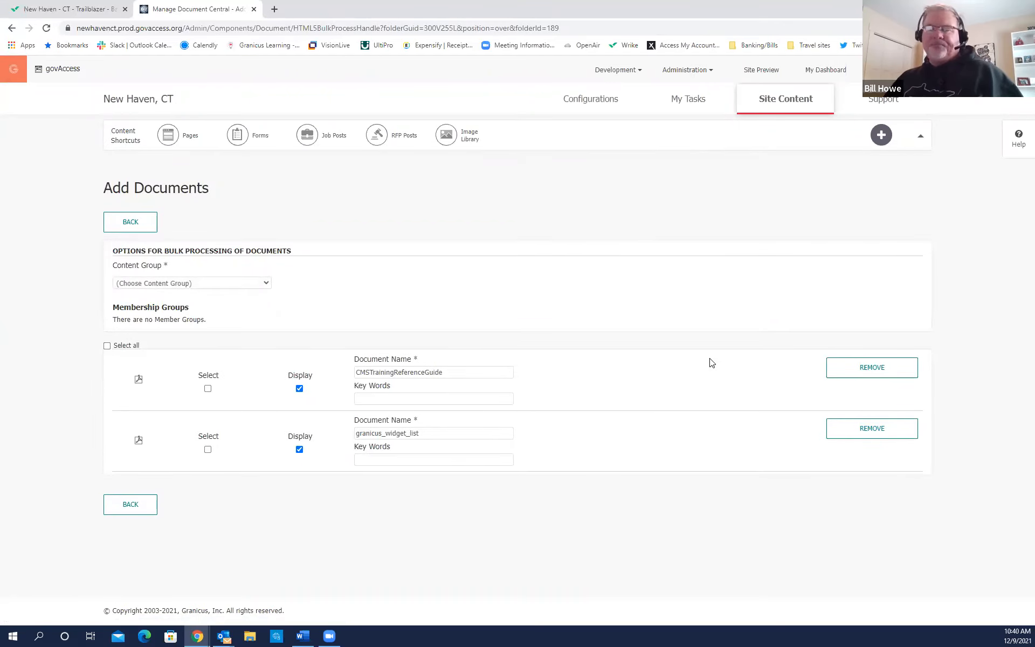
{"action": "left_click", "coordinate": [152, 272]}
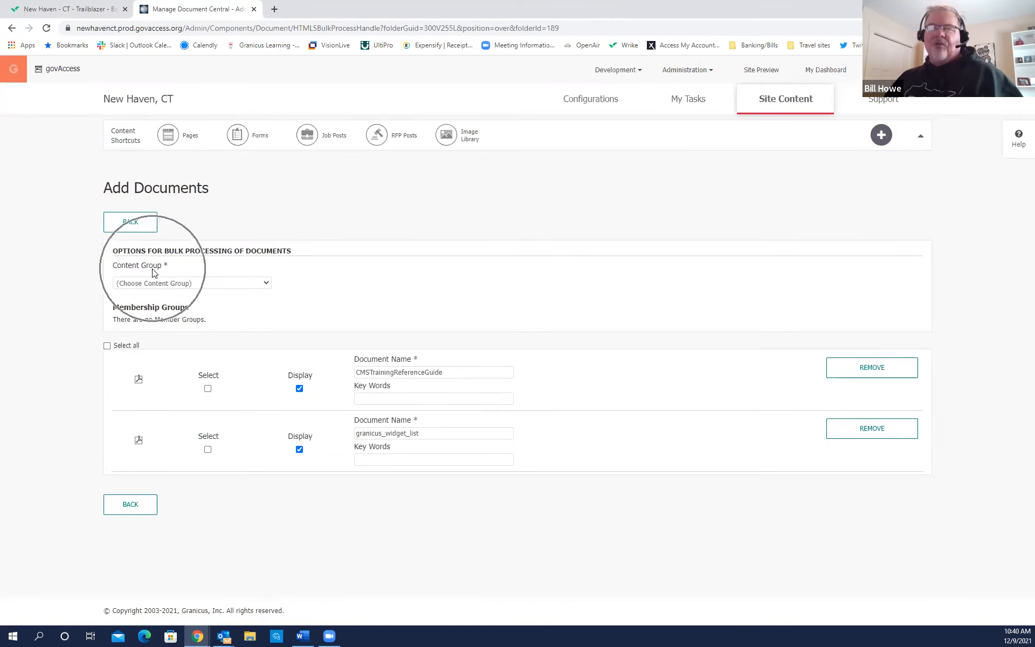
{"action": "left_click", "coordinate": [267, 284]}
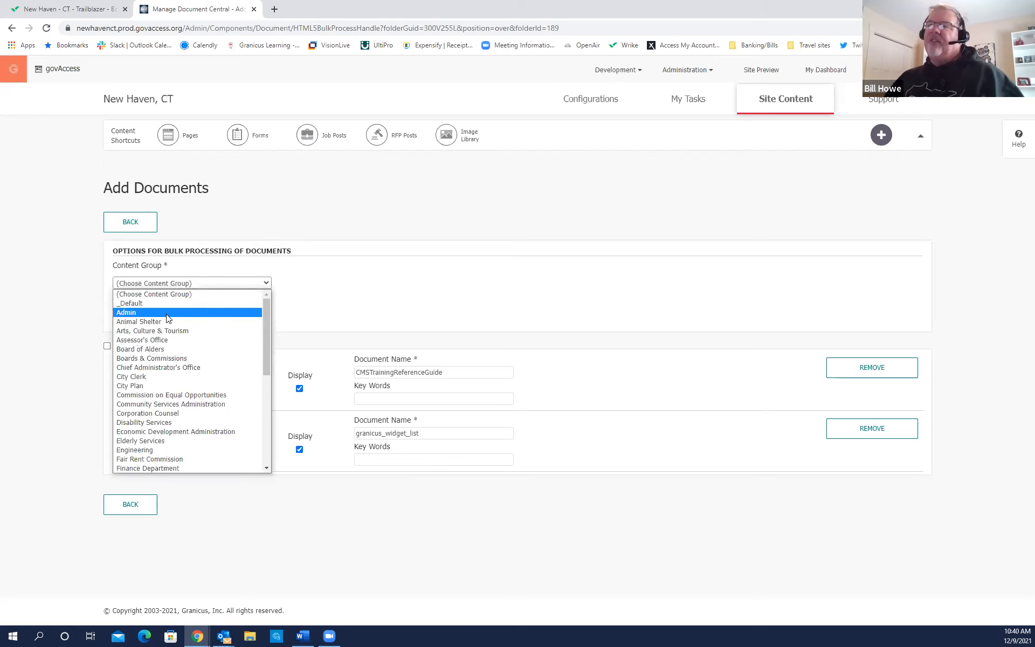
{"action": "left_click", "coordinate": [167, 312]}
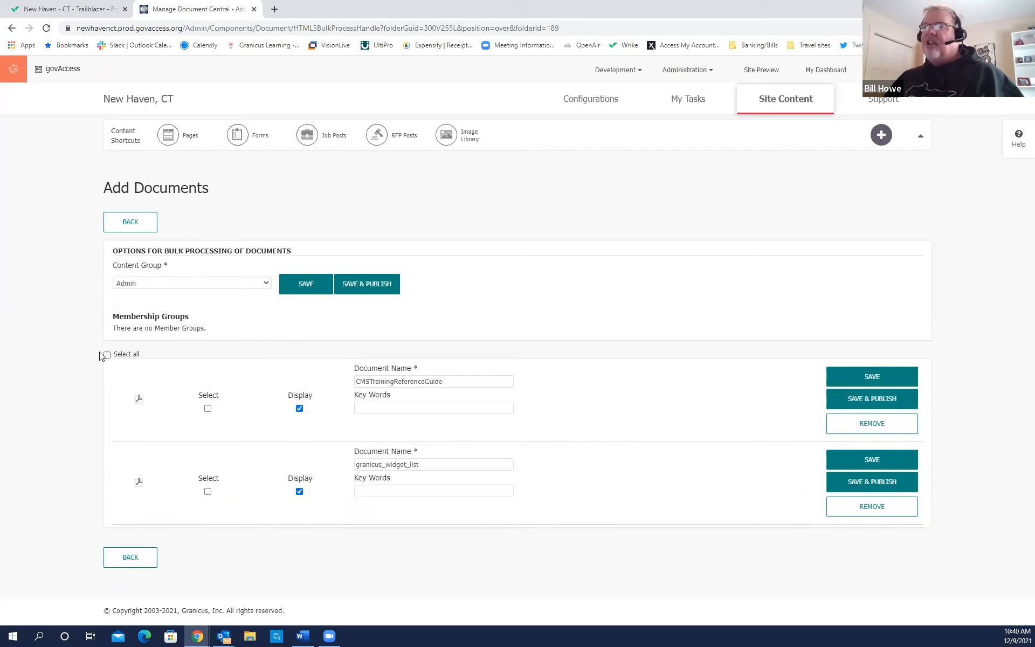
{"action": "left_click", "coordinate": [208, 408]}
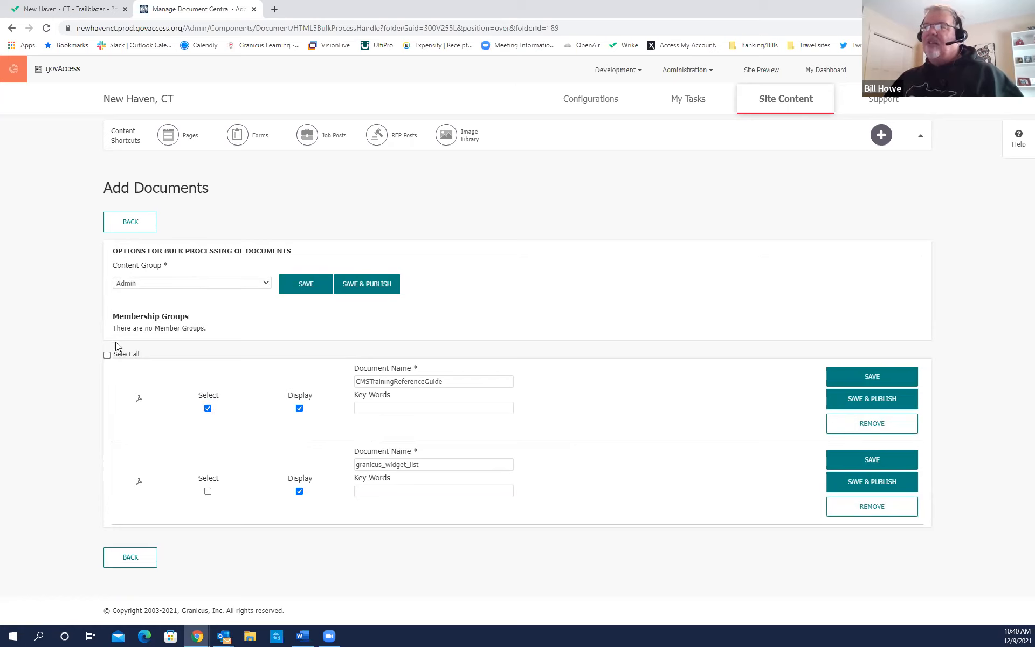
Select all uploads and rename the first to 'Content Management System Training Reference Guide'.
{"action": "left_click", "coordinate": [108, 355]}
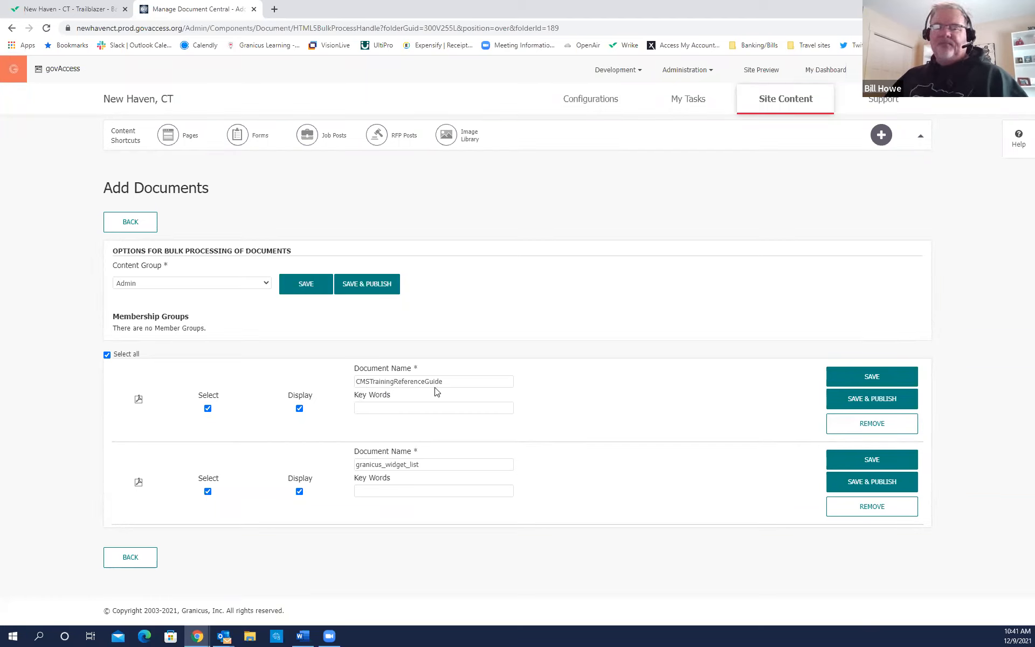
{"action": "left_click", "coordinate": [361, 381]}
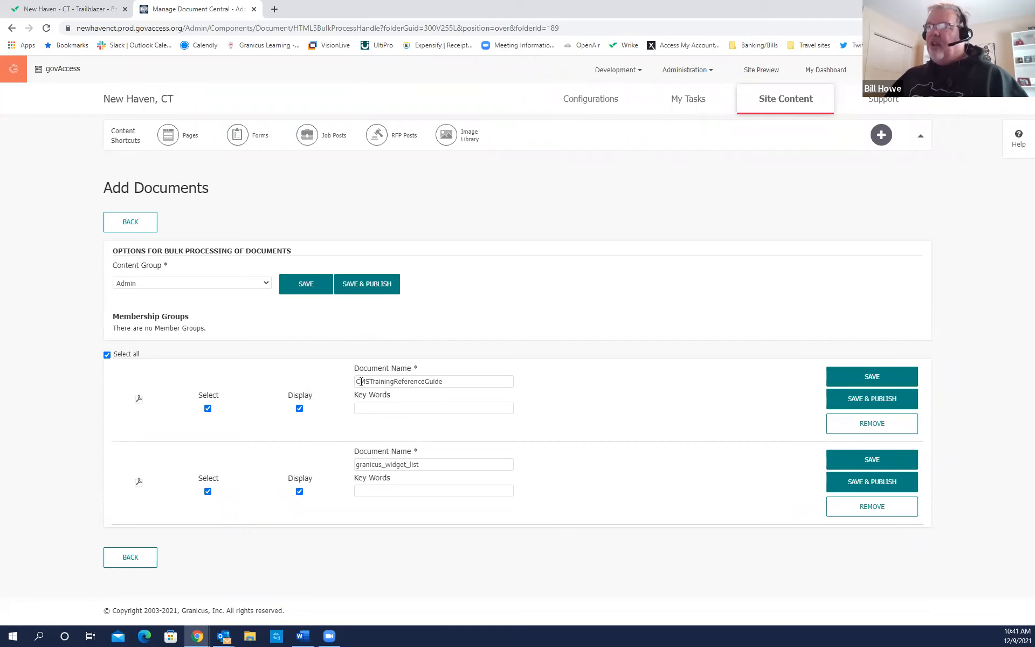
{"action": "left_click", "coordinate": [361, 381]}
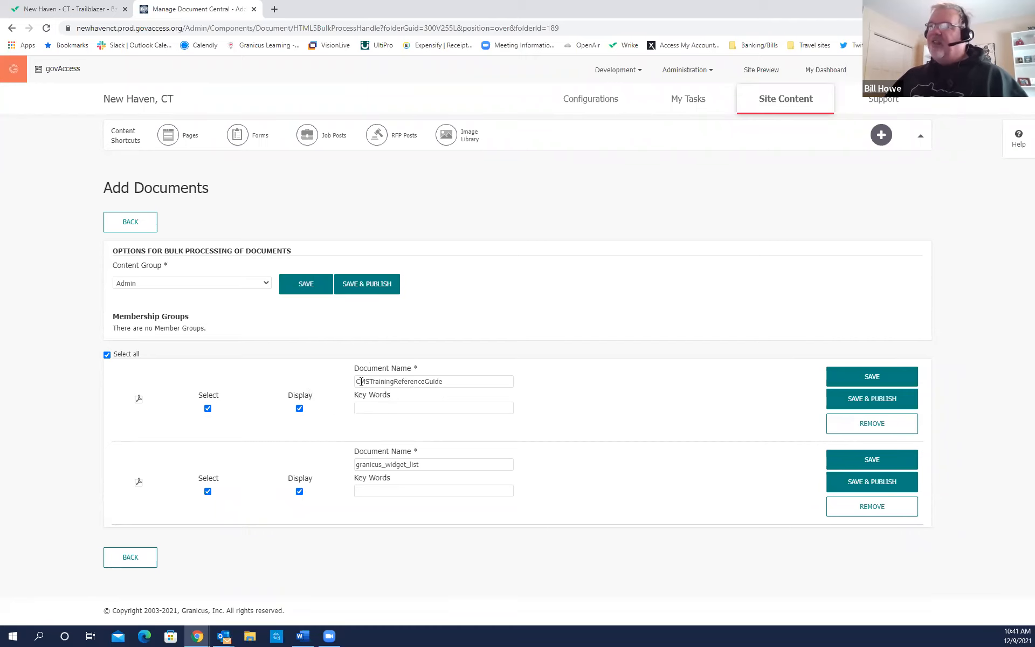
{"action": "left_click", "coordinate": [360, 381]}
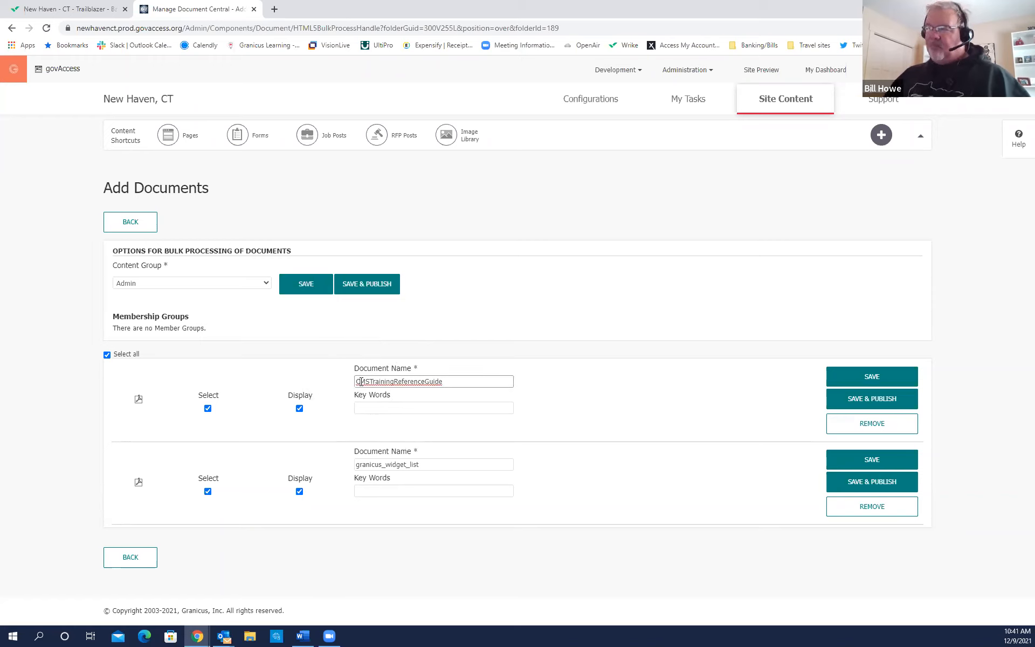
{"action": "type", "text": "ontent"}
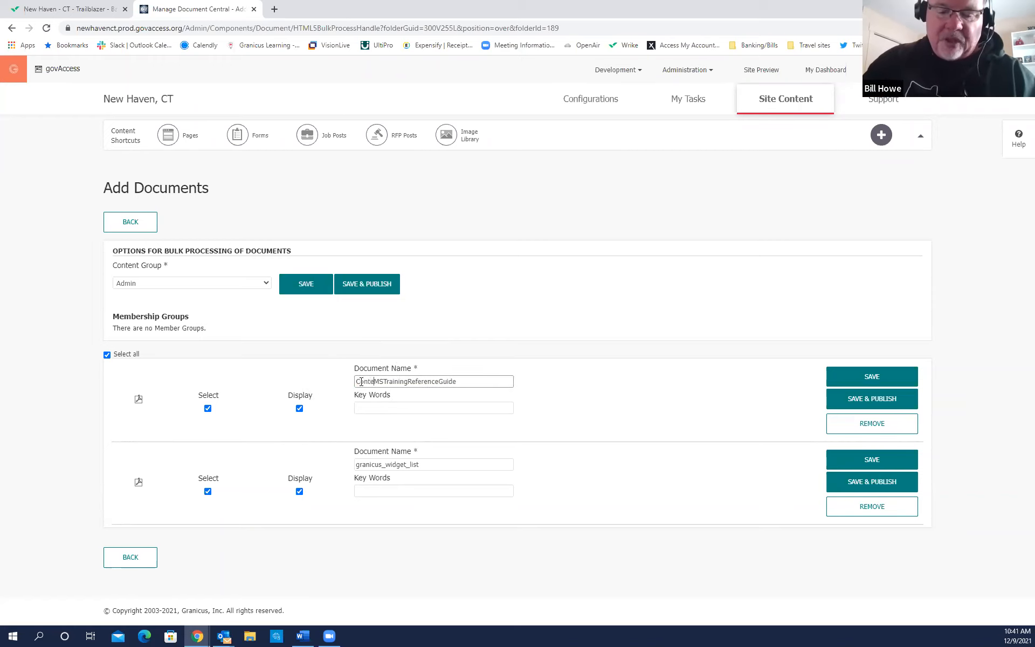
{"action": "key", "text": "Delete"}
{"action": "type", "text": "Management"}
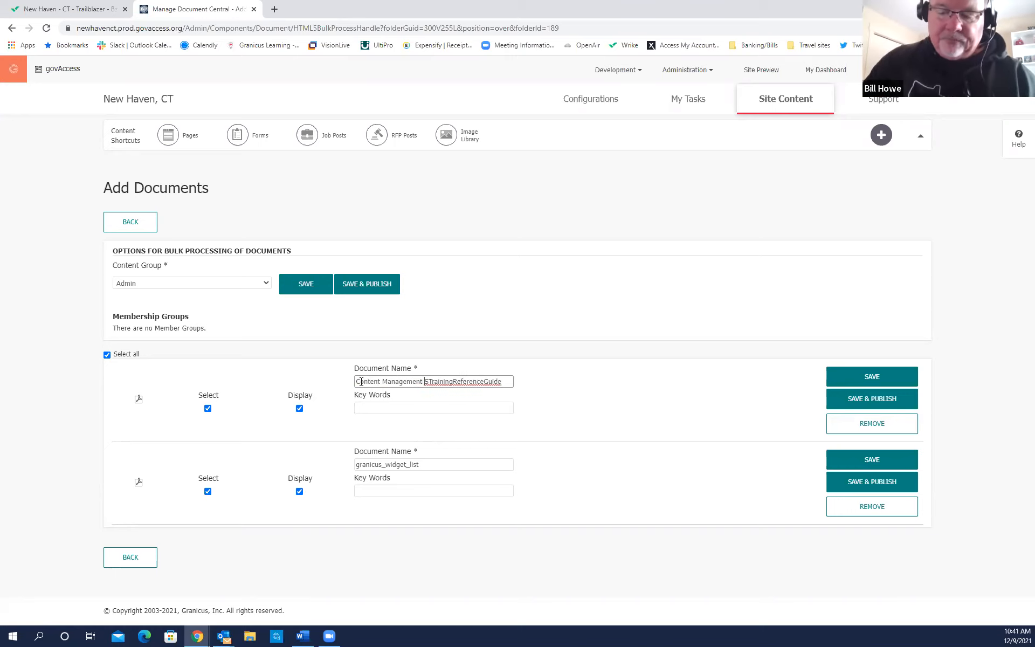
{"action": "key", "text": "Delete"}
{"action": "type", "text": "System"}
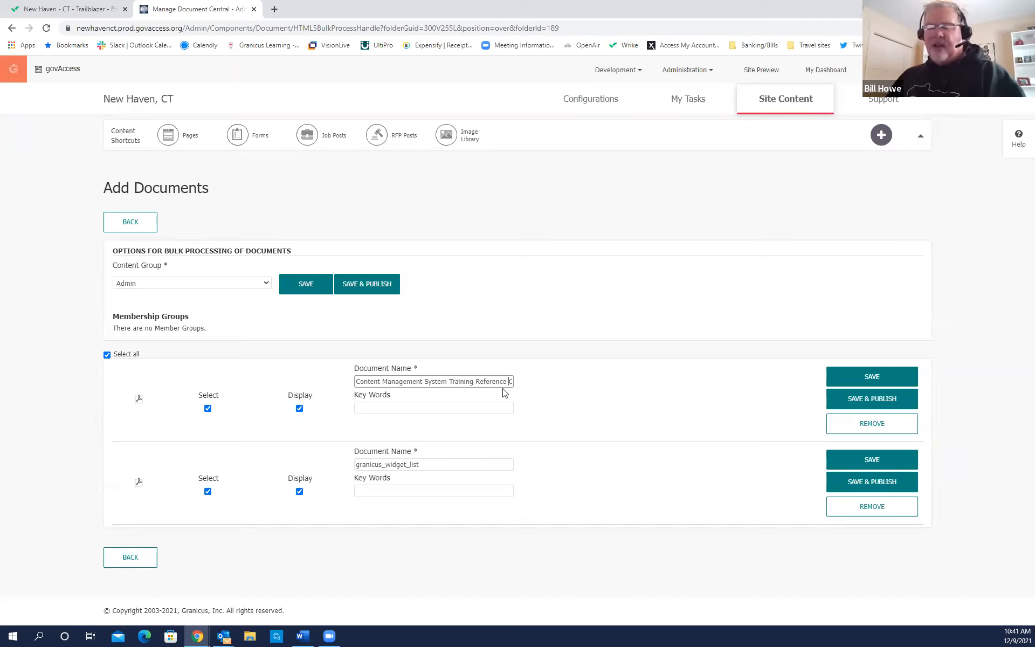
{"action": "key", "text": "Right"}
{"action": "key", "text": "Right"}
{"action": "key", "text": "Right"}
{"action": "key", "text": "Right"}
{"action": "key", "text": "Right"}
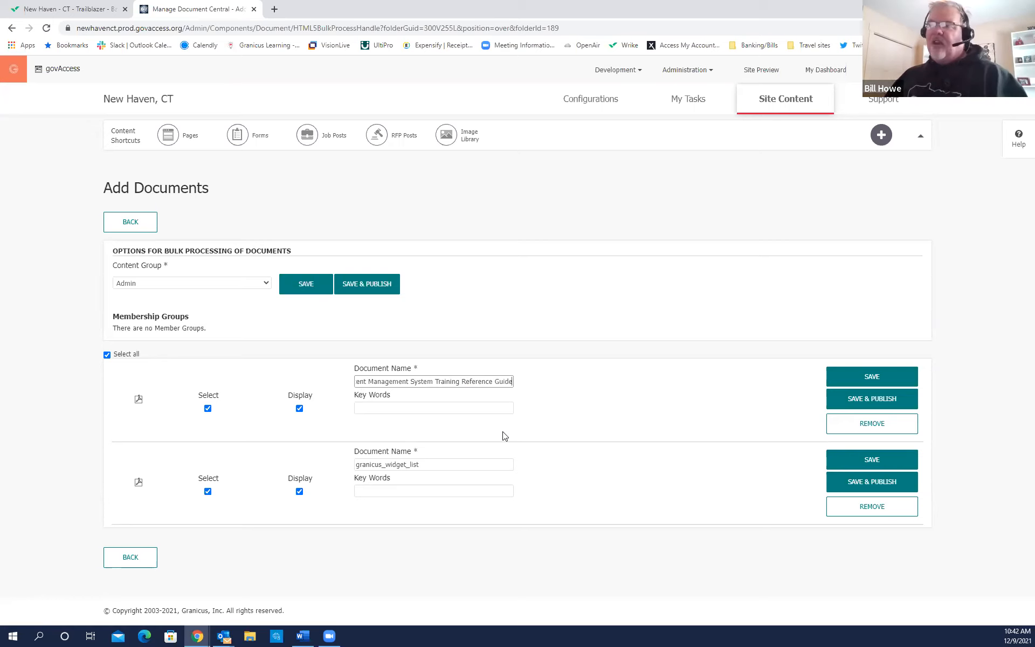
{"action": "key", "text": "ctrl"}
{"action": "key", "text": "ctrl"}
{"action": "key", "text": "ctrl"}
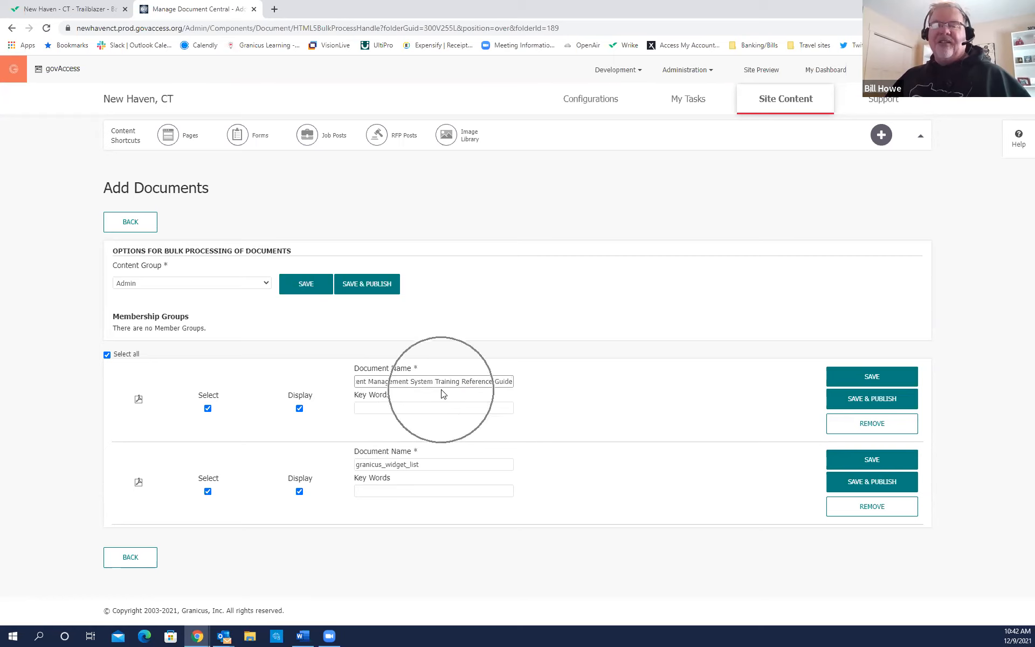
Give the documents keywords 'Granicus Training Guide' and 'Granicus Widgets', then save and publish.
{"action": "left_click", "coordinate": [402, 408]}
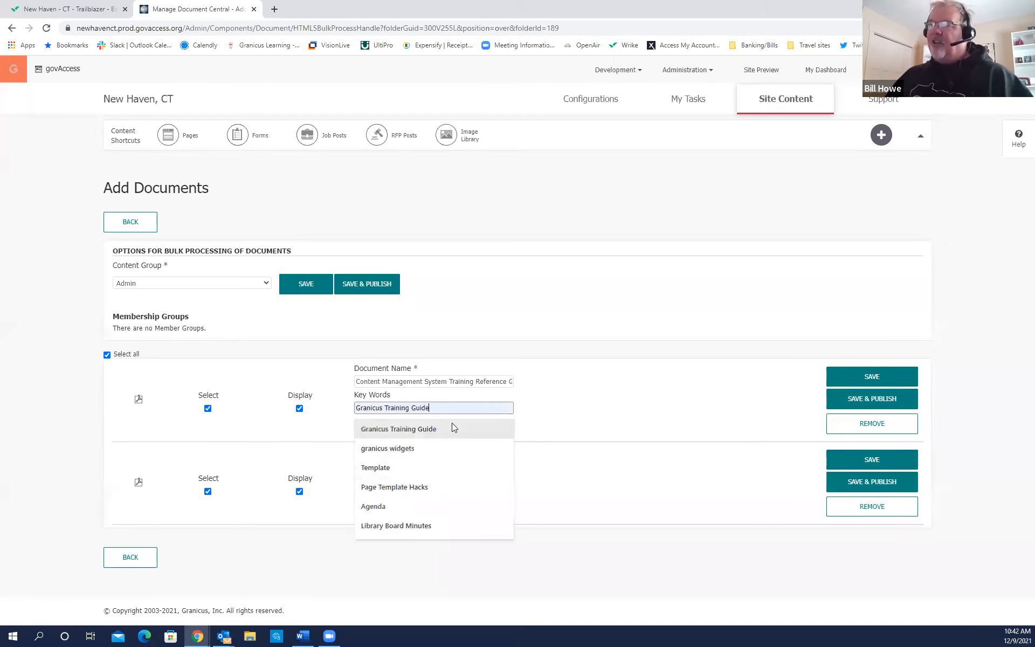
{"action": "left_click", "coordinate": [404, 430]}
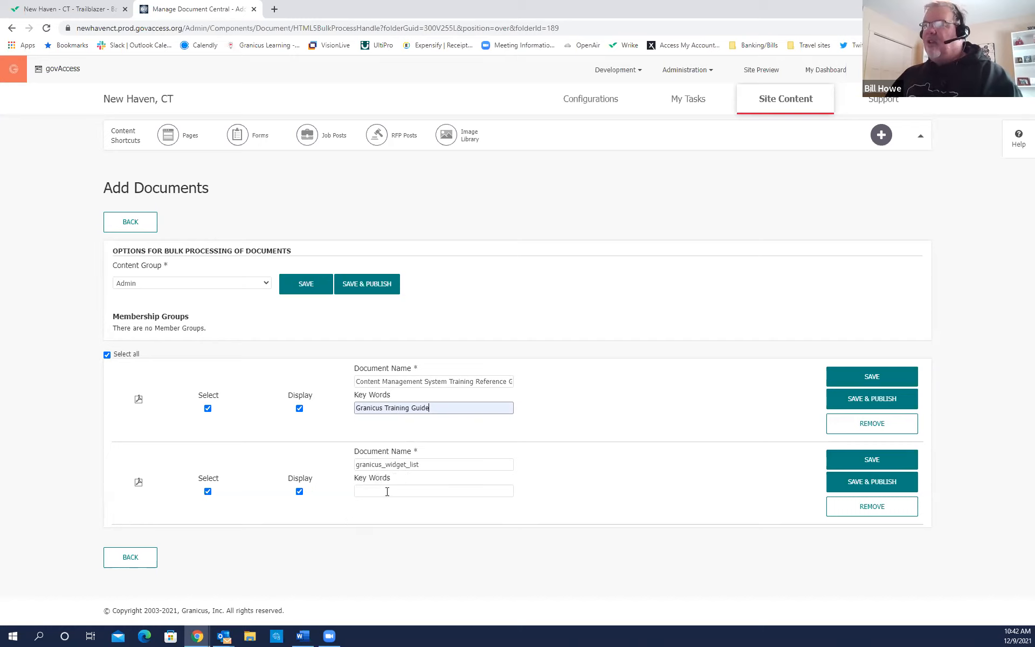
{"action": "left_click", "coordinate": [451, 490]}
{"action": "left_click", "coordinate": [404, 510]}
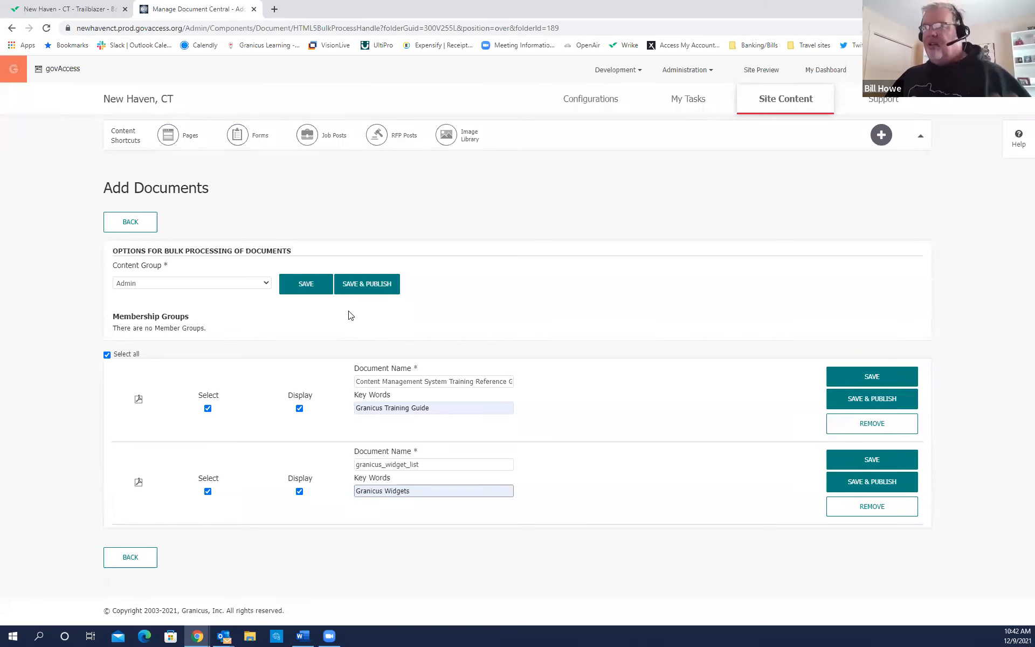
{"action": "left_click", "coordinate": [375, 287]}
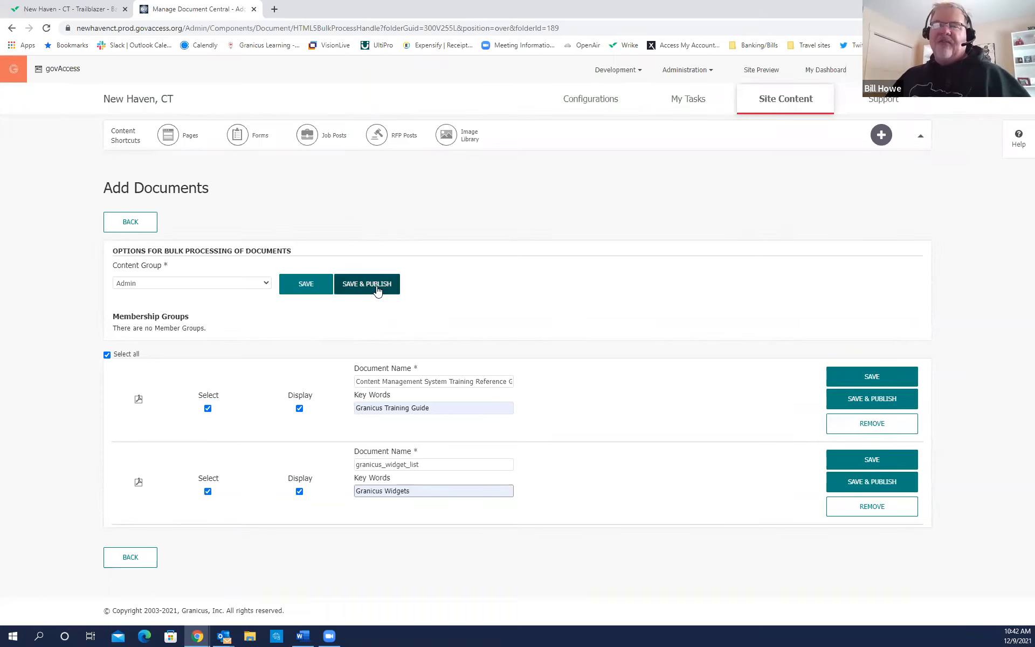
Save and publish both documents and review them in the Granicus Training folder.
{"action": "left_click", "coordinate": [375, 288]}
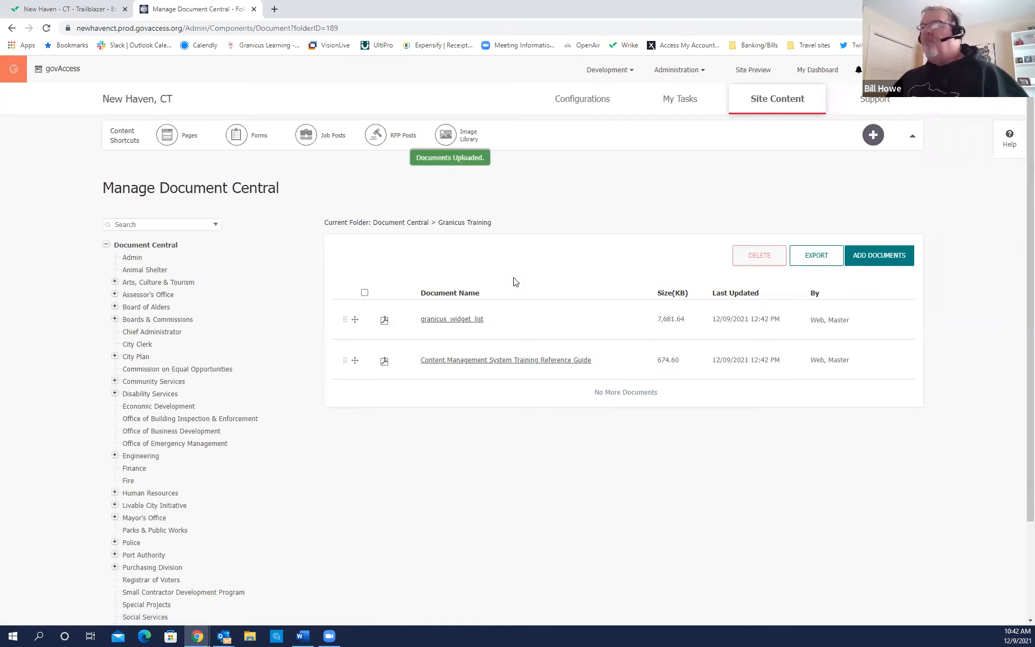
{"action": "scroll", "coordinate": [323, 461], "scroll_direction": "down", "scroll_amount": 2}
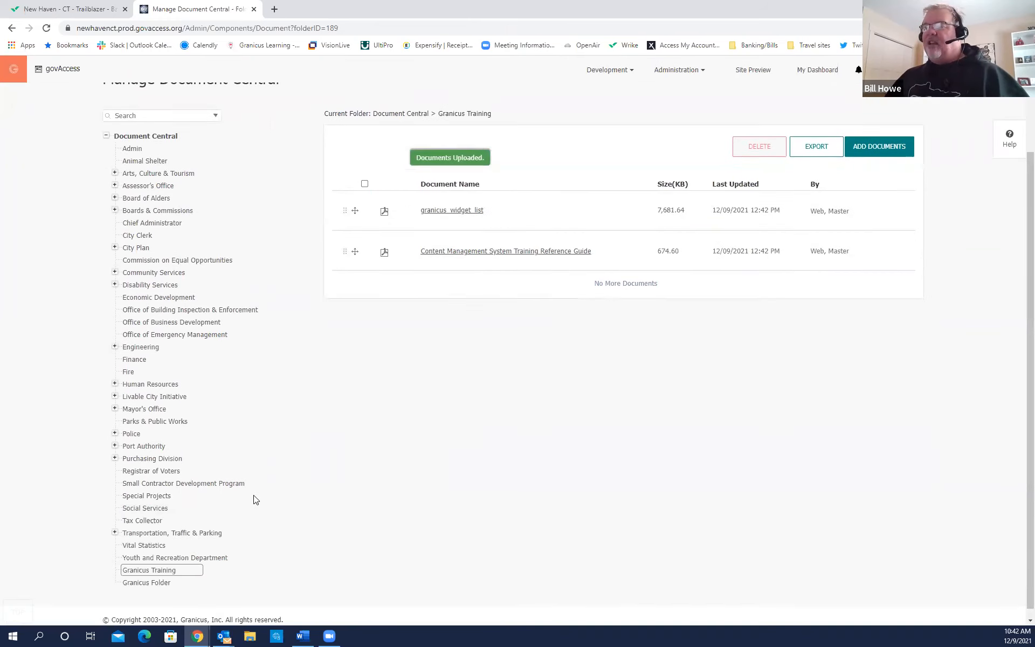
{"action": "left_click", "coordinate": [154, 575]}
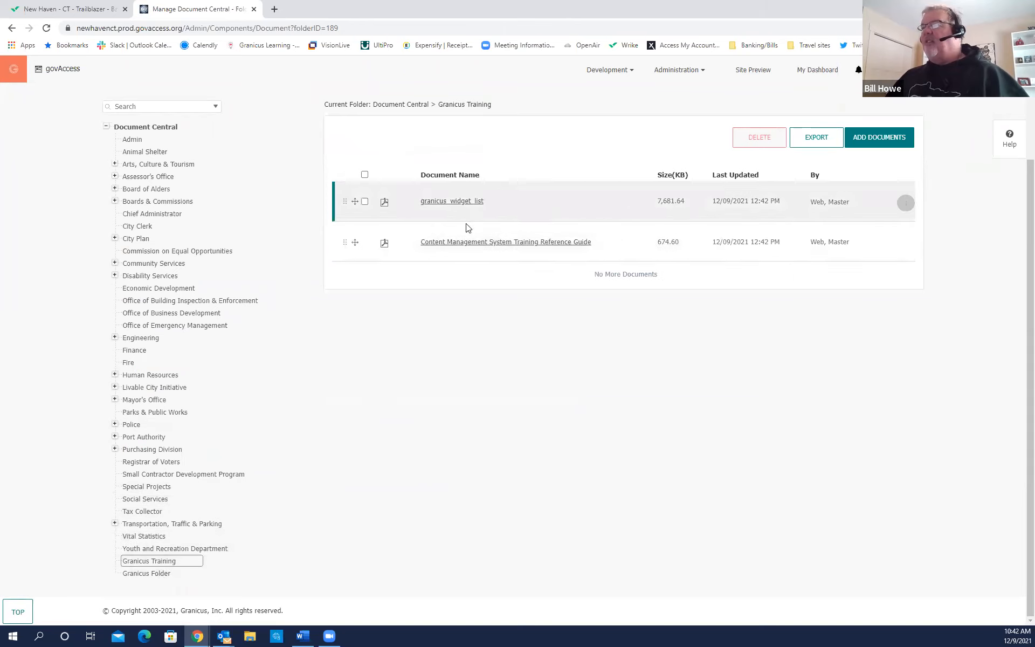
{"action": "scroll", "coordinate": [467, 356], "scroll_direction": "up", "scroll_amount": 2}
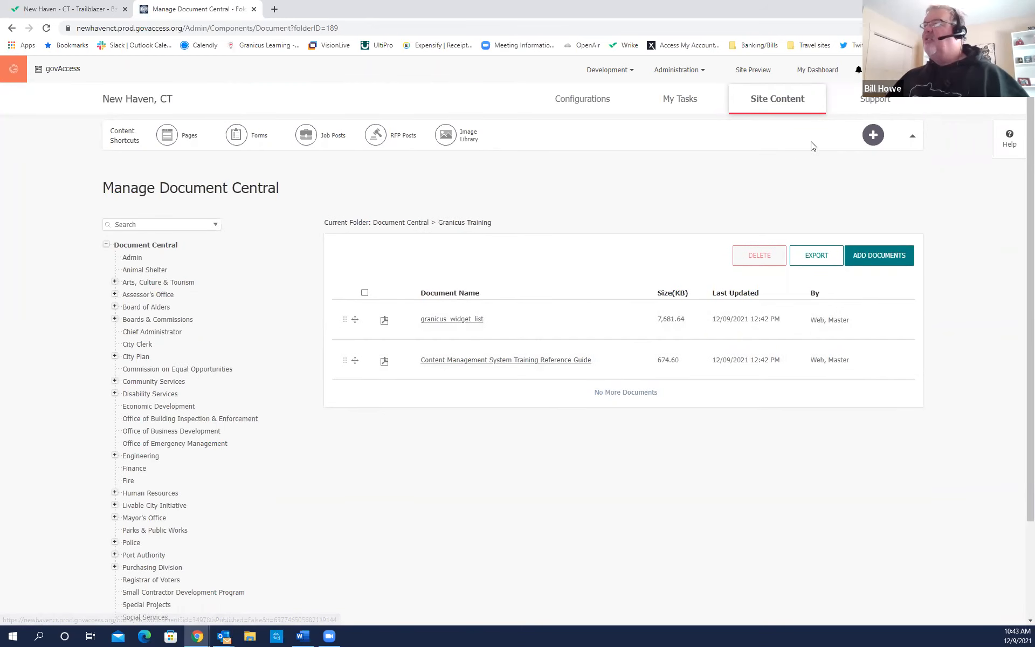
Return to My Dashboard and choose Add an Image to reach Manage Image Library.
{"action": "left_click", "coordinate": [817, 70]}
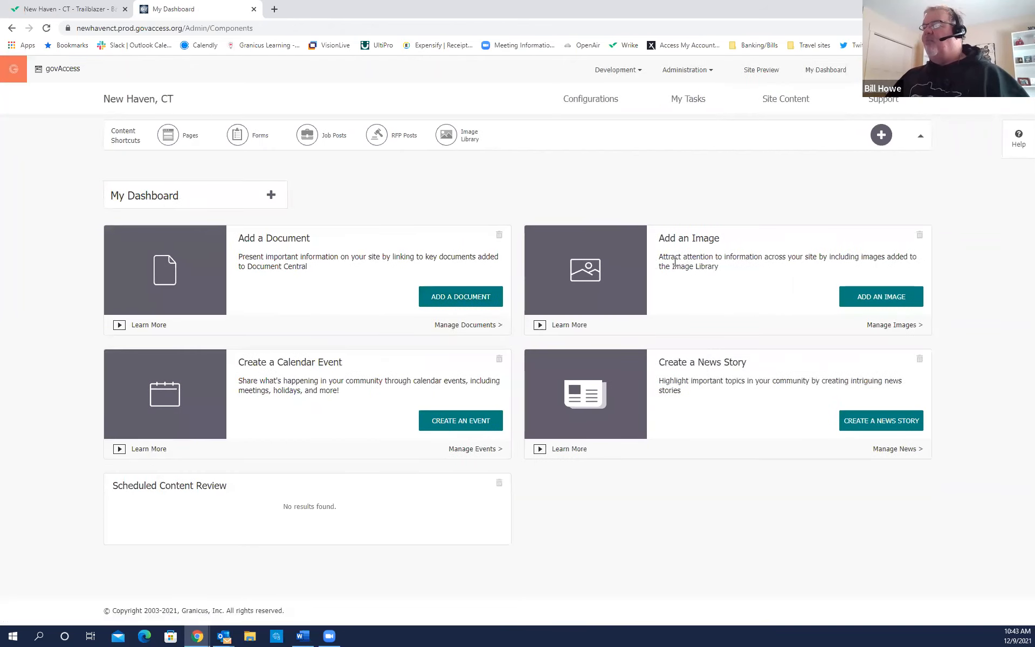
{"action": "key", "text": "ctrl"}
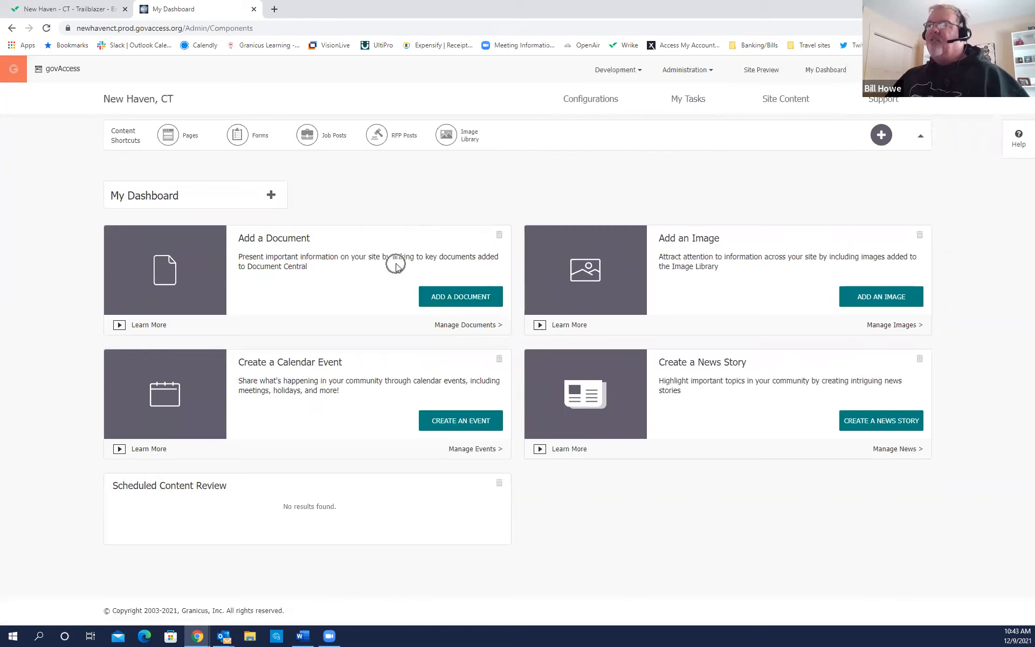
{"action": "key", "text": "ctrl"}
{"action": "key", "text": "ctrl"}
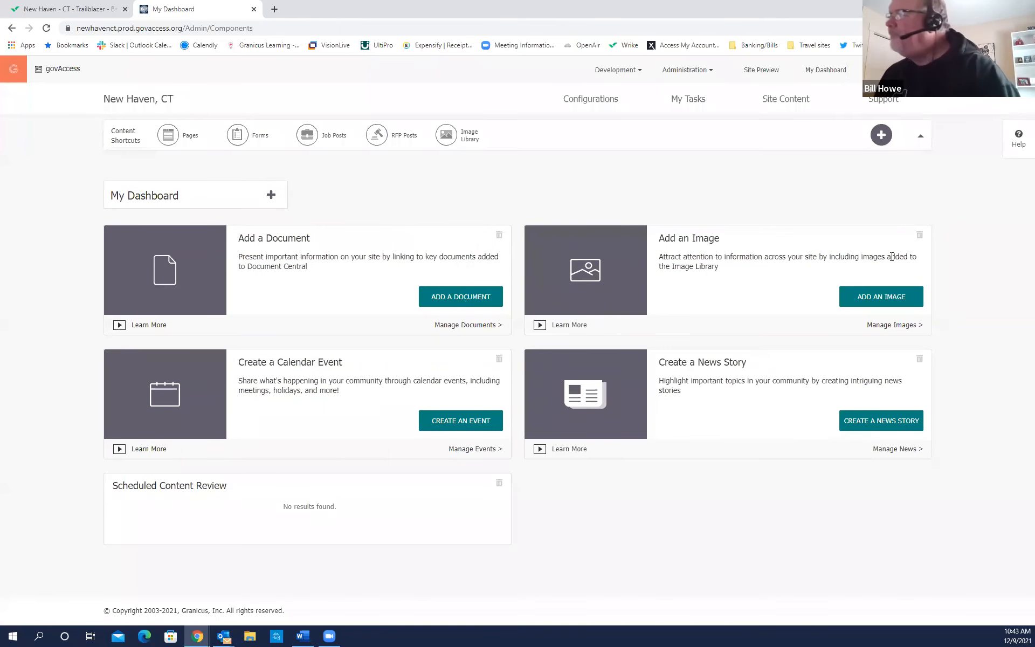
{"action": "left_click", "coordinate": [889, 300]}
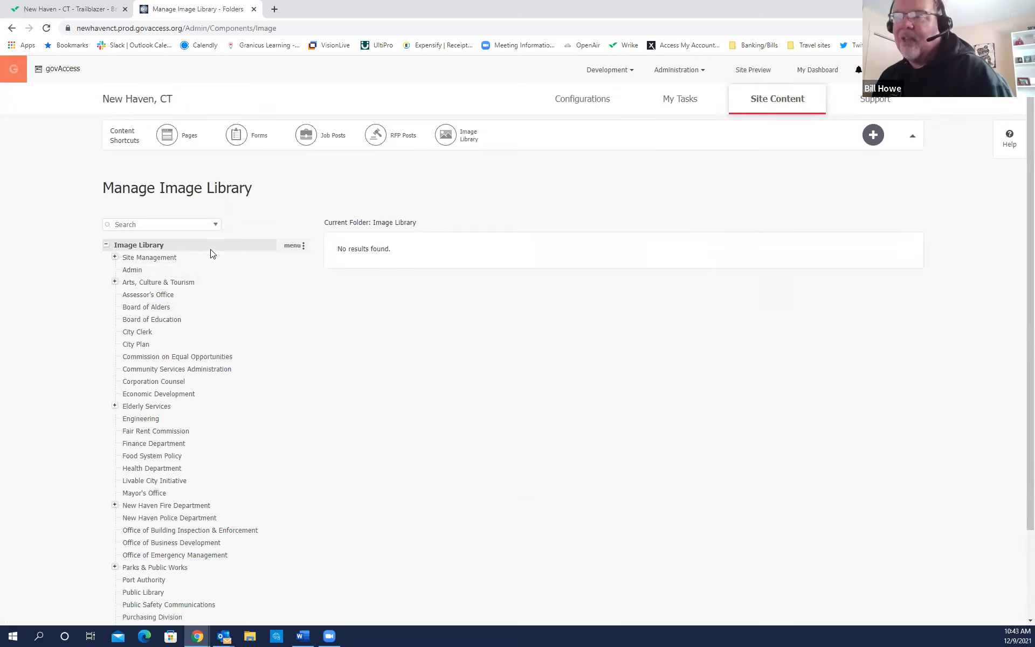
Add a 'Granicus Training' subfolder at the bottom of the Image Library and open it.
{"action": "scroll", "coordinate": [210, 254], "scroll_direction": "down", "scroll_amount": 2}
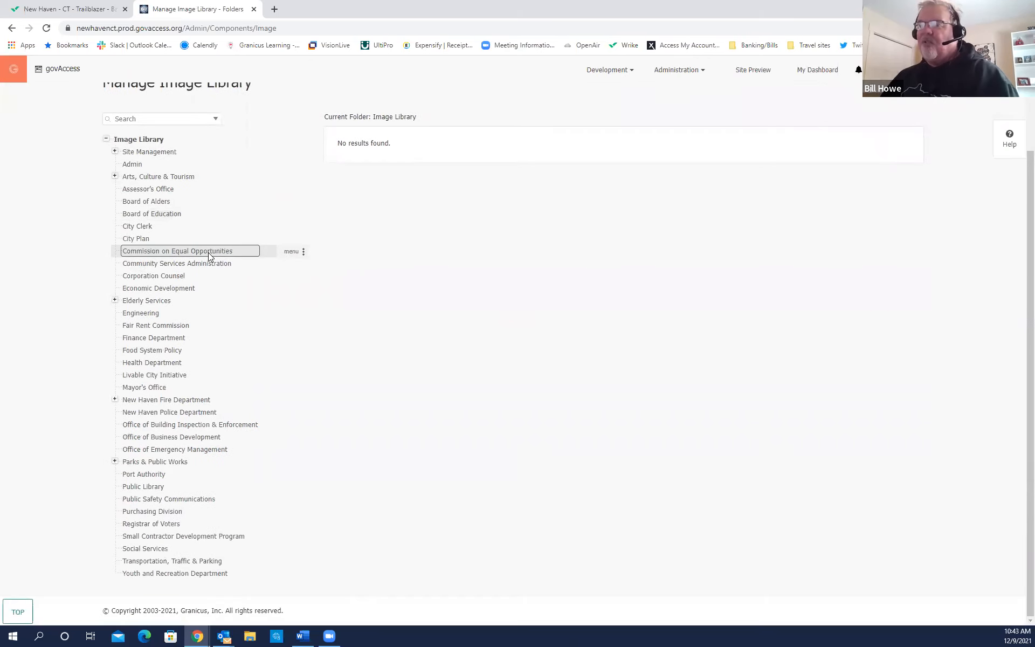
{"action": "scroll", "coordinate": [210, 253], "scroll_direction": "up", "scroll_amount": 2}
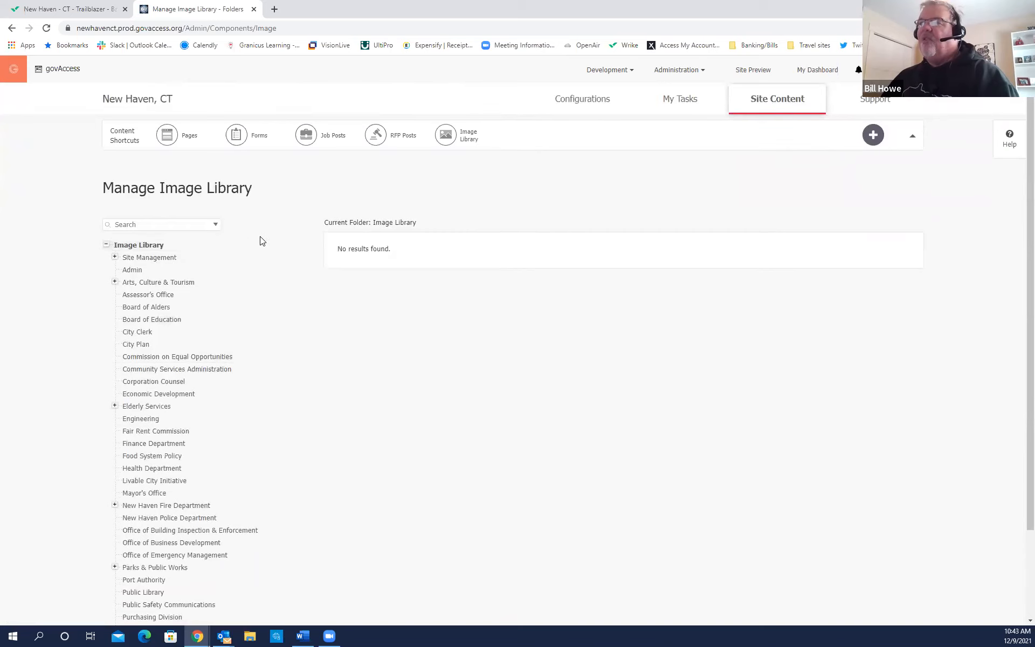
{"action": "left_click", "coordinate": [286, 247]}
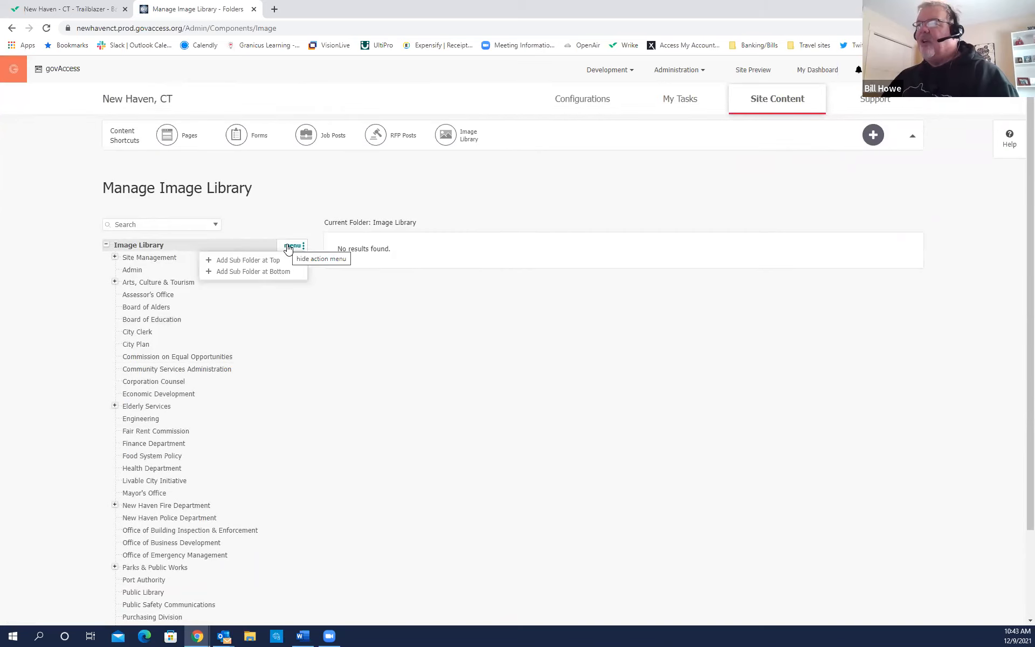
{"action": "left_click", "coordinate": [266, 273]}
{"action": "left_click", "coordinate": [466, 359]}
{"action": "type", "text": "Granicus Tr"}
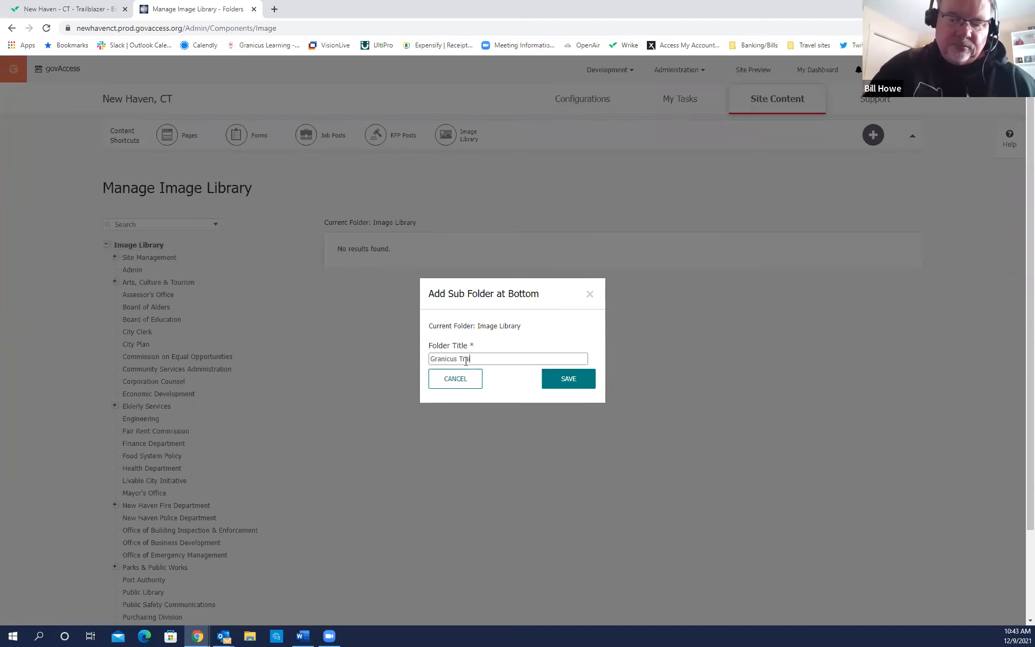
{"action": "left_click", "coordinate": [571, 379]}
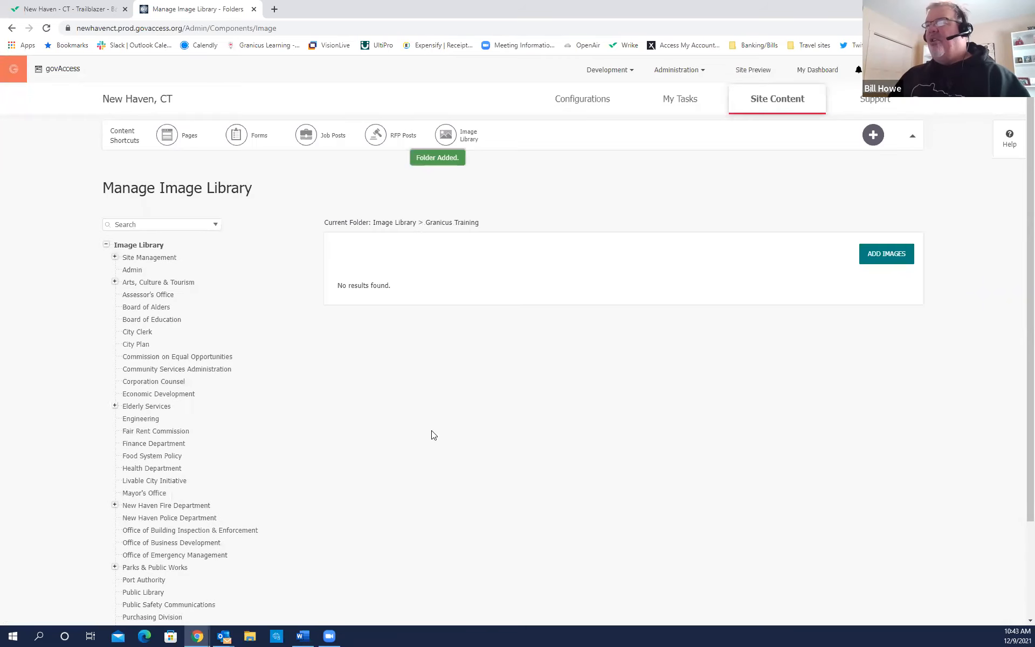
{"action": "scroll", "coordinate": [232, 447], "scroll_direction": "down", "scroll_amount": 3}
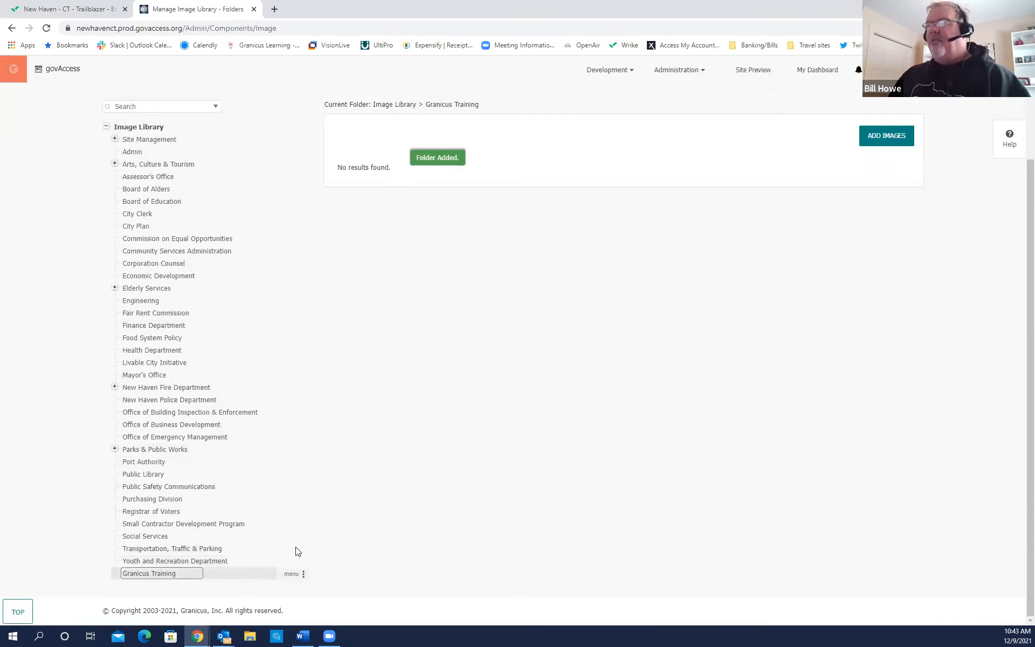
Open the Add Images page for Granicus Training and browse for files on the Desktop.
{"action": "left_click", "coordinate": [886, 141]}
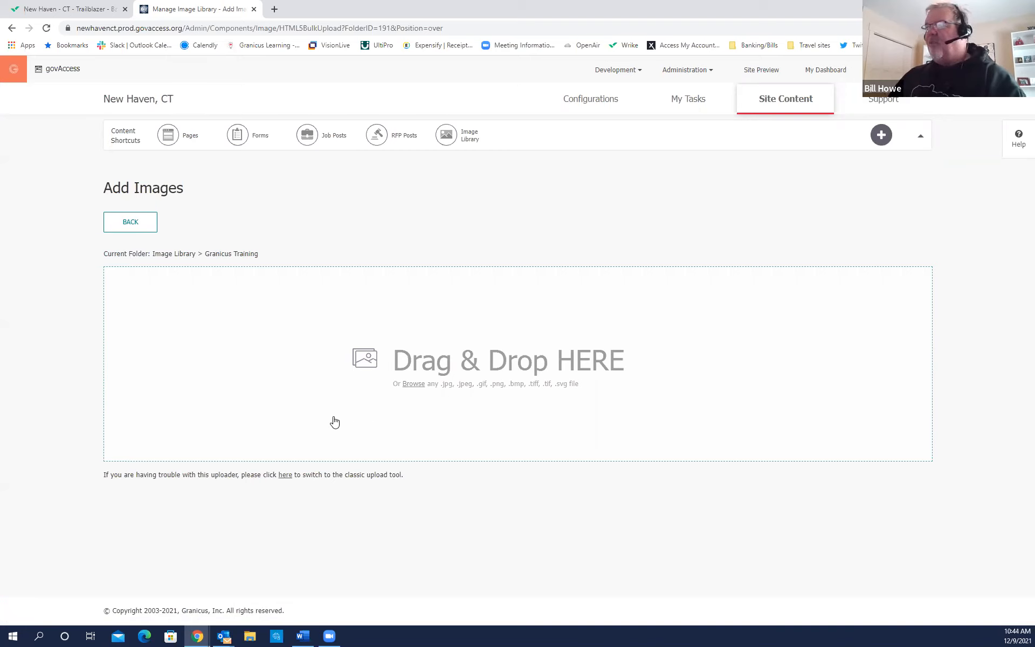
{"action": "left_click", "coordinate": [414, 384]}
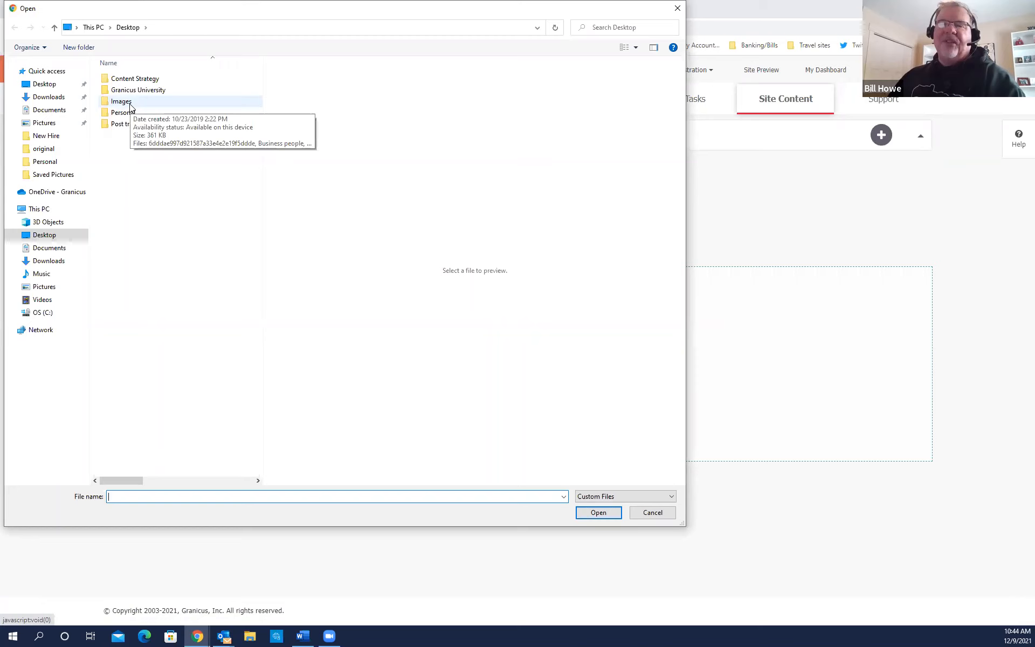
Upload the street sweeper, Dog park and Outdoor rink pictures from the Desktop Images folder.
{"action": "double_click", "coordinate": [122, 101]}
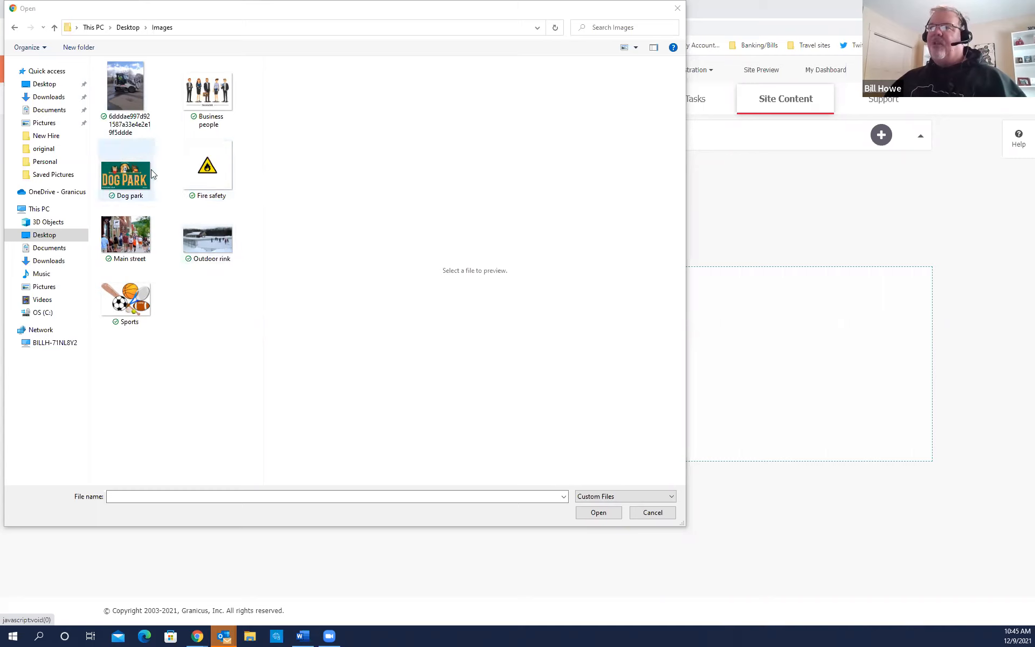
{"action": "left_click", "coordinate": [125, 99]}
{"action": "left_click", "coordinate": [125, 172], "text": "ctrl"}
{"action": "left_click", "coordinate": [232, 256], "text": "ctrl"}
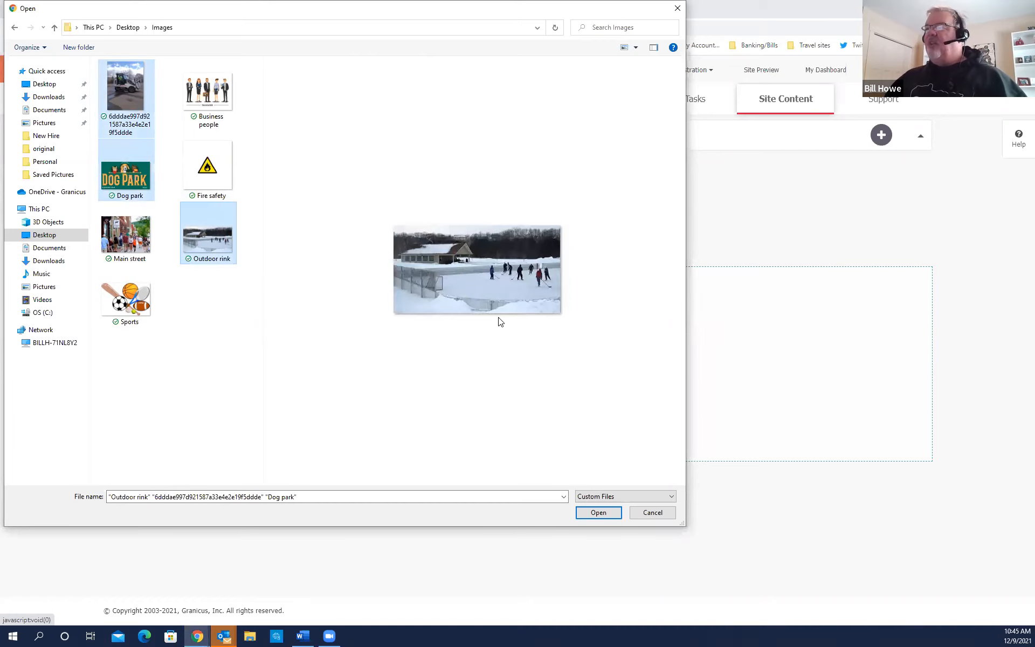
{"action": "key", "text": "ctrl"}
{"action": "key", "text": "ctrl"}
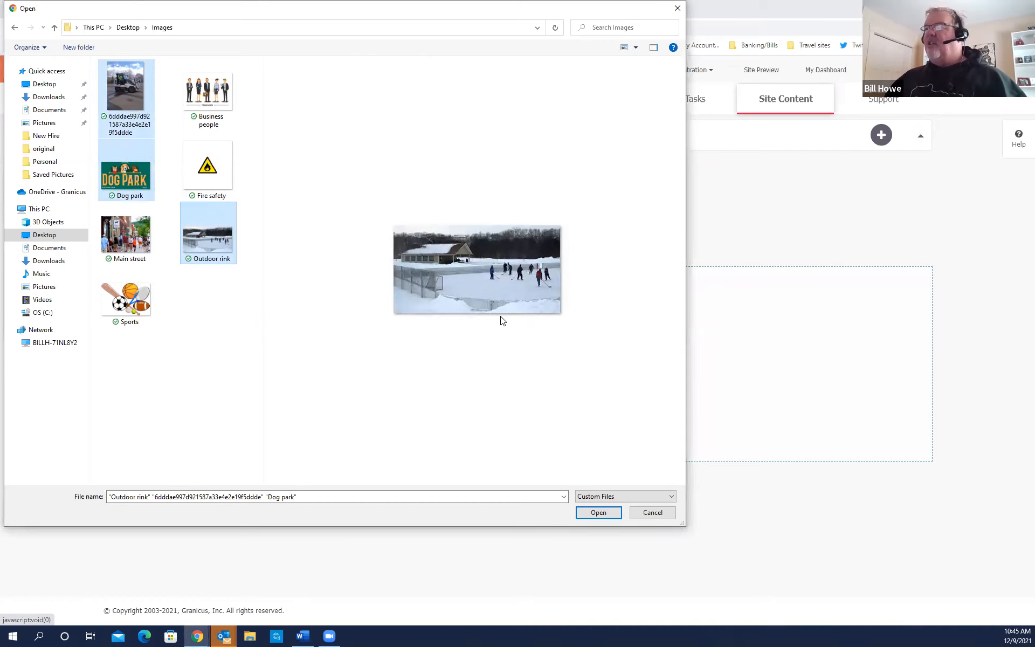
{"action": "key", "text": "ctrl"}
{"action": "key", "text": "ctrl"}
{"action": "key", "text": "ctrl"}
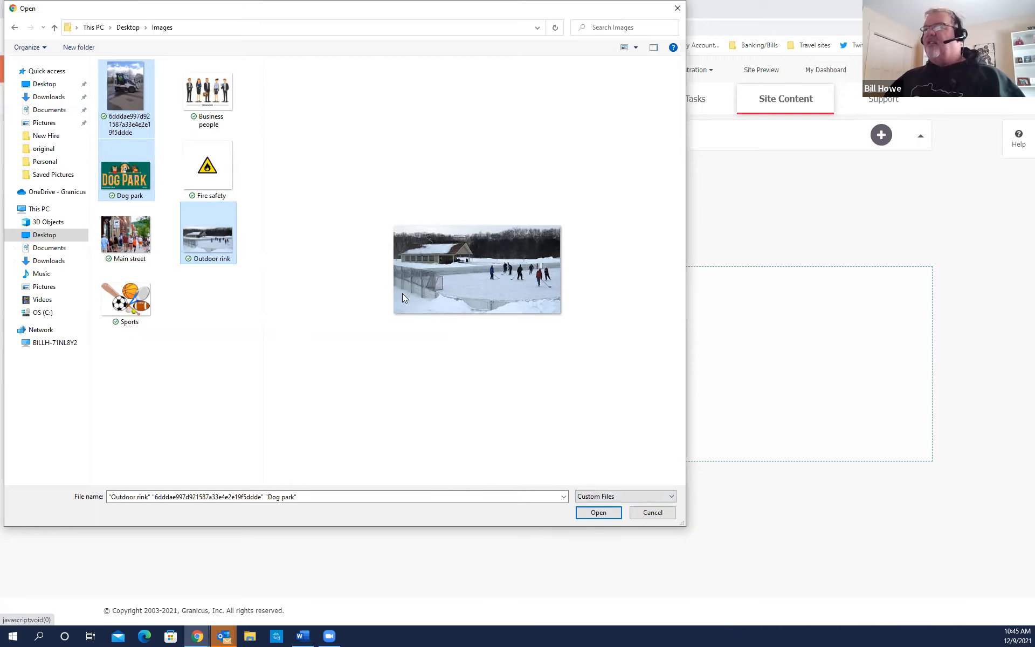
{"action": "left_click", "coordinate": [601, 512]}
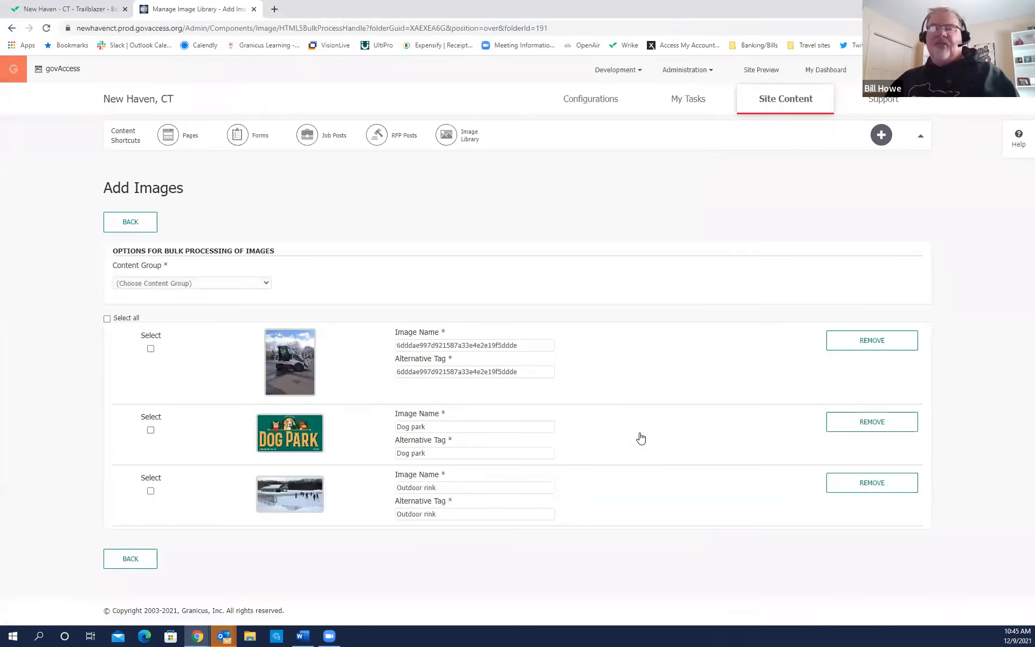
Assign the three uploaded images to the Admin content group and select all of them.
{"action": "left_click", "coordinate": [264, 282]}
{"action": "left_click", "coordinate": [215, 312]}
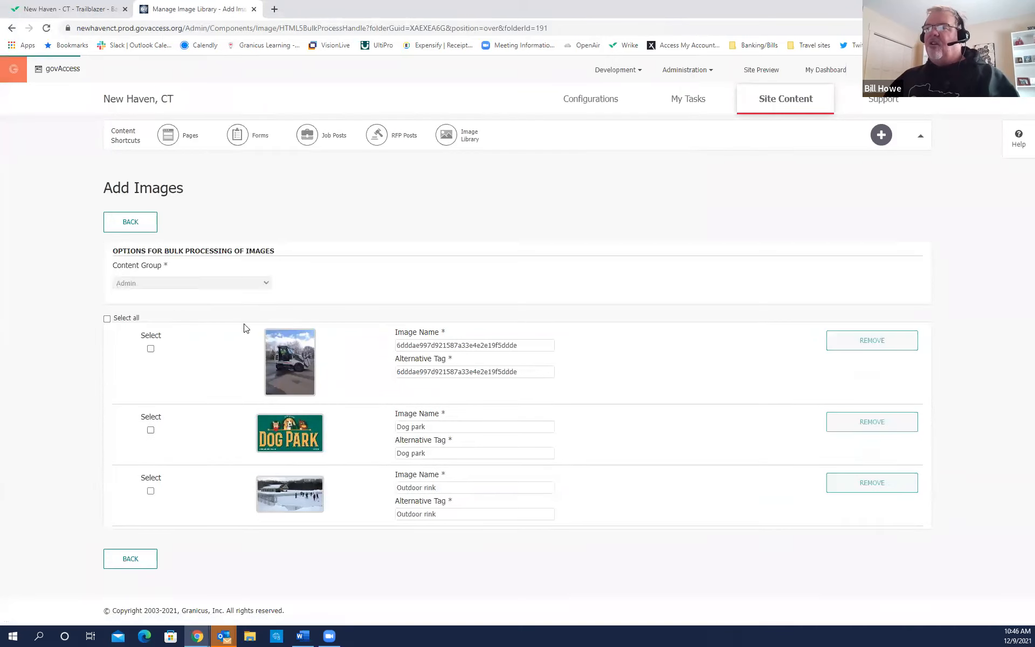
{"action": "left_click", "coordinate": [105, 327]}
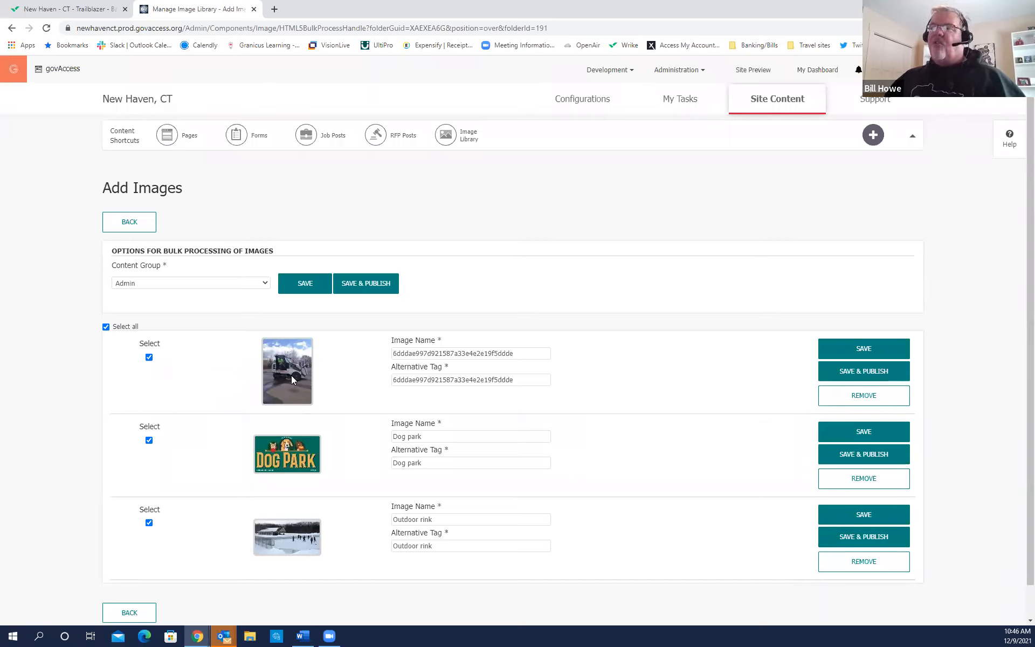
{"action": "key", "text": "ctrl"}
{"action": "key", "text": "ctrl"}
{"action": "key", "text": "ctrl"}
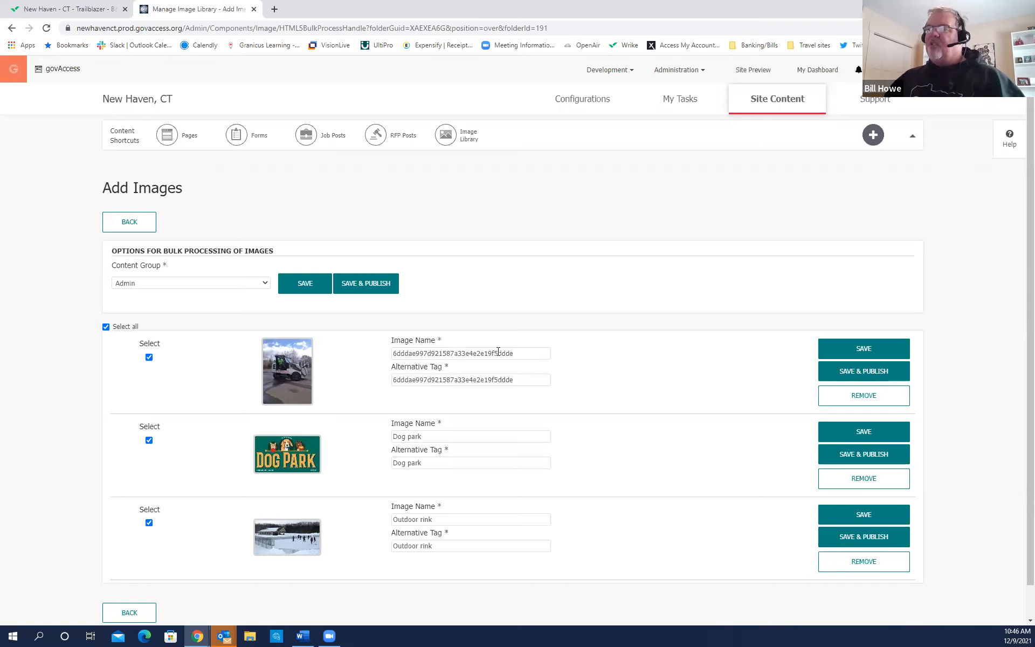
Rename the first image 'Street Sweeper' and set its alt tag to 'Street Sweeper on a sunny day'.
{"action": "left_click_drag", "start_coordinate": [516, 354], "coordinate": [367, 360]}
{"action": "type", "text": "st"}
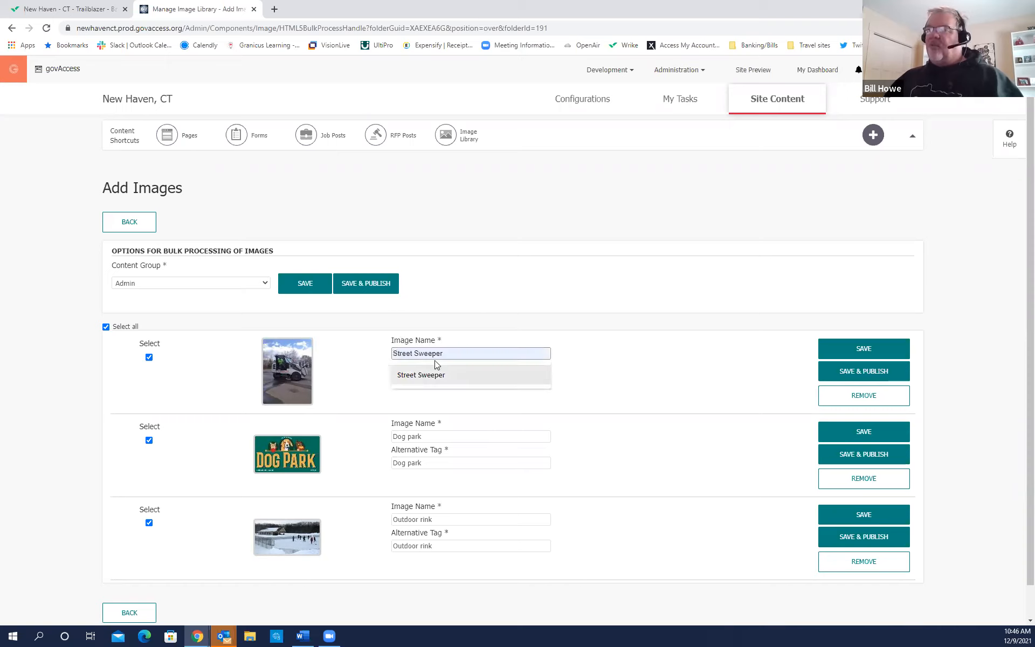
{"action": "left_click", "coordinate": [426, 376]}
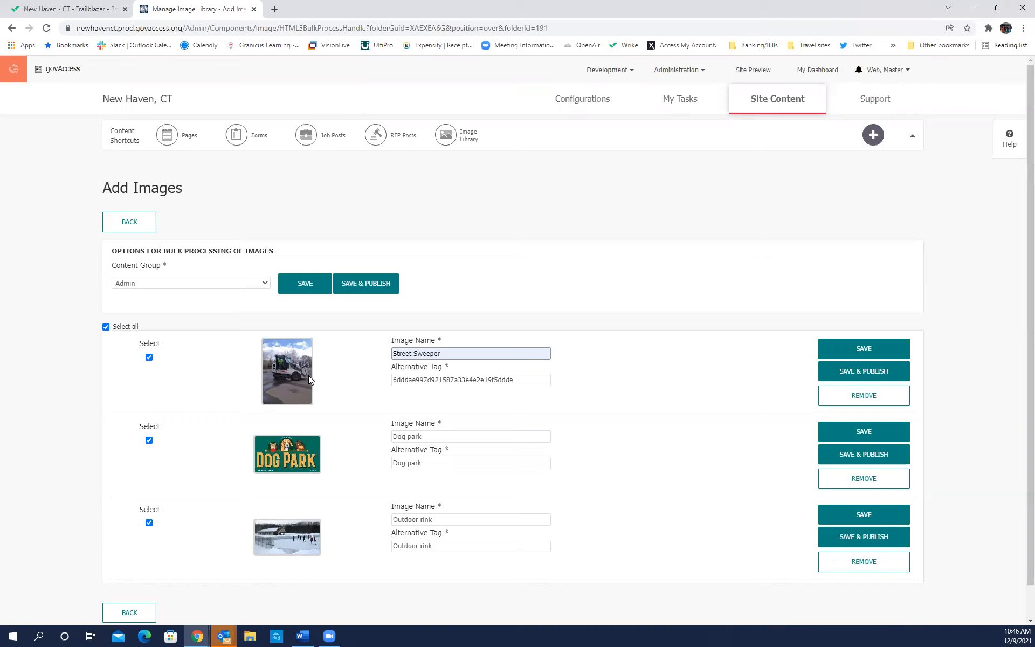
{"action": "left_click_drag", "start_coordinate": [522, 380], "coordinate": [389, 381]}
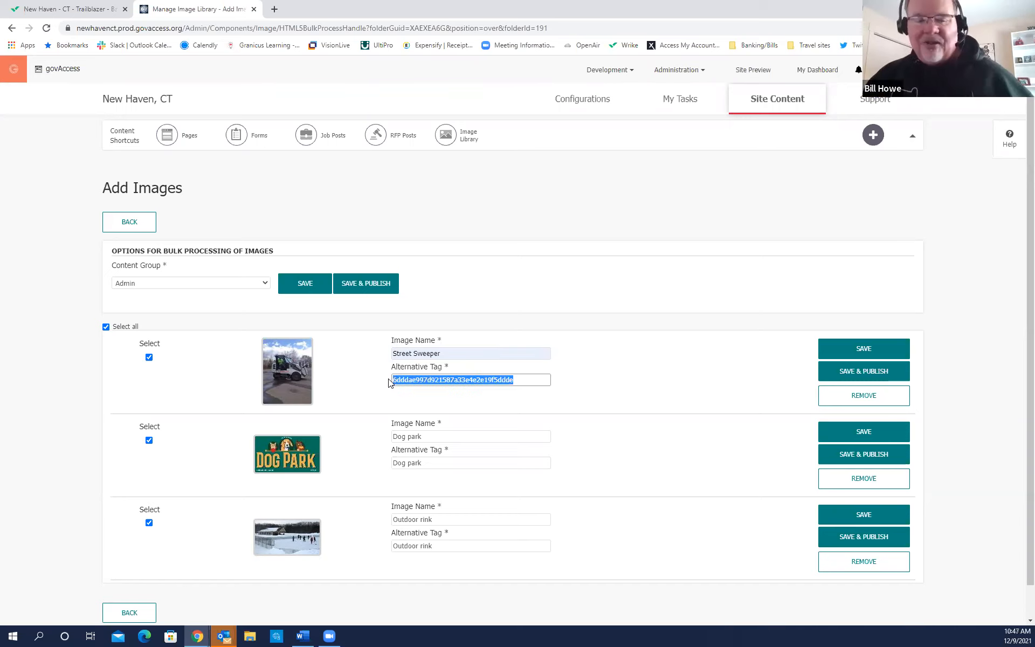
{"action": "type", "text": "str"}
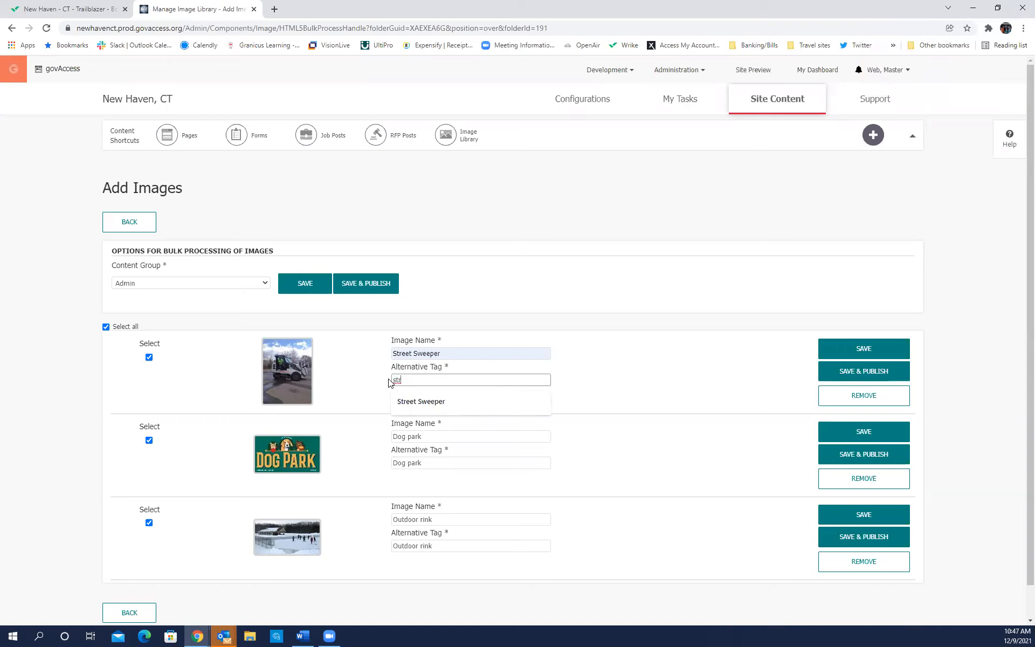
{"action": "left_click", "coordinate": [406, 402]}
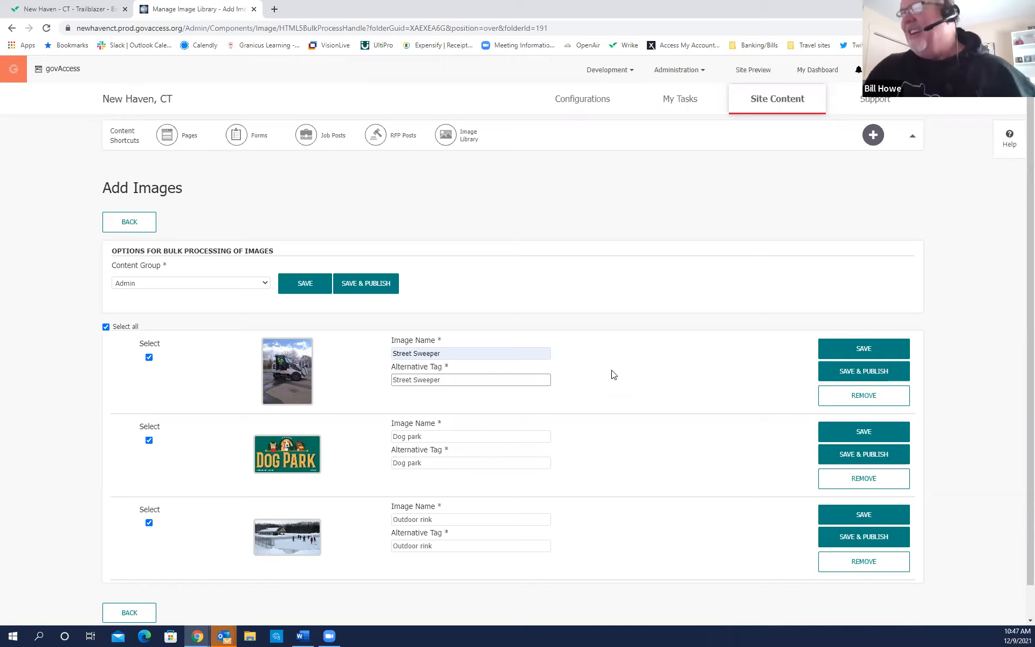
{"action": "type", "text": "on a"}
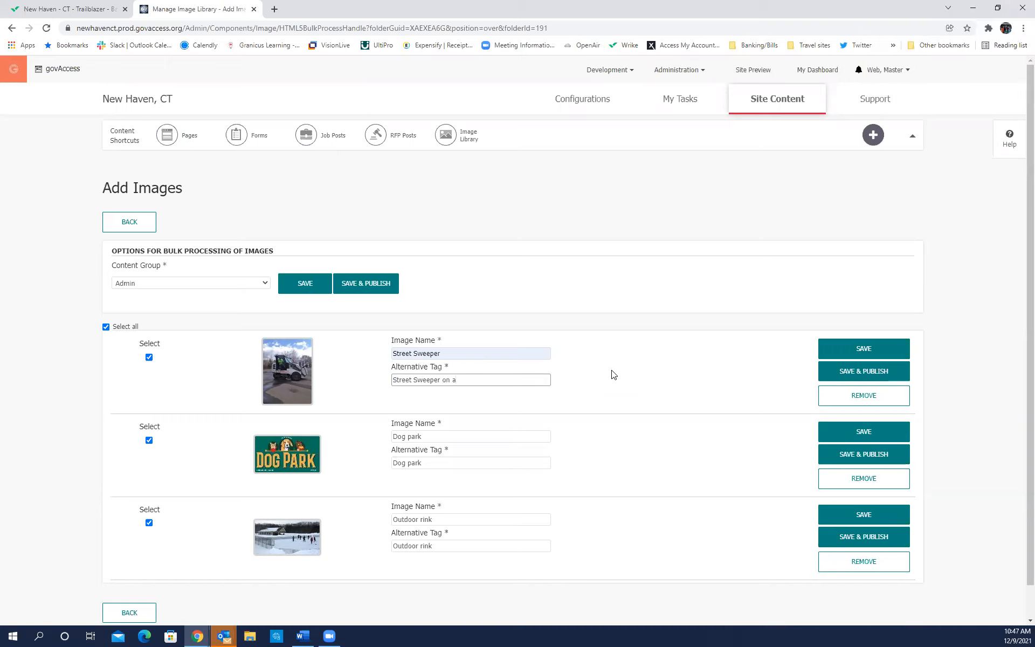
{"action": "type", "text": " sunny day"}
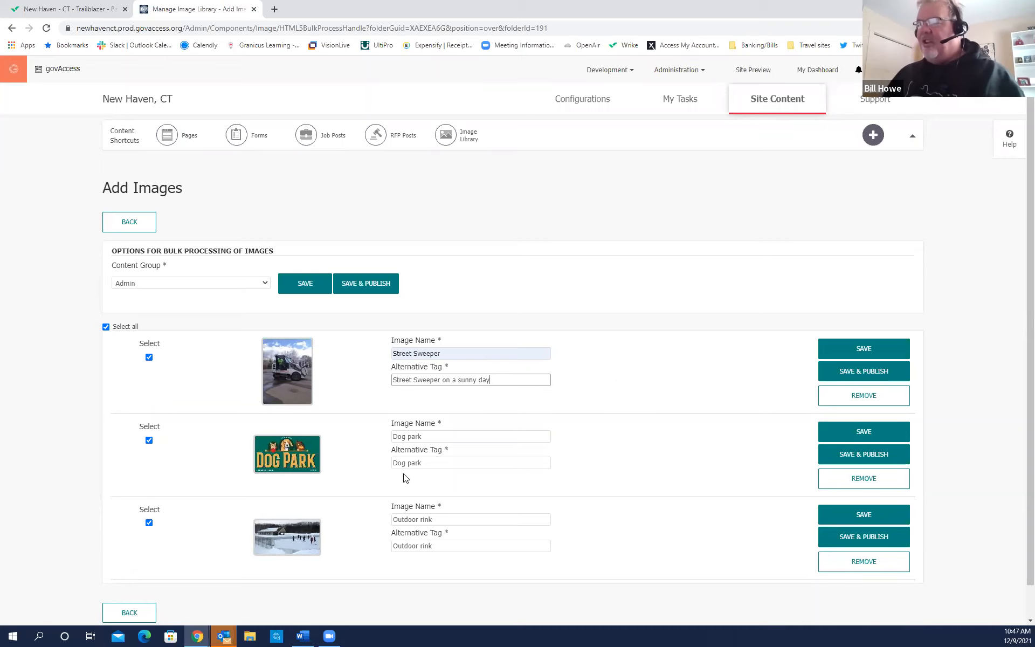
Set alt tags 'Dog park signage' and 'Outdoor rink, skating rink' on the other two images.
{"action": "left_click", "coordinate": [428, 463]}
{"action": "type", "text": "signage"}
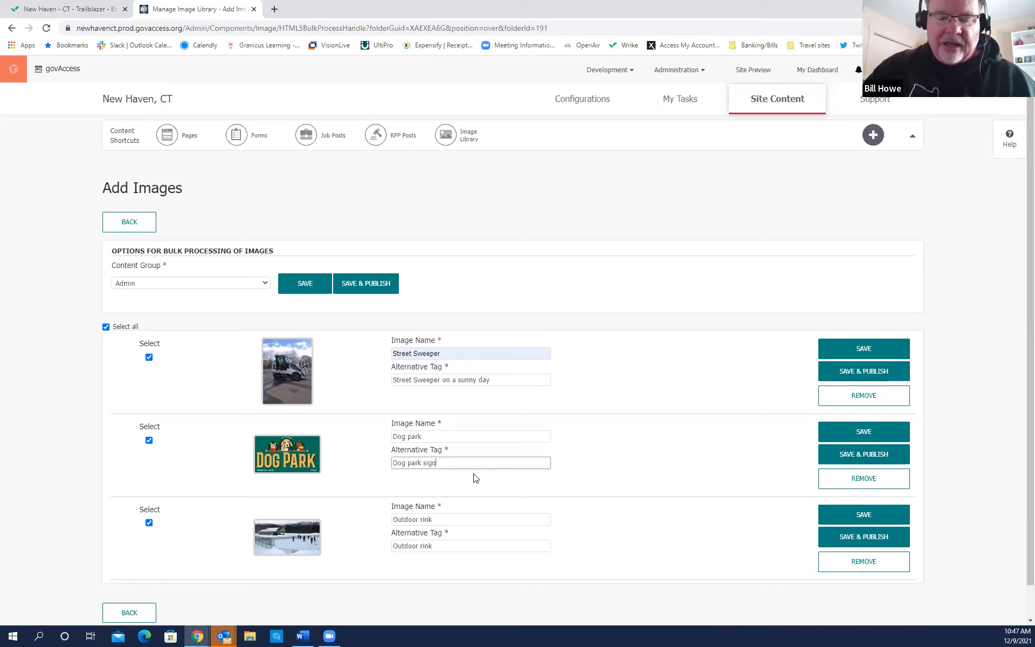
{"action": "left_click", "coordinate": [593, 490]}
{"action": "scroll", "coordinate": [326, 559], "scroll_direction": "down", "scroll_amount": 1}
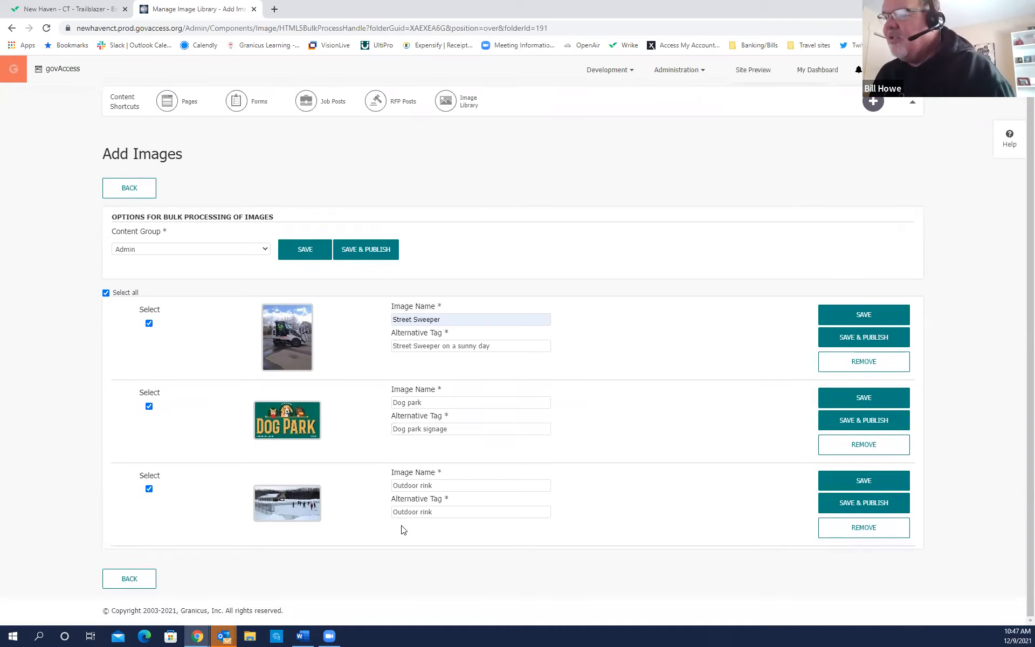
{"action": "left_click", "coordinate": [440, 513]}
{"action": "left_click", "coordinate": [443, 534]}
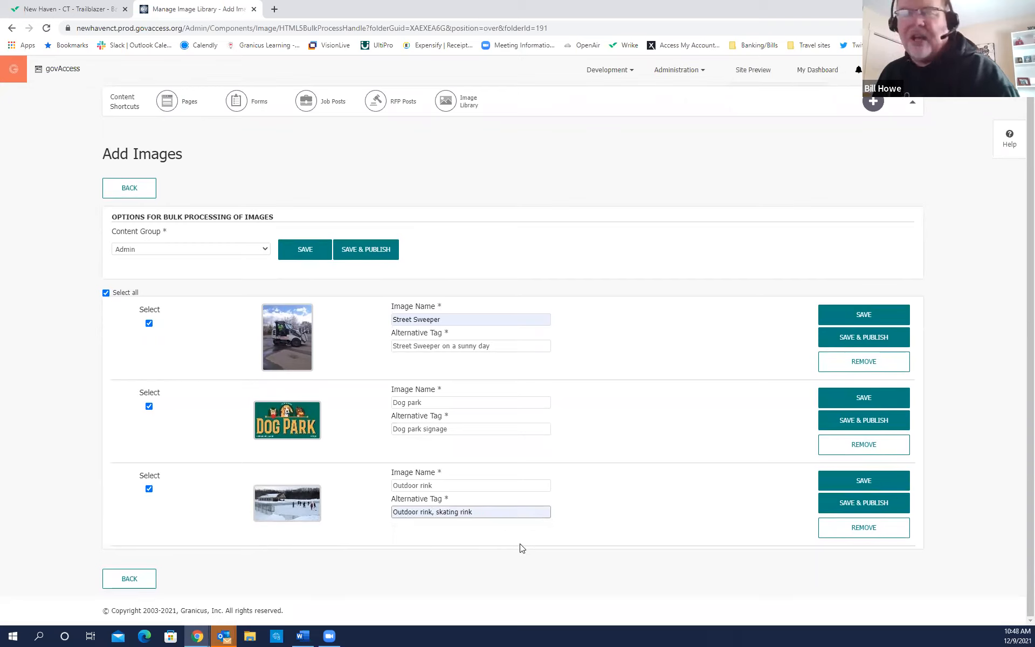
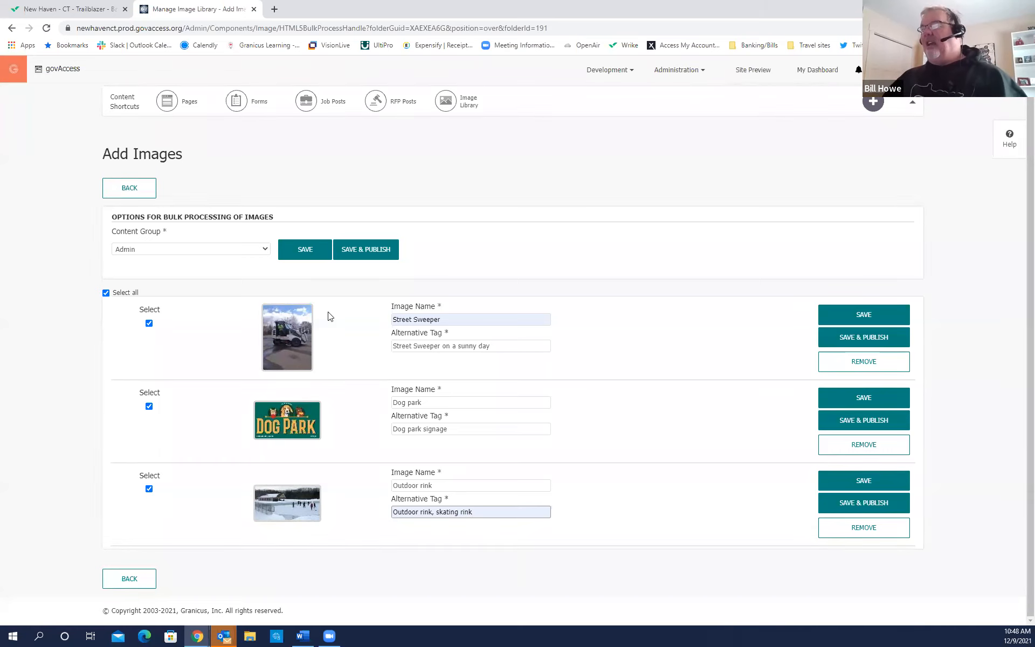
Save and publish the Street Sweeper, Dog park and Outdoor rink images to Granicus Training, then return to My Dashboard.
{"action": "left_click", "coordinate": [306, 255]}
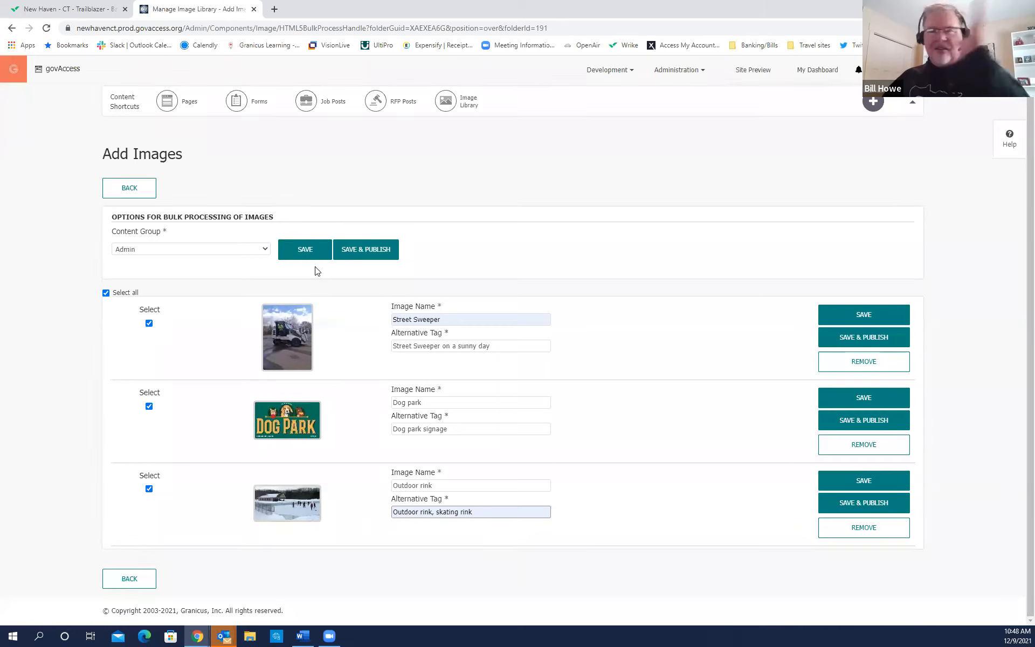
{"action": "left_click", "coordinate": [369, 250]}
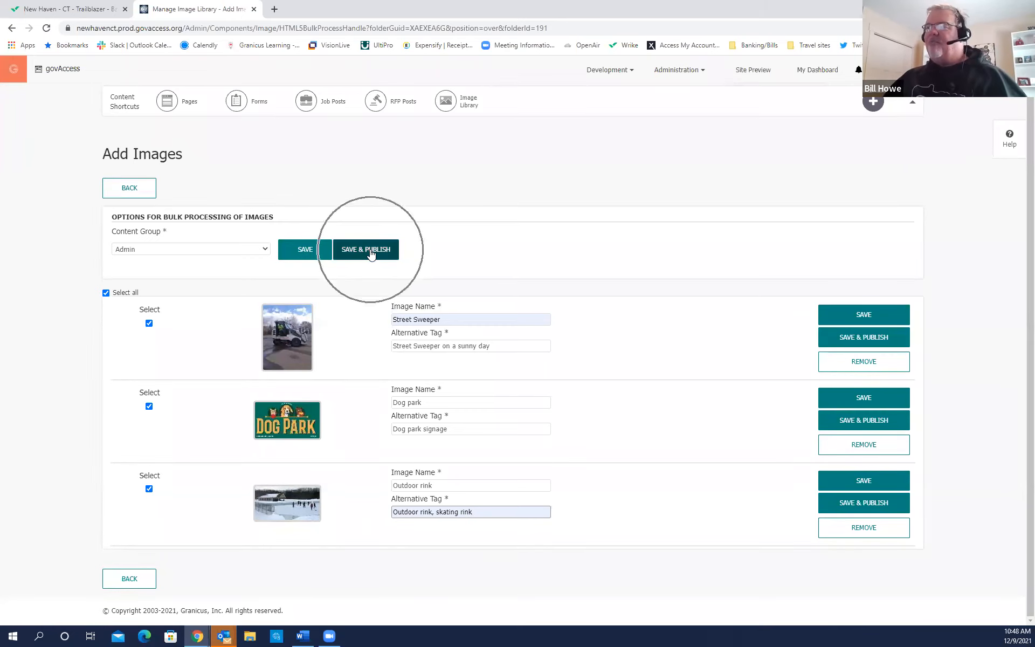
{"action": "left_click", "coordinate": [371, 252]}
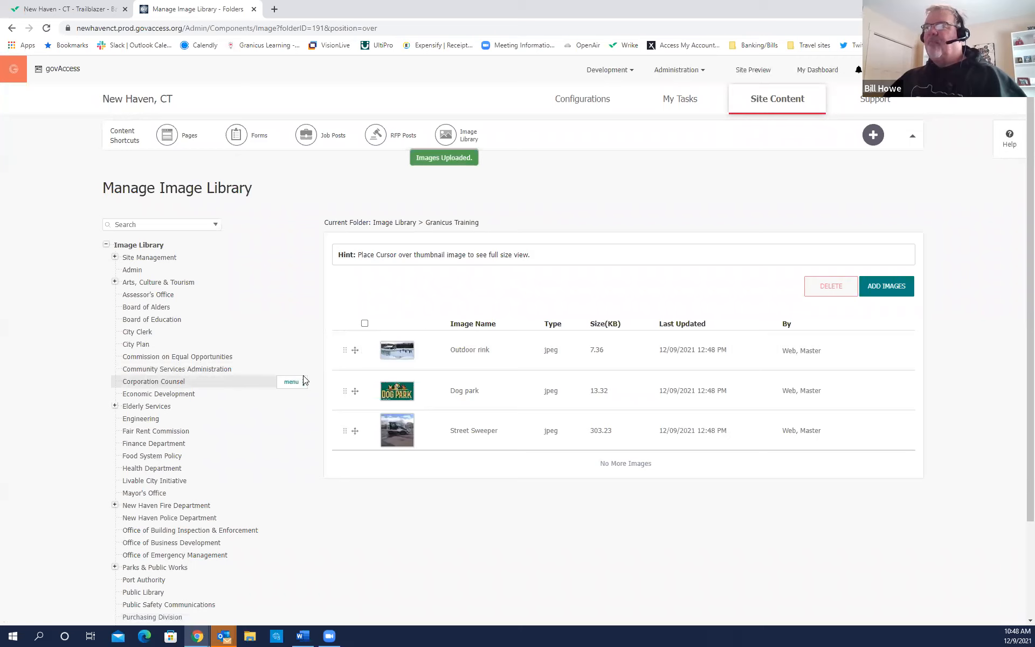
{"action": "left_click", "coordinate": [813, 73]}
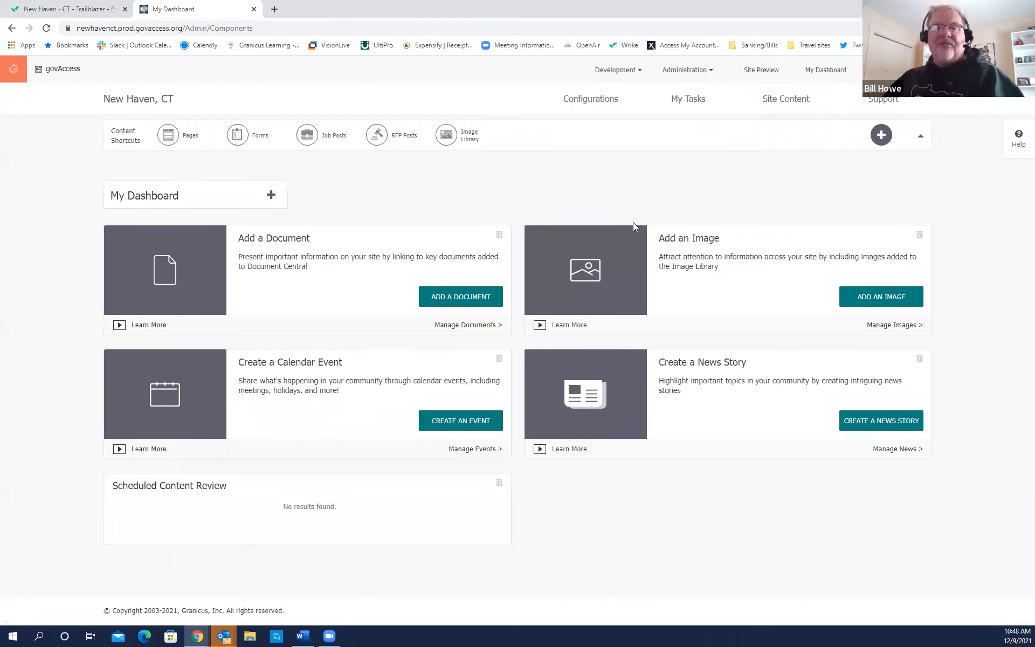
Open Site Content > Pages, expand Contact in the tree, then list all 711 pages in List View.
{"action": "mouse_move", "coordinate": [775, 104]}
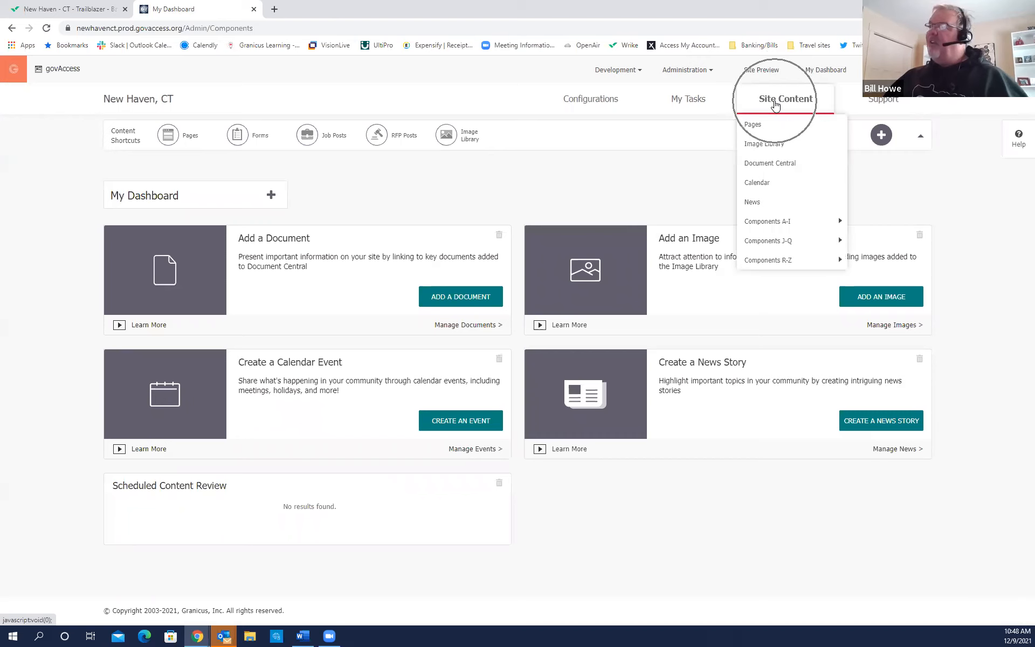
{"action": "left_click", "coordinate": [757, 125]}
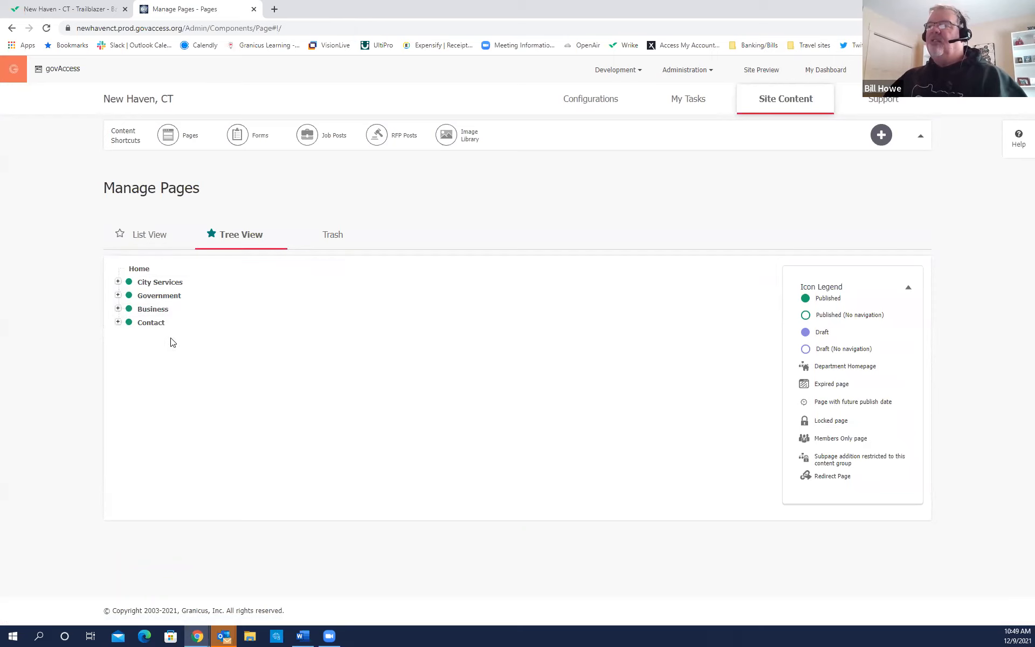
{"action": "left_click", "coordinate": [117, 322]}
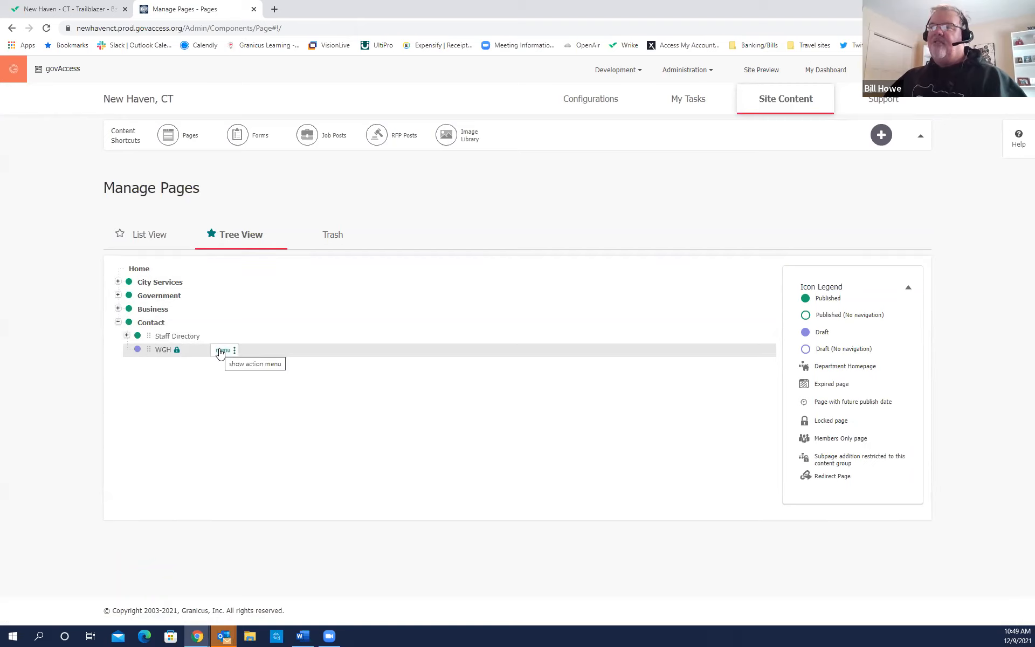
{"action": "left_click", "coordinate": [154, 241]}
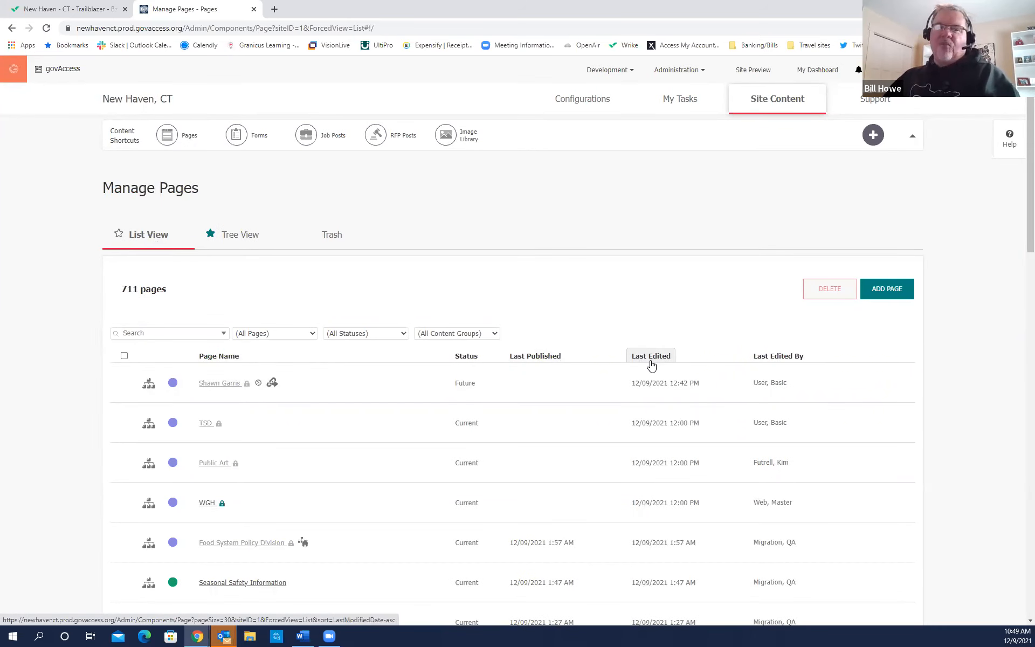
Find the WGH page in the list, use its actions menu, and open it for review.
{"action": "scroll", "coordinate": [285, 404], "scroll_direction": "down", "scroll_amount": 2}
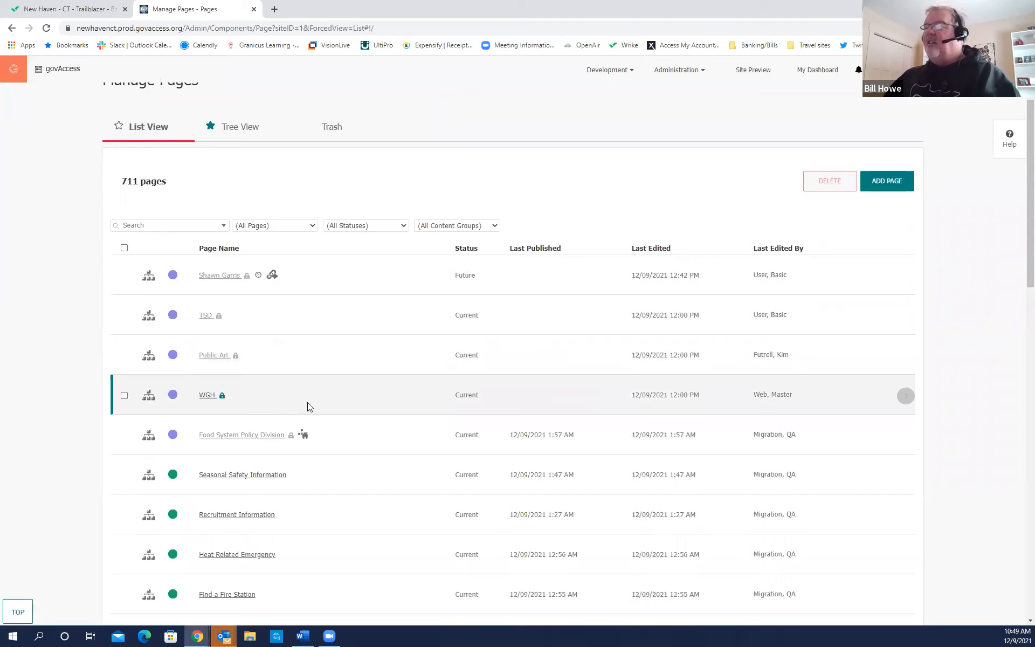
{"action": "left_click", "coordinate": [906, 399]}
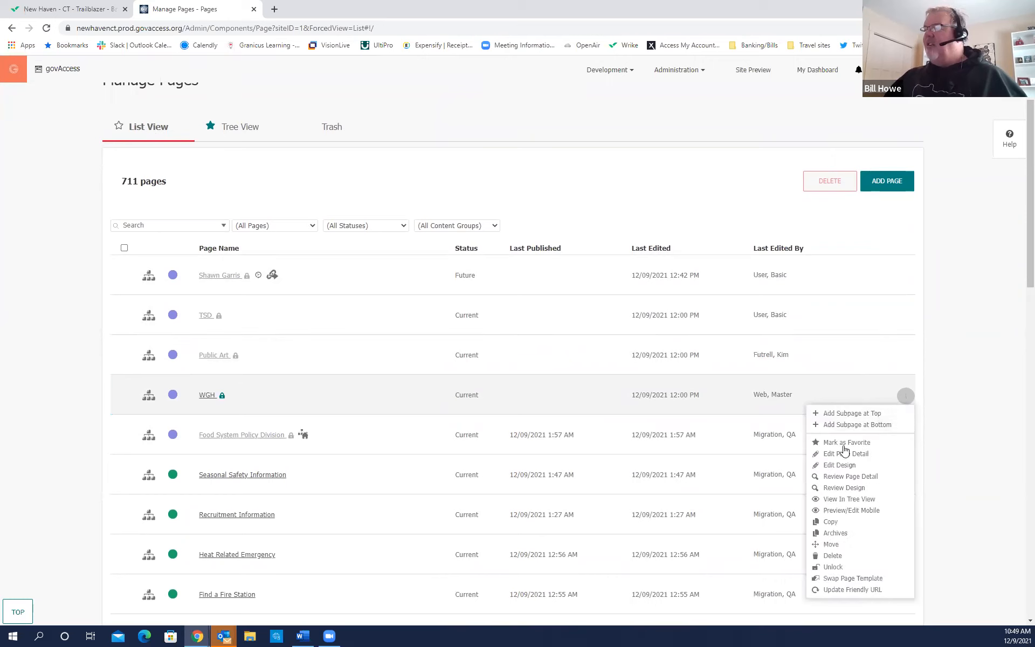
{"action": "left_click", "coordinate": [815, 471]}
{"action": "key", "text": "ctrl"}
{"action": "key", "text": "ctrl"}
{"action": "key", "text": "ctrl"}
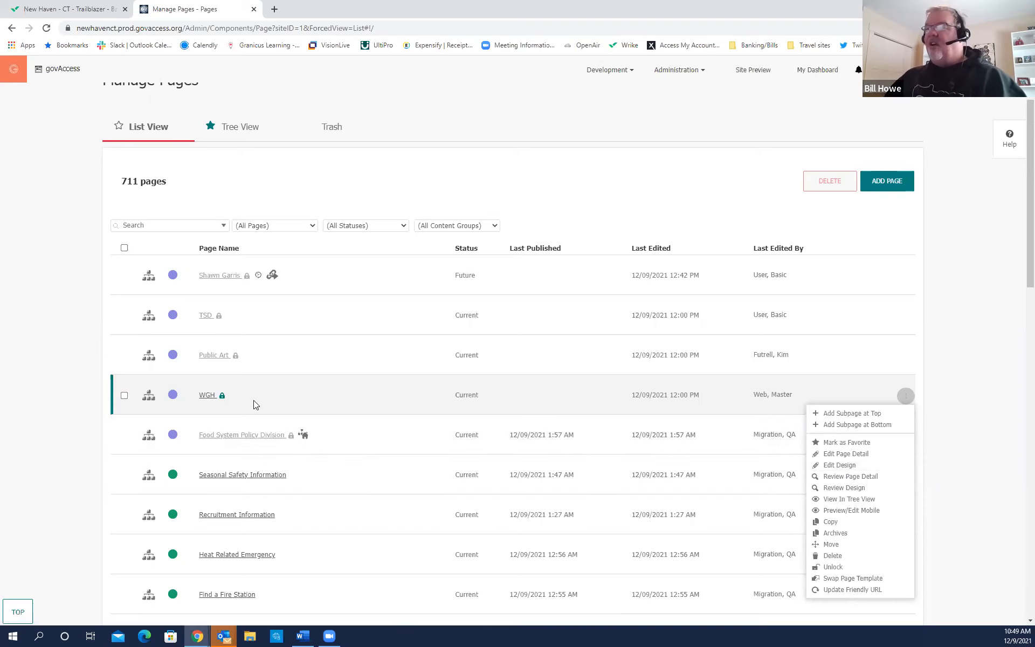
{"action": "key", "text": "ctrl"}
{"action": "key", "text": "ctrl"}
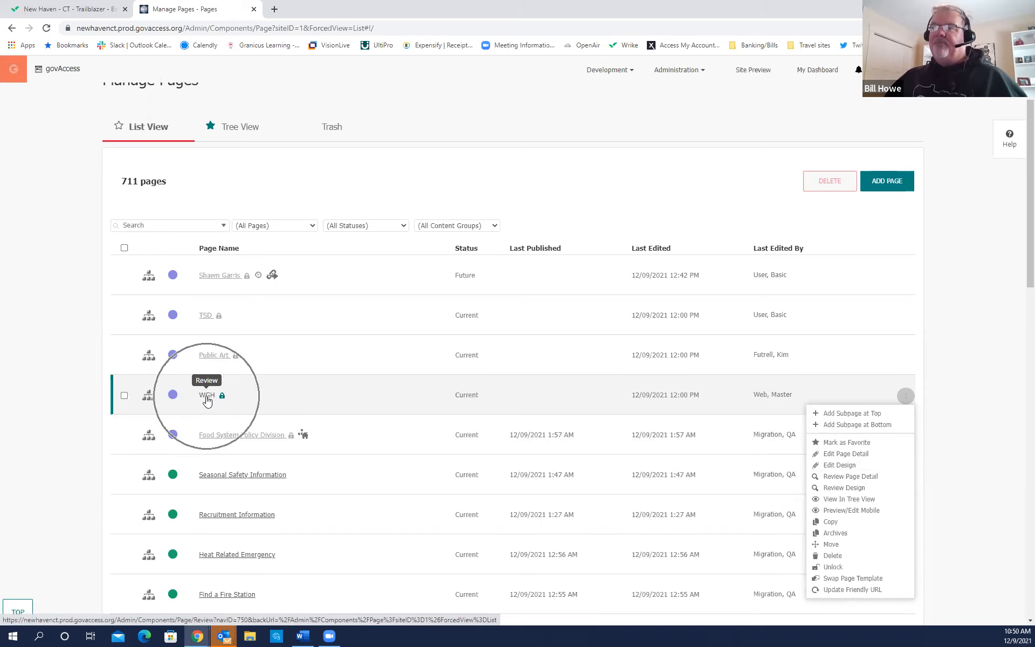
{"action": "left_click", "coordinate": [206, 398]}
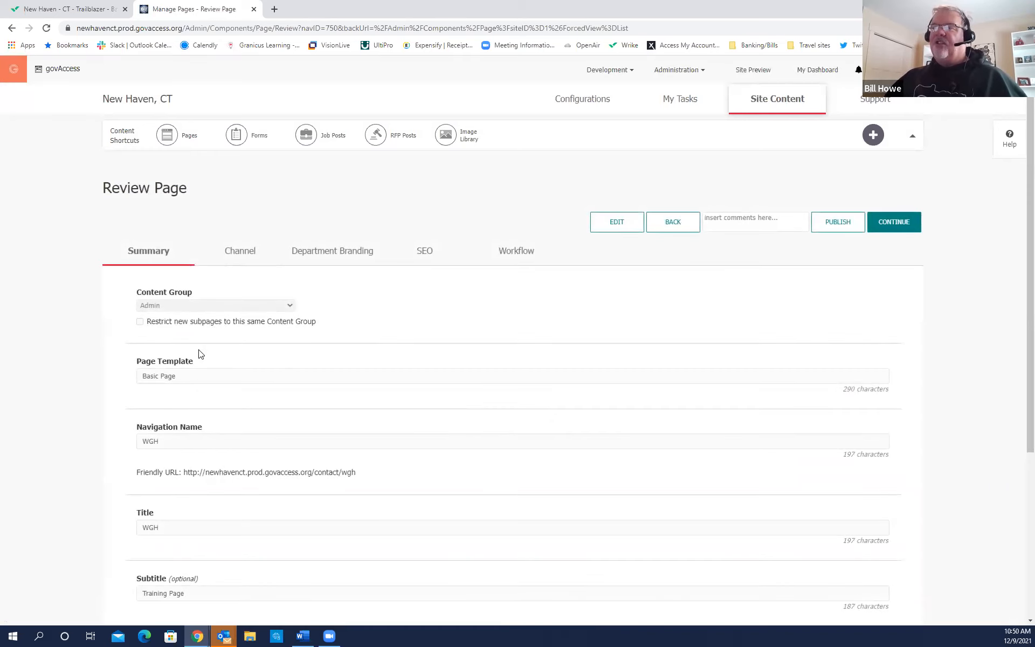
Check the WGH page's details, then continue to its New Haven site design preview.
{"action": "scroll", "coordinate": [263, 377], "scroll_direction": "down", "scroll_amount": 4}
{"action": "scroll", "coordinate": [261, 381], "scroll_direction": "up", "scroll_amount": 3}
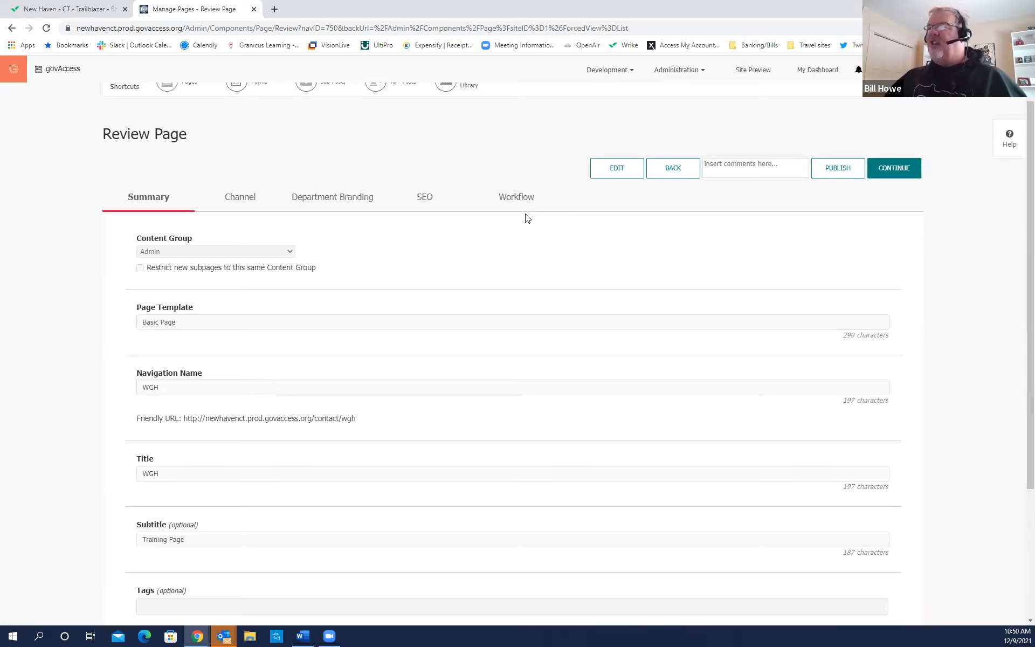
{"action": "left_click", "coordinate": [609, 180]}
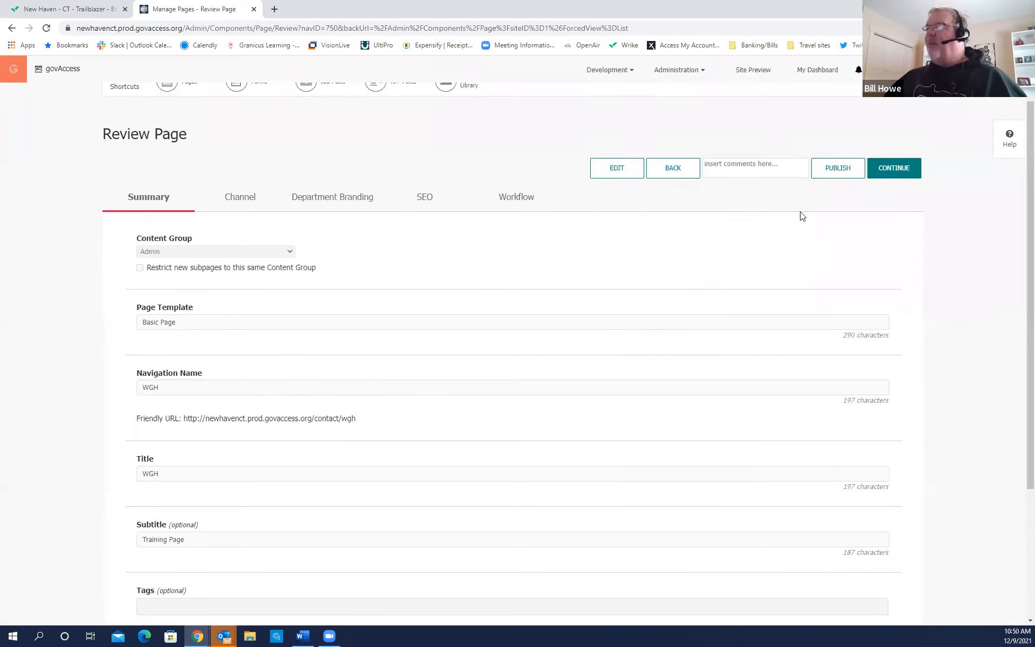
{"action": "left_click", "coordinate": [900, 169]}
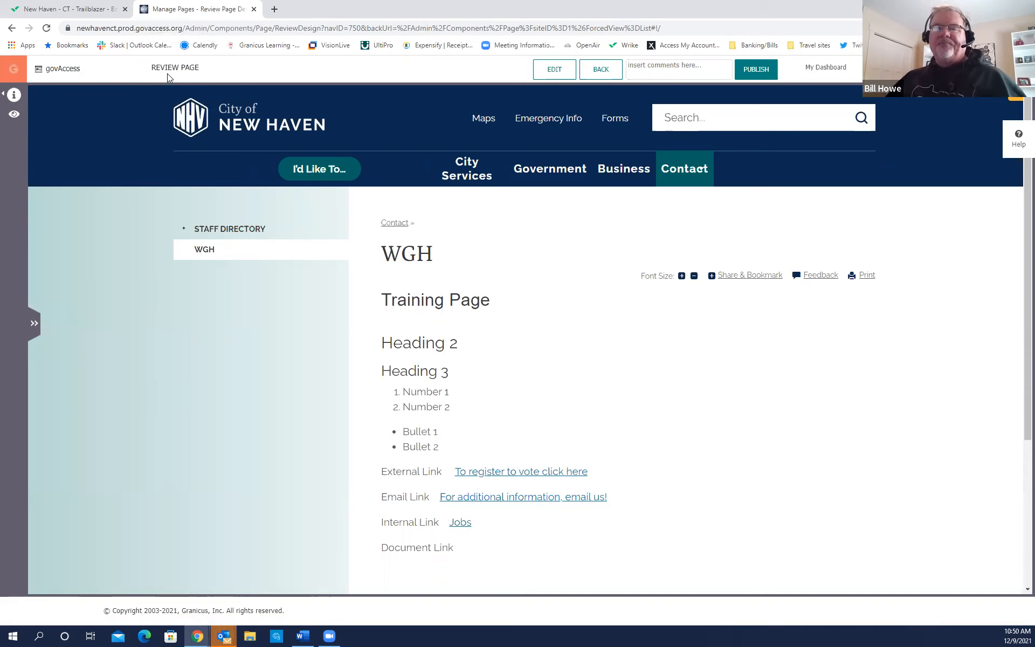
Put the WGH page into Edit Page mode and open its Content Area editor.
{"action": "left_click", "coordinate": [555, 72]}
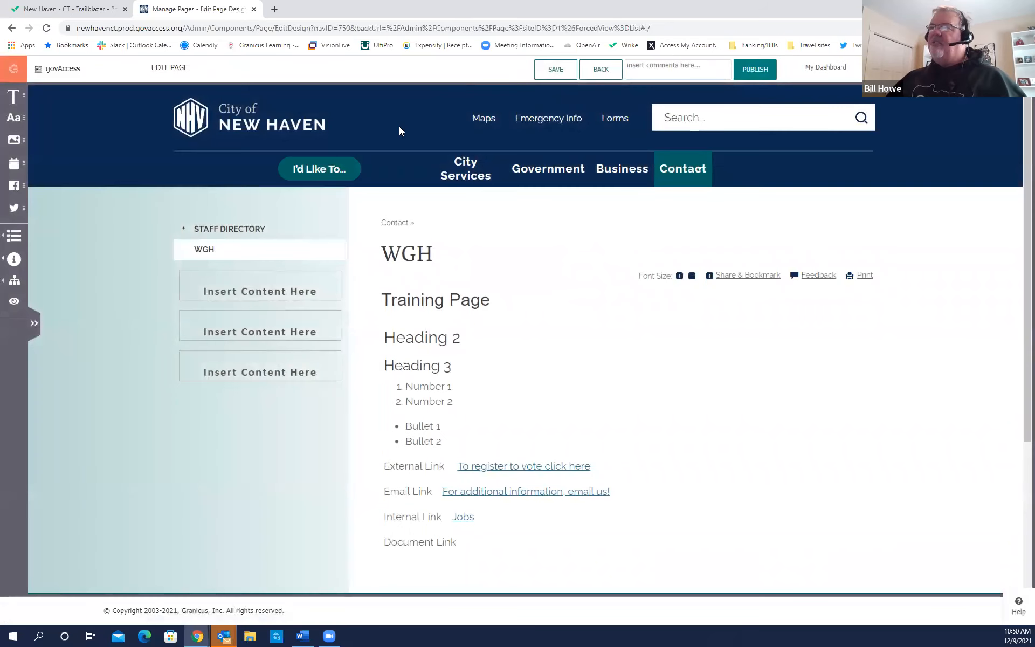
{"action": "left_click", "coordinate": [391, 160]}
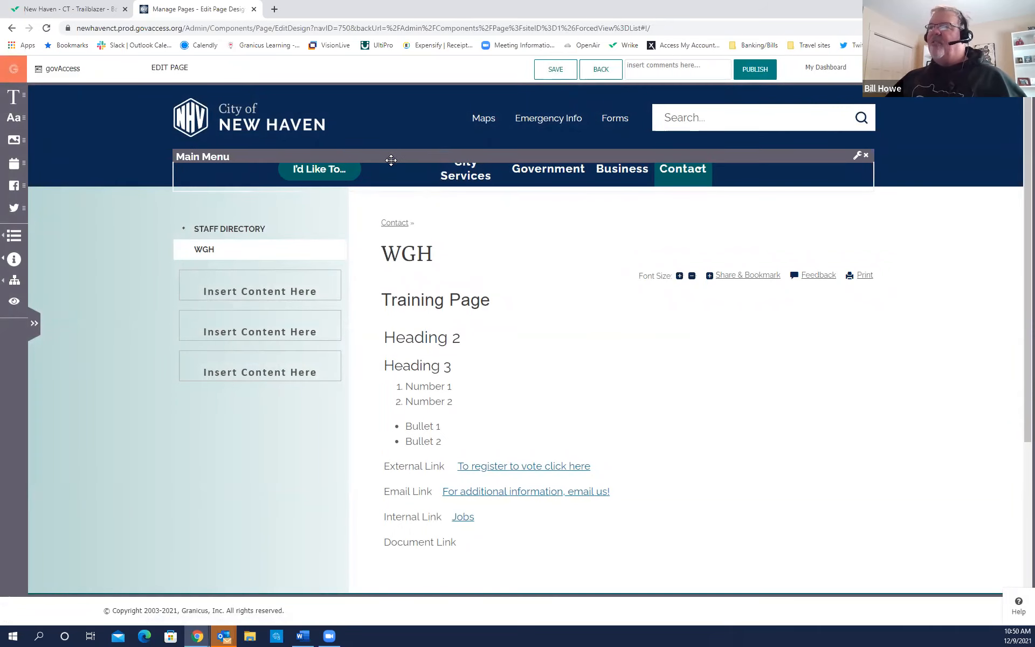
{"action": "key", "text": "ctrl"}
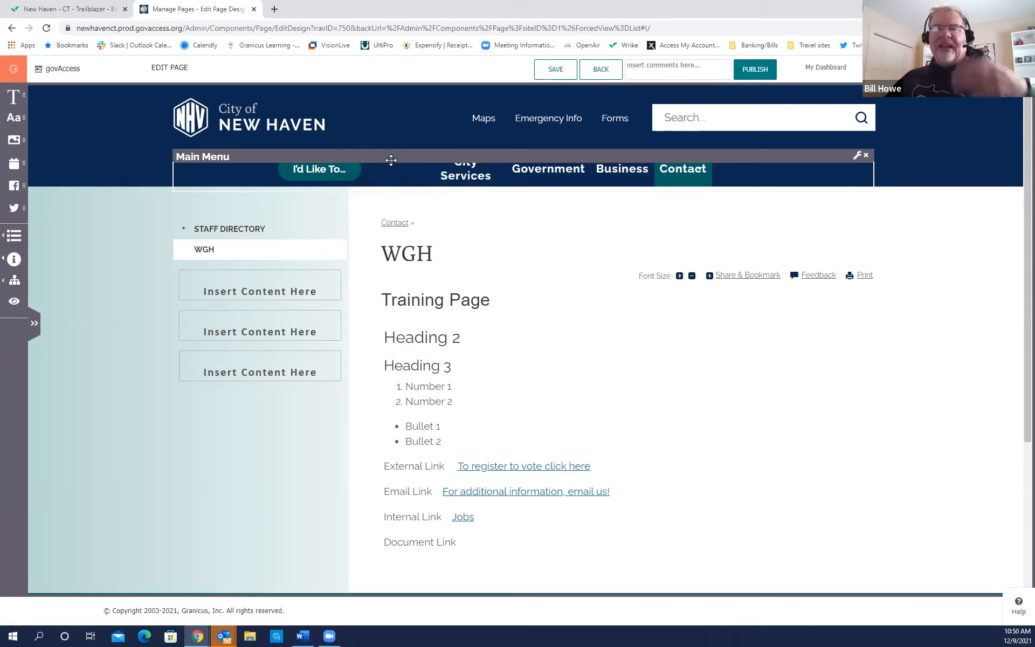
{"action": "mouse_move", "coordinate": [272, 223]}
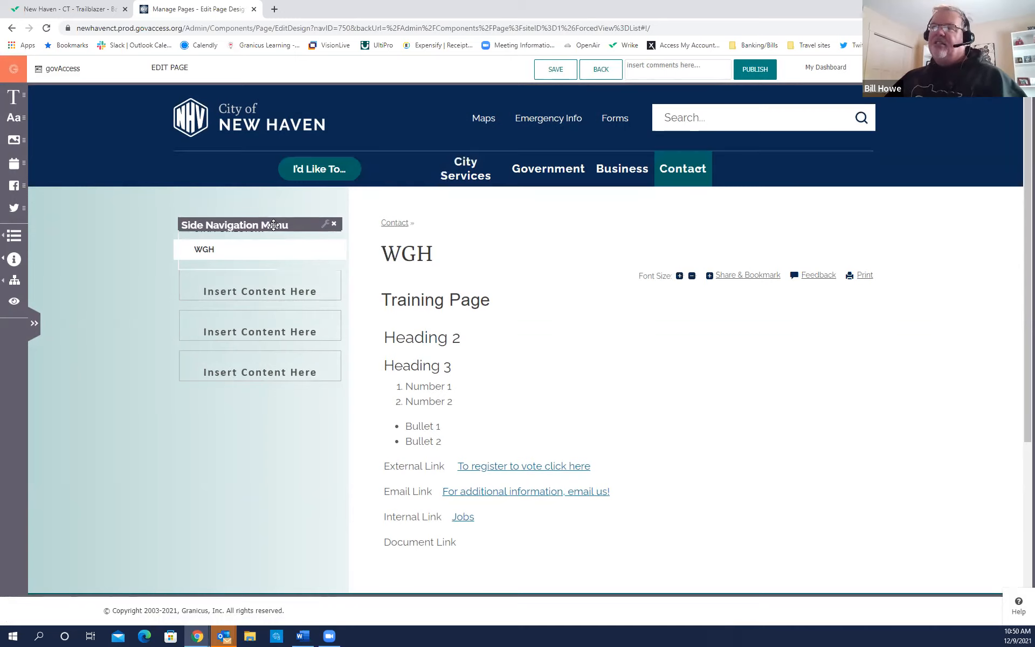
{"action": "mouse_move", "coordinate": [465, 321]}
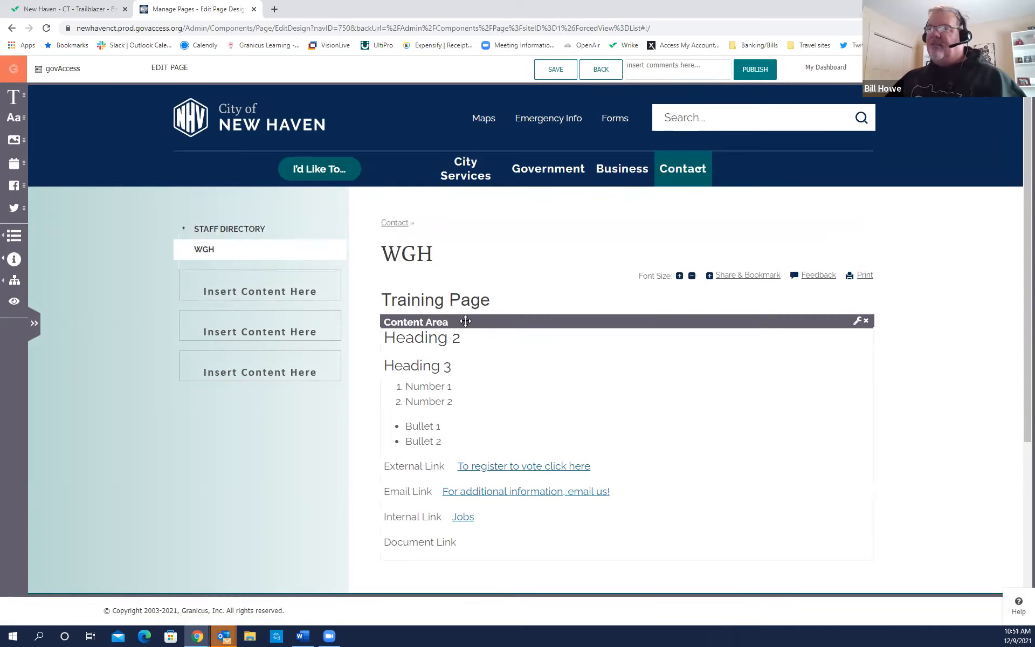
{"action": "left_click", "coordinate": [857, 325]}
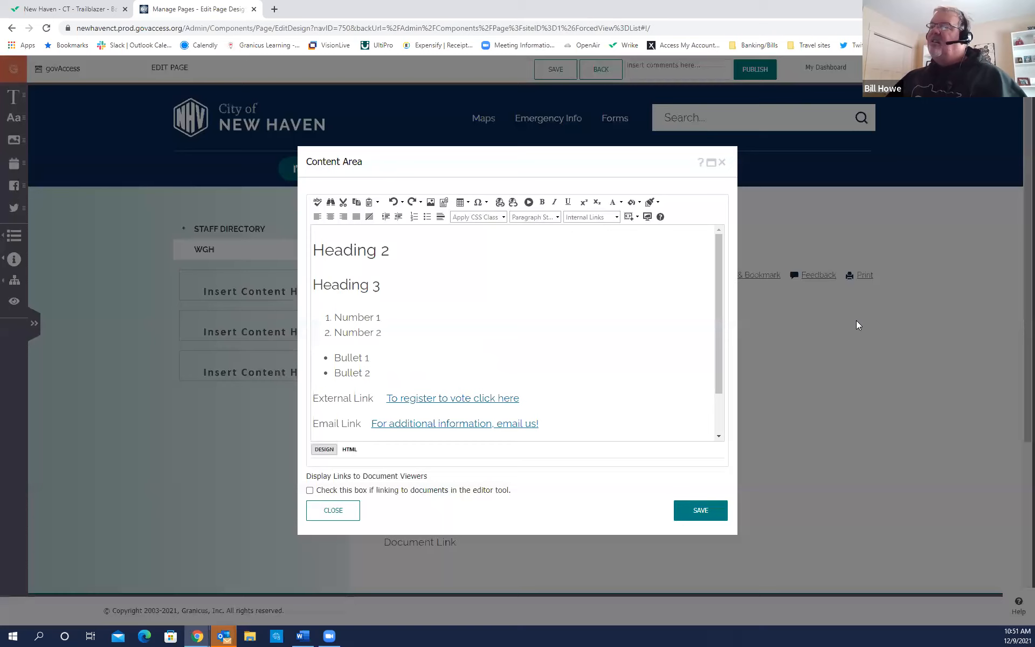
Place the cursor after 'Document Link' in the content and open the Document Manager.
{"action": "left_click_drag", "start_coordinate": [718, 334], "coordinate": [721, 412]}
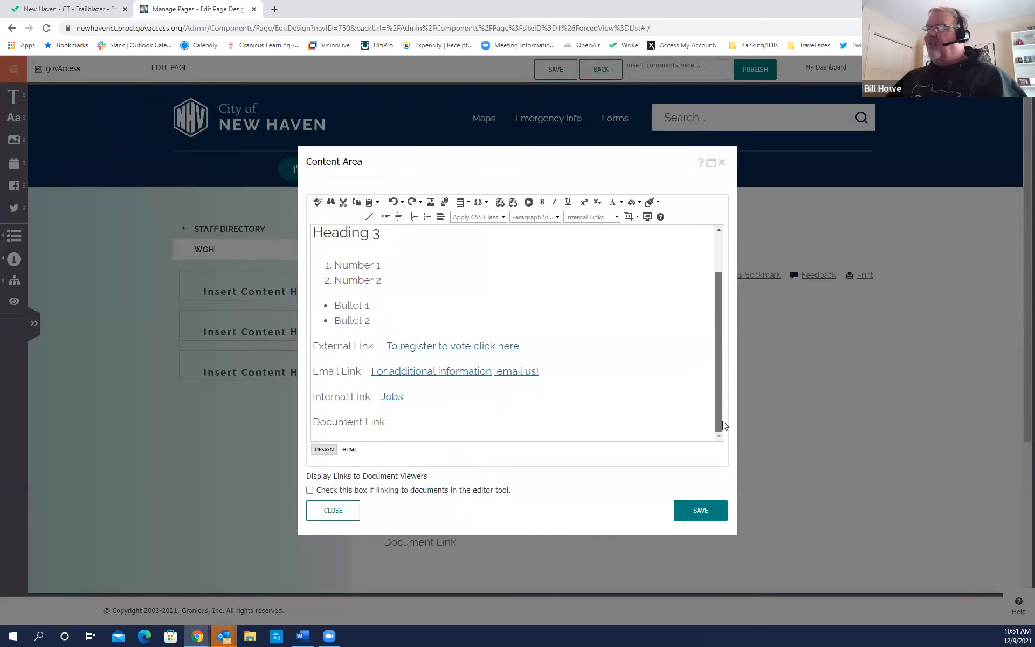
{"action": "left_click", "coordinate": [418, 423]}
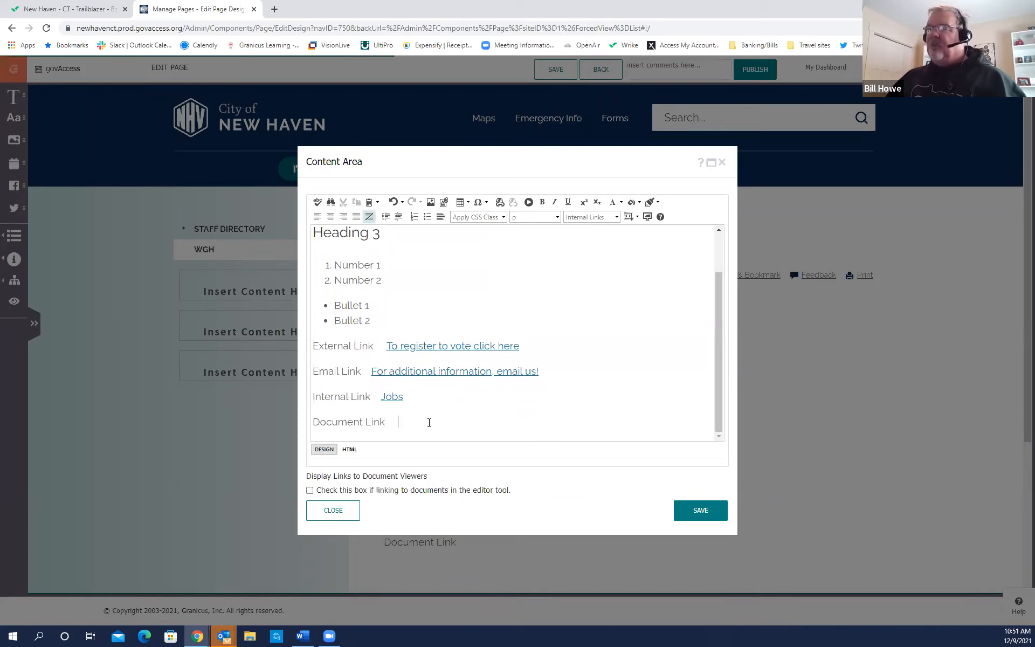
{"action": "left_click", "coordinate": [443, 205]}
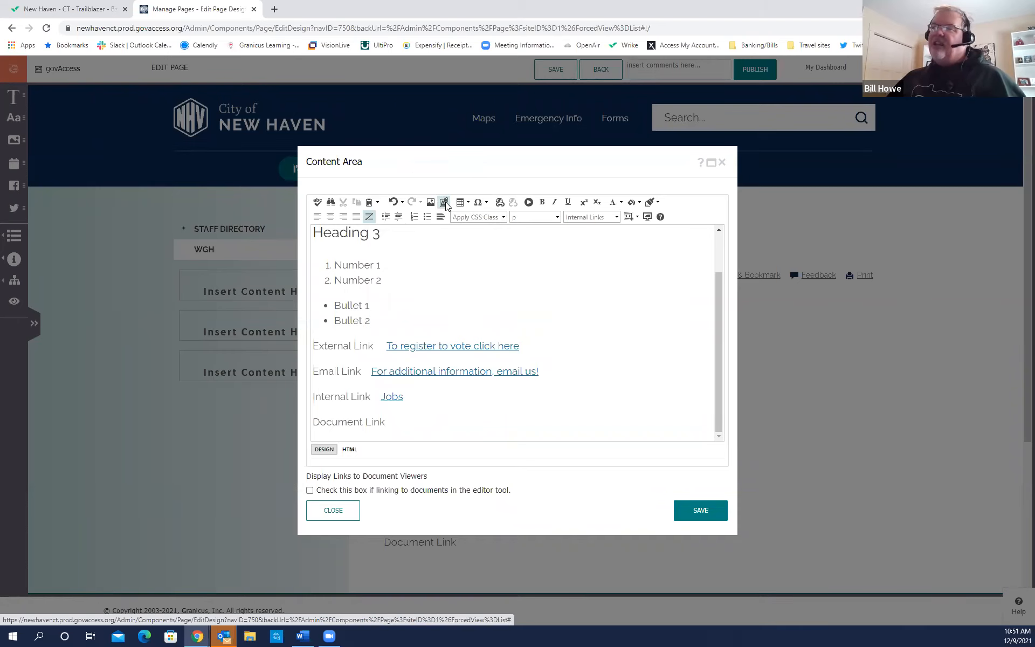
{"action": "left_click", "coordinate": [446, 204]}
{"action": "left_click", "coordinate": [443, 206]}
{"action": "left_click", "coordinate": [443, 205]}
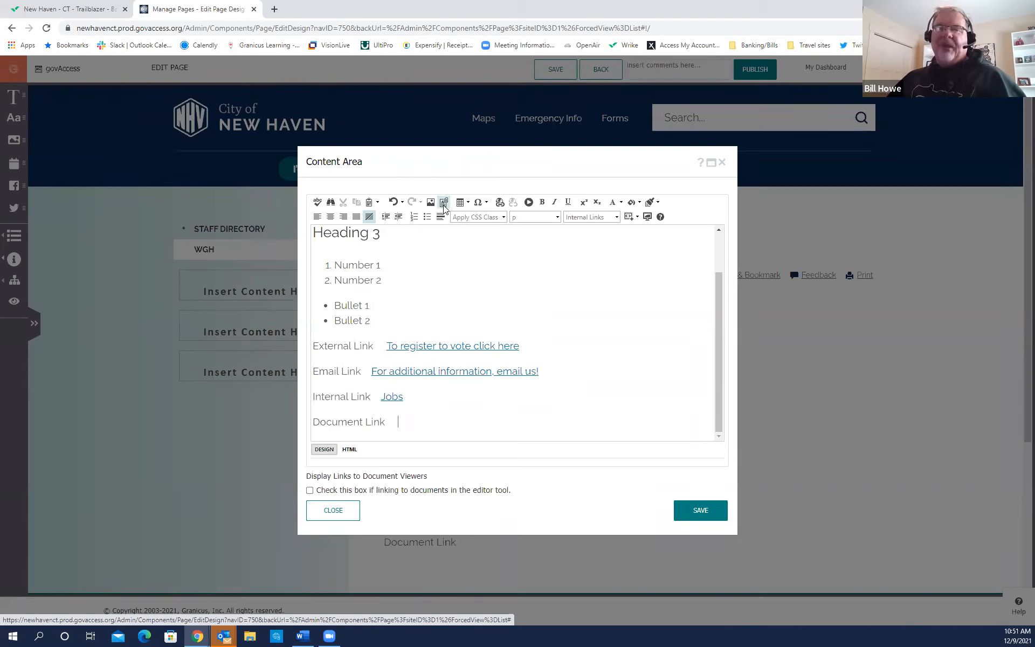
{"action": "left_click", "coordinate": [444, 204]}
{"action": "left_click", "coordinate": [444, 203]}
{"action": "left_click", "coordinate": [443, 204]}
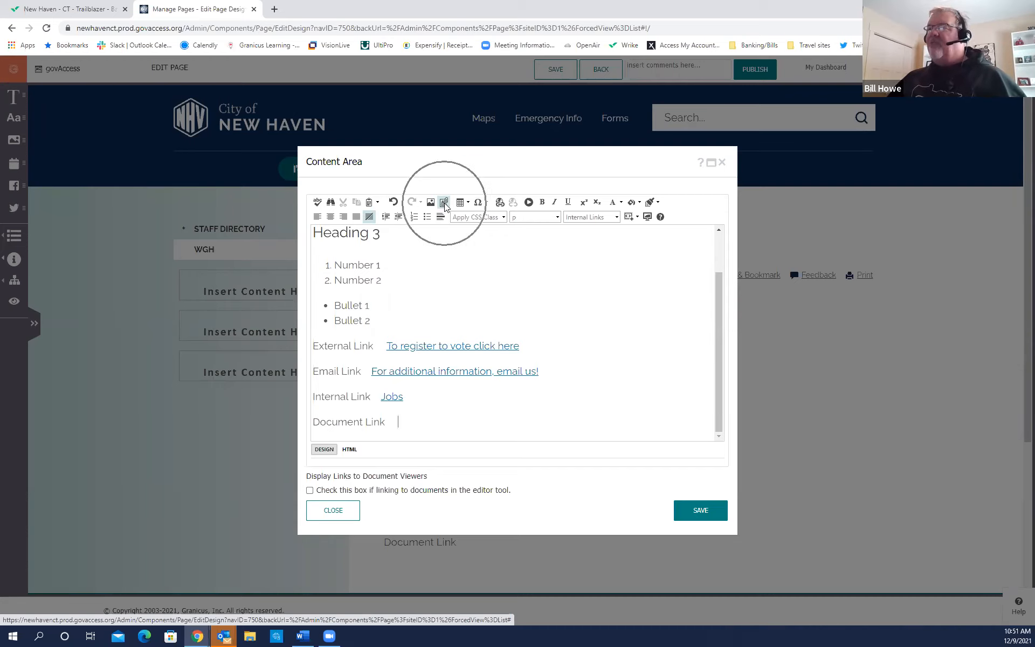
{"action": "left_click", "coordinate": [443, 204]}
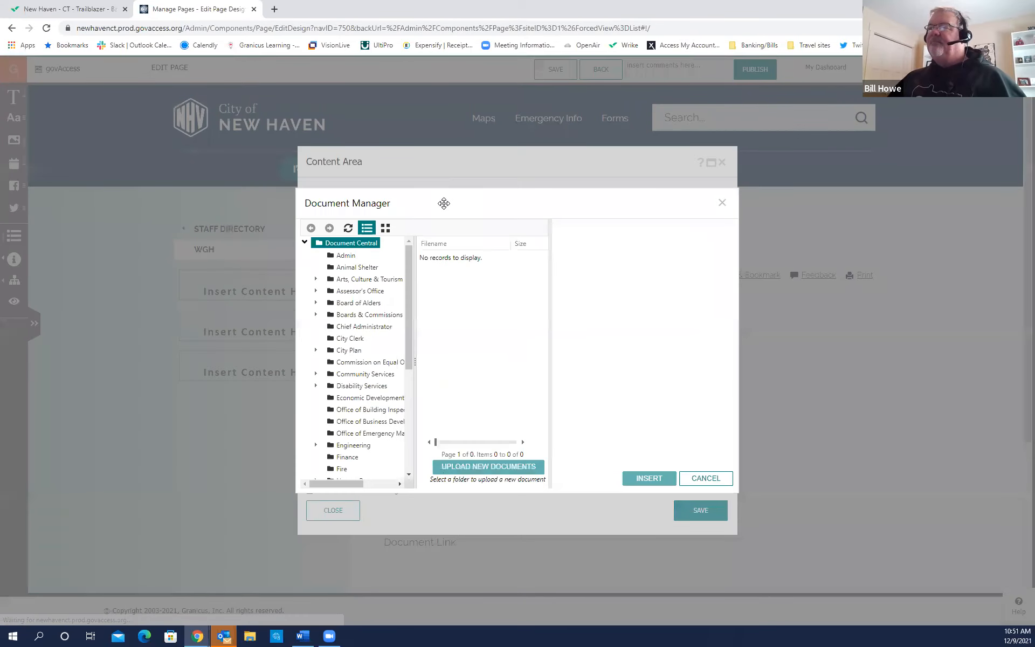
Link the Content Management System Training Reference Guide from Granicus Training, opening in a New Window.
{"action": "left_click_drag", "start_coordinate": [408, 305], "coordinate": [420, 415]}
{"action": "left_click", "coordinate": [361, 461]}
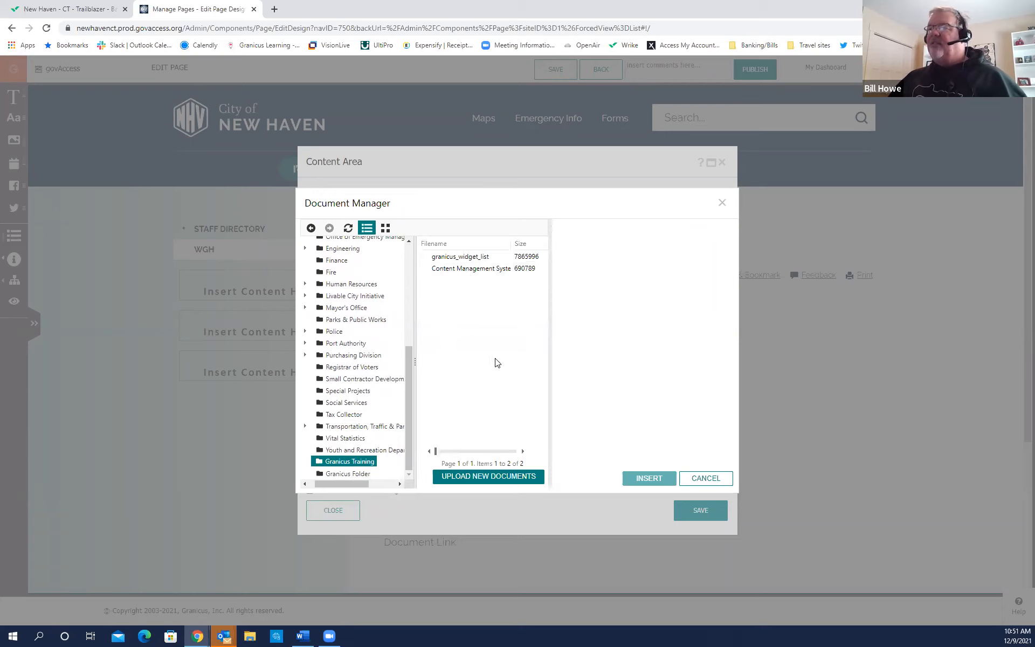
{"action": "left_click", "coordinate": [474, 272]}
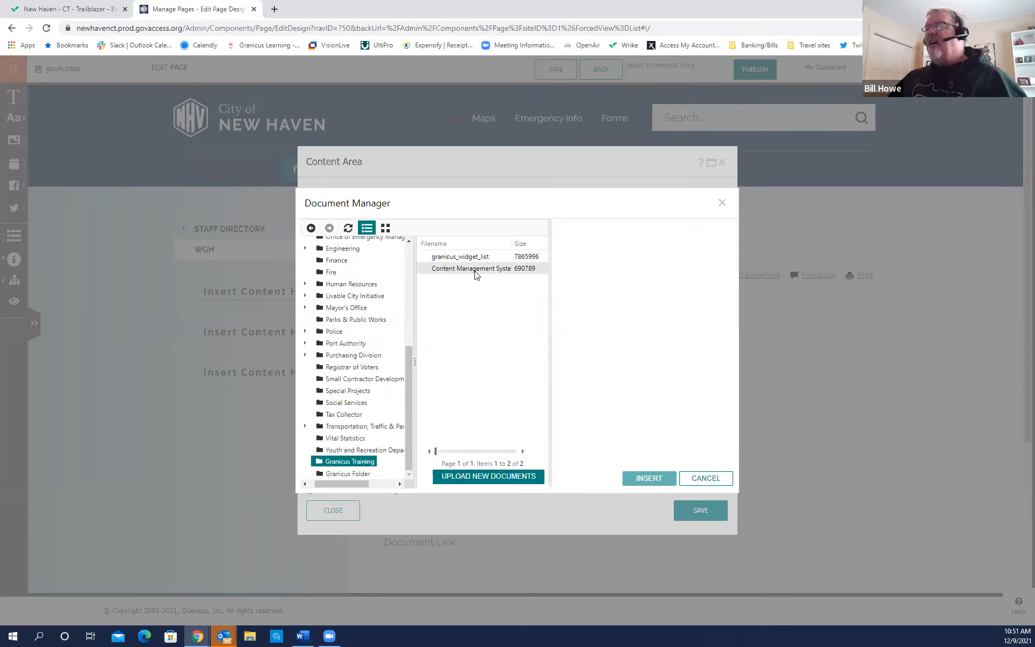
{"action": "left_click", "coordinate": [478, 483]}
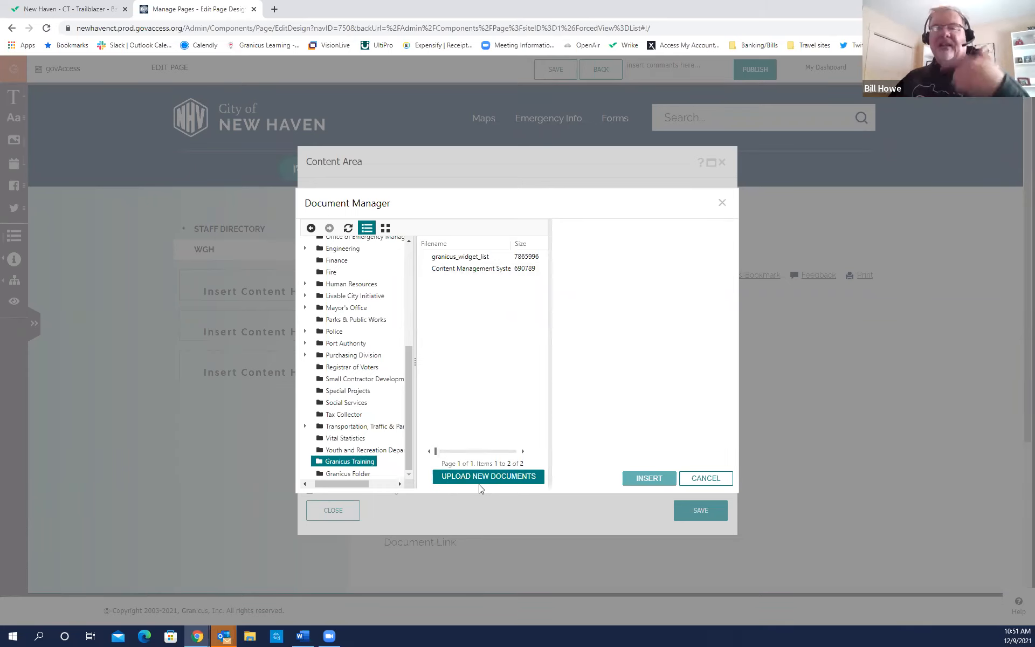
{"action": "left_click", "coordinate": [484, 270]}
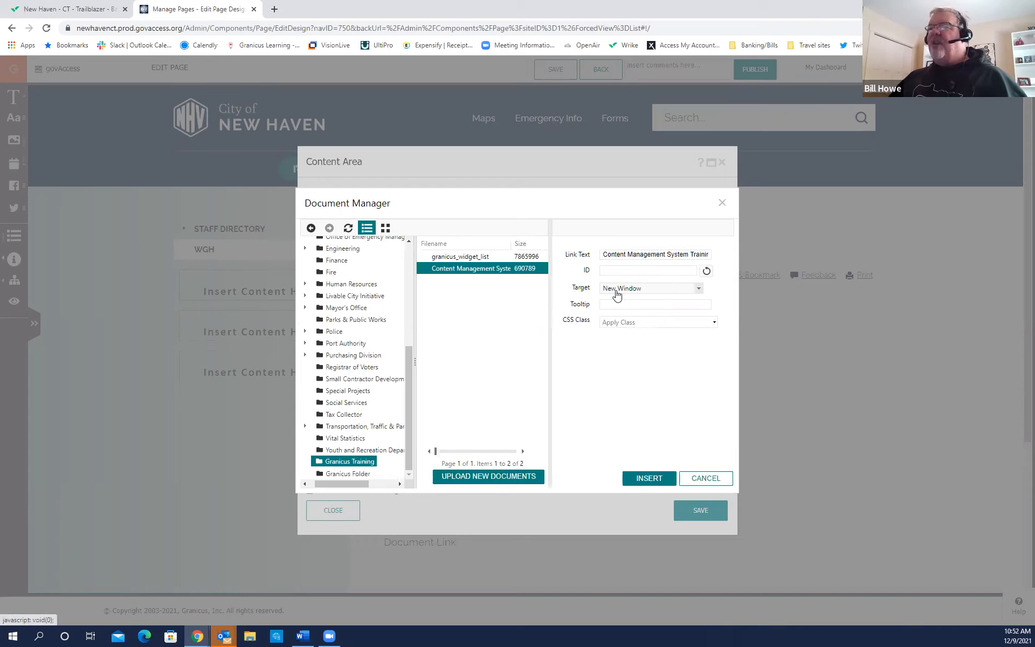
{"action": "key", "text": "ctrl"}
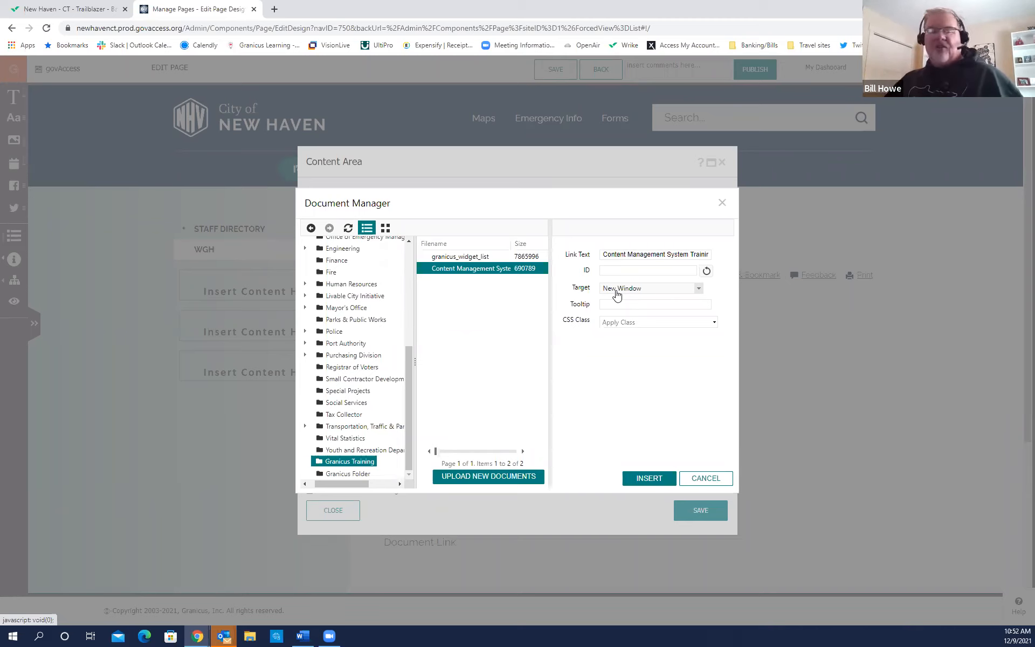
{"action": "left_click", "coordinate": [650, 478]}
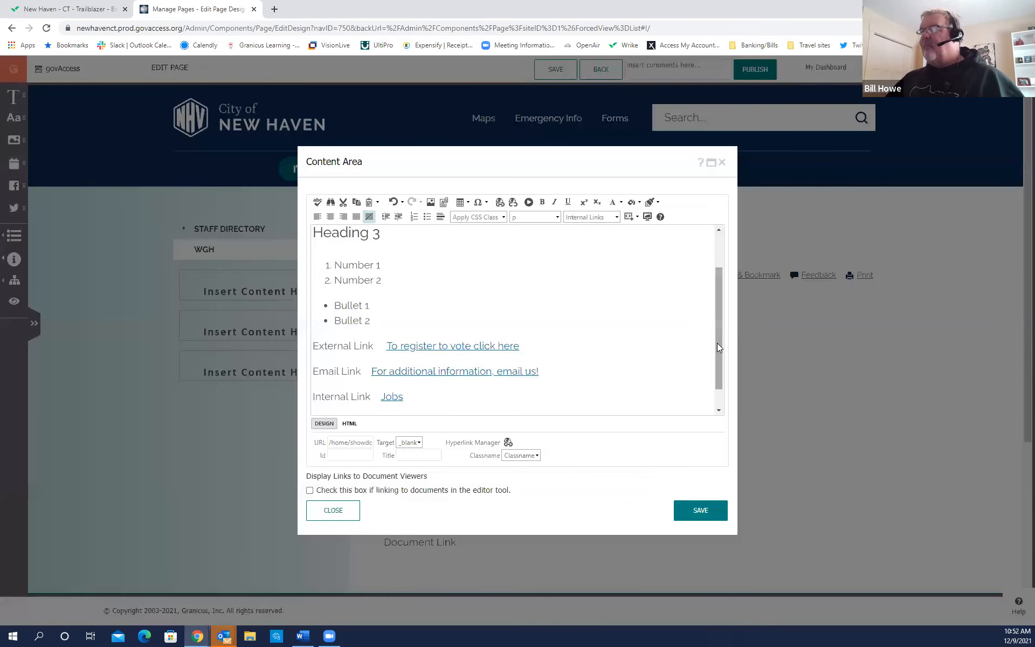
Add an empty line below the document link and open the Image Library there.
{"action": "left_click_drag", "start_coordinate": [717, 344], "coordinate": [718, 402]}
{"action": "left_click", "coordinate": [685, 397]}
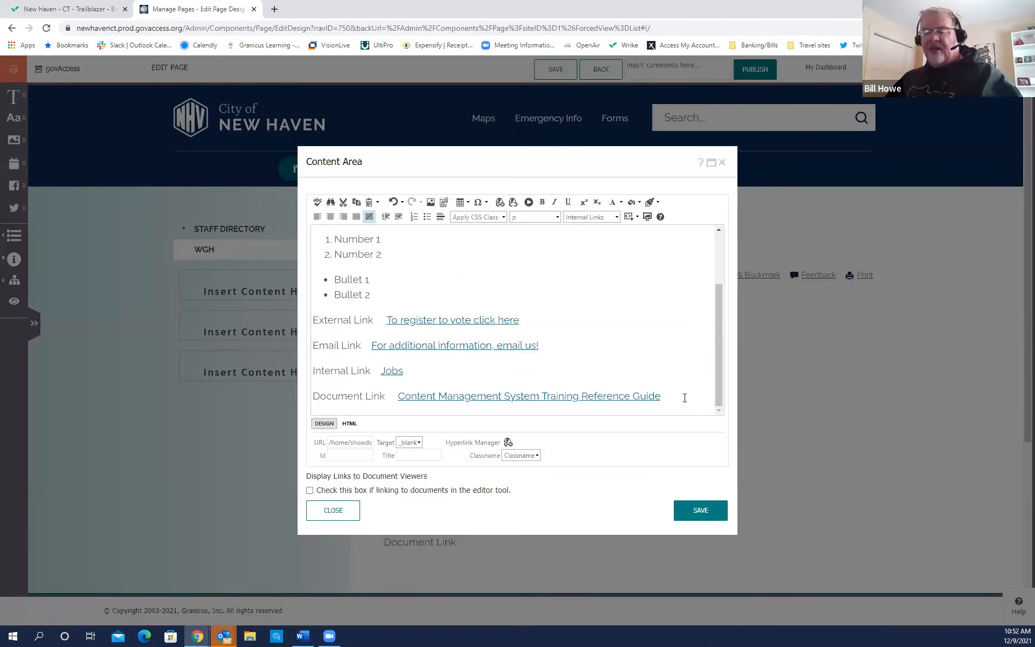
{"action": "key", "text": "Return"}
{"action": "key", "text": "Return"}
{"action": "key", "text": "Return"}
{"action": "key", "text": "Return"}
{"action": "key", "text": "Return"}
{"action": "key", "text": "Return"}
{"action": "key", "text": "Return"}
{"action": "key", "text": "Return"}
{"action": "key", "text": "Return"}
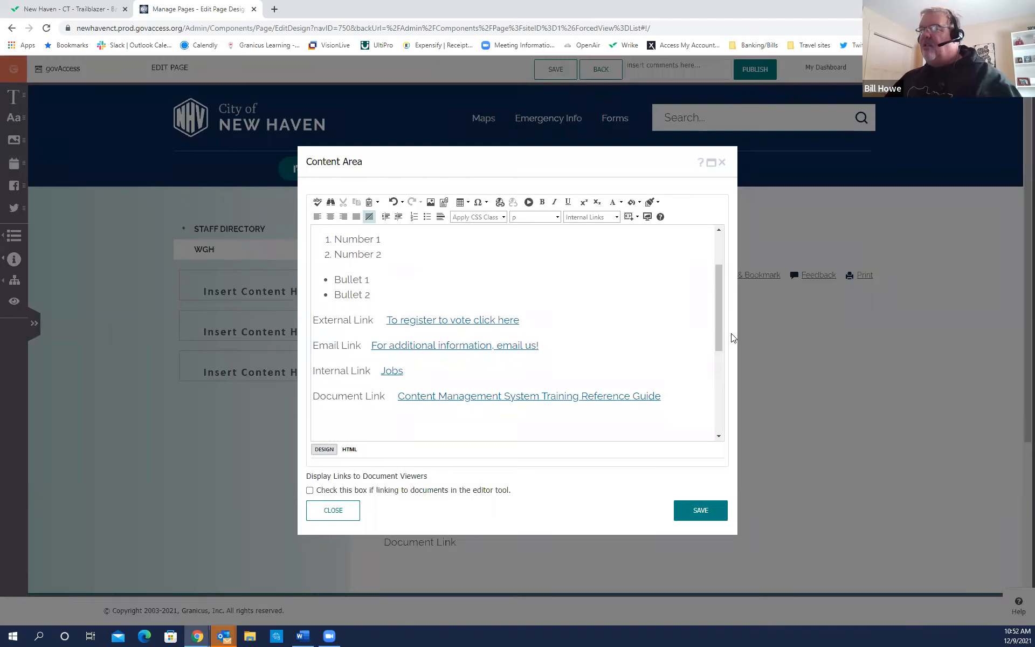
{"action": "left_click_drag", "start_coordinate": [716, 343], "coordinate": [717, 397]}
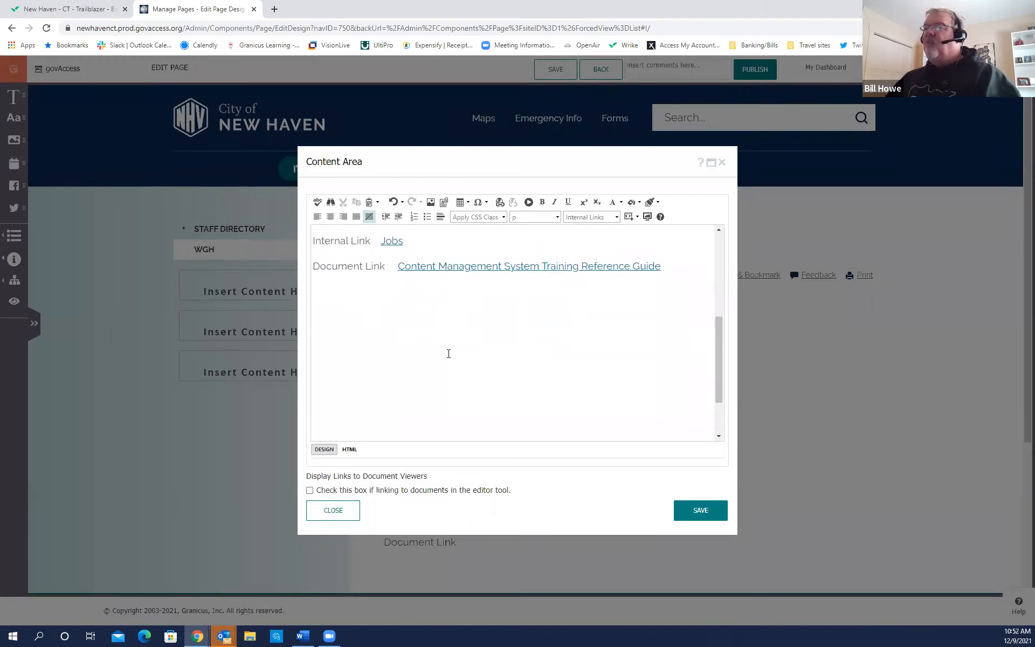
{"action": "left_click", "coordinate": [324, 306]}
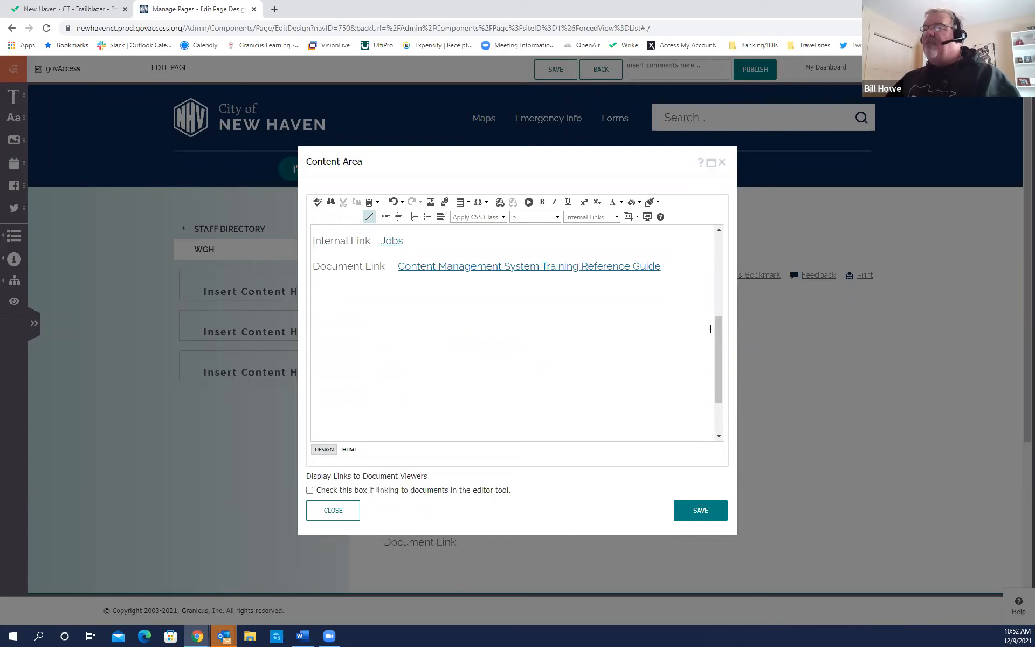
{"action": "left_click_drag", "start_coordinate": [717, 331], "coordinate": [717, 341]}
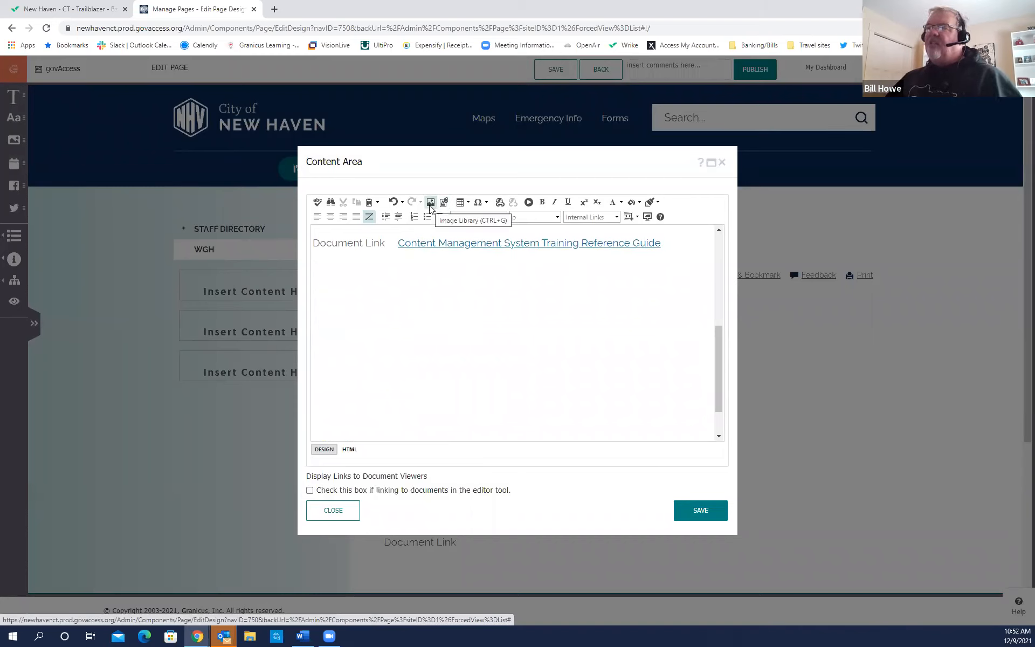
{"action": "key", "text": "ctrl"}
{"action": "key", "text": "ctrl"}
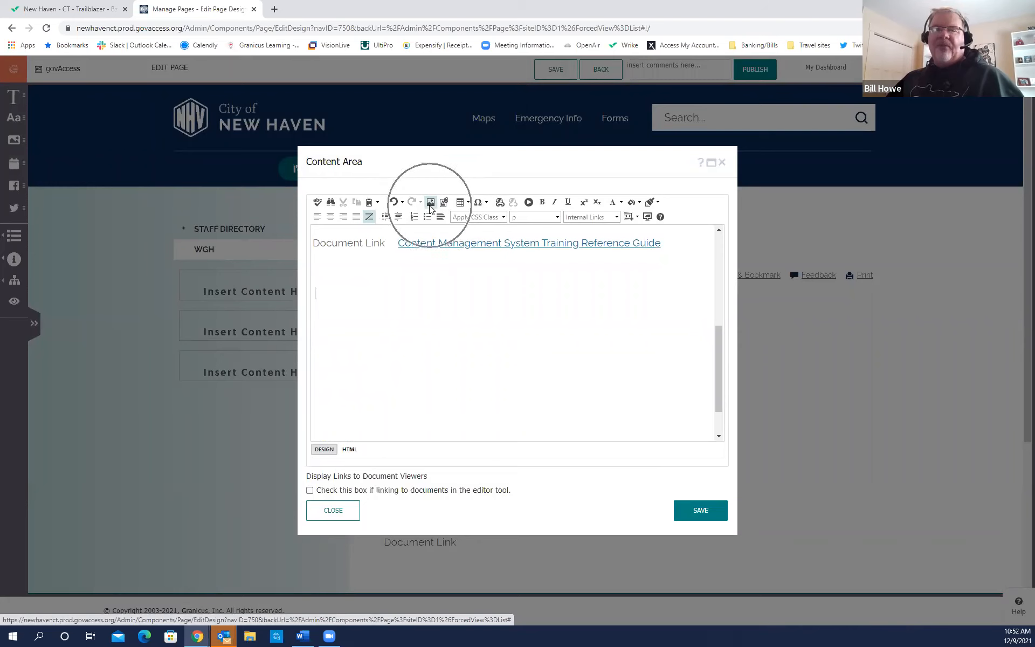
{"action": "key", "text": "ctrl"}
{"action": "key", "text": "ctrl"}
{"action": "key", "text": "ctrl"}
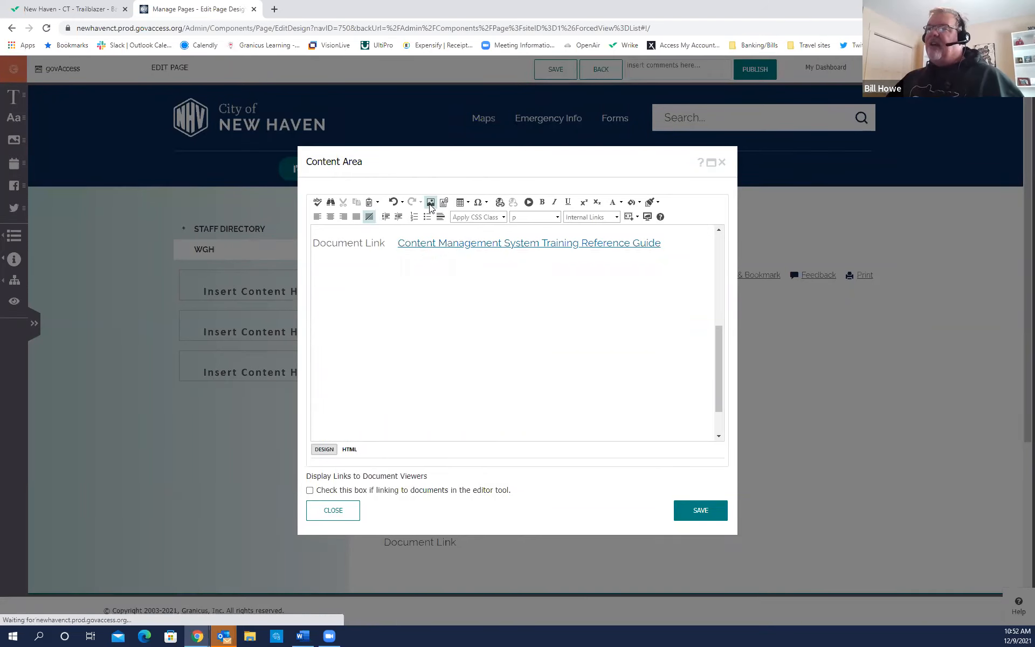
{"action": "left_click", "coordinate": [430, 204]}
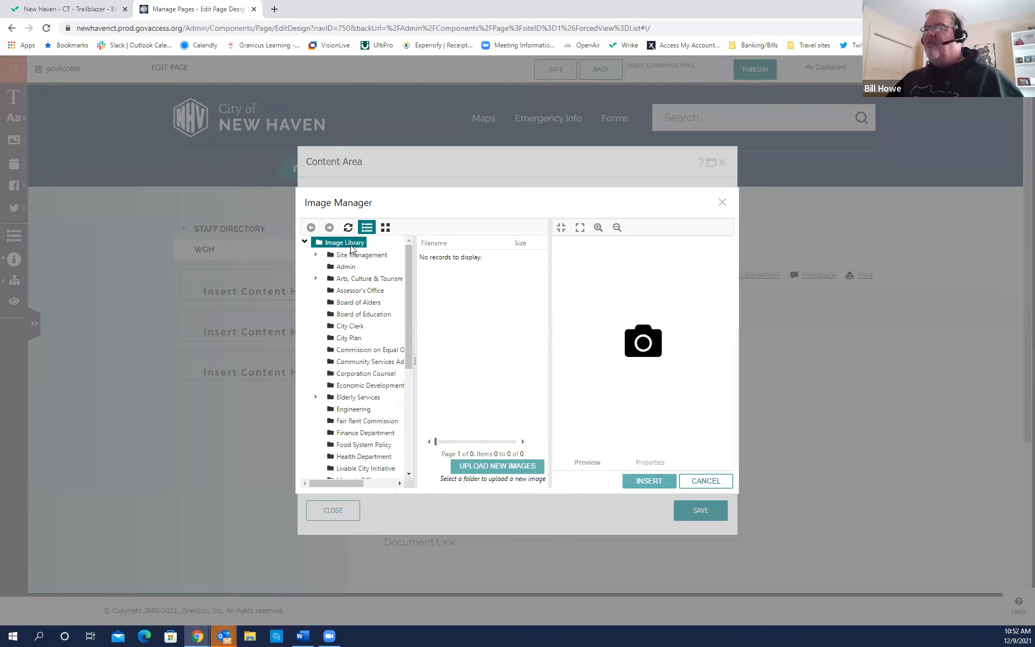
Open the Granicus Training image folder and select the Outdoor rink image to preview it.
{"action": "scroll", "coordinate": [408, 261], "scroll_direction": "down", "scroll_amount": 1}
{"action": "left_click_drag", "start_coordinate": [408, 261], "coordinate": [402, 364]}
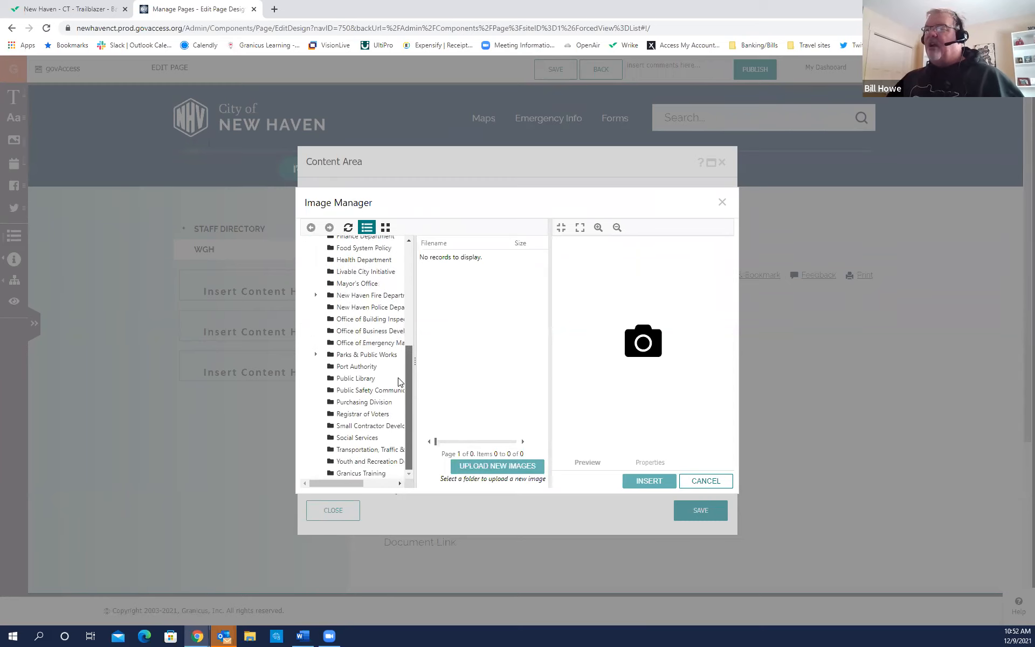
{"action": "left_click", "coordinate": [361, 473]}
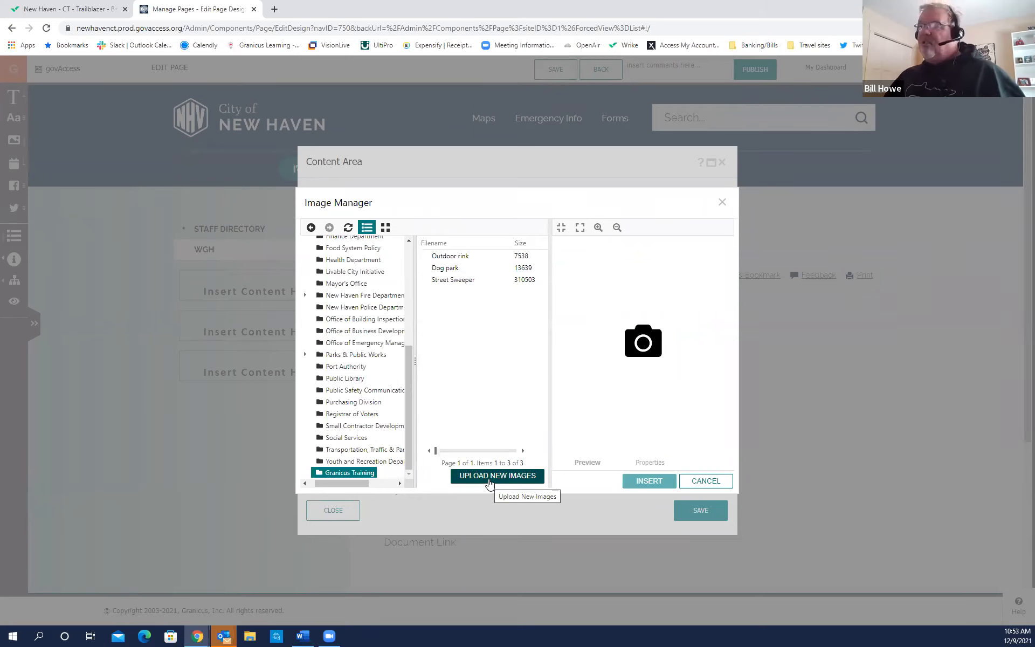
{"action": "left_click", "coordinate": [472, 258]}
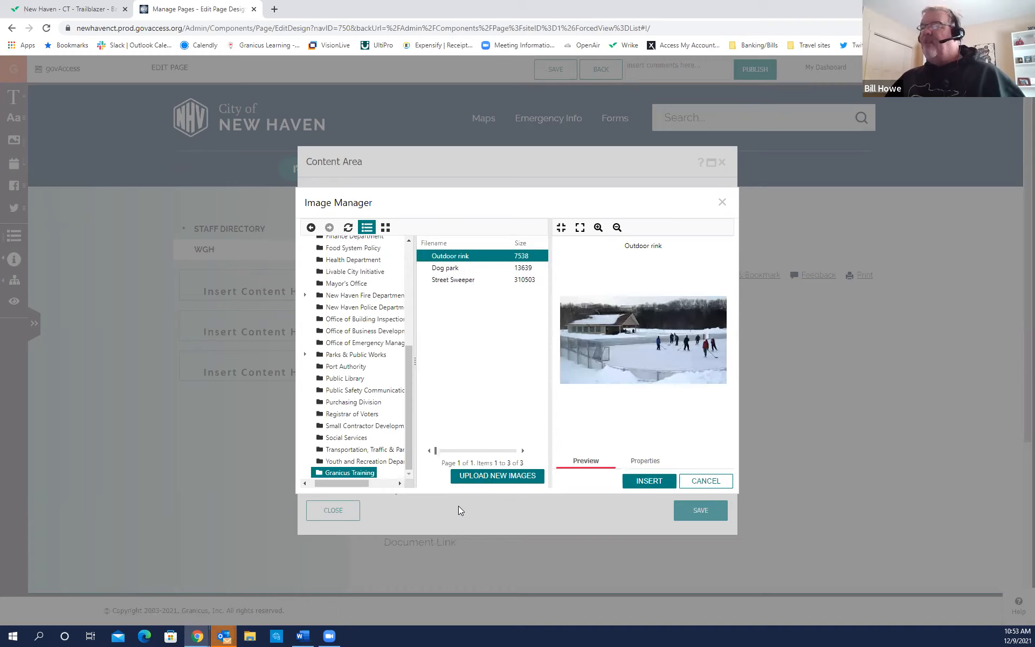
{"action": "left_click", "coordinate": [593, 472]}
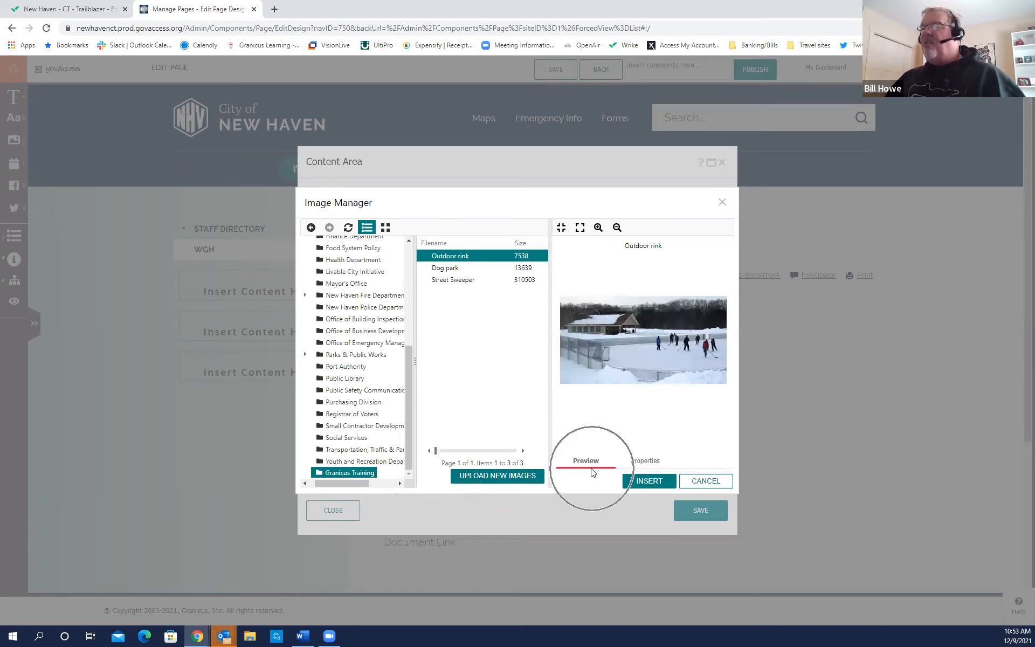
{"action": "left_click", "coordinate": [638, 482]}
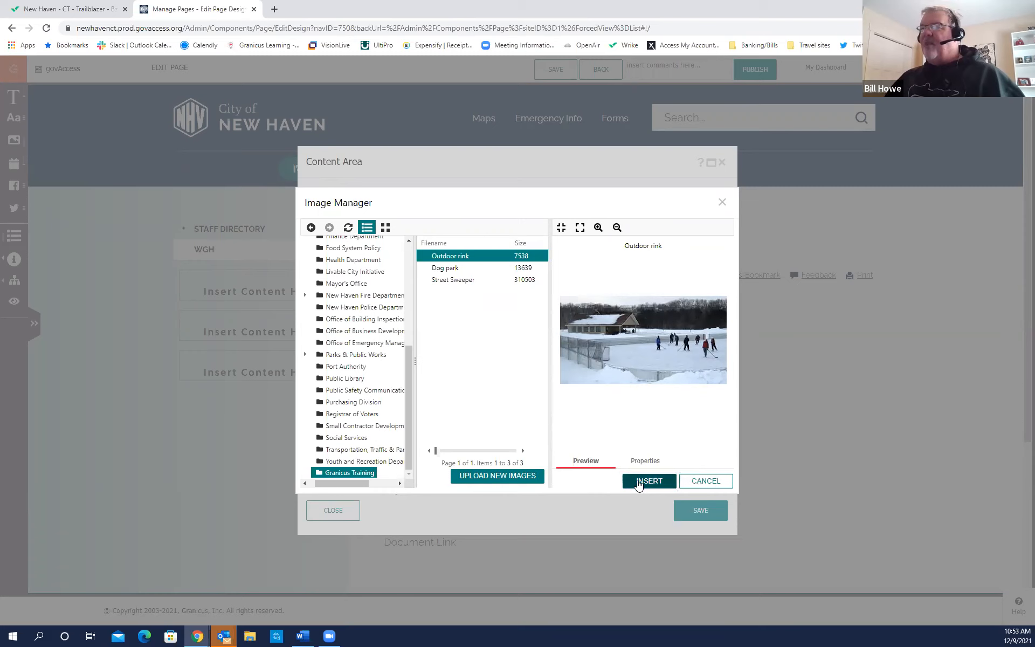
{"action": "left_click", "coordinate": [630, 482]}
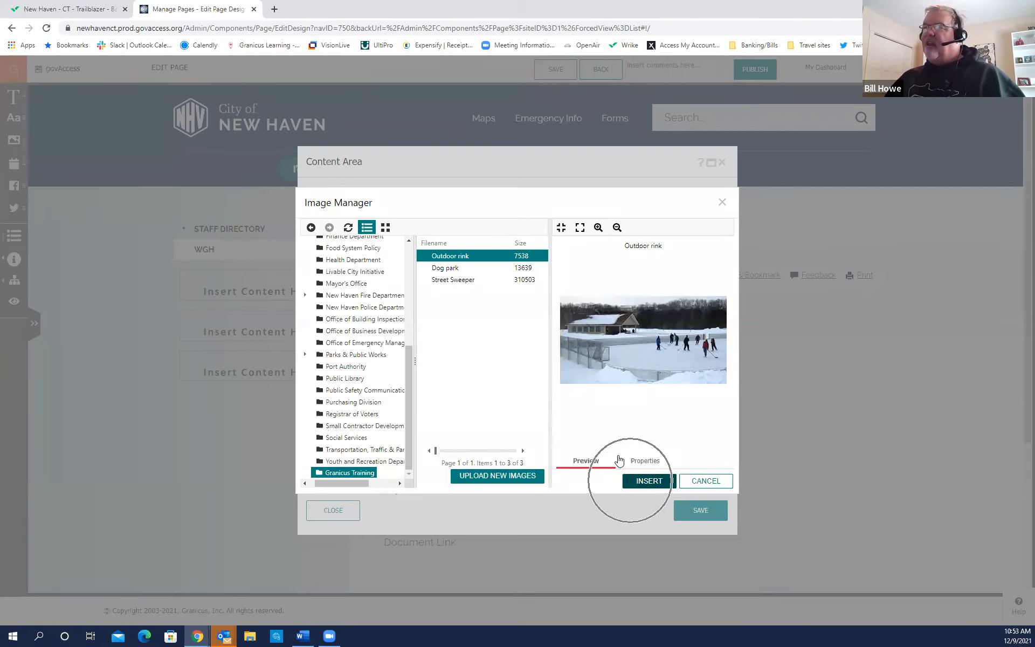
{"action": "left_click", "coordinate": [559, 229]}
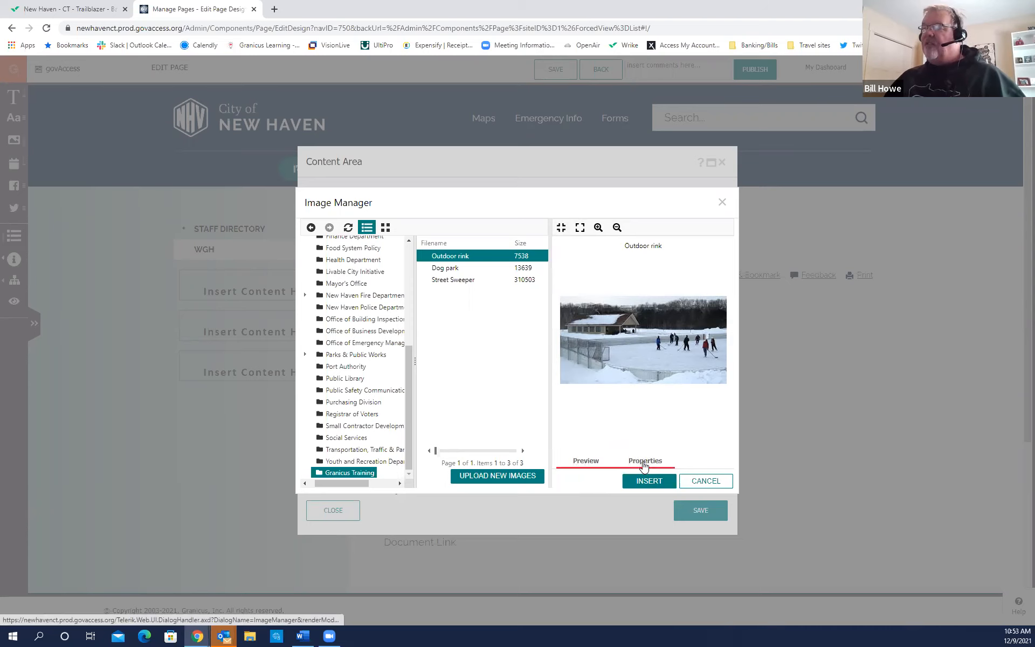
Show Outdoor rink's properties: 309 × 163 px with alt text 'Outdoor rink, skating rink'.
{"action": "key", "text": "ctrl"}
{"action": "key", "text": "ctrl"}
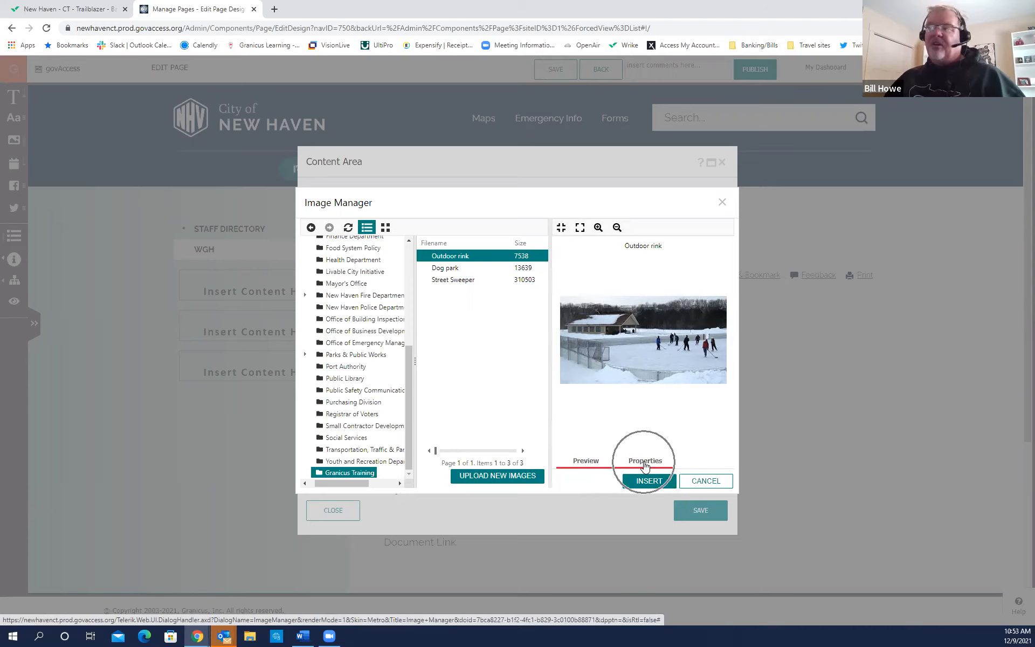
{"action": "left_click", "coordinate": [645, 462]}
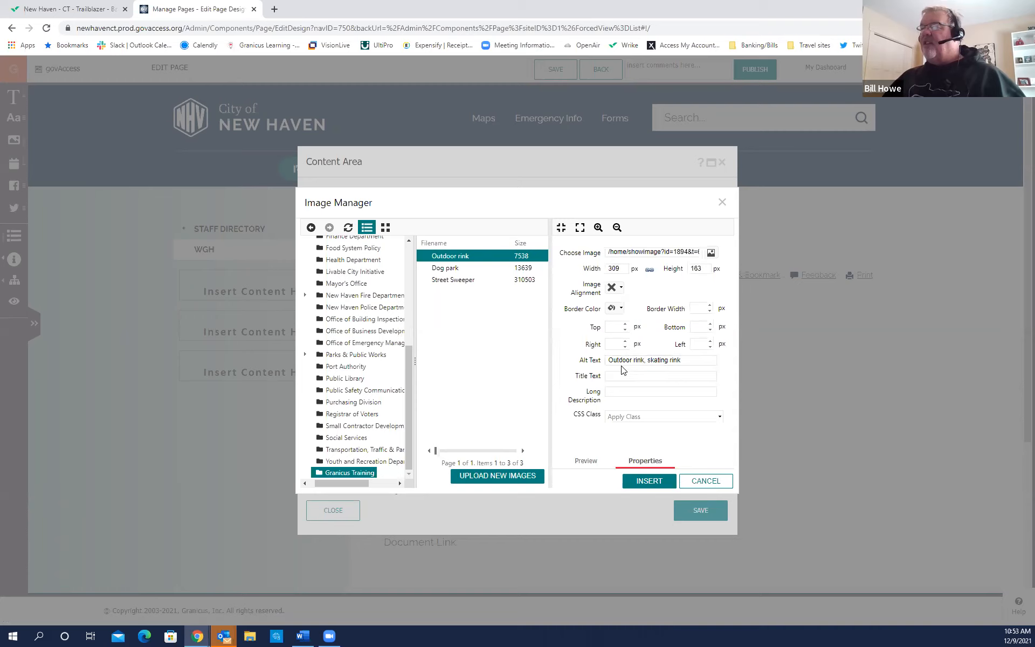
{"action": "left_click", "coordinate": [682, 361]}
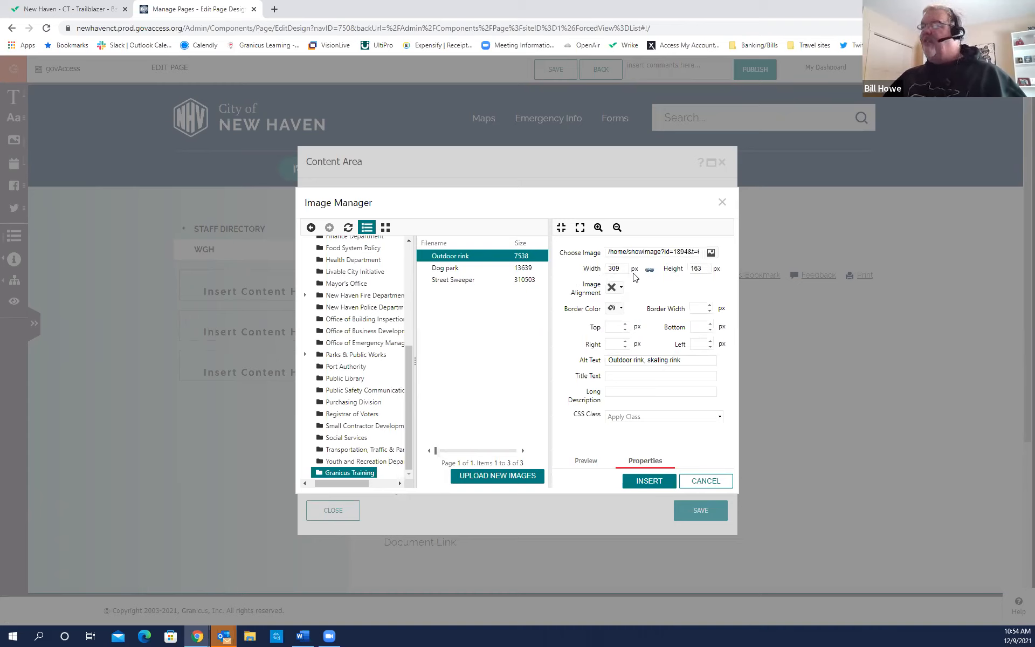
{"action": "key", "text": "ctrl"}
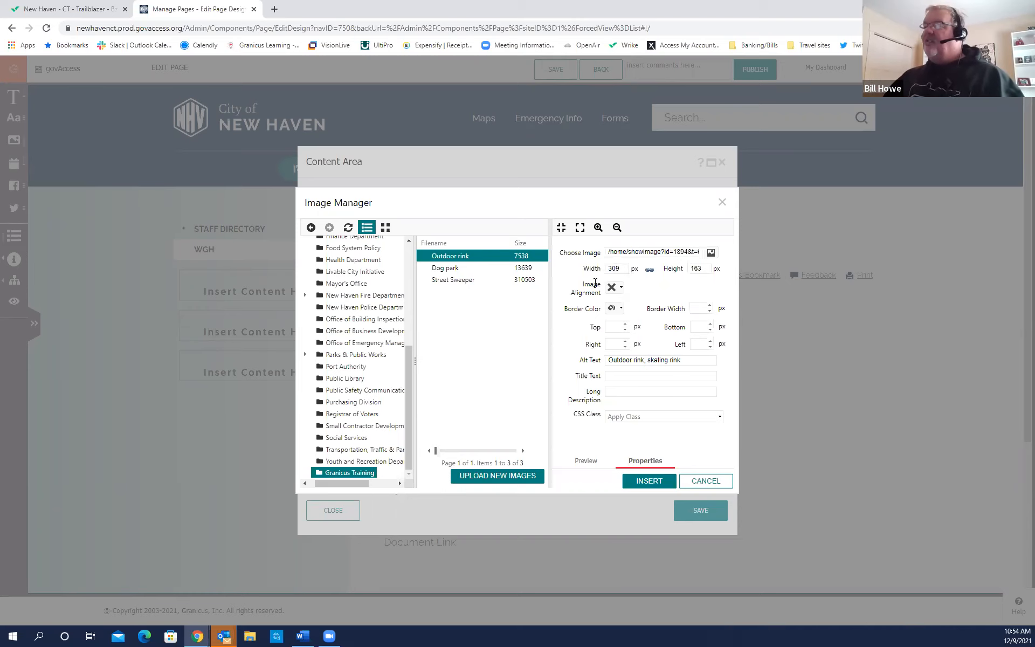
Change the Outdoor rink image width from 309 to 50%, with the height adjusting to 27%.
{"action": "double_click", "coordinate": [622, 268]}
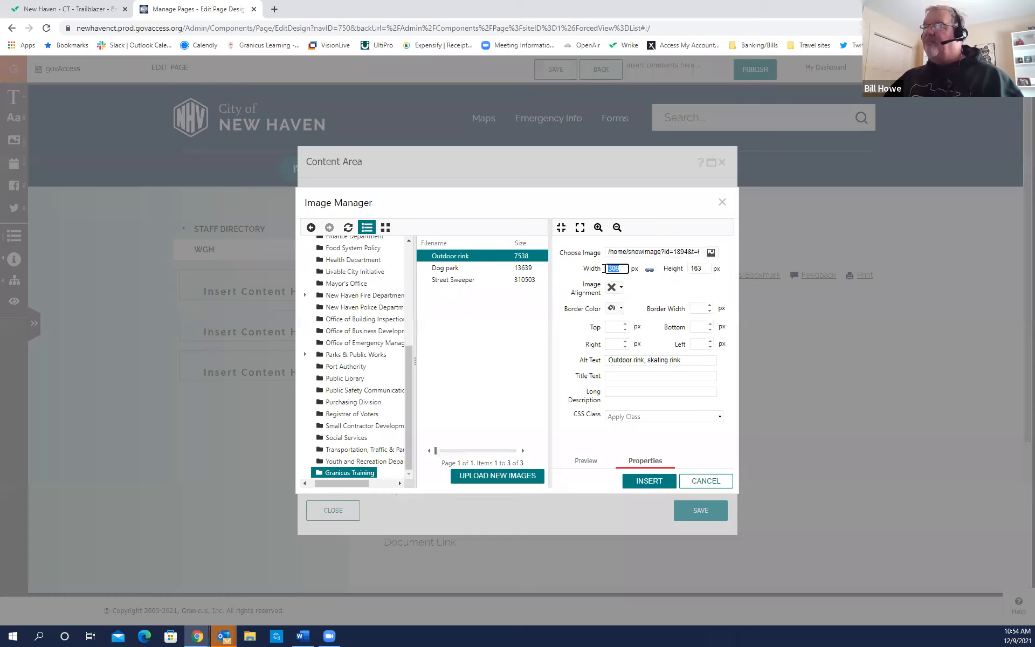
{"action": "key", "text": "ctrl"}
{"action": "key", "text": "ctrl"}
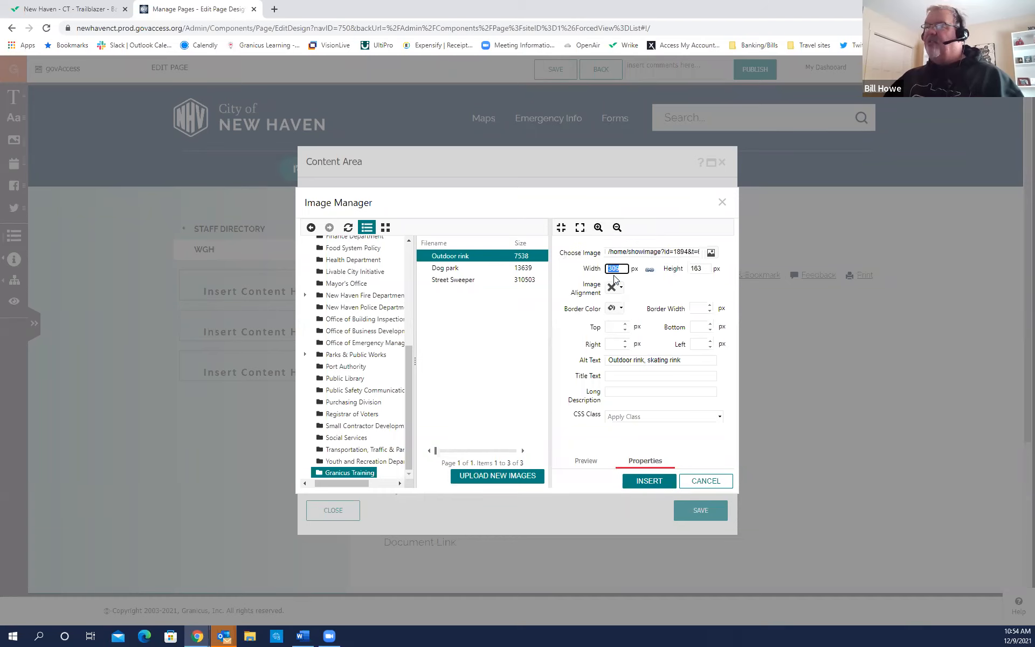
{"action": "type", "text": "50"}
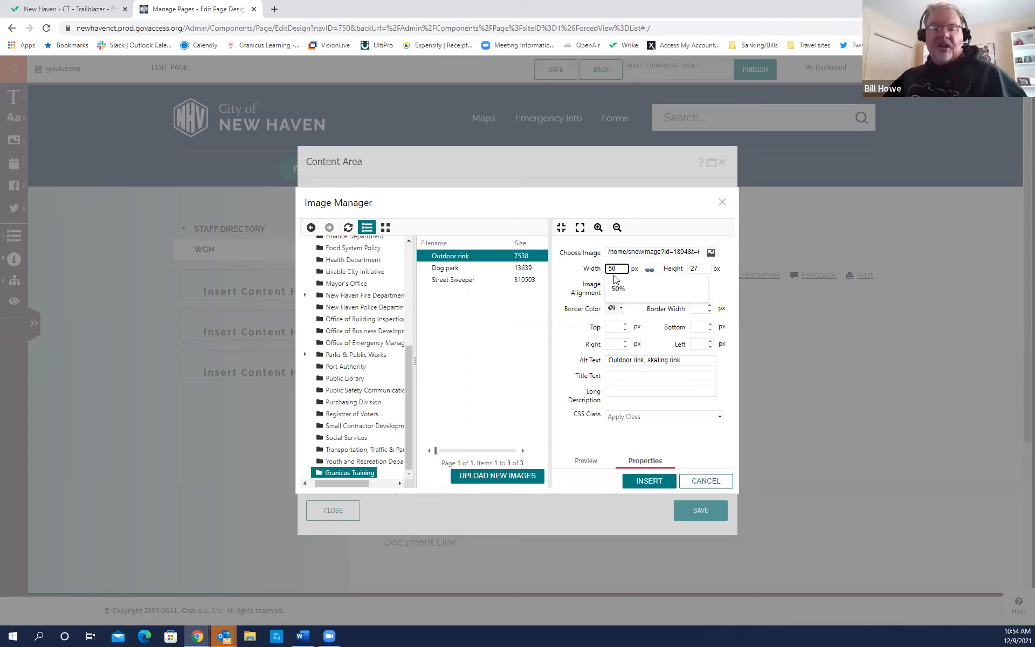
{"action": "left_click", "coordinate": [615, 281]}
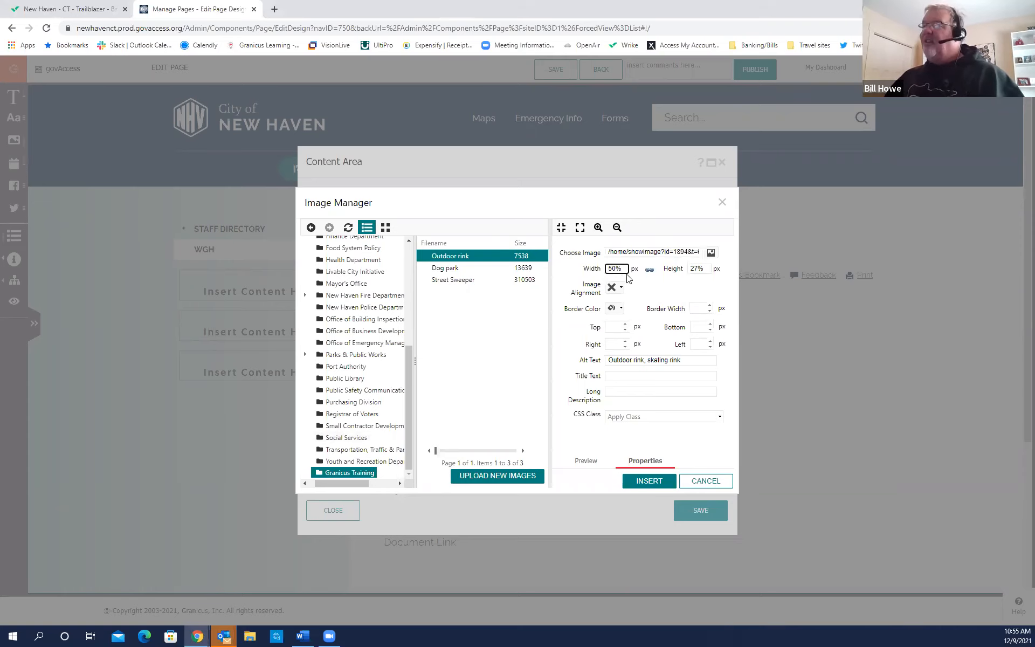
{"action": "key", "text": "ctrl"}
{"action": "key", "text": "ctrl"}
{"action": "key", "text": "ctrl"}
{"action": "key", "text": "ctrl"}
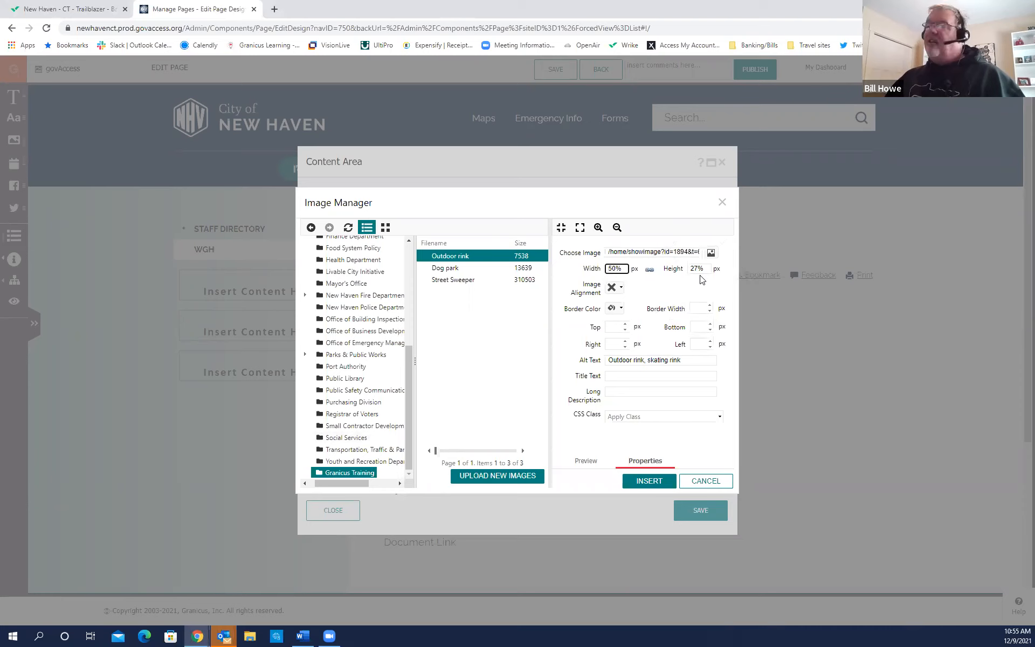
{"action": "key", "text": "ctrl"}
{"action": "key", "text": "ctrl"}
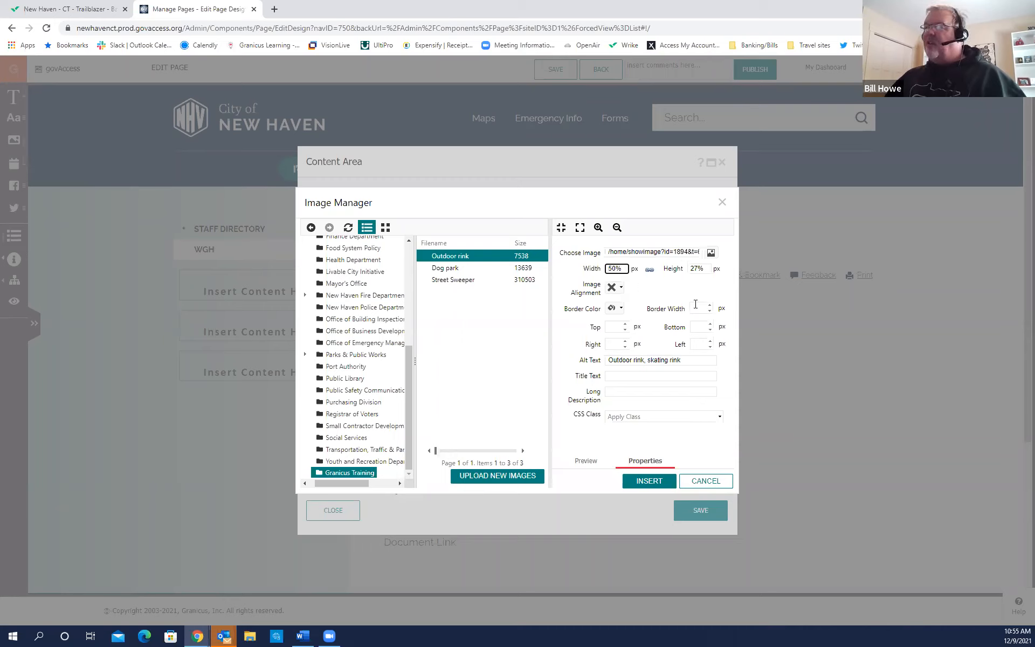
Insert the resized Outdoor rink image into the WGH page's Content Area.
{"action": "left_click", "coordinate": [652, 484]}
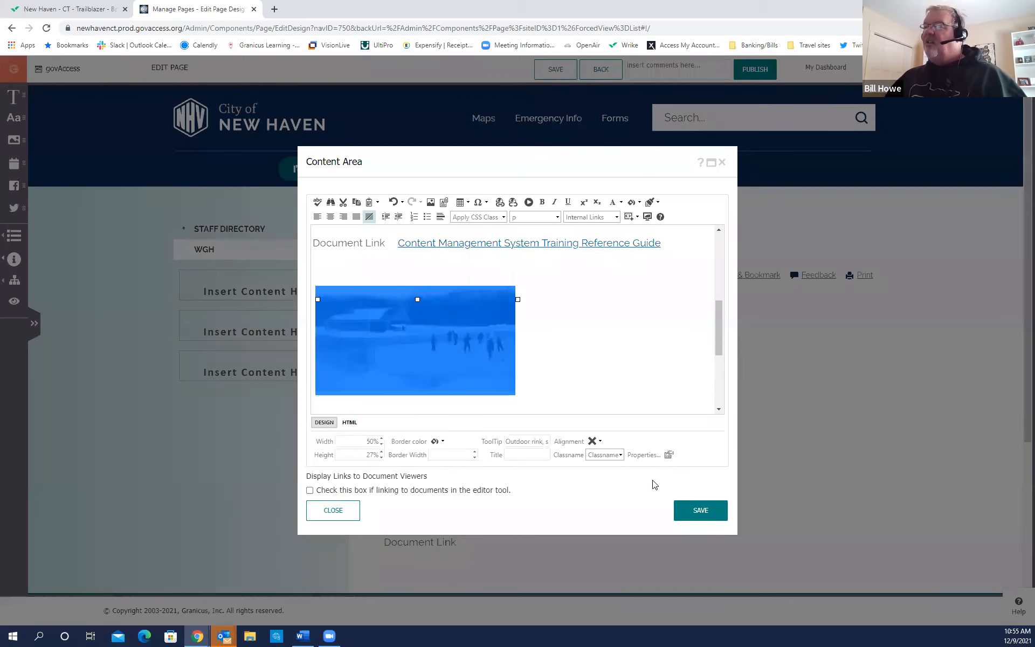
{"action": "left_click_drag", "start_coordinate": [720, 345], "coordinate": [718, 358]}
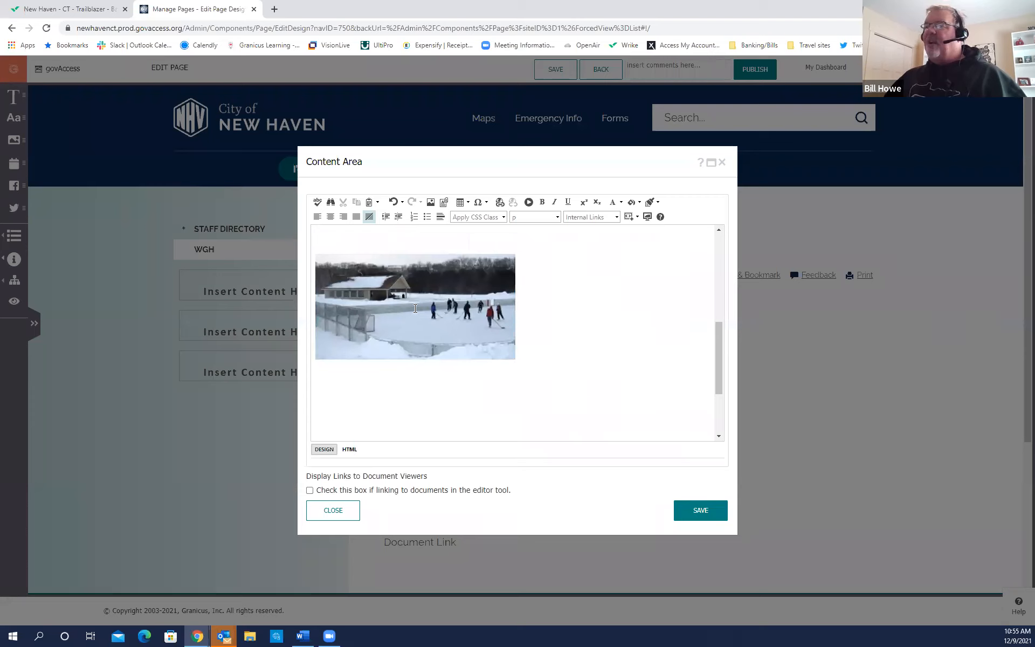
{"action": "key", "text": "ctrl"}
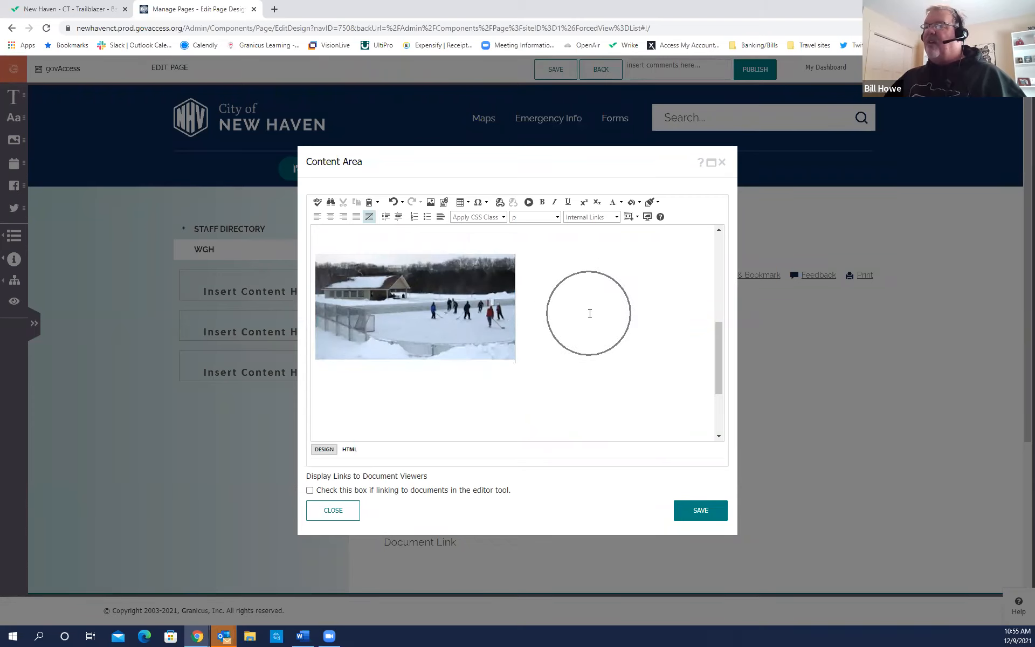
{"action": "left_click_drag", "start_coordinate": [715, 348], "coordinate": [716, 353]}
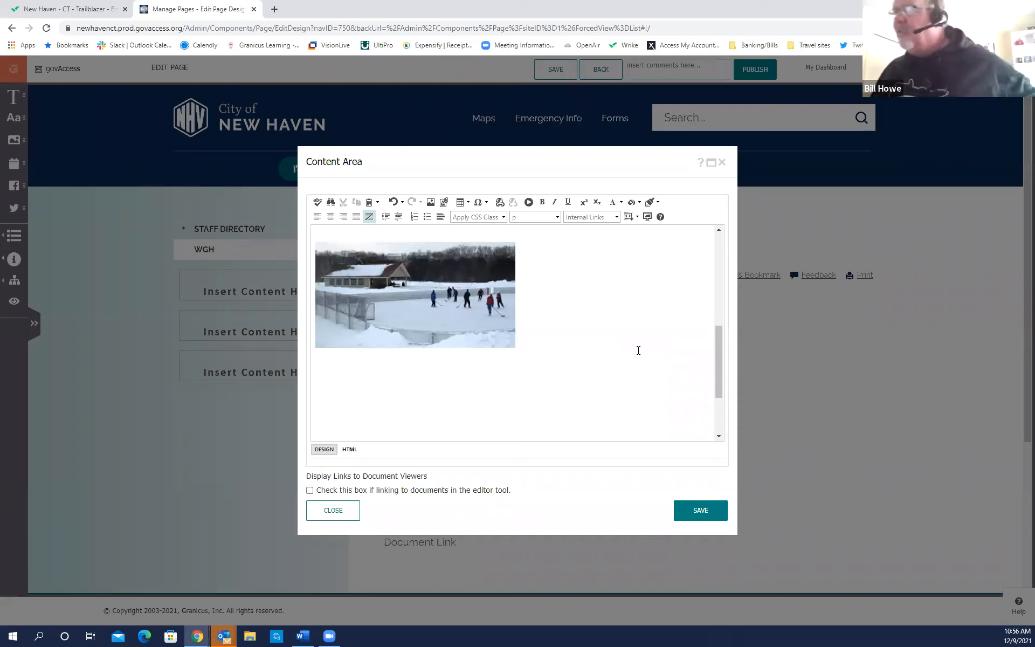
Select the ice-rink photo in the content to show its properties bar.
{"action": "left_click", "coordinate": [414, 311]}
{"action": "key", "text": "ctrl"}
{"action": "key", "text": "ctrl"}
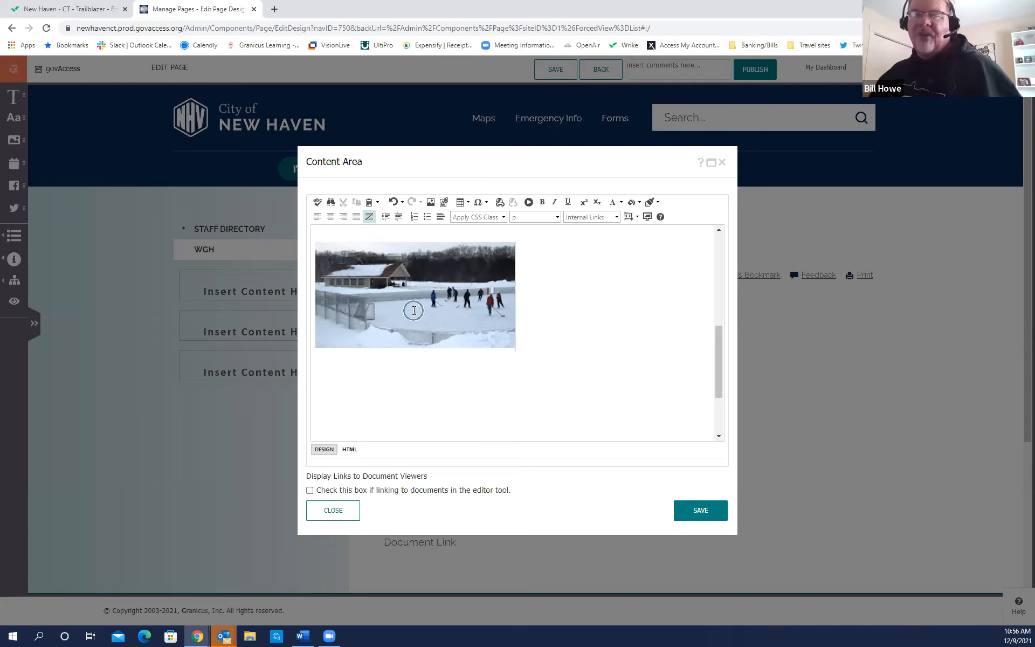
{"action": "key", "text": "ctrl"}
{"action": "key", "text": "ctrl"}
{"action": "key", "text": "ctrl"}
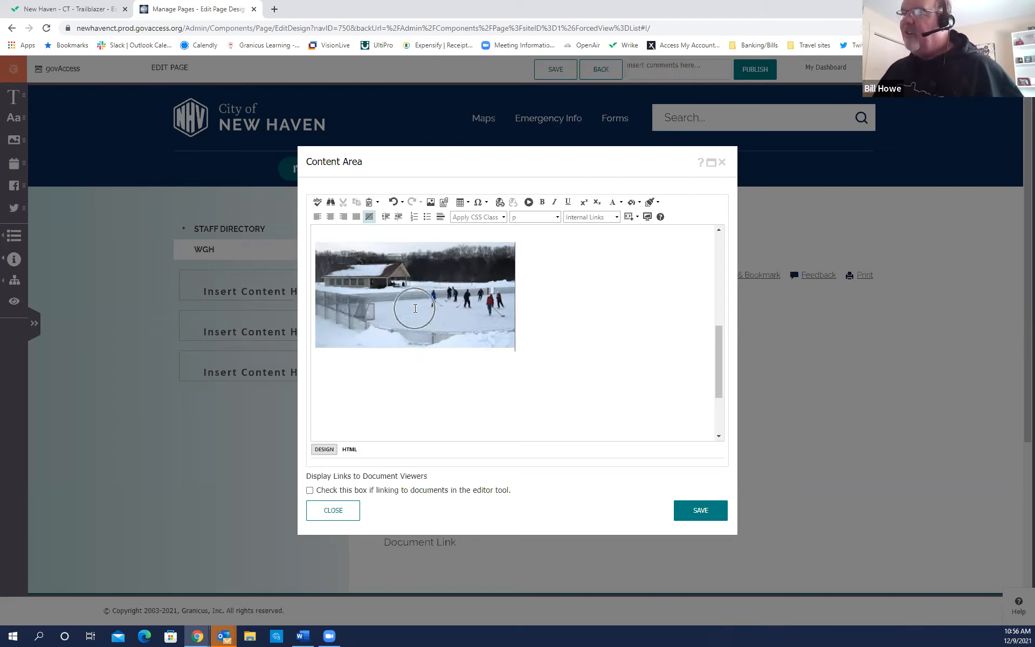
{"action": "left_click", "coordinate": [415, 309]}
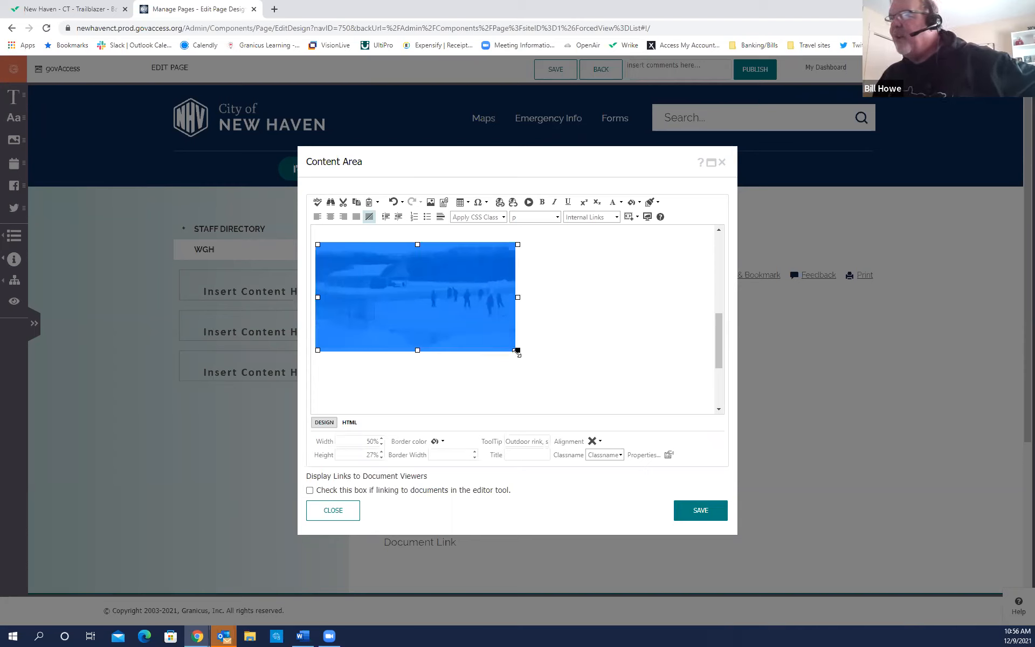
Enlarge the ice-rink photo to roughly 543 × 287 px below the Document Link.
{"action": "left_click_drag", "start_coordinate": [517, 351], "coordinate": [625, 399]}
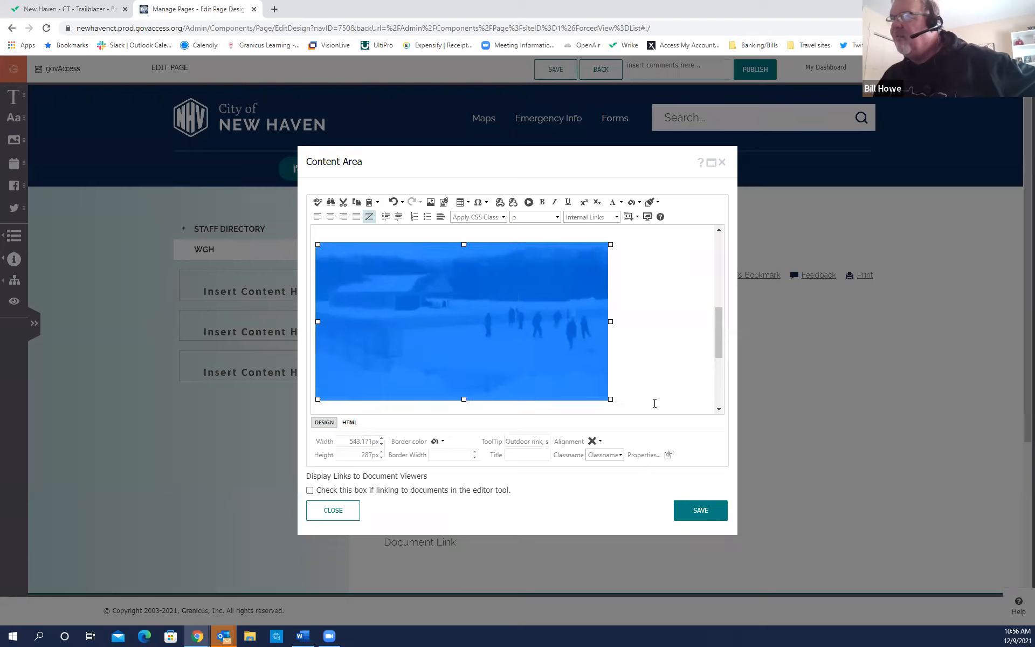
{"action": "left_click", "coordinate": [667, 370]}
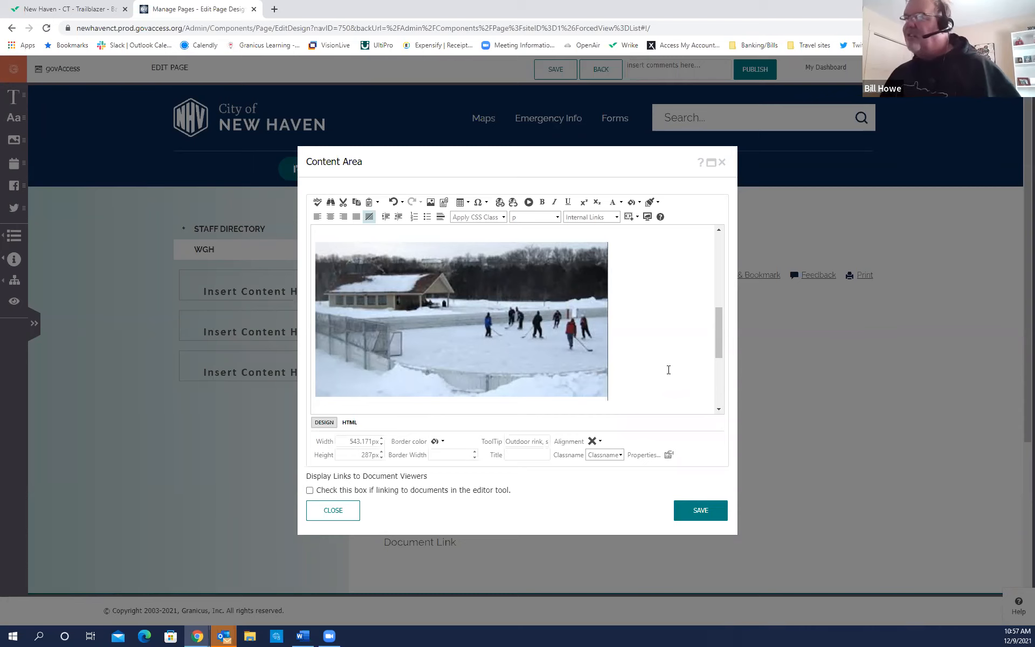
{"action": "left_click_drag", "start_coordinate": [720, 348], "coordinate": [722, 360]}
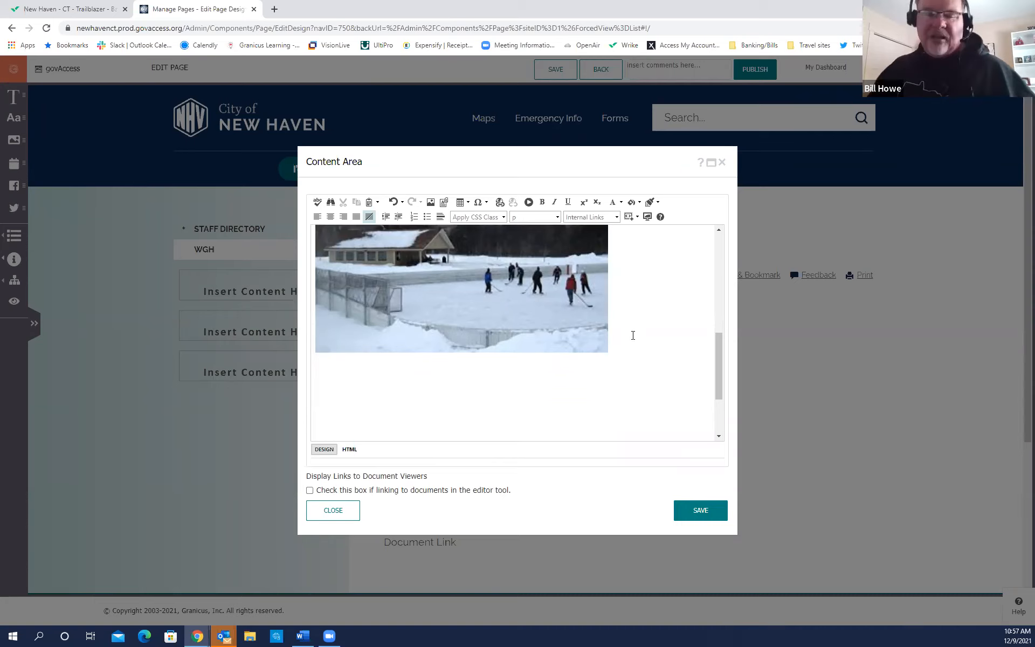
Type 'Skating rink is open.' and, on the next line, 'fun for the whole family!'.
{"action": "type", "text": "Skatin"}
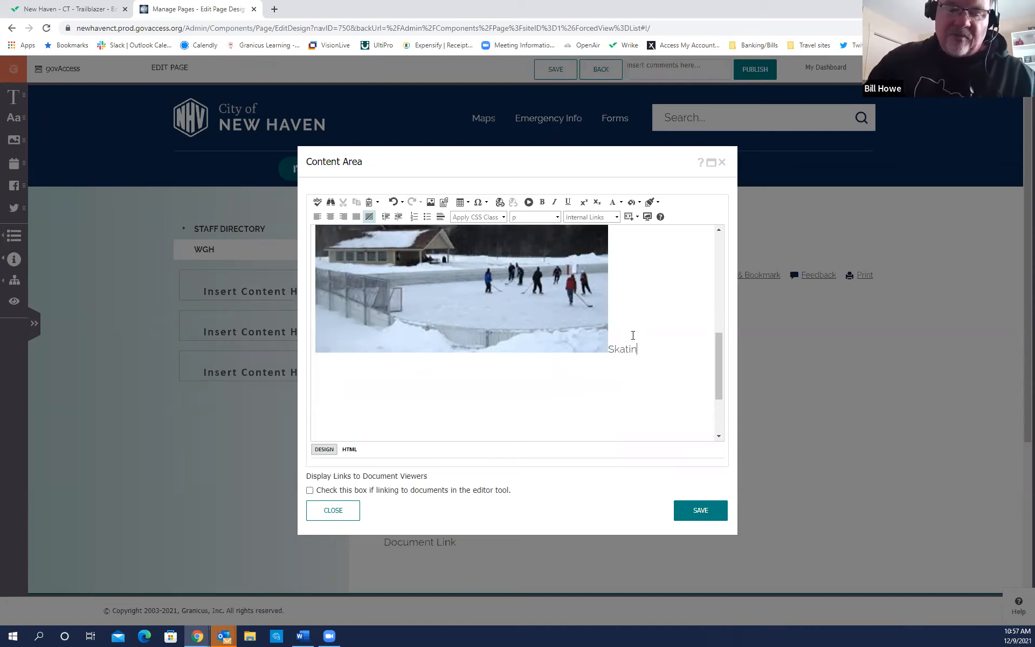
{"action": "type", "text": "g rink is "}
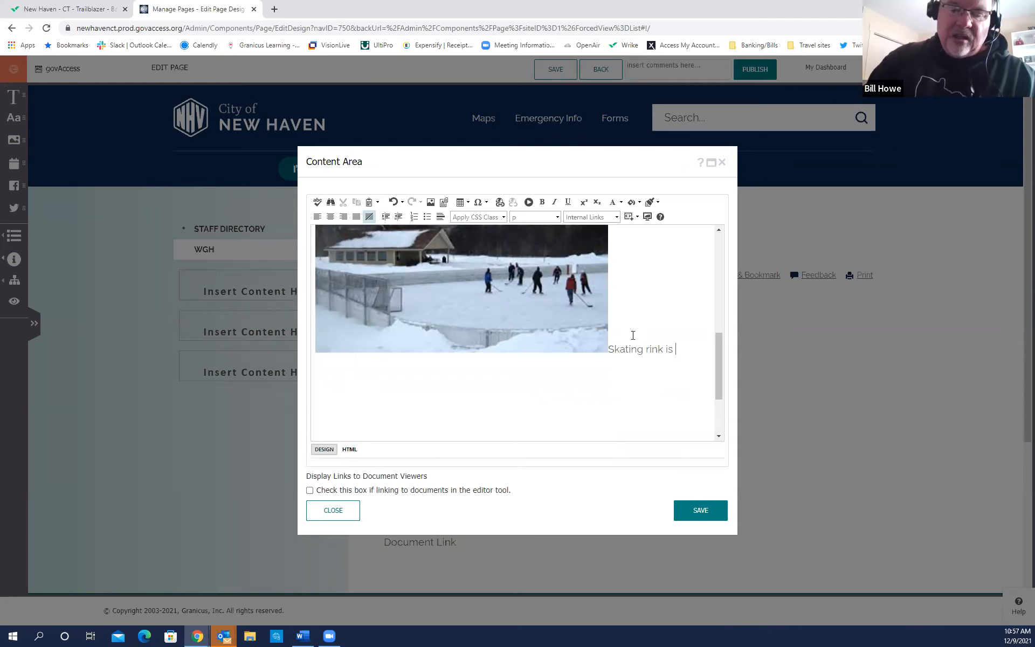
{"action": "type", "text": "open."}
{"action": "key", "text": "Return"}
{"action": "type", "text": "fun for the"}
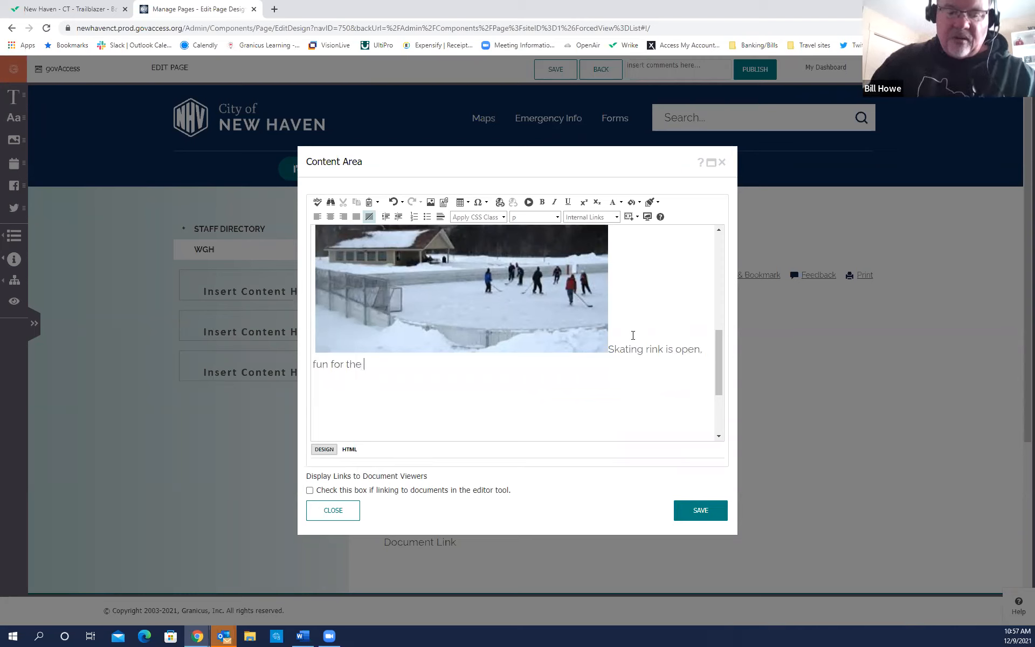
{"action": "type", "text": " whole fam"}
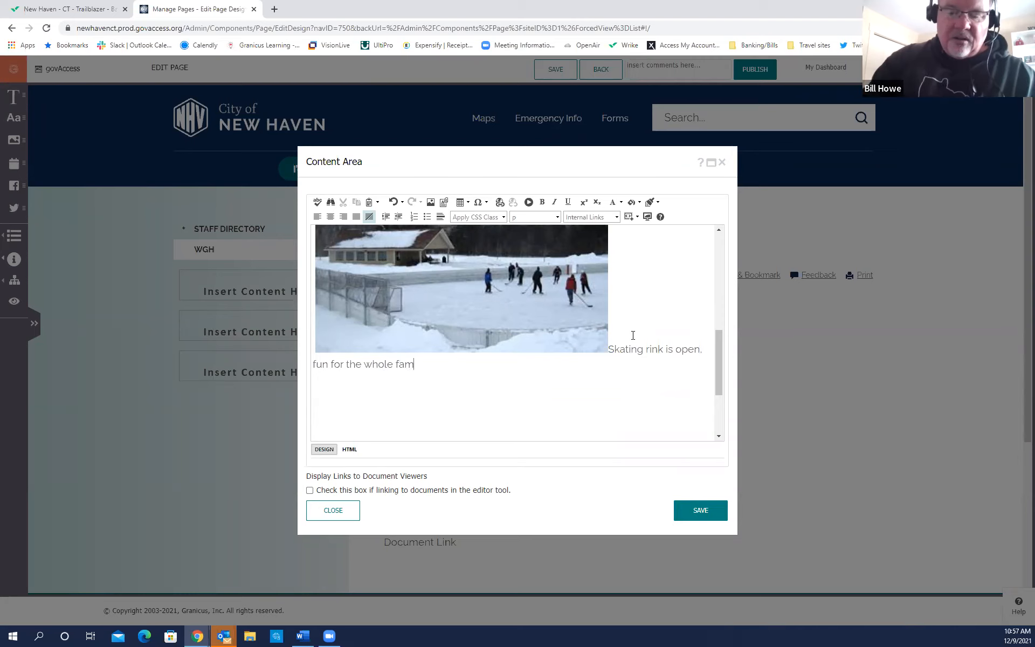
{"action": "type", "text": "ily!"}
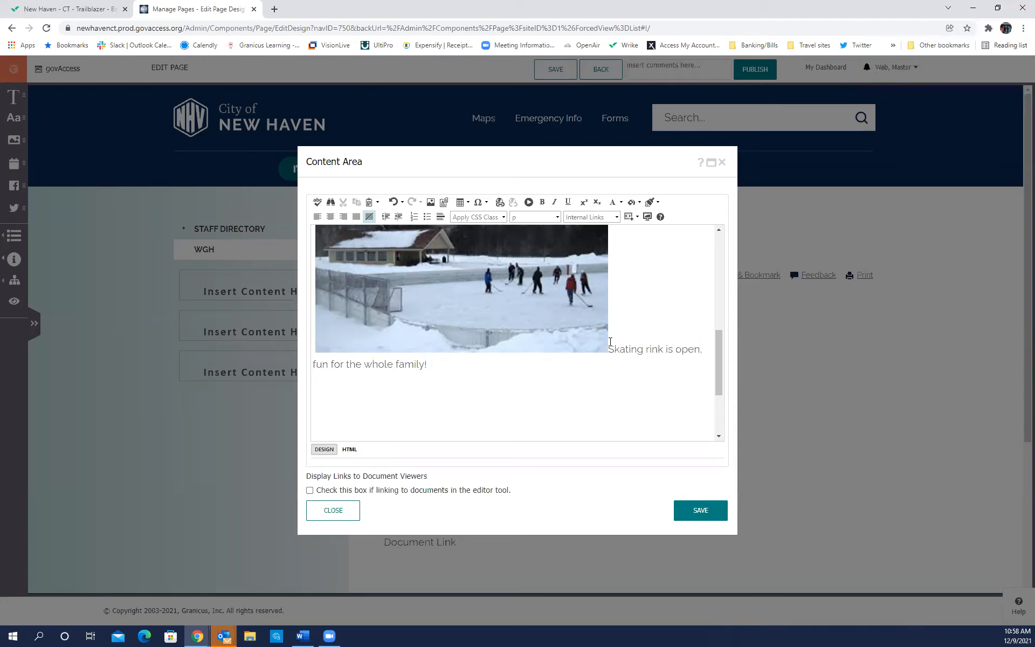
Copy the skating rink caption and paste it three more times after 'family!'.
{"action": "left_click_drag", "start_coordinate": [610, 341], "coordinate": [694, 370]}
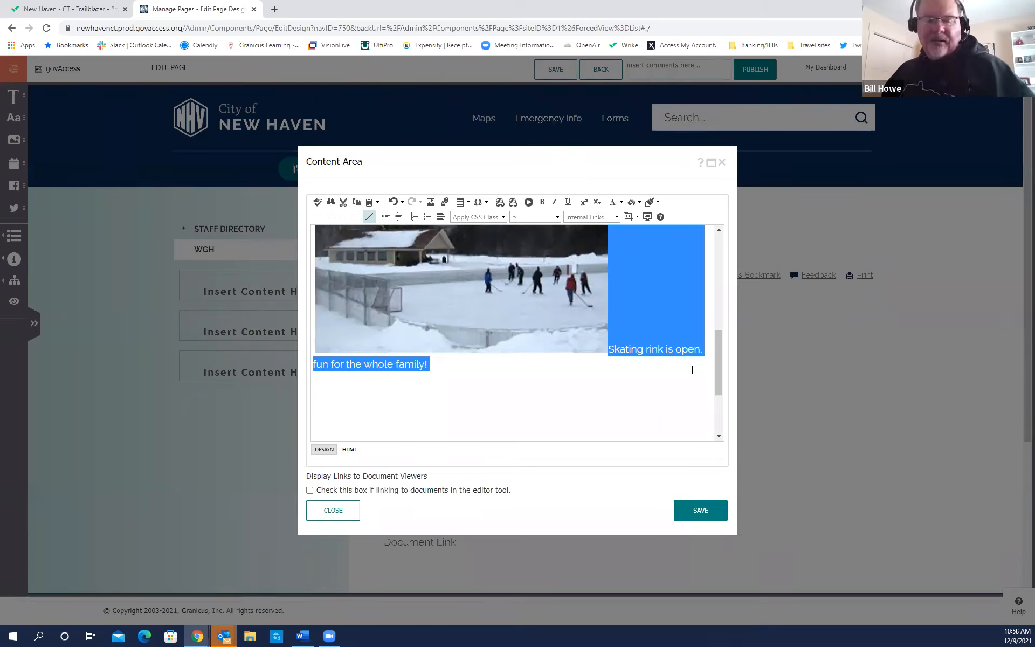
{"action": "left_click", "coordinate": [448, 366]}
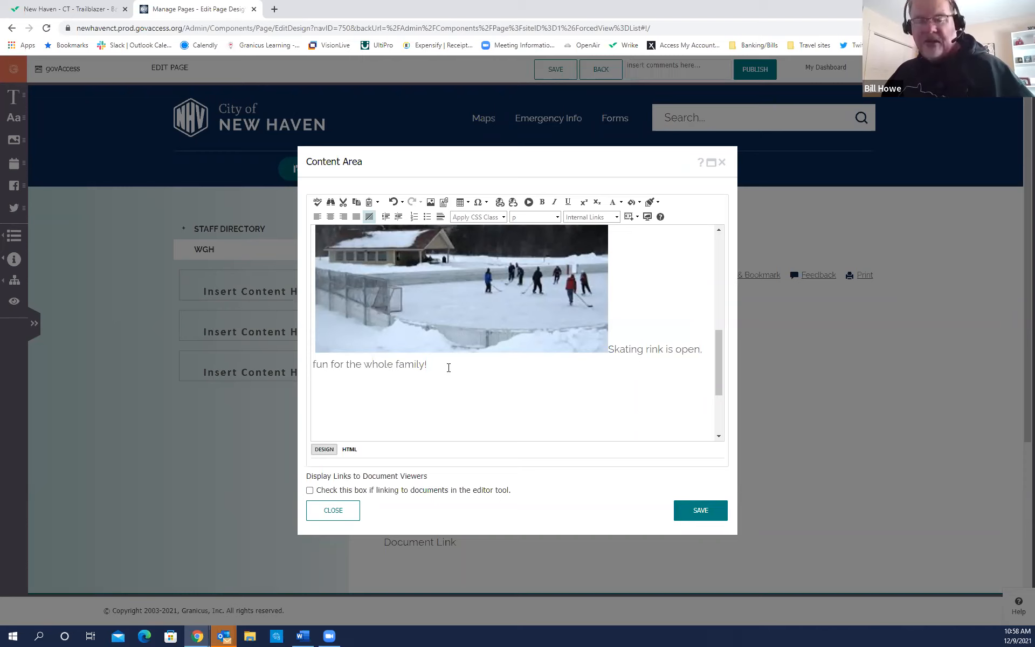
{"action": "key", "text": "ctrl+v"}
{"action": "key", "text": "ctrl+v"}
{"action": "key", "text": "ctrl+v"}
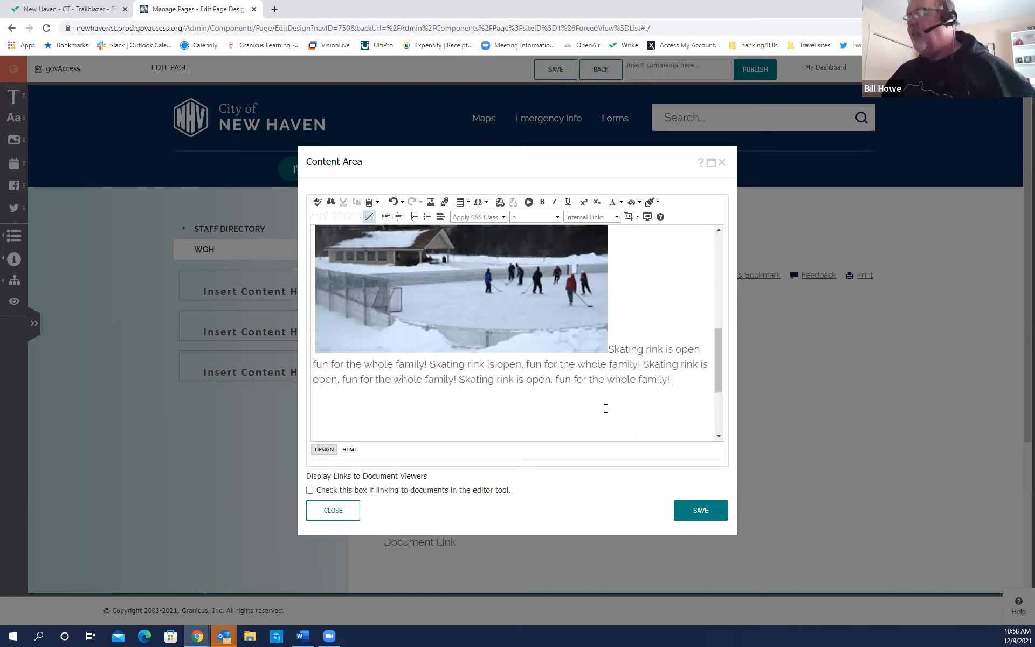
{"action": "mouse_move", "coordinate": [719, 361]}
{"action": "left_mouse_down"}
{"action": "mouse_move", "coordinate": [718, 348]}
{"action": "mouse_move", "coordinate": [719, 363]}
{"action": "left_mouse_up"}
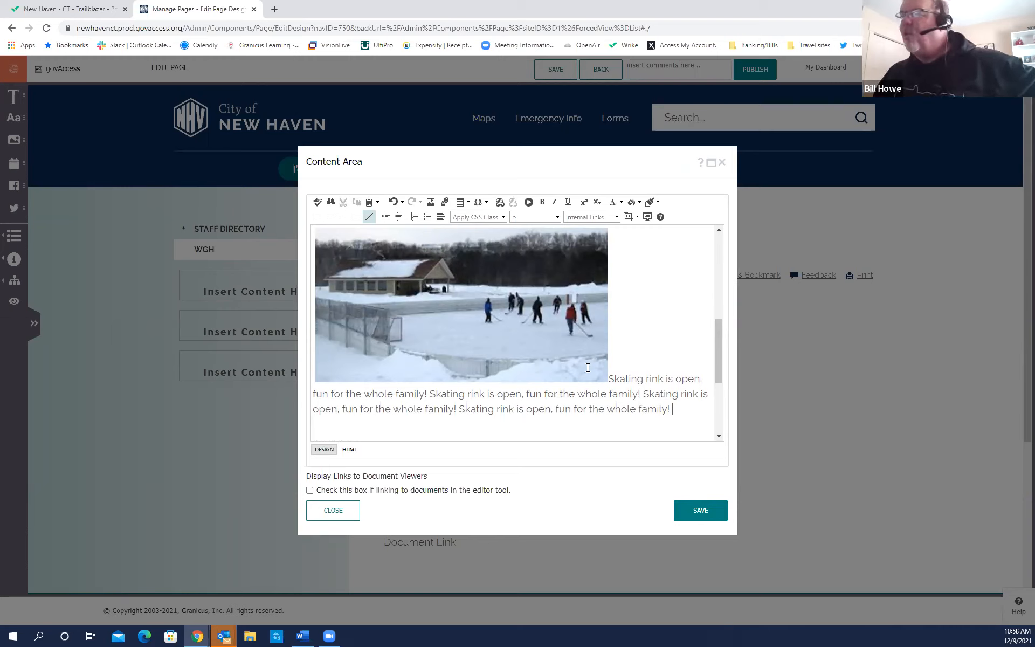
{"action": "left_click_drag", "start_coordinate": [717, 344], "coordinate": [718, 344]}
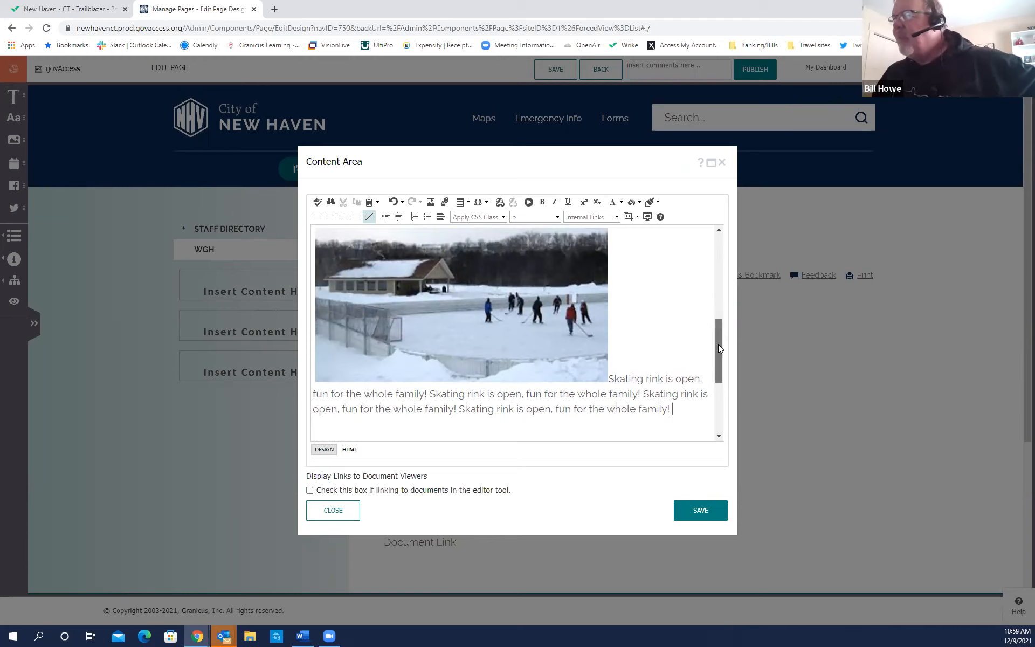
Open the rink photo's Properties dialog and check its 543 × 287 px size.
{"action": "right_click", "coordinate": [456, 319]}
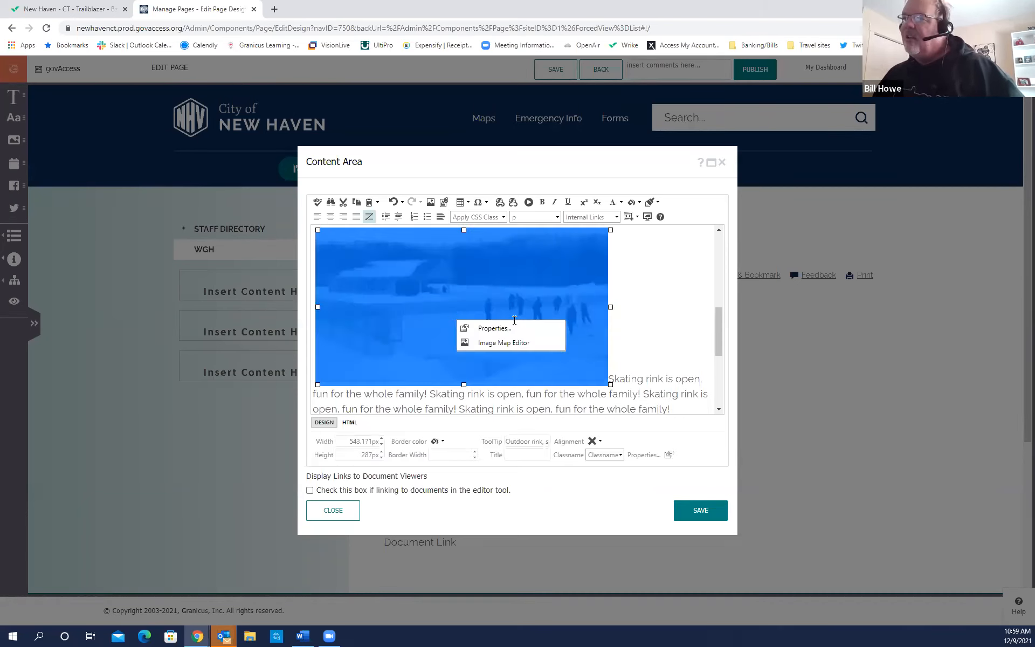
{"action": "left_click", "coordinate": [499, 332]}
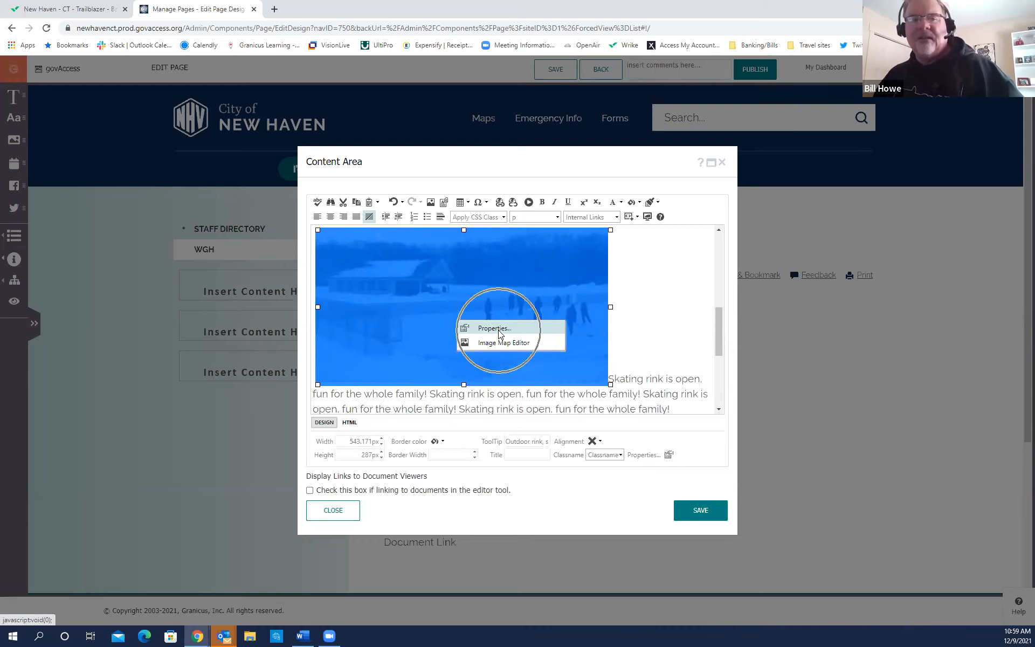
{"action": "left_click", "coordinate": [498, 331]}
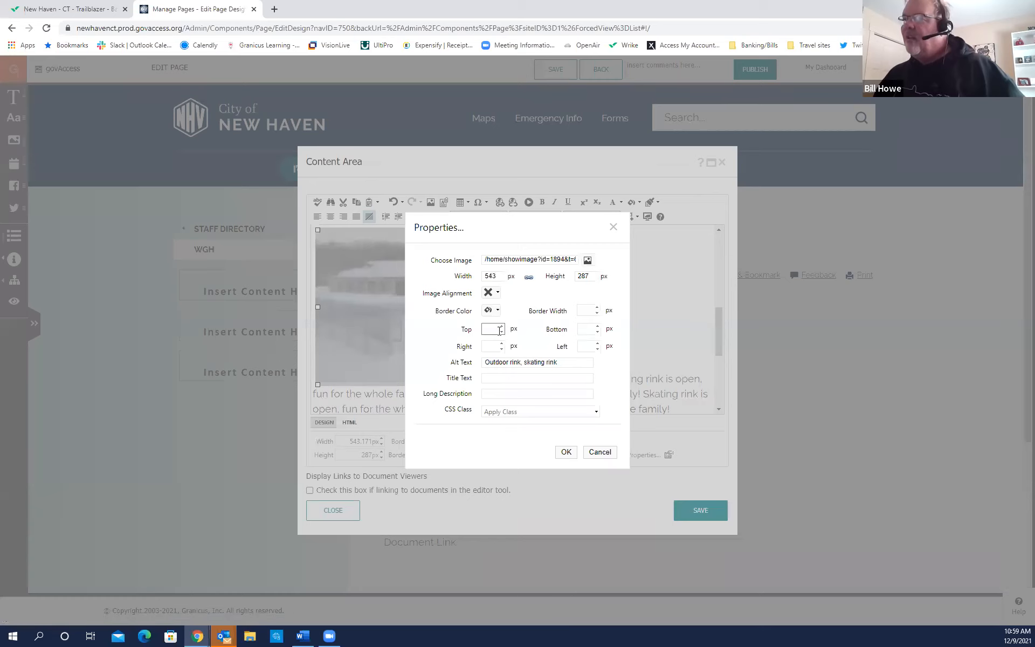
{"action": "left_click", "coordinate": [496, 279]}
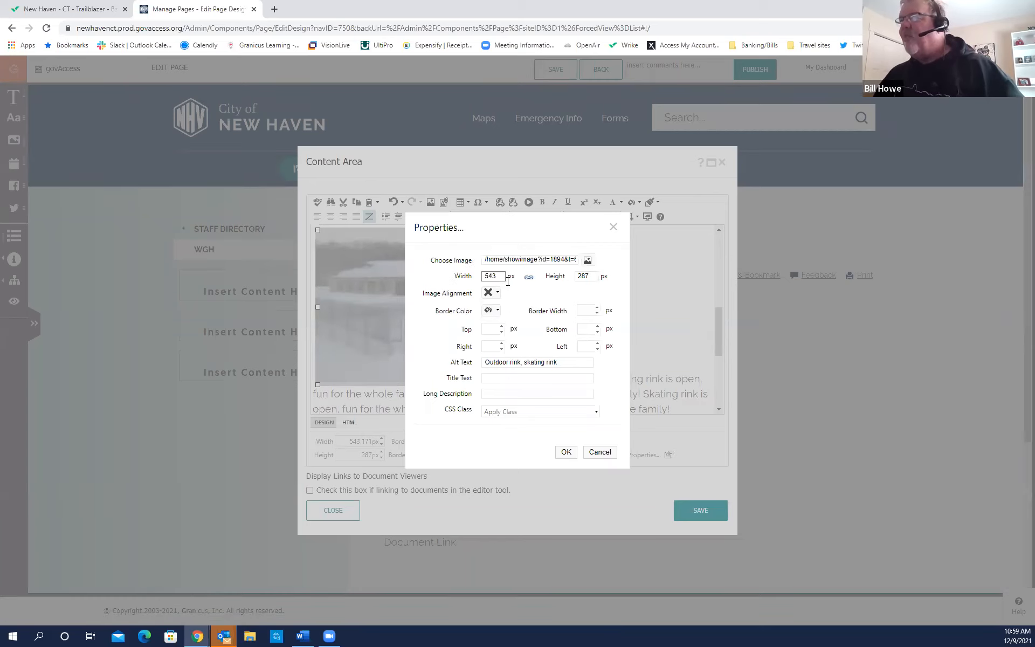
{"action": "left_click", "coordinate": [581, 277]}
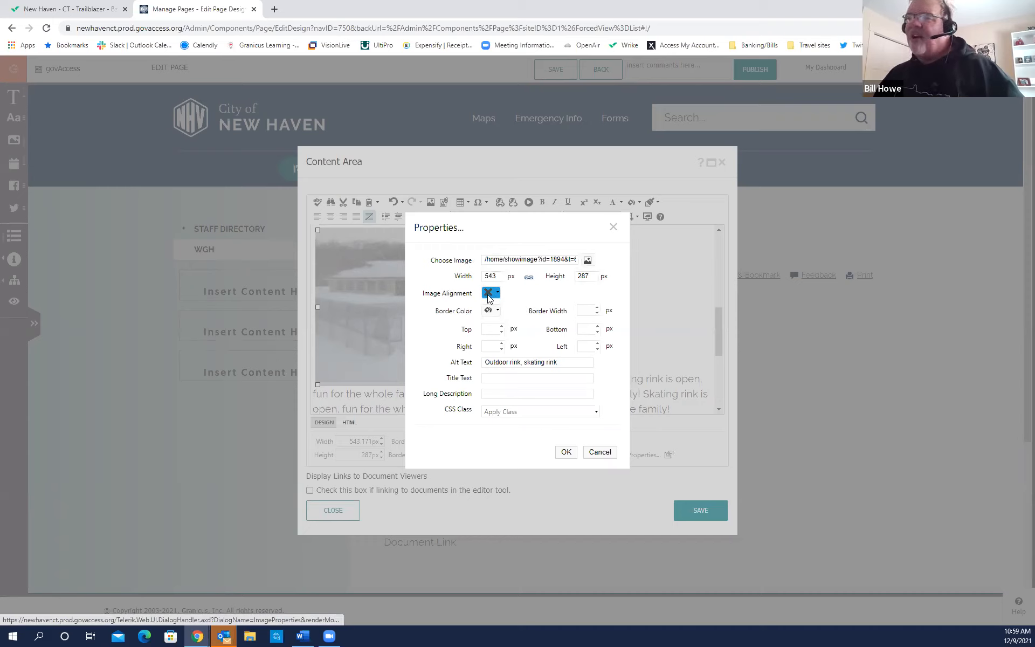
{"action": "key", "text": "ctrl"}
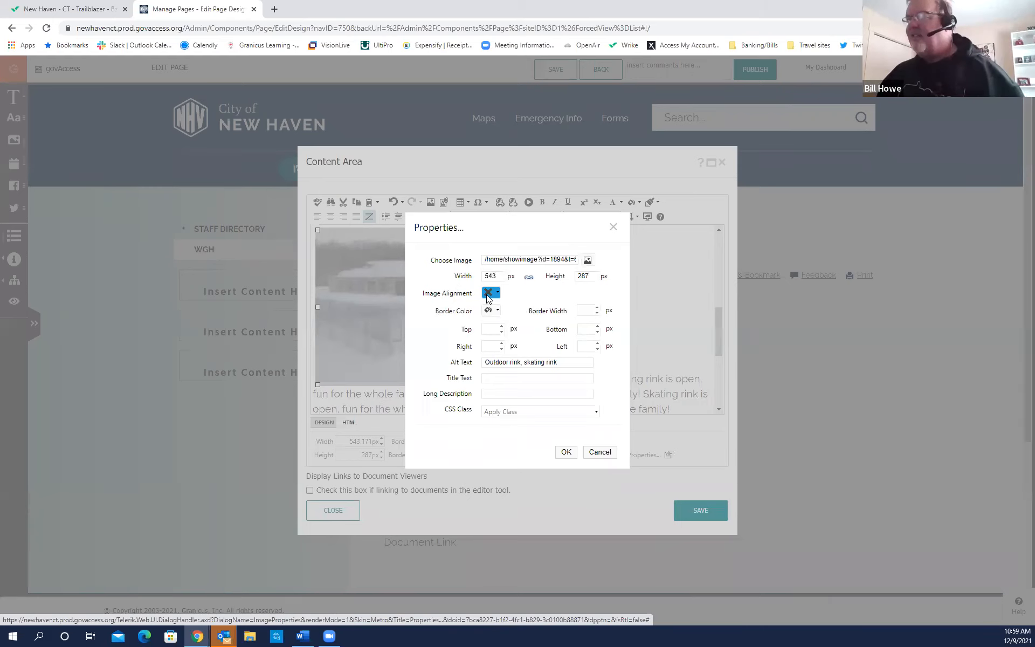
Set the photo's Image Alignment to left so text wraps beside it.
{"action": "left_click", "coordinate": [498, 295]}
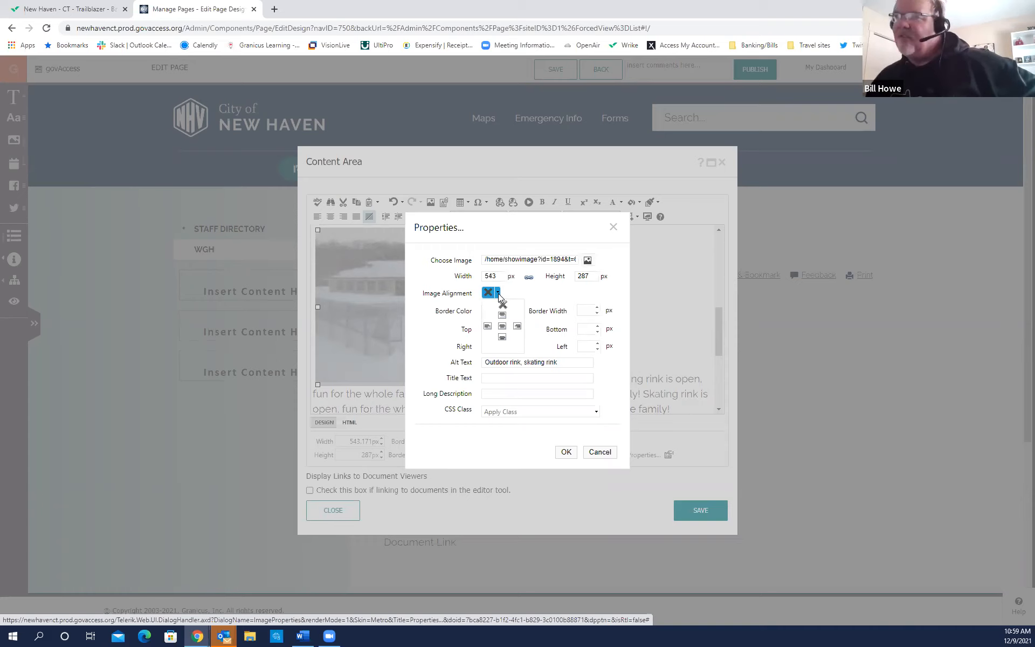
{"action": "key", "text": "ctrl"}
{"action": "key", "text": "ctrl"}
{"action": "key", "text": "ctrl"}
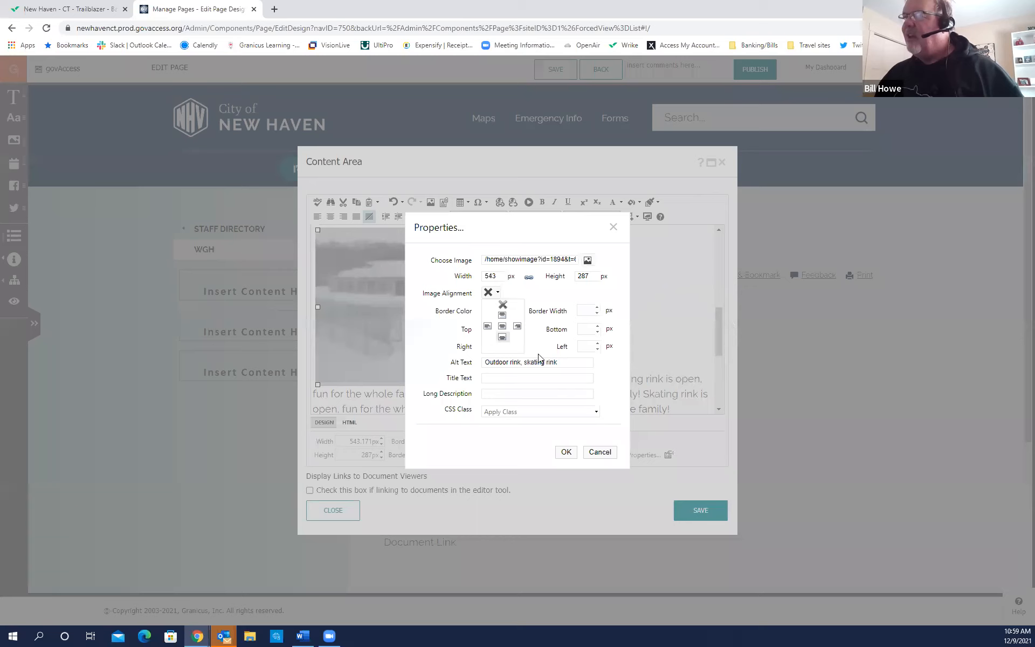
{"action": "key", "text": "ctrl"}
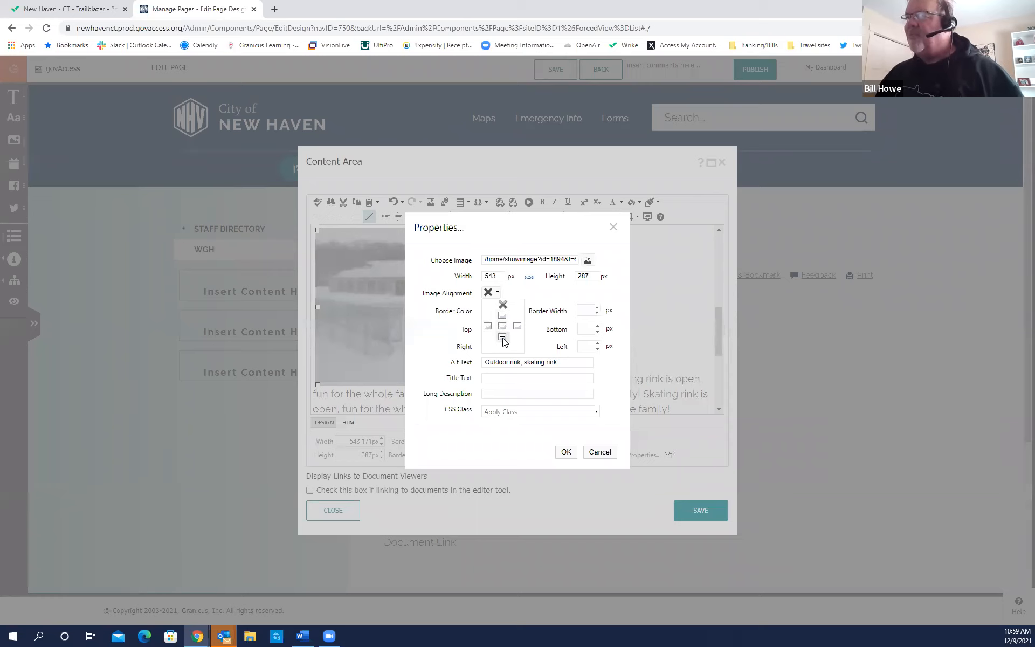
{"action": "key", "text": "ctrl"}
{"action": "key", "text": "ctrl"}
{"action": "key", "text": "ctrl"}
{"action": "key", "text": "ctrl"}
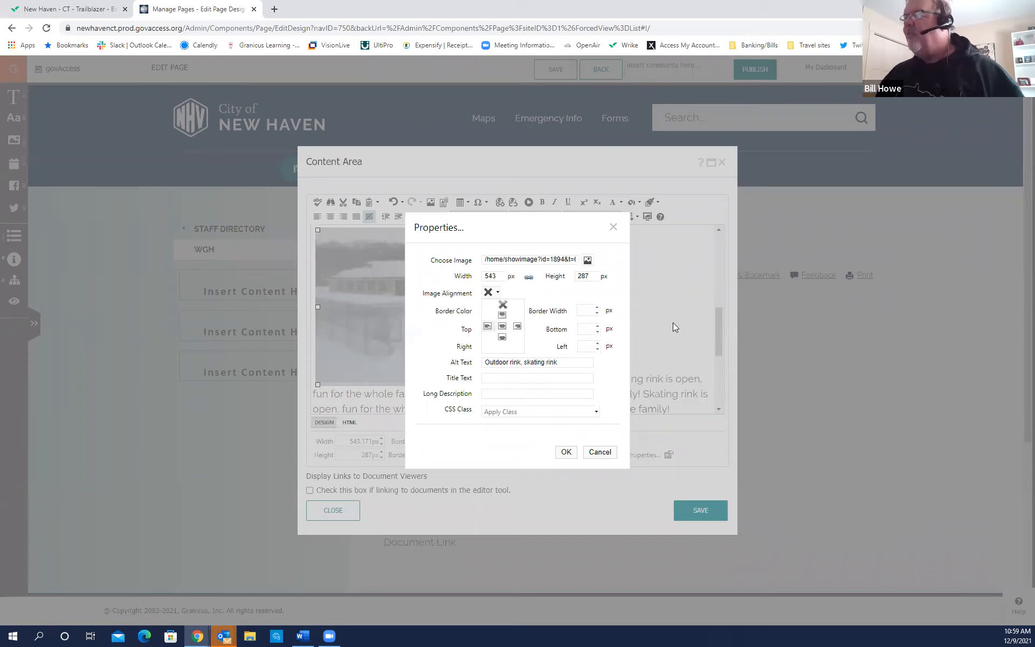
{"action": "key", "text": "ctrl"}
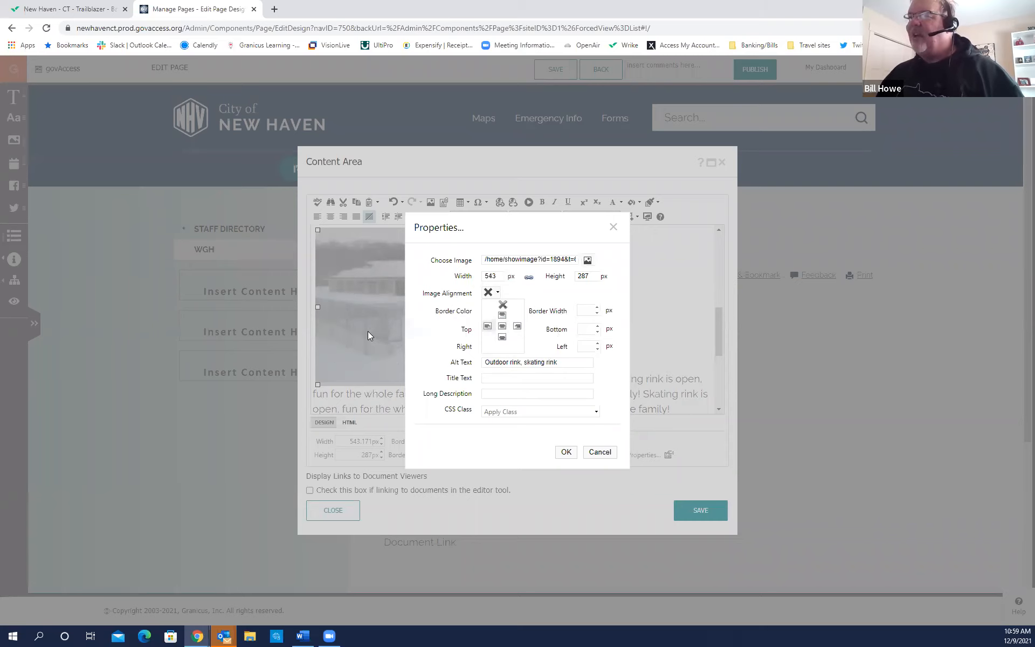
{"action": "left_click", "coordinate": [488, 326]}
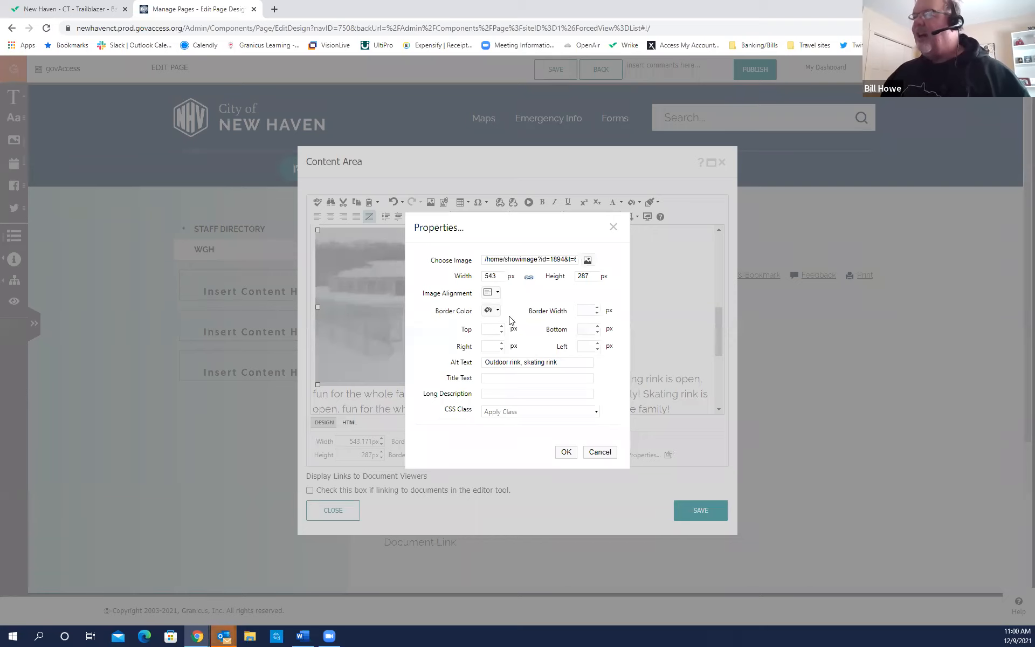
Give the rink photo a 15 px right margin.
{"action": "left_click", "coordinate": [680, 351]}
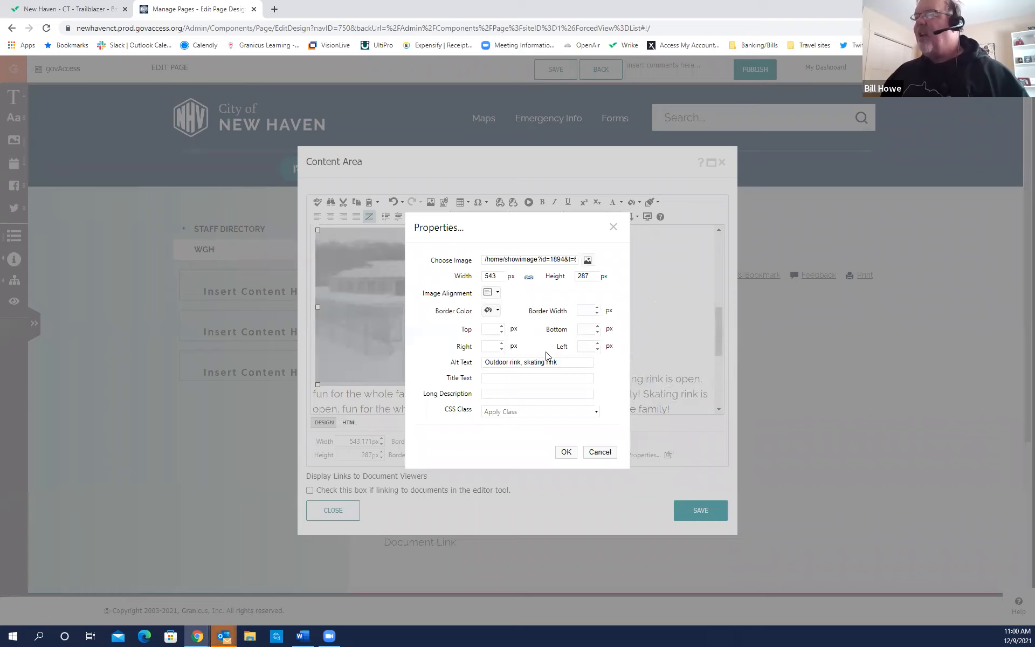
{"action": "left_click", "coordinate": [493, 345]}
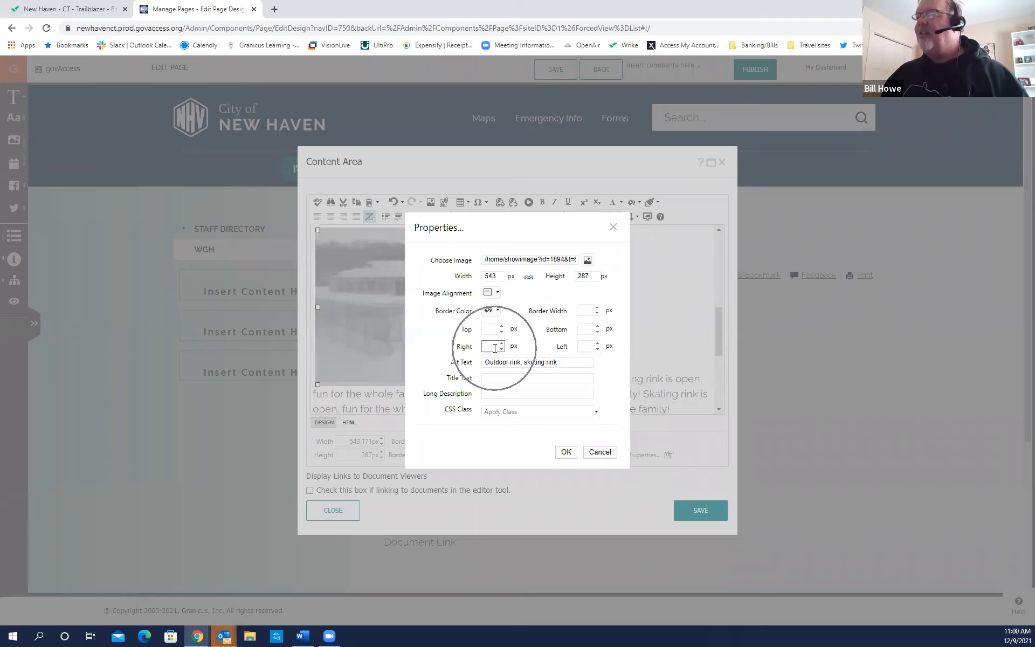
{"action": "left_click", "coordinate": [494, 330]}
{"action": "left_click", "coordinate": [495, 330]}
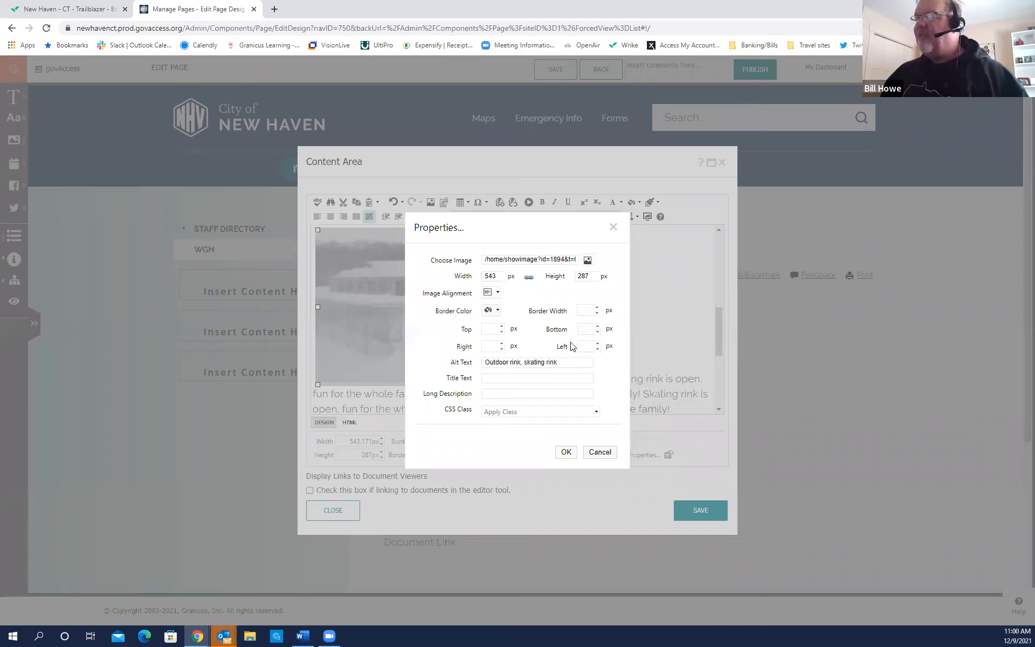
{"action": "left_click", "coordinate": [495, 345]}
{"action": "left_click", "coordinate": [496, 345]}
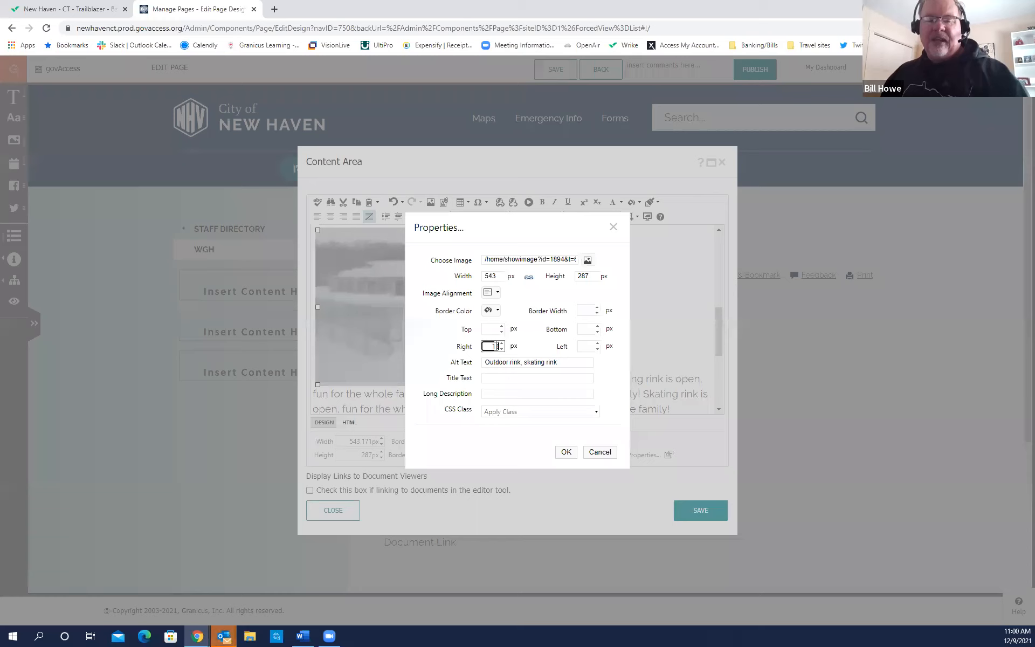
{"action": "type", "text": "15"}
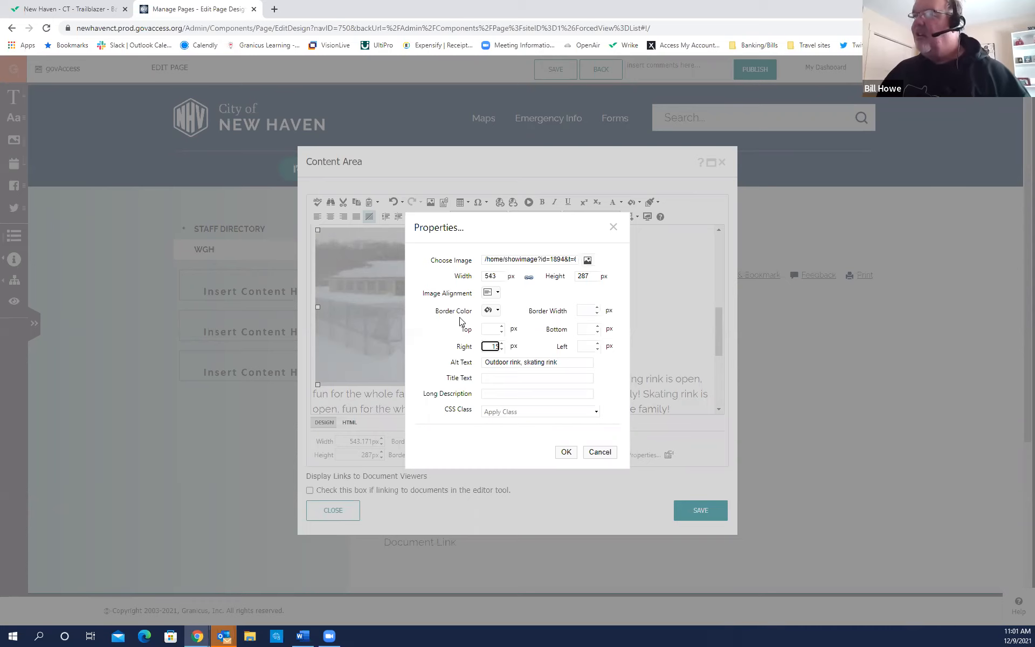
Set a red Border Color and 2 px Border Width, and apply the properties.
{"action": "left_click", "coordinate": [497, 313]}
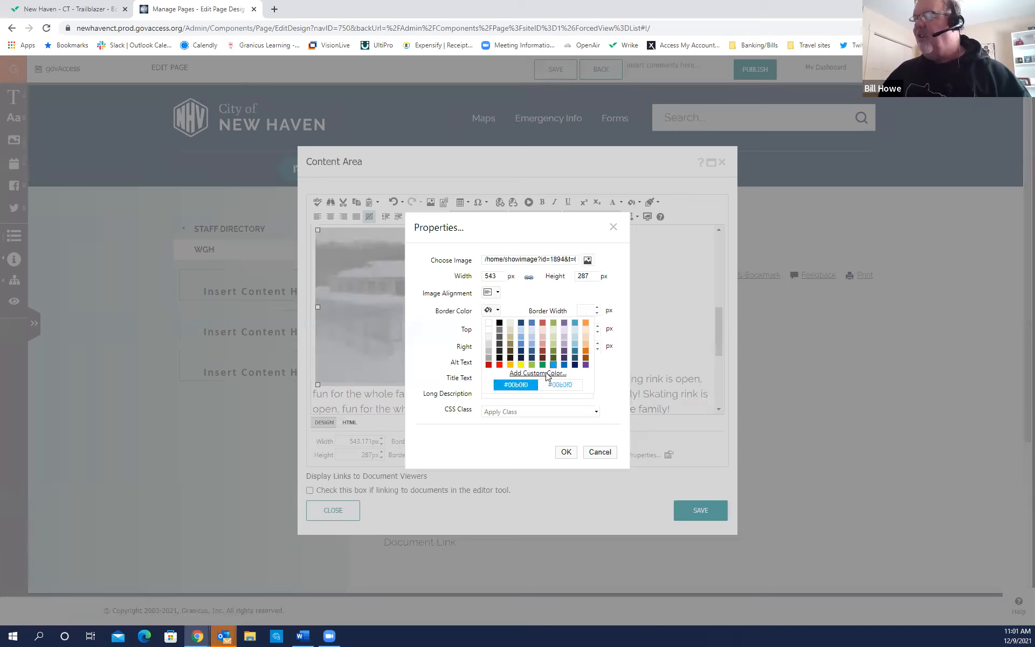
{"action": "left_click", "coordinate": [499, 366]}
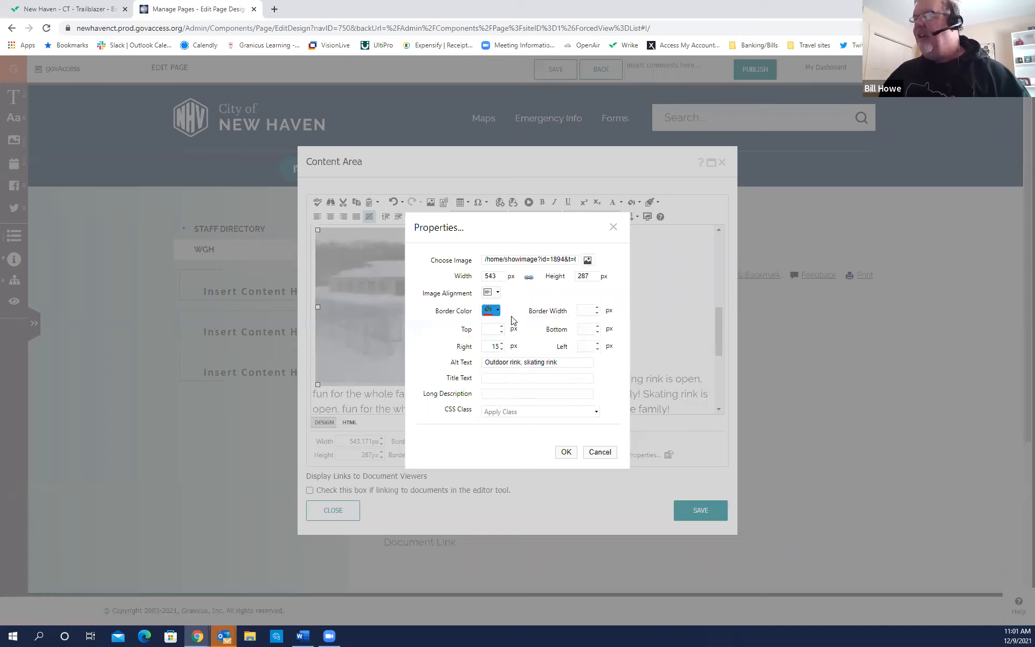
{"action": "left_click", "coordinate": [587, 311]}
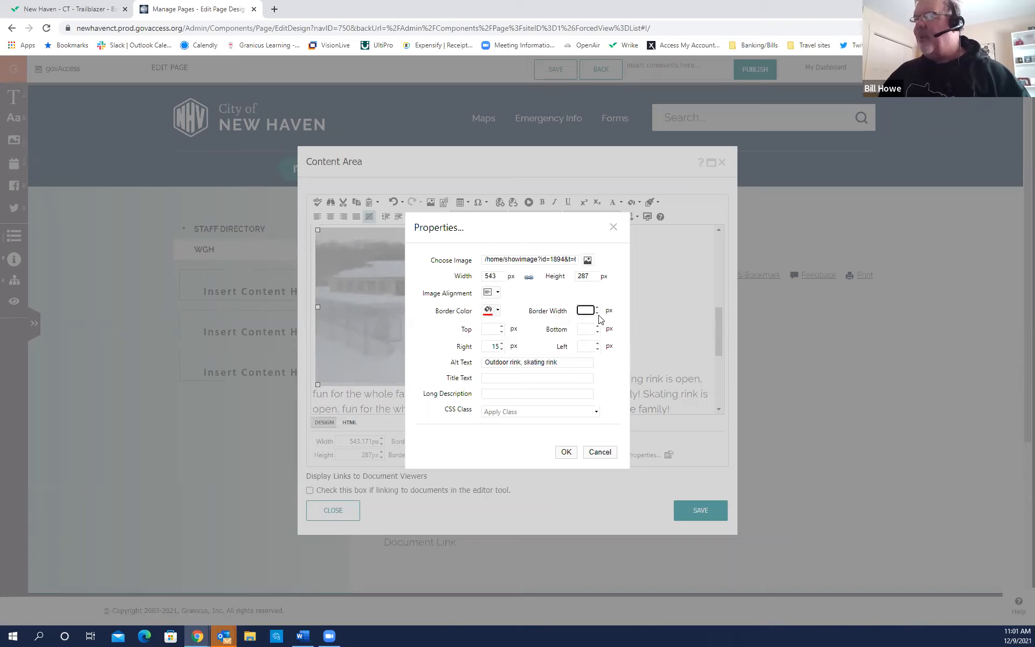
{"action": "type", "text": "2"}
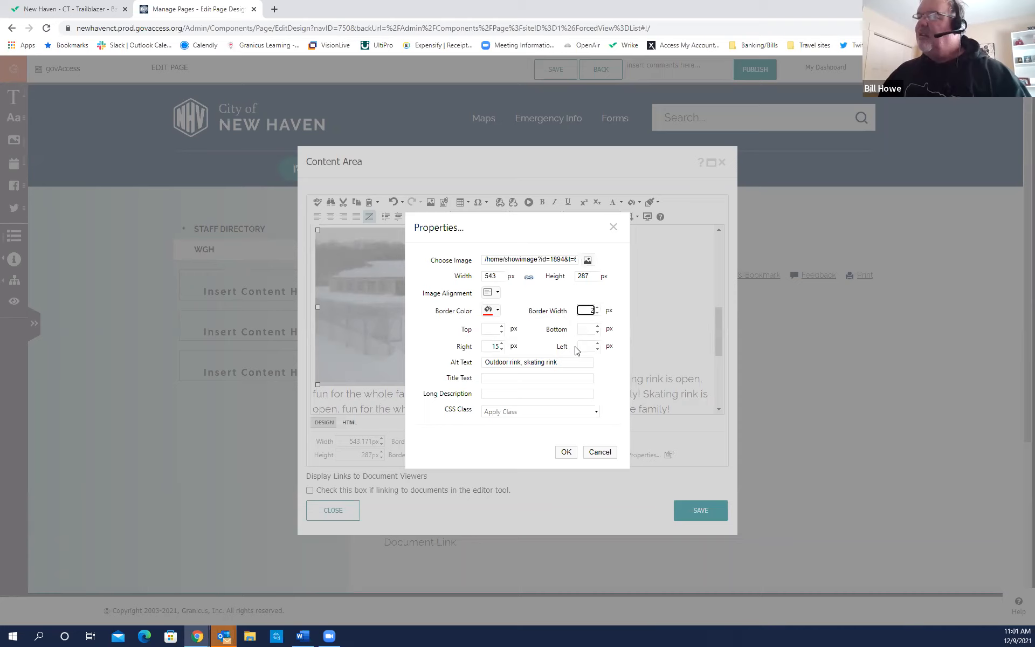
{"action": "left_click", "coordinate": [567, 453]}
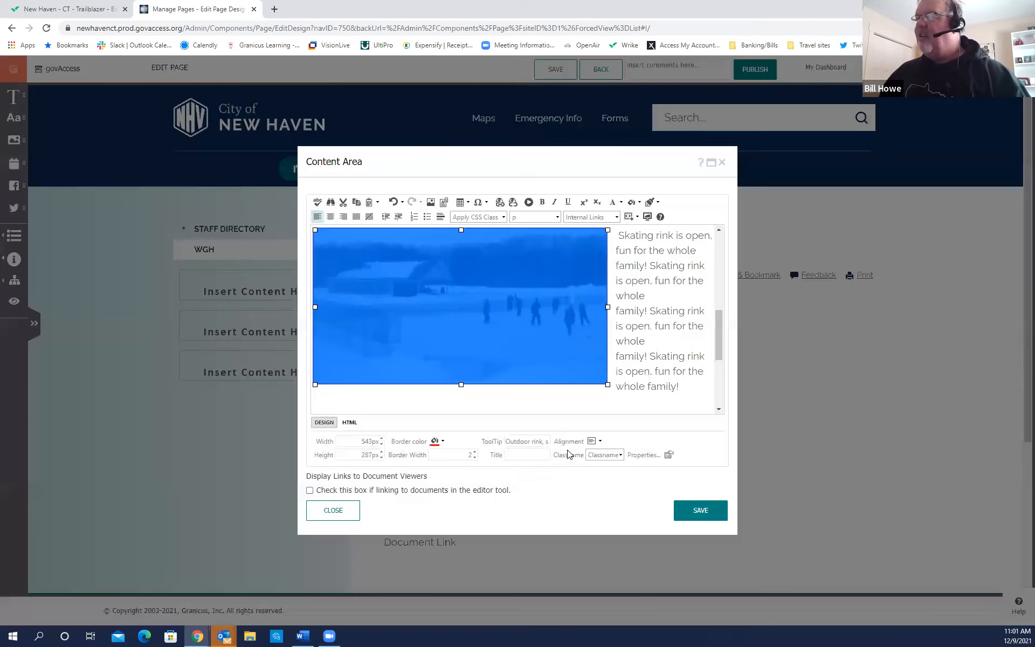
Confirm the red border settings and place the text caret below the photo.
{"action": "left_click", "coordinate": [561, 411]}
{"action": "mouse_move", "coordinate": [717, 345]}
{"action": "left_mouse_down"}
{"action": "mouse_move", "coordinate": [719, 363]}
{"action": "mouse_move", "coordinate": [714, 336]}
{"action": "left_mouse_up"}
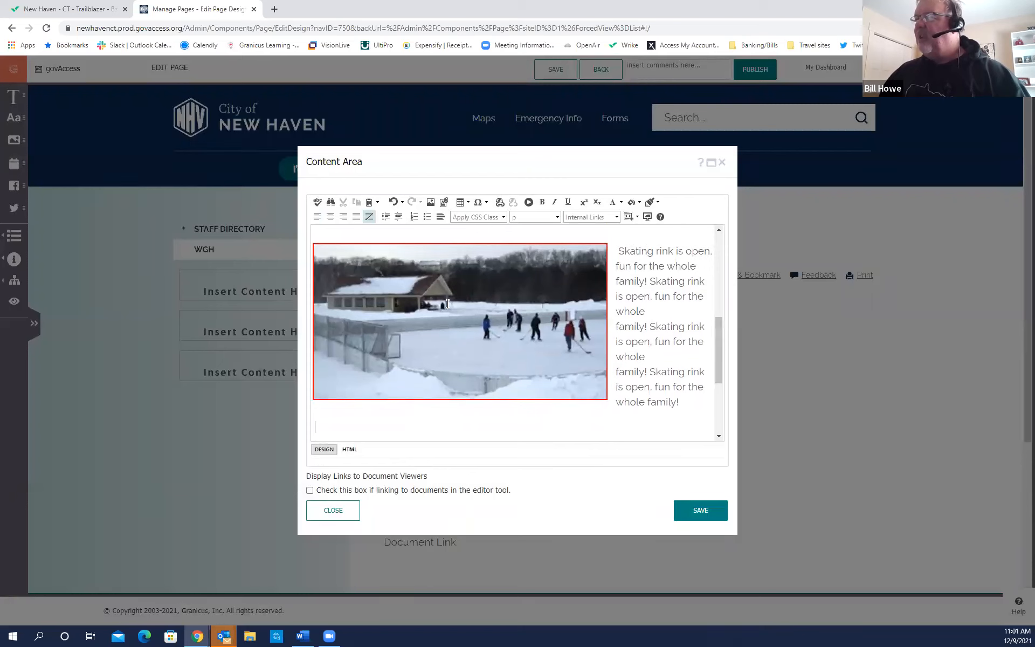
{"action": "left_click", "coordinate": [479, 246]}
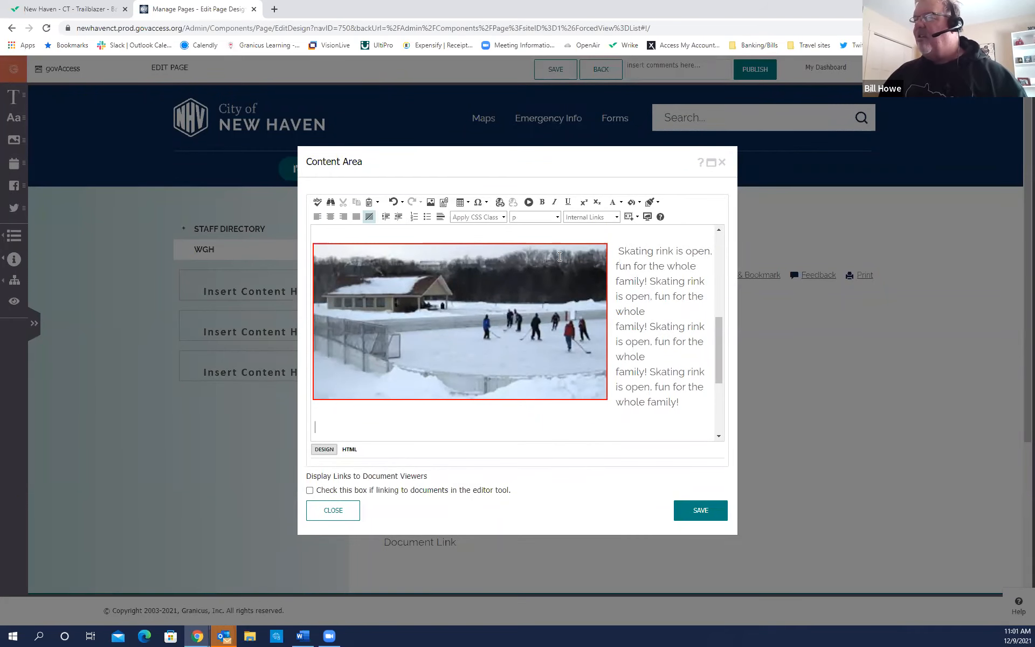
{"action": "left_click", "coordinate": [612, 296]}
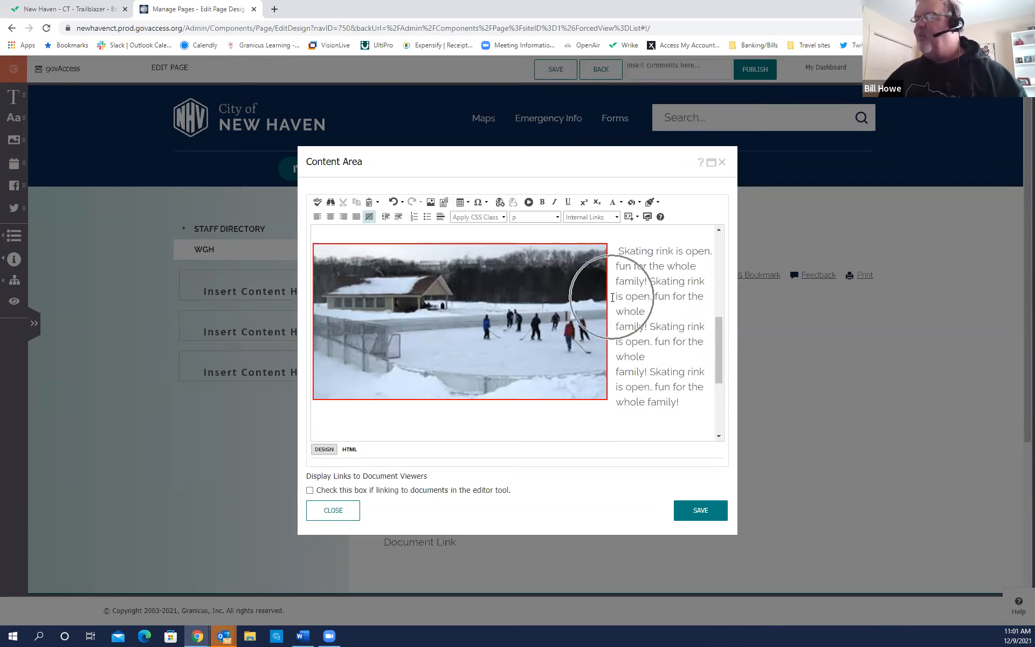
{"action": "left_click", "coordinate": [657, 294]}
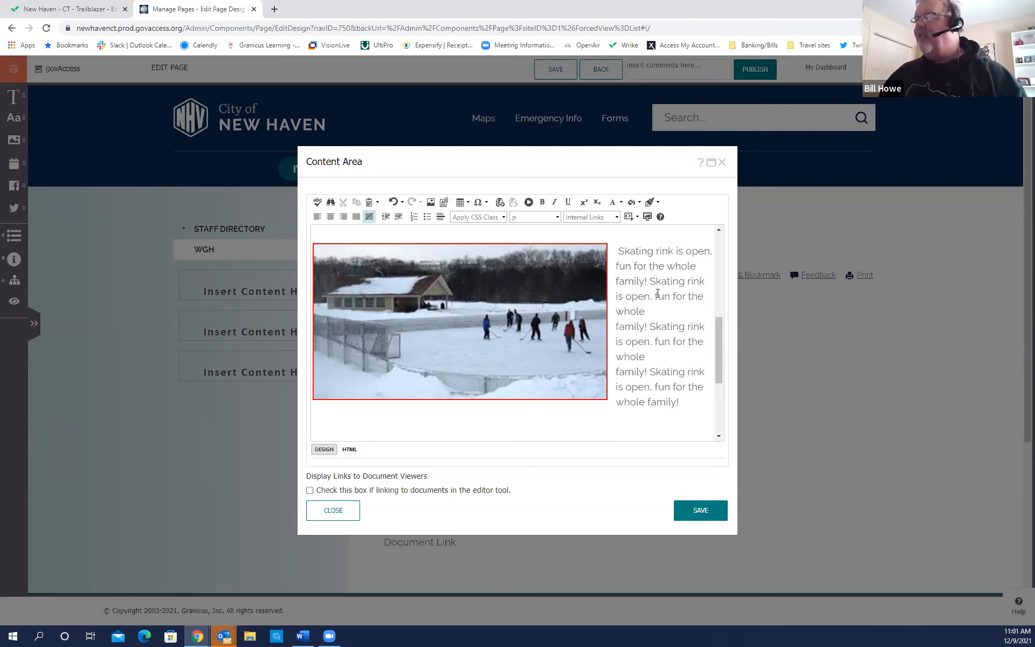
Shrink the rink photo inward and deselect it so the caption wraps in wider lines.
{"action": "left_click", "coordinate": [464, 332]}
{"action": "left_click_drag", "start_coordinate": [607, 399], "coordinate": [553, 382]}
{"action": "left_click", "coordinate": [631, 383]}
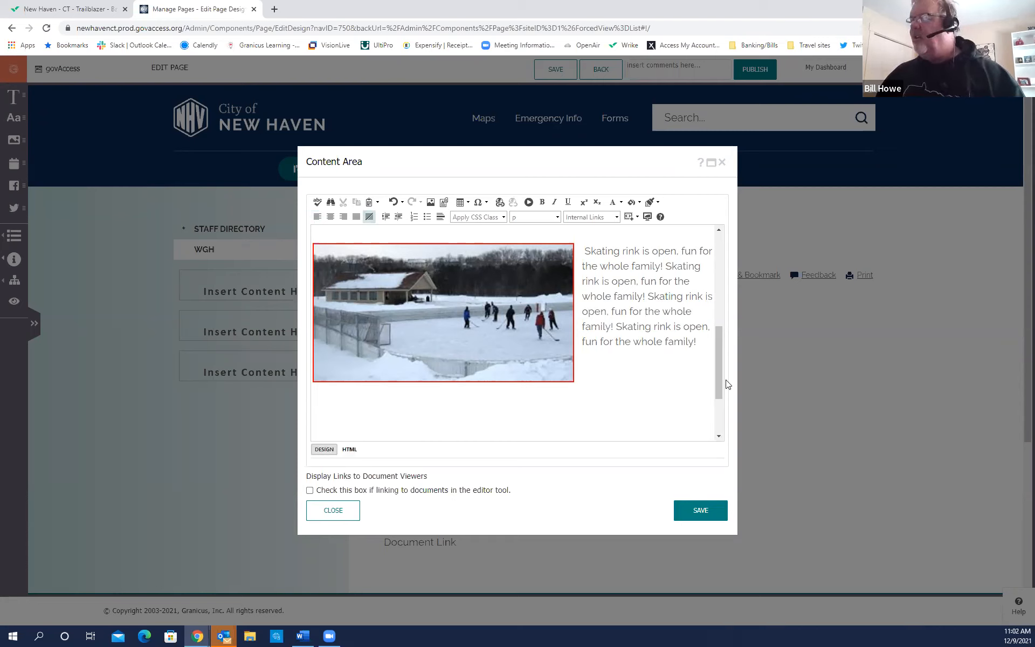
{"action": "left_click_drag", "start_coordinate": [717, 379], "coordinate": [715, 342]}
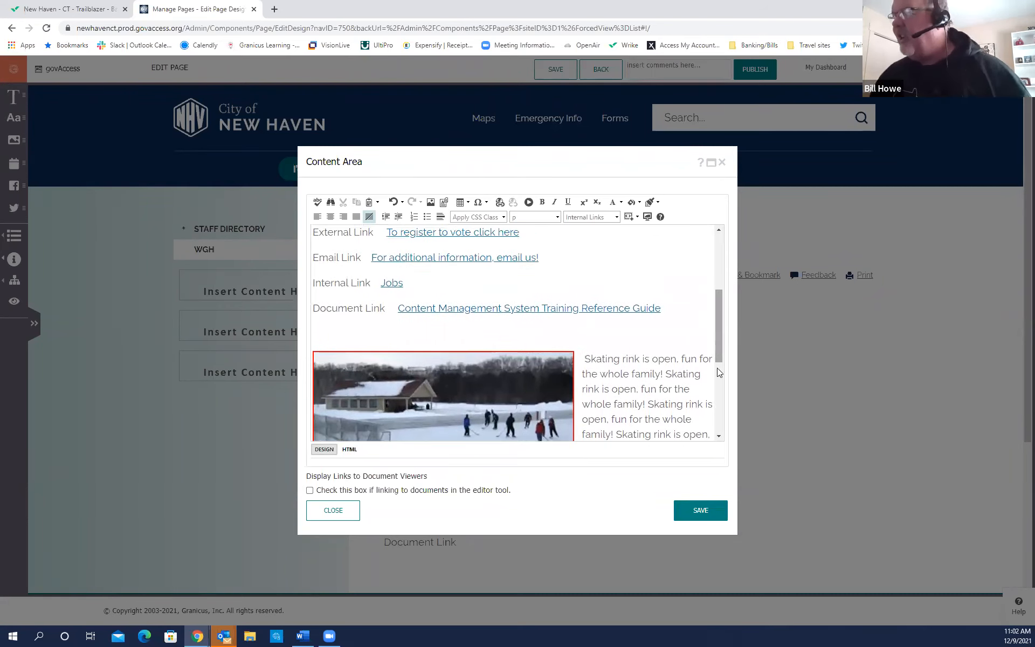
Save the Content Area edits and scroll up to review the red-bordered rink photo.
{"action": "left_click", "coordinate": [696, 511]}
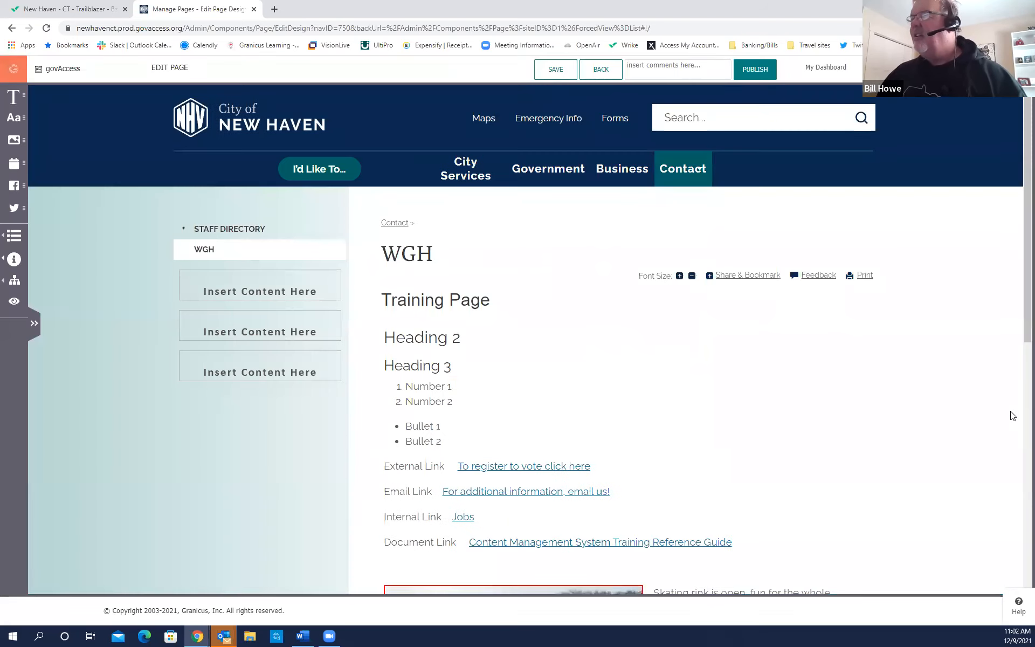
{"action": "left_click_drag", "start_coordinate": [1019, 281], "coordinate": [1018, 353]}
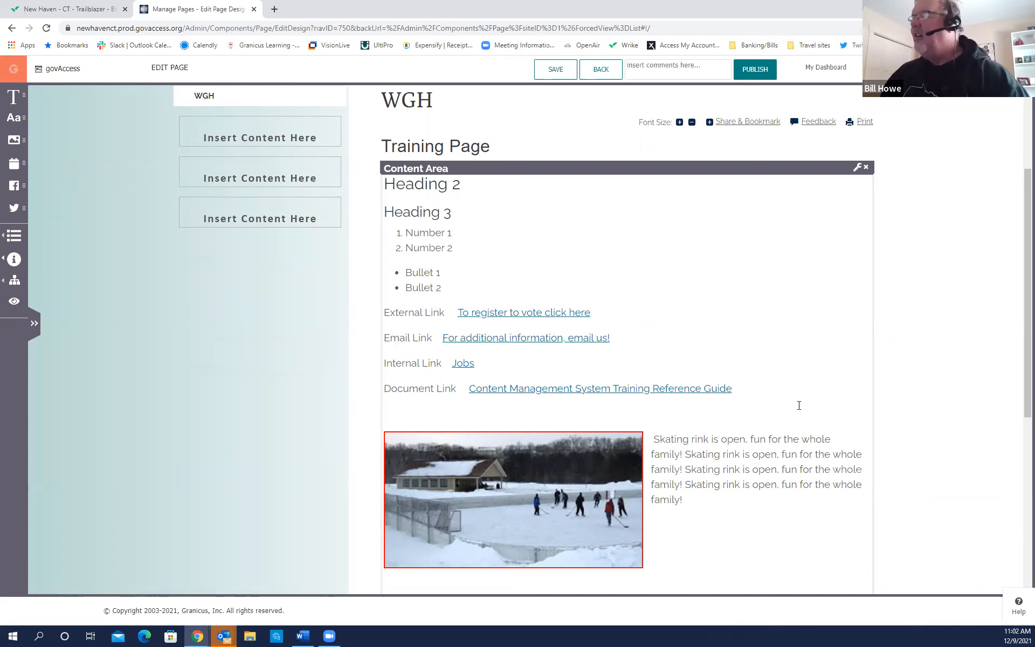
{"action": "scroll", "coordinate": [392, 400], "scroll_direction": "up", "scroll_amount": 1}
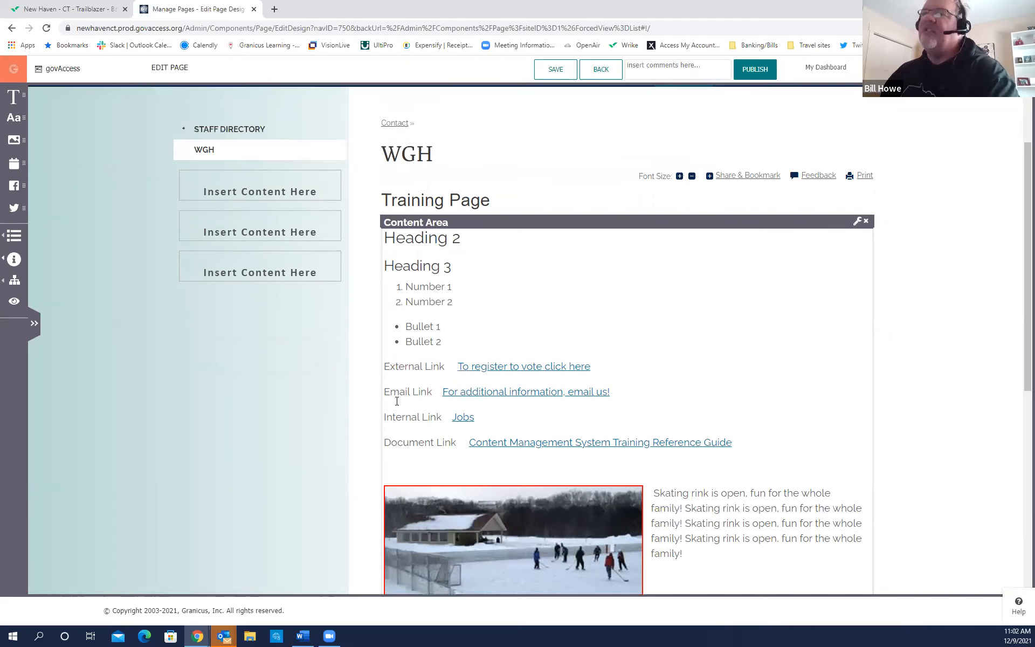
{"action": "scroll", "coordinate": [312, 410], "scroll_direction": "up", "scroll_amount": 1}
{"action": "scroll", "coordinate": [312, 409], "scroll_direction": "up", "scroll_amount": 1}
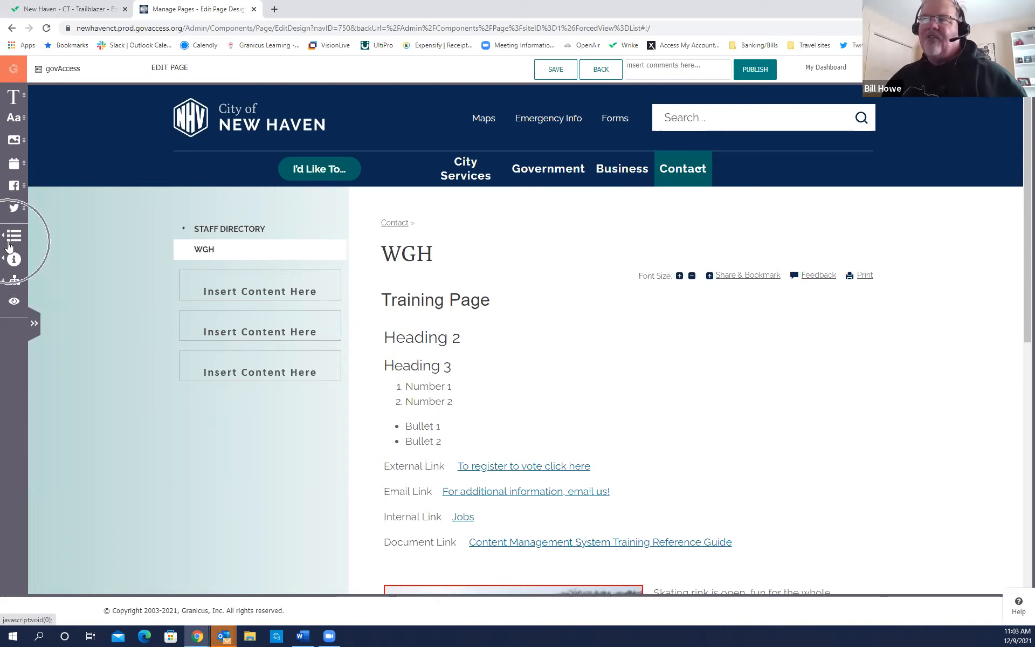
Open the Widget Library, browse the widget tiles and pick up the Accordion Widget.
{"action": "key", "text": "ctrl"}
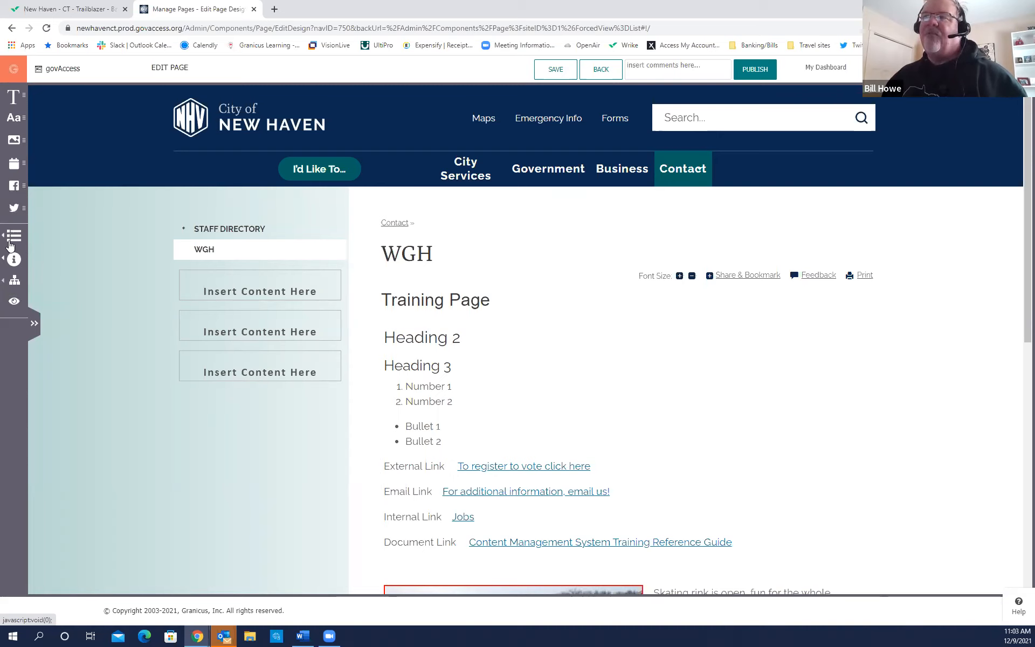
{"action": "key", "text": "ctrl"}
{"action": "key", "text": "ctrl"}
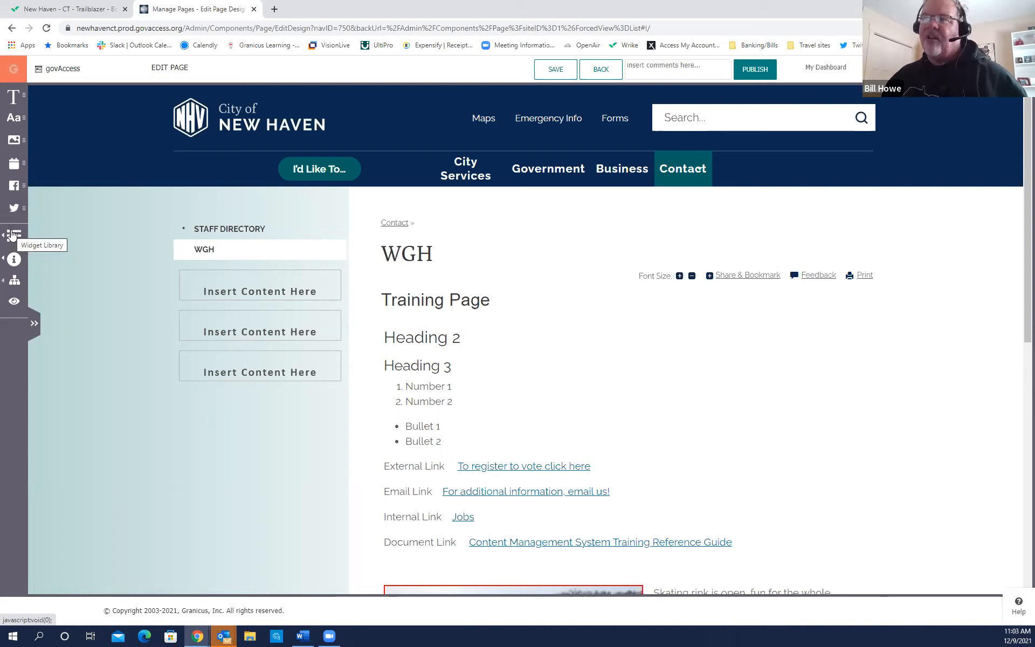
{"action": "key", "text": "ctrl"}
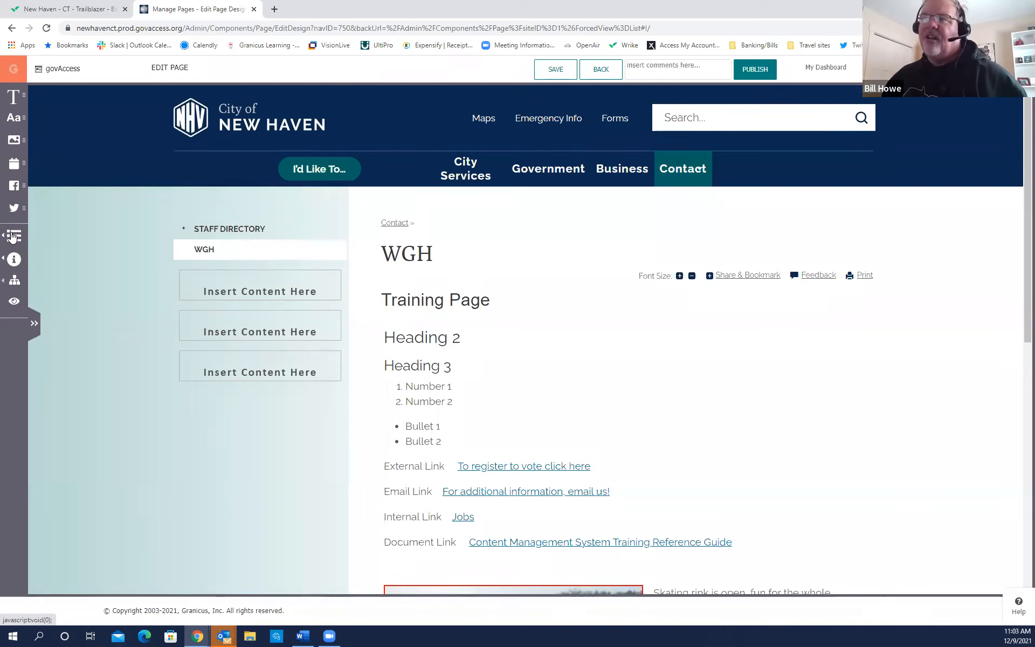
{"action": "left_click", "coordinate": [12, 235]}
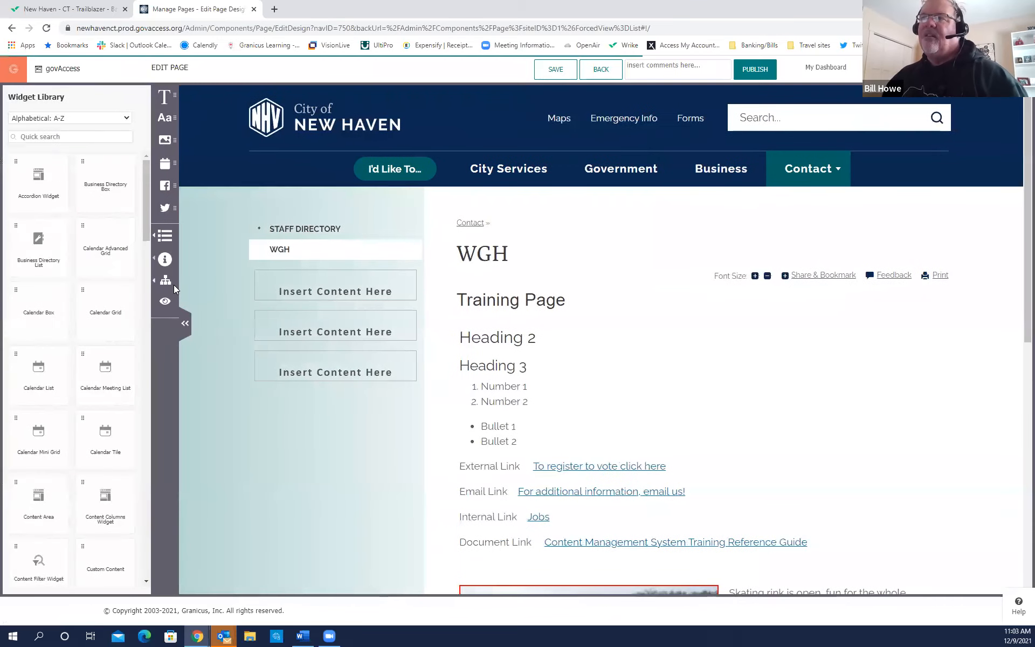
{"action": "scroll", "coordinate": [142, 257], "scroll_direction": "down", "scroll_amount": 3}
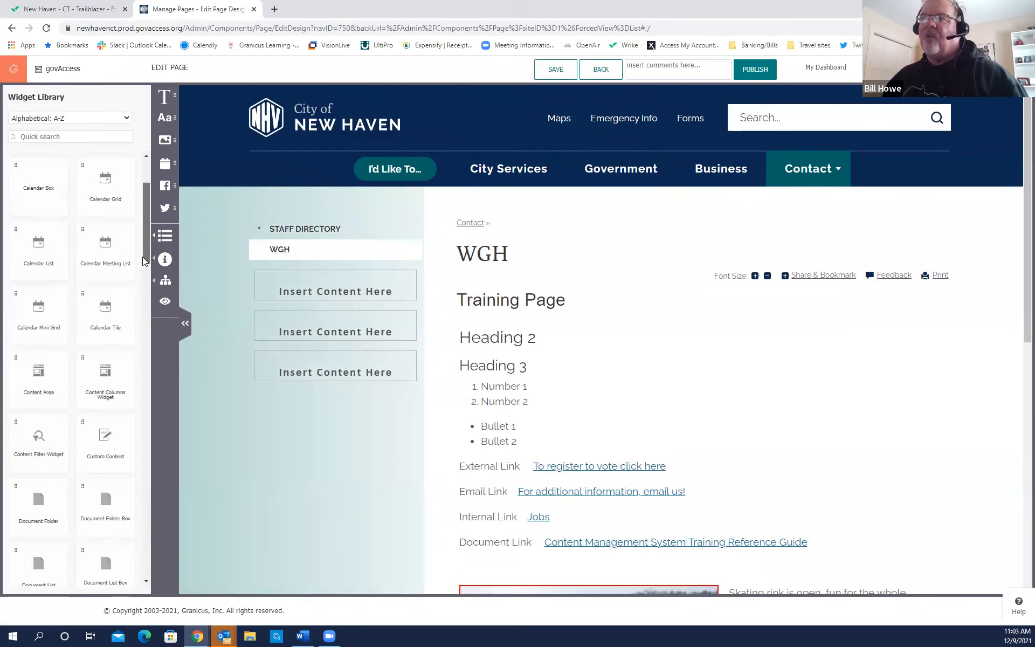
{"action": "left_click_drag", "start_coordinate": [143, 258], "coordinate": [141, 213]}
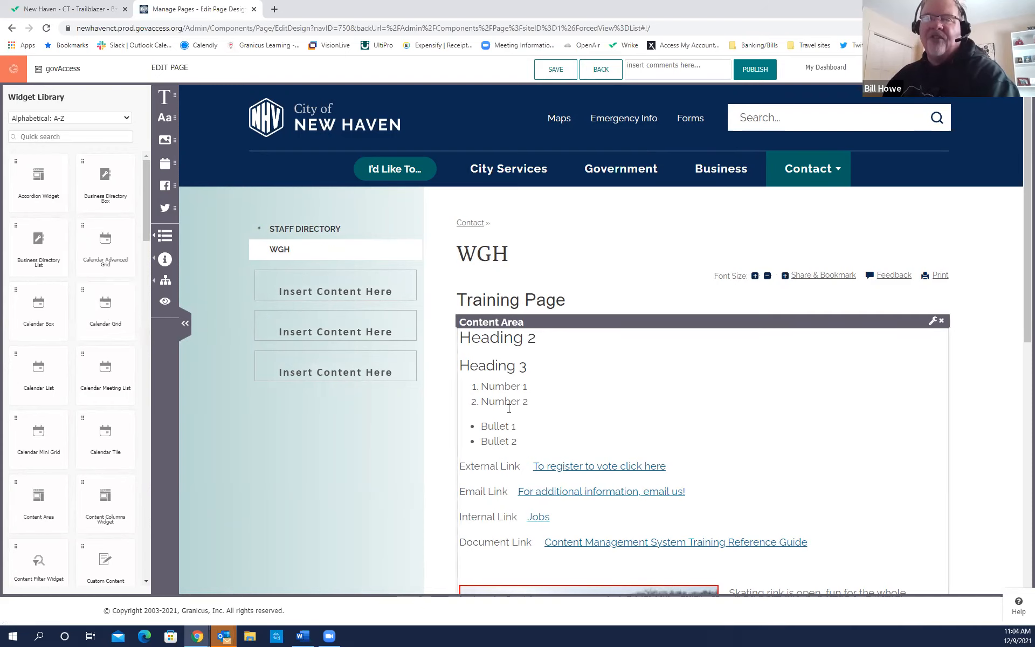
{"action": "left_click", "coordinate": [41, 188]}
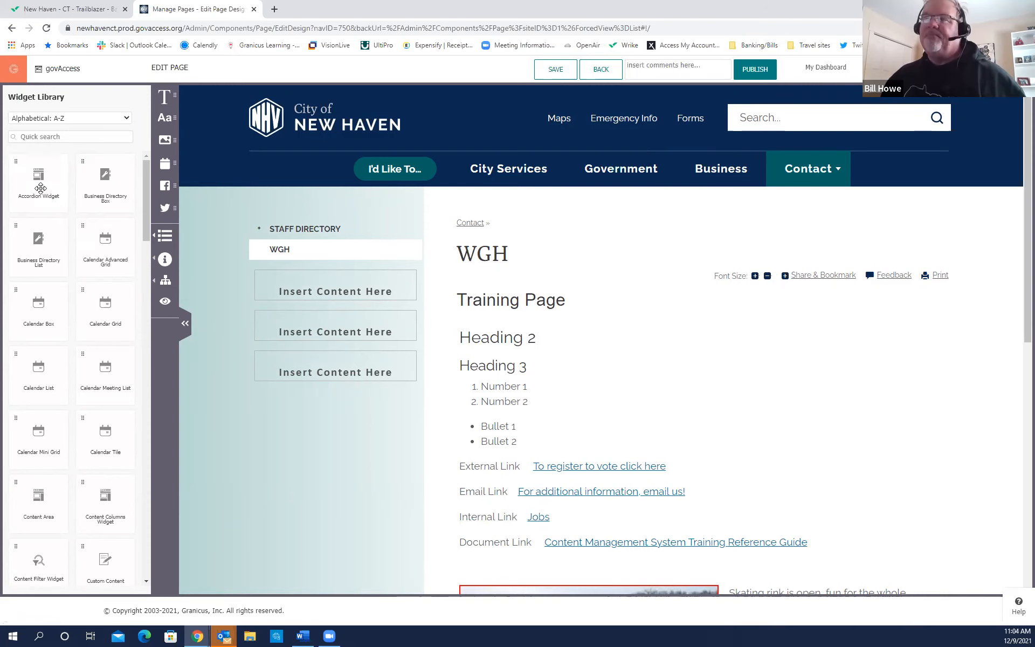
Drop an Accordion Widget below Training Page and save the template as 'Basic Page w Accordion'.
{"action": "left_click_drag", "start_coordinate": [41, 190], "coordinate": [301, 276]}
{"action": "left_click_drag", "start_coordinate": [473, 298], "coordinate": [581, 335]}
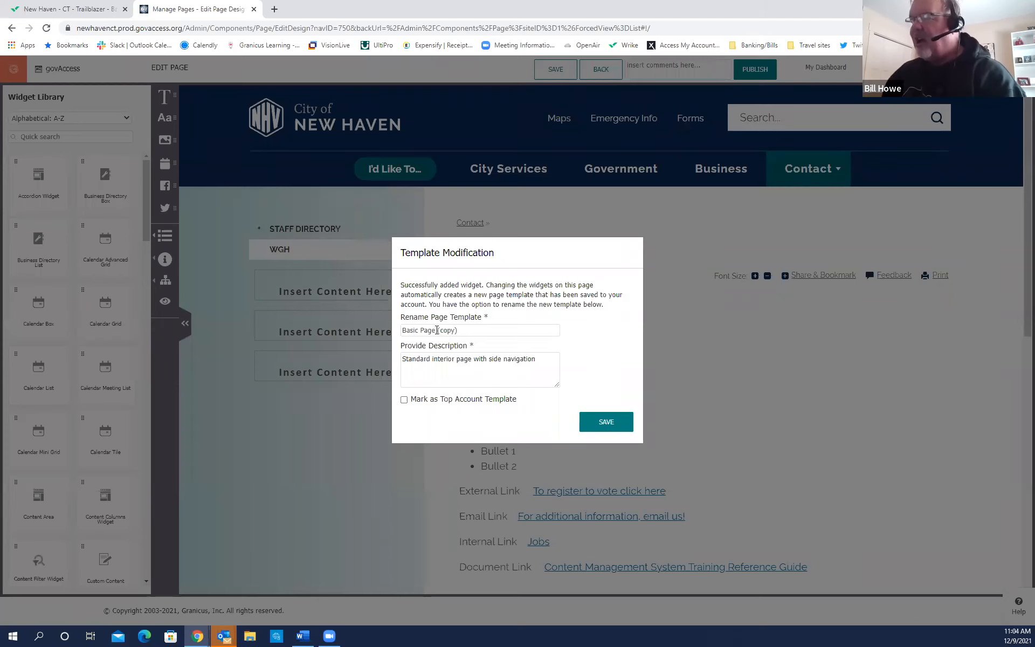
{"action": "left_click_drag", "start_coordinate": [437, 331], "coordinate": [472, 331]}
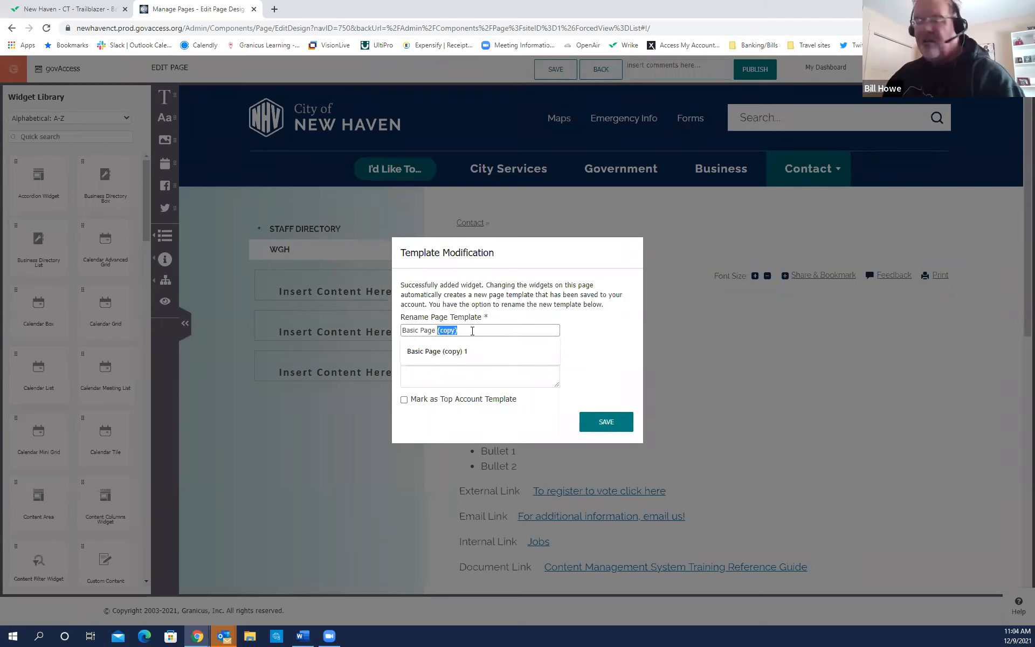
{"action": "type", "text": "w Accordion"}
{"action": "left_click", "coordinate": [469, 351]}
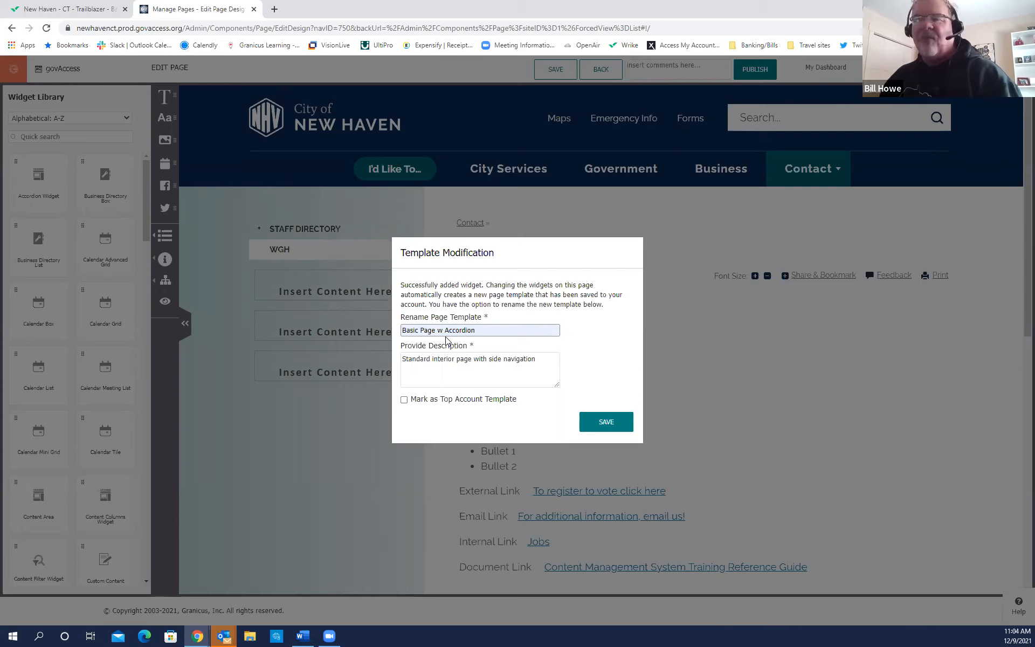
{"action": "left_click", "coordinate": [606, 422]}
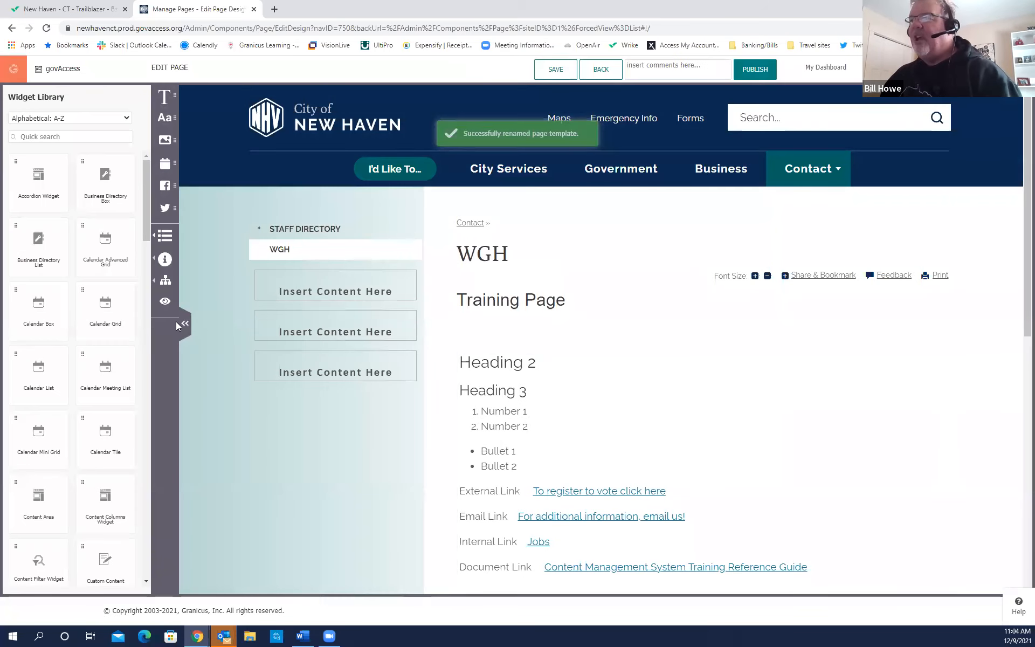
{"action": "left_click", "coordinate": [177, 325]}
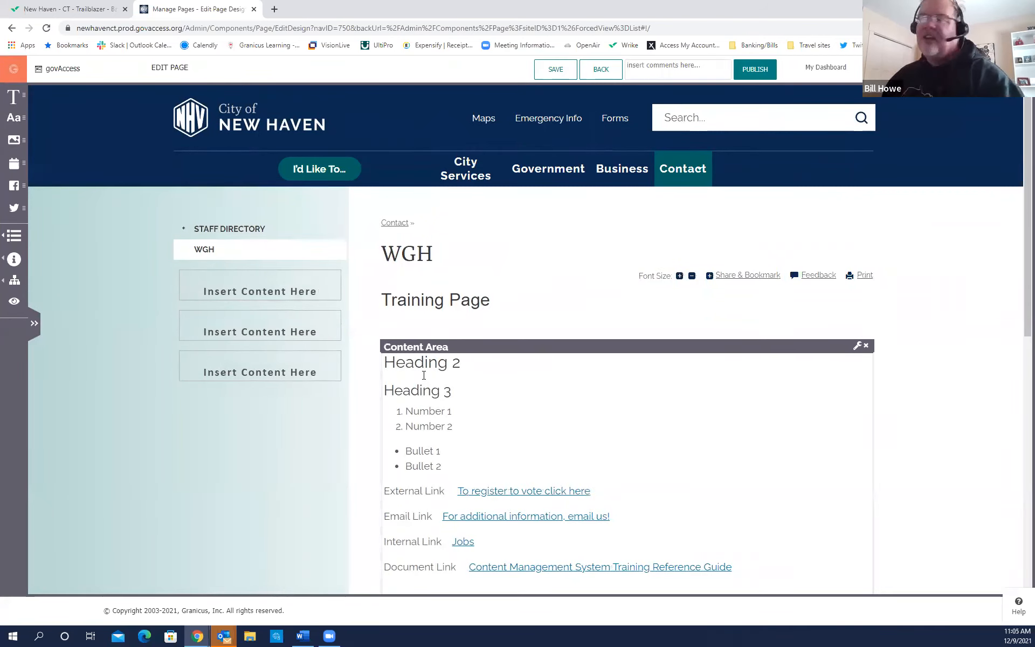
{"action": "left_click_drag", "start_coordinate": [1025, 325], "coordinate": [1017, 330]}
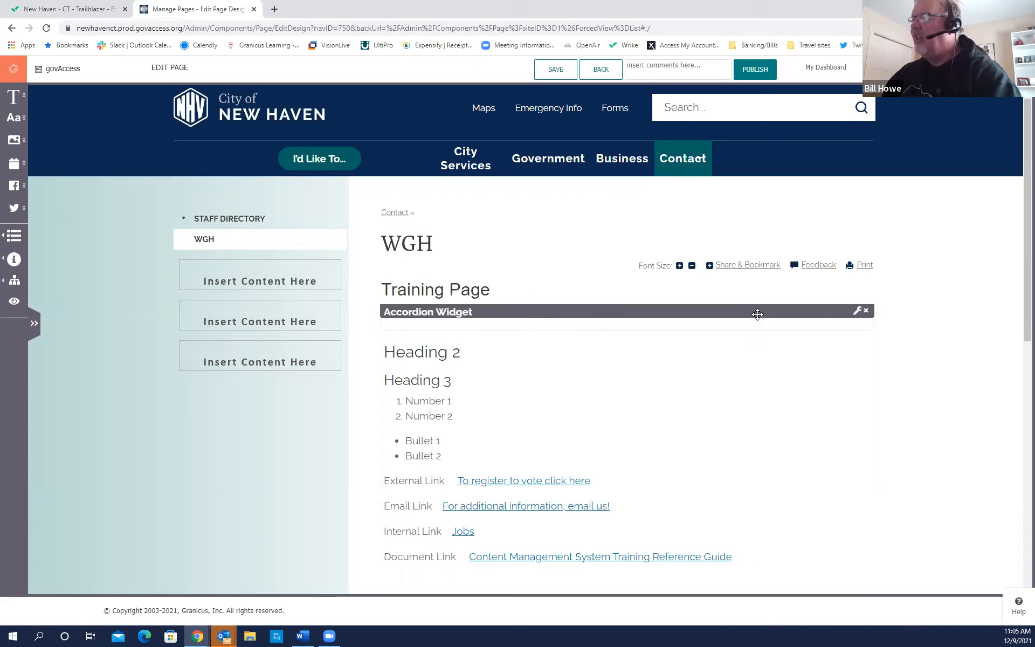
Title the Accordion Widget 'Test' and limit it to 10 accordion sections.
{"action": "left_click", "coordinate": [858, 311]}
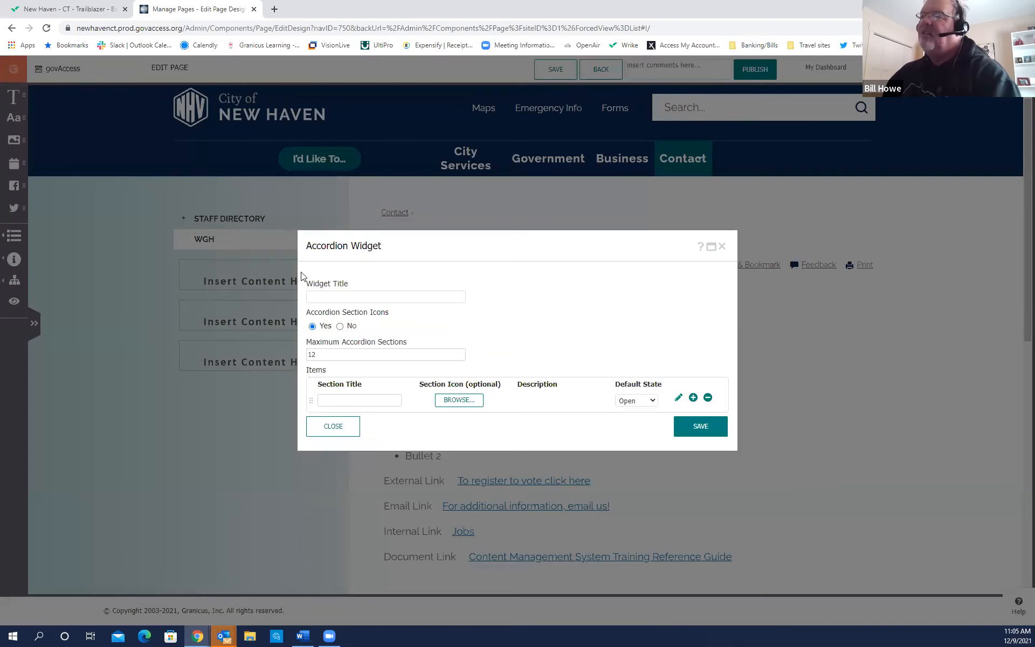
{"action": "left_click", "coordinate": [344, 297]}
{"action": "left_click", "coordinate": [390, 318]}
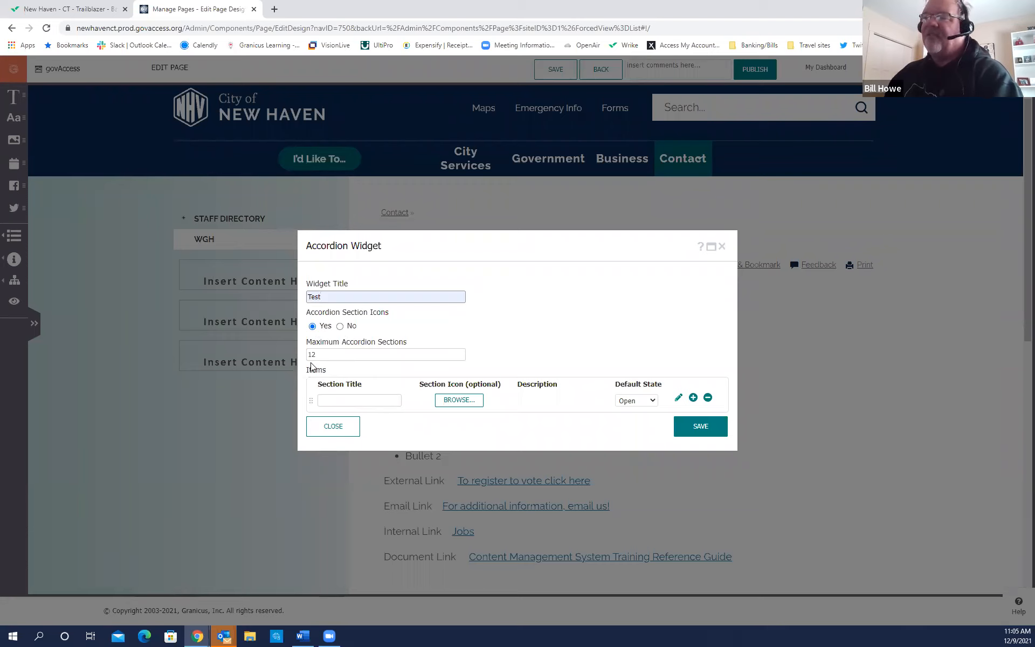
{"action": "left_click", "coordinate": [459, 357]}
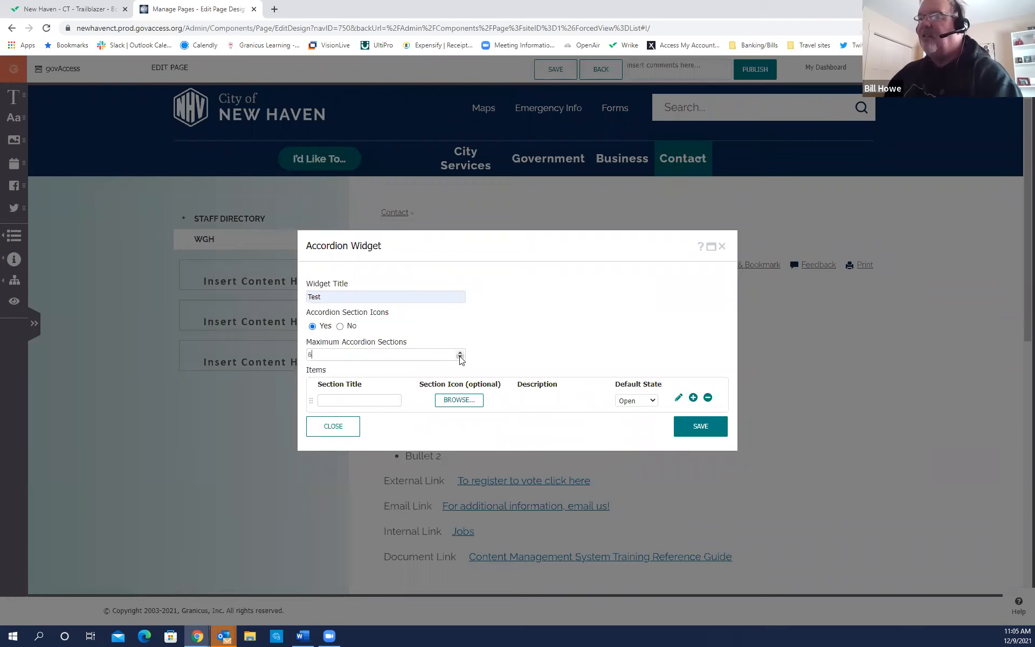
{"action": "left_click", "coordinate": [458, 351]}
{"action": "left_click", "coordinate": [459, 351]}
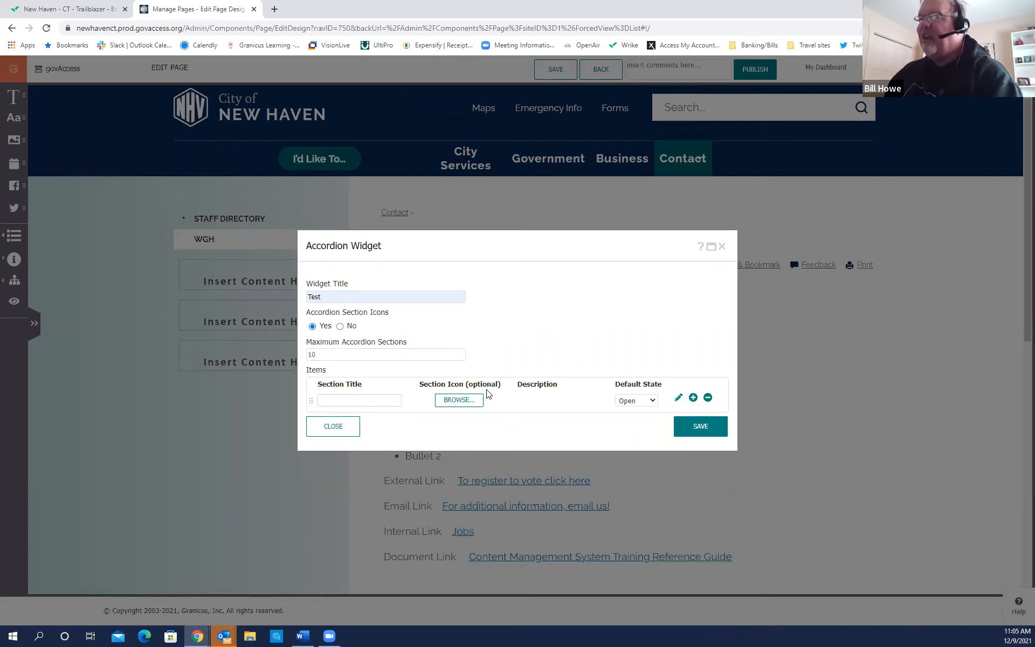
{"action": "left_click", "coordinate": [462, 406]}
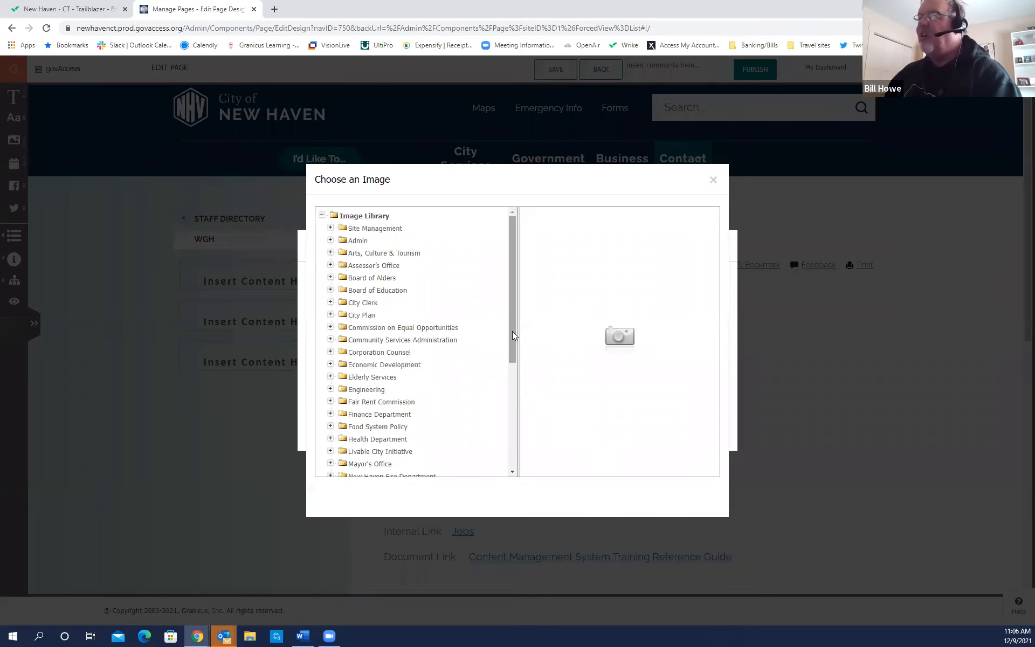
Use the natureHouse image from Parks & Public Works > Parks as the first section's icon.
{"action": "left_click_drag", "start_coordinate": [512, 334], "coordinate": [505, 447]}
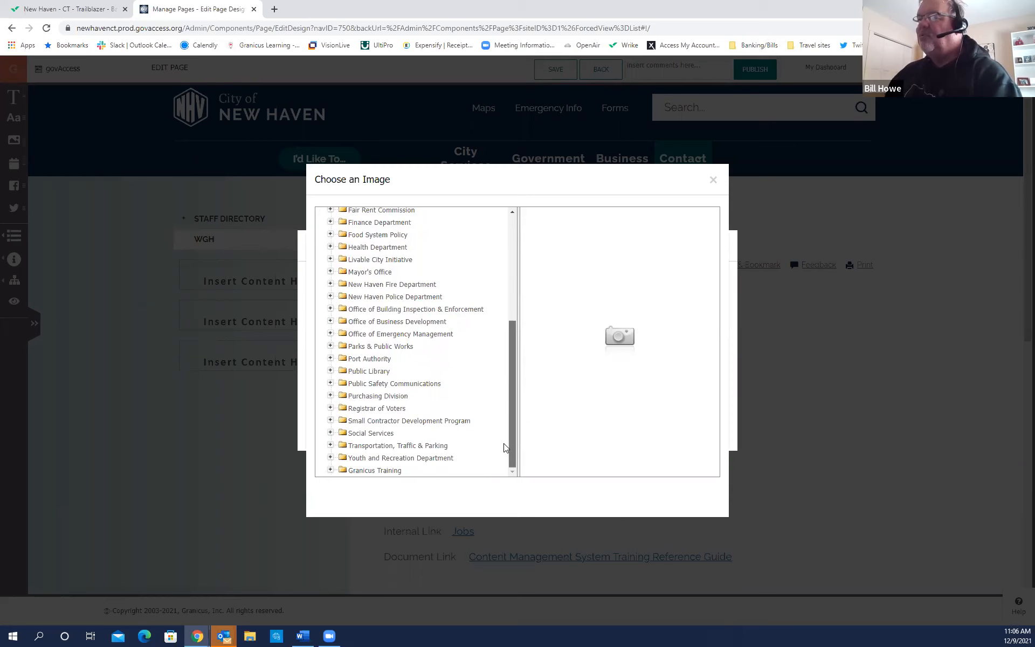
{"action": "left_click", "coordinate": [350, 435]}
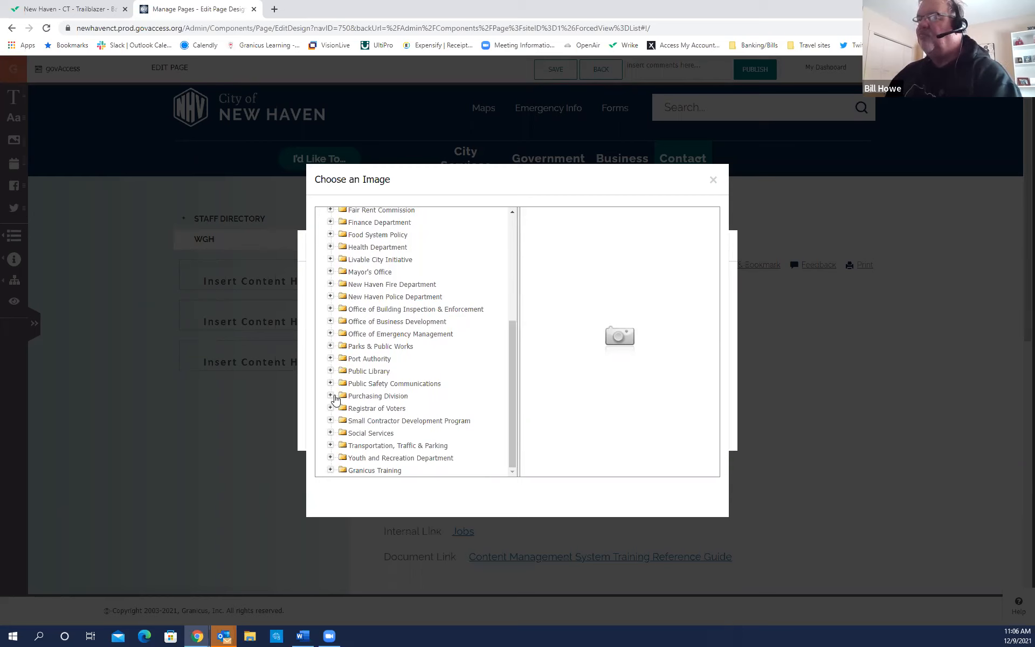
{"action": "left_click", "coordinate": [330, 346]}
{"action": "left_click", "coordinate": [339, 358]}
{"action": "left_click", "coordinate": [384, 382]}
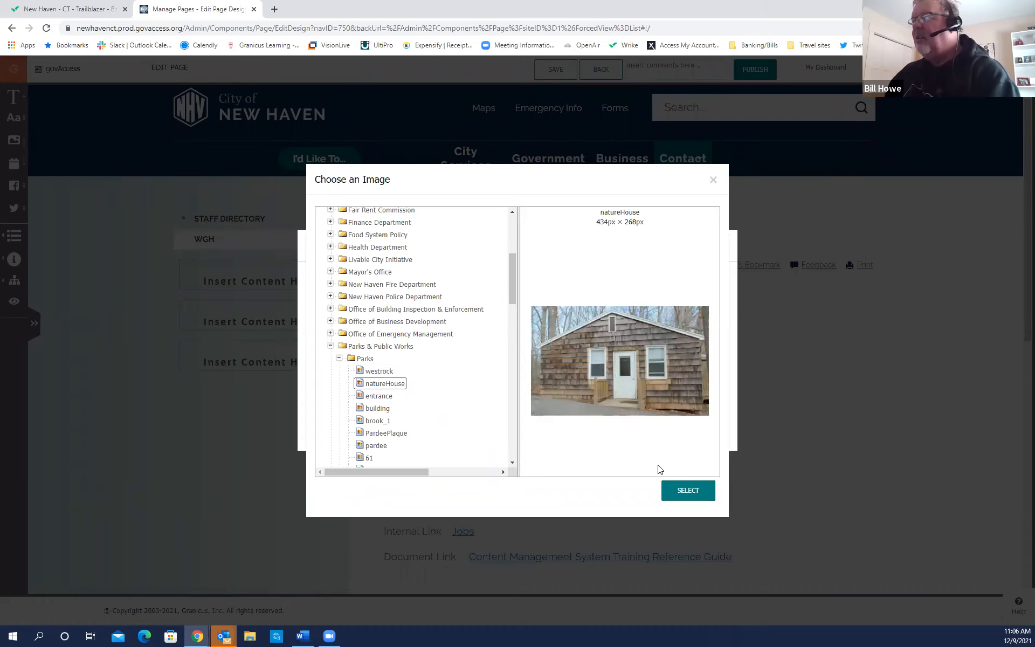
{"action": "left_click", "coordinate": [690, 491]}
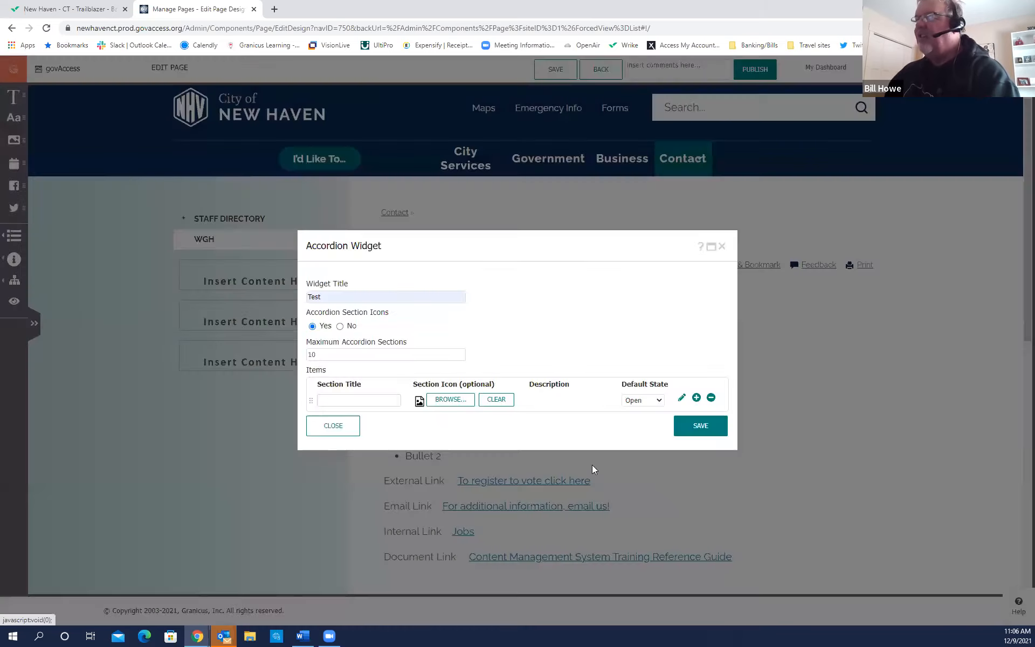
Title the first section 'Fun at NatureHouse' and set its default state to Closed.
{"action": "left_click", "coordinate": [351, 399]}
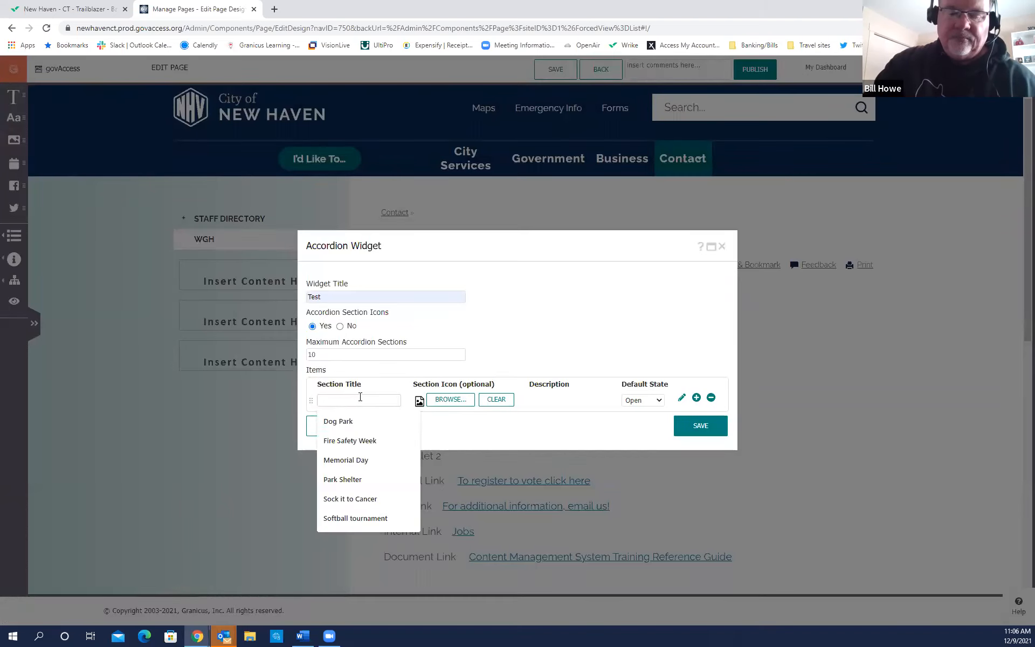
{"action": "type", "text": "Fun at NatureHouse"}
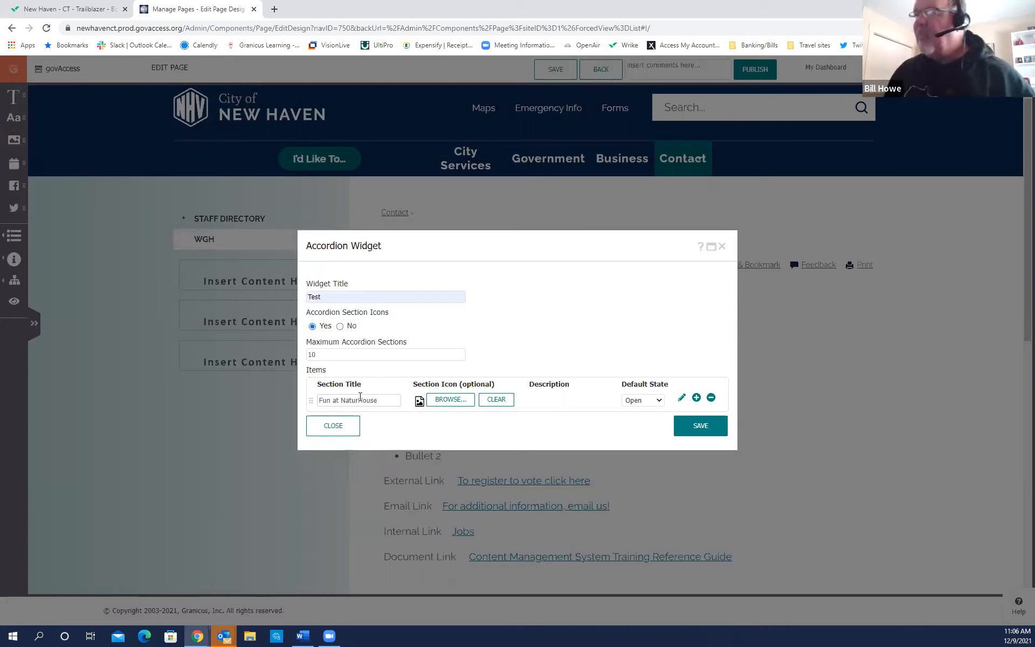
{"action": "left_click", "coordinate": [358, 402]}
{"action": "type", "text": "e"}
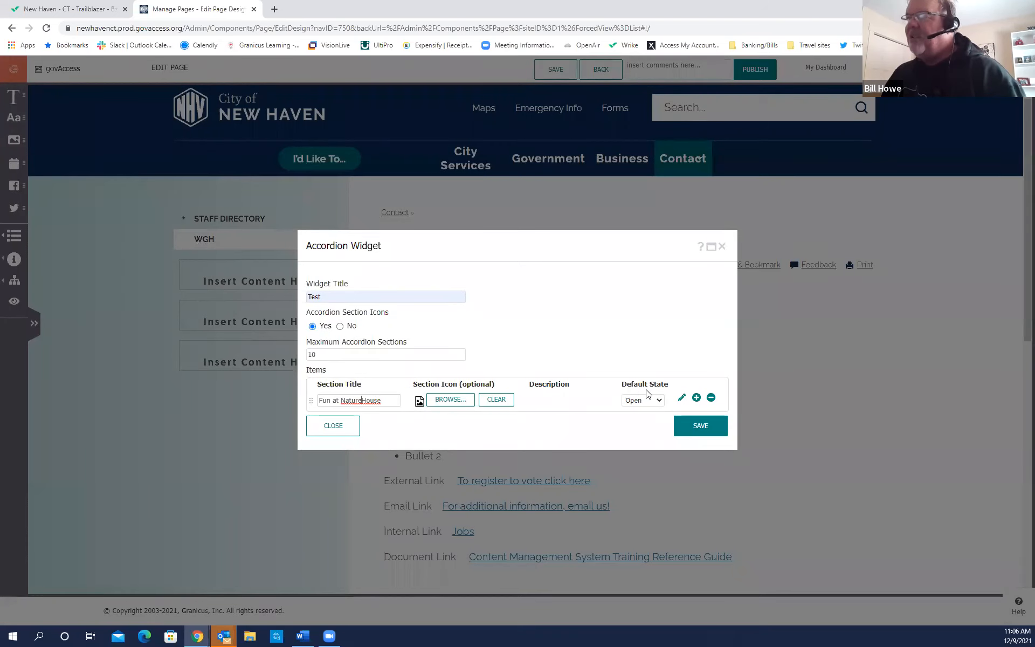
{"action": "left_click", "coordinate": [660, 404]}
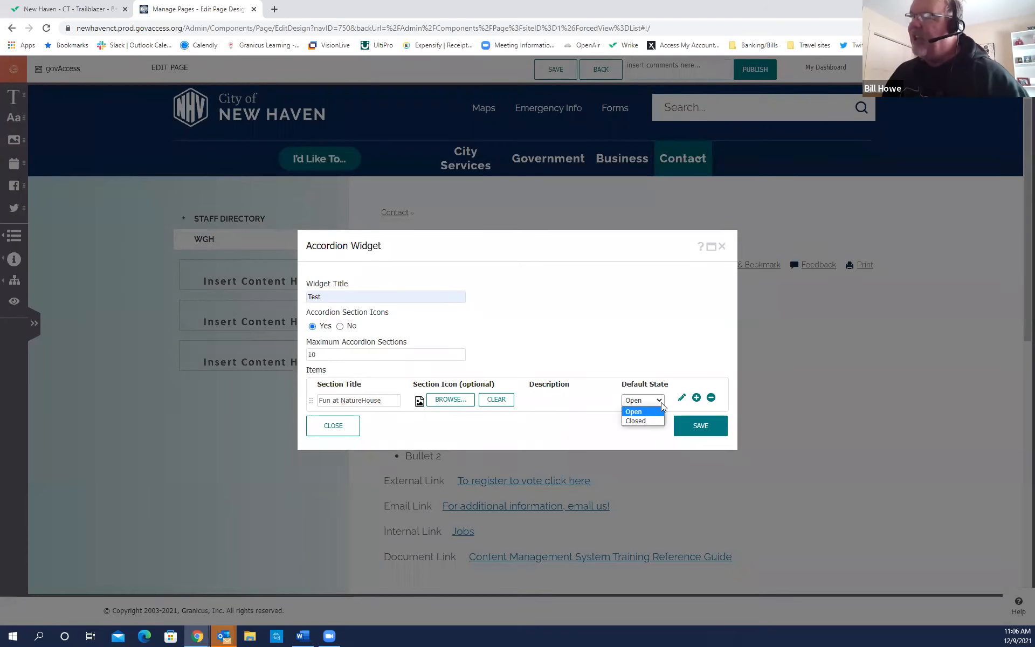
{"action": "left_click", "coordinate": [641, 420]}
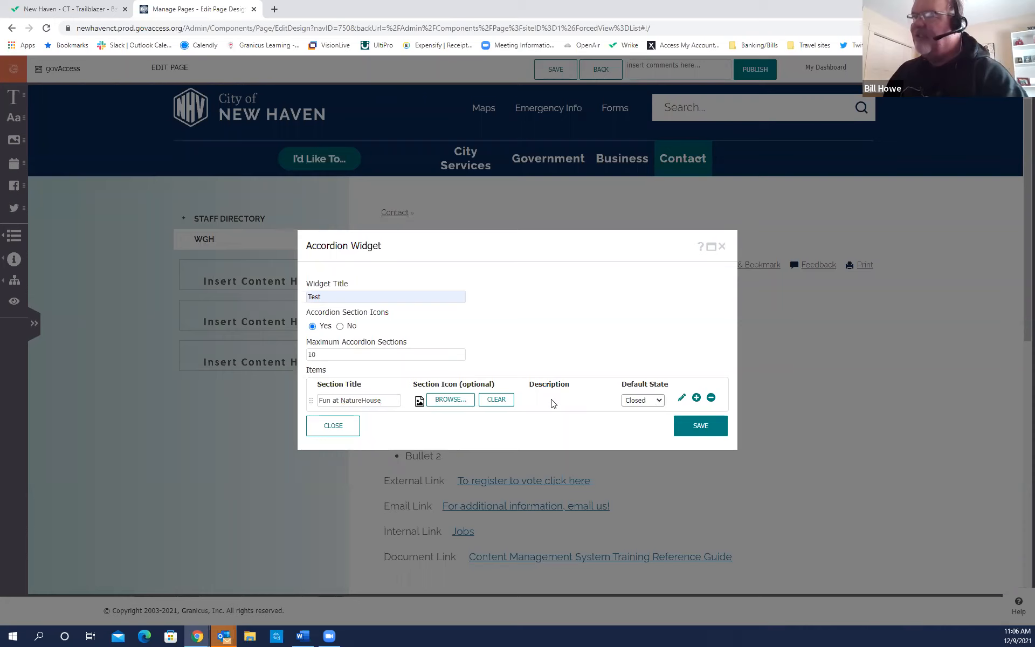
Give the first section the description 'Join us for a fun week of camp at NatureHouse'.
{"action": "left_click", "coordinate": [680, 397]}
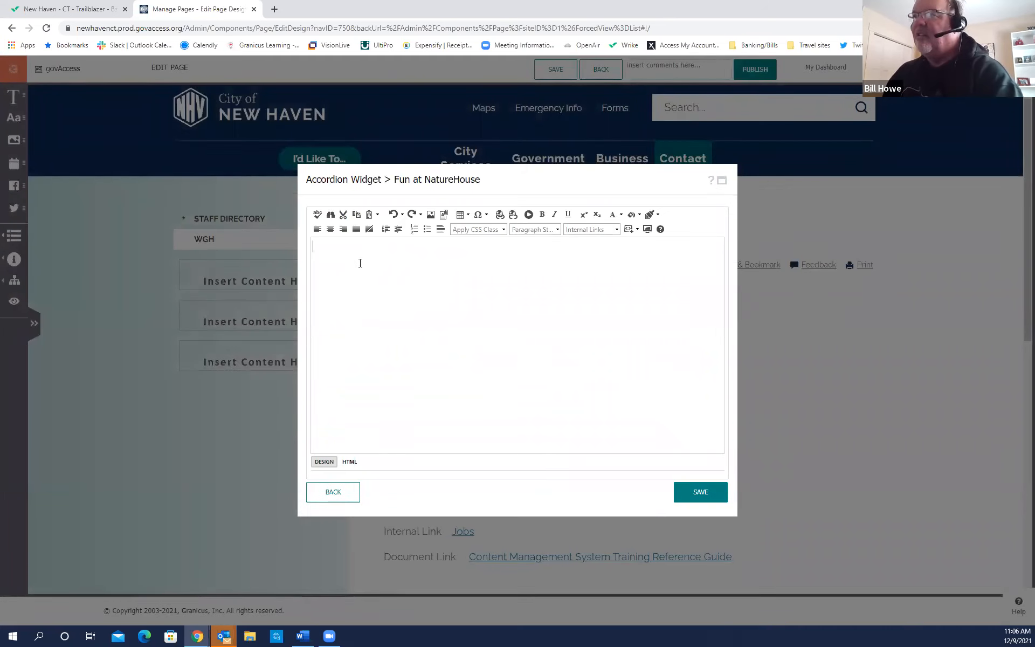
{"action": "type", "text": "Join us for a fun week of camp at NatureHouse"}
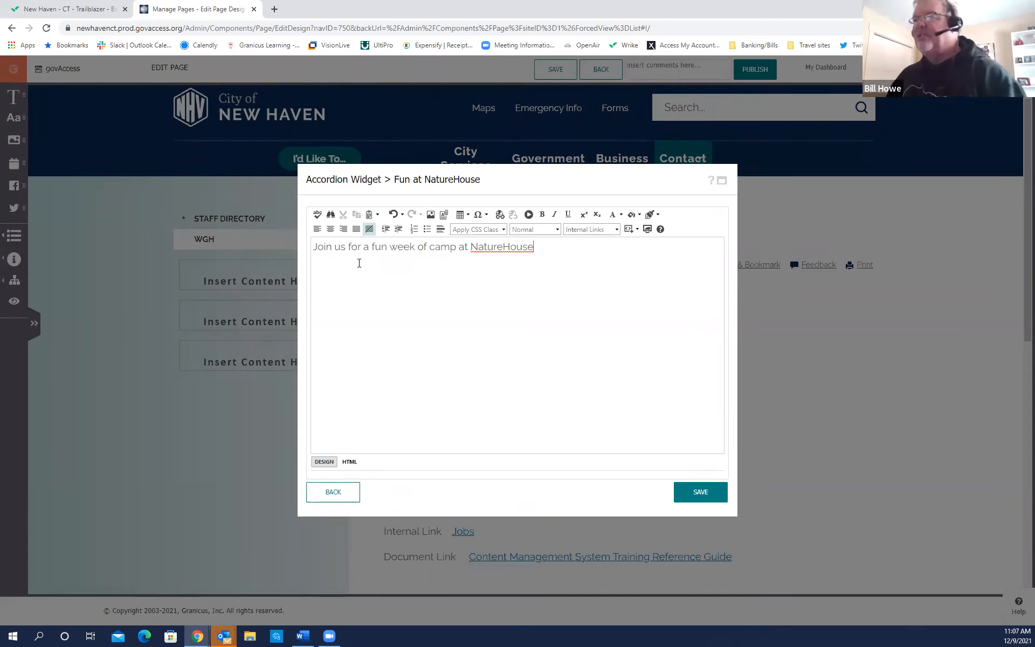
{"action": "left_click", "coordinate": [704, 492]}
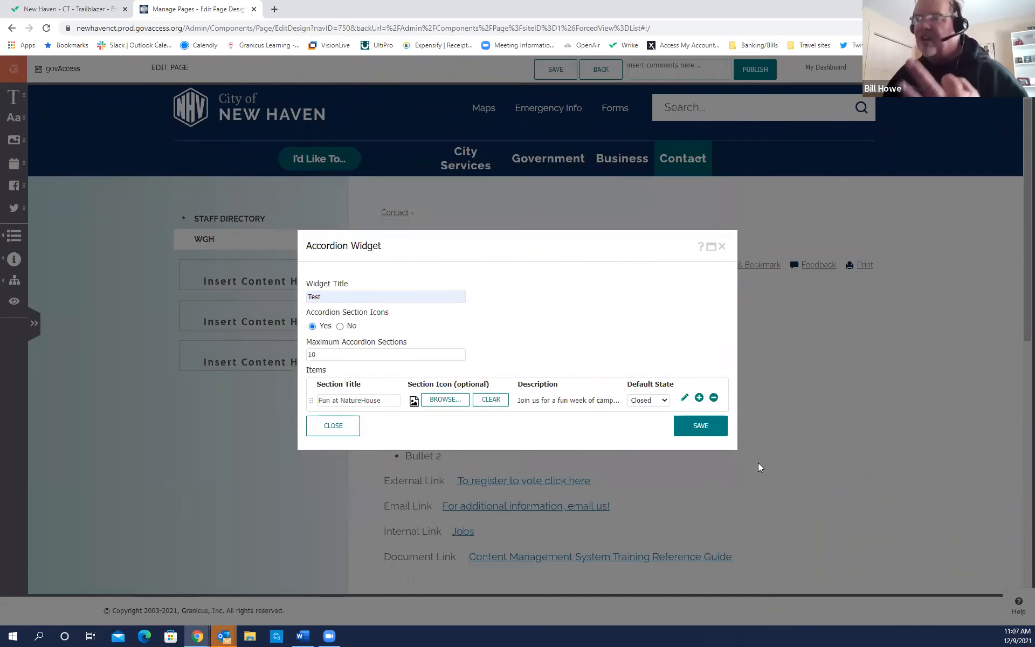
{"action": "left_click", "coordinate": [698, 399]}
Give the second section the Dog park icon from Granicus Training and the title 'Dog Park'.
{"action": "left_click", "coordinate": [447, 411]}
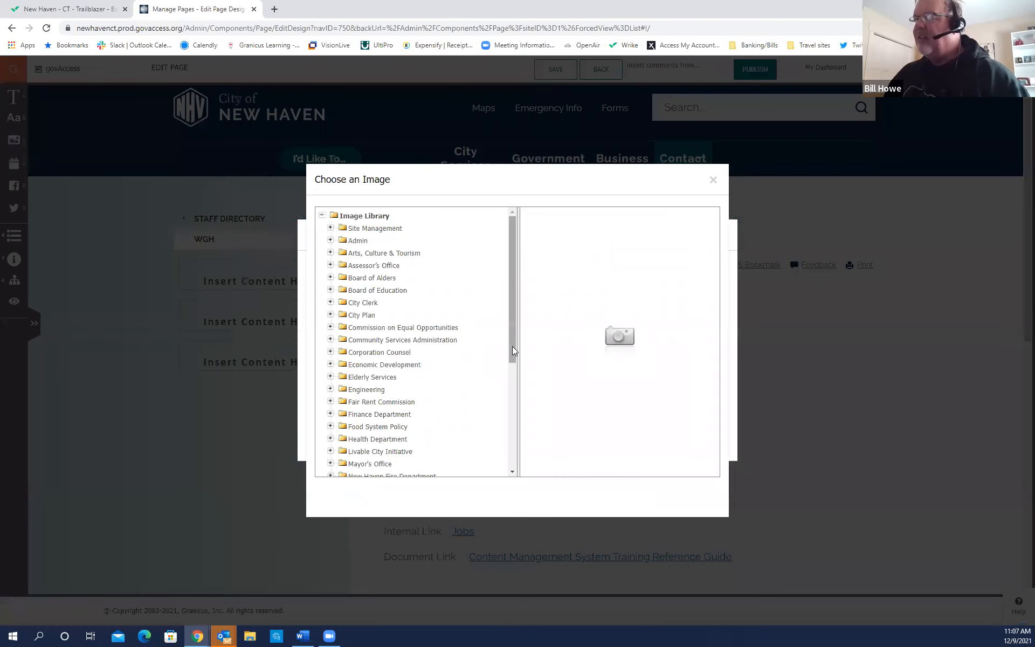
{"action": "left_click_drag", "start_coordinate": [512, 350], "coordinate": [513, 458]}
{"action": "left_click", "coordinate": [331, 471]}
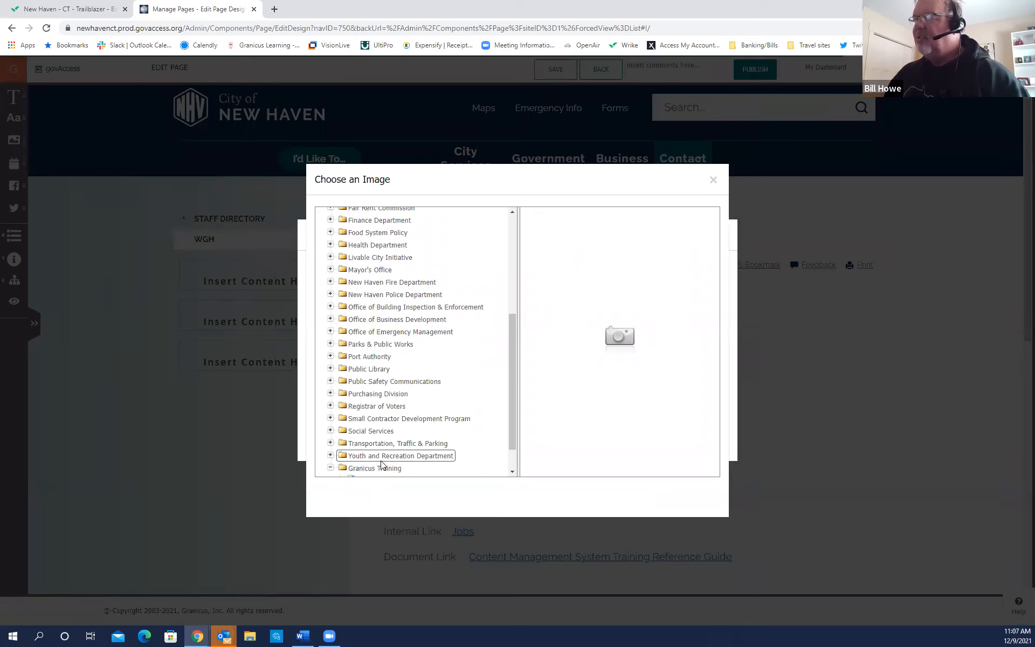
{"action": "left_click", "coordinate": [371, 457]}
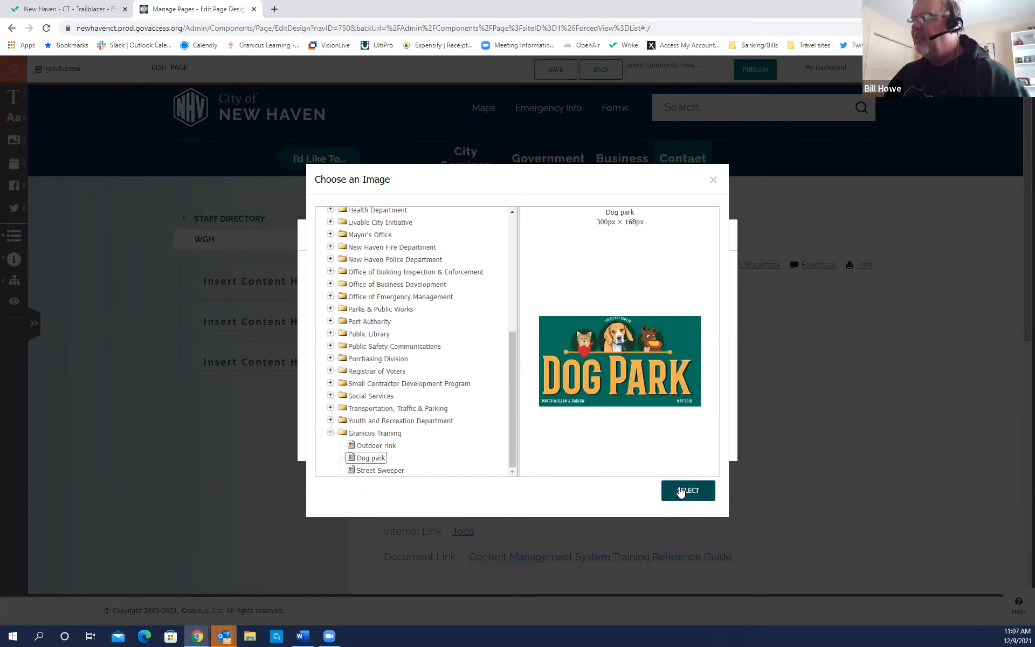
{"action": "left_click", "coordinate": [688, 490]}
{"action": "left_click", "coordinate": [378, 411]}
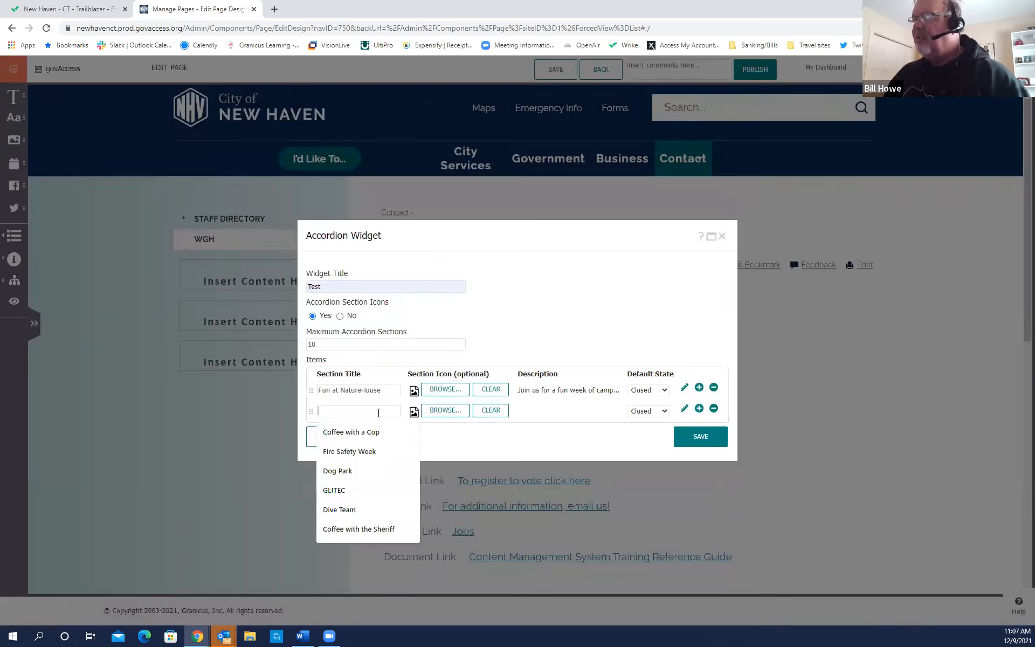
{"action": "left_click", "coordinate": [345, 471]}
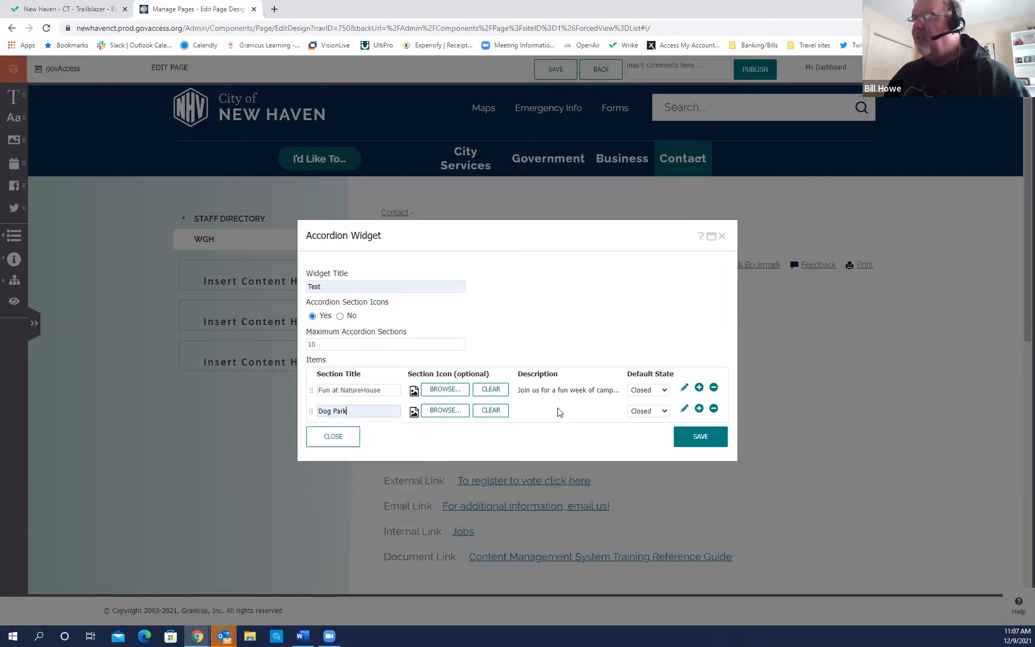
Describe Dog Park with 'Please clean up after your pet' and a 20 dog limit line.
{"action": "left_click", "coordinate": [684, 408]}
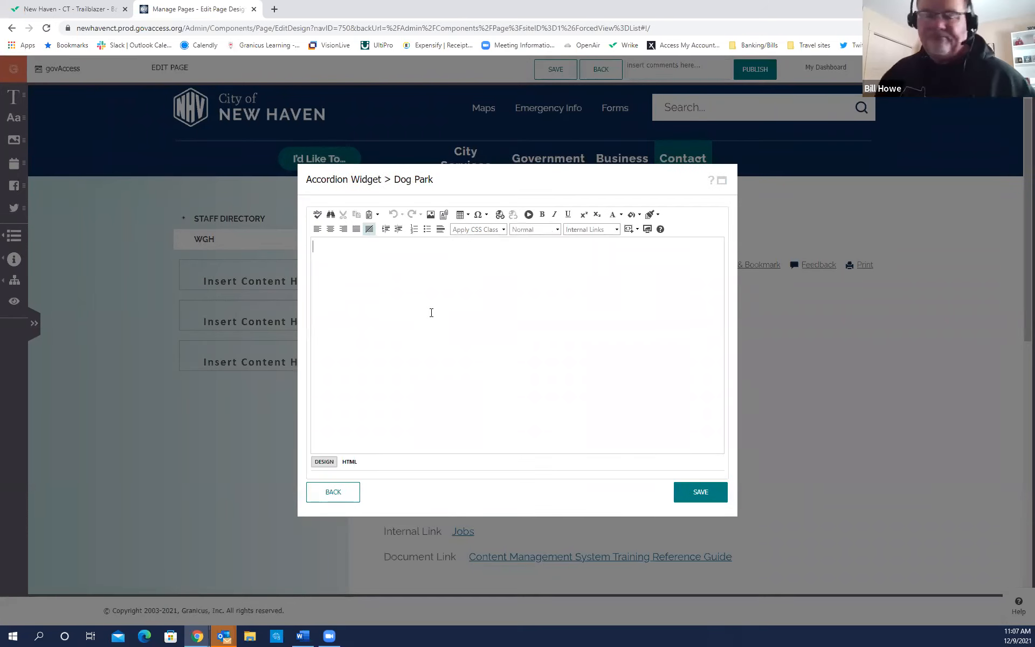
{"action": "type", "text": "Please c"}
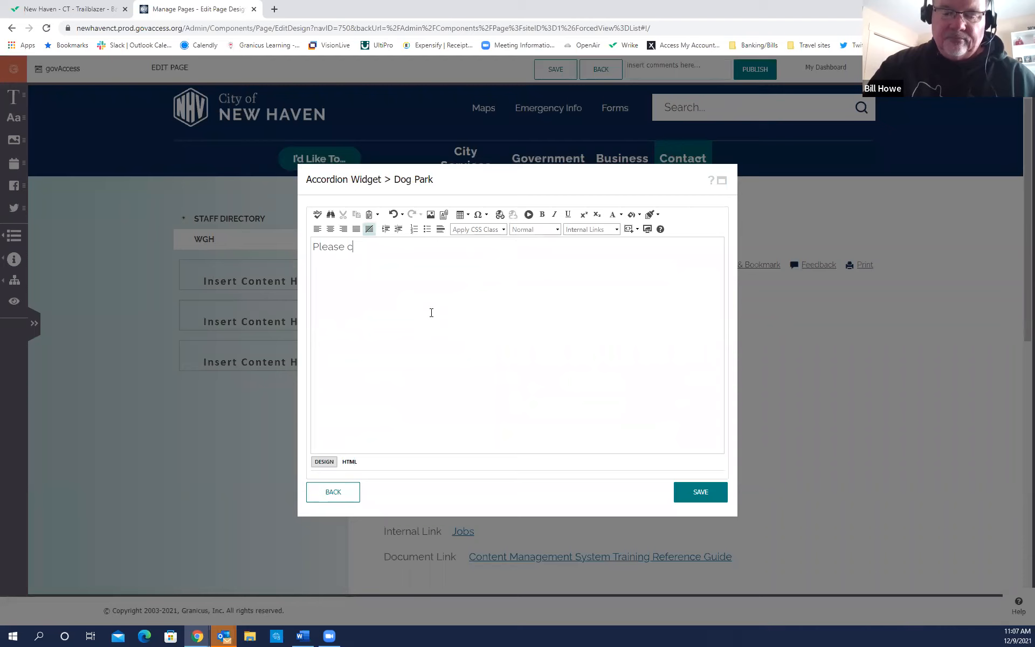
{"action": "type", "text": "lean up a"}
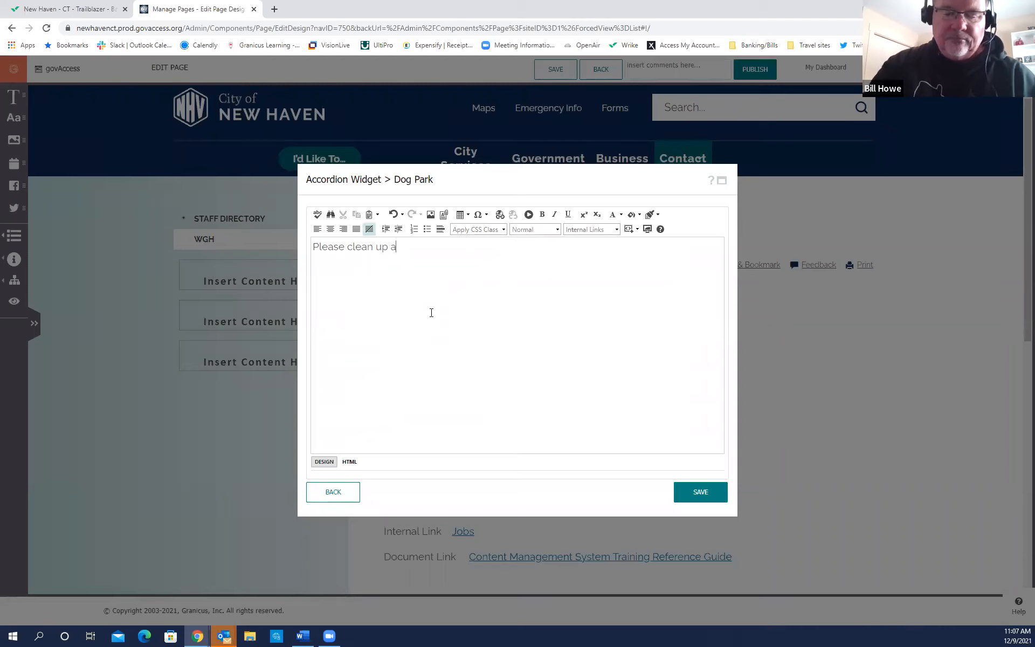
{"action": "type", "text": "fter your pet"}
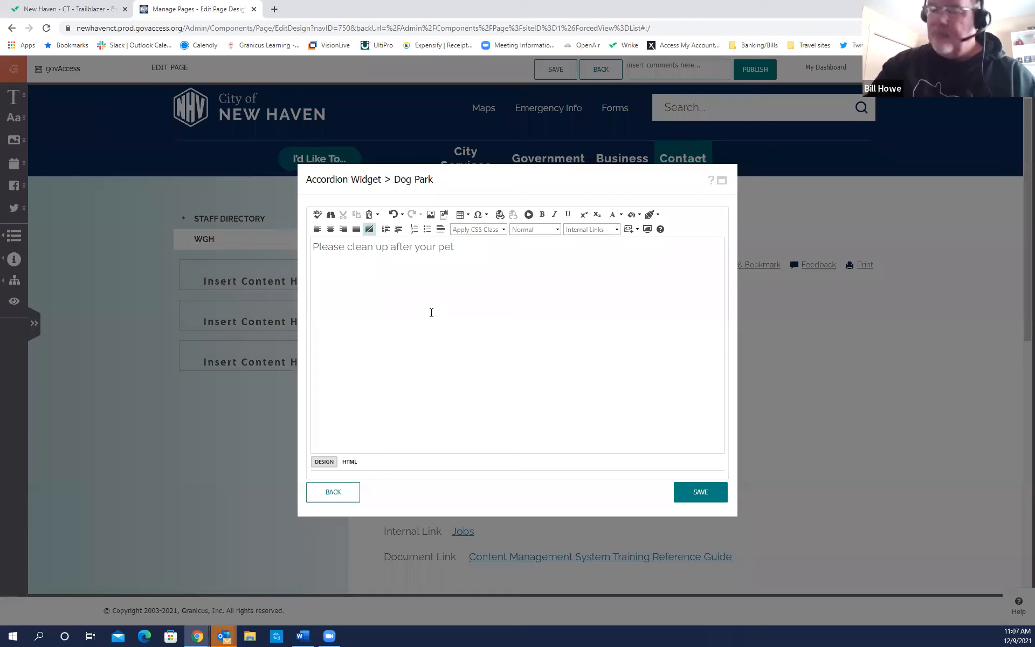
{"action": "key", "text": "Return"}
{"action": "type", "text": "20 dog limit"}
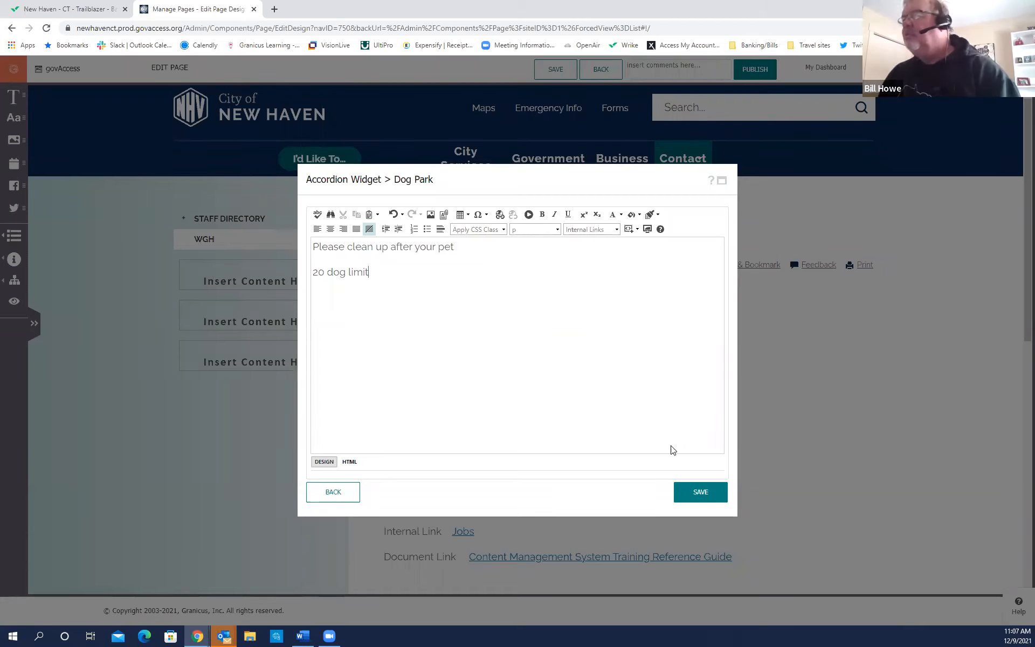
{"action": "left_click", "coordinate": [699, 491]}
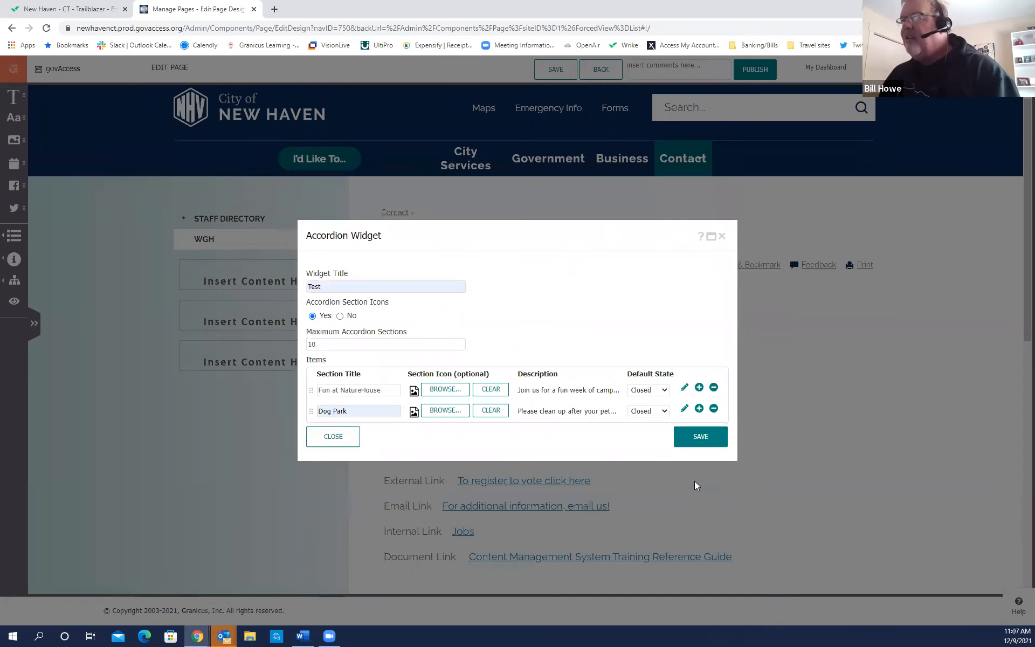
{"action": "left_click", "coordinate": [698, 409]}
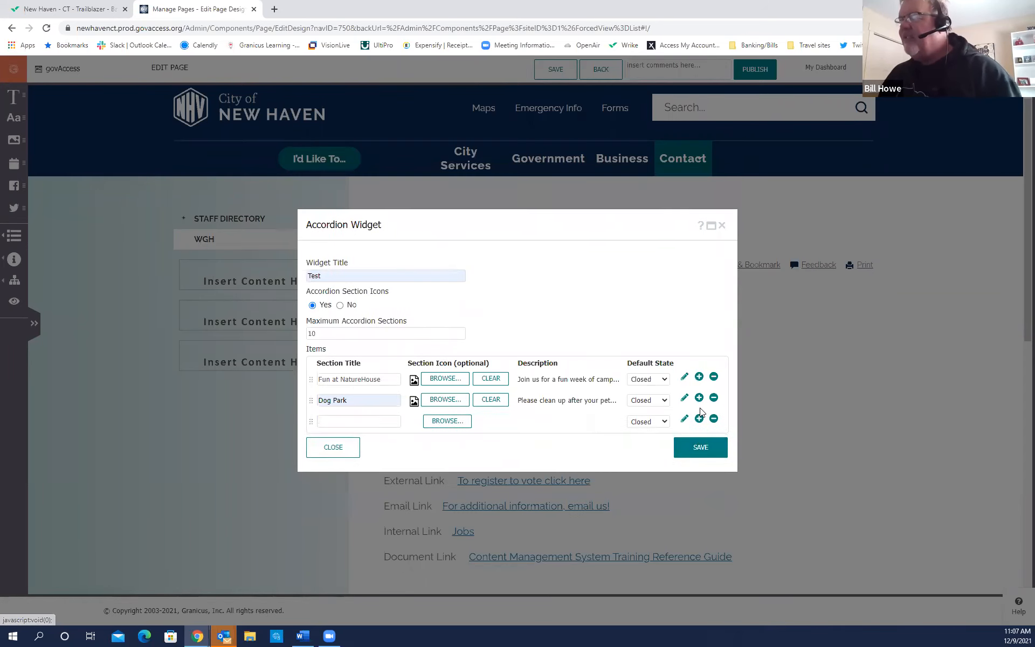
Give the third section the Mayor's Office portrait icon and the title 'Coffee with the mayor'.
{"action": "left_click", "coordinate": [456, 424]}
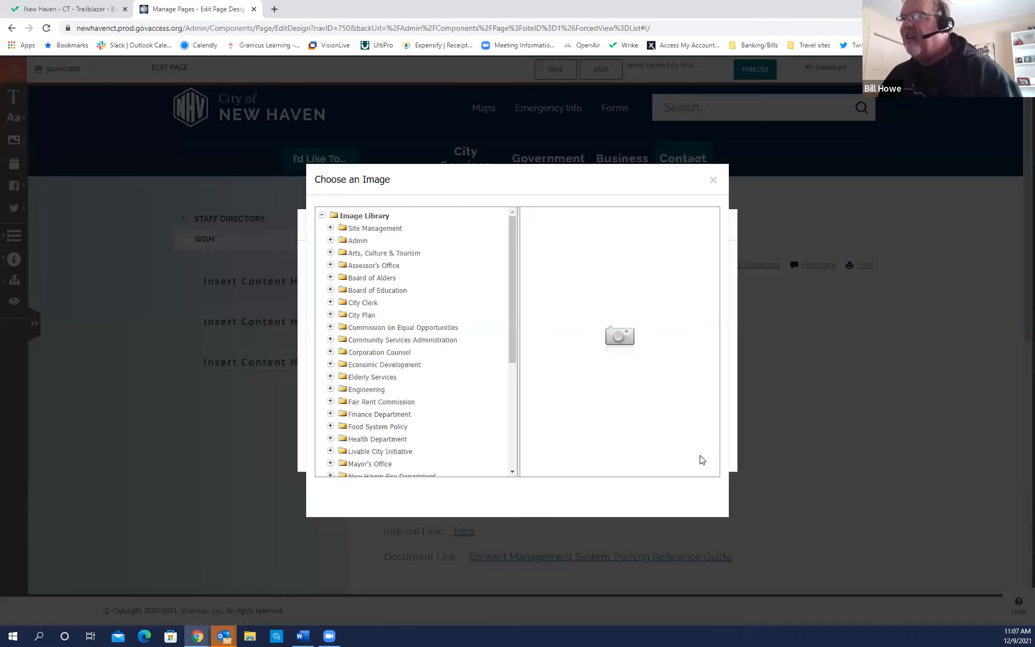
{"action": "scroll", "coordinate": [372, 412], "scroll_direction": "down", "scroll_amount": 1}
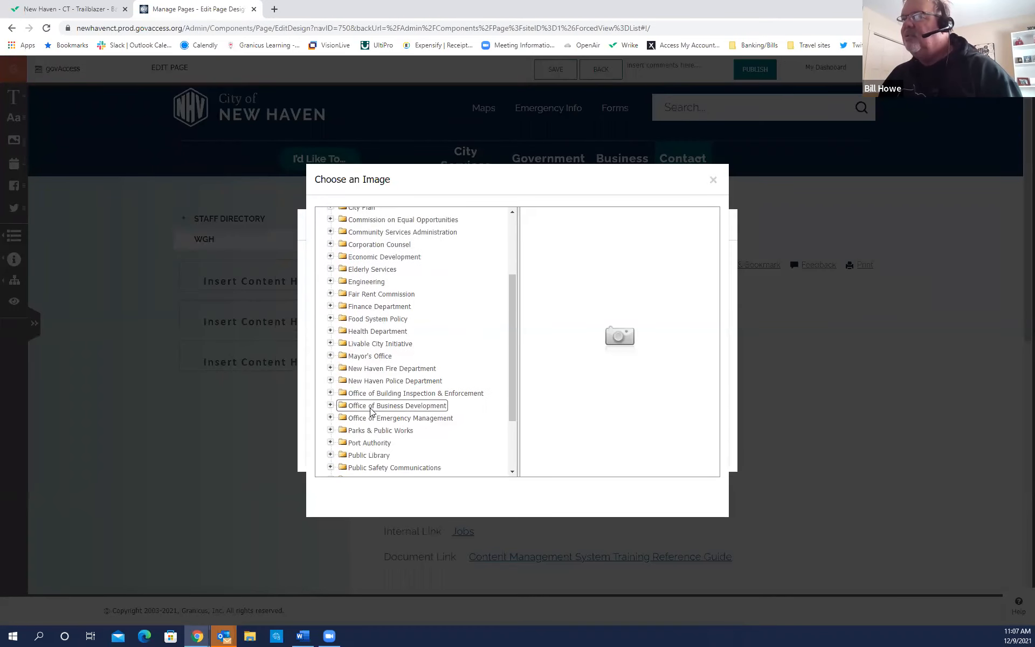
{"action": "scroll", "coordinate": [369, 409], "scroll_direction": "down", "scroll_amount": 1}
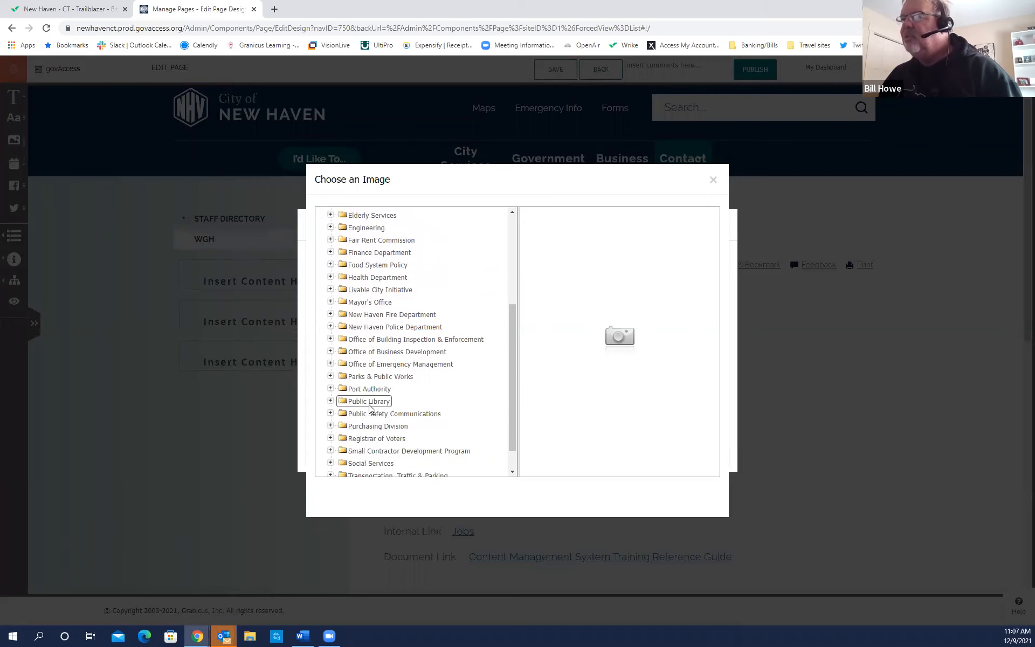
{"action": "scroll", "coordinate": [370, 409], "scroll_direction": "down", "scroll_amount": 1}
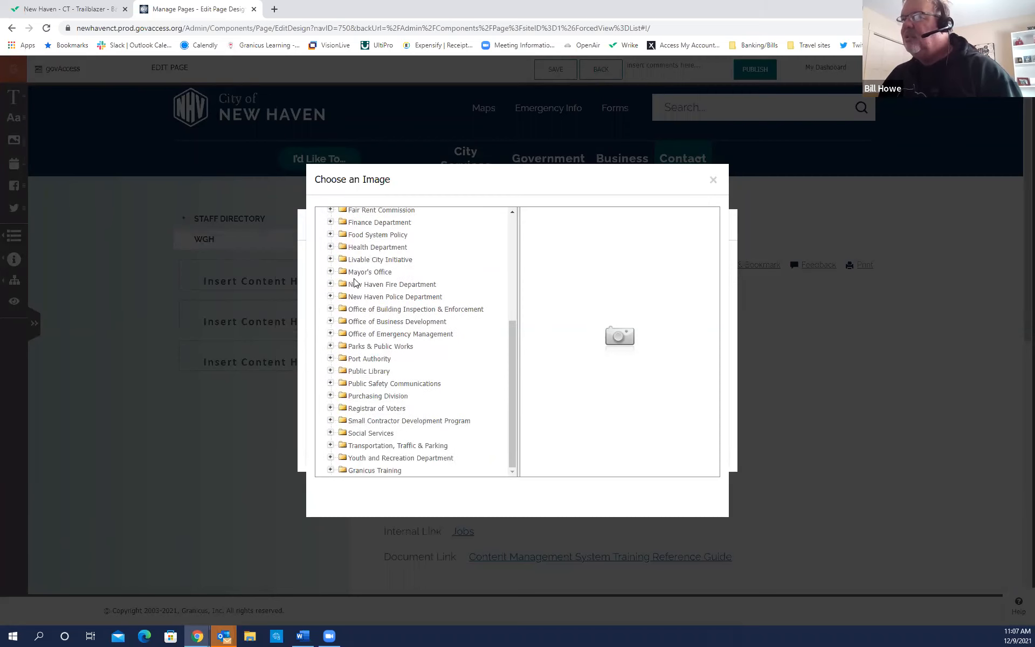
{"action": "left_click", "coordinate": [330, 272]}
{"action": "left_click", "coordinate": [377, 284]}
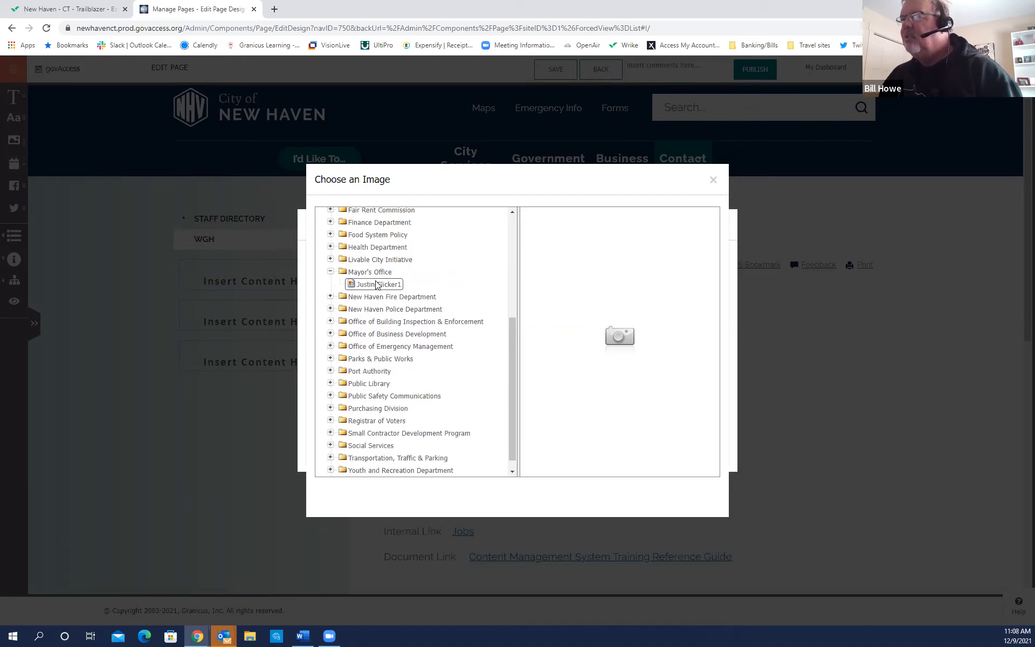
{"action": "left_click", "coordinate": [688, 492]}
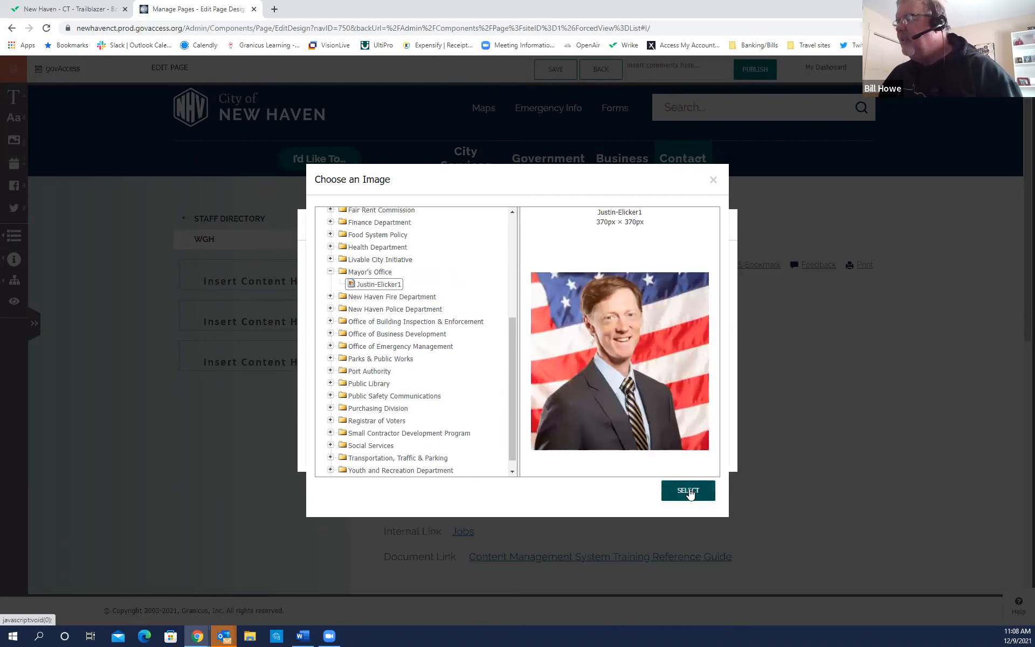
{"action": "left_click", "coordinate": [357, 416]}
{"action": "left_click", "coordinate": [355, 442]}
{"action": "left_click_drag", "start_coordinate": [356, 421], "coordinate": [384, 423]}
{"action": "type", "text": "the mayor"}
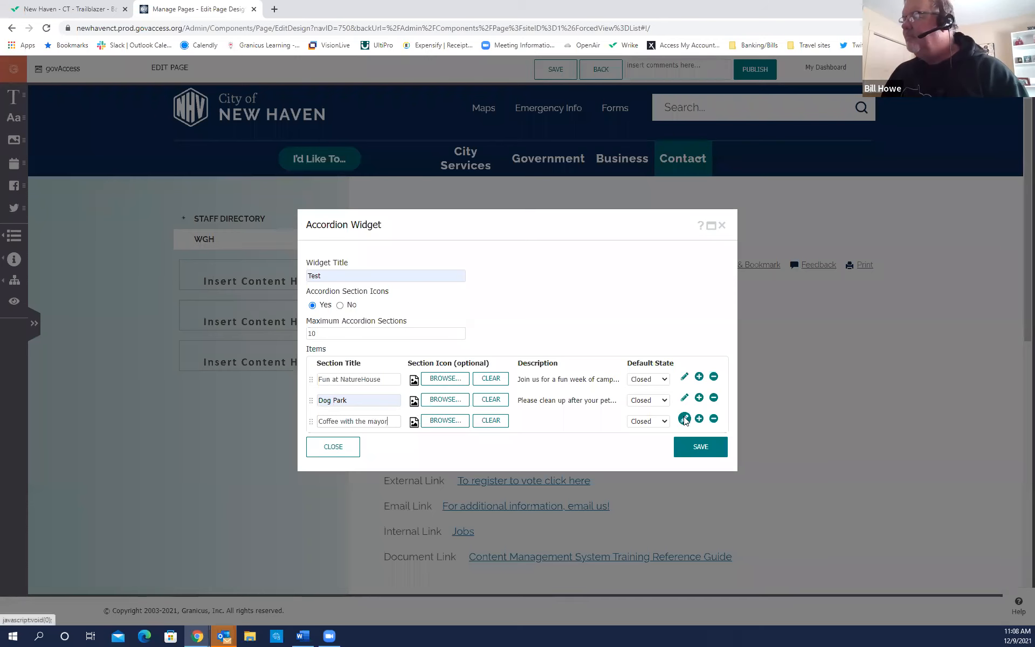
Add a description about coffee with the mayor on Friday at Starbucks, then save the widget.
{"action": "left_click", "coordinate": [684, 419]}
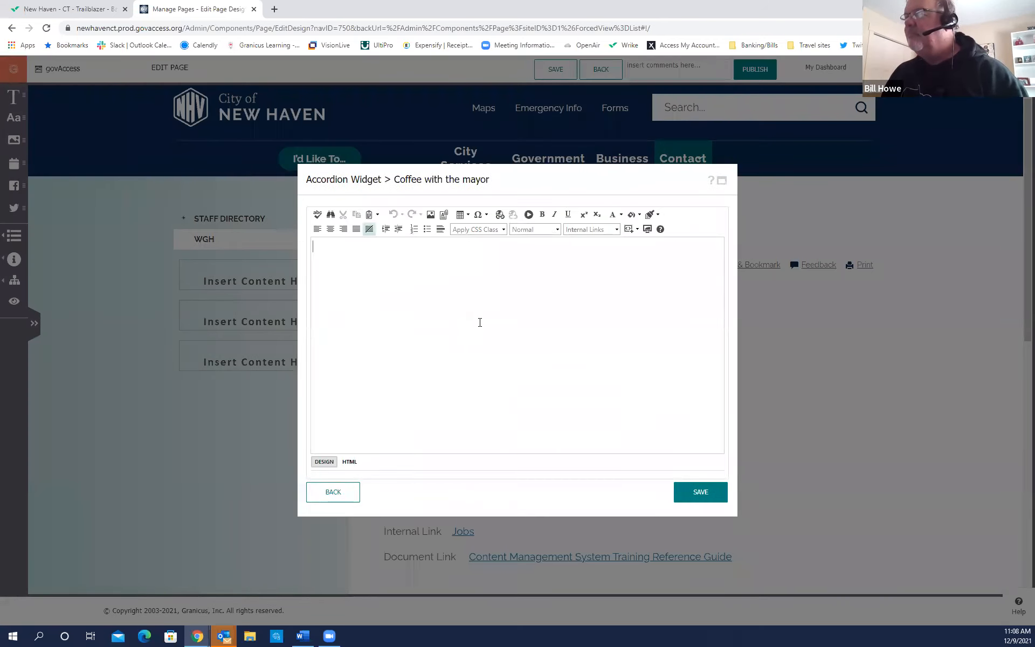
{"action": "type", "text": "Join "}
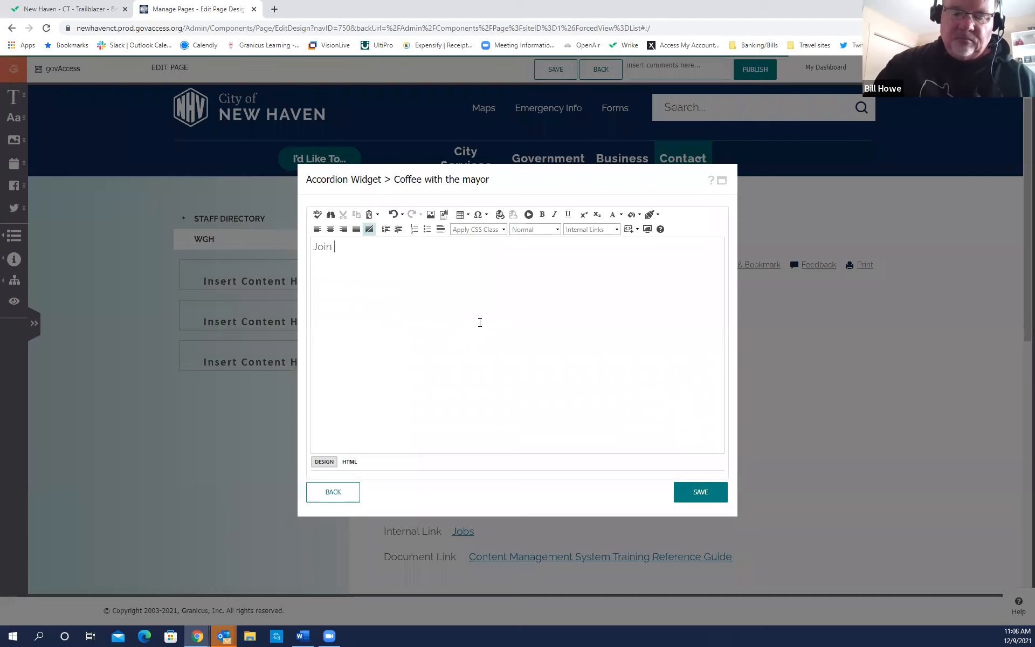
{"action": "type", "text": "Mayor Ju"}
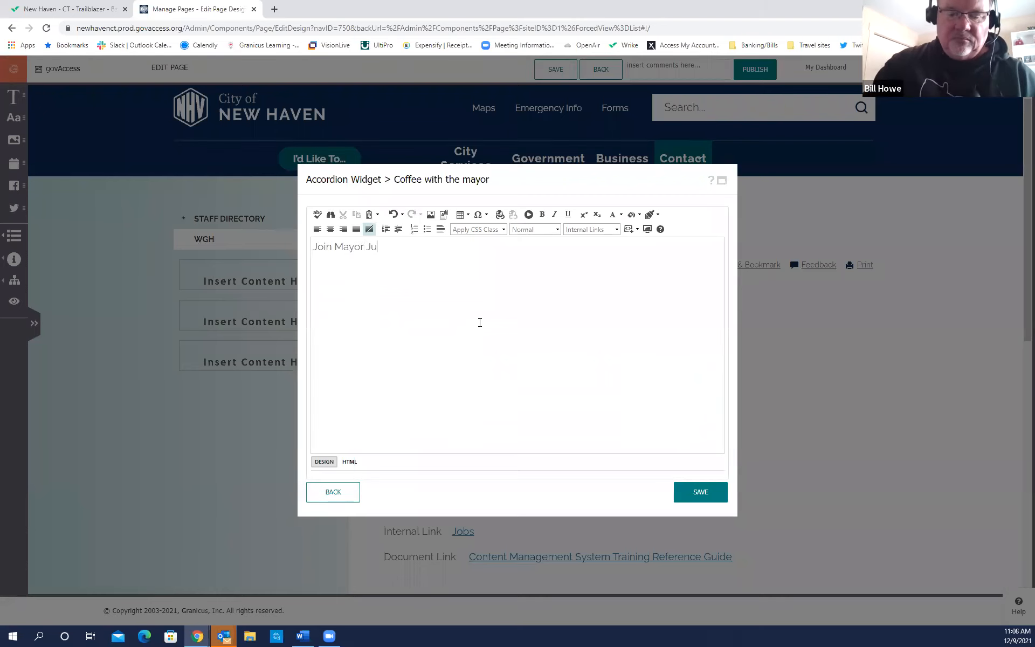
{"action": "type", "text": "stin for "}
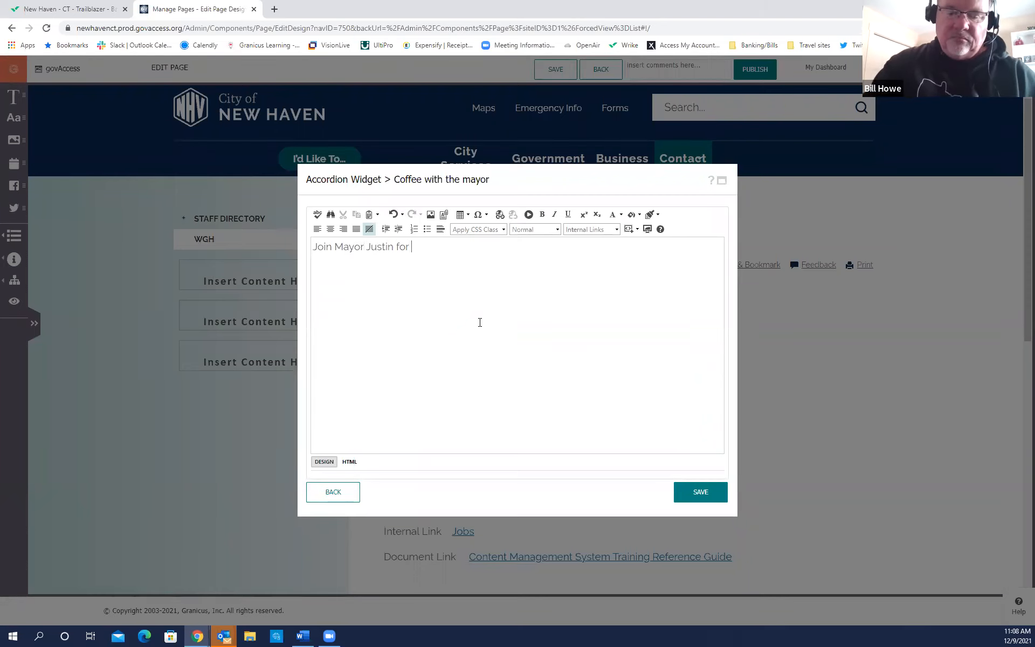
{"action": "type", "text": "coffee "}
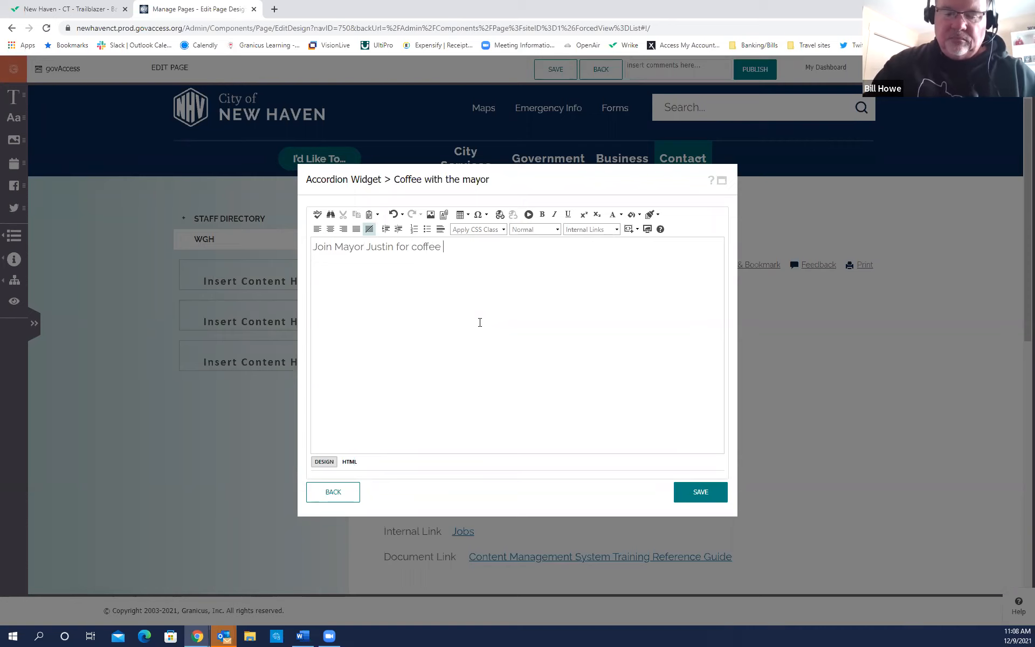
{"action": "type", "text": "on Friday "}
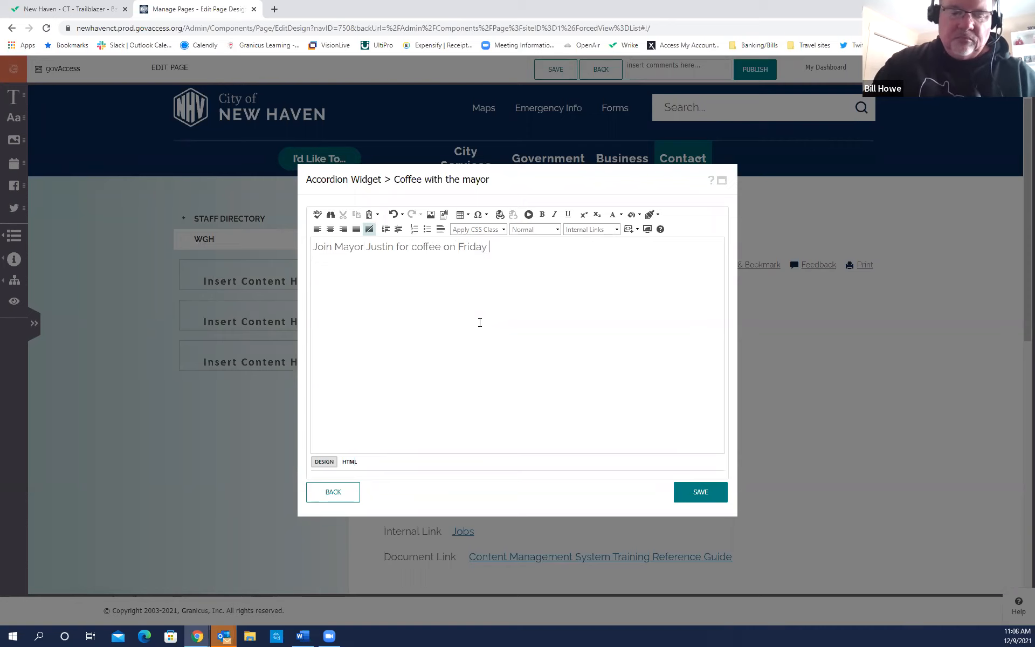
{"action": "type", "text": "at Starb"}
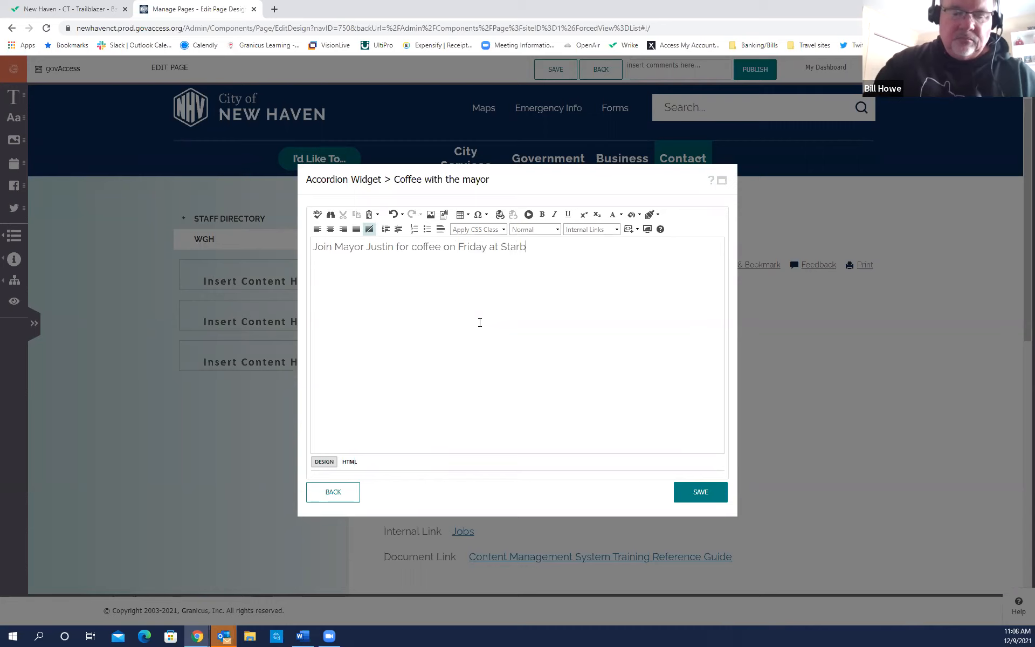
{"action": "type", "text": "ucks"}
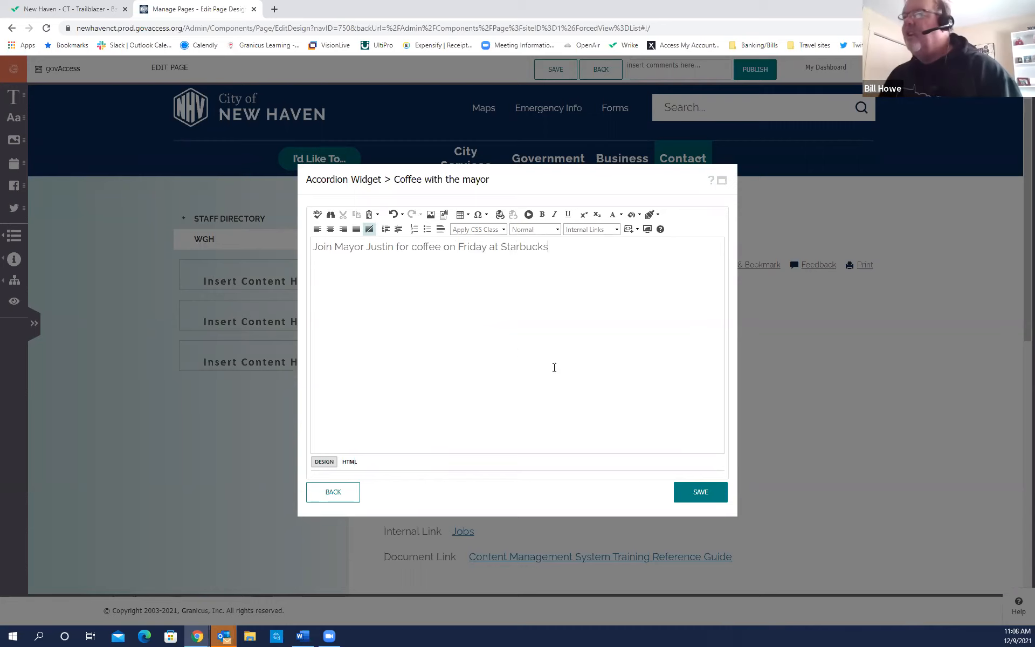
{"action": "left_click", "coordinate": [699, 491]}
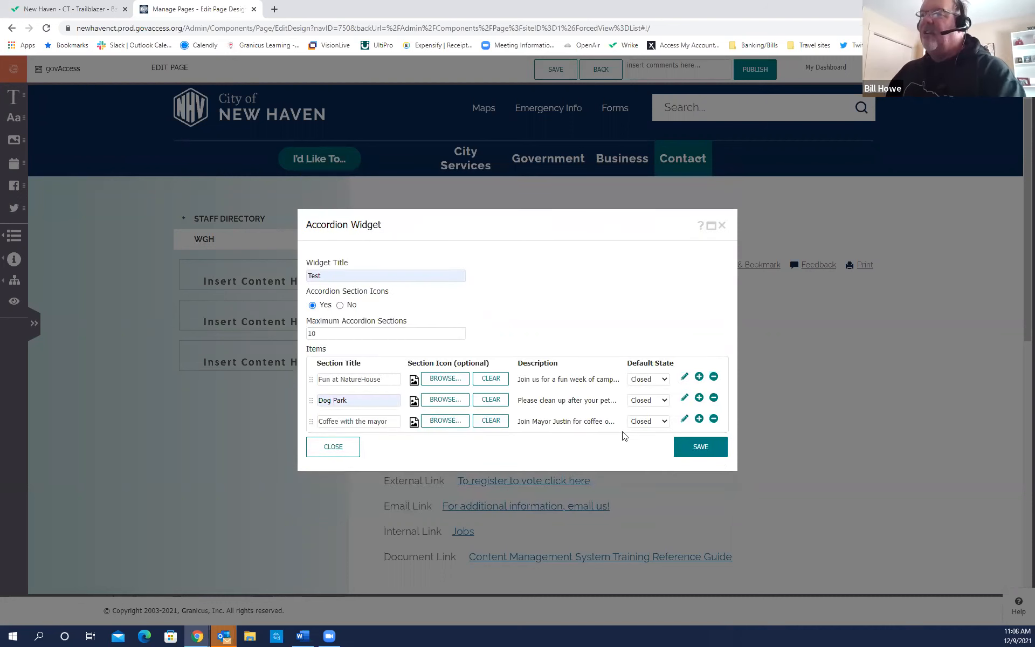
{"action": "left_click", "coordinate": [703, 447]}
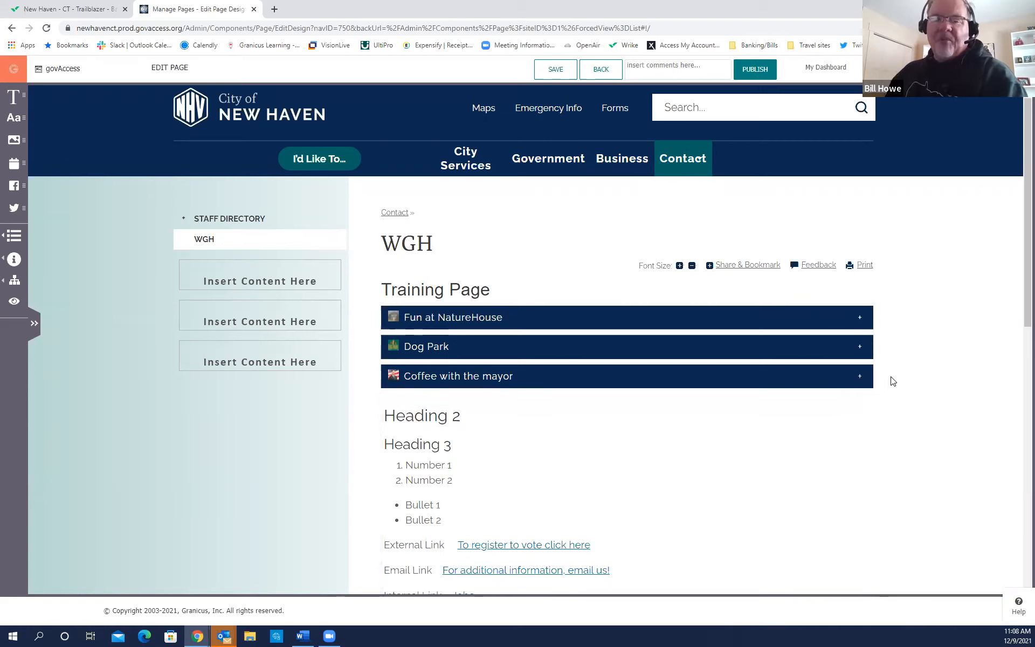
{"action": "left_click", "coordinate": [673, 382]}
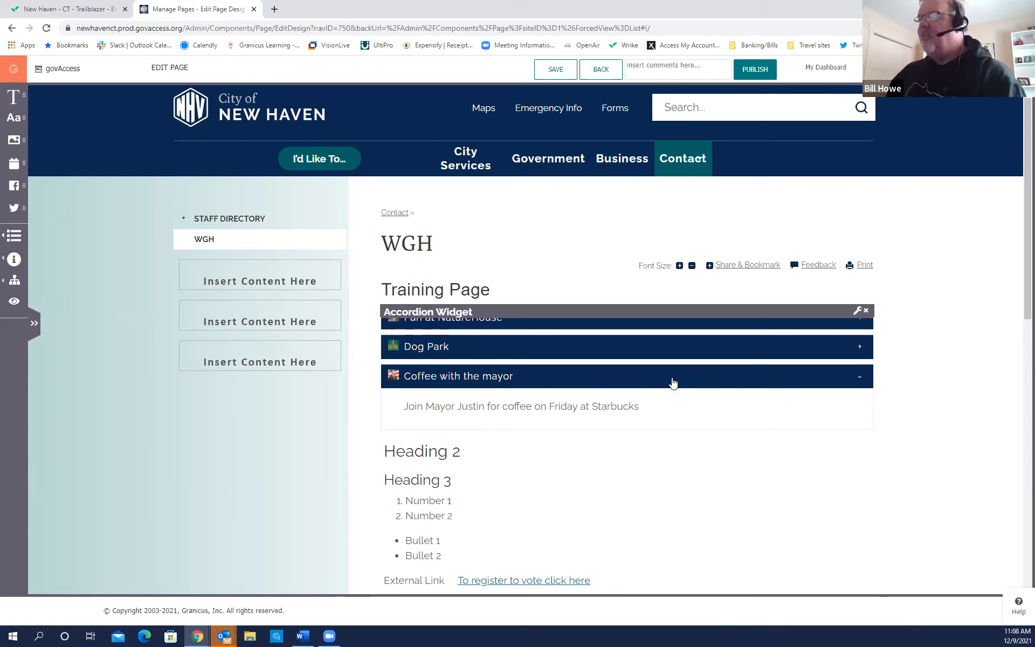
{"action": "left_click", "coordinate": [653, 353]}
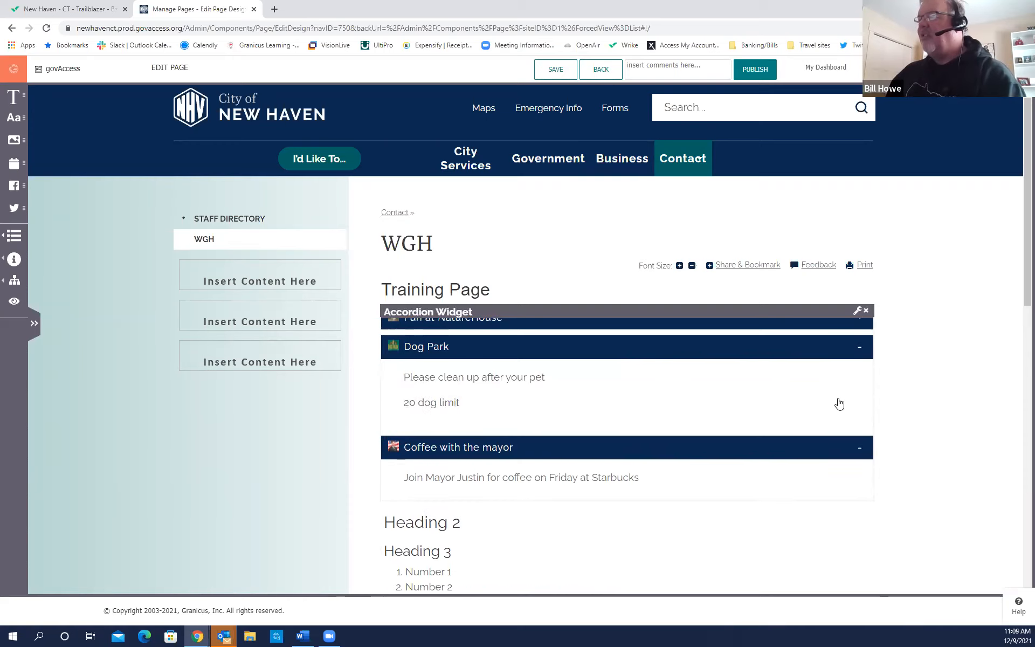
{"action": "left_click", "coordinate": [674, 326]}
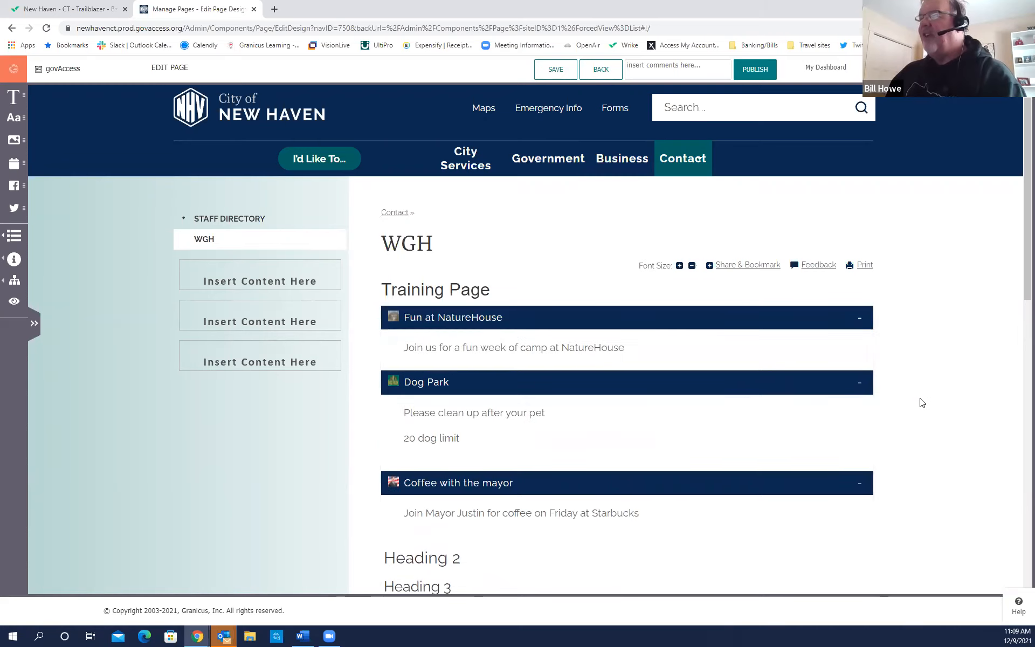
{"action": "left_click", "coordinate": [671, 327]}
{"action": "left_click", "coordinate": [678, 345]}
{"action": "left_click", "coordinate": [677, 377]}
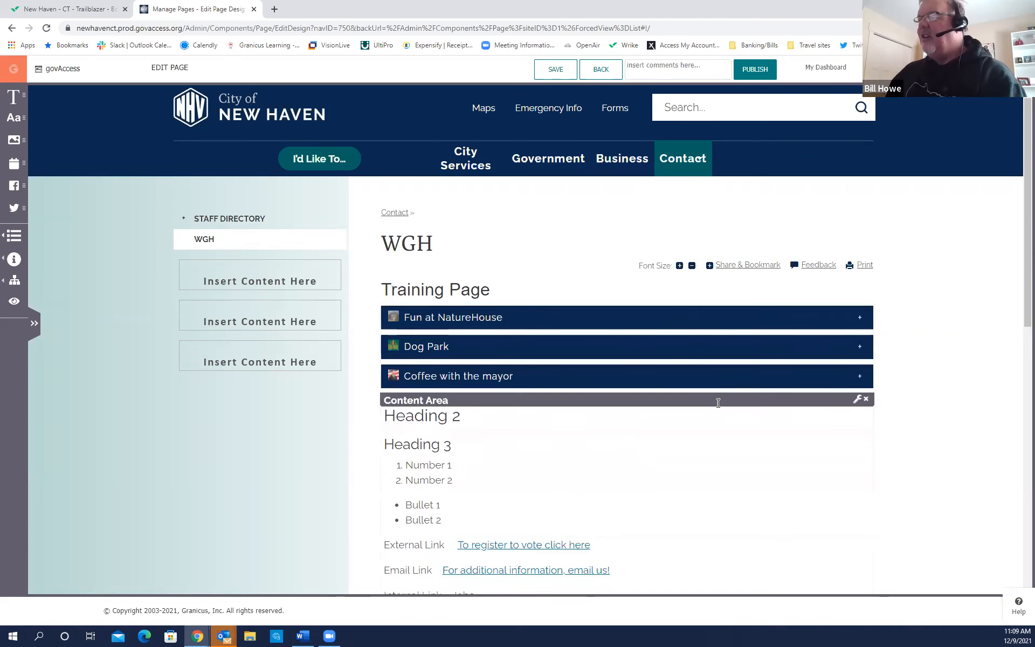
{"action": "scroll", "coordinate": [701, 420], "scroll_direction": "down", "scroll_amount": 1}
{"action": "scroll", "coordinate": [696, 429], "scroll_direction": "down", "scroll_amount": 4}
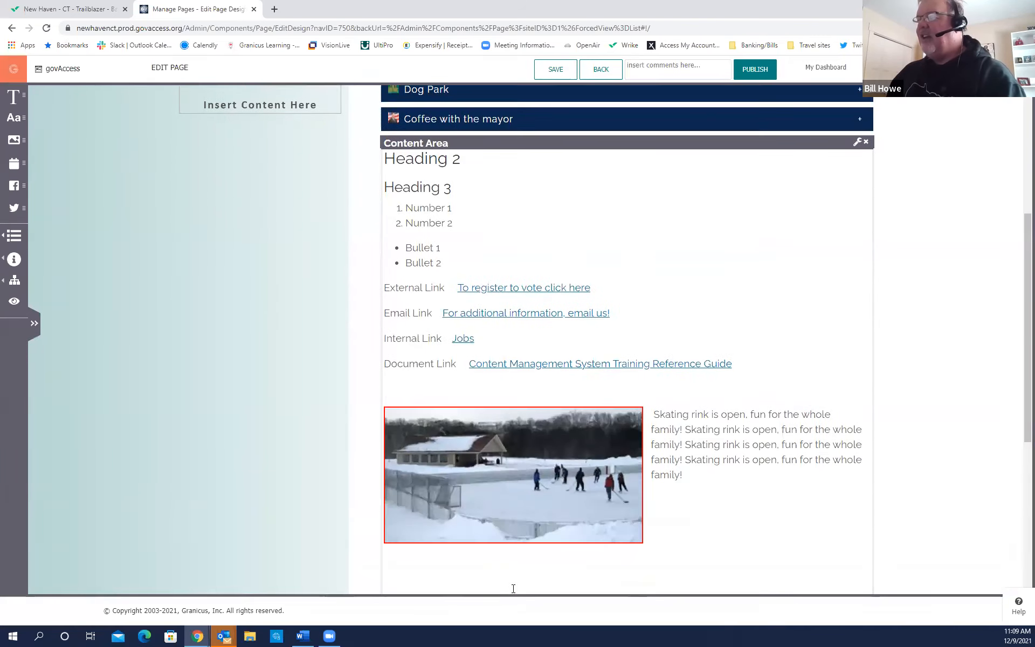
{"action": "scroll", "coordinate": [523, 551], "scroll_direction": "up", "scroll_amount": 4}
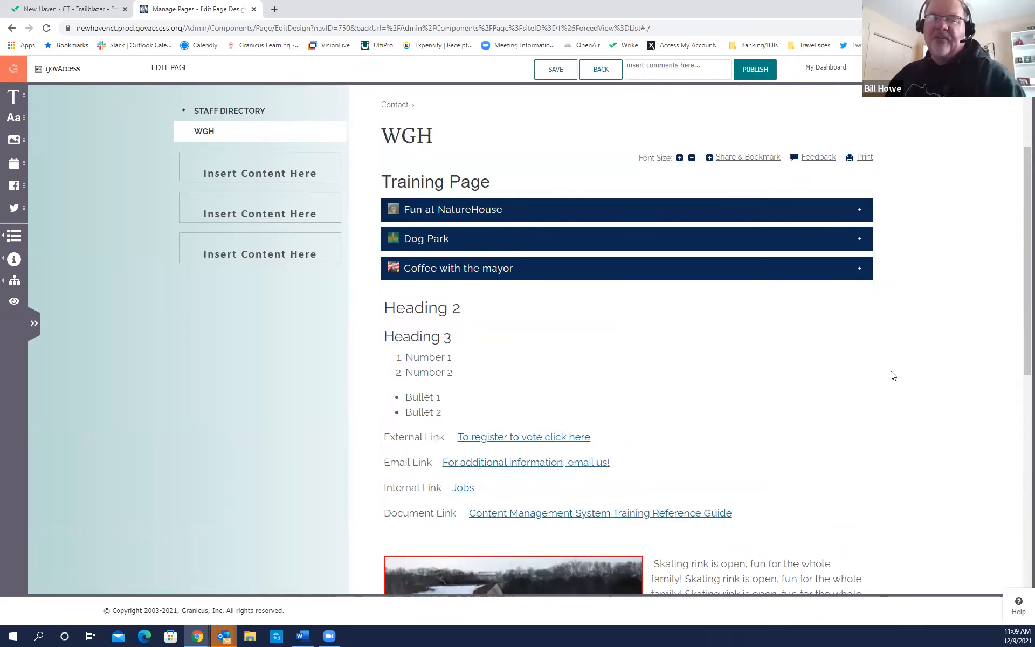
{"action": "left_click", "coordinate": [648, 274]}
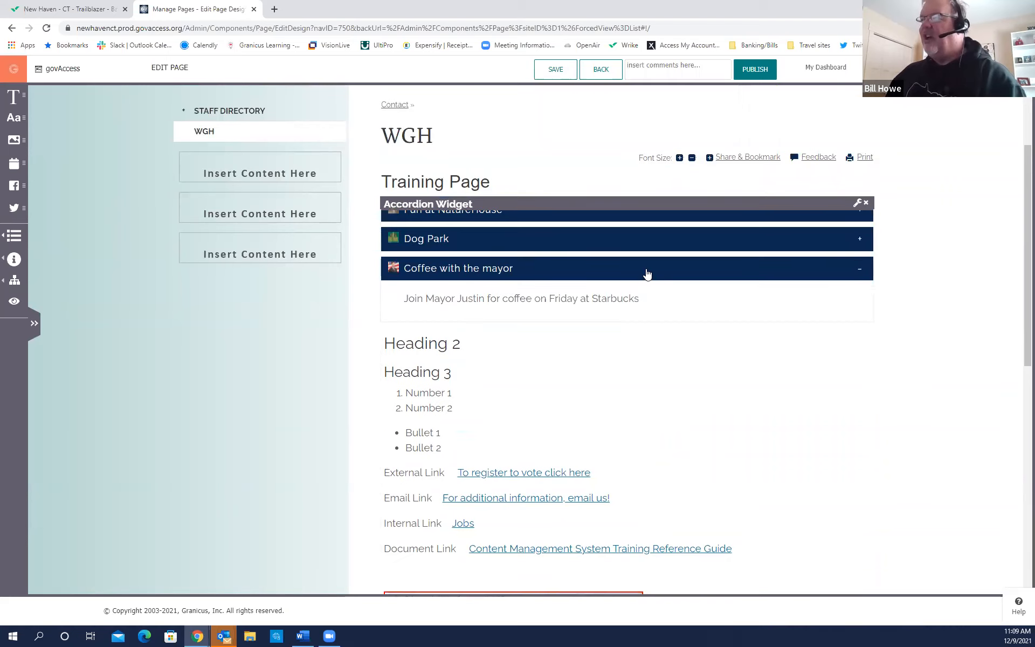
{"action": "left_click", "coordinate": [647, 274]}
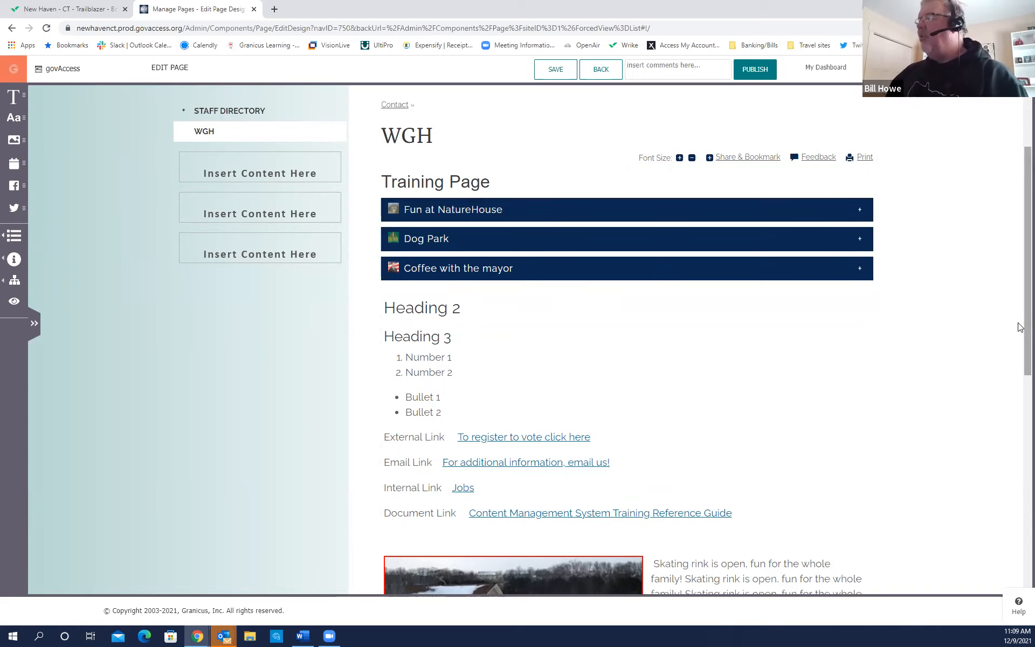
{"action": "scroll", "coordinate": [1020, 263], "scroll_direction": "up", "scroll_amount": 1}
{"action": "scroll", "coordinate": [1020, 263], "scroll_direction": "up", "scroll_amount": 1}
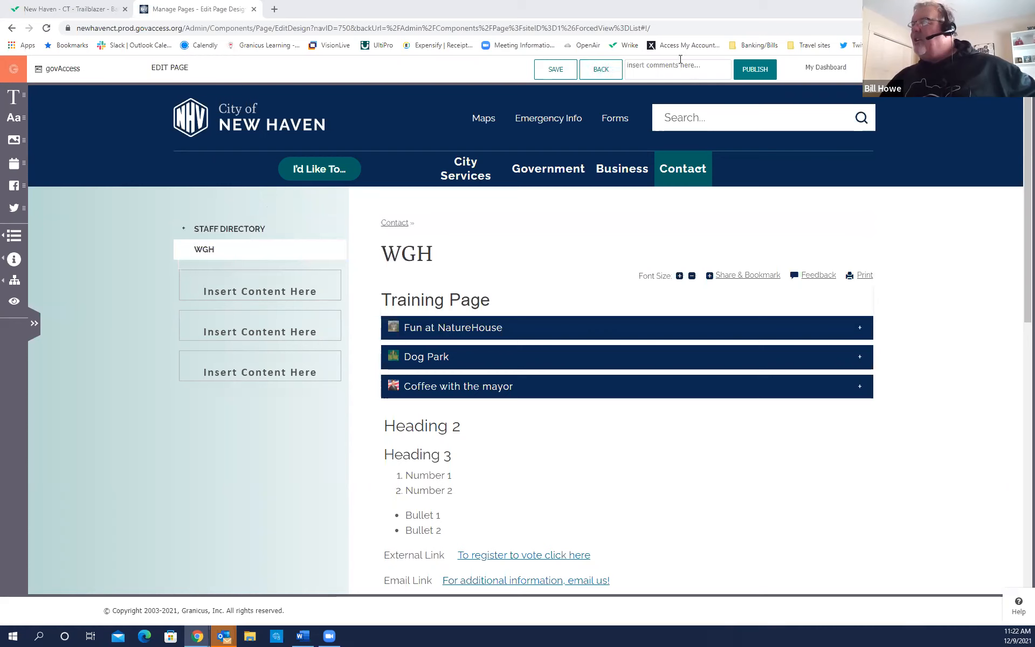
Return to My Dashboard and bring up the Site Content menu.
{"action": "left_click", "coordinate": [829, 72]}
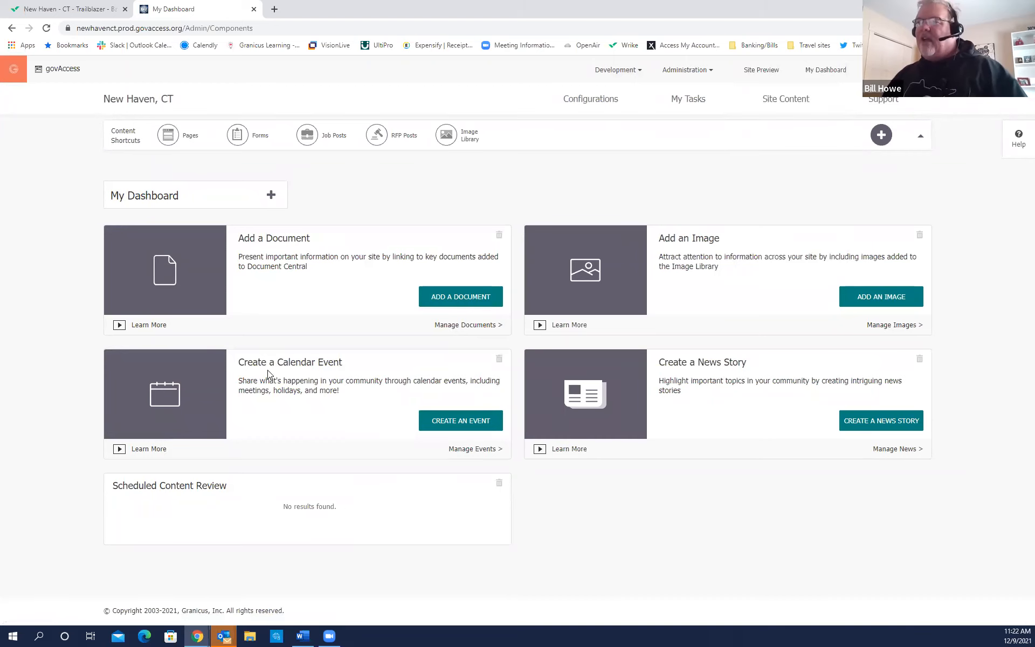
{"action": "key", "text": "ctrl"}
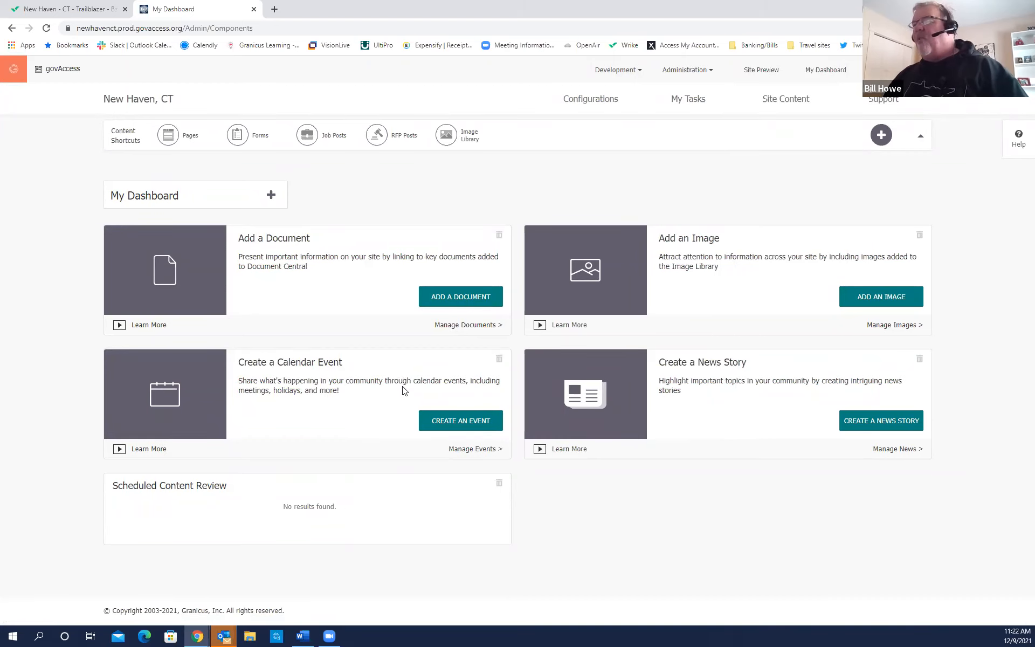
{"action": "mouse_move", "coordinate": [774, 106]}
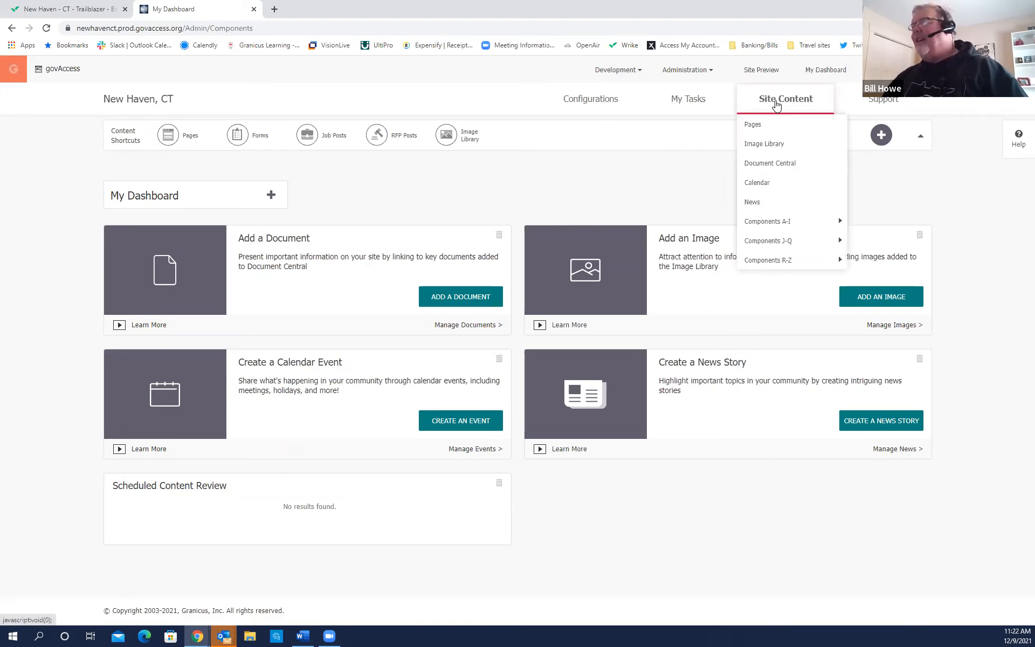
{"action": "key", "text": "ctrl"}
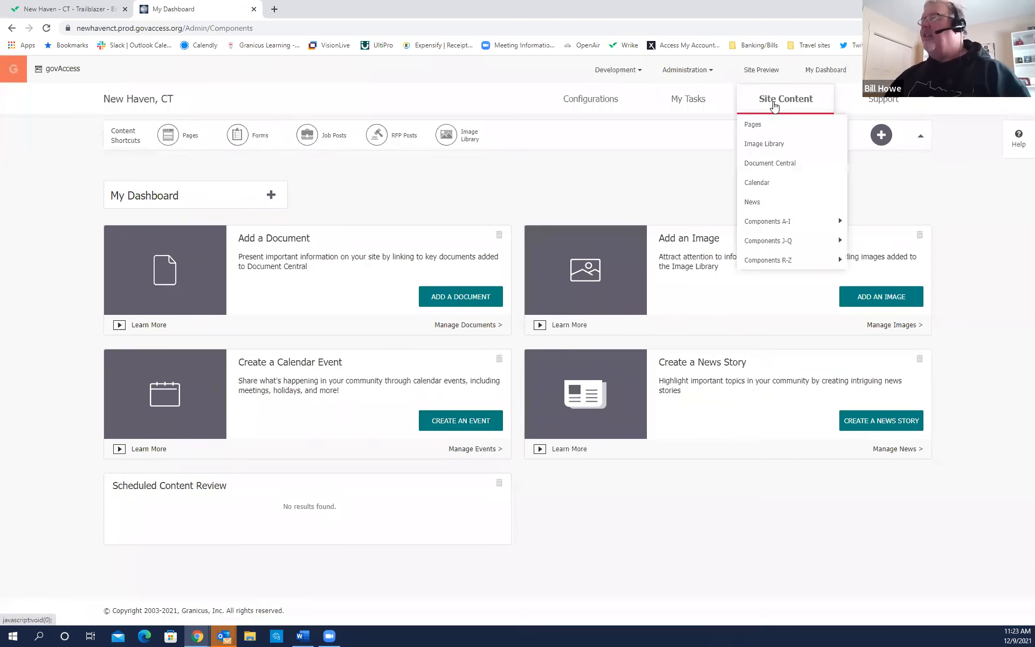
{"action": "key", "text": "ctrl"}
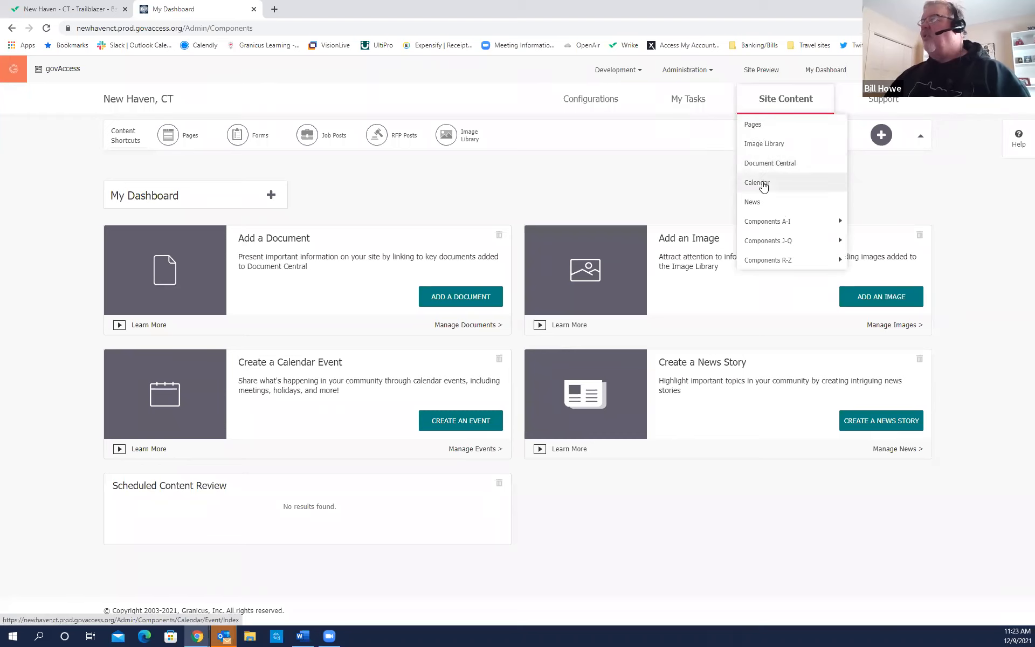
Open Calendar management and filter events to All Events, then back to Upcoming Events.
{"action": "left_click", "coordinate": [763, 186]}
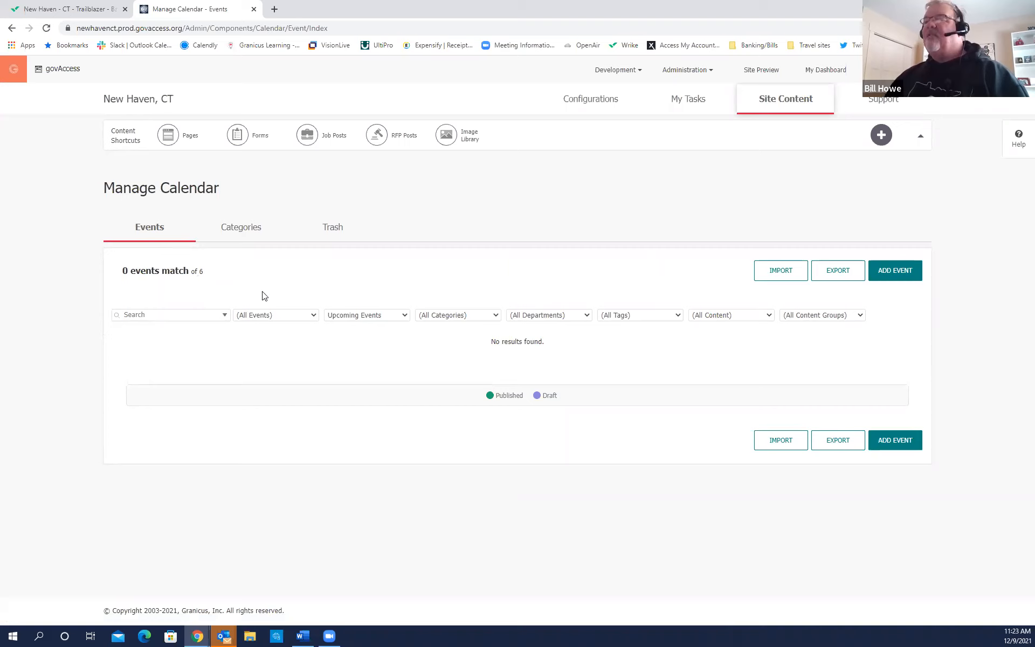
{"action": "left_click", "coordinate": [407, 317]}
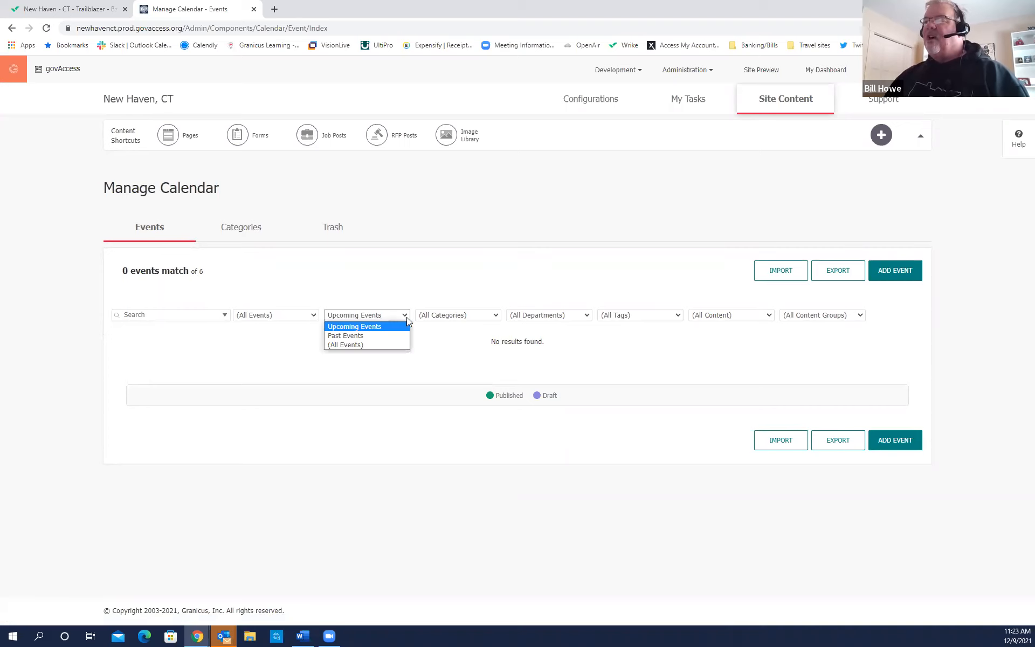
{"action": "left_click", "coordinate": [361, 346]}
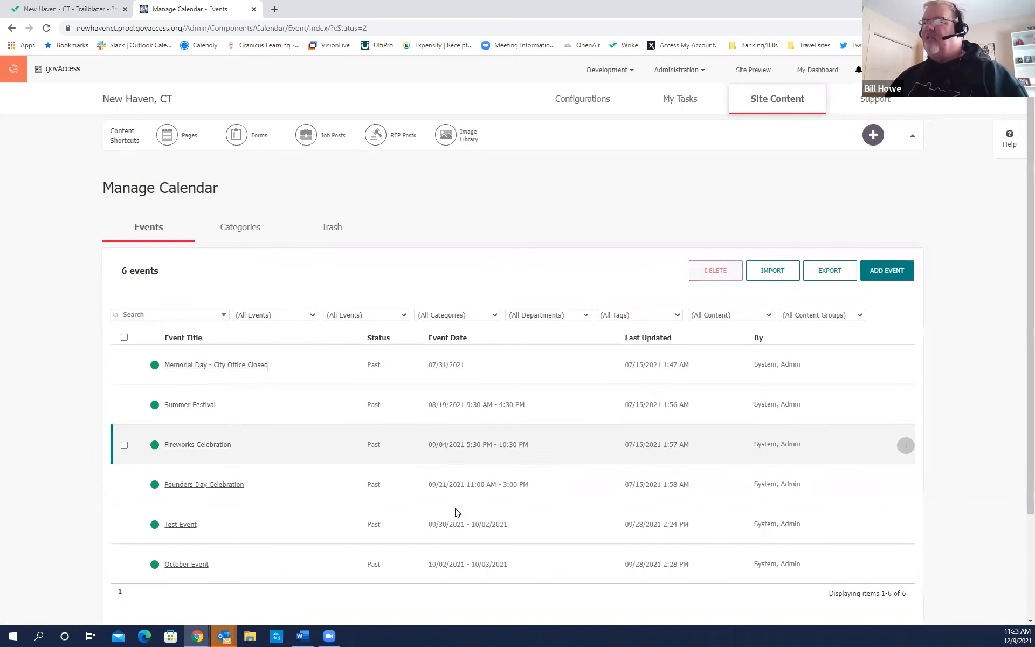
{"action": "left_click", "coordinate": [403, 318]}
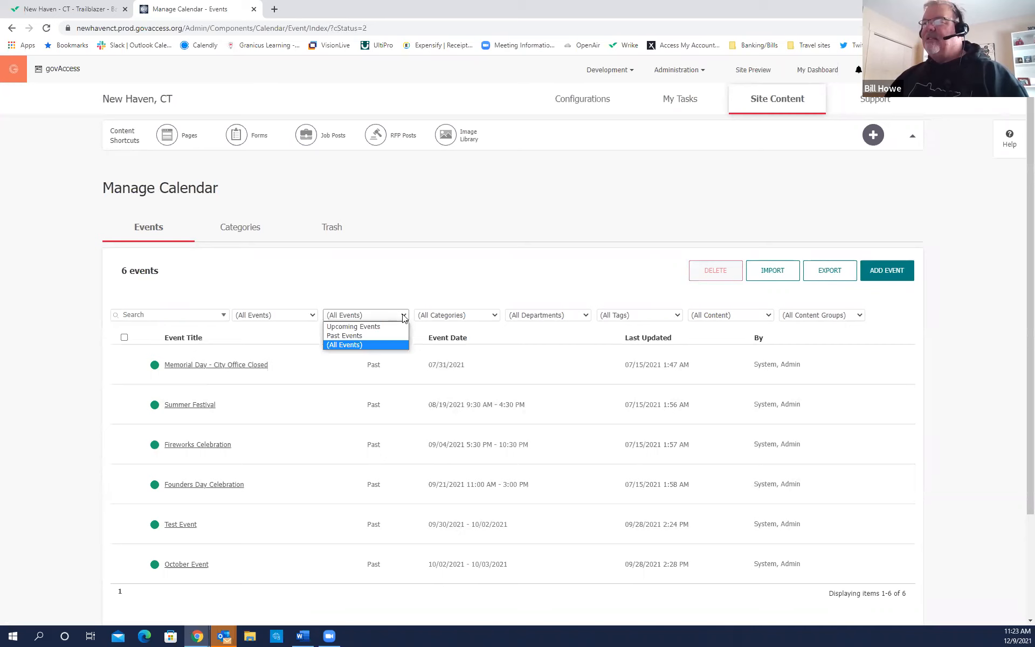
{"action": "left_click", "coordinate": [420, 291]}
{"action": "left_click", "coordinate": [404, 315]}
{"action": "left_click", "coordinate": [366, 333]}
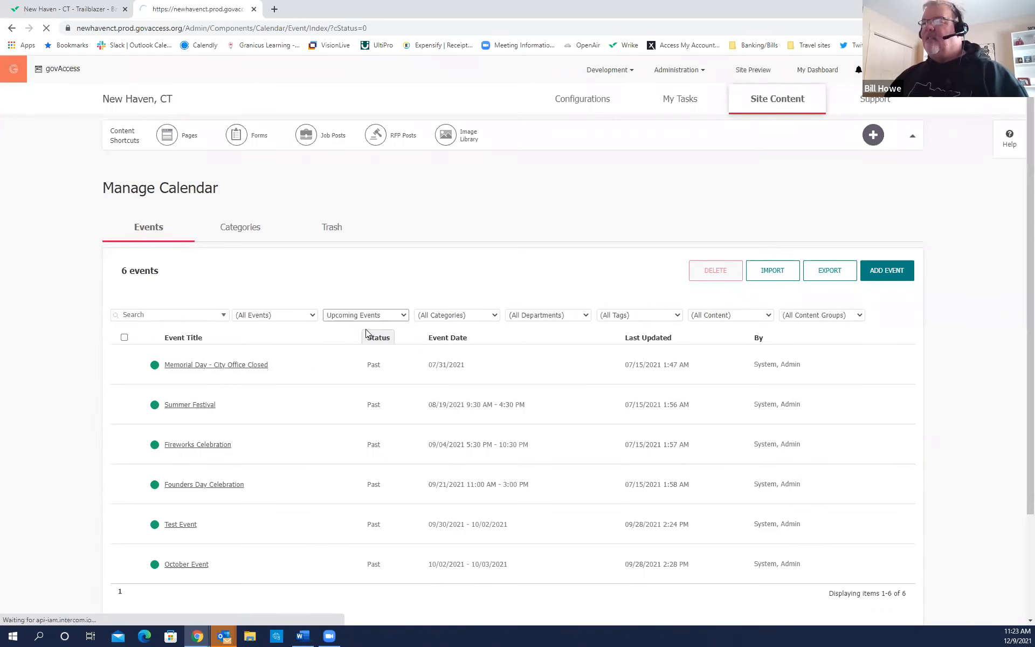
Switch to the calendar's Categories tab.
{"action": "left_click", "coordinate": [243, 241]}
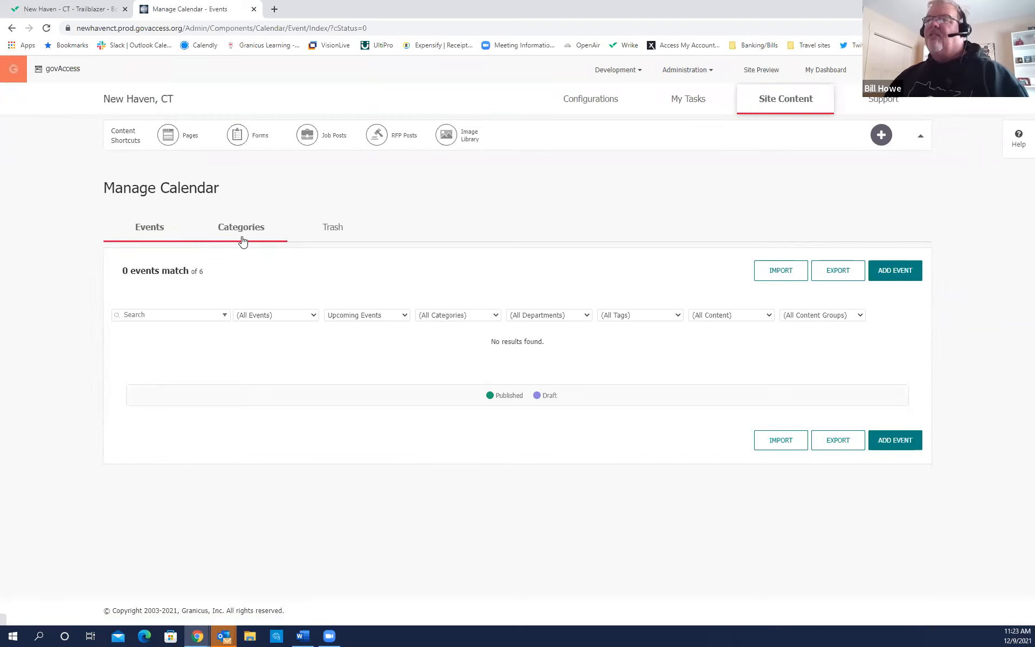
{"action": "left_click", "coordinate": [242, 241]}
{"action": "left_click", "coordinate": [243, 240]}
{"action": "left_click", "coordinate": [243, 241]}
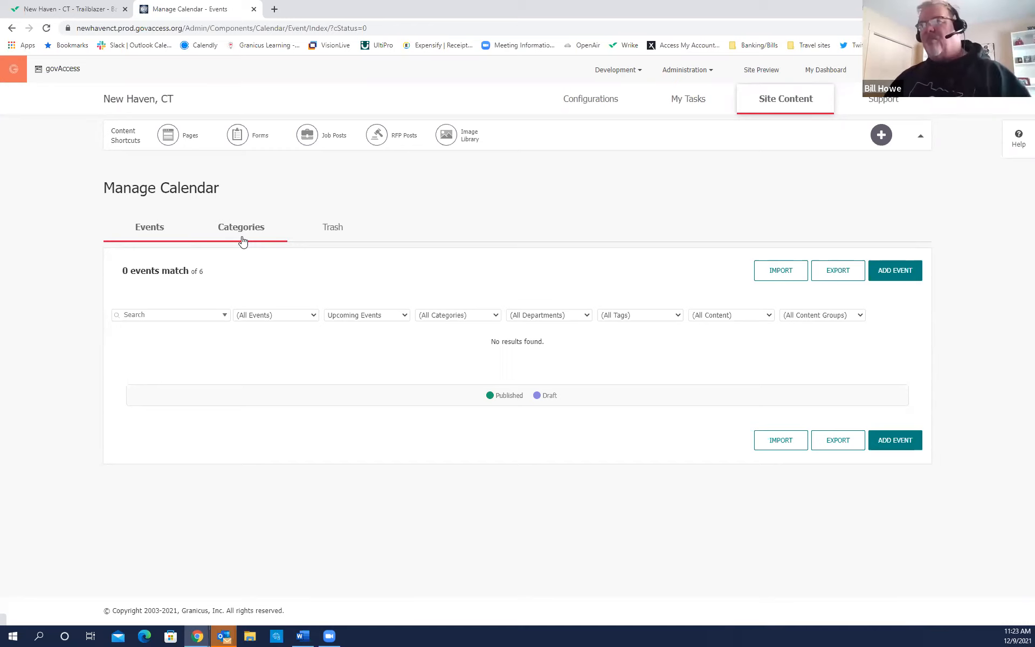
{"action": "left_click", "coordinate": [242, 233]}
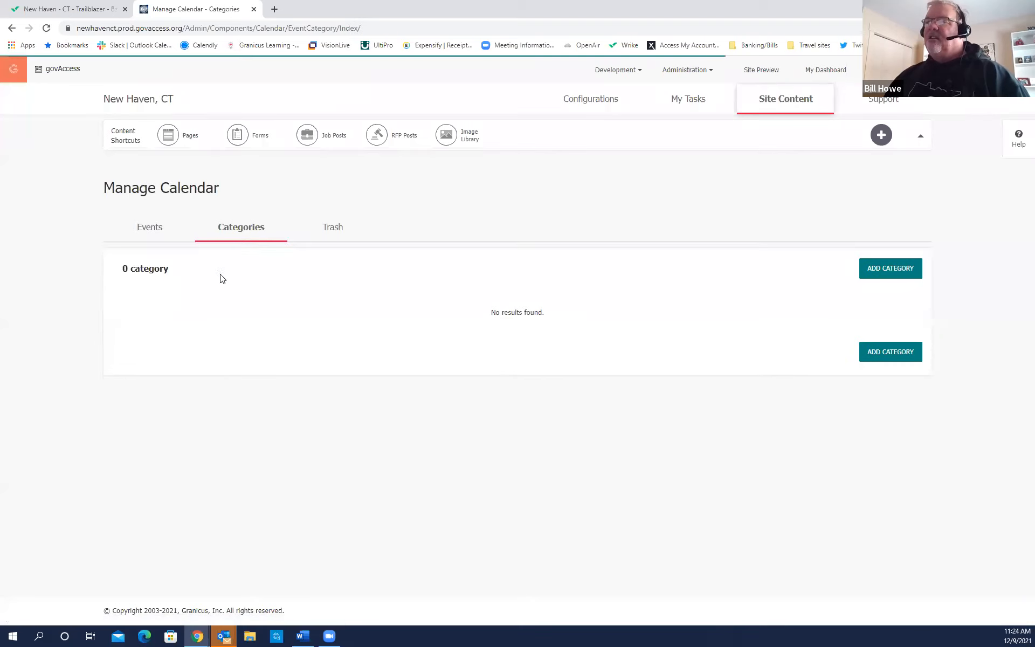
Open the Add Category form for a new event category.
{"action": "left_click", "coordinate": [900, 273]}
{"action": "left_click", "coordinate": [900, 273]}
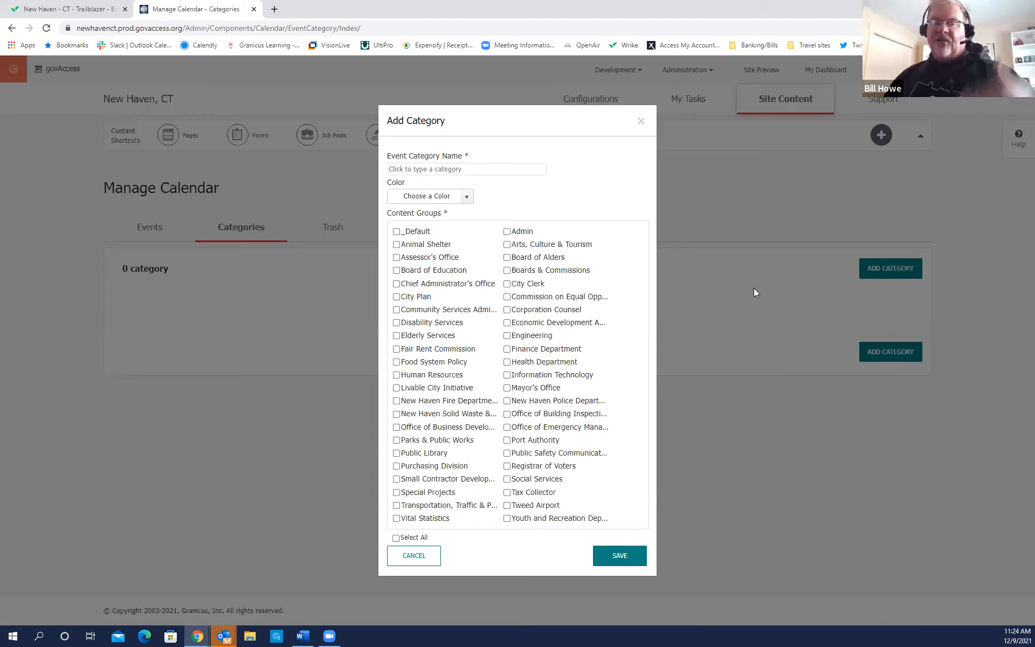
Name the category 'Events', assign it to all content groups, and save it.
{"action": "left_click", "coordinate": [469, 169]}
{"action": "left_click", "coordinate": [420, 228]}
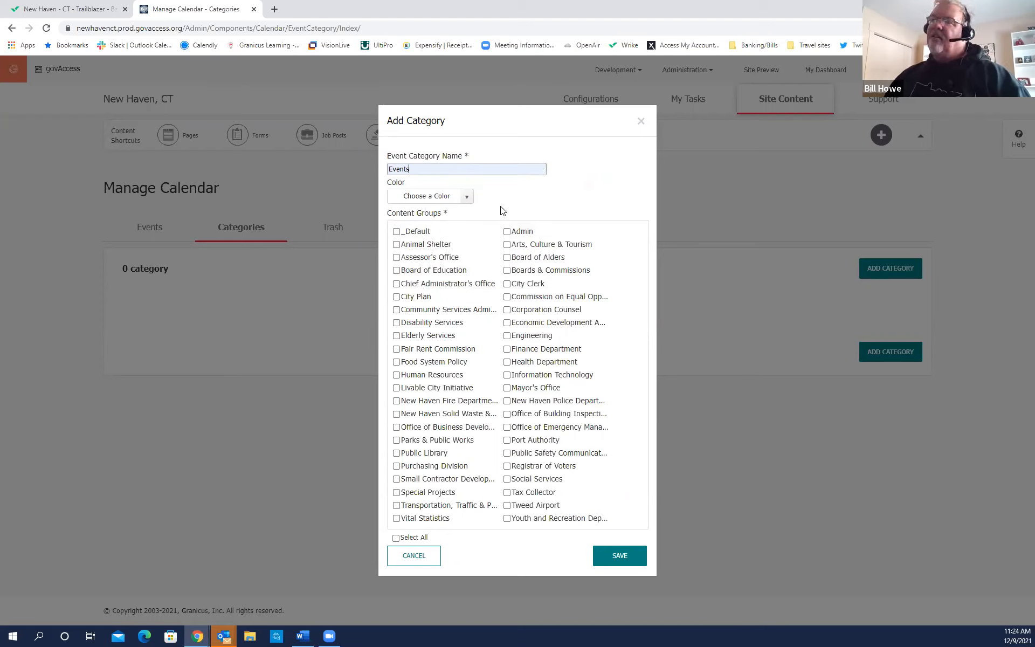
{"action": "left_click", "coordinate": [467, 197]}
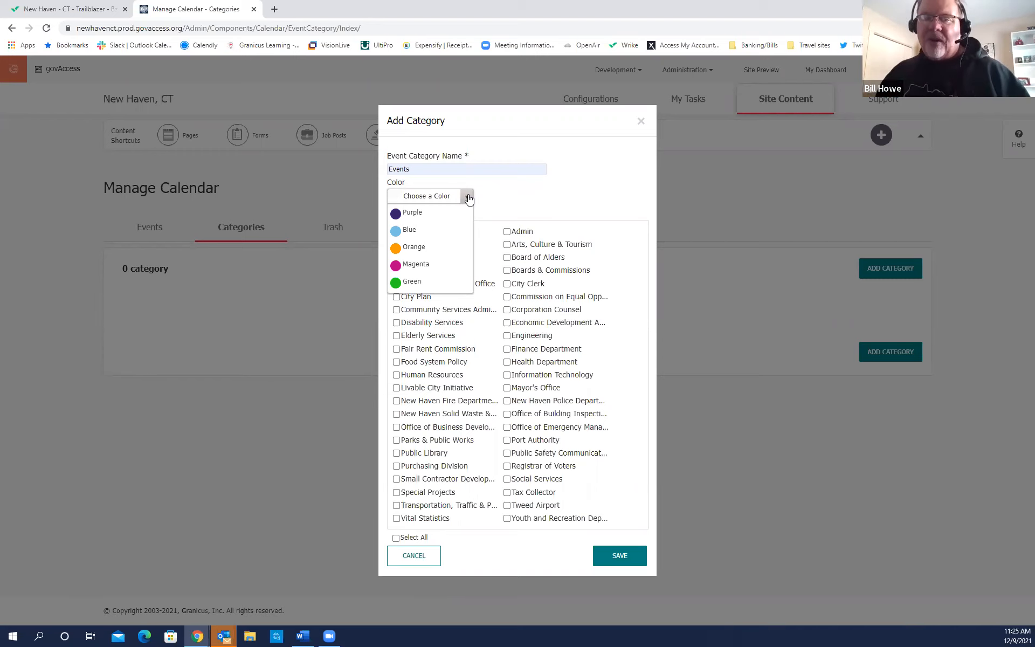
{"action": "left_click", "coordinate": [496, 194]}
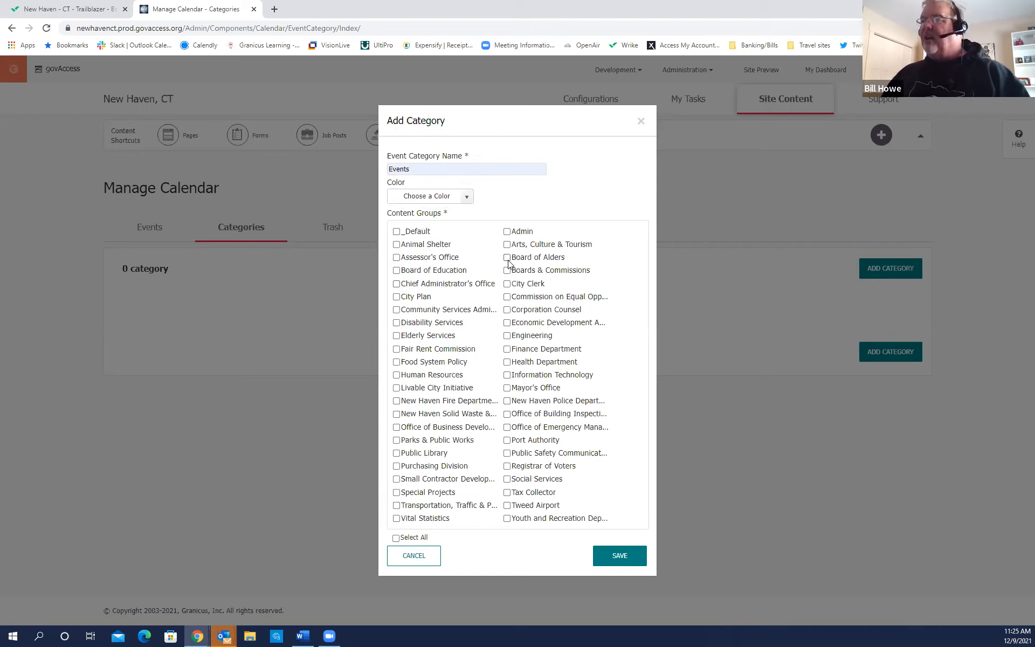
{"action": "left_click", "coordinate": [507, 285]}
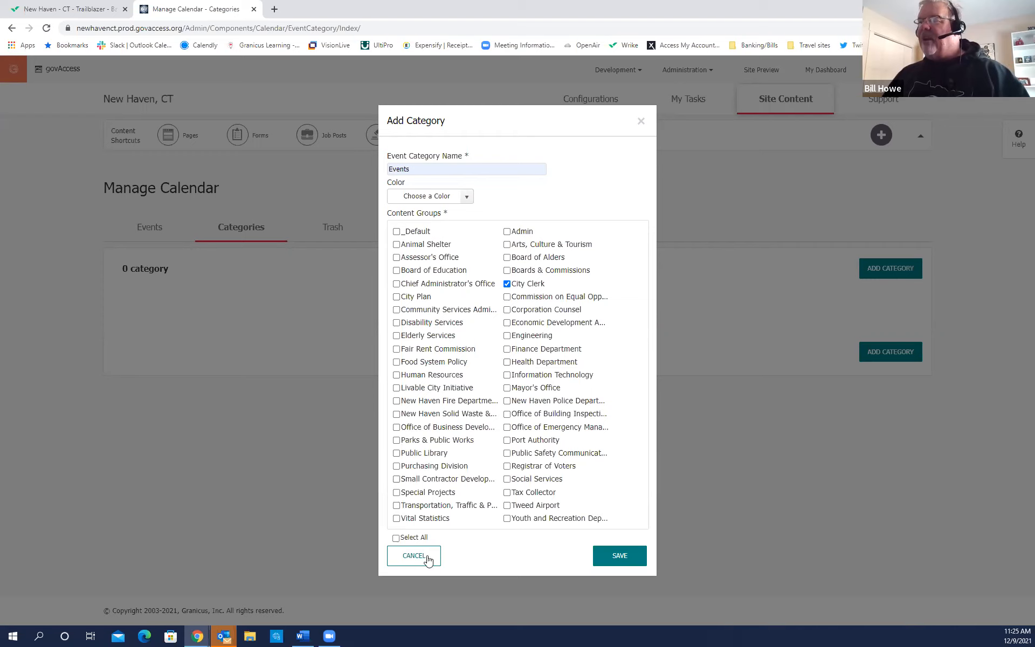
{"action": "left_click", "coordinate": [396, 538]}
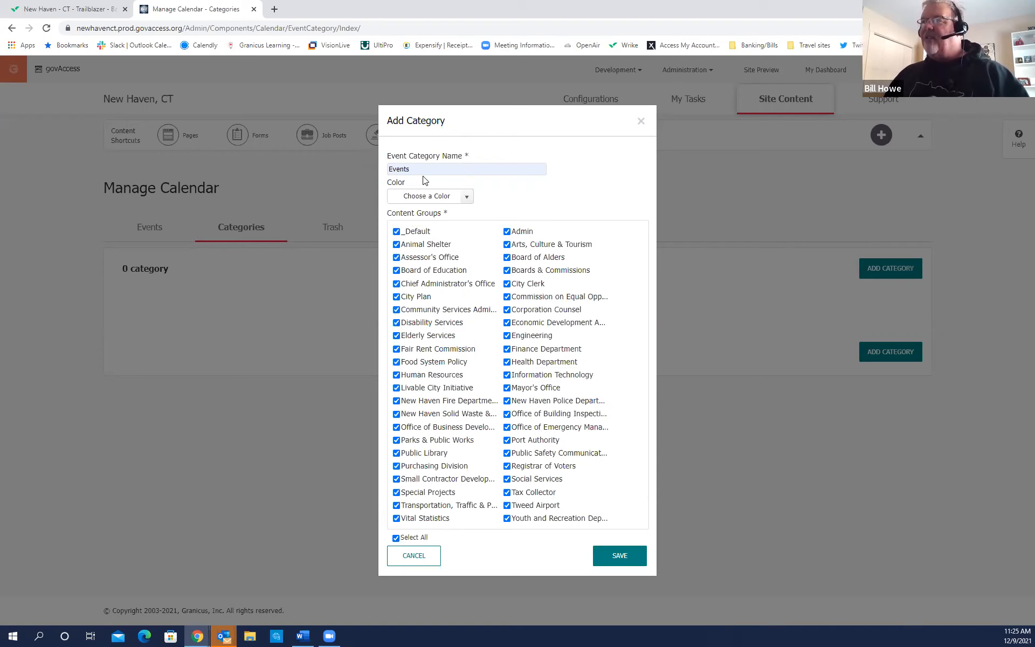
{"action": "left_click", "coordinate": [622, 558]}
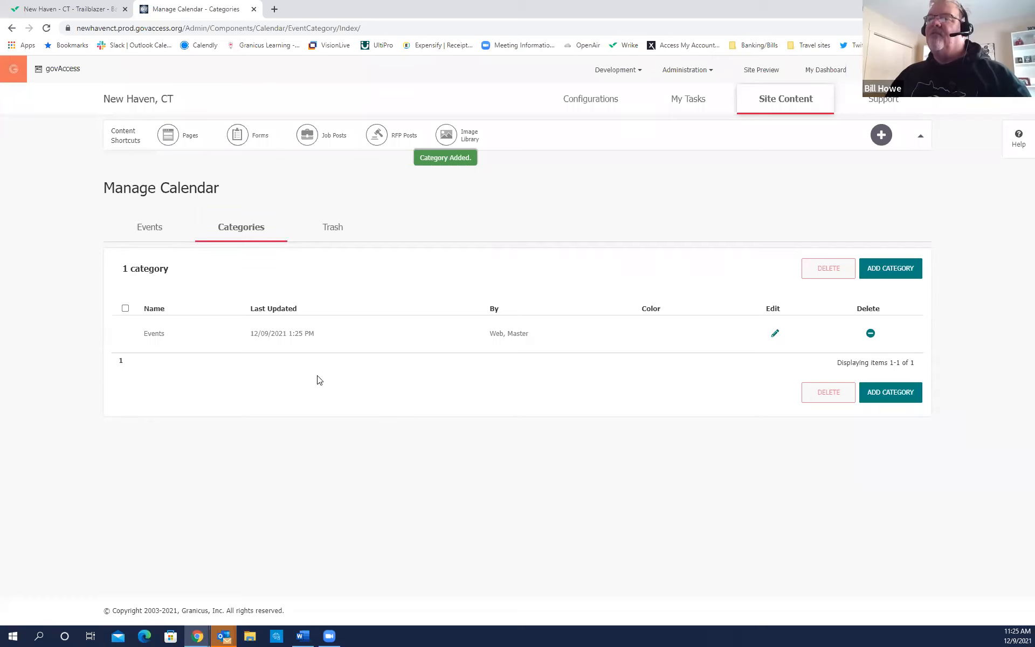
{"action": "left_click", "coordinate": [154, 234]}
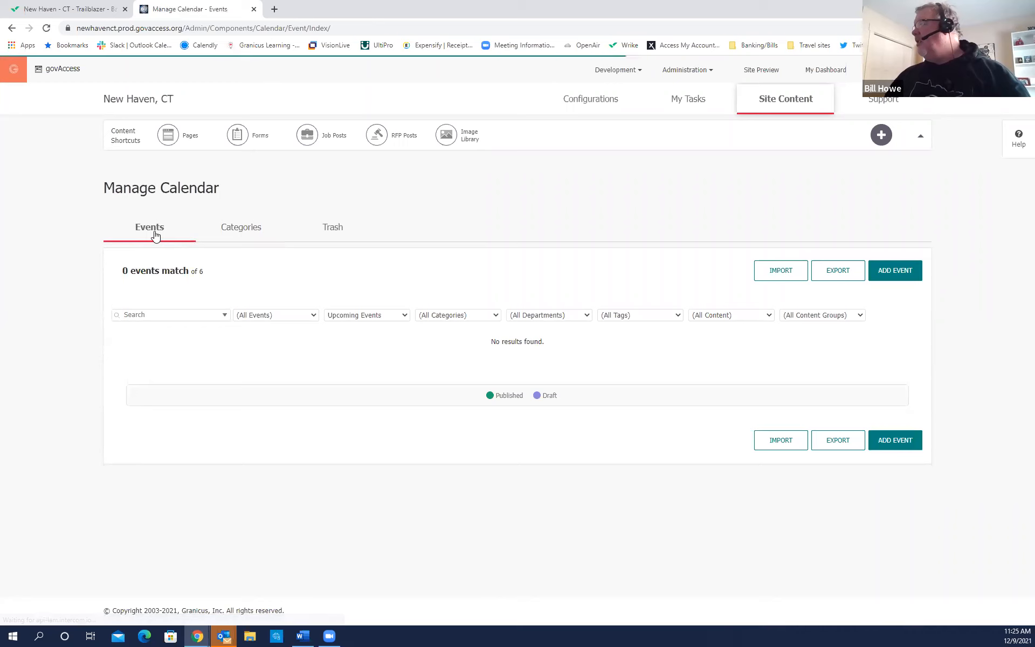
Start a new event in the Admin content group titled 'Big Truck Day!'.
{"action": "left_click", "coordinate": [905, 274]}
{"action": "left_click", "coordinate": [905, 273]}
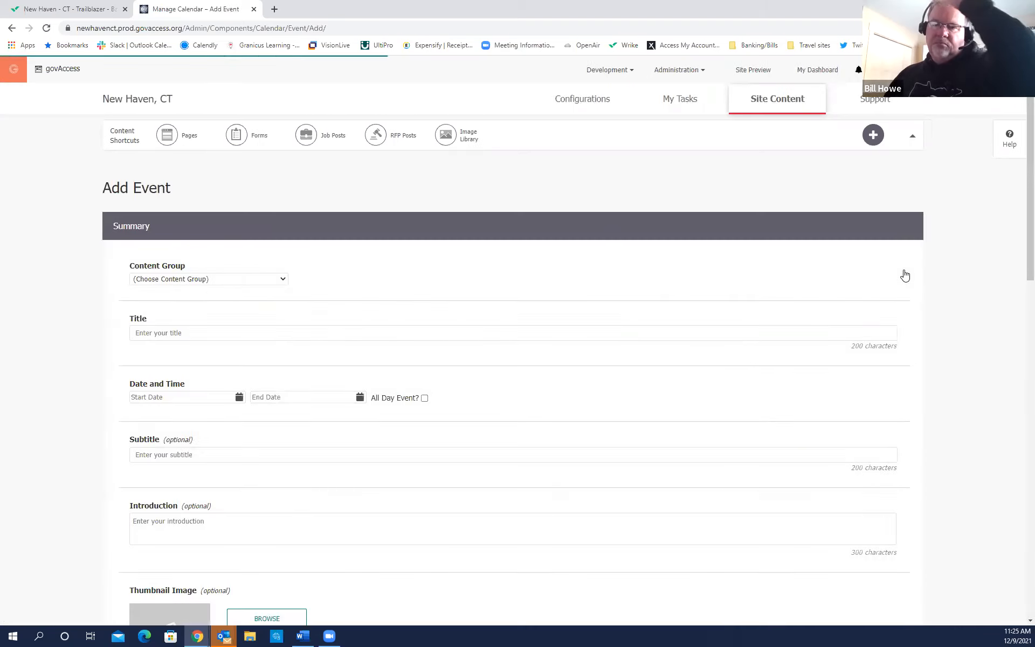
{"action": "scroll", "coordinate": [378, 293], "scroll_direction": "down", "scroll_amount": 2}
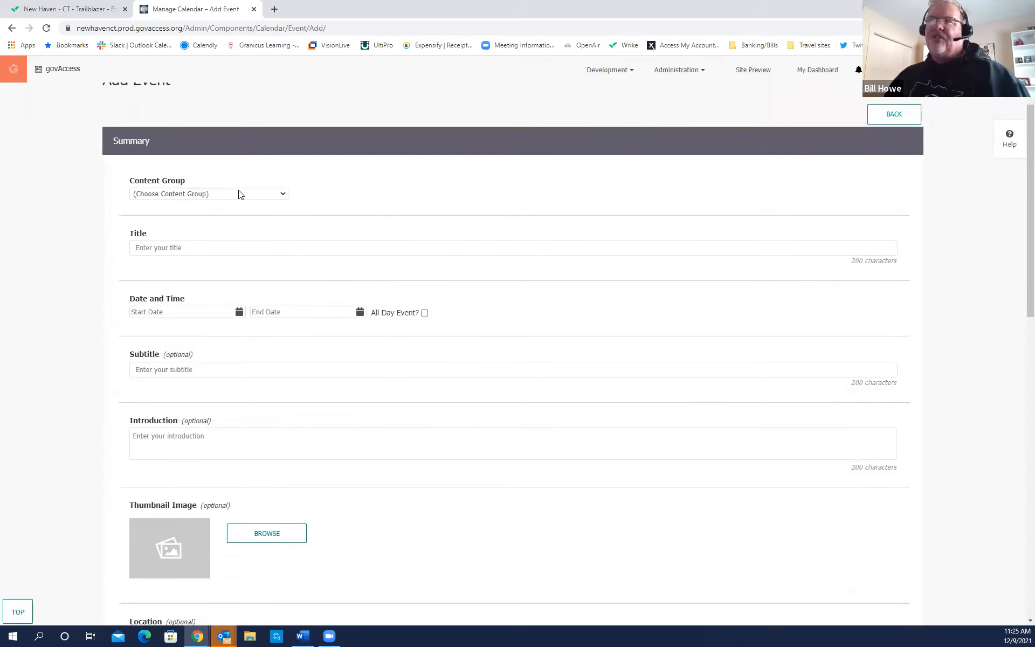
{"action": "left_click", "coordinate": [282, 195]}
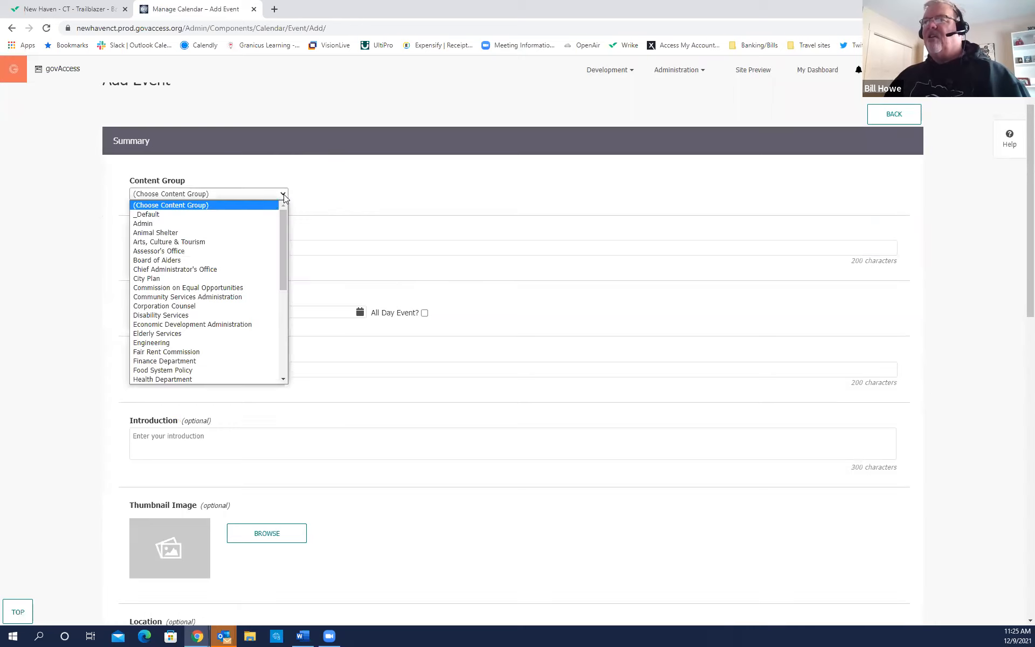
{"action": "left_click", "coordinate": [172, 222]}
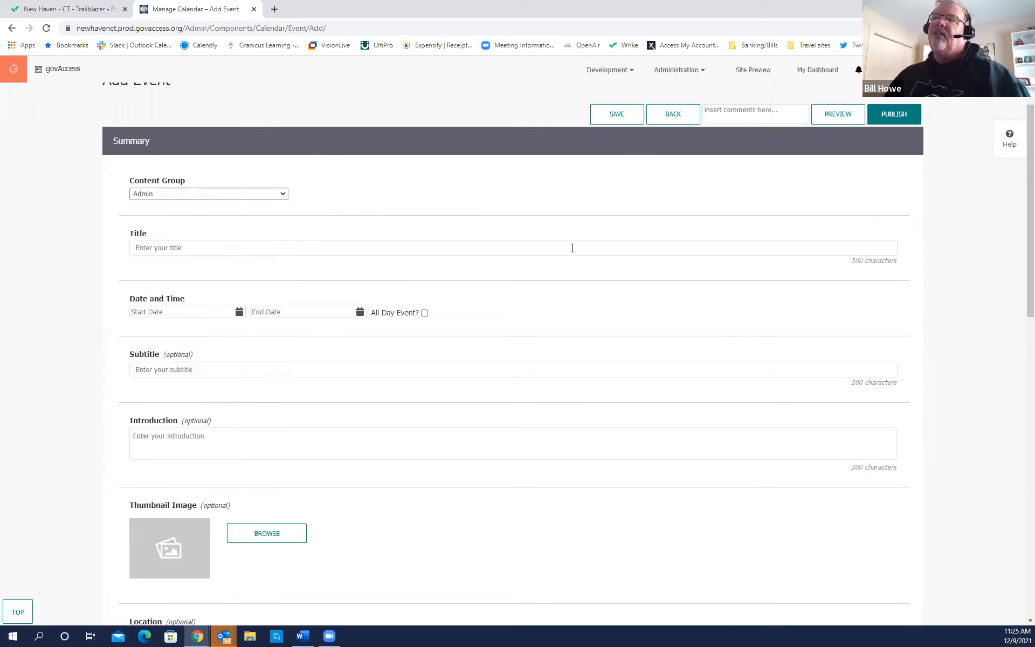
{"action": "left_click", "coordinate": [167, 252]}
{"action": "left_click", "coordinate": [174, 251]}
{"action": "type", "text": "Bi"}
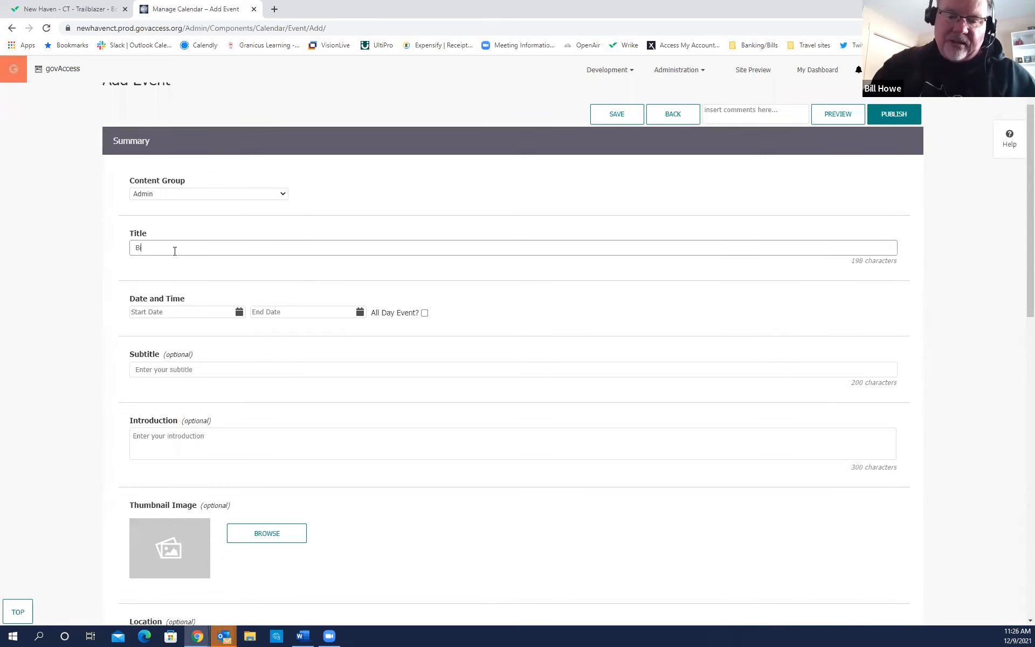
{"action": "type", "text": "g Truck"}
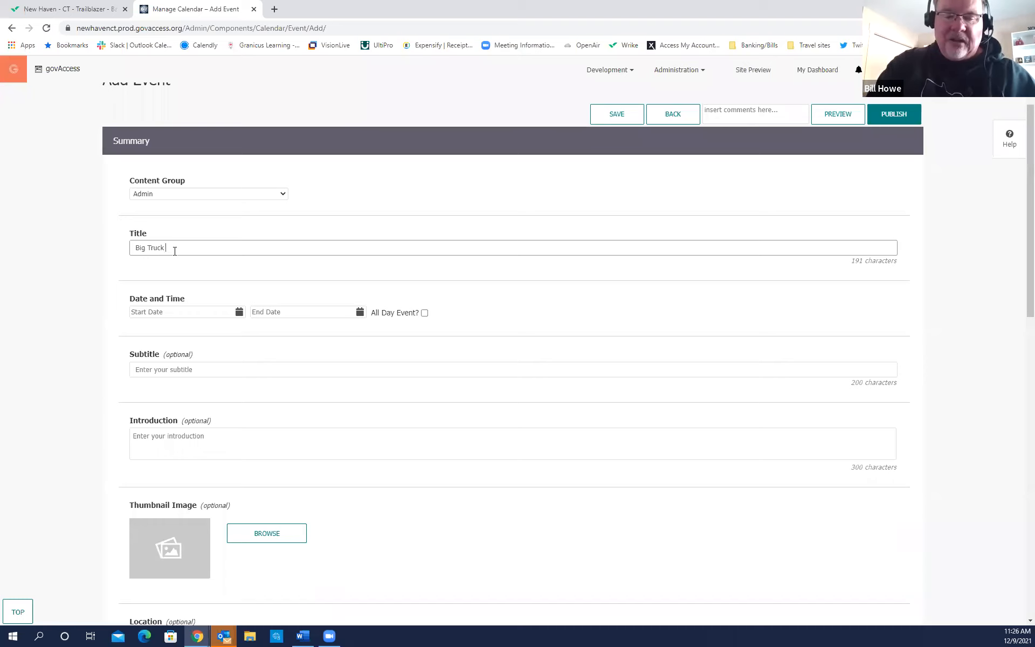
{"action": "type", "text": " Day"}
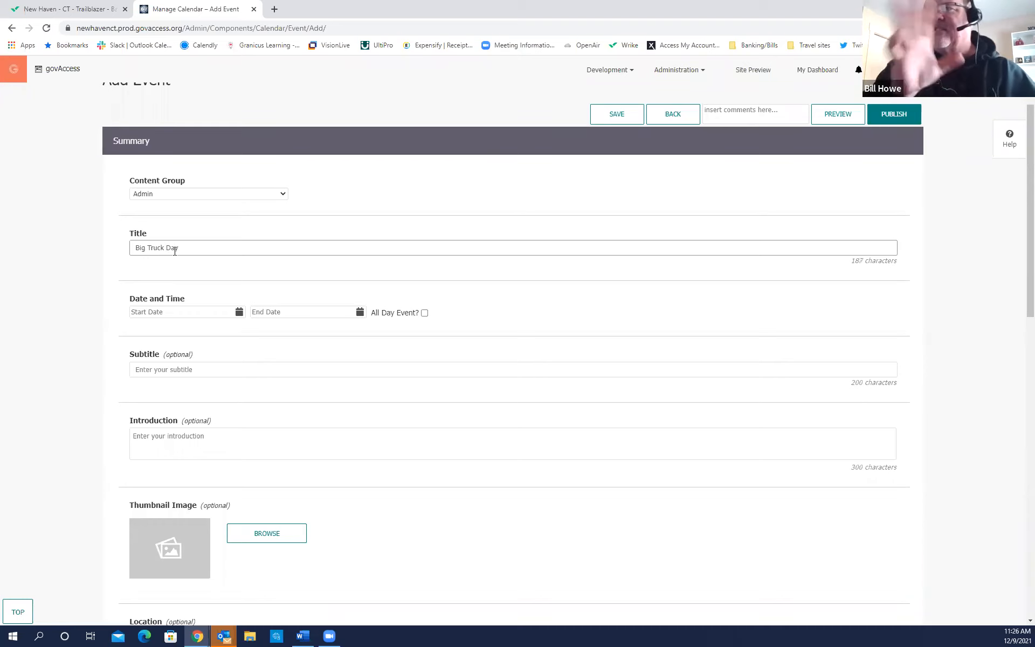
{"action": "type", "text": "!"}
Schedule the event for 12/11/2021 from 9:00 AM to 5:00 PM.
{"action": "scroll", "coordinate": [245, 279], "scroll_direction": "down", "scroll_amount": 2}
{"action": "scroll", "coordinate": [238, 254], "scroll_direction": "up", "scroll_amount": 1}
{"action": "left_click", "coordinate": [239, 264]}
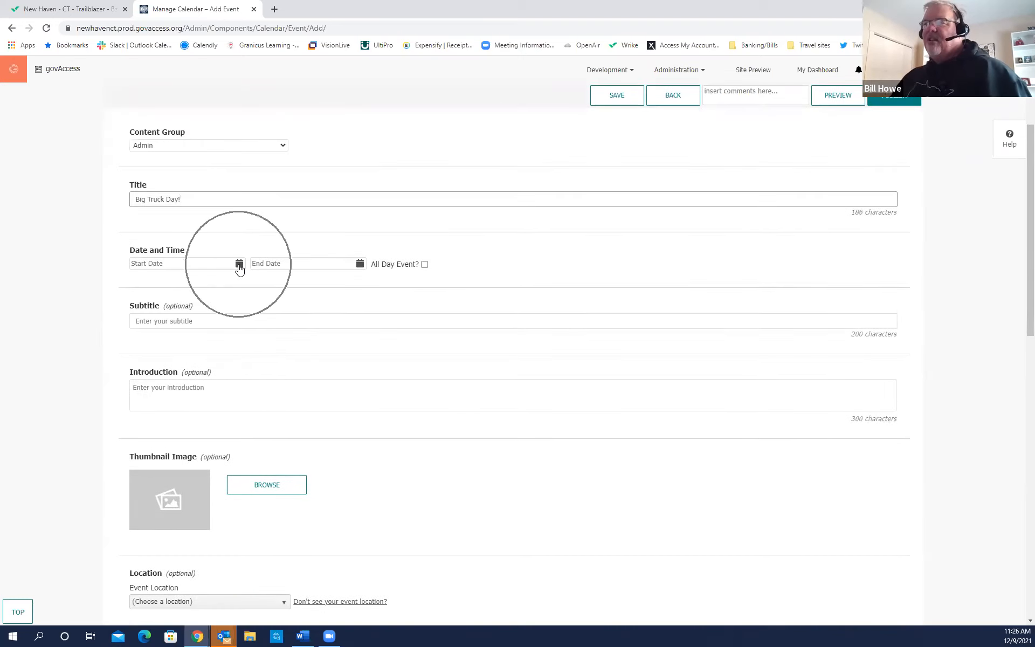
{"action": "left_click", "coordinate": [240, 267]}
{"action": "left_click", "coordinate": [239, 265]}
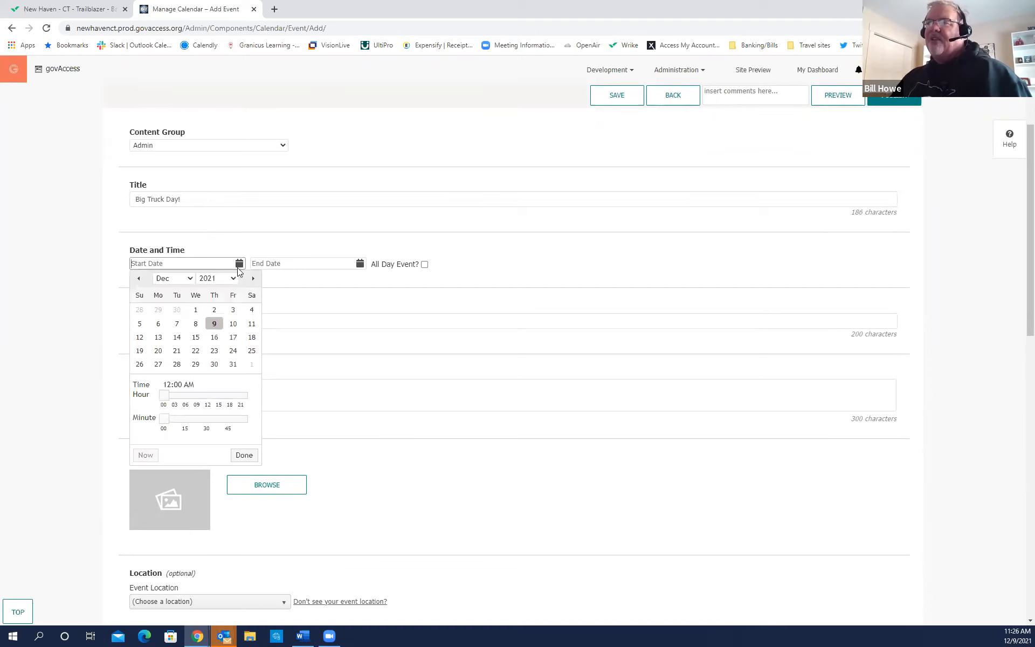
{"action": "left_click", "coordinate": [253, 324]}
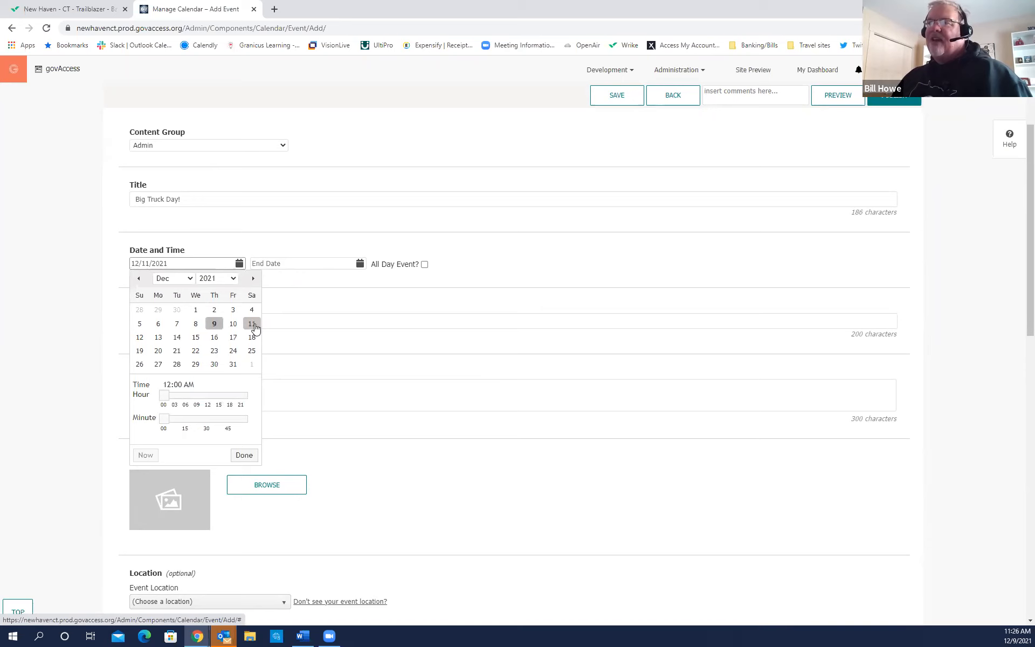
{"action": "left_click_drag", "start_coordinate": [164, 395], "coordinate": [199, 402]}
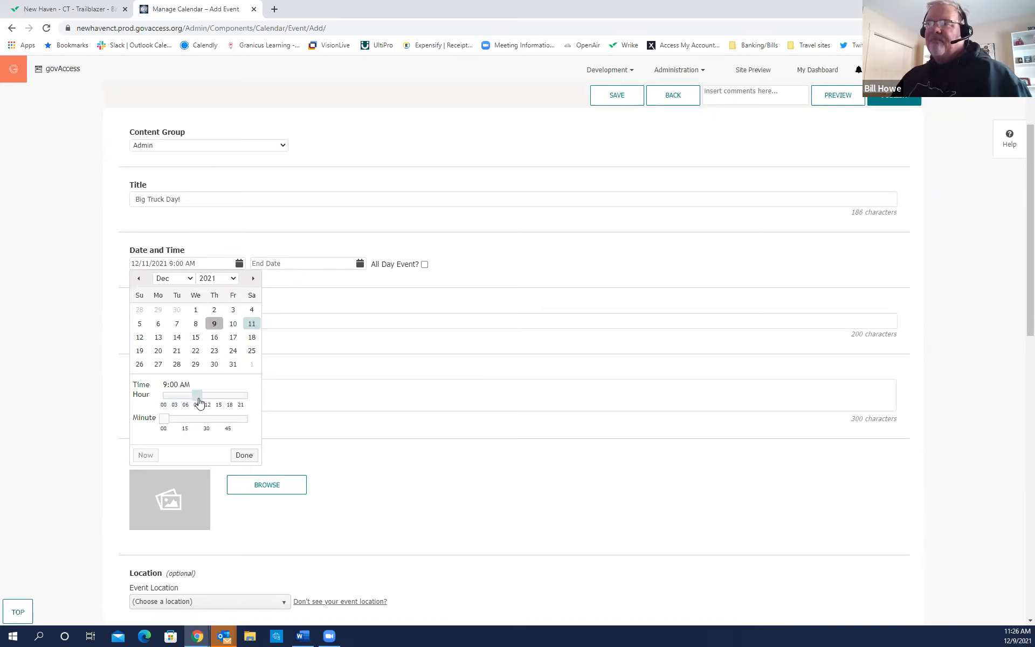
{"action": "left_click", "coordinate": [244, 456]}
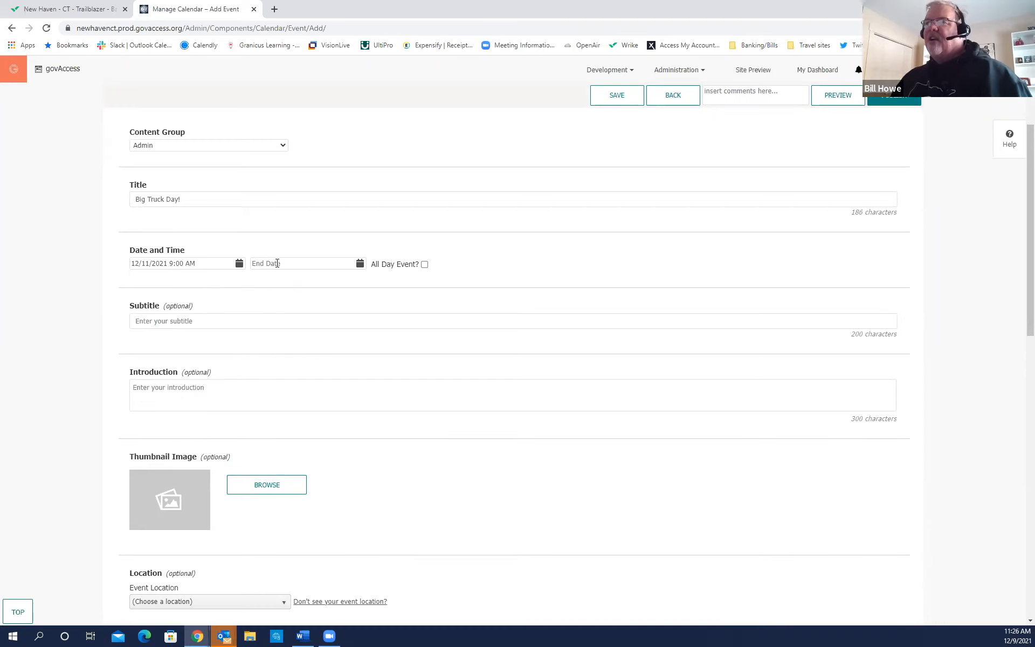
{"action": "left_click", "coordinate": [360, 264]}
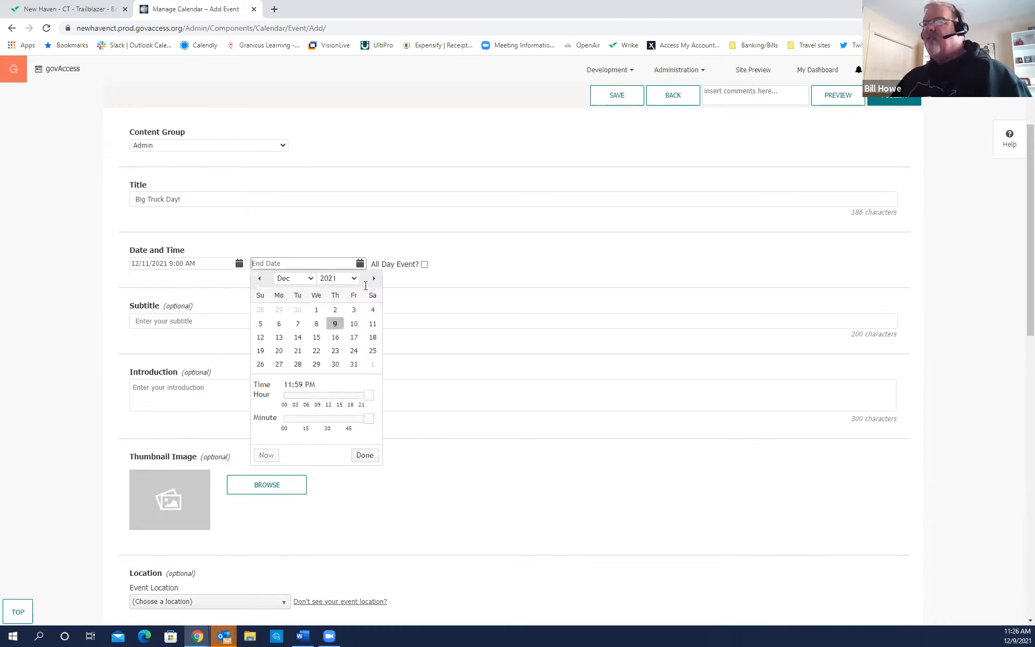
{"action": "left_click", "coordinate": [372, 324]}
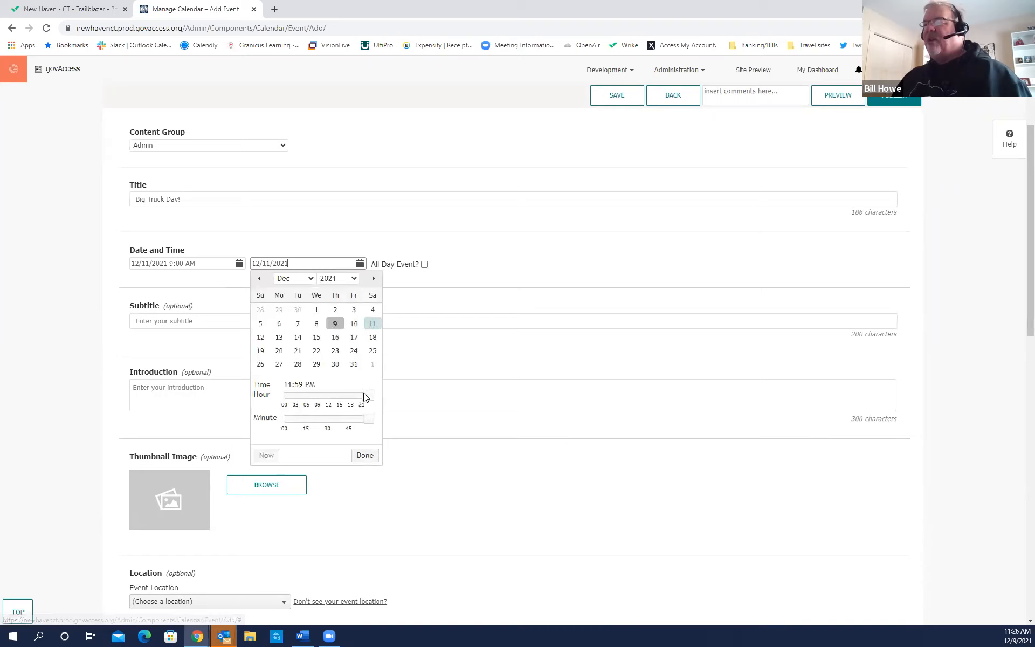
{"action": "left_click_drag", "start_coordinate": [369, 399], "coordinate": [284, 423]}
{"action": "left_click", "coordinate": [364, 454]}
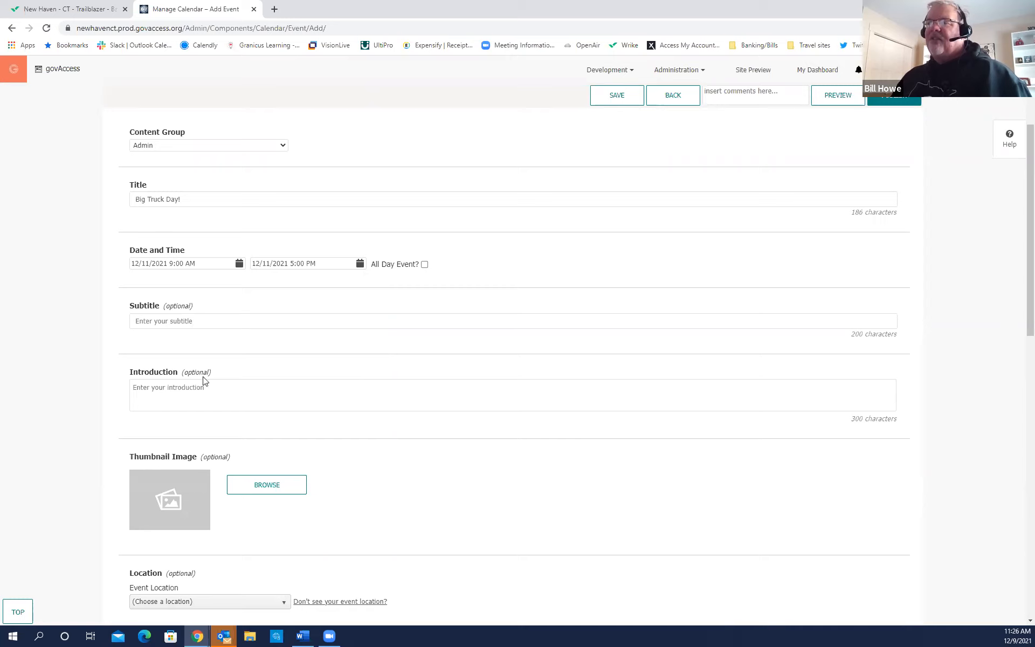
Fill the subtitle with 'Fun for the whole family!'.
{"action": "left_click", "coordinate": [160, 321]}
{"action": "left_click", "coordinate": [176, 345]}
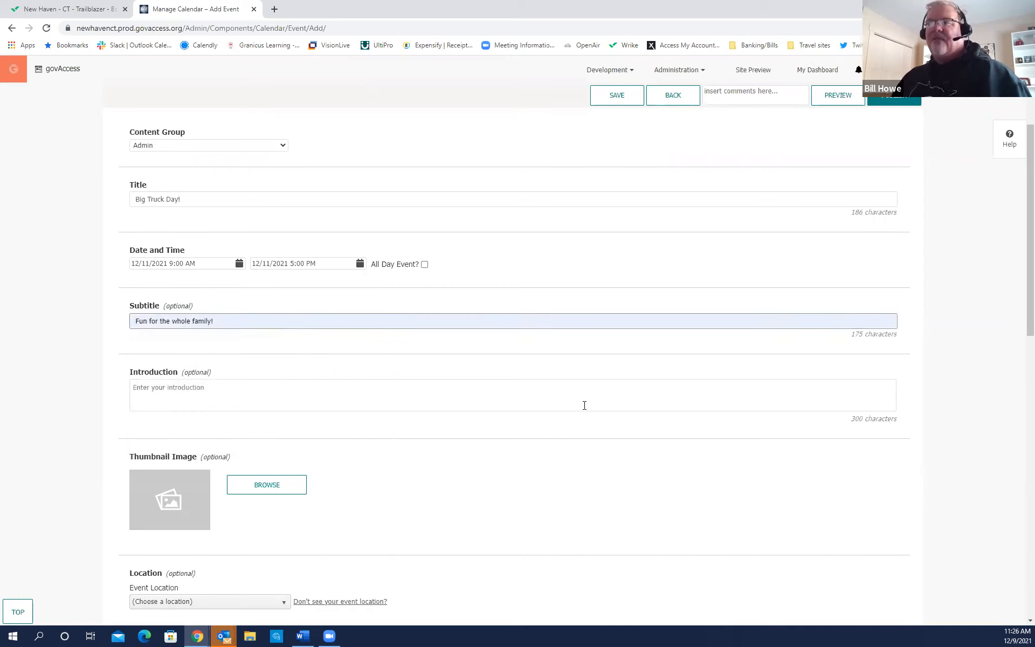
{"action": "scroll", "coordinate": [324, 399], "scroll_direction": "down", "scroll_amount": 2}
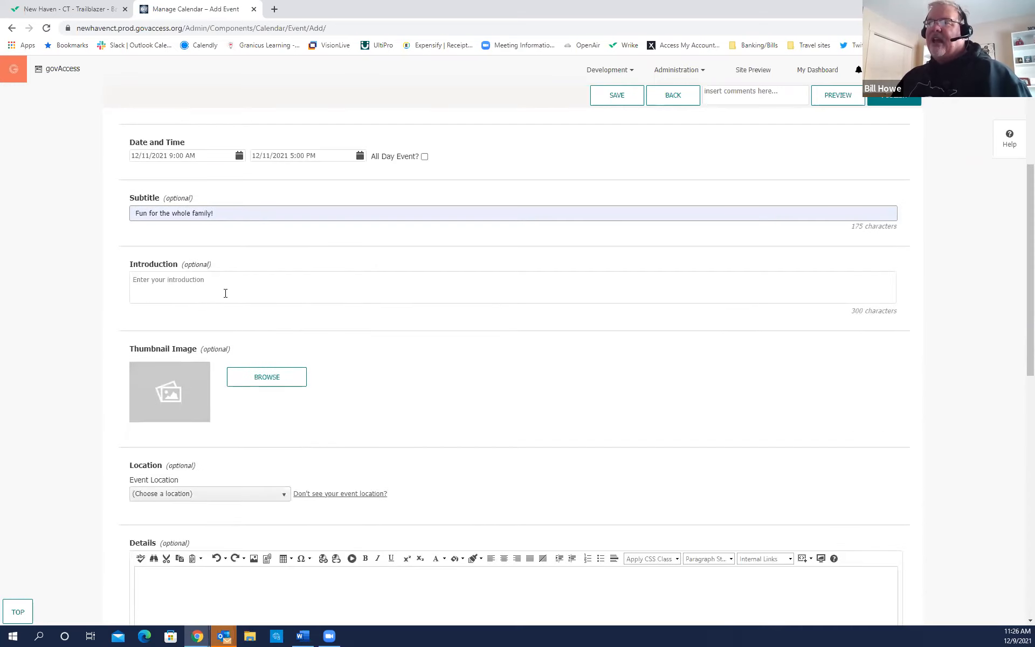
{"action": "left_click", "coordinate": [228, 291]}
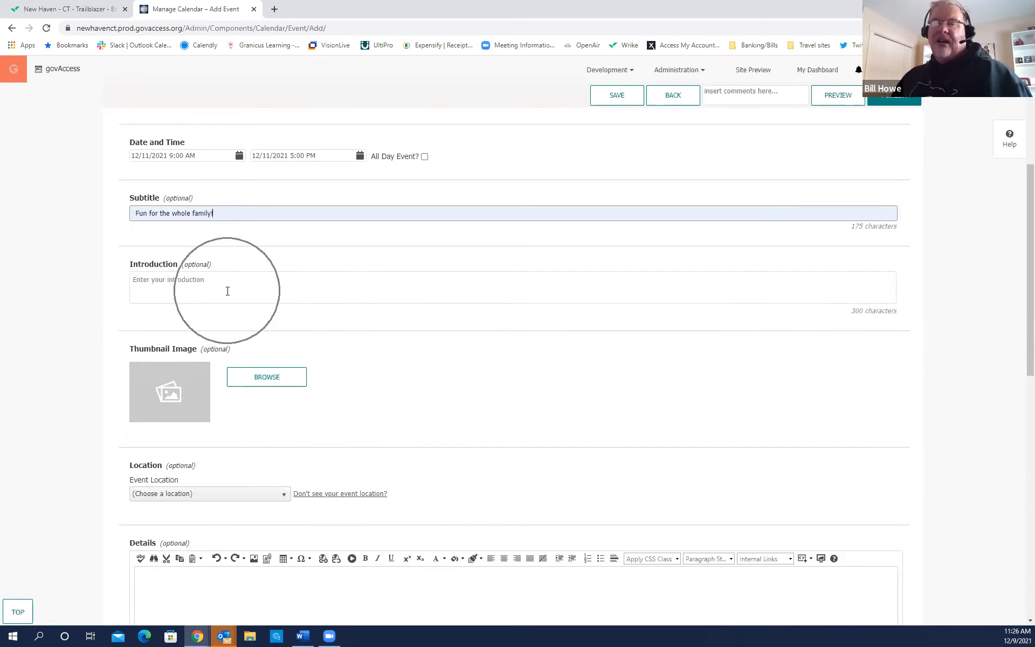
{"action": "left_click", "coordinate": [227, 291]}
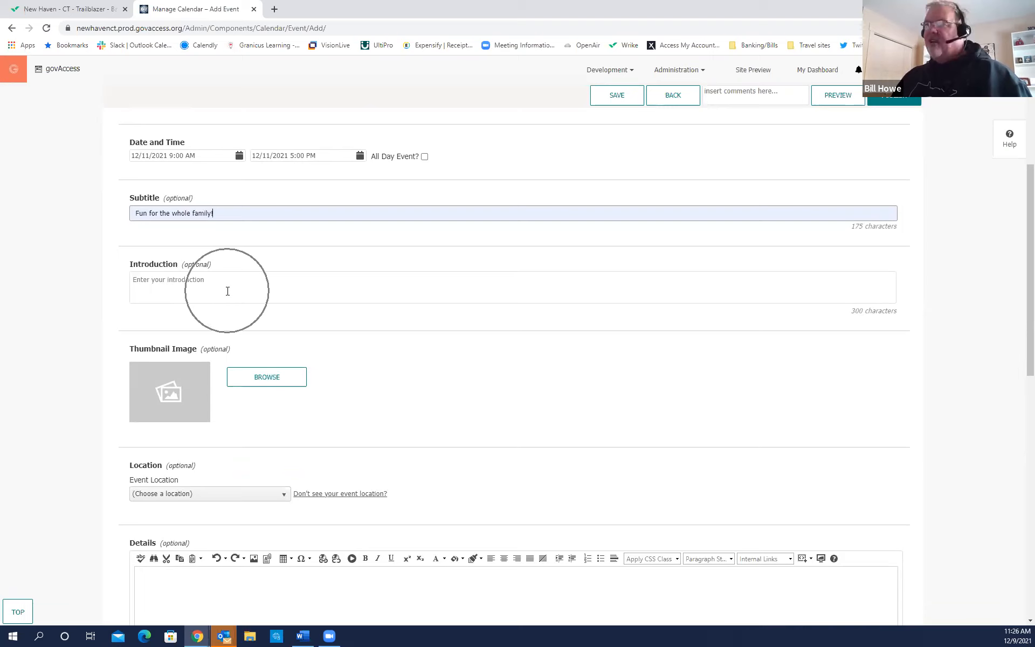
{"action": "left_click", "coordinate": [228, 291]}
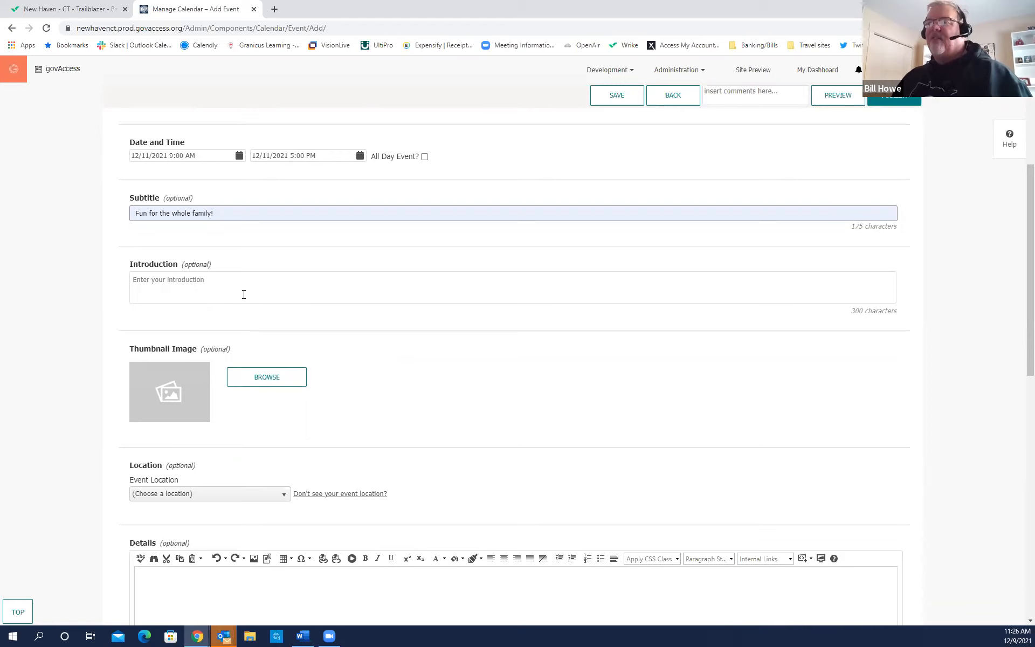
{"action": "scroll", "coordinate": [277, 335], "scroll_direction": "down", "scroll_amount": 1}
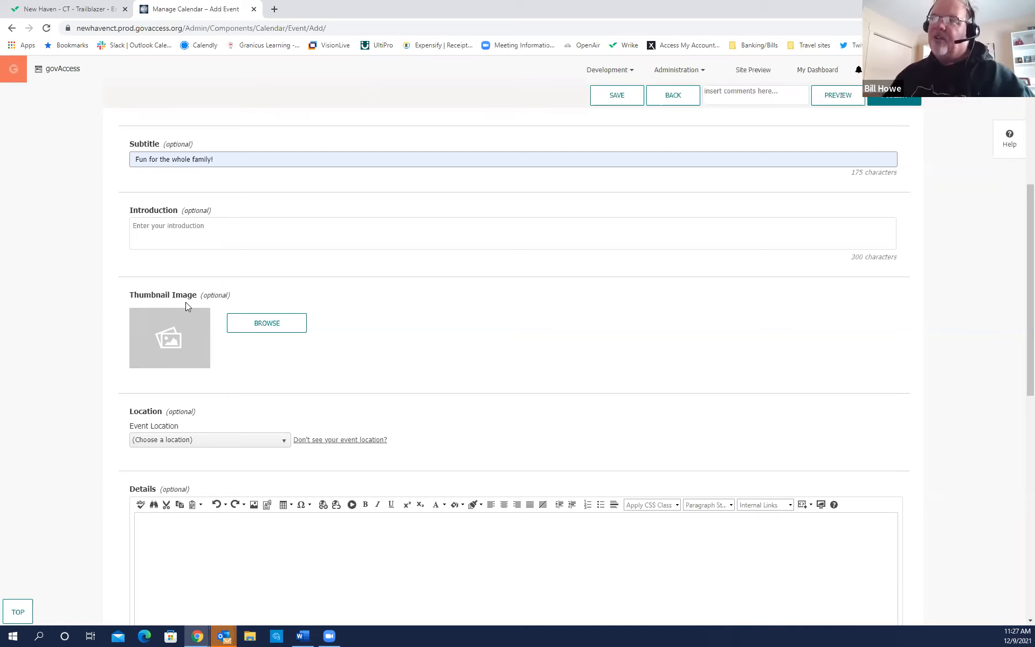
{"action": "left_click", "coordinate": [262, 324]}
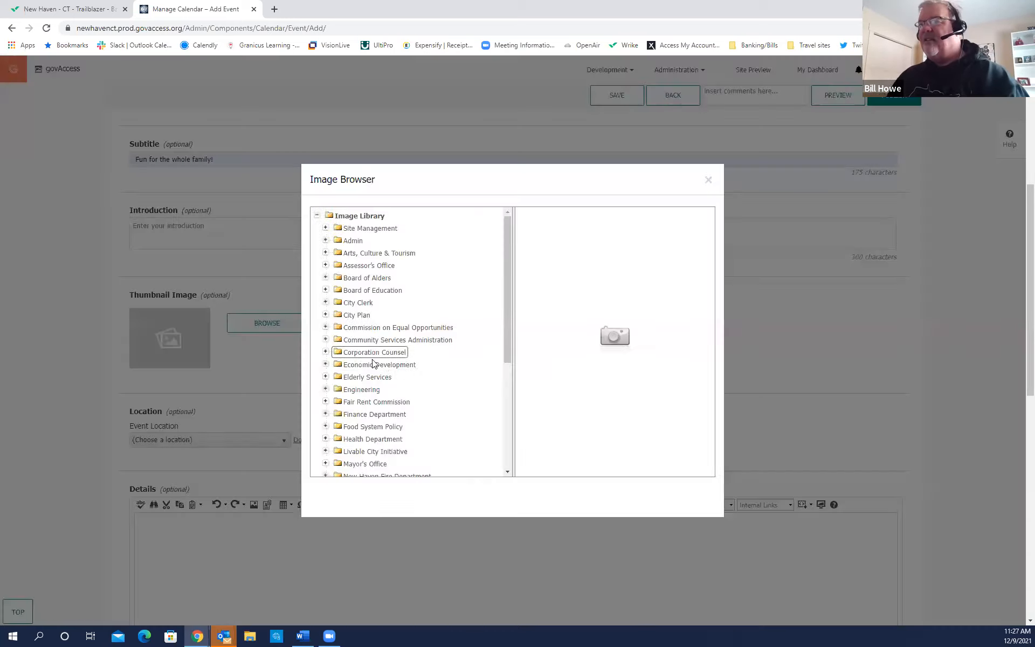
{"action": "left_click_drag", "start_coordinate": [507, 355], "coordinate": [485, 480]}
{"action": "left_click", "coordinate": [326, 472]}
{"action": "left_click", "coordinate": [371, 471]}
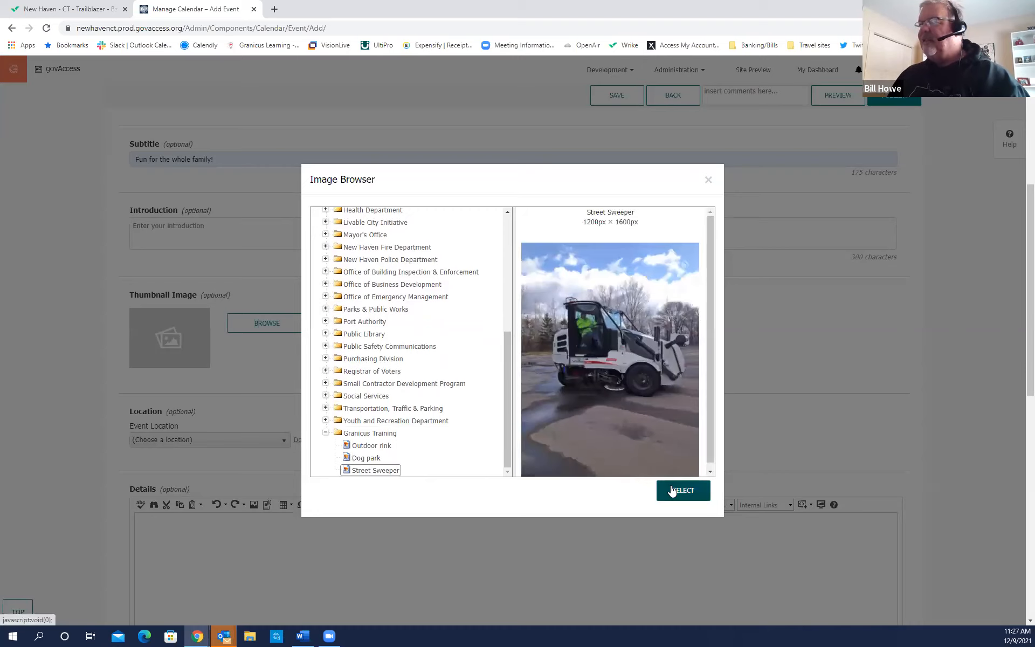
{"action": "left_click", "coordinate": [672, 490]}
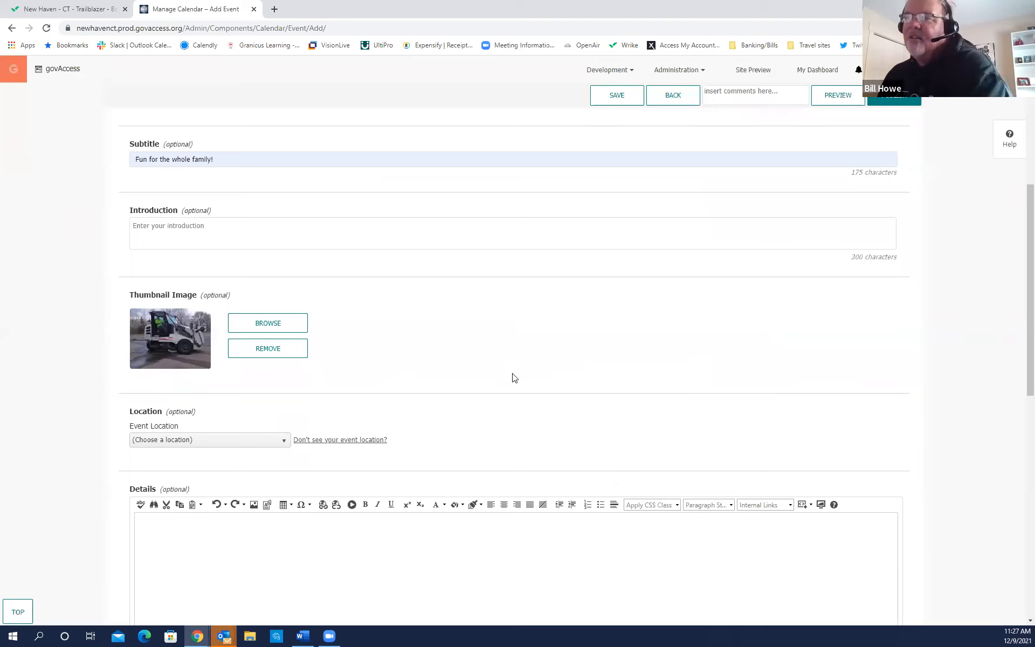
{"action": "scroll", "coordinate": [416, 386], "scroll_direction": "down", "scroll_amount": 2}
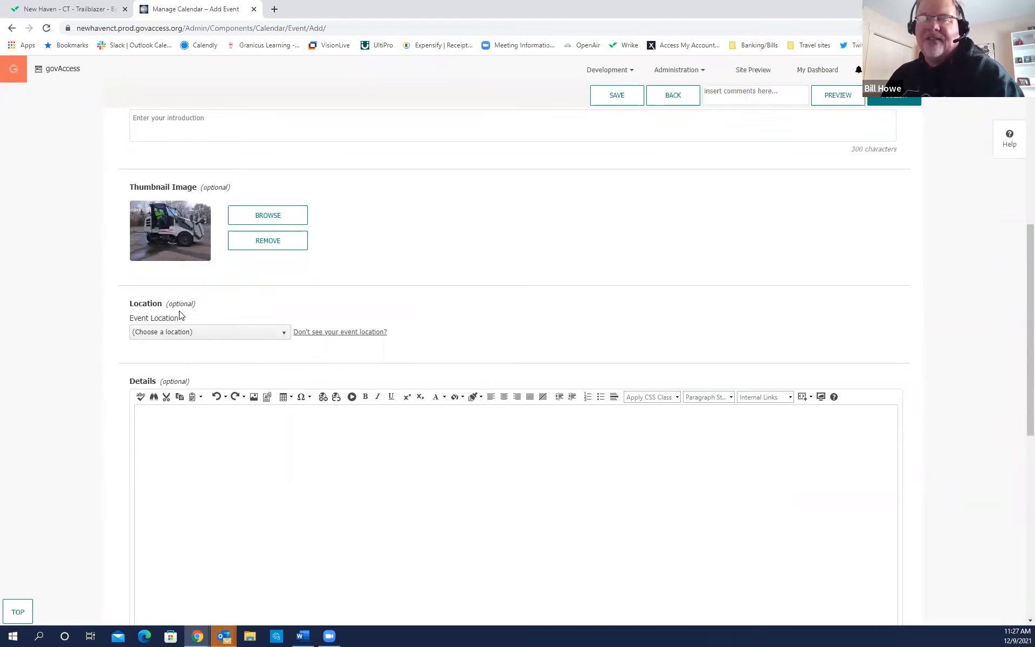
Pick Edgerton Park from the saved Event Location list.
{"action": "left_click", "coordinate": [284, 334]}
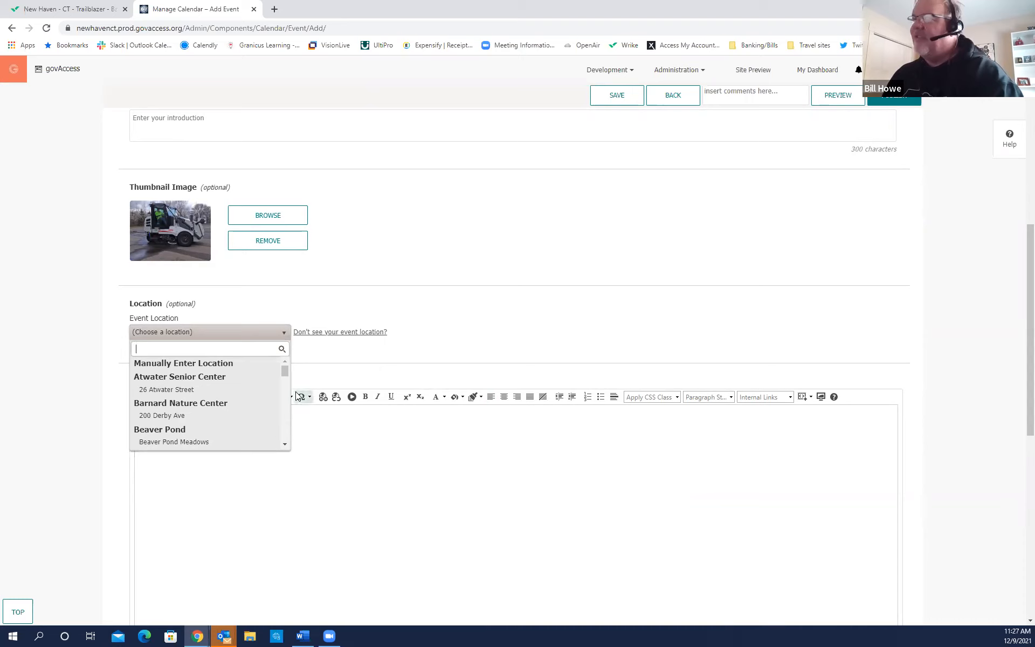
{"action": "left_click_drag", "start_coordinate": [285, 374], "coordinate": [290, 398]}
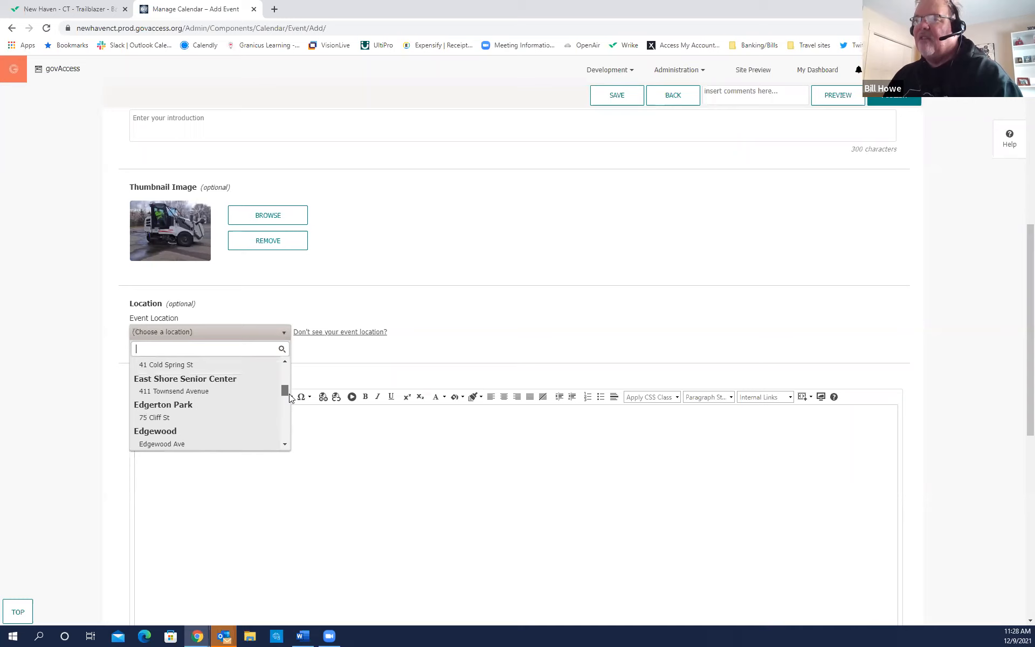
{"action": "left_click", "coordinate": [180, 410]}
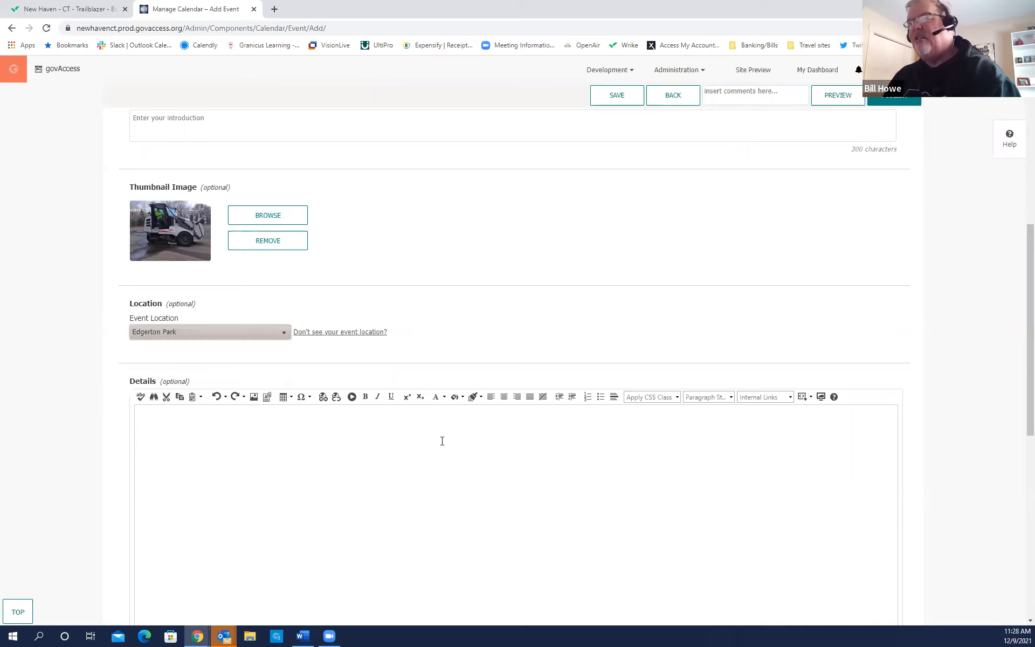
{"action": "left_click", "coordinate": [284, 333]}
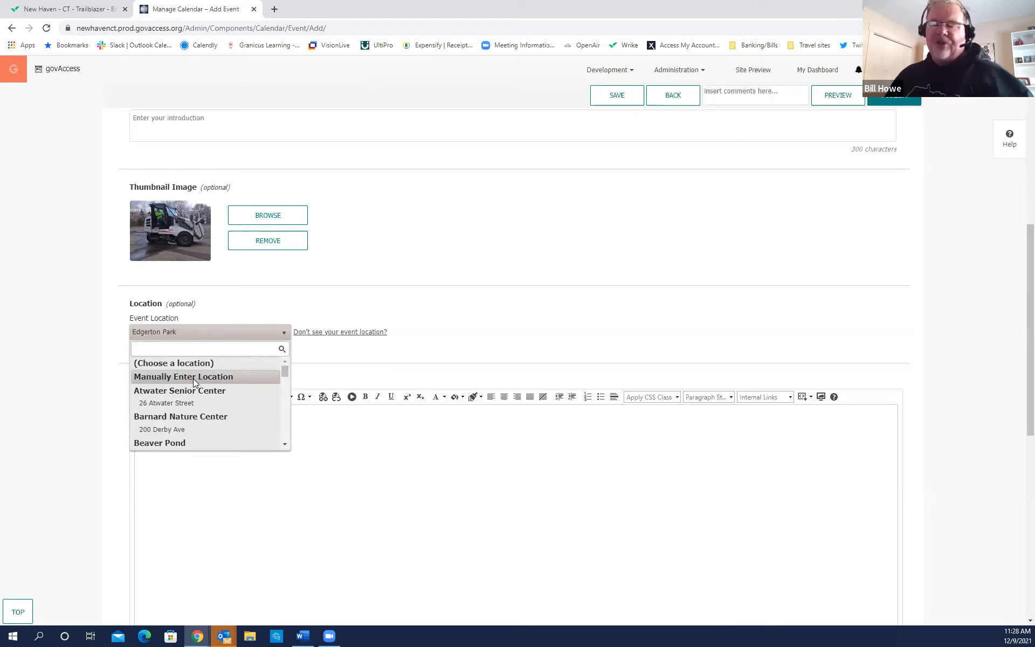
{"action": "key", "text": "ctrl"}
{"action": "key", "text": "ctrl"}
{"action": "key", "text": "ctrl"}
{"action": "key", "text": "ctrl"}
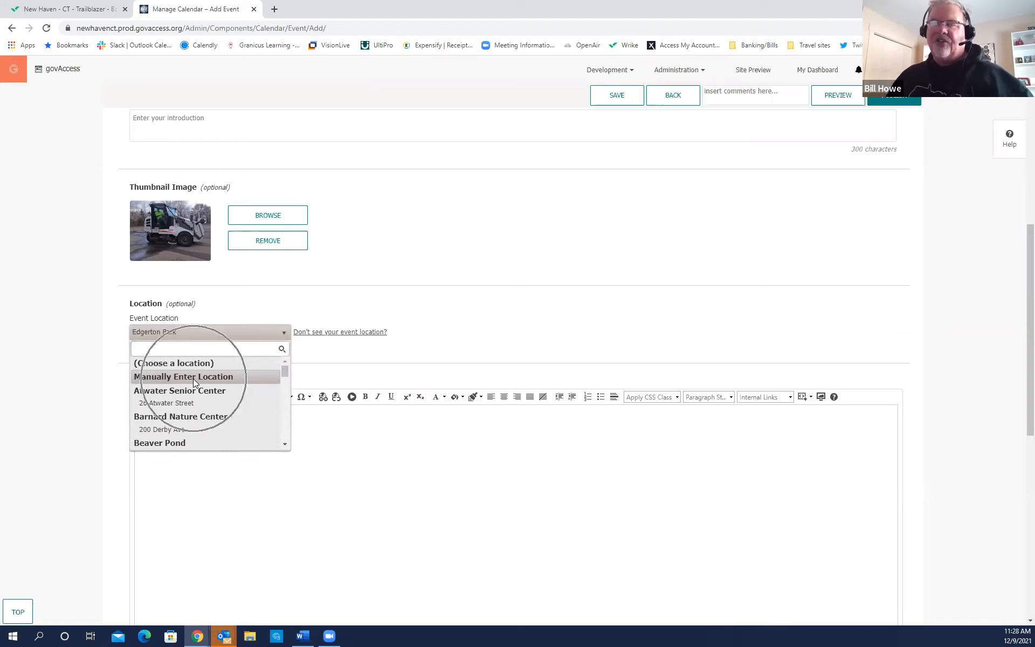
{"action": "left_click", "coordinate": [381, 355]}
{"action": "scroll", "coordinate": [339, 341], "scroll_direction": "down", "scroll_amount": 2}
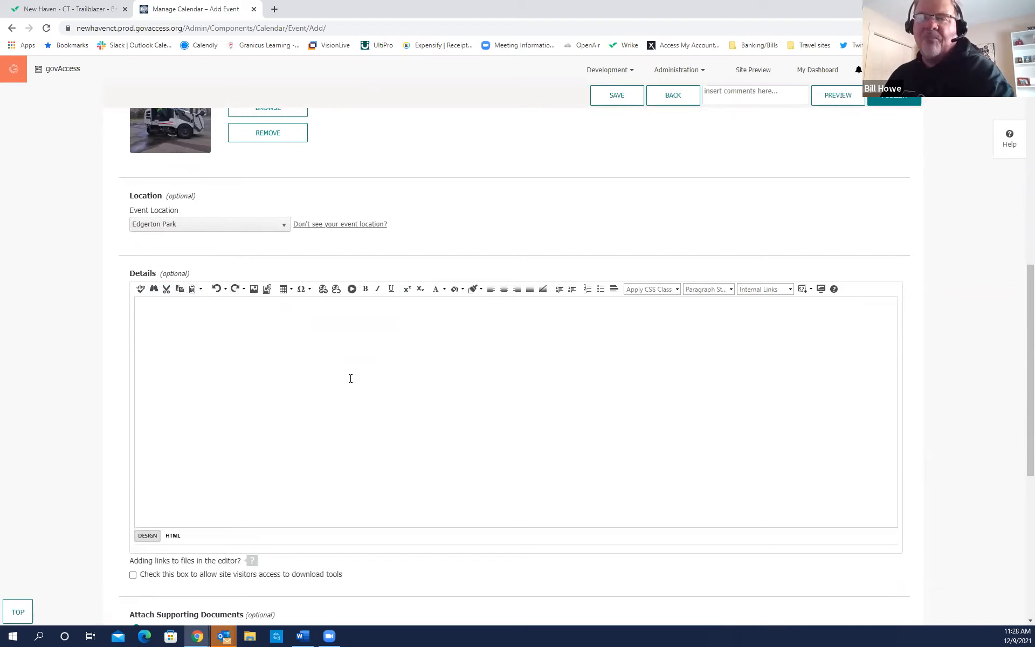
Enter 'Food trucks onsite', 'Vegan options available' and 'Thanks to our sponsors!' as three Details lines.
{"action": "left_click", "coordinate": [170, 324]}
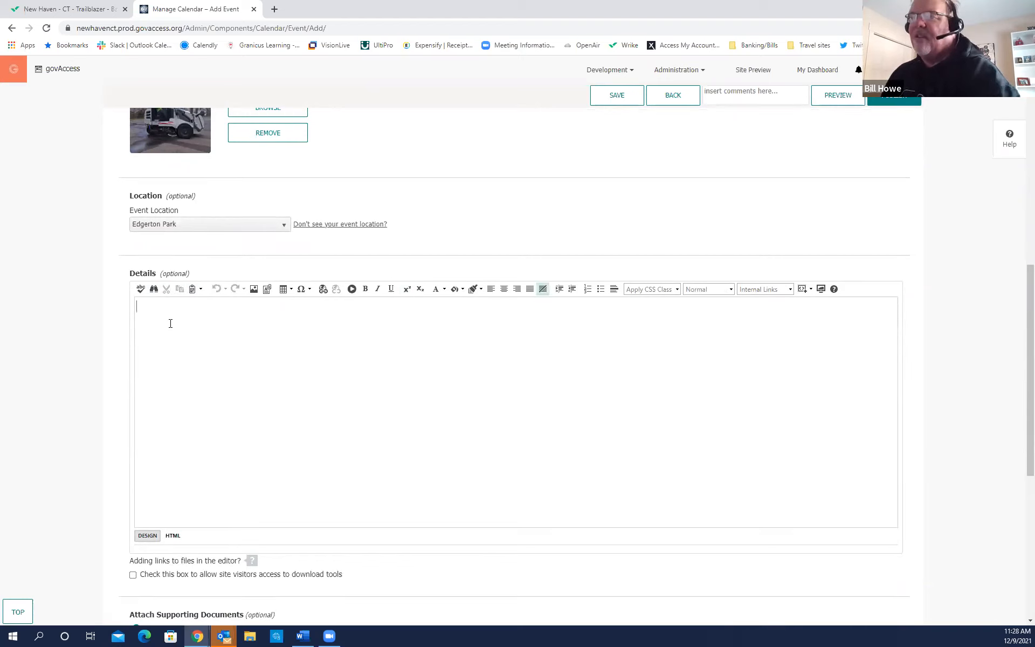
{"action": "type", "text": "Food t"}
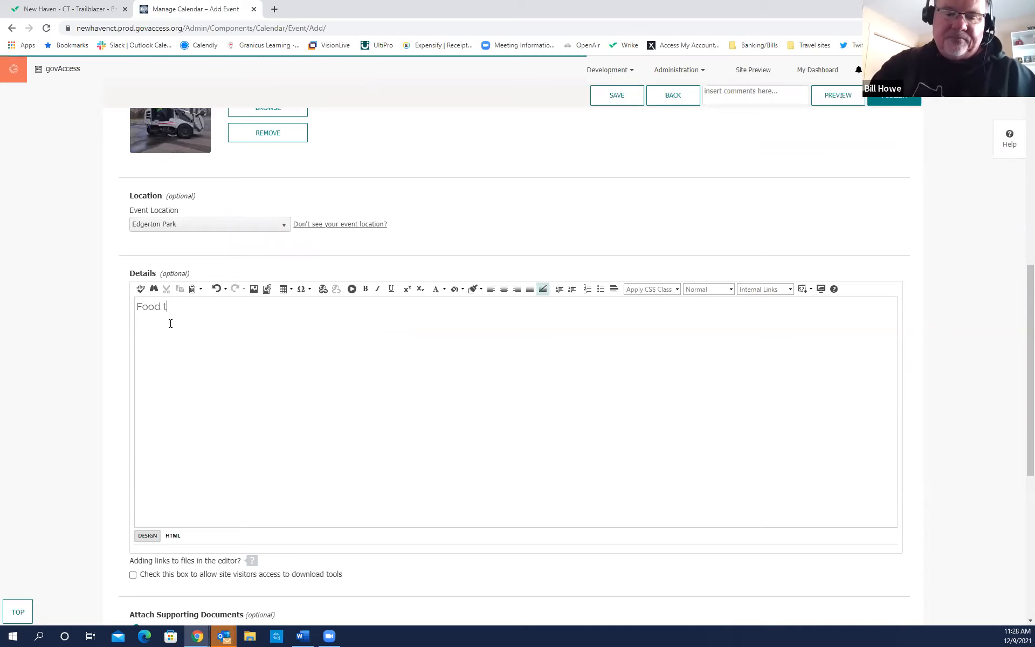
{"action": "type", "text": "rucks onsite"}
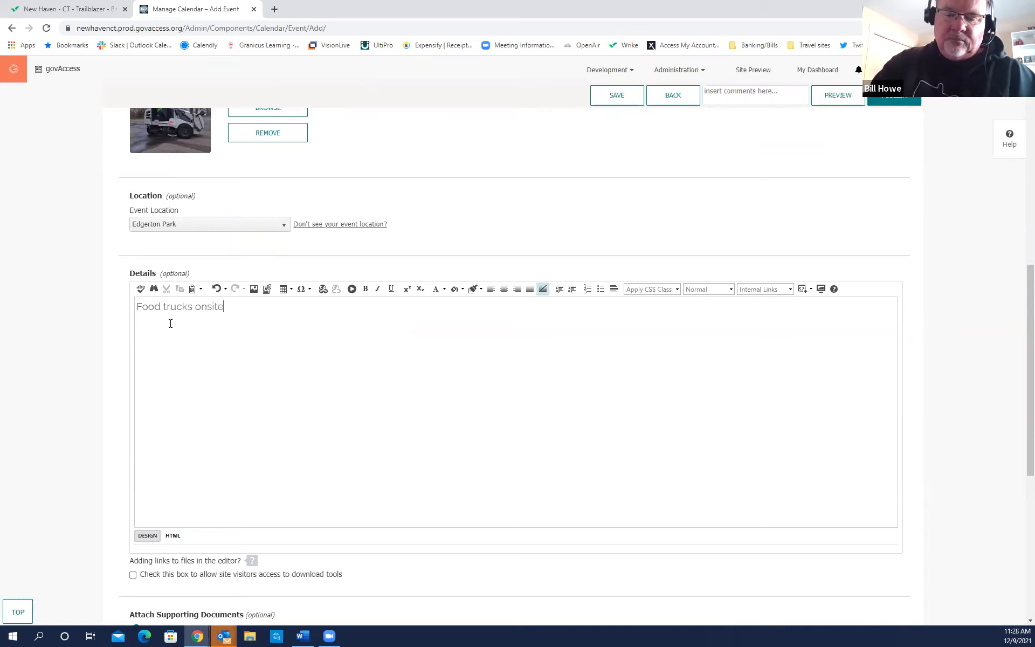
{"action": "key", "text": "Return"}
{"action": "type", "text": "Ve"}
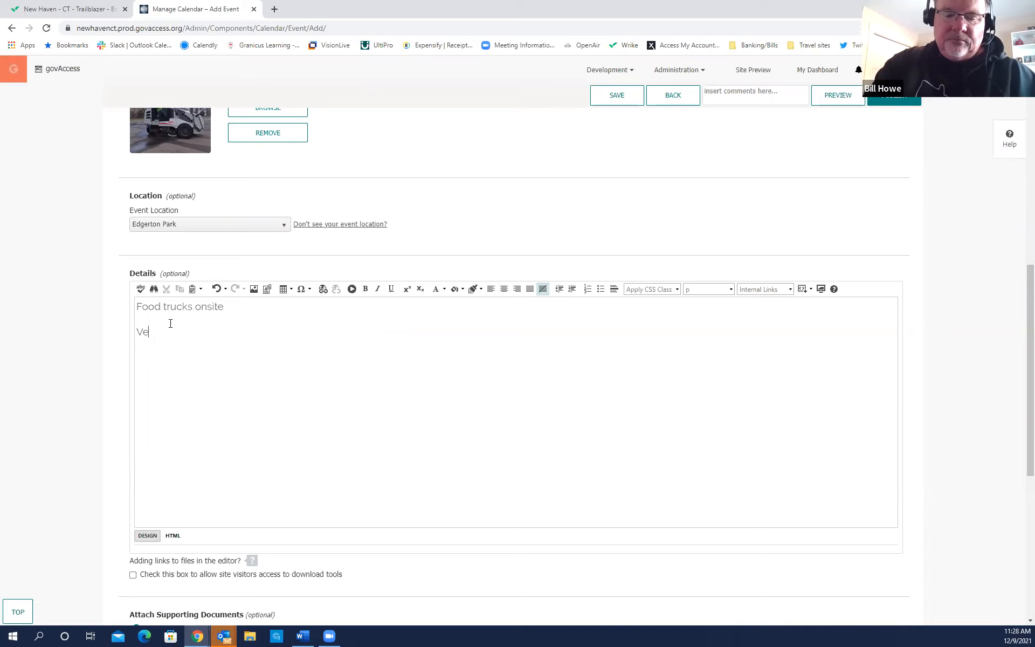
{"action": "type", "text": "gan optio"}
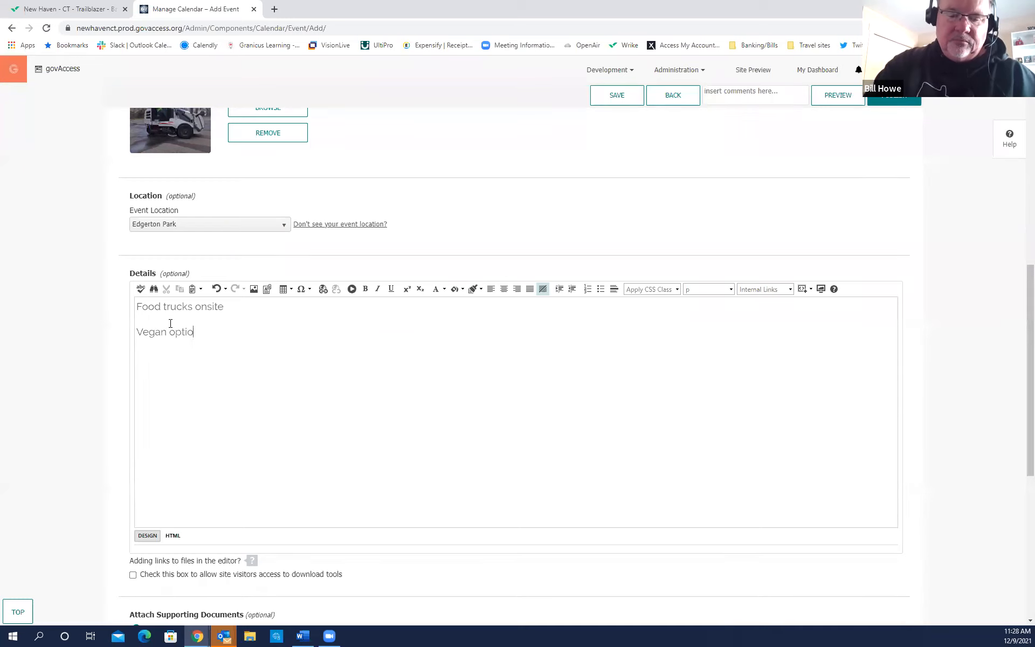
{"action": "type", "text": "ns available "}
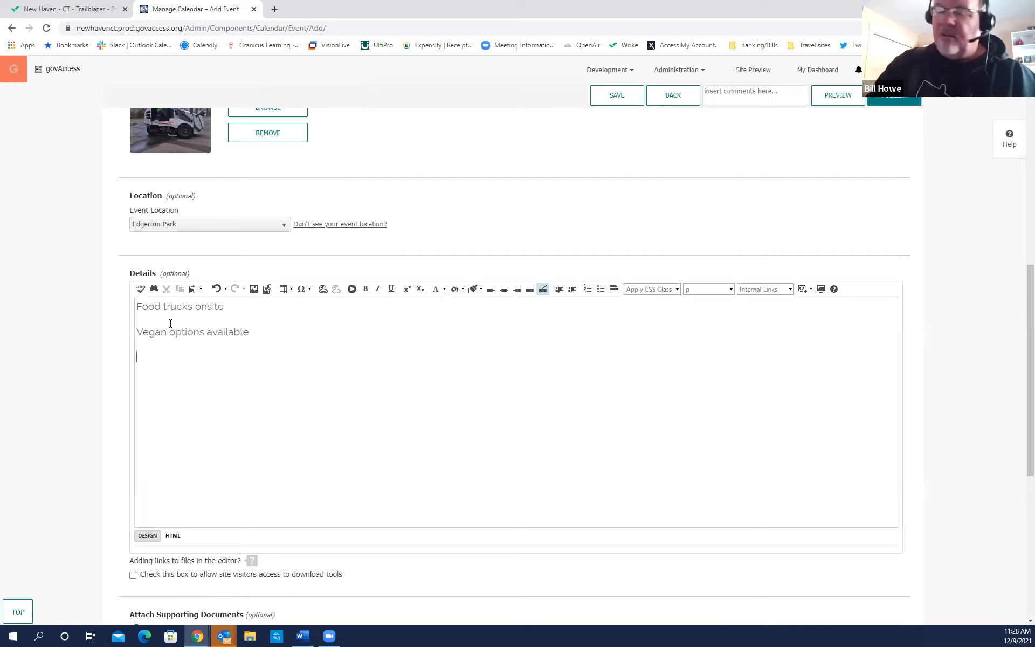
{"action": "type", "text": "Thanks"}
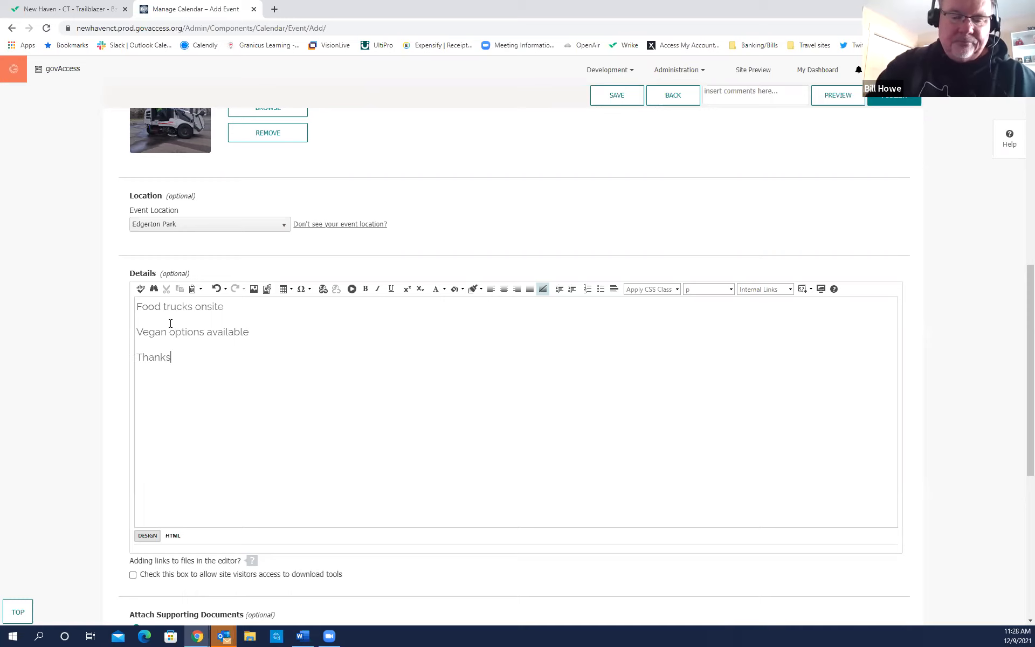
{"action": "type", "text": " to our sp"}
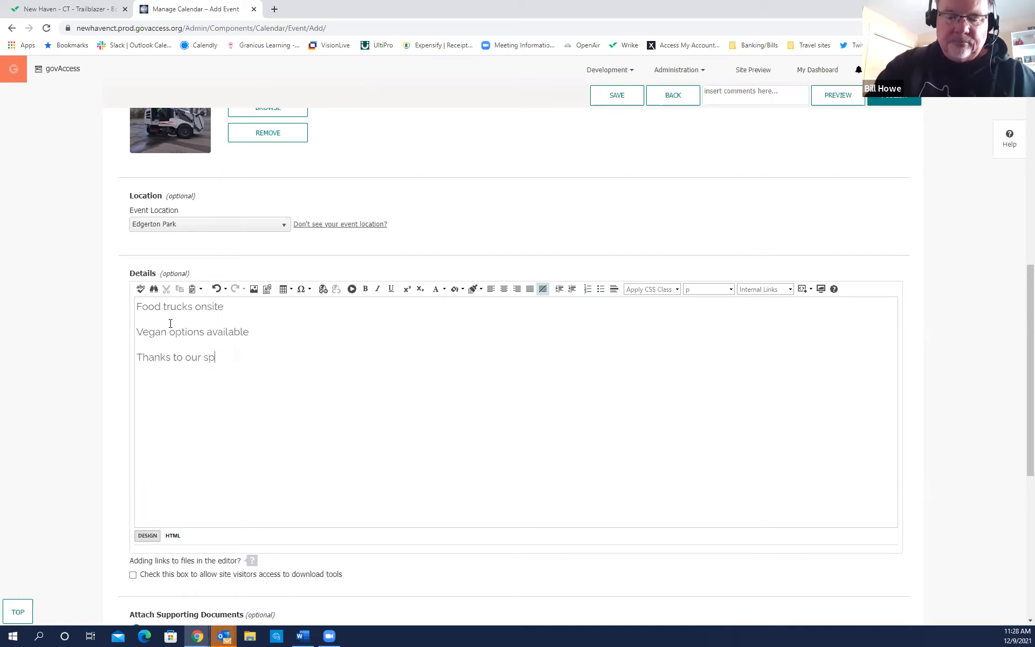
{"action": "type", "text": "onsors!"}
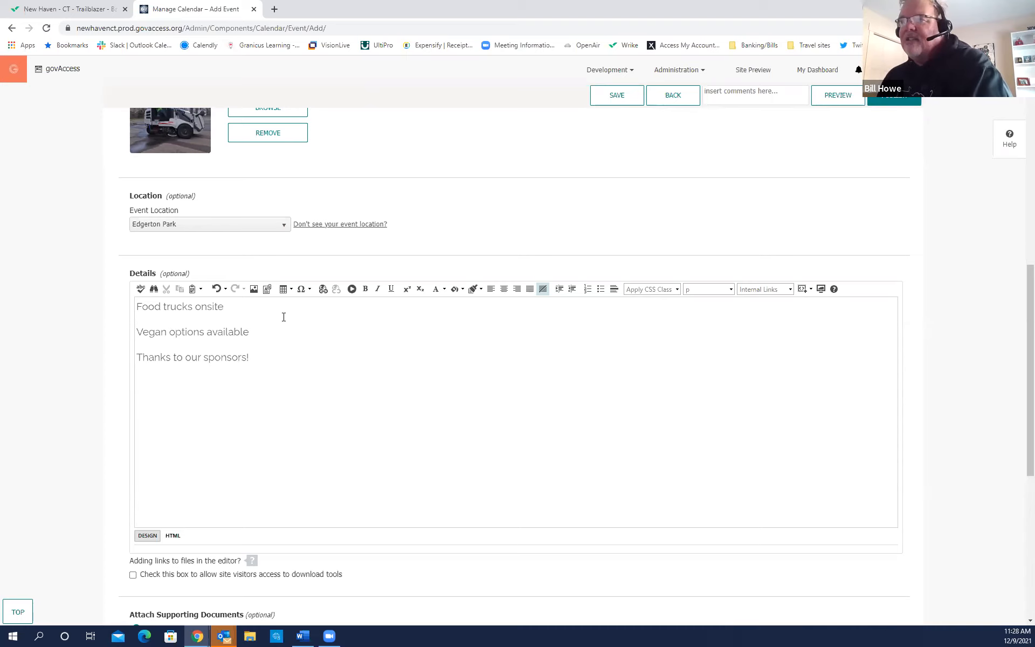
{"action": "scroll", "coordinate": [272, 321], "scroll_direction": "down", "scroll_amount": 1}
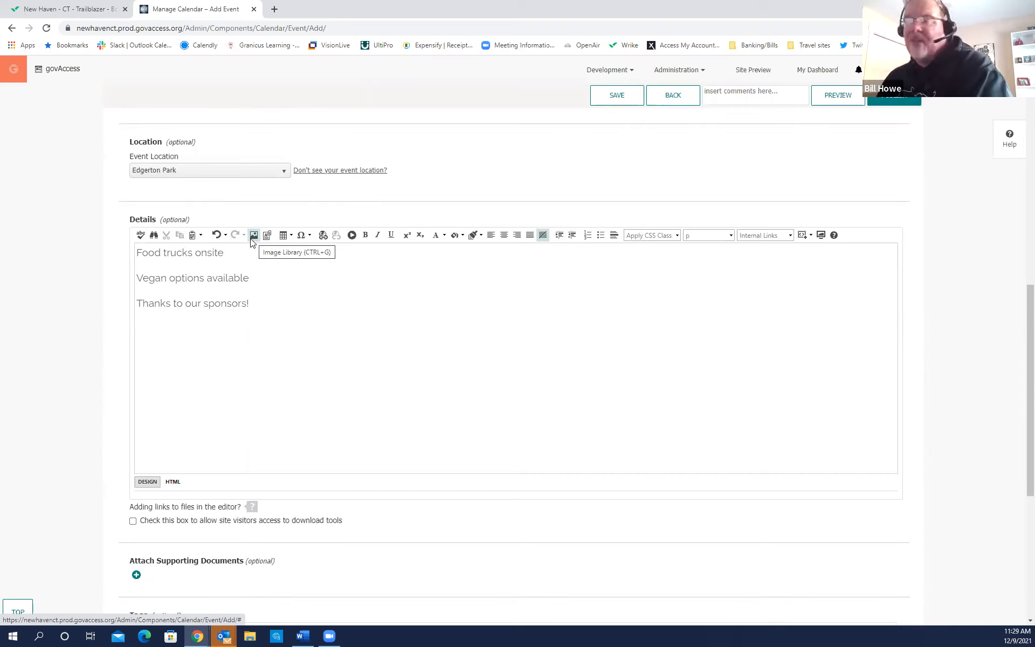
{"action": "left_click", "coordinate": [351, 235]}
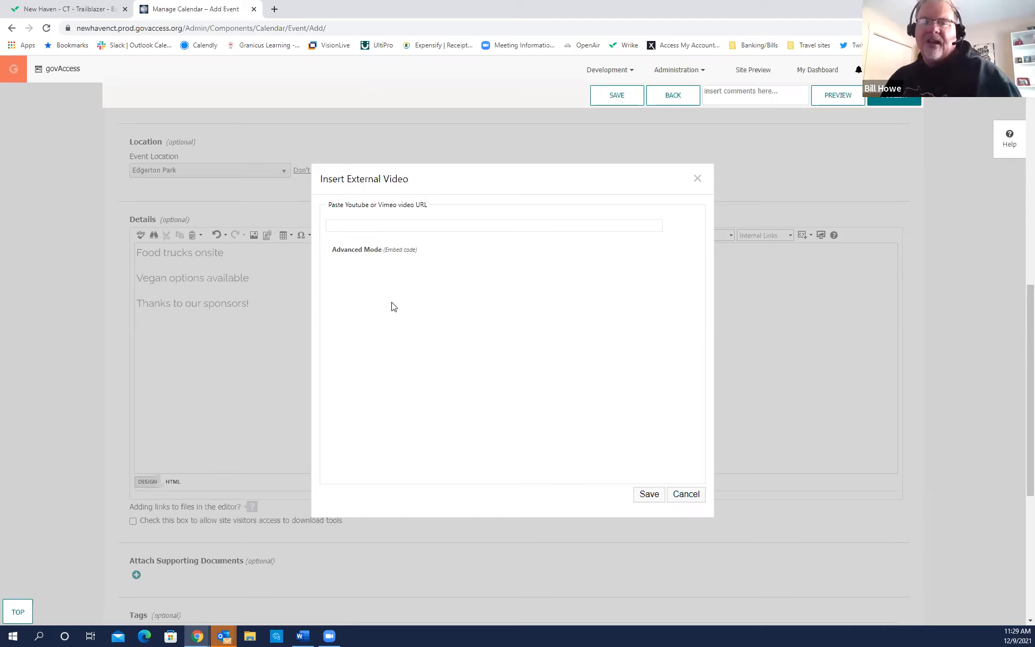
{"action": "left_click", "coordinate": [686, 494]}
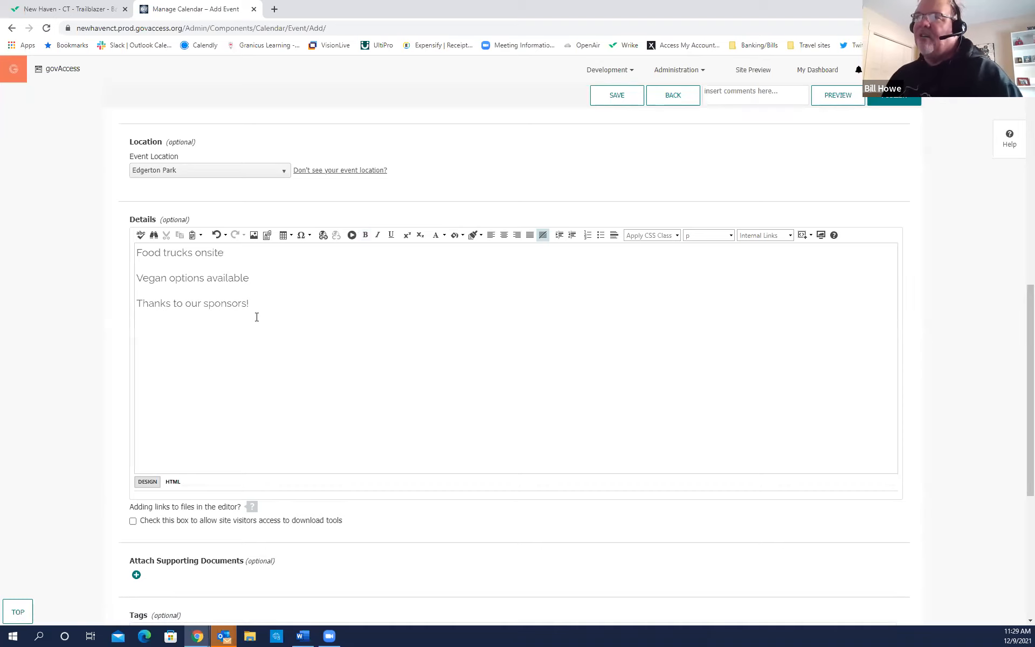
{"action": "scroll", "coordinate": [333, 319], "scroll_direction": "down", "scroll_amount": 3}
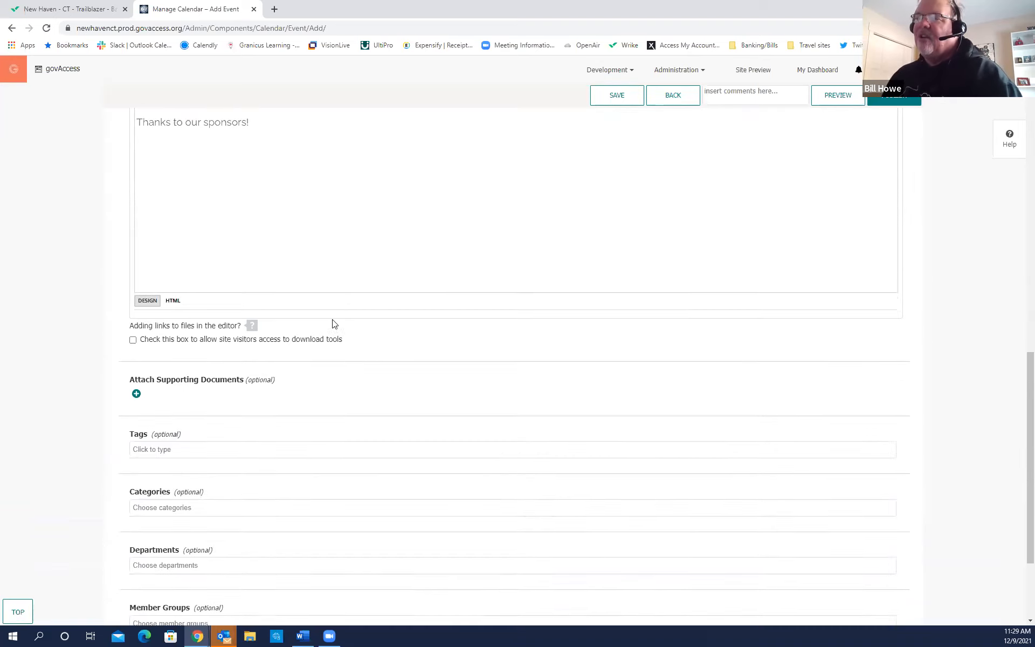
Select Events under Categories and advance to the Channels section.
{"action": "scroll", "coordinate": [333, 323], "scroll_direction": "down", "scroll_amount": 2}
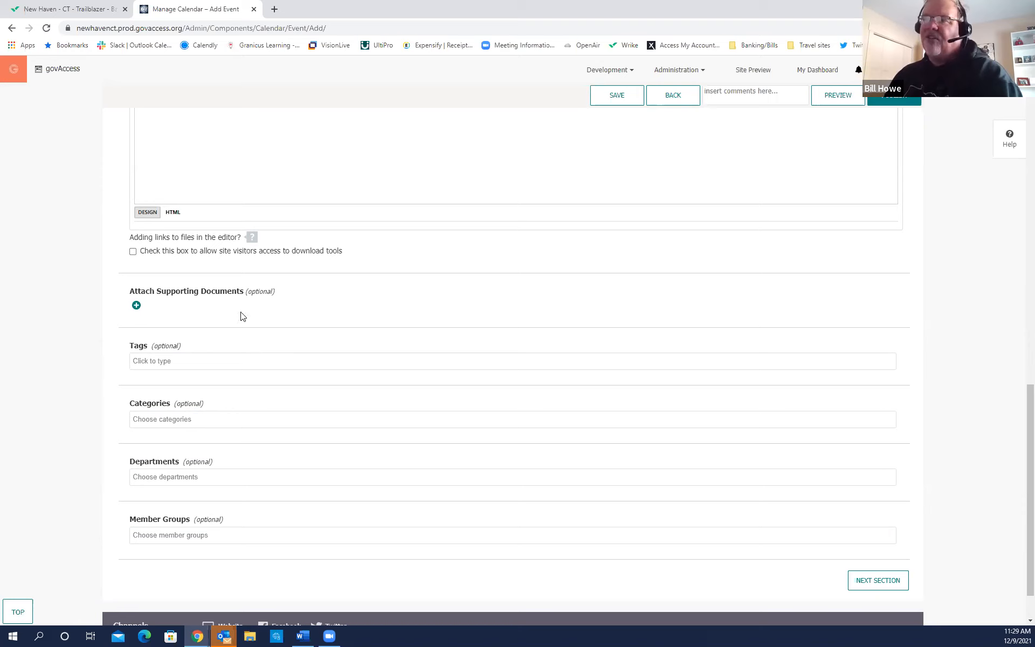
{"action": "scroll", "coordinate": [250, 319], "scroll_direction": "down", "scroll_amount": 1}
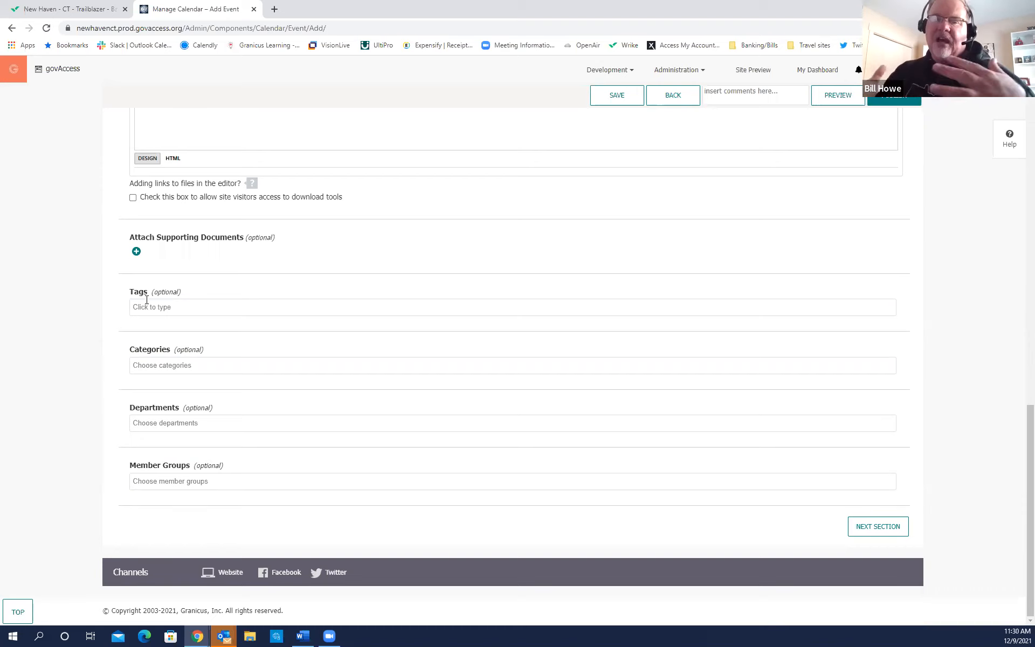
{"action": "left_click", "coordinate": [197, 363]}
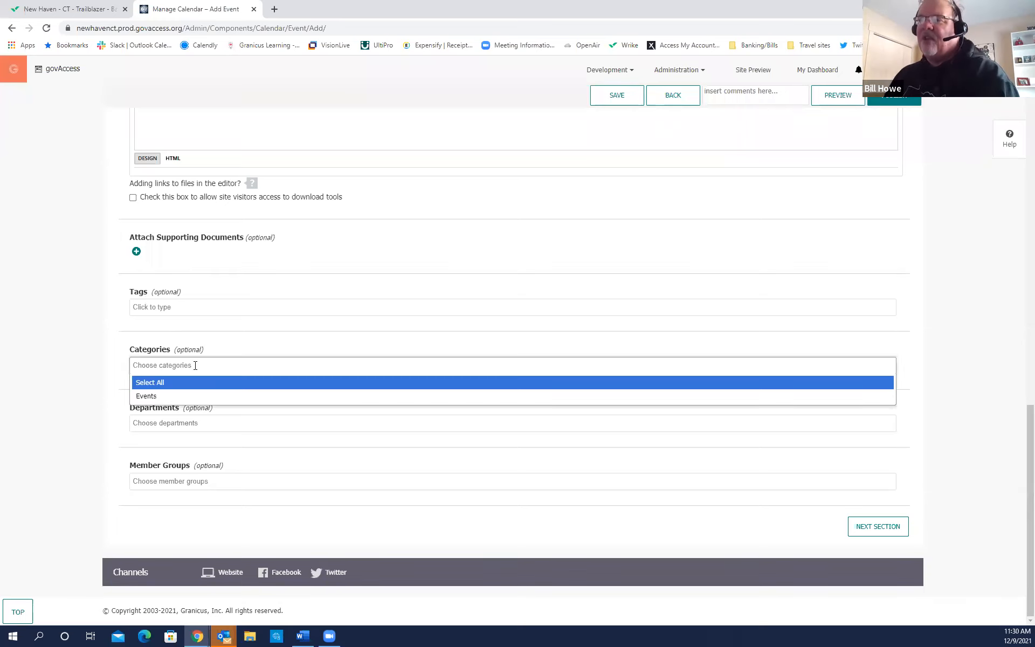
{"action": "left_click", "coordinate": [146, 396]}
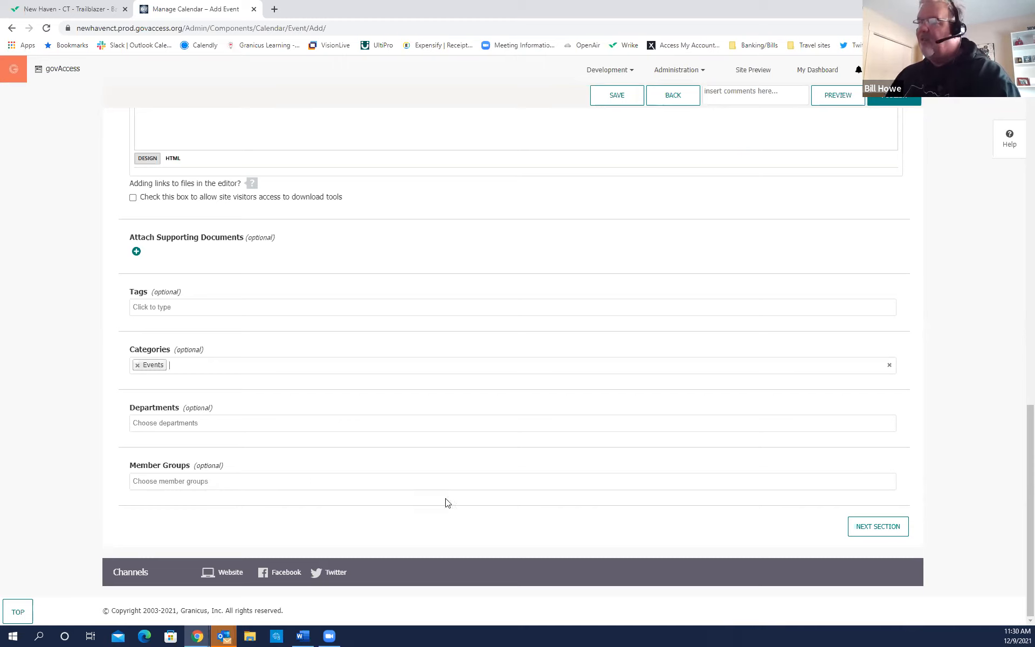
{"action": "left_click", "coordinate": [877, 527]}
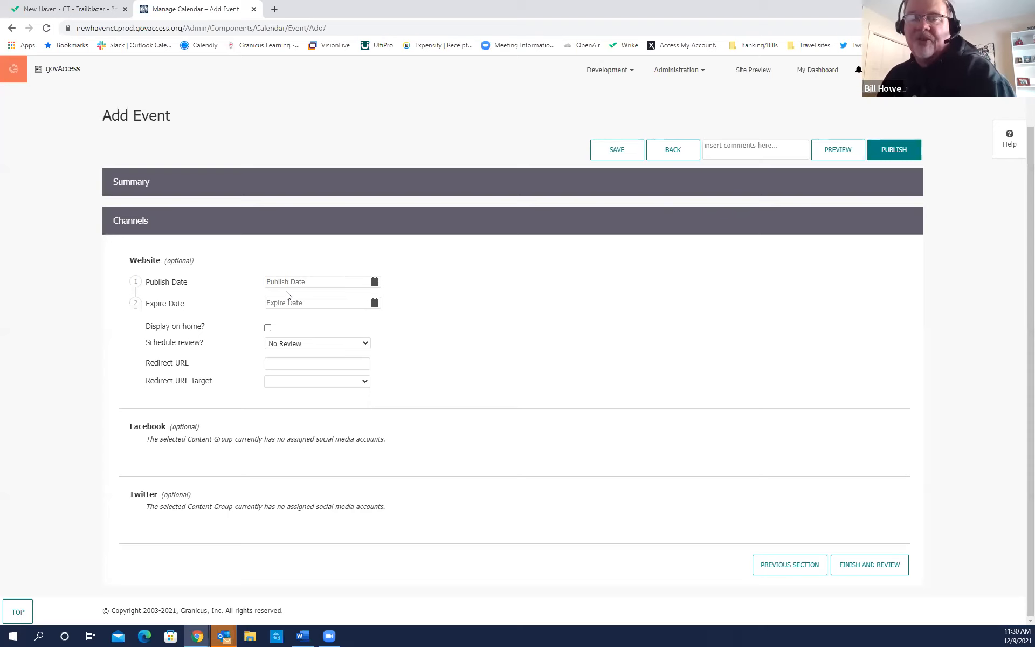
Choose 9 December 2021 as the Website Publish Date, leaving Expire Date empty.
{"action": "left_click", "coordinate": [374, 281]}
{"action": "left_click", "coordinate": [348, 342]}
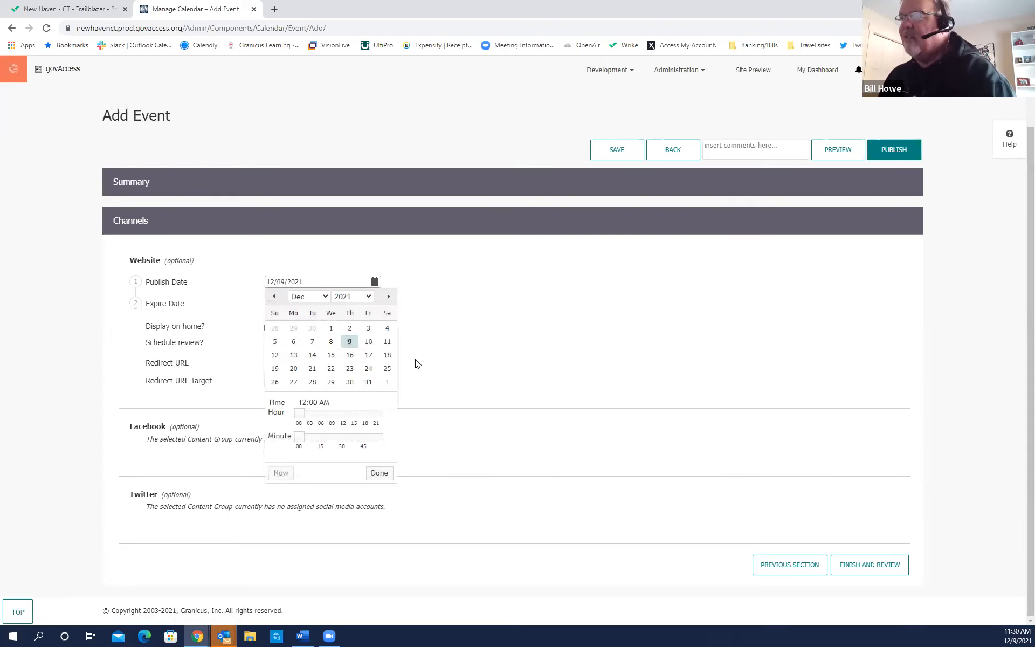
{"action": "left_click", "coordinate": [379, 473]}
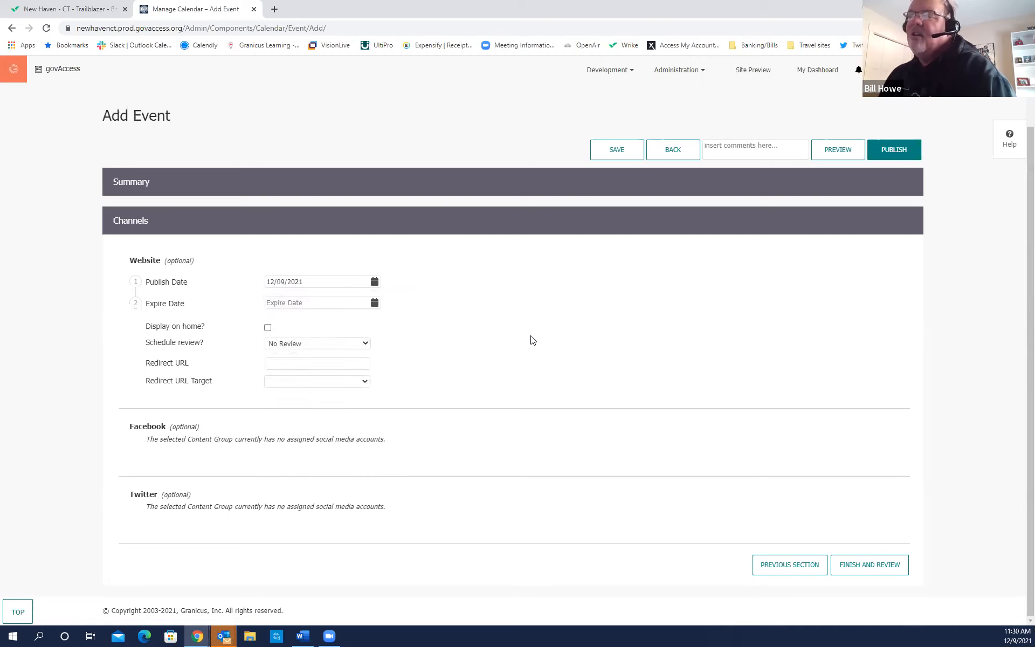
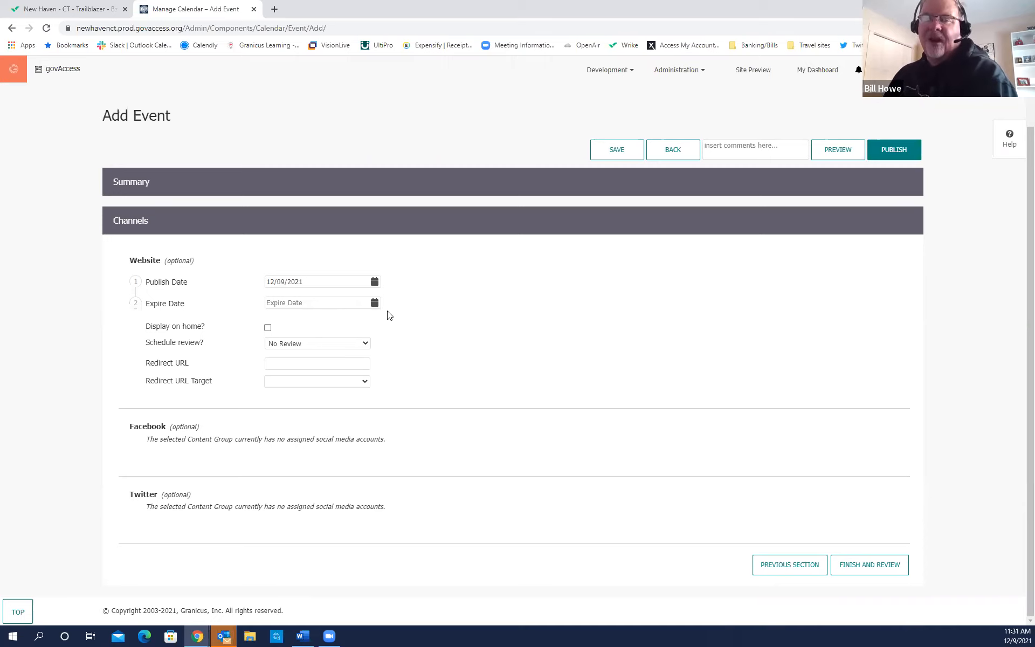
Give Big Truck Day! an expire date of 12/12/2021, show it on the home page, and publish it.
{"action": "left_click", "coordinate": [375, 303]}
{"action": "left_click", "coordinate": [275, 376]}
{"action": "left_click", "coordinate": [379, 494]}
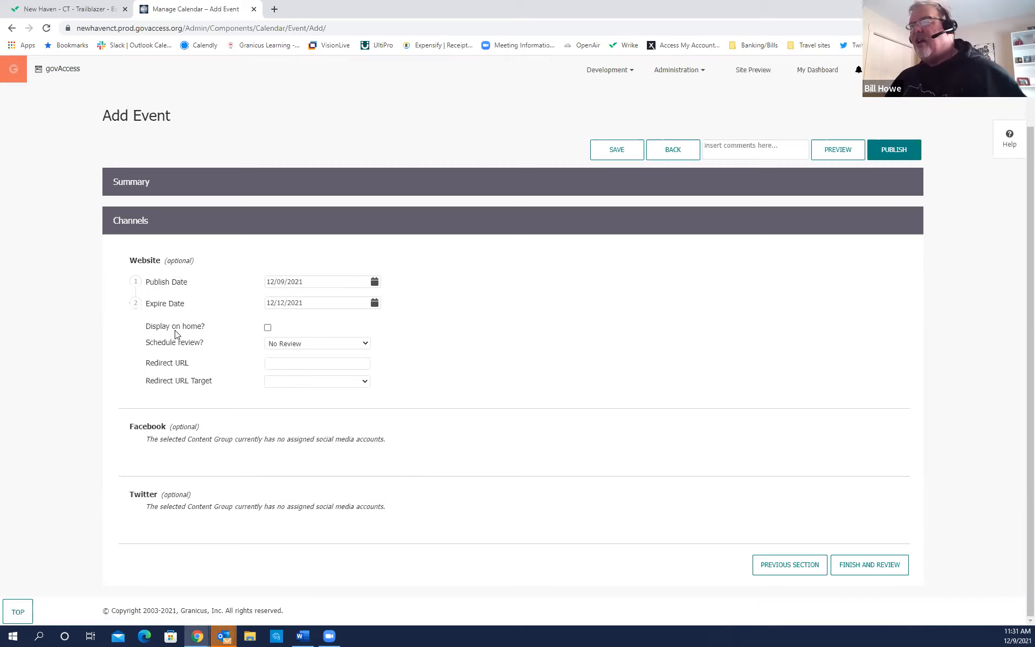
{"action": "key", "text": "ctrl"}
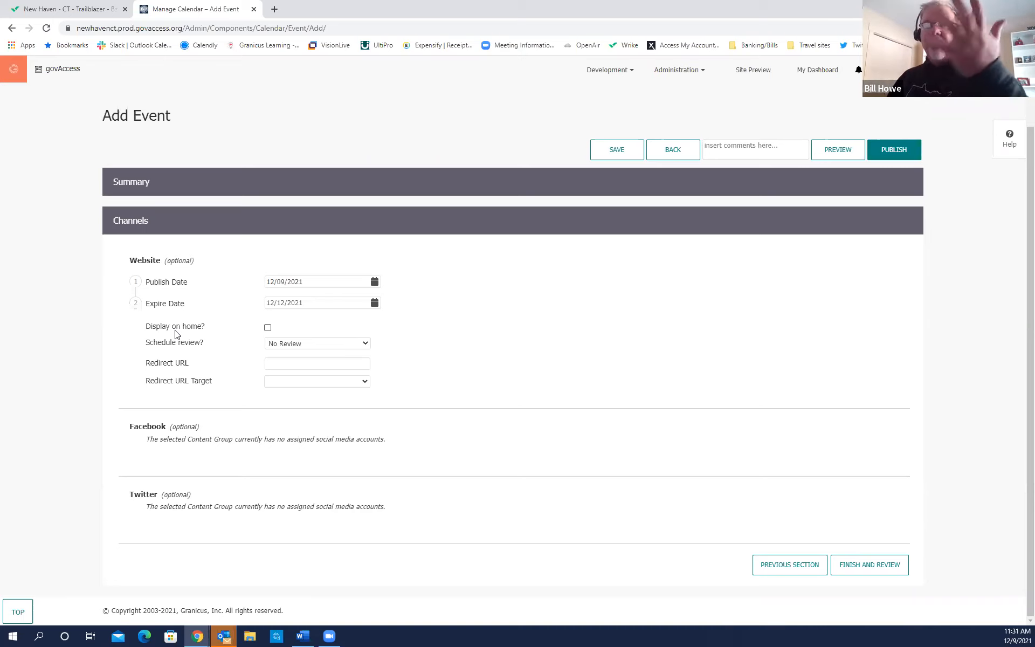
{"action": "left_click", "coordinate": [267, 327]}
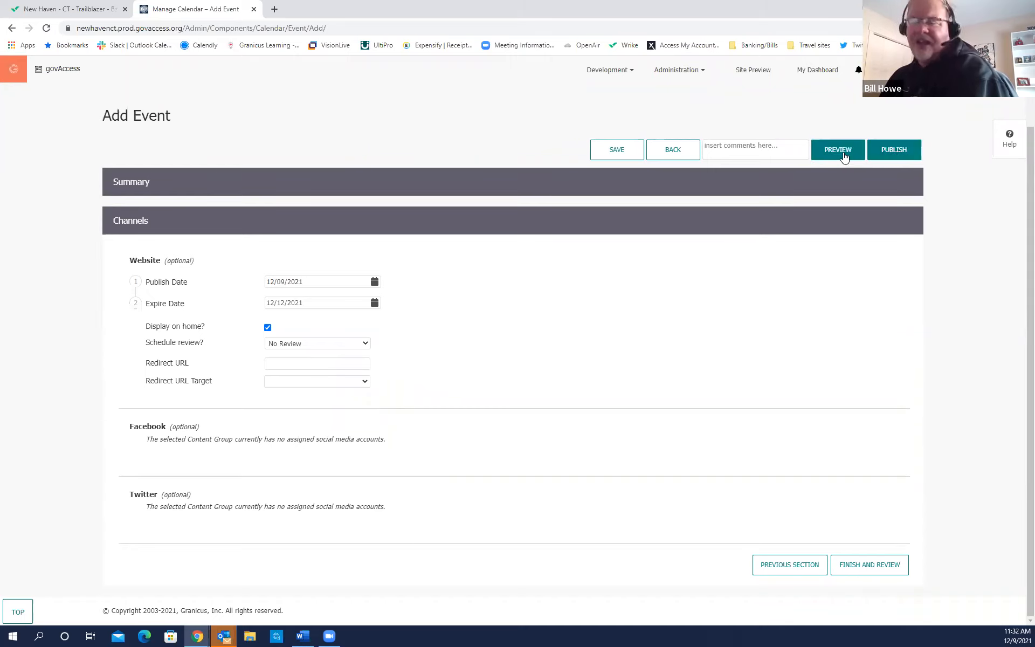
{"action": "left_click", "coordinate": [897, 154]}
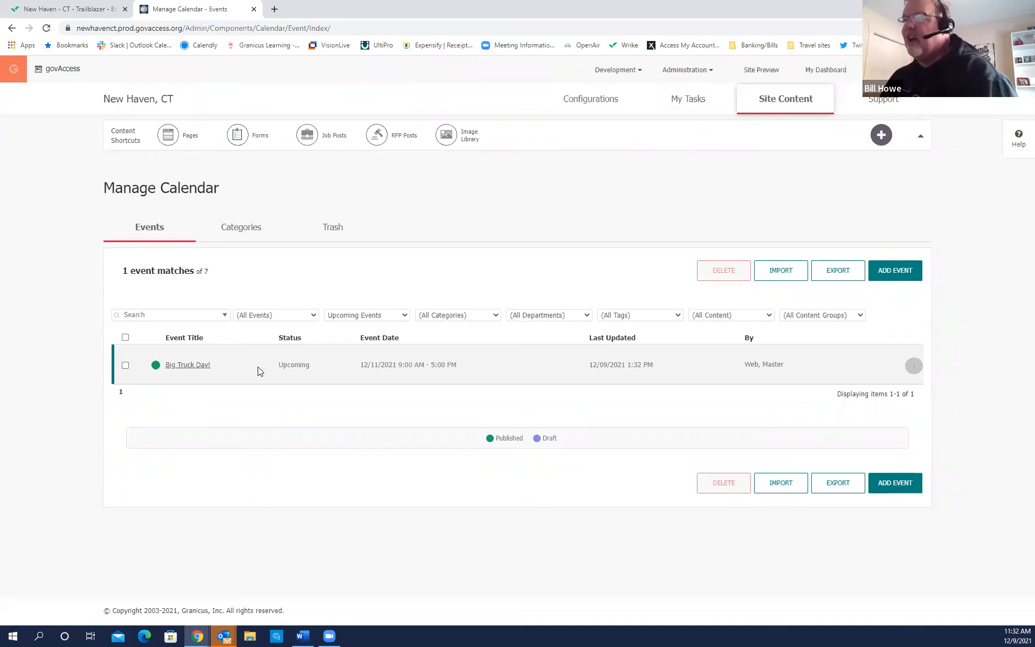
{"action": "left_click", "coordinate": [913, 370]}
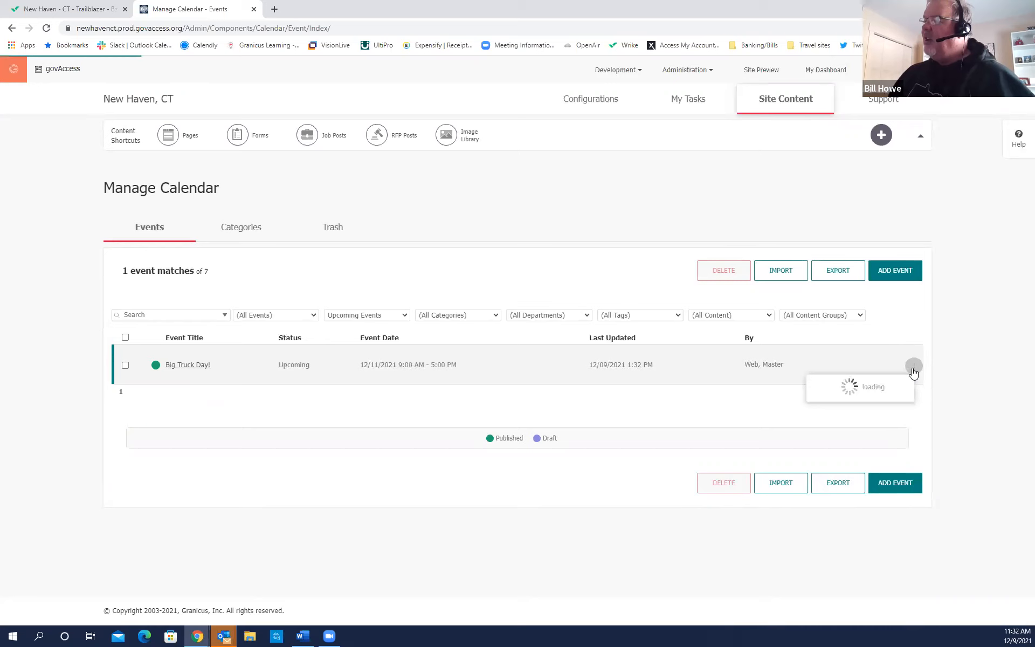
{"action": "left_click", "coordinate": [852, 458]}
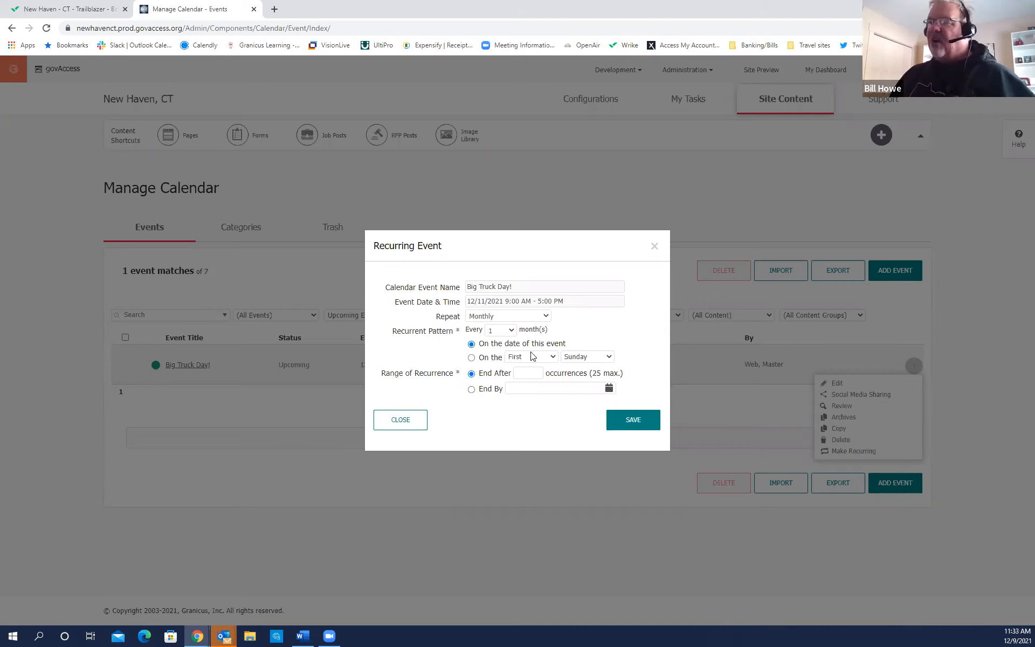
{"action": "left_click", "coordinate": [407, 420]}
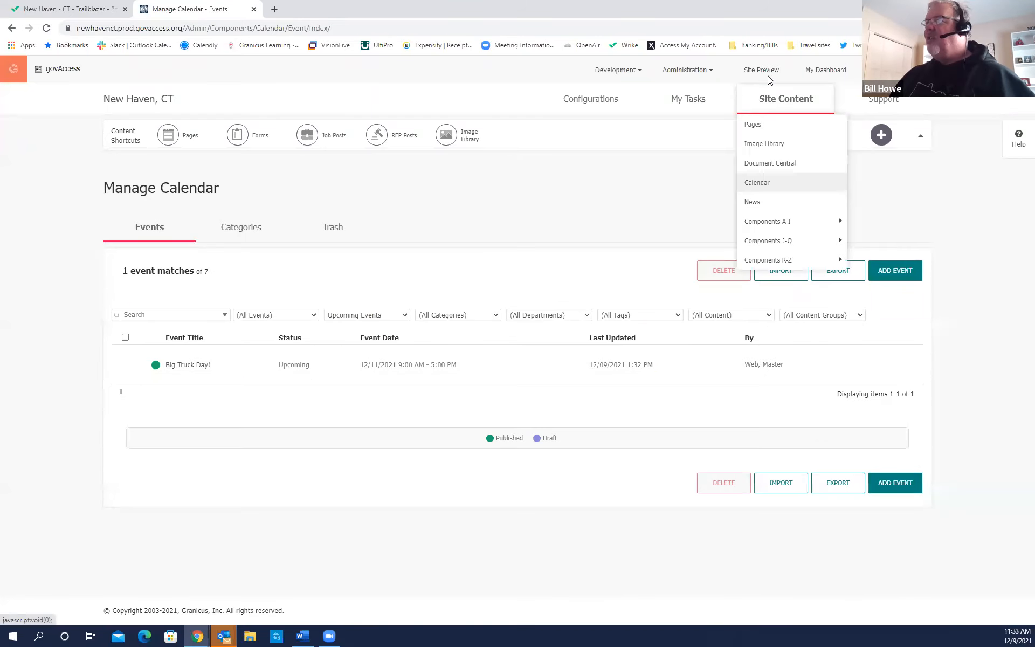
Preview the public site and open the Big Truck Day! event from the Calendar.
{"action": "key", "text": "ctrl"}
{"action": "key", "text": "ctrl"}
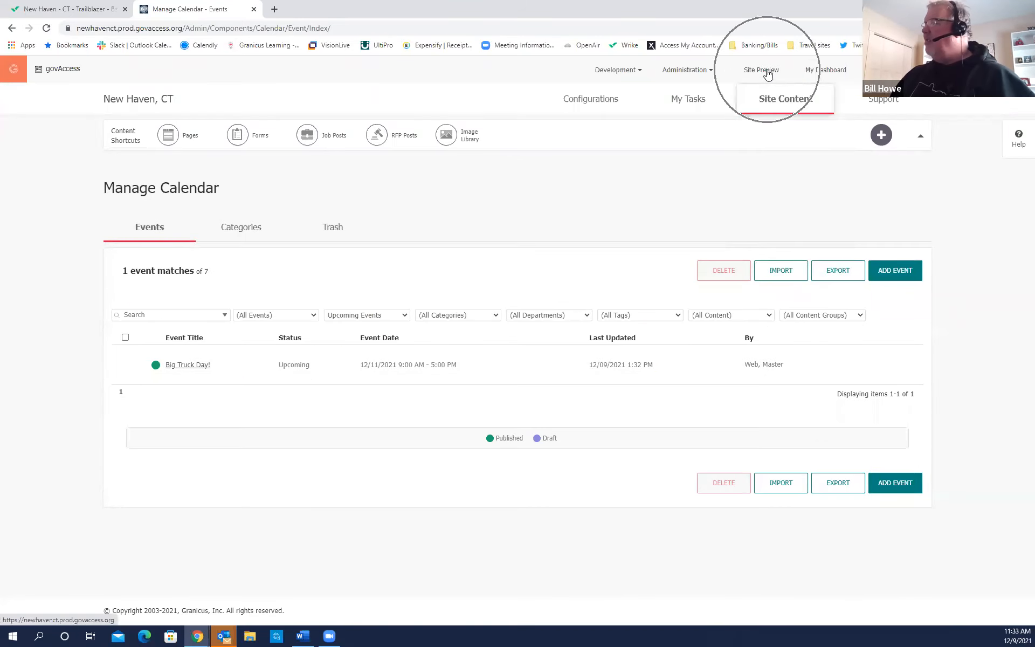
{"action": "left_click", "coordinate": [767, 74]}
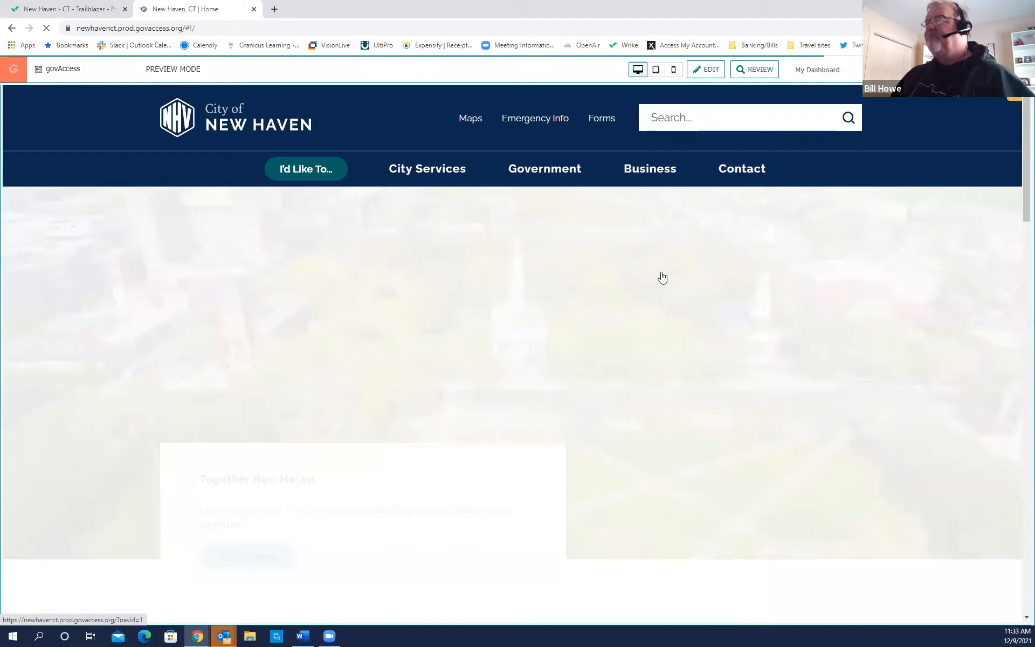
{"action": "scroll", "coordinate": [662, 278], "scroll_direction": "down", "scroll_amount": 10}
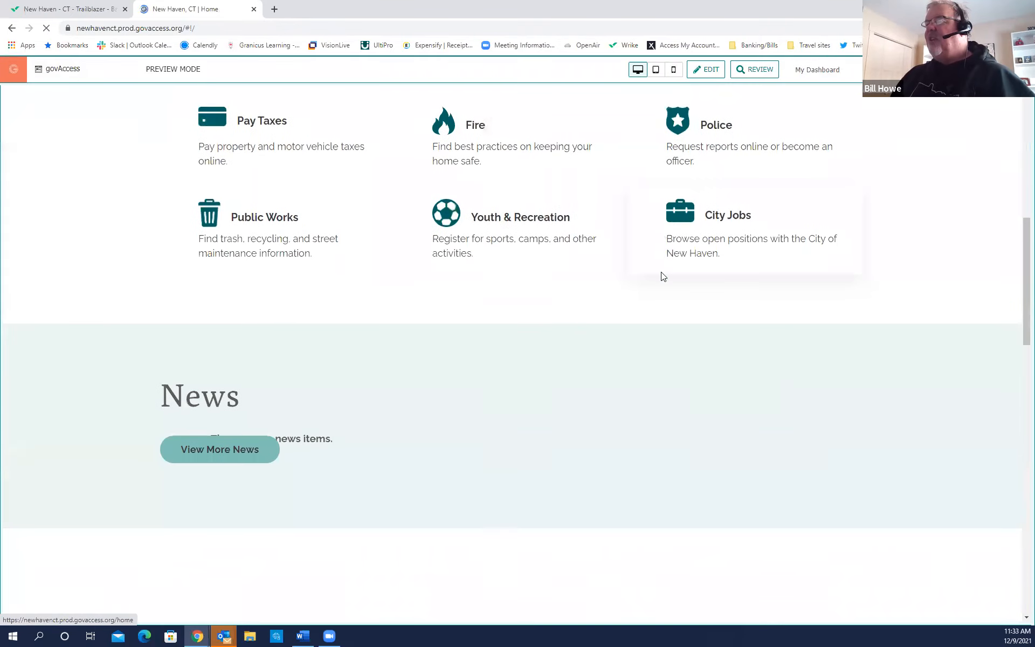
{"action": "scroll", "coordinate": [662, 276], "scroll_direction": "down", "scroll_amount": 7}
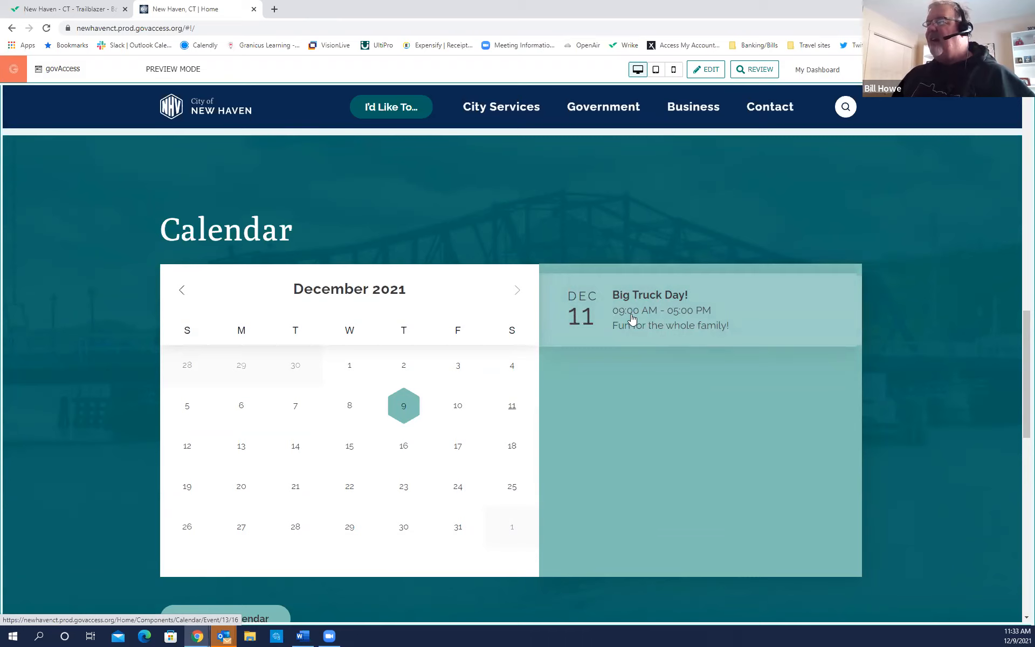
{"action": "left_click", "coordinate": [641, 327]}
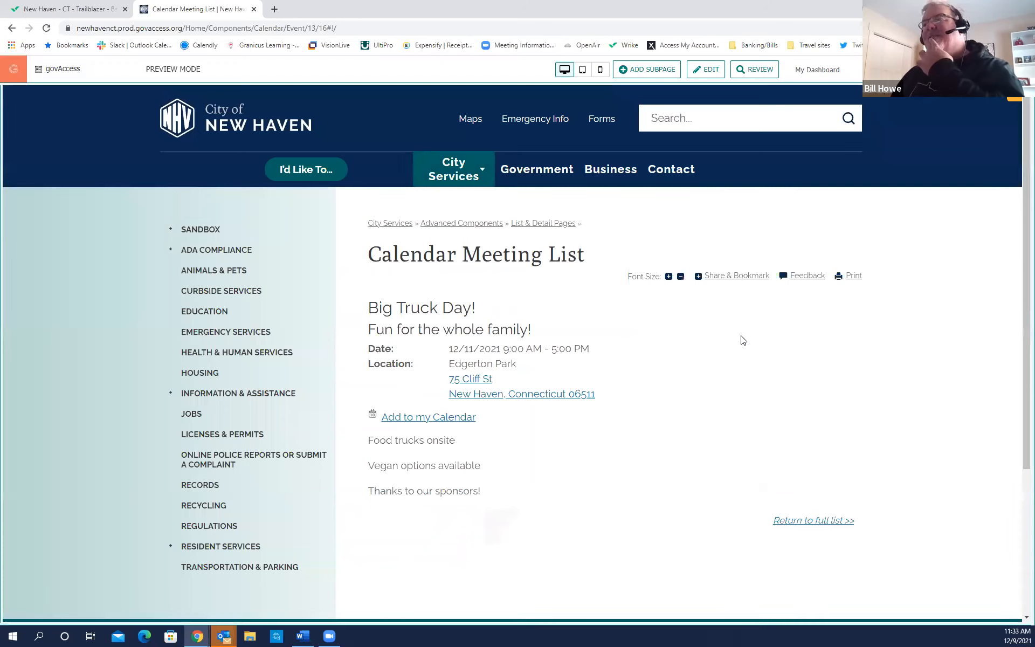
Return to the full event list with all categories shown, then go back to My Dashboard.
{"action": "mouse_move", "coordinate": [418, 419]}
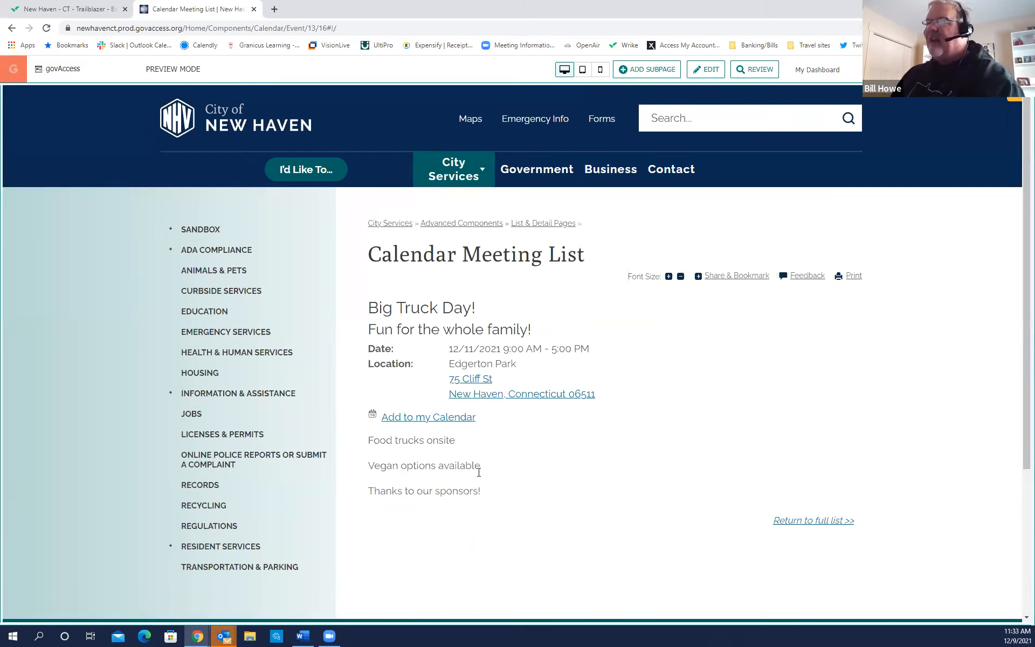
{"action": "scroll", "coordinate": [506, 494], "scroll_direction": "up", "scroll_amount": 1}
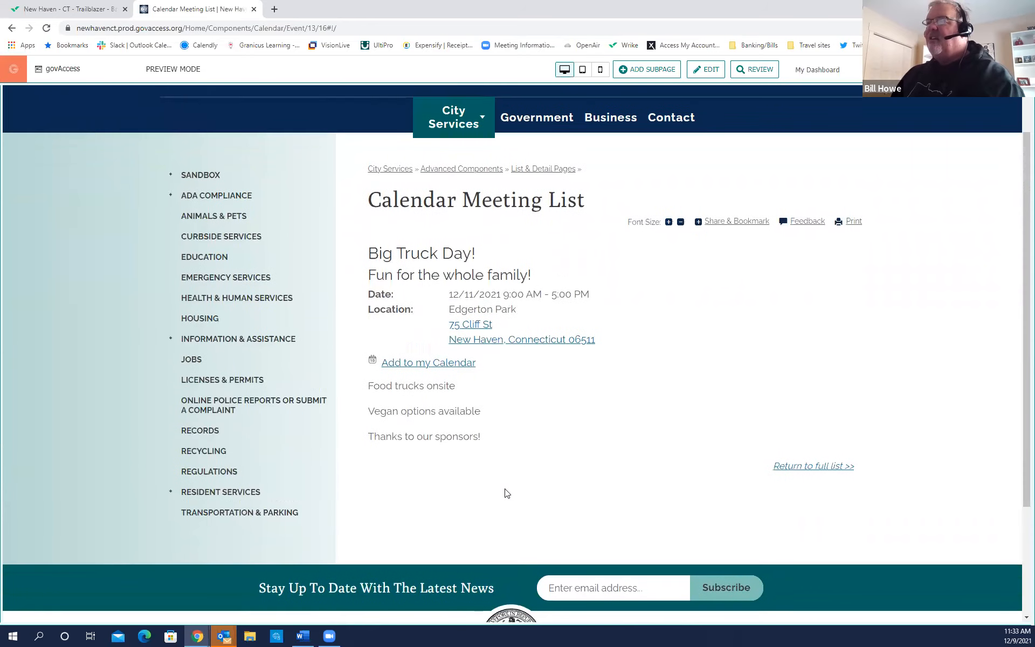
{"action": "left_click", "coordinate": [803, 469]}
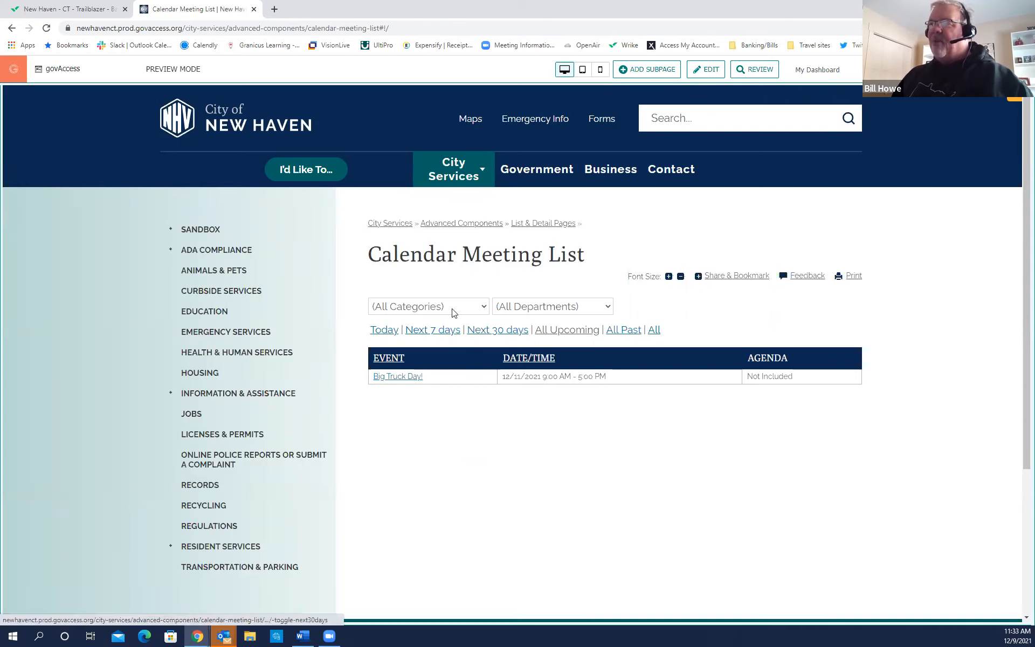
{"action": "left_click", "coordinate": [482, 307]}
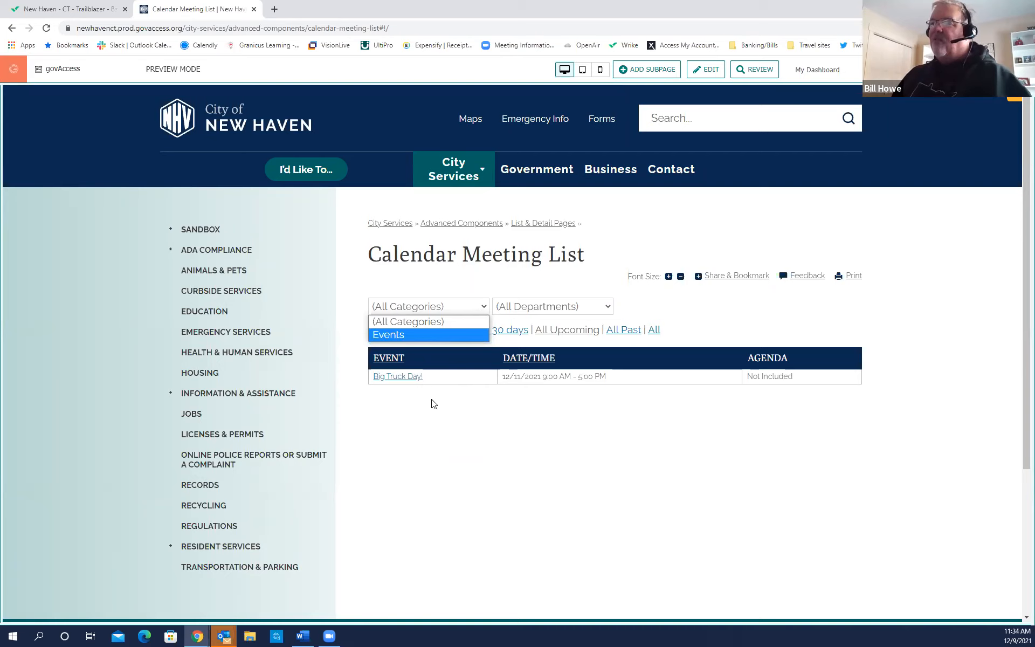
{"action": "left_click", "coordinate": [431, 322]}
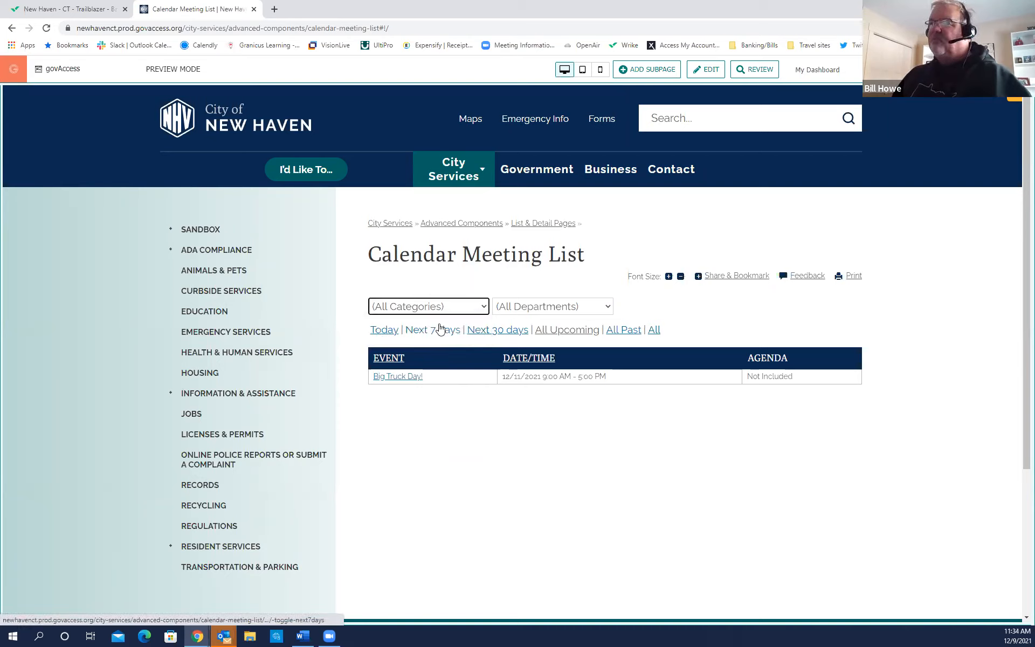
{"action": "left_click", "coordinate": [821, 72]}
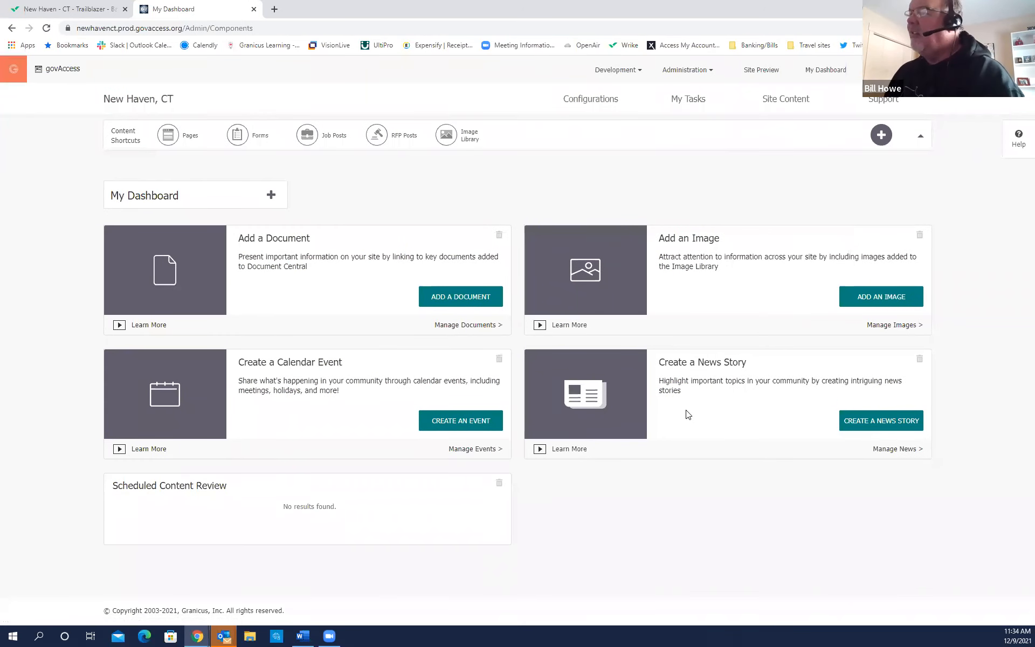
In Manage News, filter stories to Current Stories, then switch to the news Categories list.
{"action": "mouse_move", "coordinate": [774, 103]}
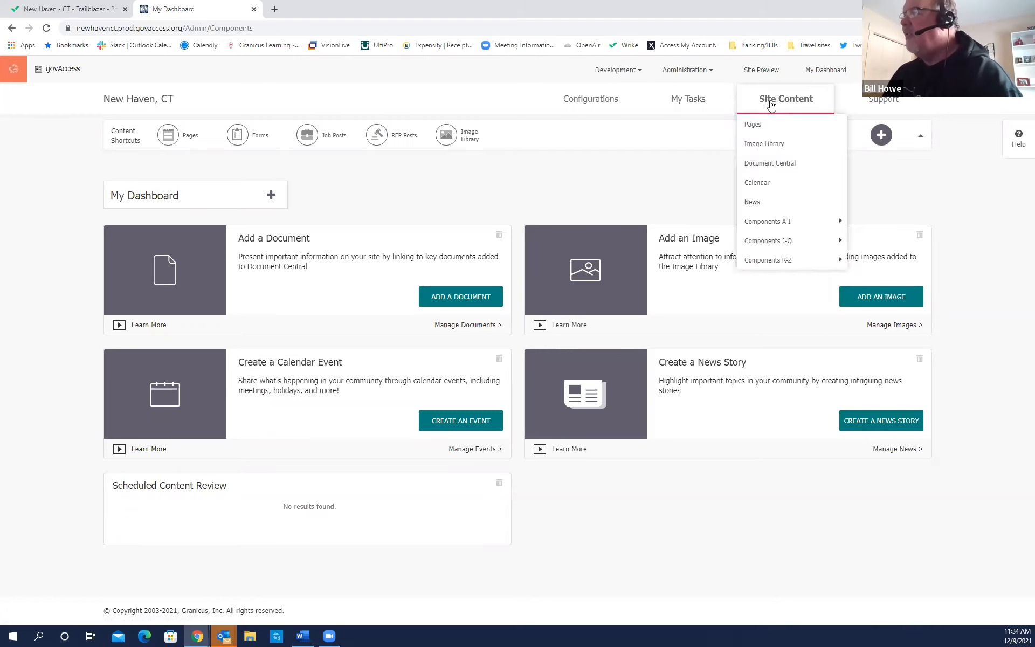
{"action": "left_click", "coordinate": [759, 203]}
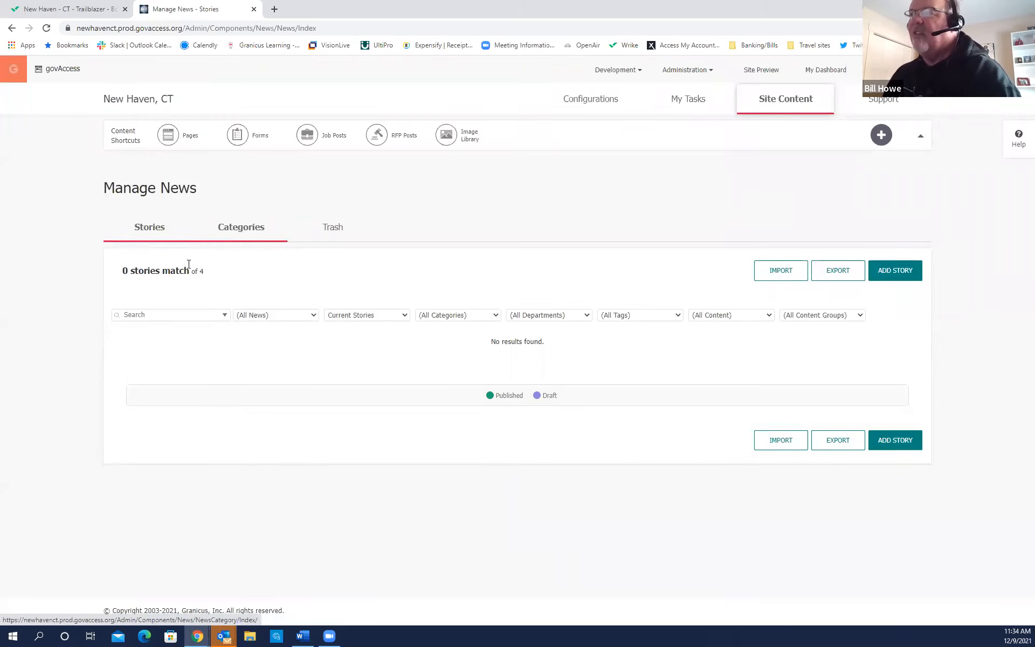
{"action": "left_click", "coordinate": [404, 317]}
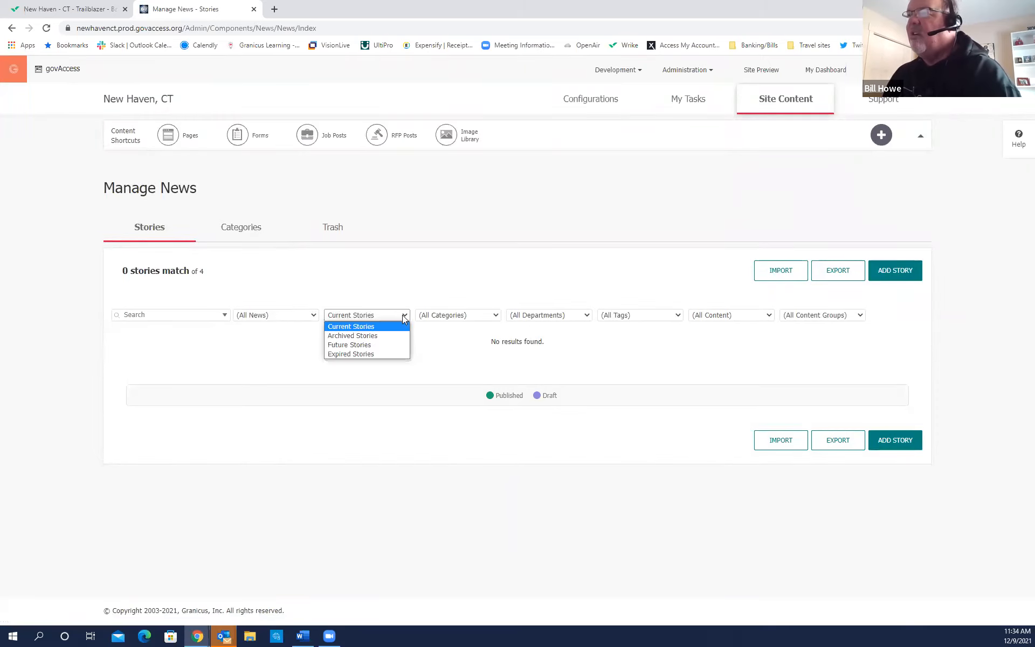
{"action": "left_click", "coordinate": [368, 353]}
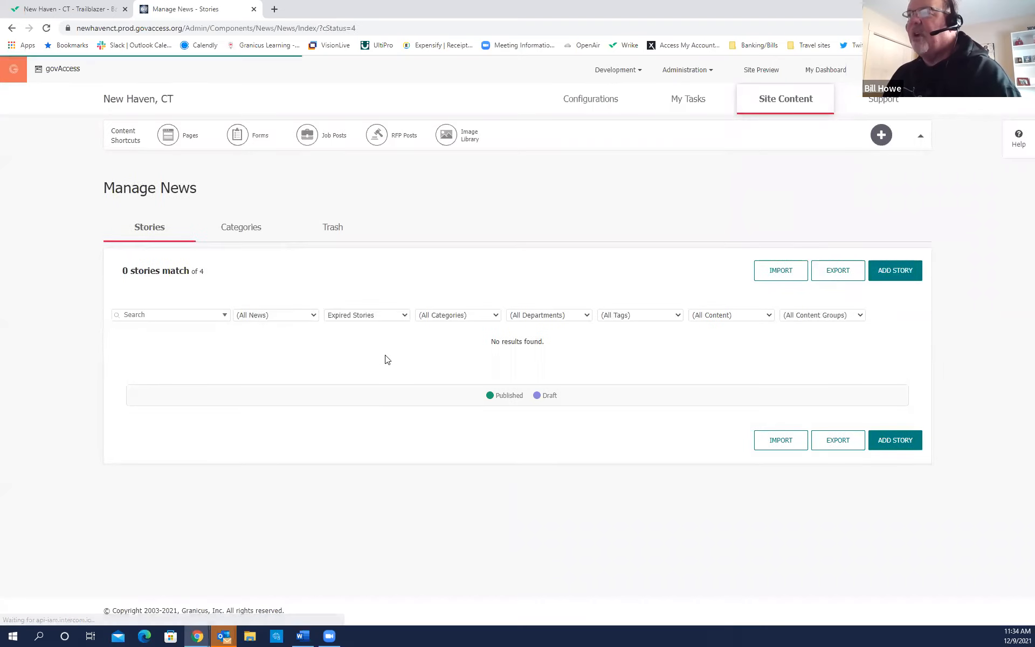
{"action": "left_click", "coordinate": [404, 317]}
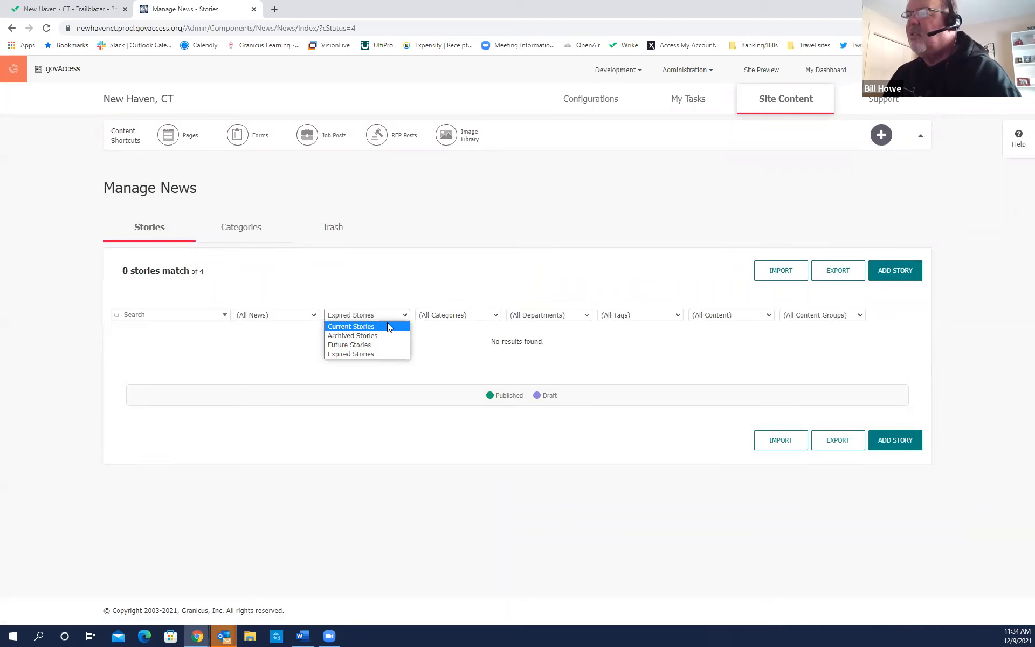
{"action": "left_click", "coordinate": [387, 327]}
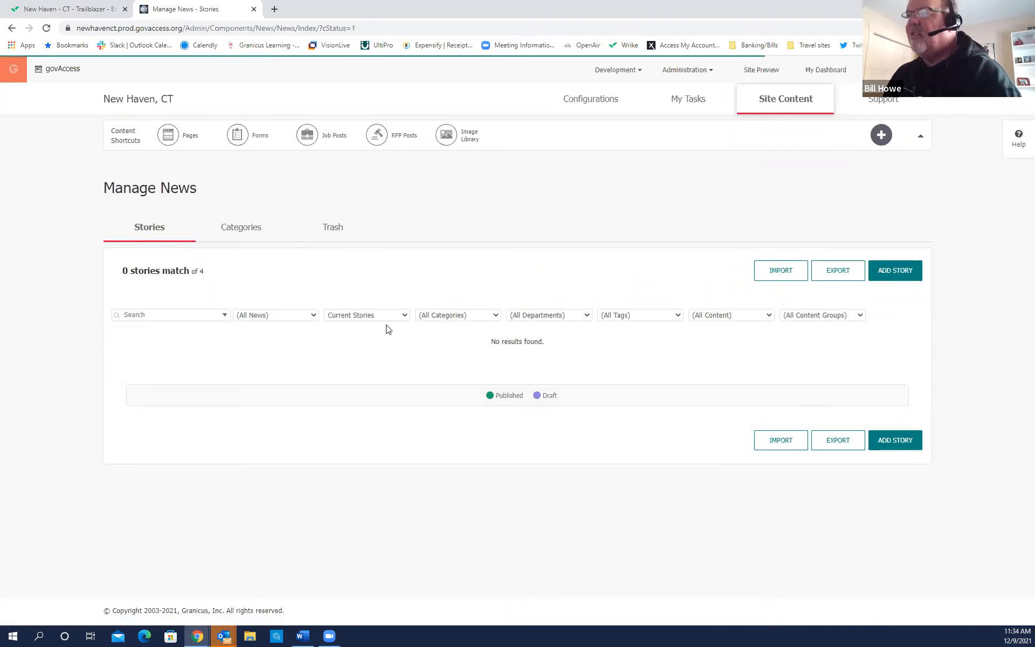
{"action": "left_click", "coordinate": [256, 232]}
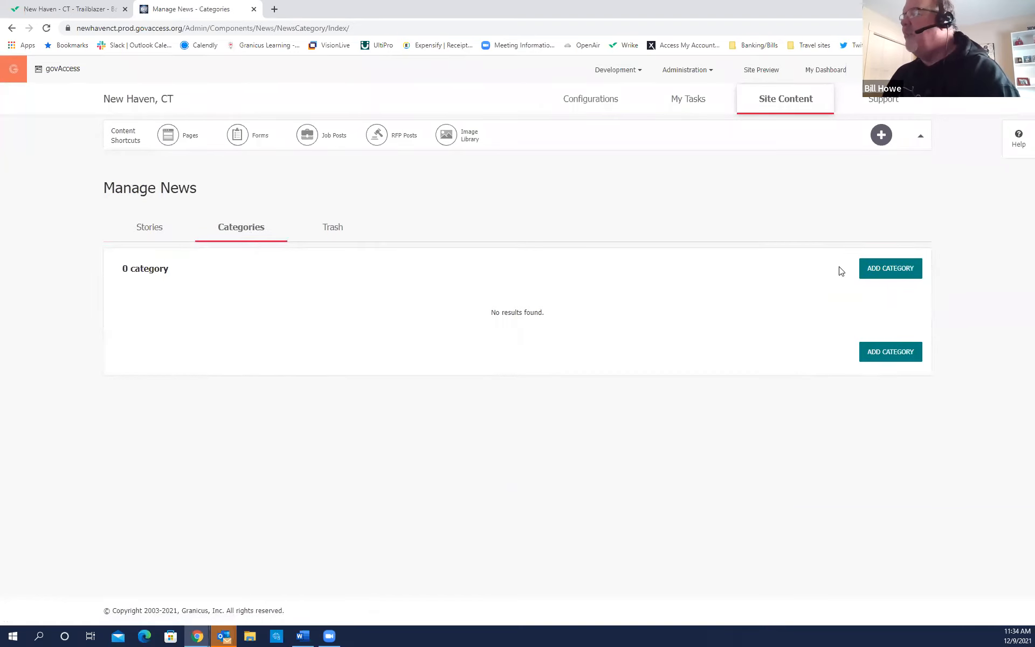
Add a 'Press Release' news category for all content groups and go back to the stories list.
{"action": "left_click", "coordinate": [899, 268]}
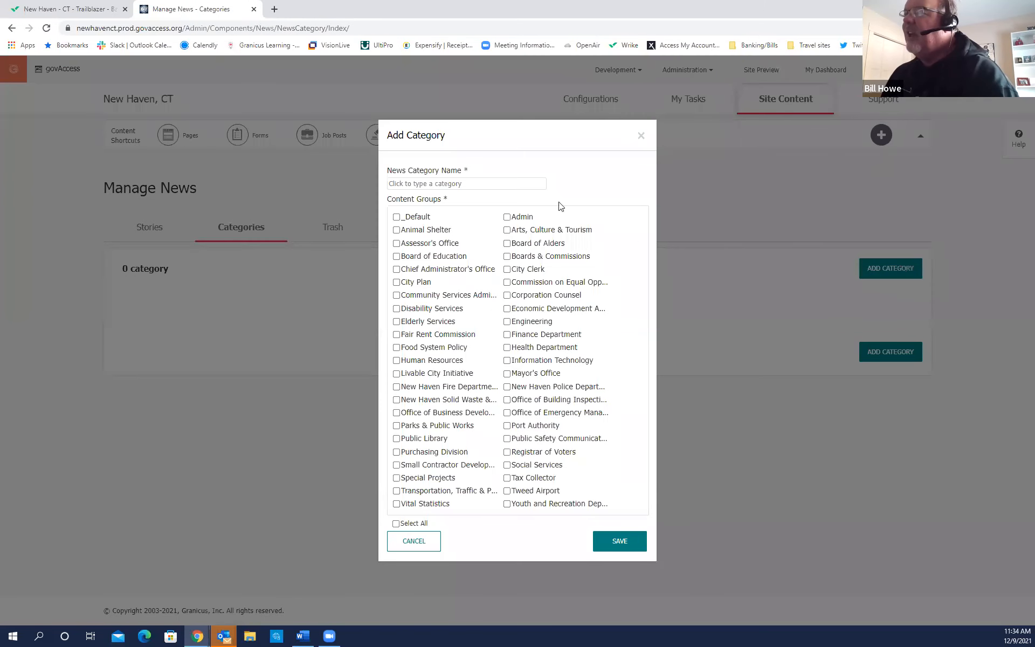
{"action": "left_click", "coordinate": [469, 184]}
{"action": "left_click", "coordinate": [439, 263]}
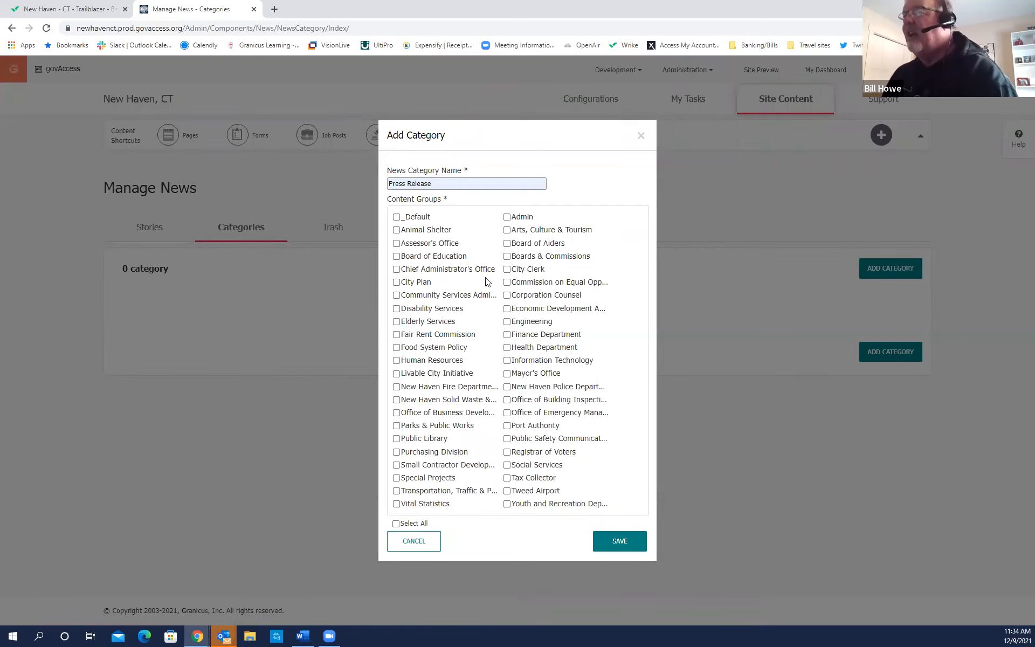
{"action": "left_click", "coordinate": [396, 523]}
{"action": "left_click", "coordinate": [619, 540]}
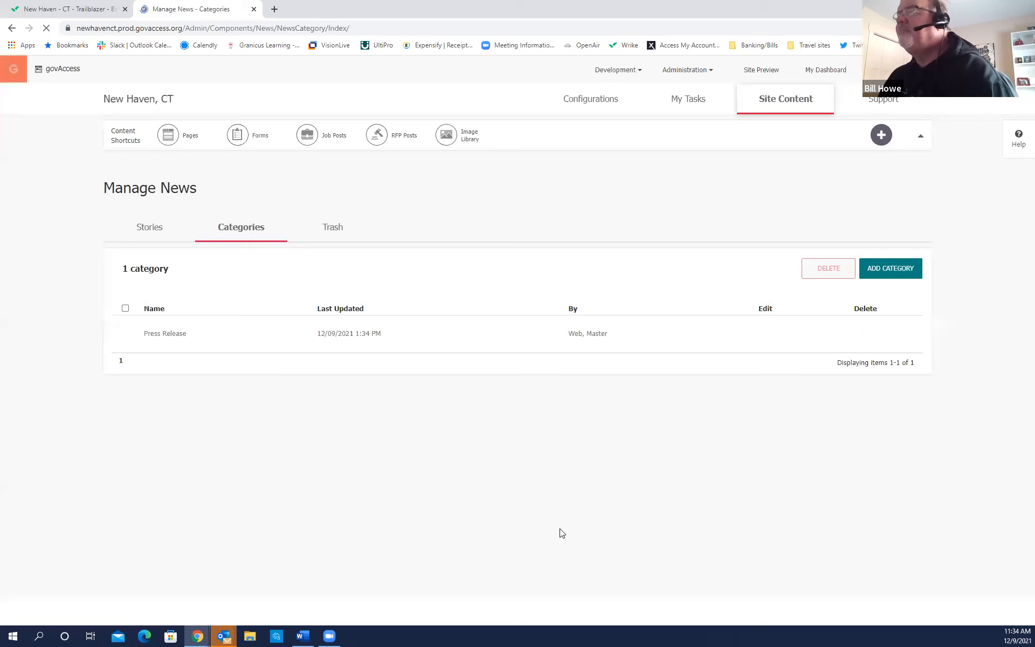
{"action": "left_click", "coordinate": [155, 230]}
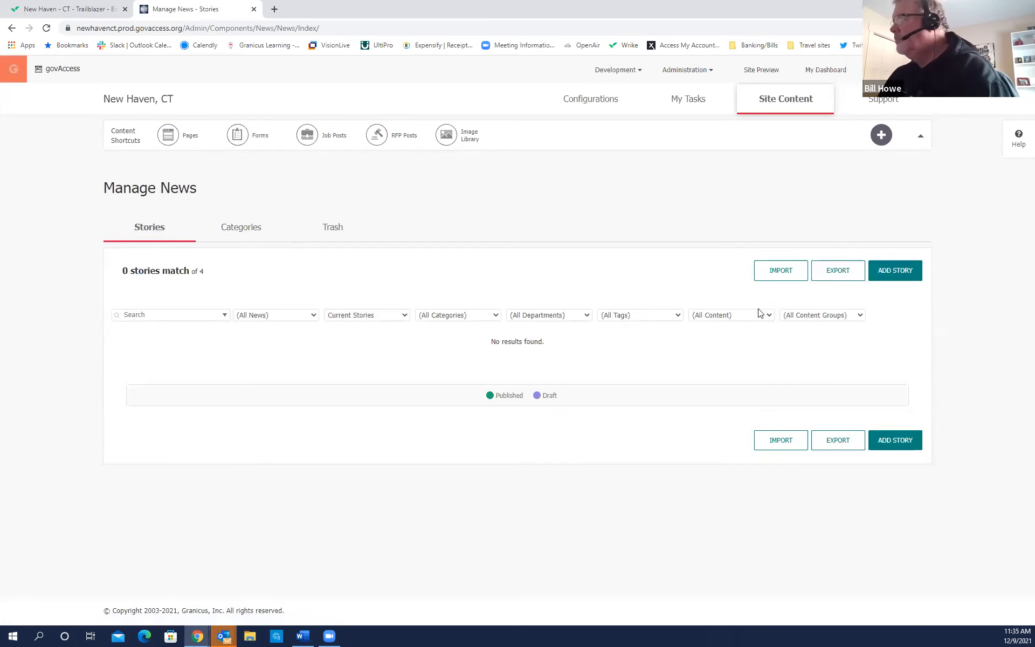
Start a new Admin news story titled 'Mayor visits schools', subtitled 'Mayor welcomes back students'.
{"action": "left_click", "coordinate": [901, 274]}
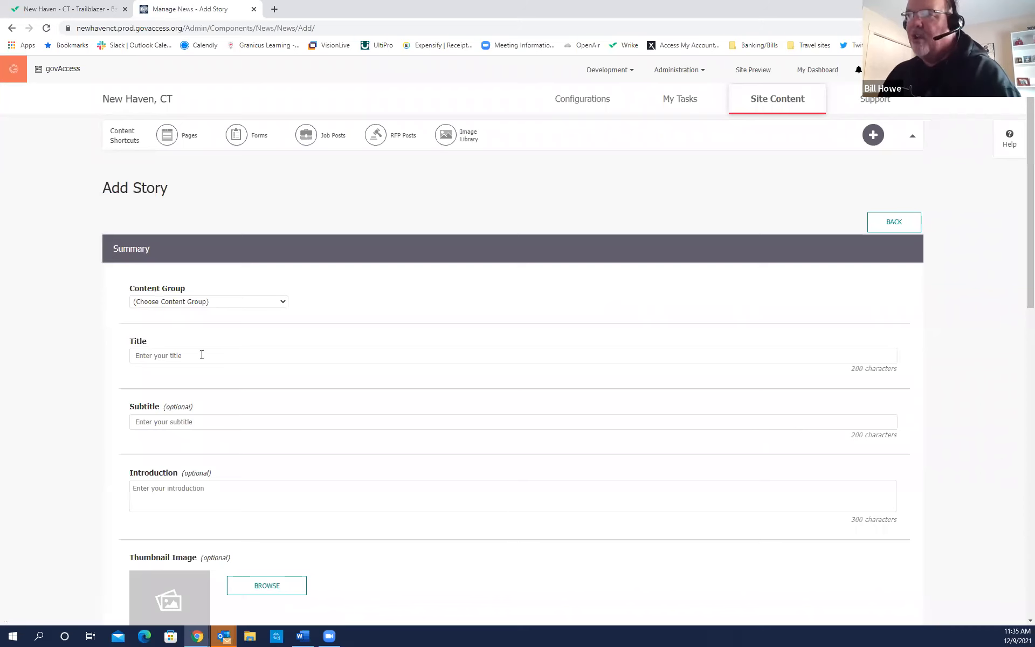
{"action": "left_click", "coordinate": [284, 306]}
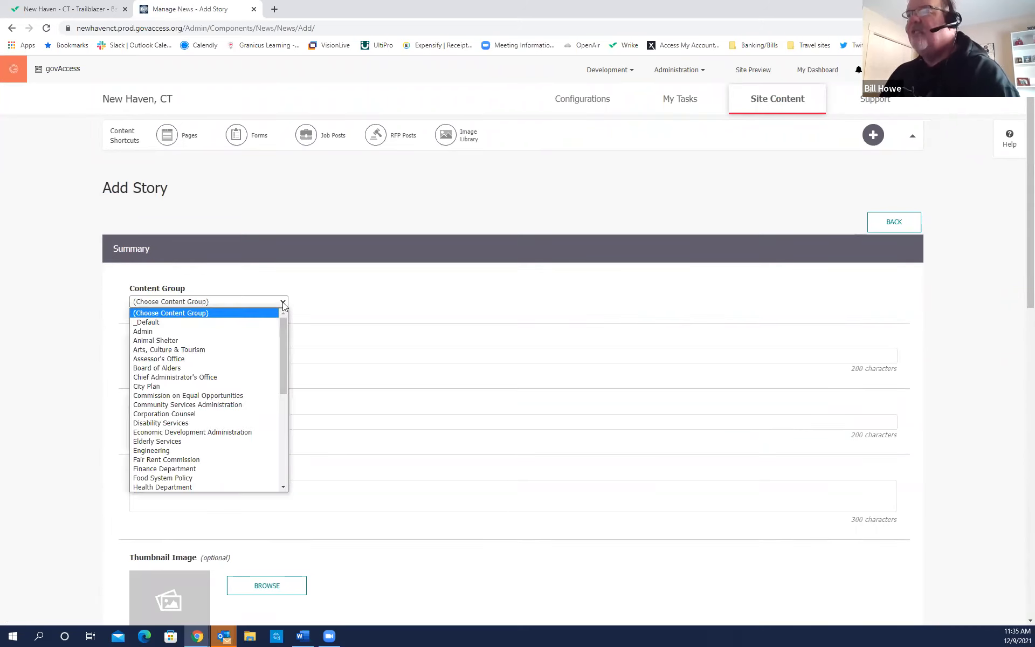
{"action": "left_click", "coordinate": [179, 333]}
{"action": "left_click", "coordinate": [203, 356]}
{"action": "type", "text": "Mayor visits"}
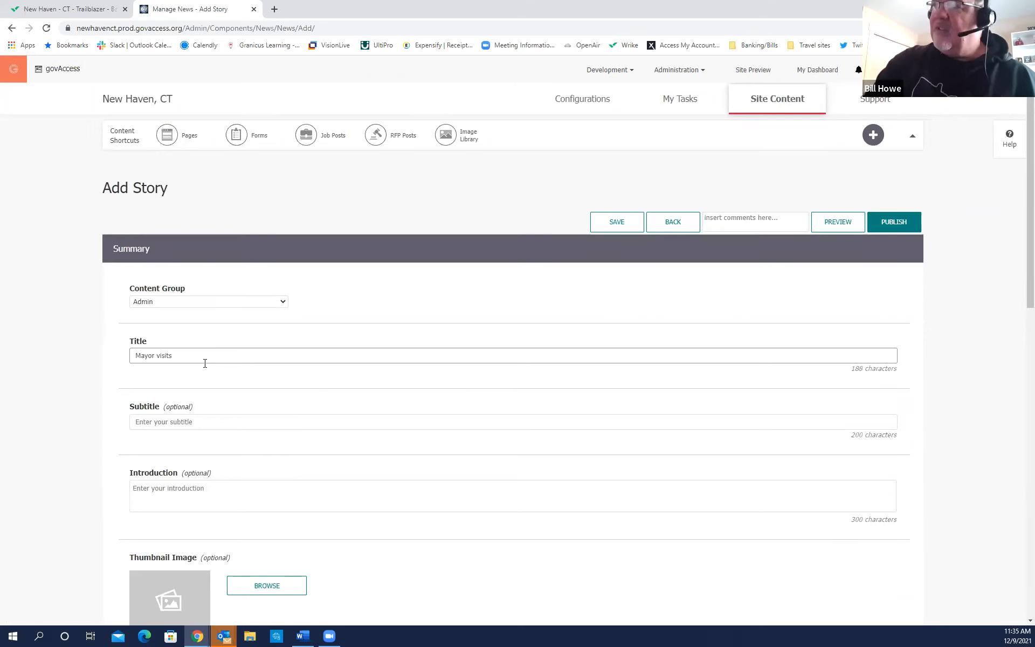
{"action": "type", "text": " schoo"}
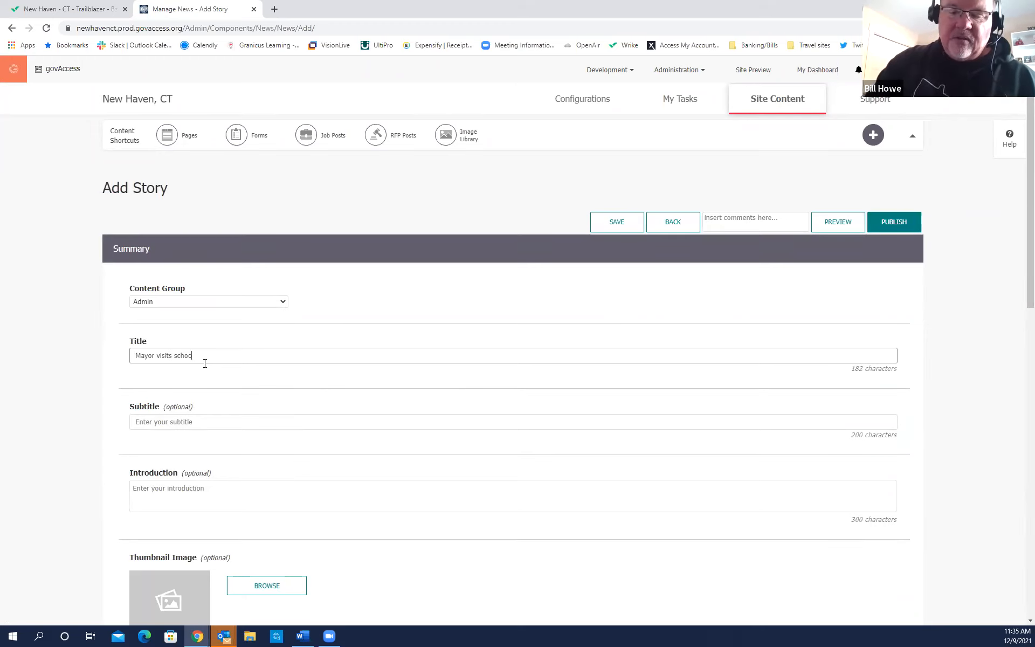
{"action": "type", "text": "ls"}
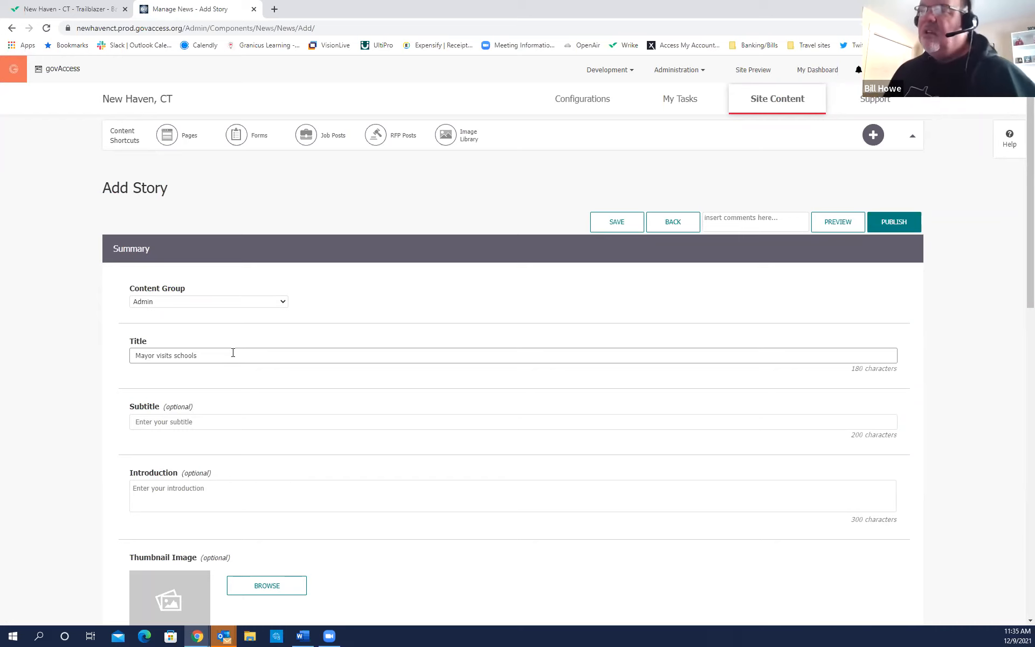
{"action": "left_click", "coordinate": [195, 422]}
{"action": "left_click", "coordinate": [199, 465]}
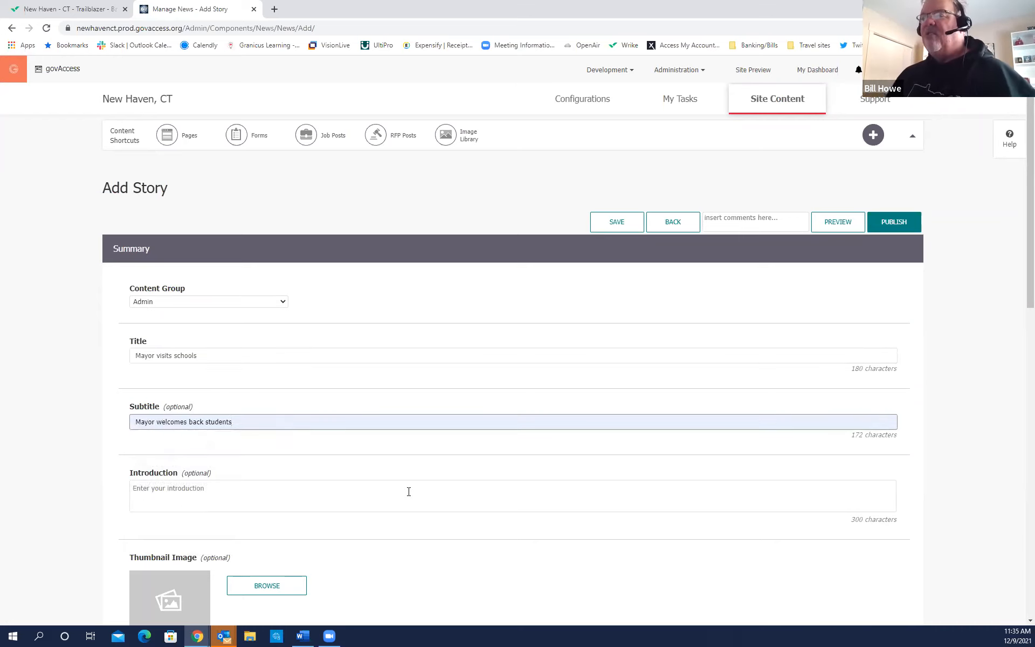
Choose the mayor's photo from the Mayor's Office image folder as the story thumbnail.
{"action": "scroll", "coordinate": [331, 491], "scroll_direction": "down", "scroll_amount": 3}
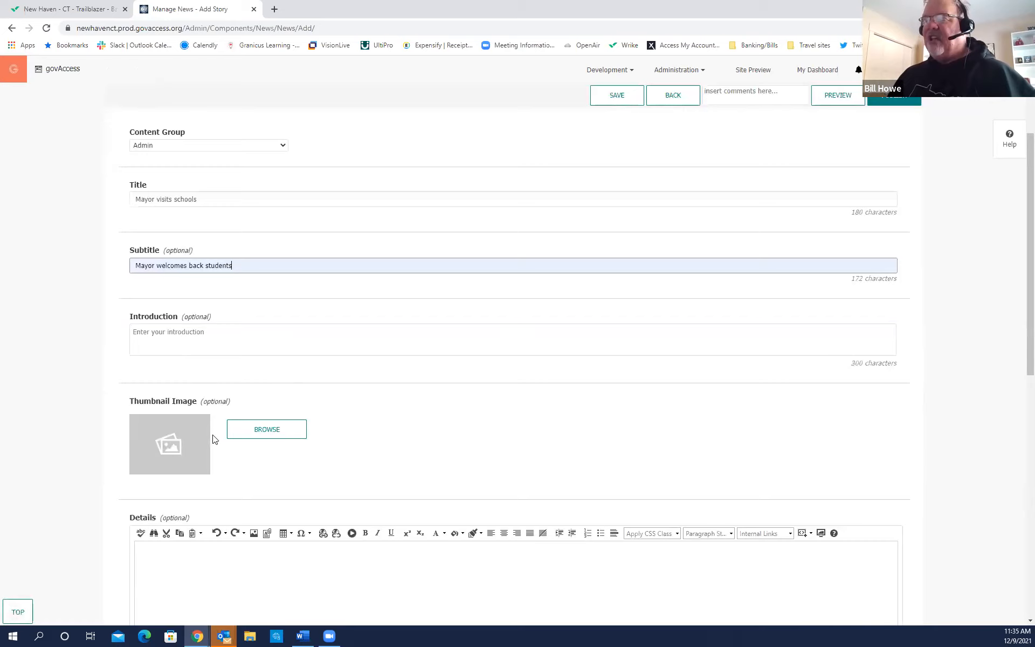
{"action": "scroll", "coordinate": [243, 454], "scroll_direction": "down", "scroll_amount": 1}
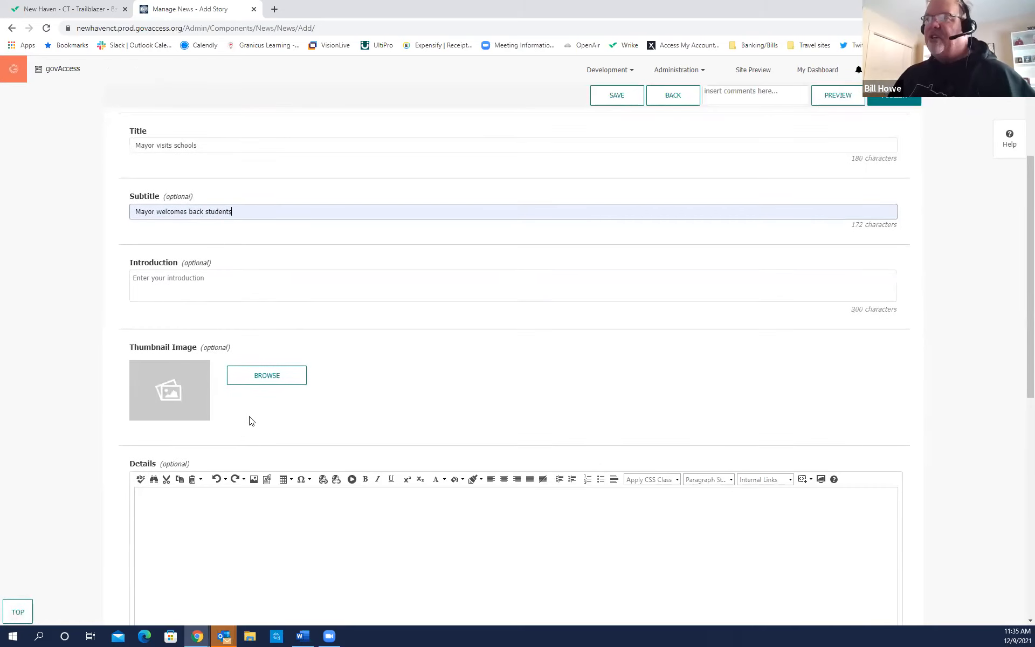
{"action": "left_click", "coordinate": [261, 382]}
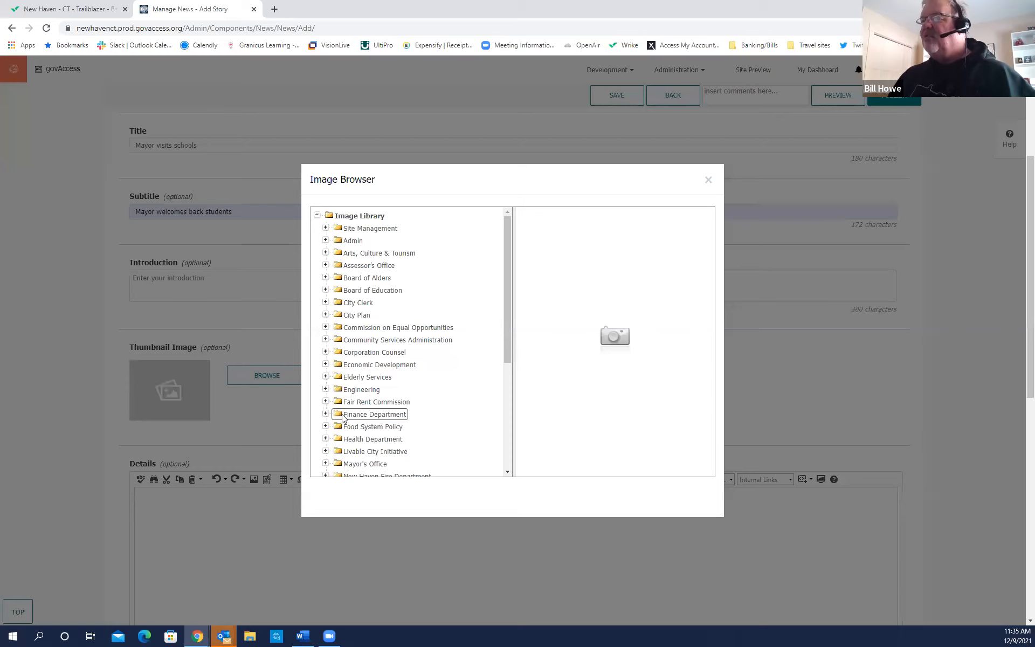
{"action": "left_click", "coordinate": [325, 463]}
{"action": "scroll", "coordinate": [363, 460], "scroll_direction": "down", "scroll_amount": 3}
{"action": "left_click", "coordinate": [374, 314]}
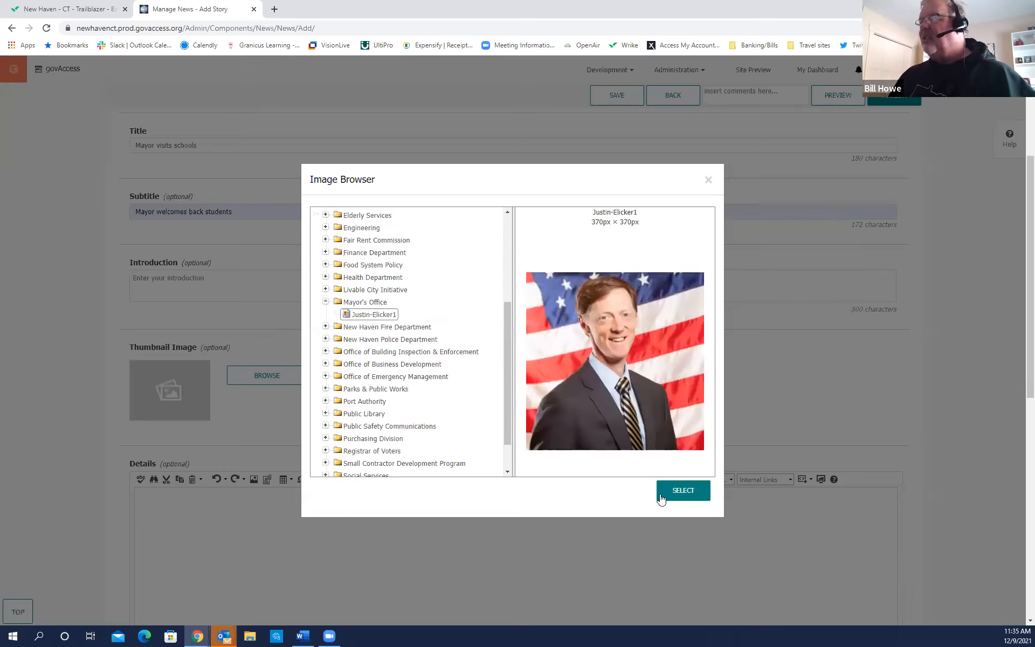
{"action": "left_click", "coordinate": [681, 491]}
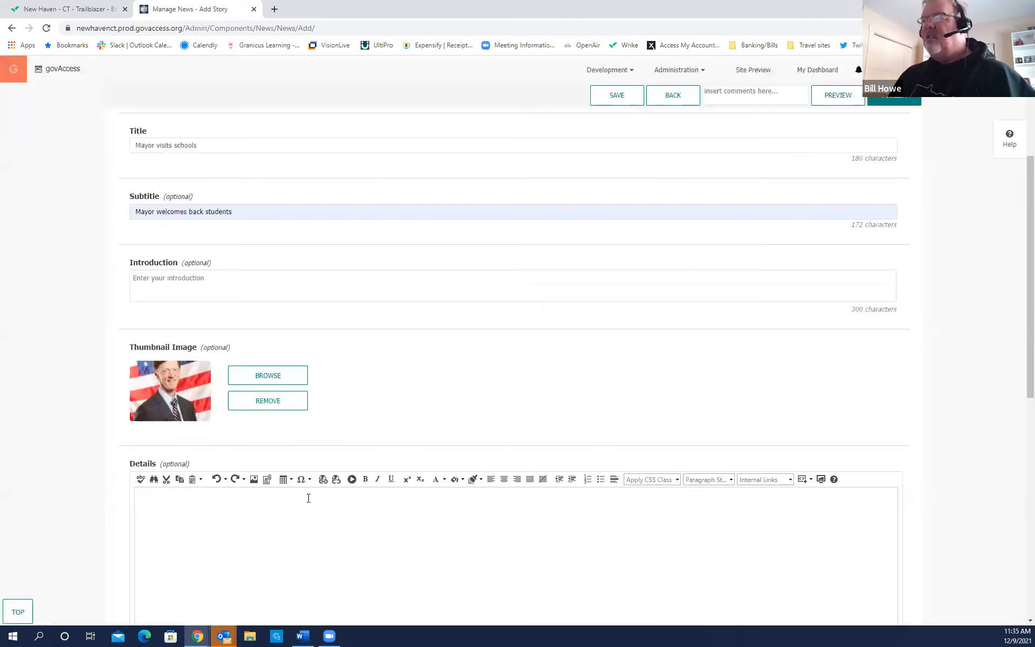
{"action": "scroll", "coordinate": [300, 485], "scroll_direction": "down", "scroll_amount": 3}
Enter 'TEST CONTENT' as the story details and assign it the Press Release category.
{"action": "left_click", "coordinate": [175, 353]}
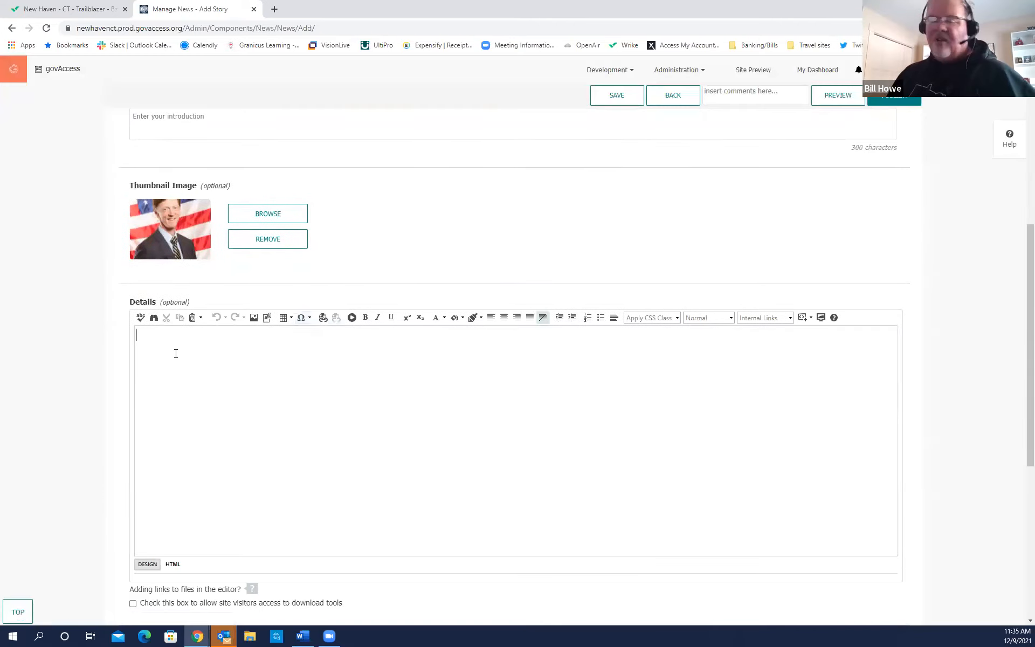
{"action": "type", "text": "TEST CON"}
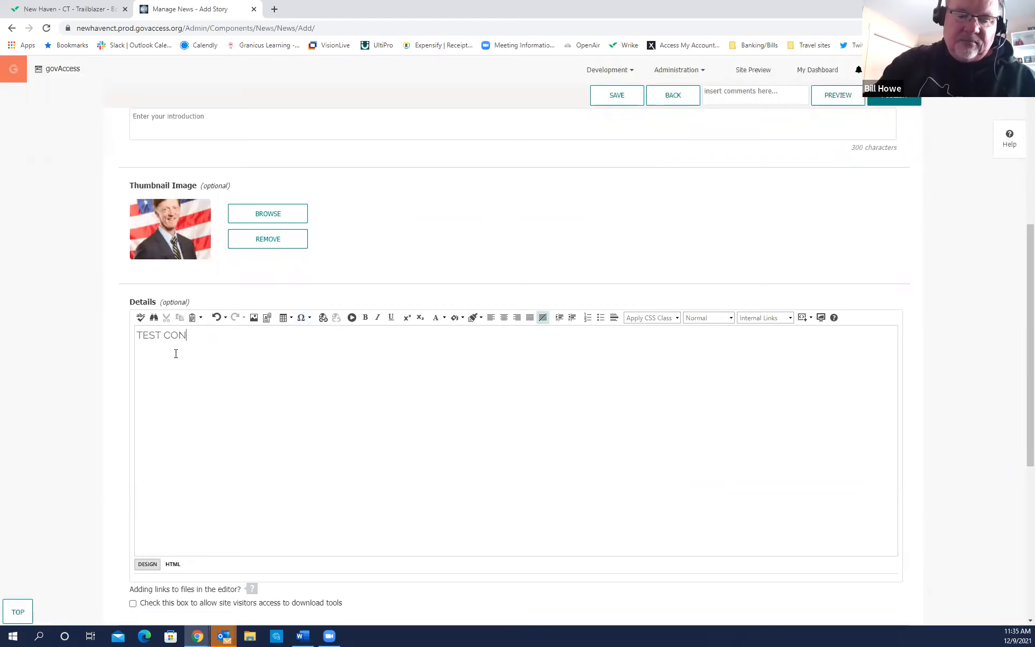
{"action": "type", "text": "TENT"}
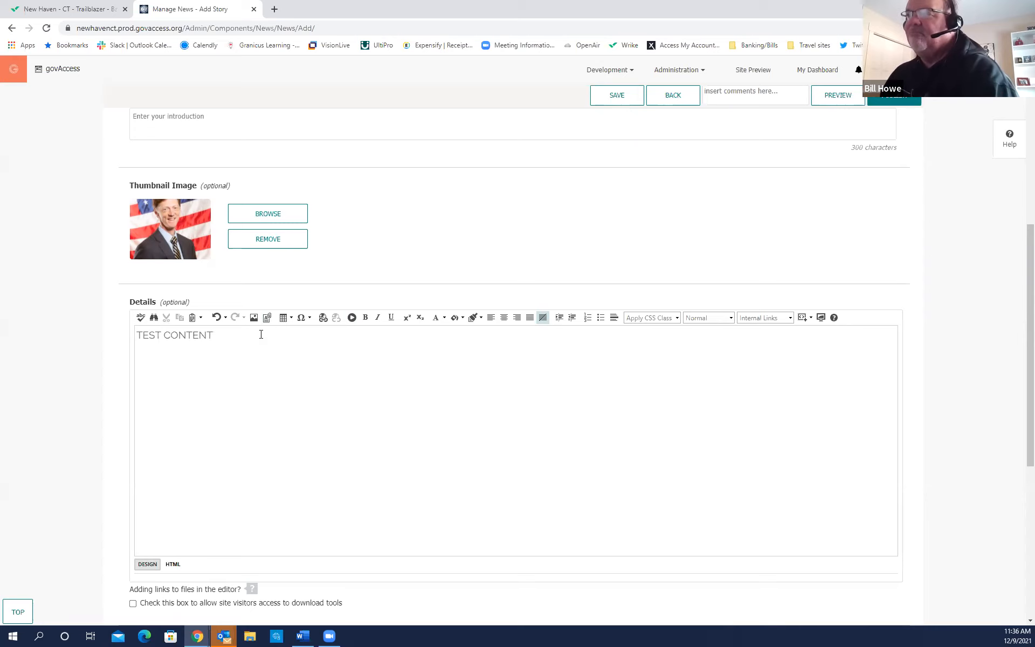
{"action": "scroll", "coordinate": [290, 386], "scroll_direction": "down", "scroll_amount": 3}
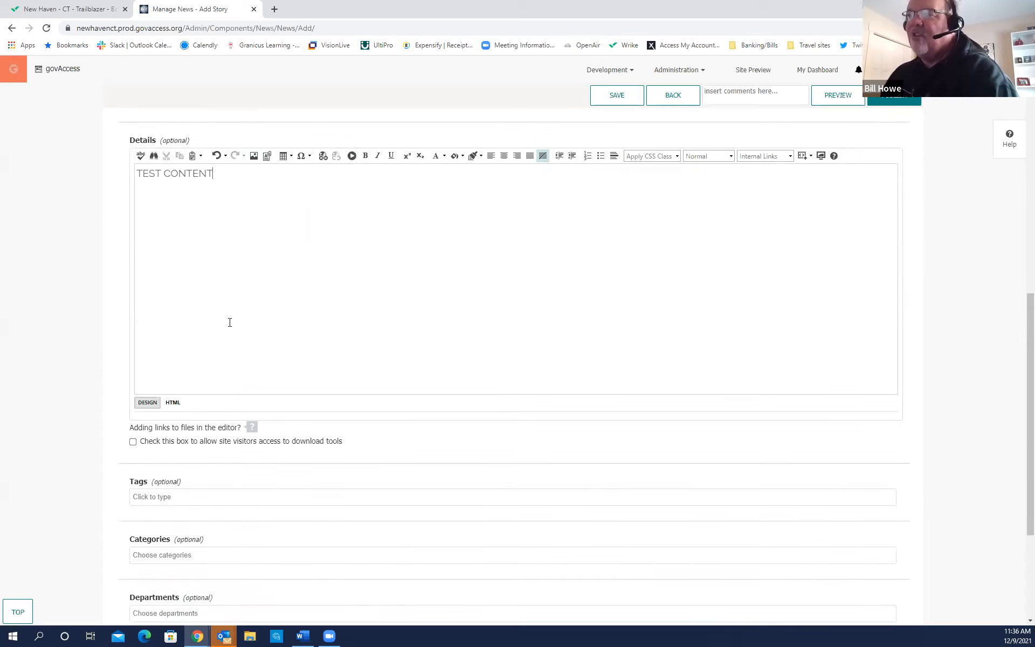
{"action": "scroll", "coordinate": [229, 322], "scroll_direction": "down", "scroll_amount": 3}
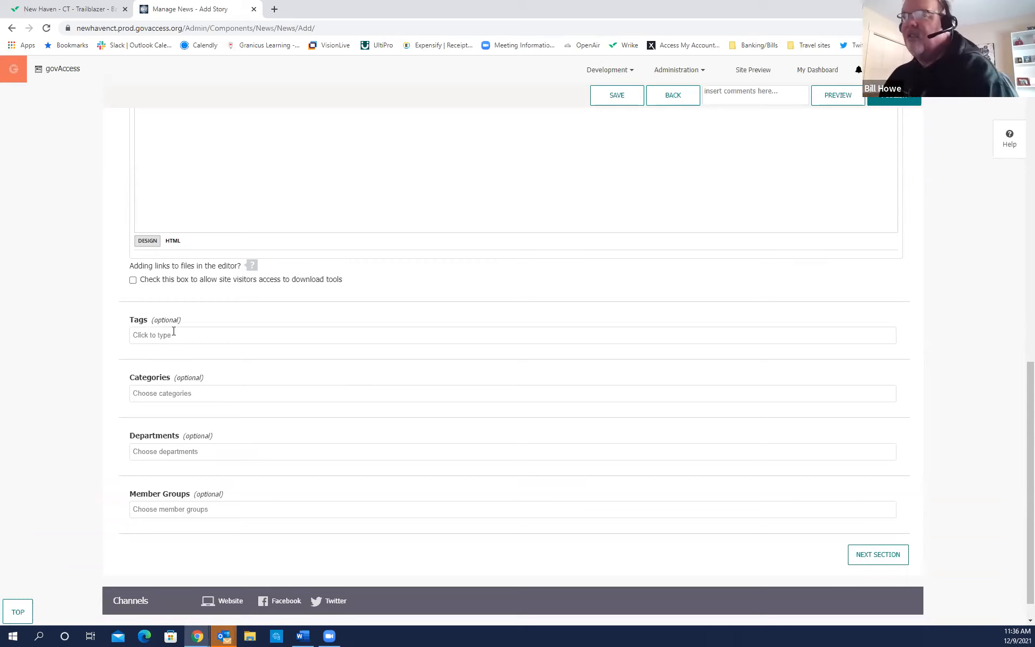
{"action": "left_click", "coordinate": [173, 392]}
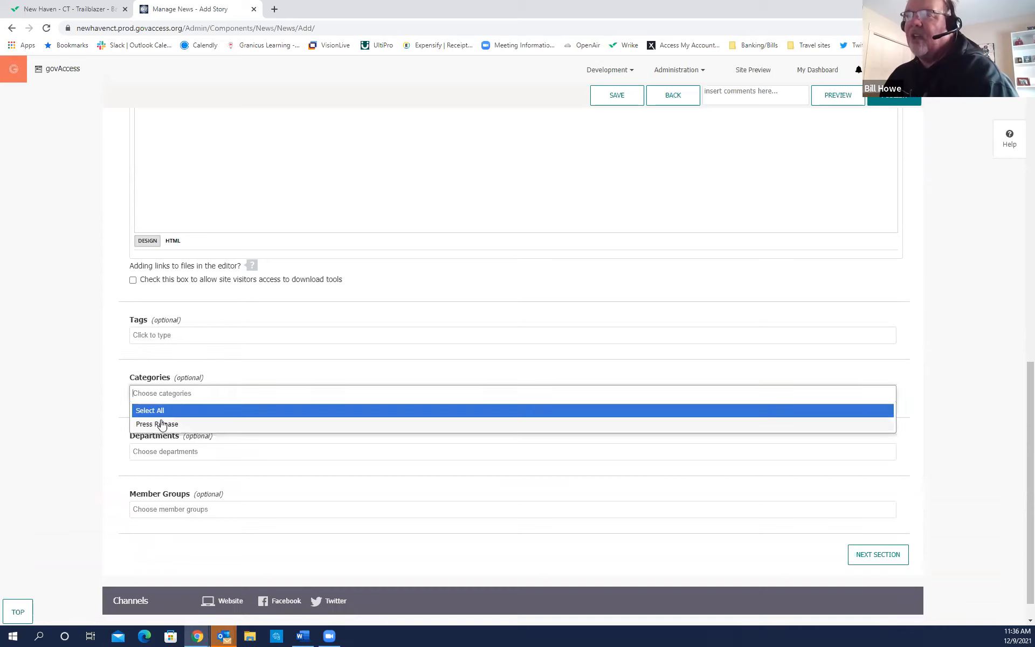
{"action": "left_click", "coordinate": [167, 424]}
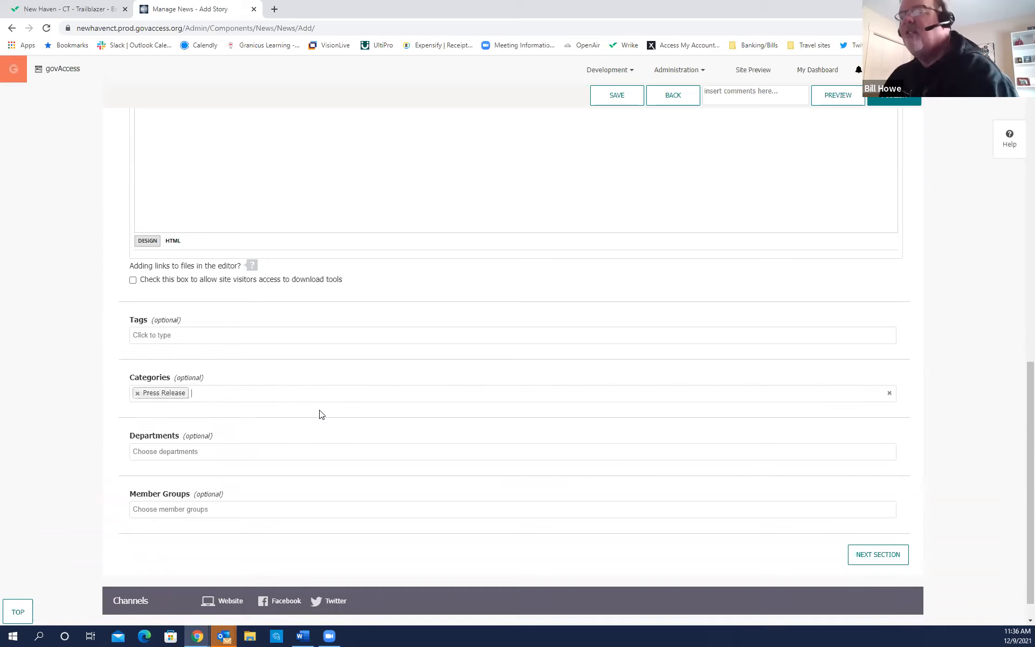
{"action": "scroll", "coordinate": [259, 439], "scroll_direction": "down", "scroll_amount": 1}
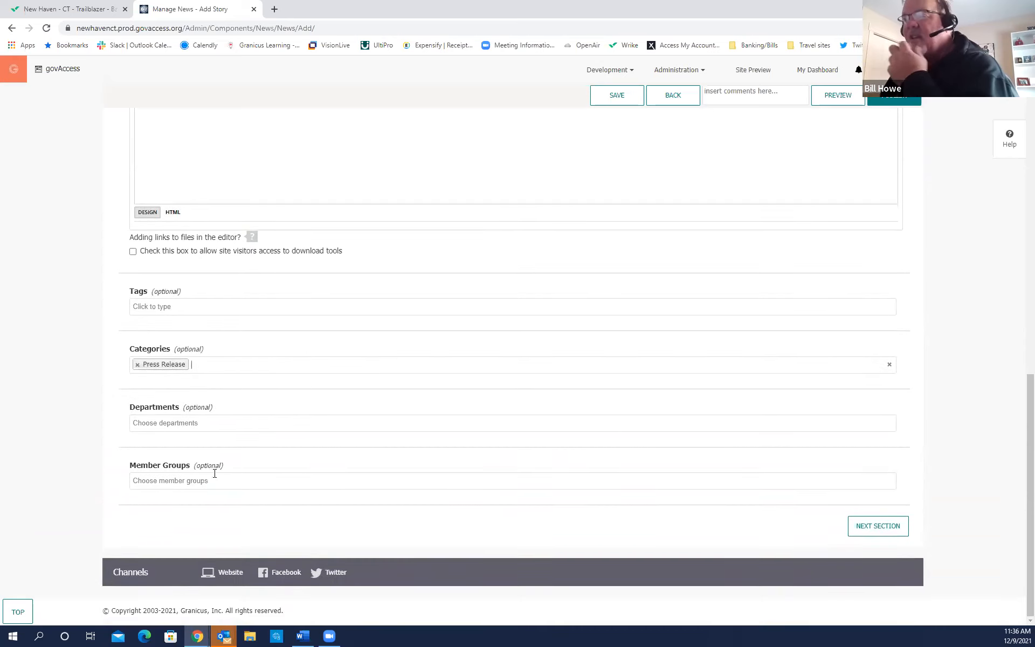
In the website channel, set the post date to December 9 and expire date to December 12, 2021.
{"action": "left_click", "coordinate": [882, 530]}
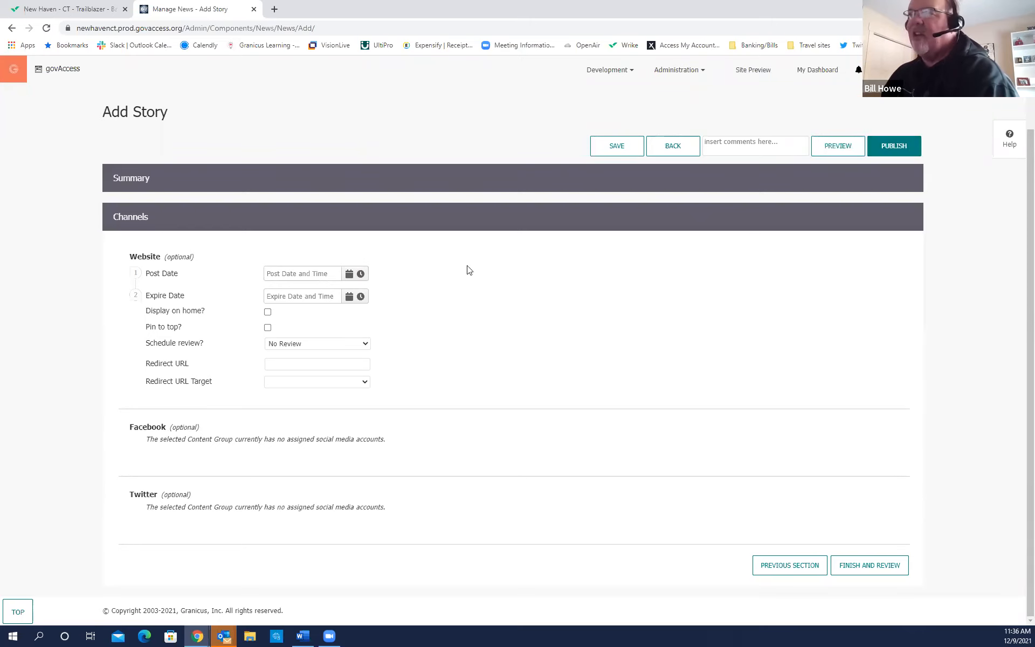
{"action": "left_click", "coordinate": [350, 274]}
{"action": "left_click", "coordinate": [344, 335]}
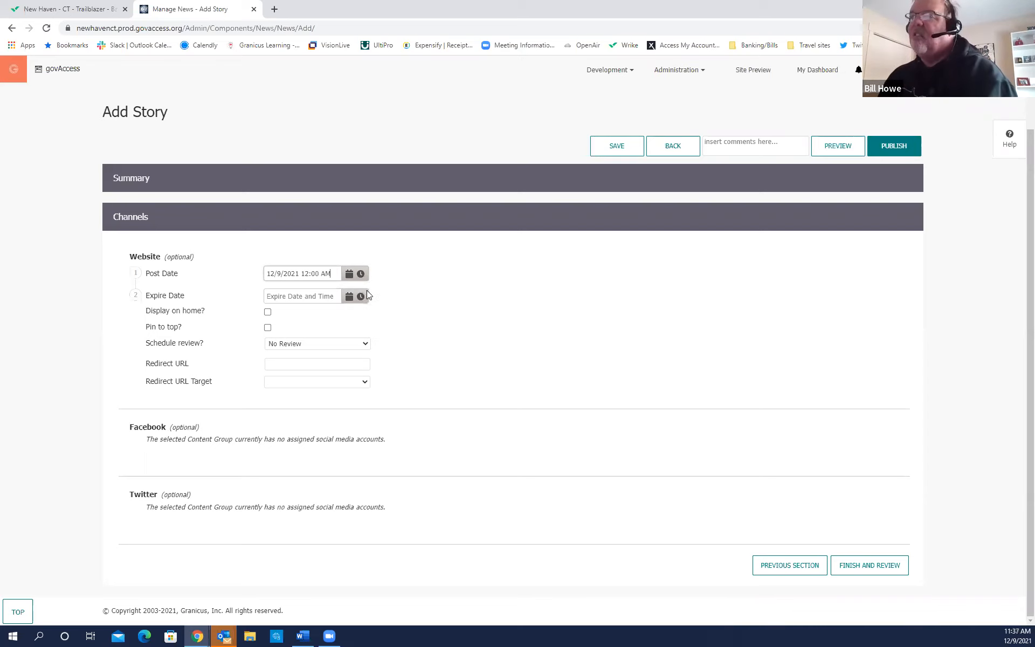
{"action": "left_click", "coordinate": [350, 299]}
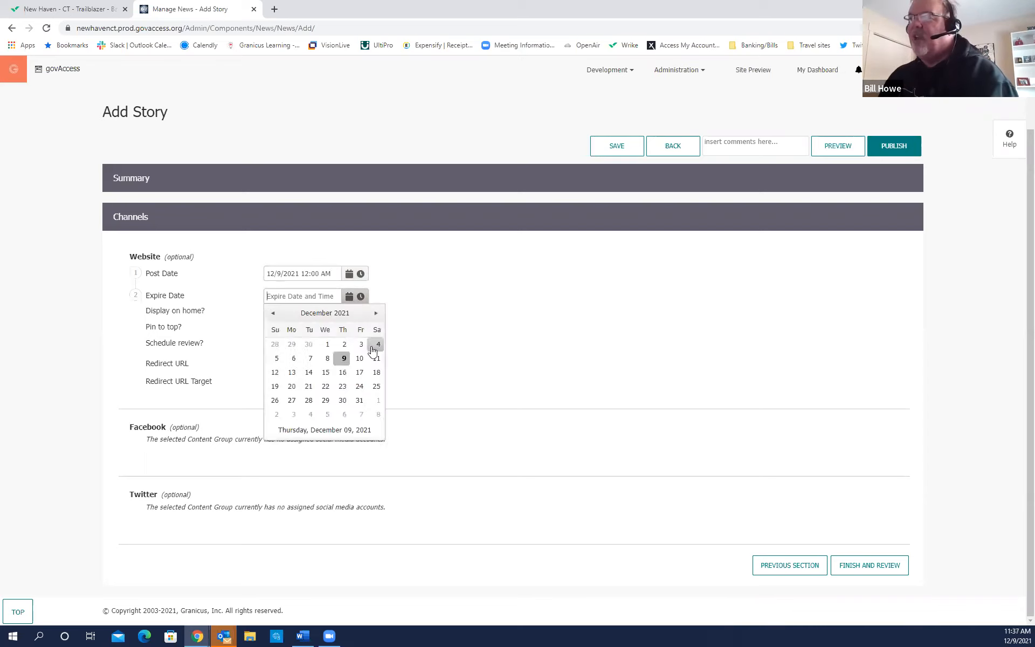
{"action": "left_click", "coordinate": [273, 360]}
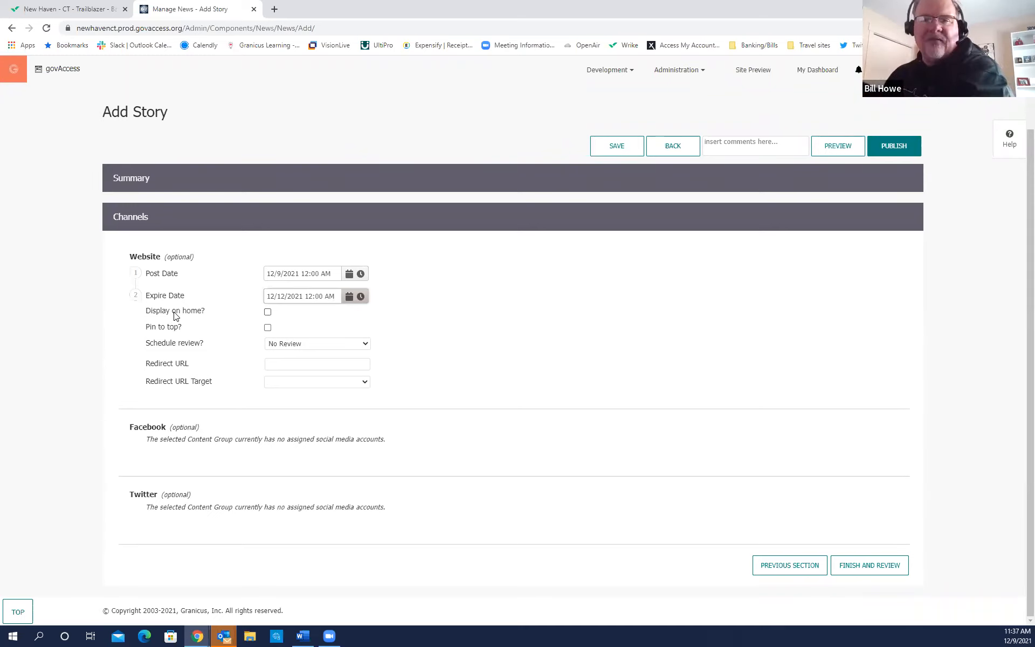
Tick 'Display on home?' and 'Pin to top?' in the story's website channel settings.
{"action": "left_click", "coordinate": [268, 312]}
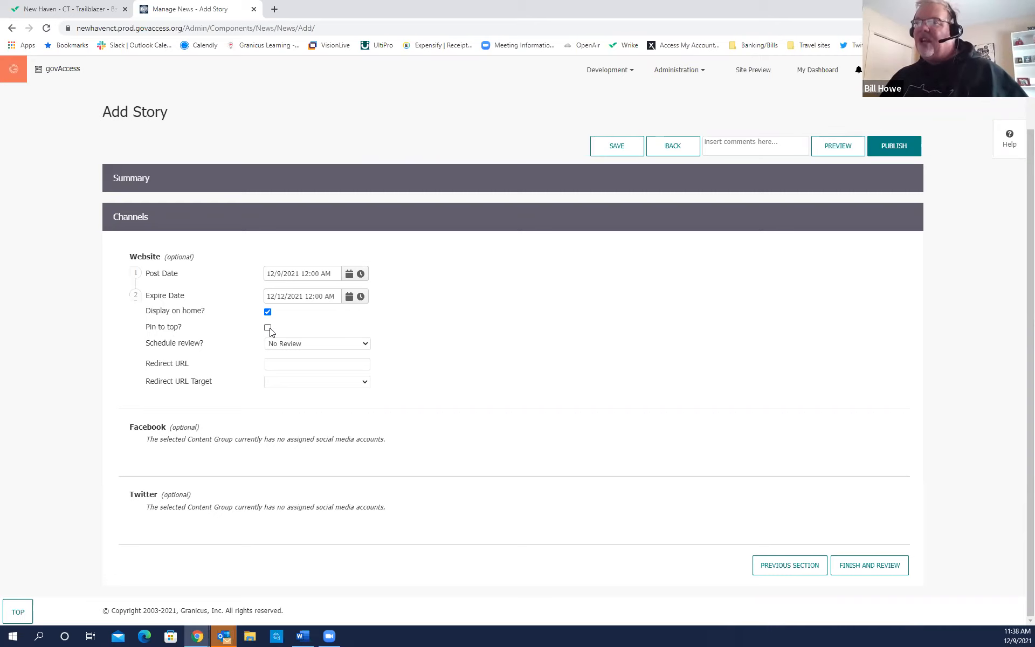
{"action": "key", "text": "ctrl"}
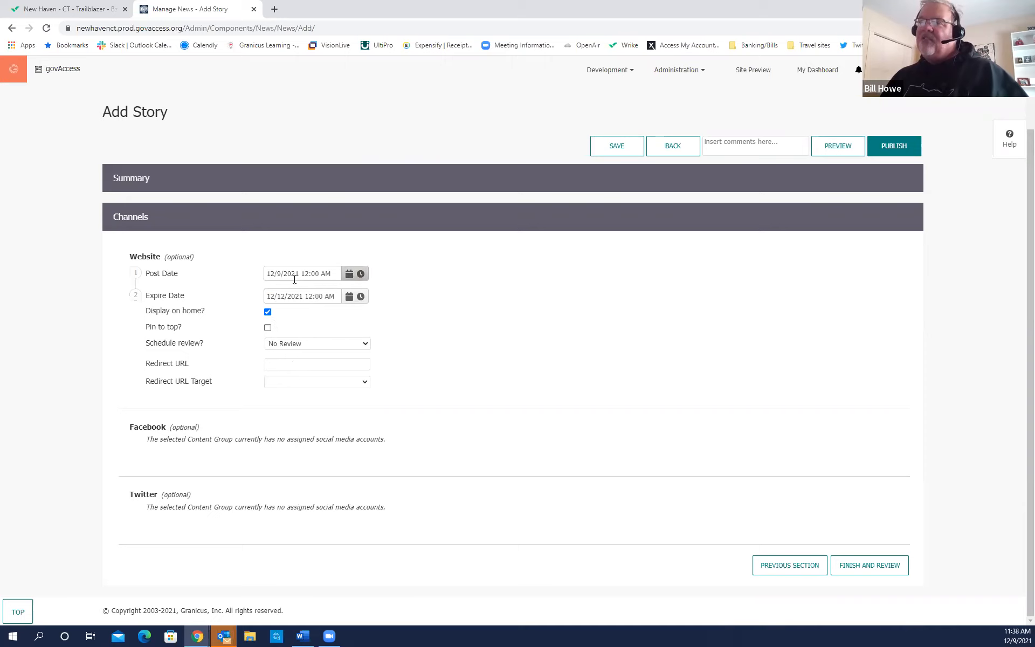
{"action": "key", "text": "ctrl"}
{"action": "key", "text": "ctrl"}
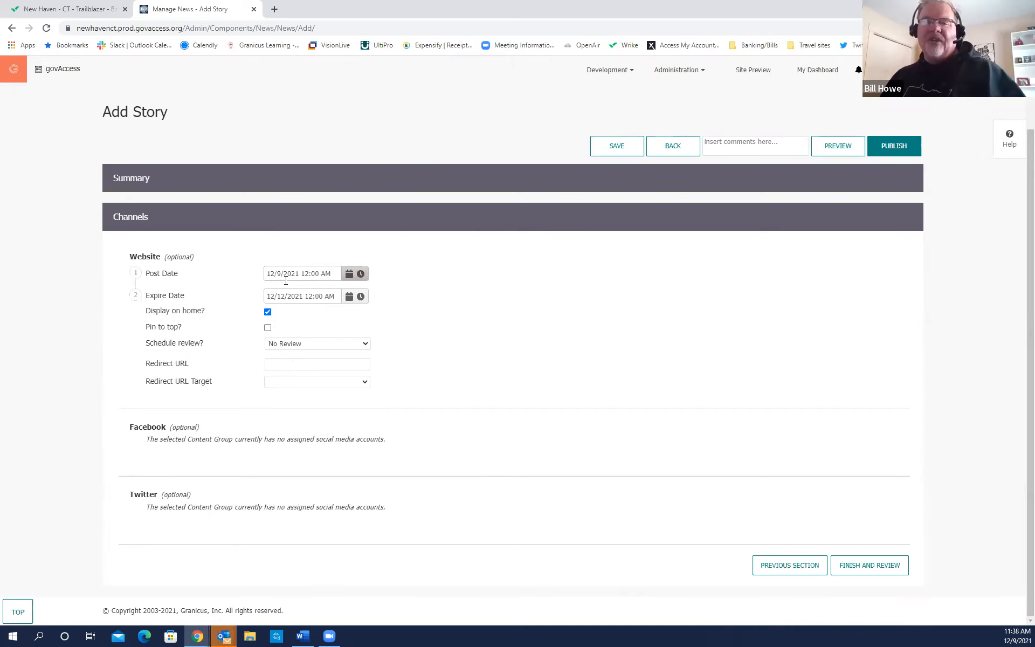
{"action": "left_click", "coordinate": [267, 327]}
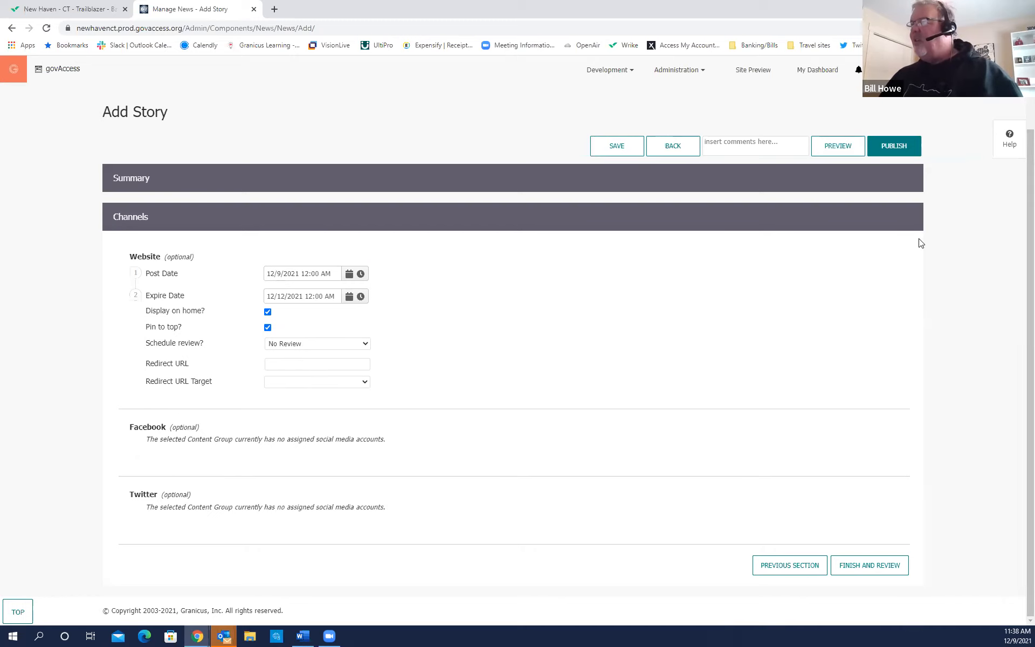
Publish 'Mayor visits schools' so it shows as current in the Manage News list.
{"action": "left_click", "coordinate": [894, 145]}
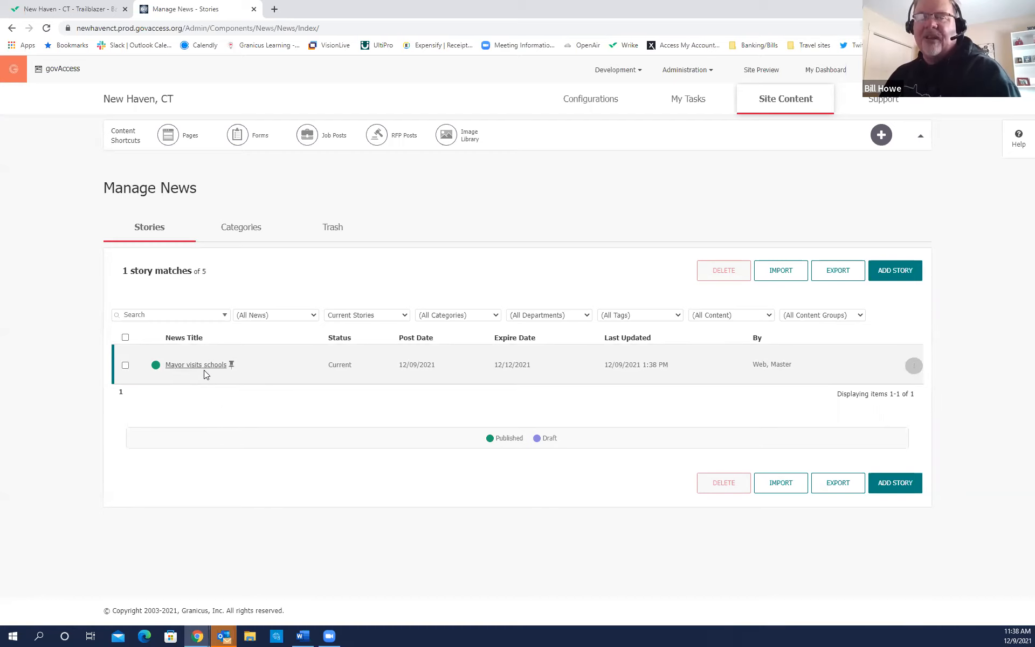
Preview the public home page, find 'Mayor visits schools' under News, and open it via Read More.
{"action": "left_click", "coordinate": [769, 75]}
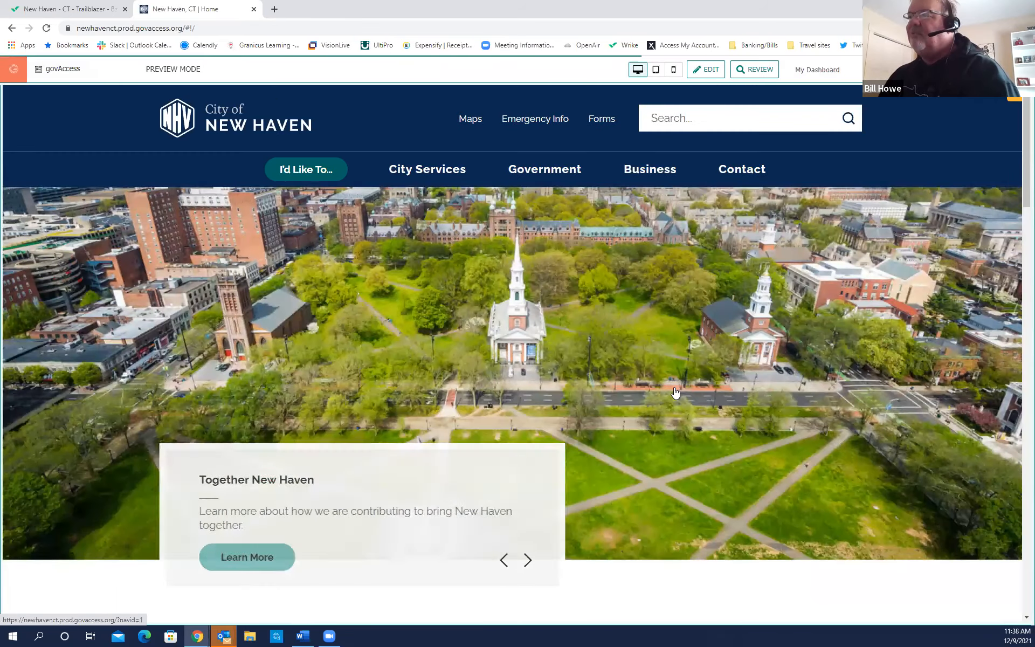
{"action": "scroll", "coordinate": [675, 392], "scroll_direction": "down", "scroll_amount": 10}
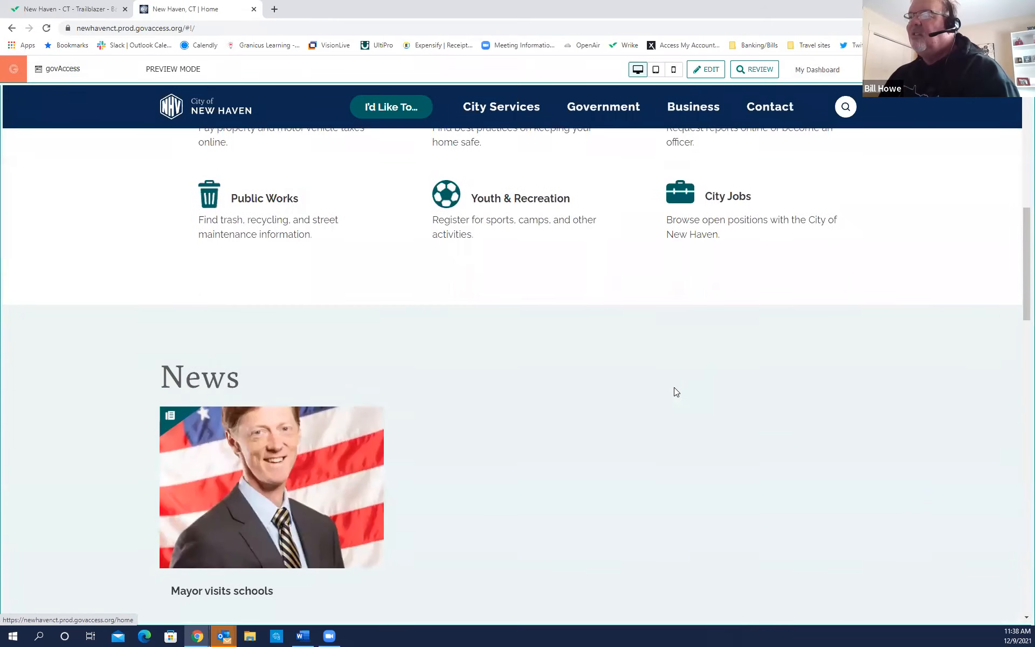
{"action": "scroll", "coordinate": [675, 391], "scroll_direction": "down", "scroll_amount": 3}
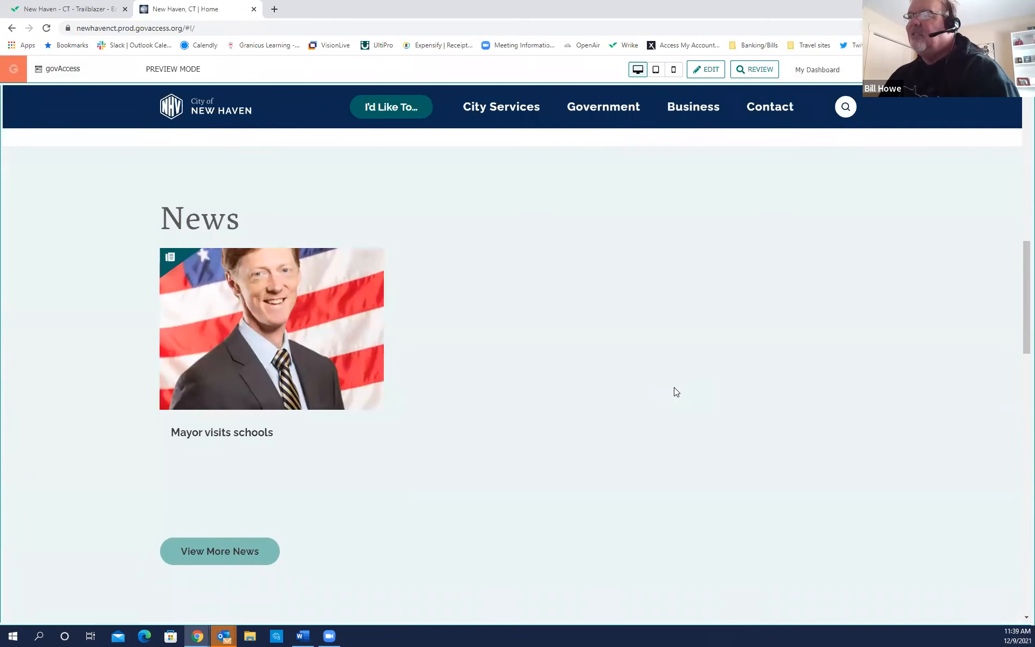
{"action": "left_click", "coordinate": [250, 434]}
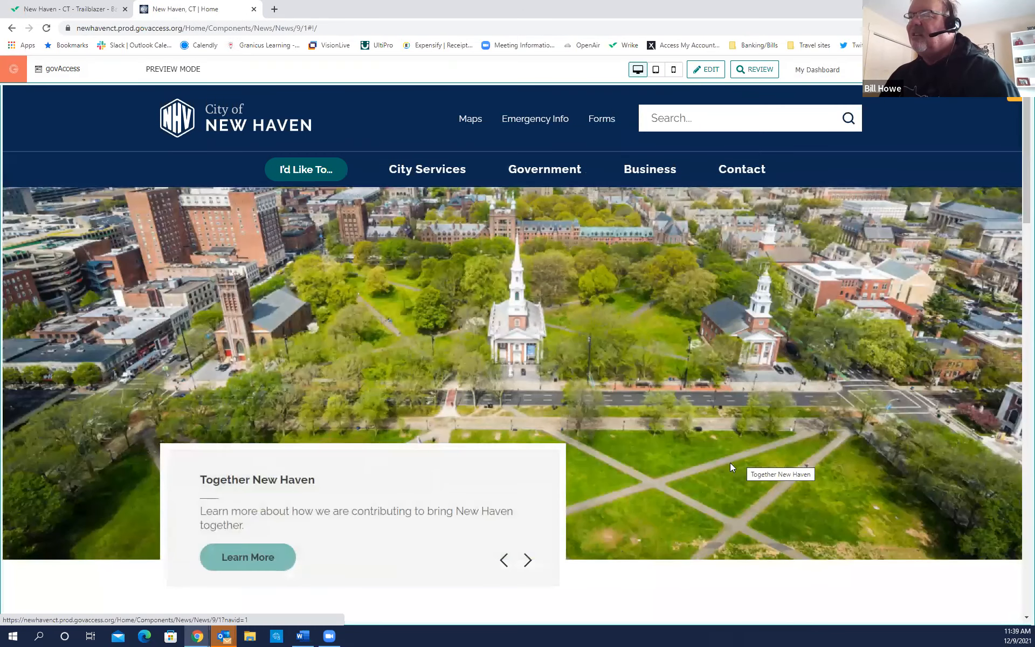
{"action": "scroll", "coordinate": [730, 467], "scroll_direction": "down", "scroll_amount": 10}
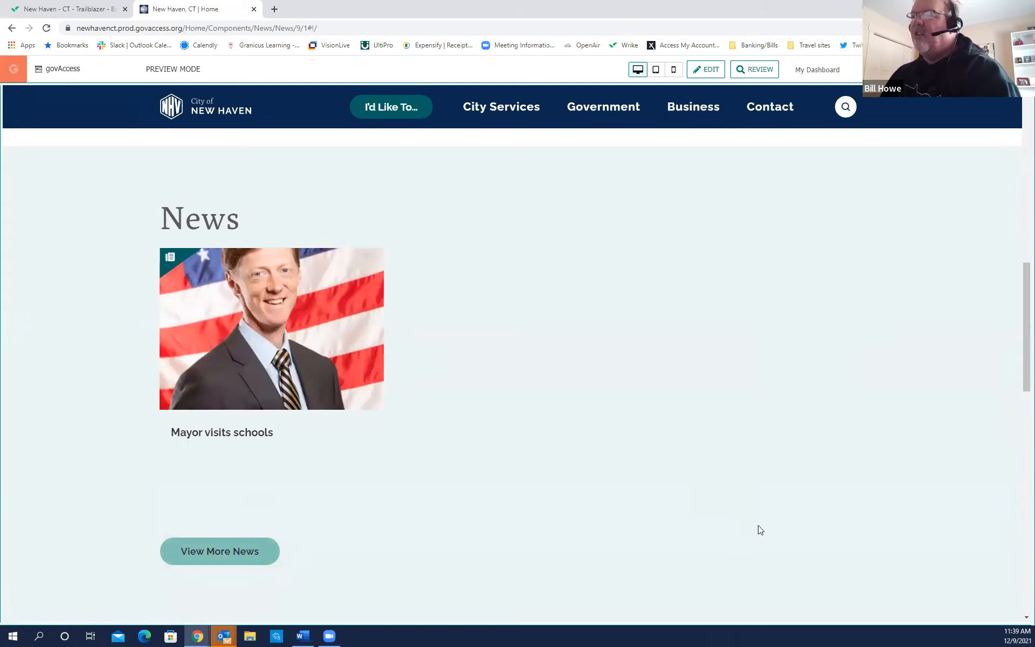
{"action": "mouse_move", "coordinate": [235, 439]}
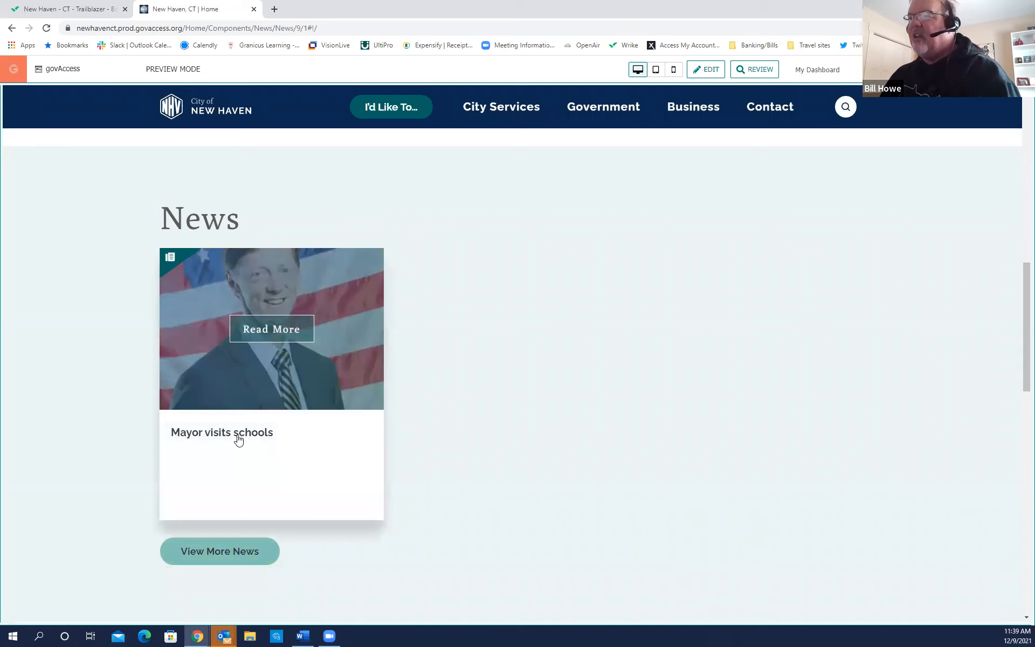
{"action": "left_click", "coordinate": [279, 329]}
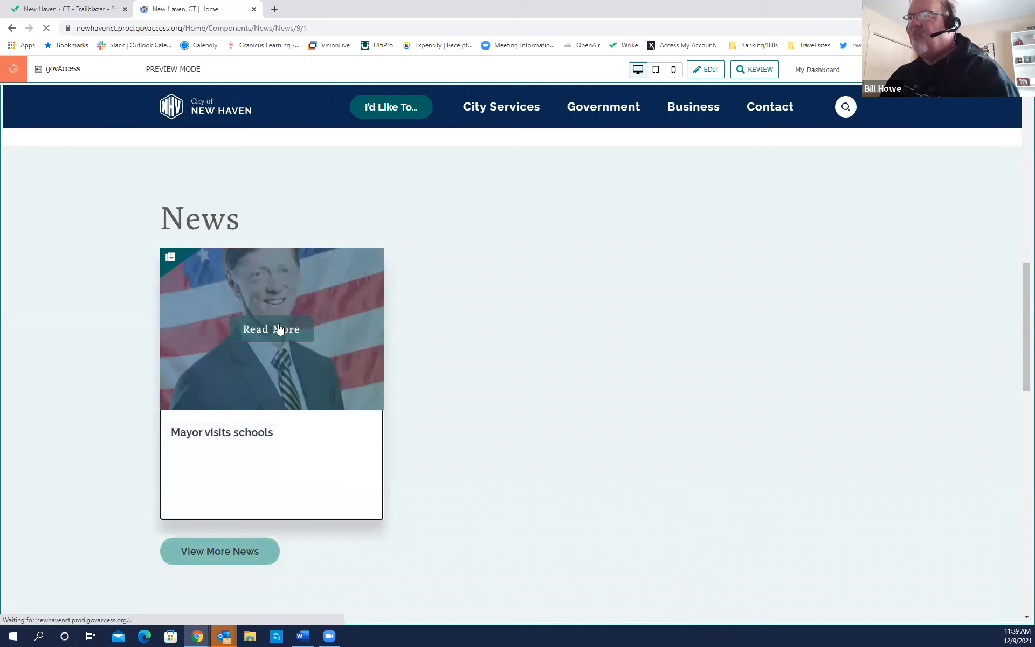